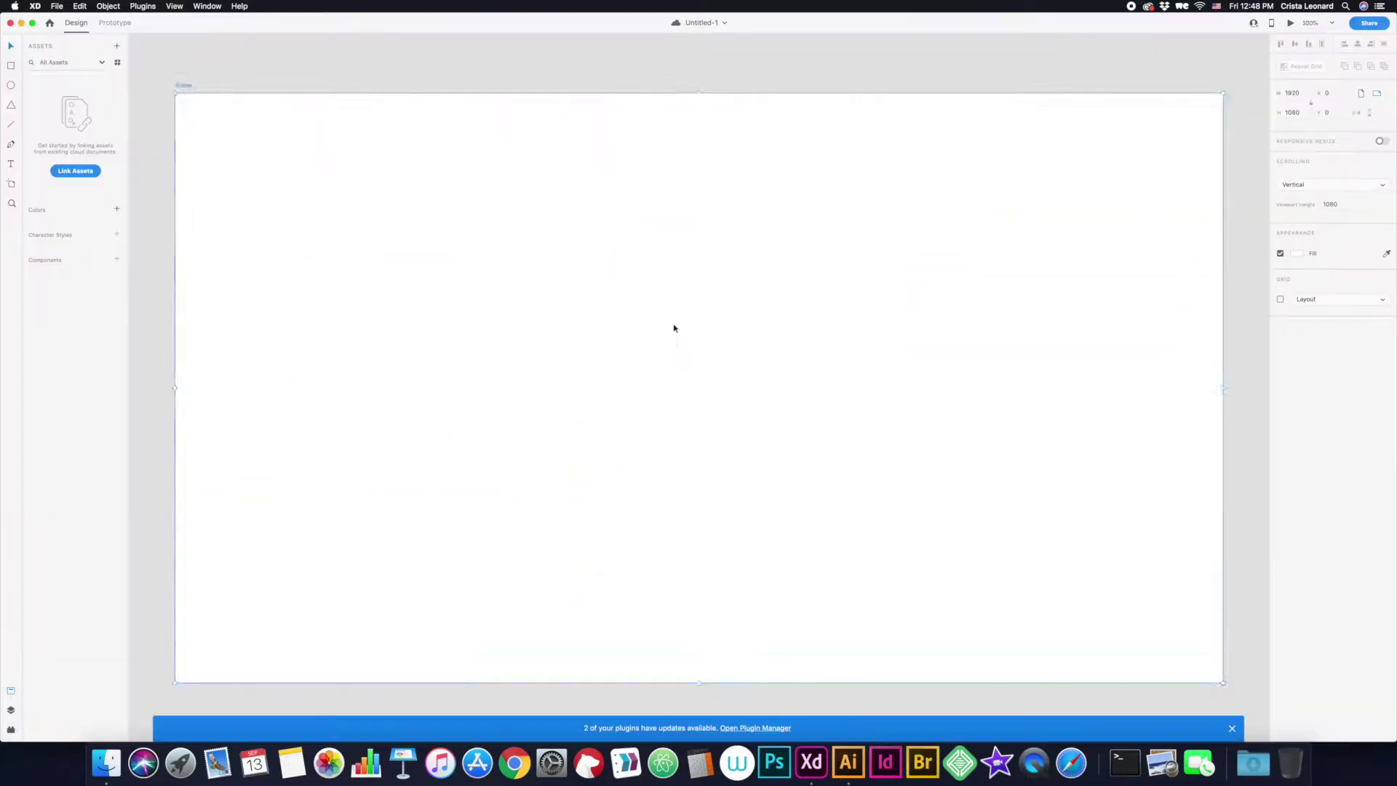
- Paste the Borders icon set from Illustrator above the XD home artboard
key("super+minus")
key("super+minus")
key("super+v")
left_click_drag(723, 379, 830, 194)
left_click(622, 257)
- Paste a duplicated colour swatch row into XD, add its colours to Assets, then delete it
key("super+Tab")
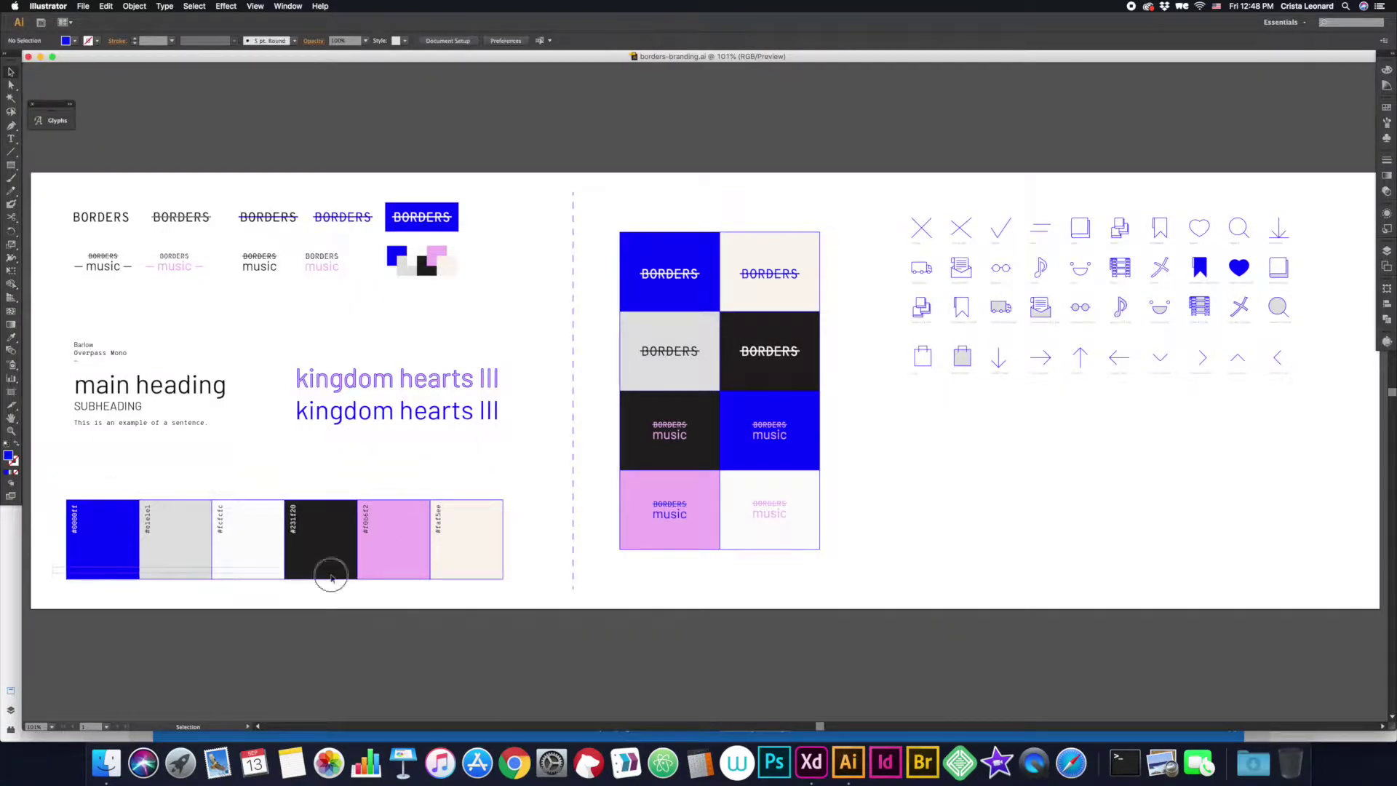
left_click_drag(327, 570, 328, 695)
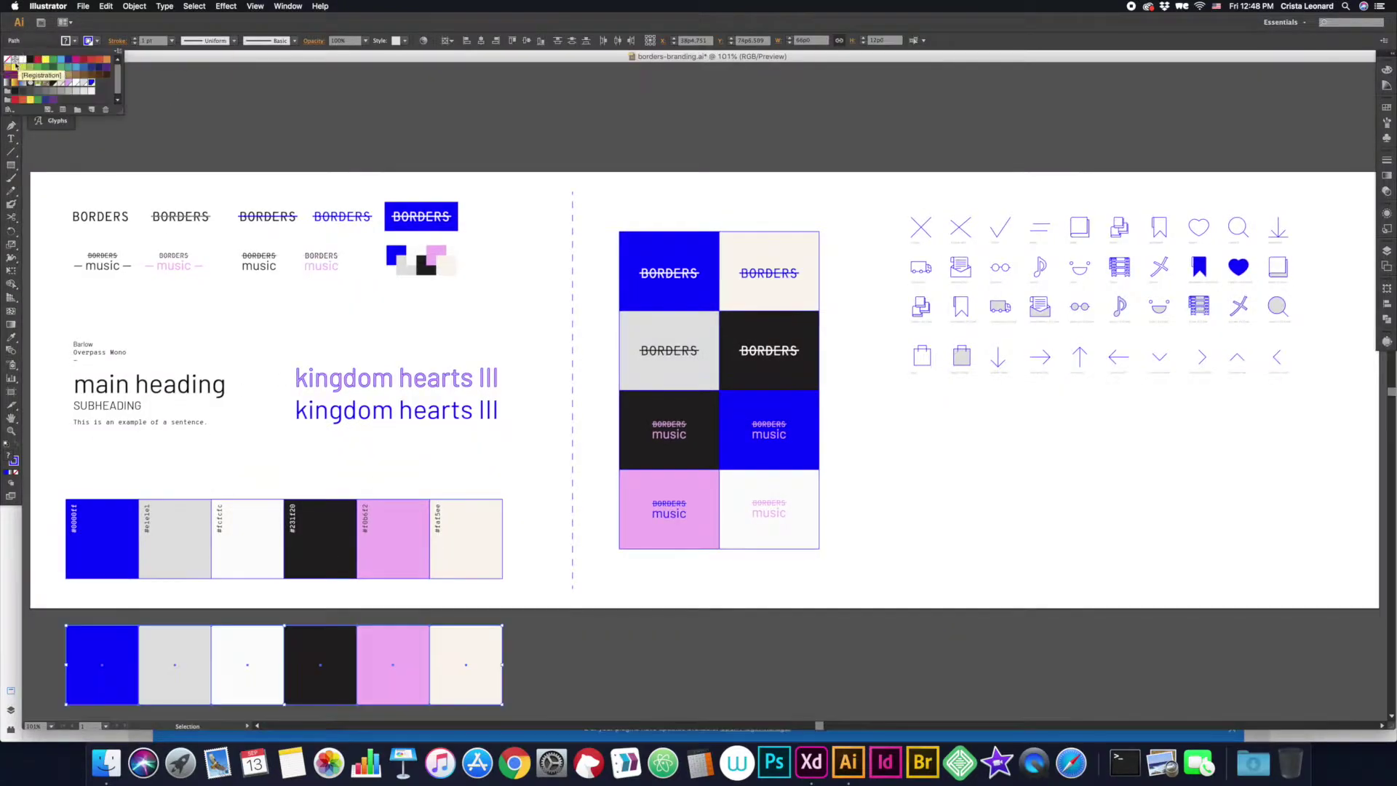
key("super+Tab")
left_click(690, 501)
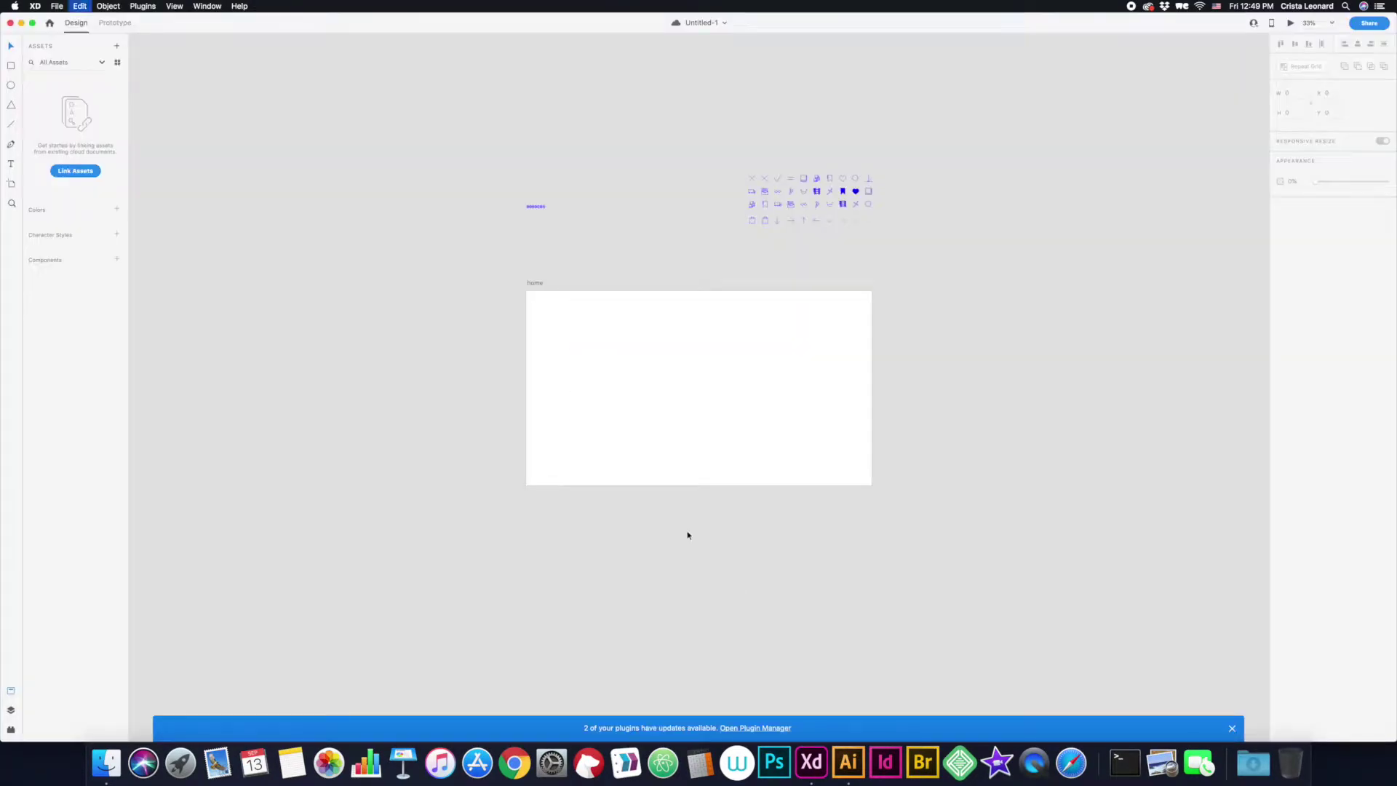
key("super+v")
key("Delete")
left_click(536, 284)
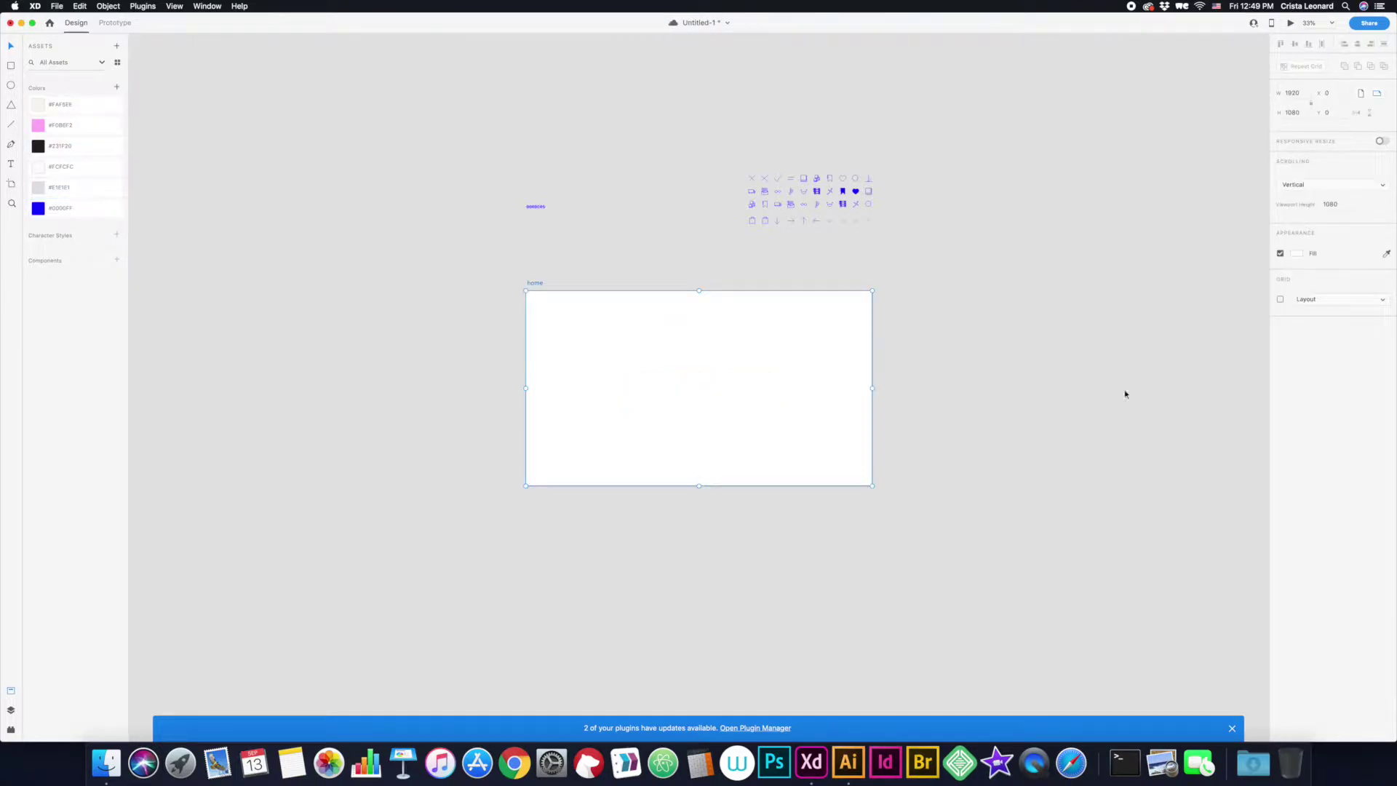
- Turn on the 12-column layout grid and add top, bottom, left and right margin guides
left_click(1281, 299)
left_click(1379, 337)
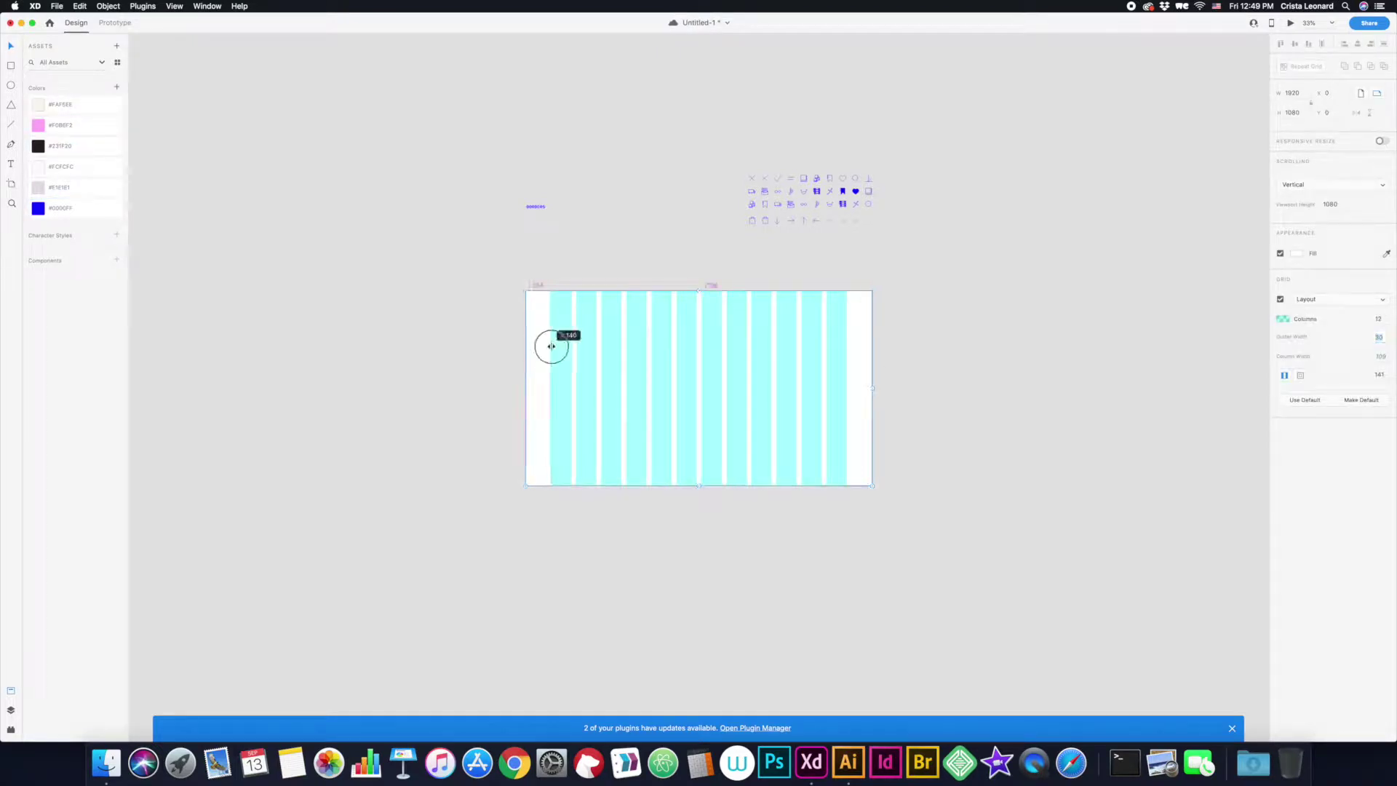
left_click_drag(627, 291, 639, 304)
left_click_drag(639, 486, 639, 474)
left_click_drag(526, 409, 538, 409)
left_click_drag(872, 349, 859, 342)
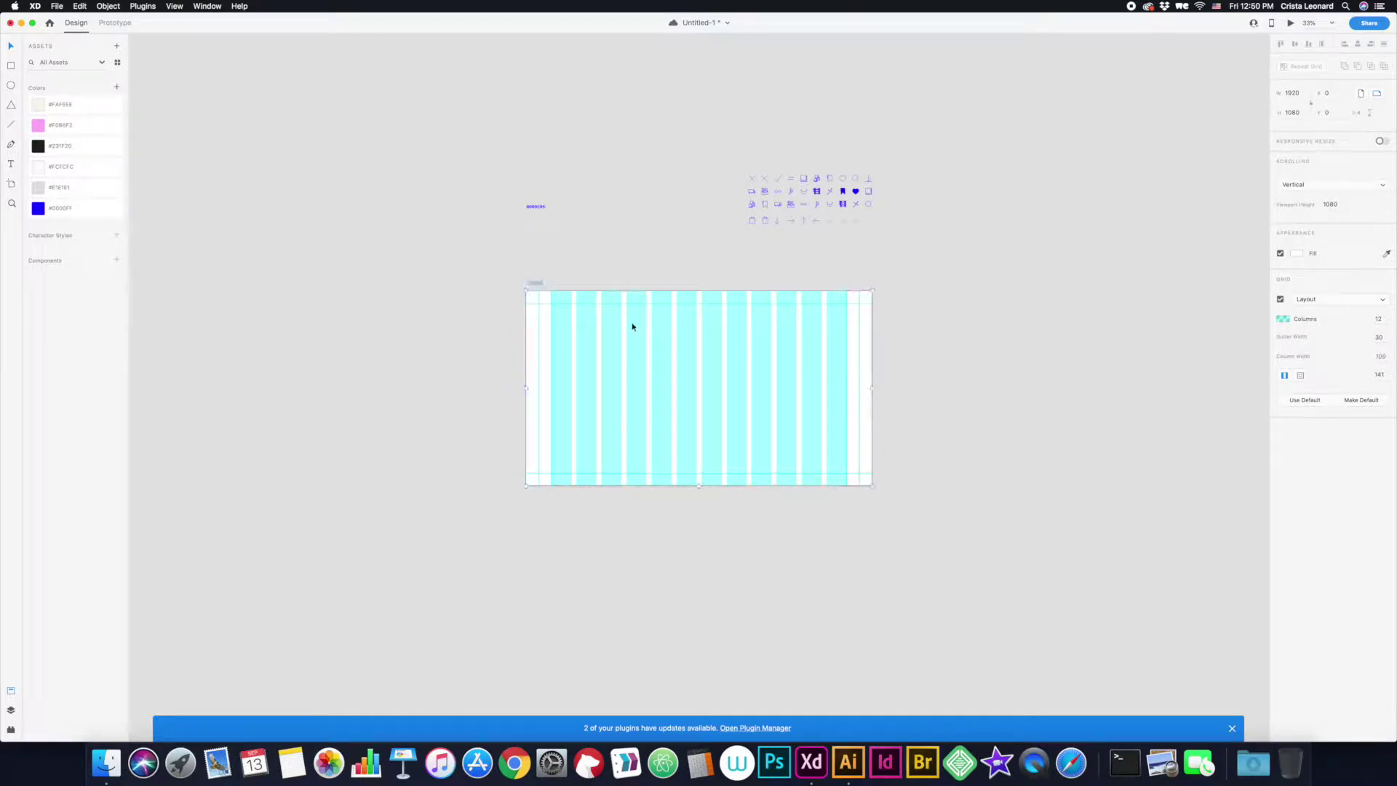
- Draw a thin header bar and a tall content box between the guides
left_click(646, 332)
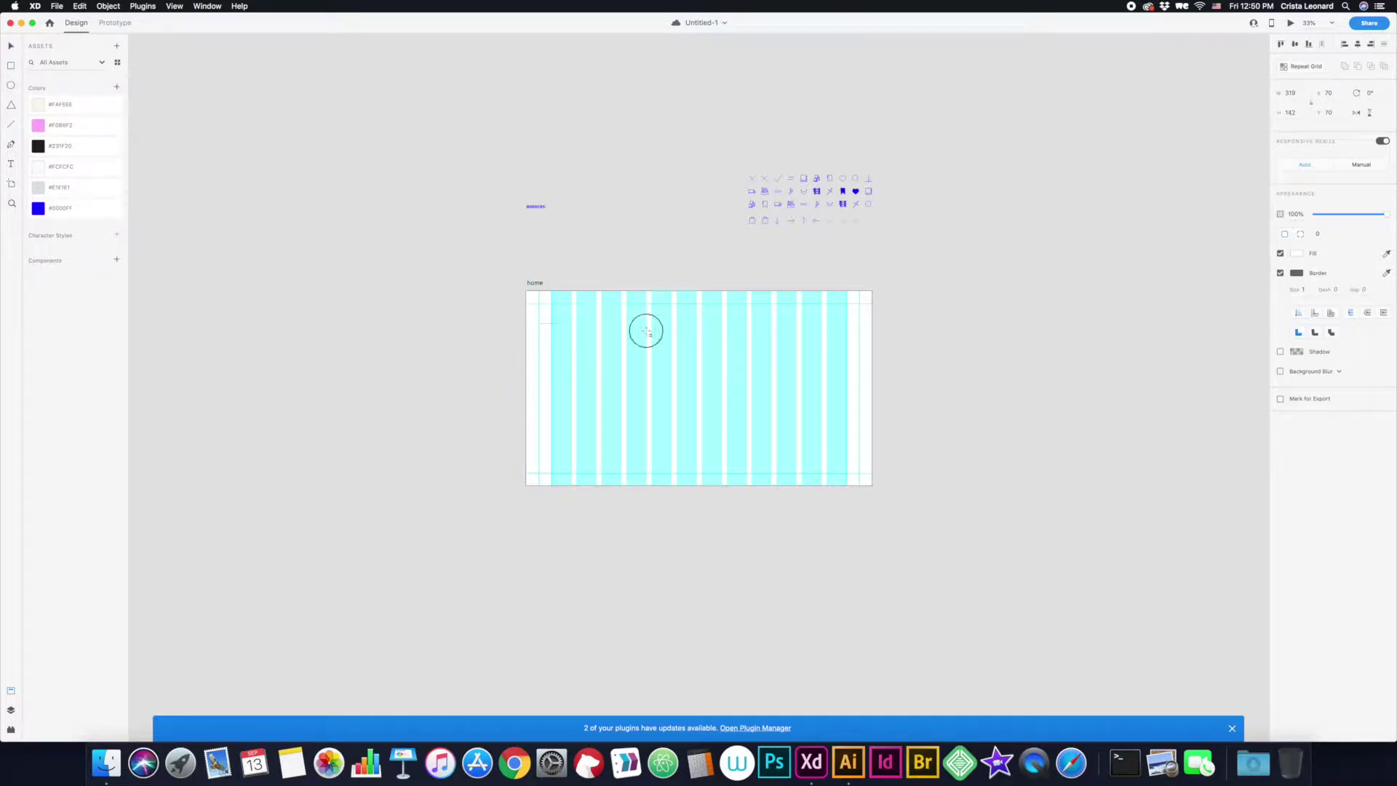
left_click_drag(860, 326, 859, 324)
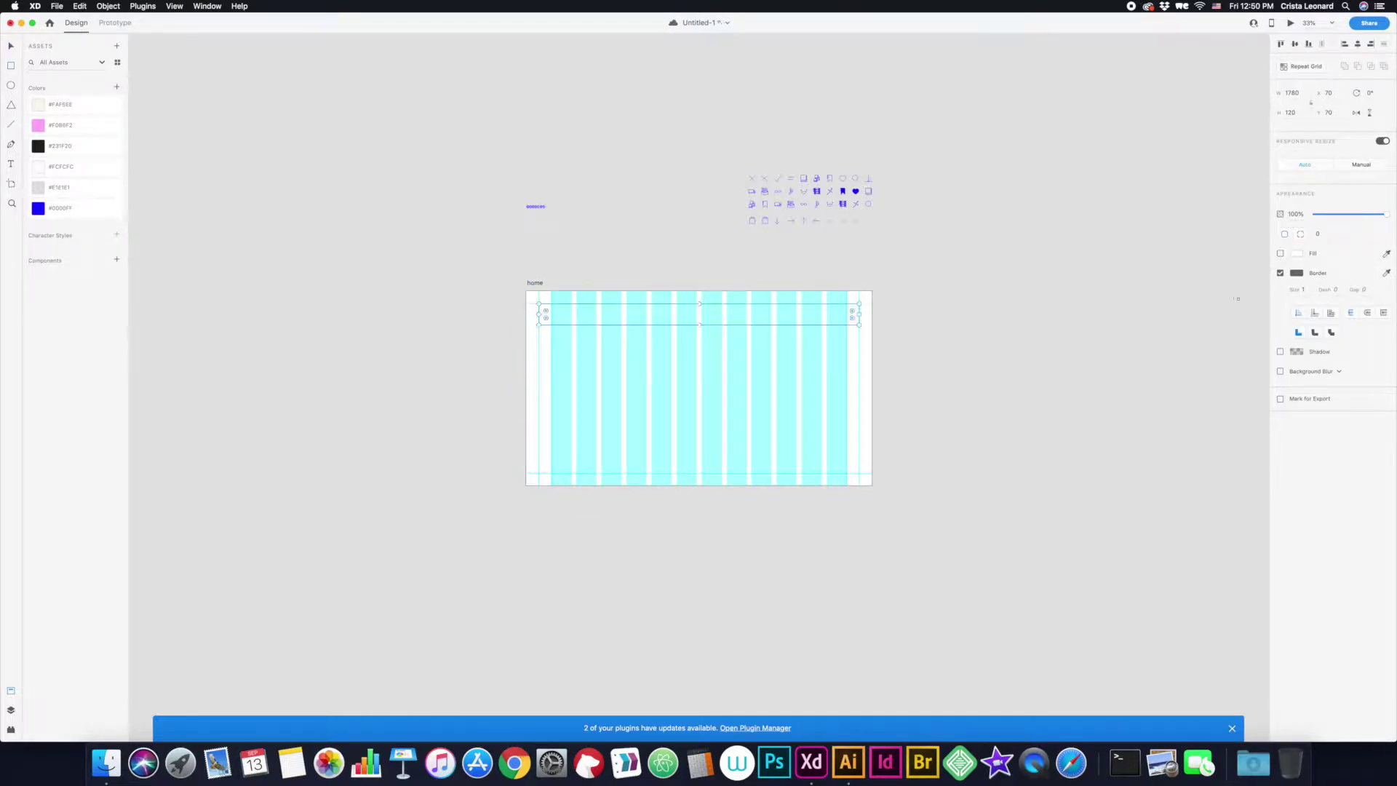
left_click(629, 360)
left_click_drag(640, 434, 843, 509)
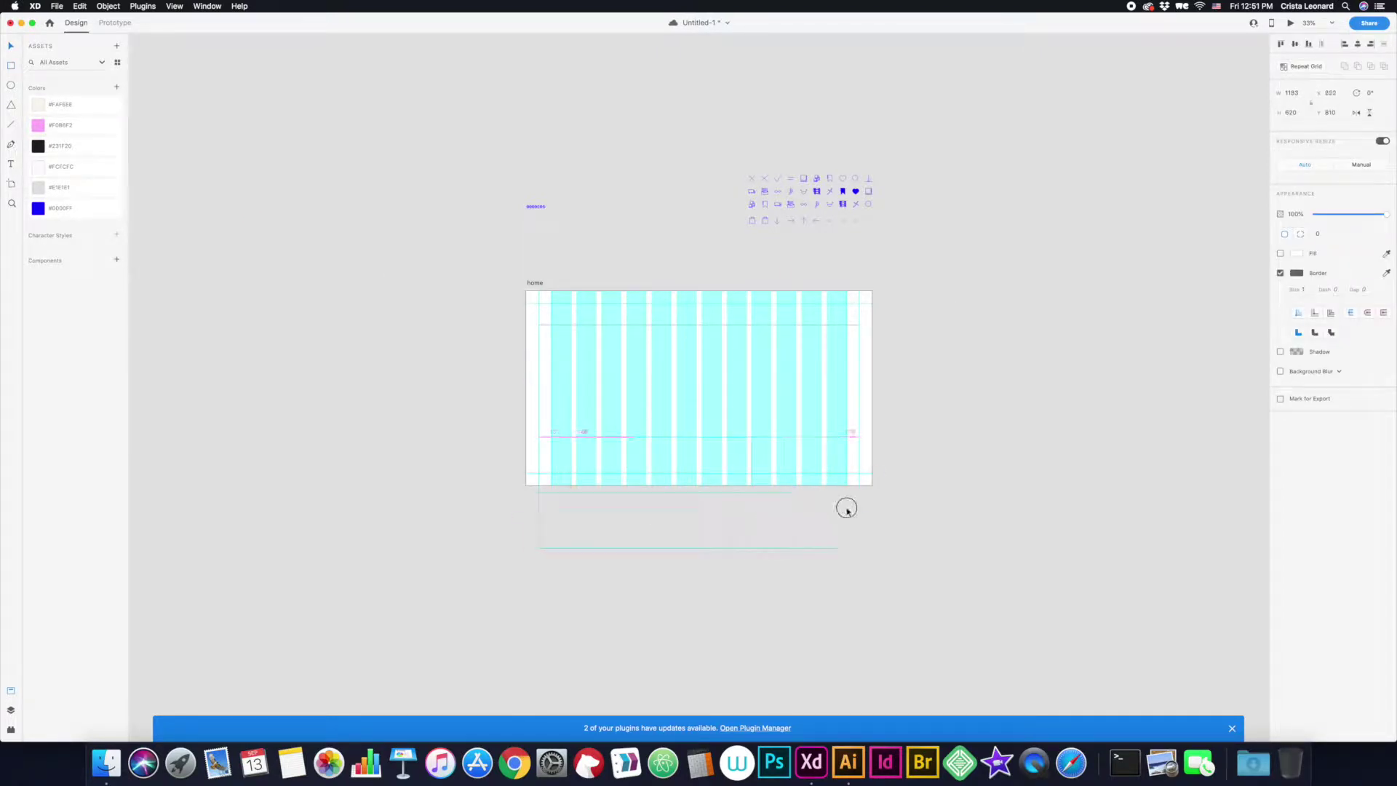
scroll(767, 408, "down", 1)
left_click_drag(798, 505, 698, 678)
left_click(535, 250)
key("super+minus")
- Make the home artboard a tall portrait page and zoom in on it
key("super+z")
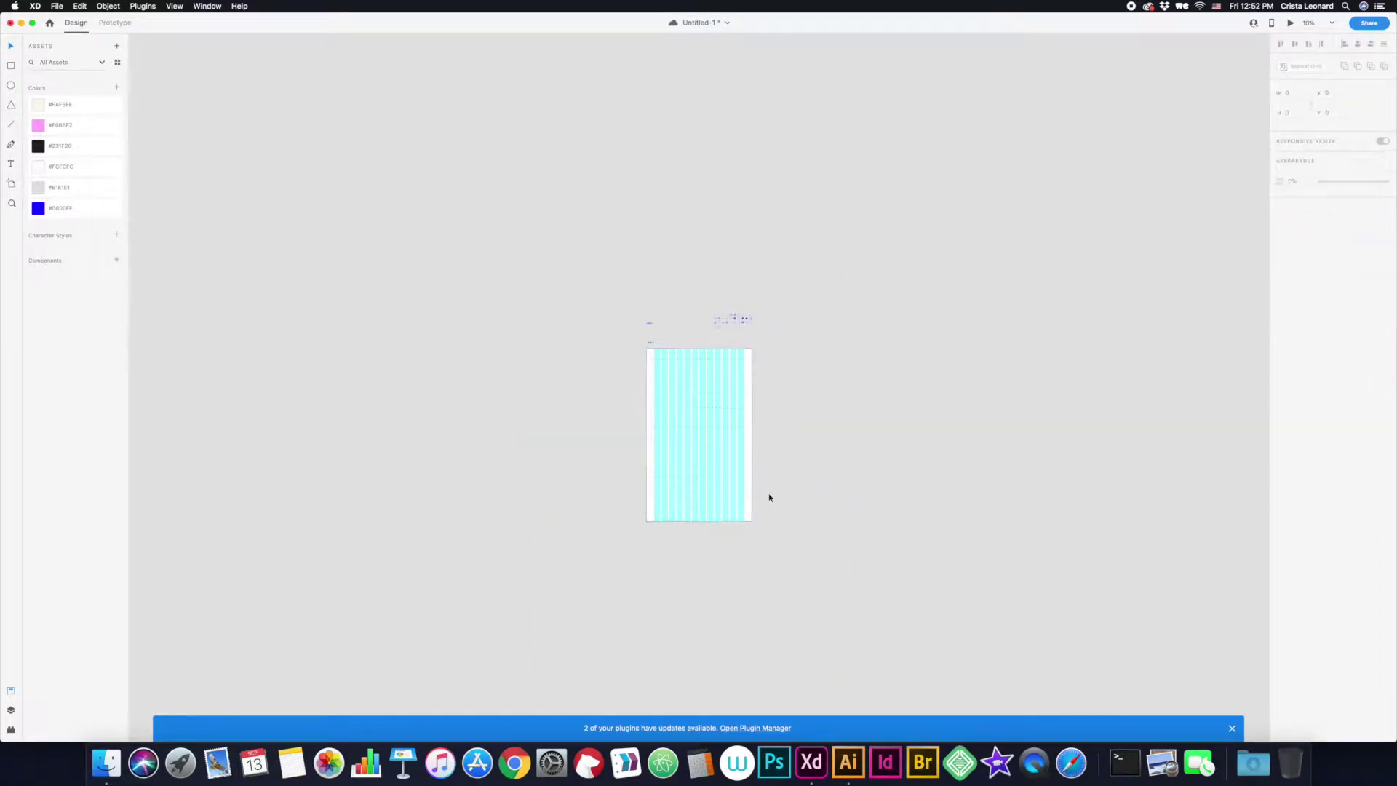
key("super+equal")
key("super+z")
key("super+z")
key("super+z")
key("super+z")
key("super+z")
key("super+z")
key("super+z")
key("super+z")
key("super+z")
key("super+z")
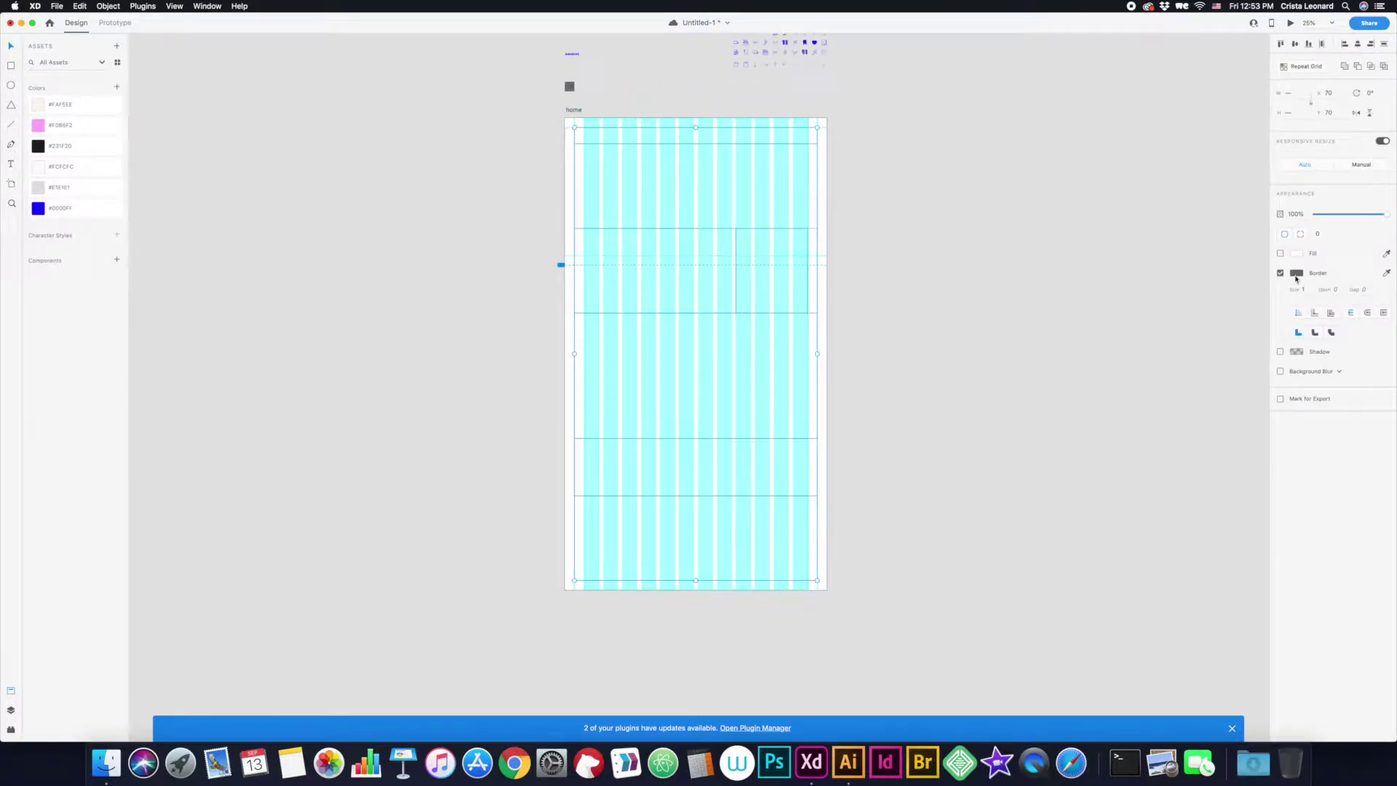
key("super+z")
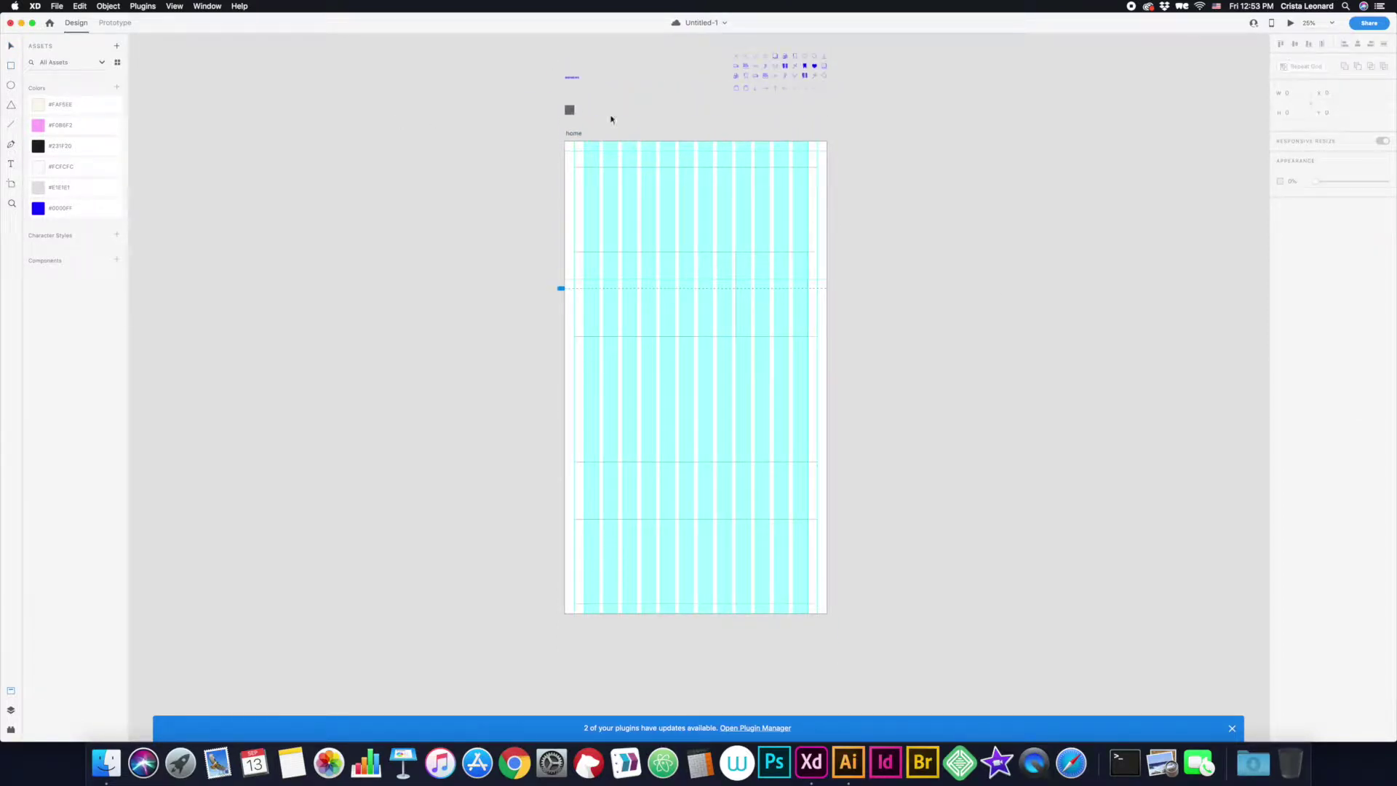
- Widen a content rectangle and draw a large image box on the right
left_click(597, 161)
left_click_drag(771, 169, 775, 162)
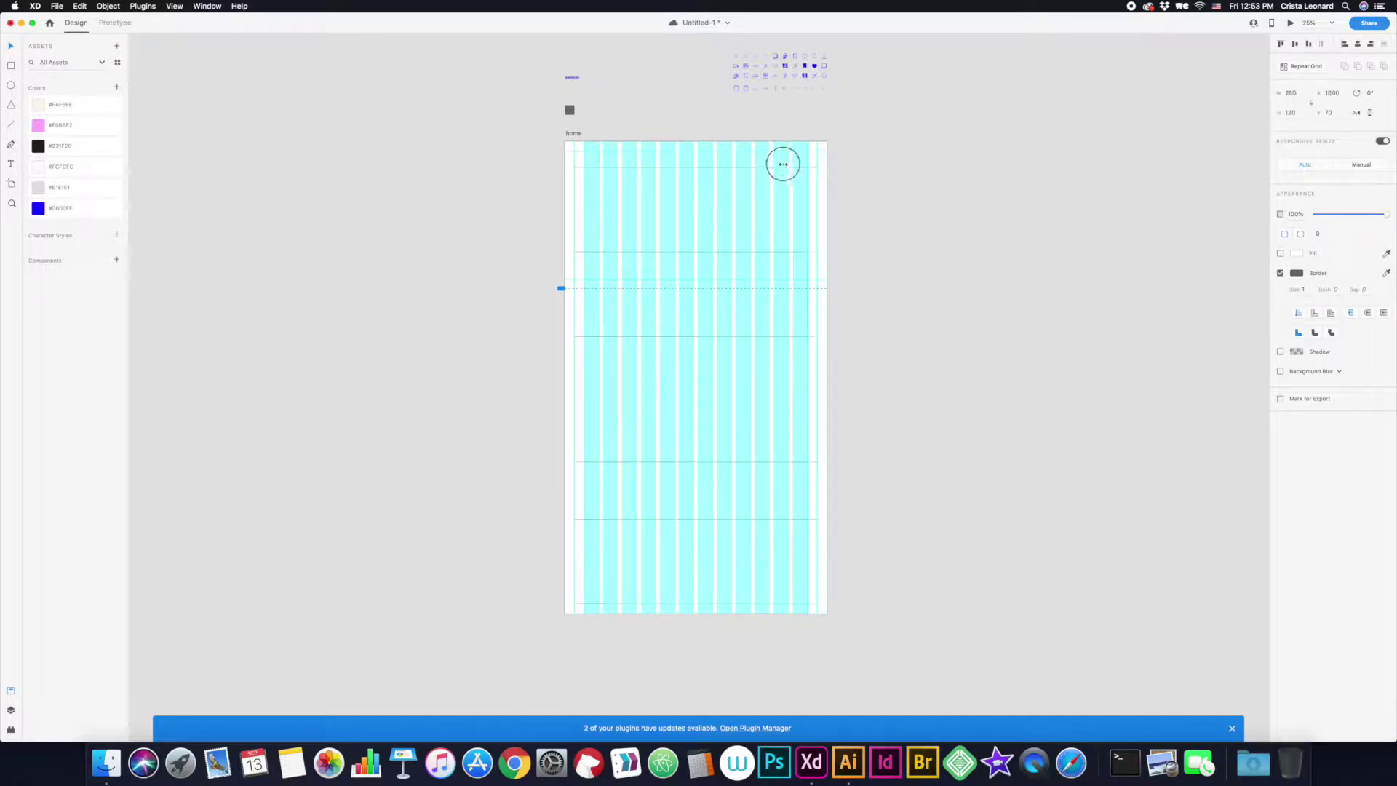
scroll(688, 191, "up", 2)
left_click_drag(737, 213, 788, 264)
left_click(789, 245)
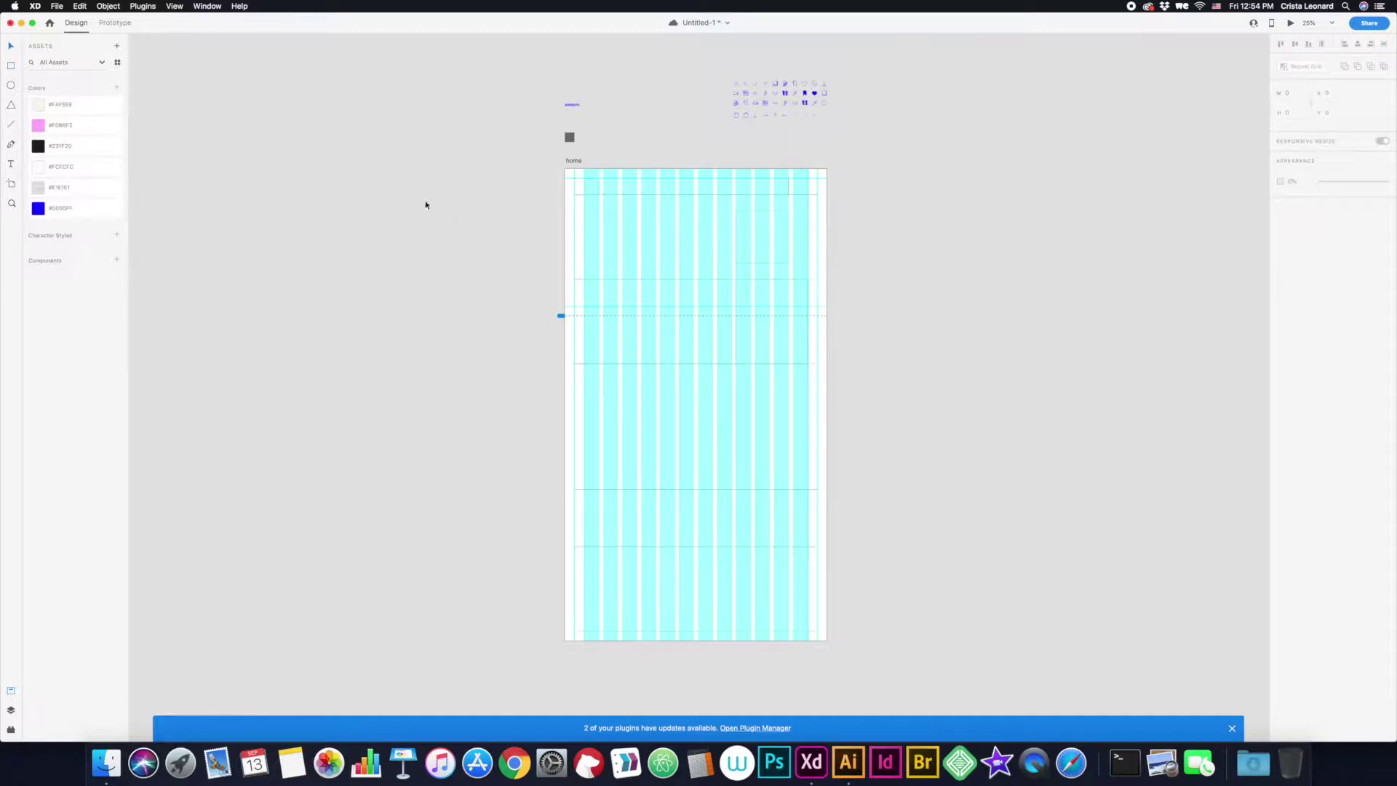
- Place a headline text object and enlarge it to size 70
left_click(586, 213)
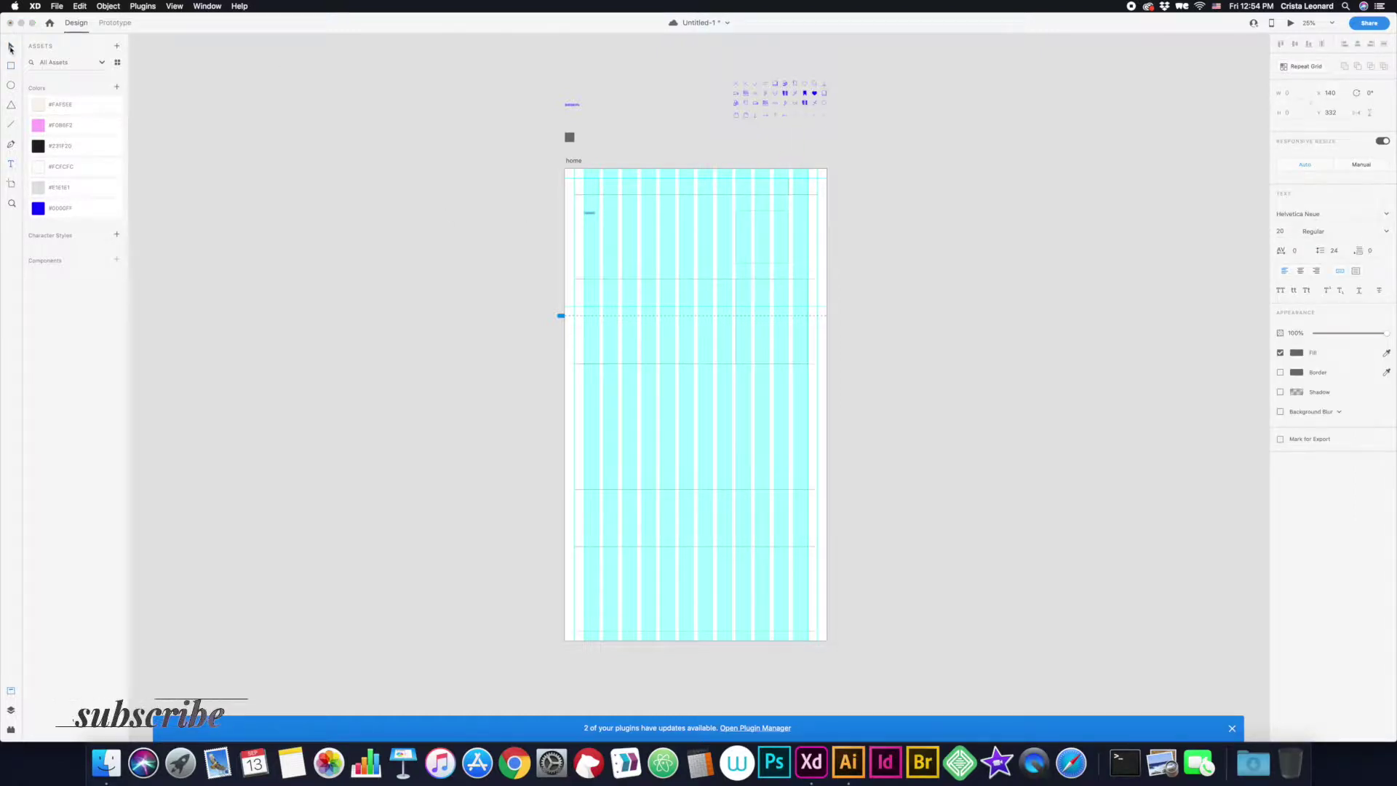
key("Escape")
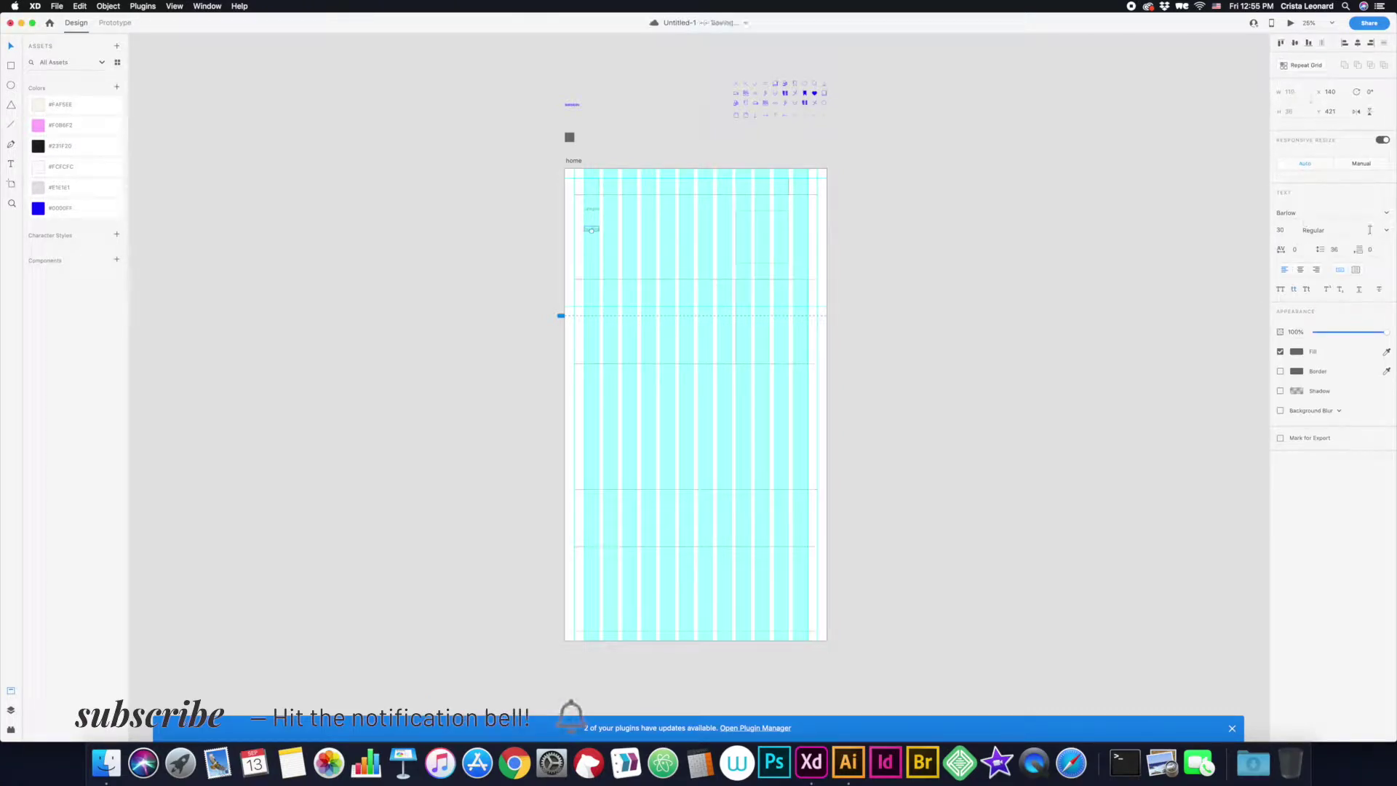
key("ctrl+shift+period")
- Pick the shopping-bag icon, then paste a small arrow link label onto the home page
left_click(760, 109)
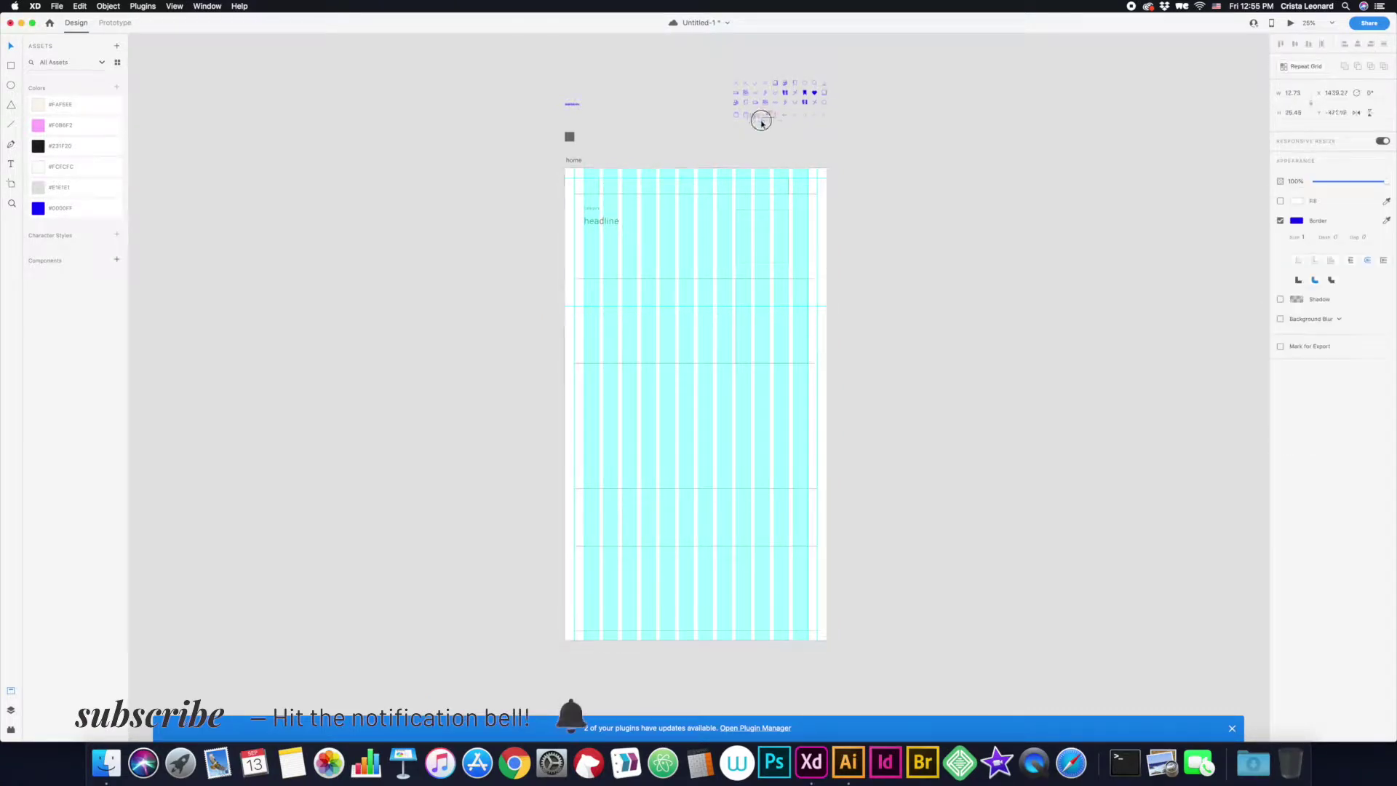
key("ctrl+3")
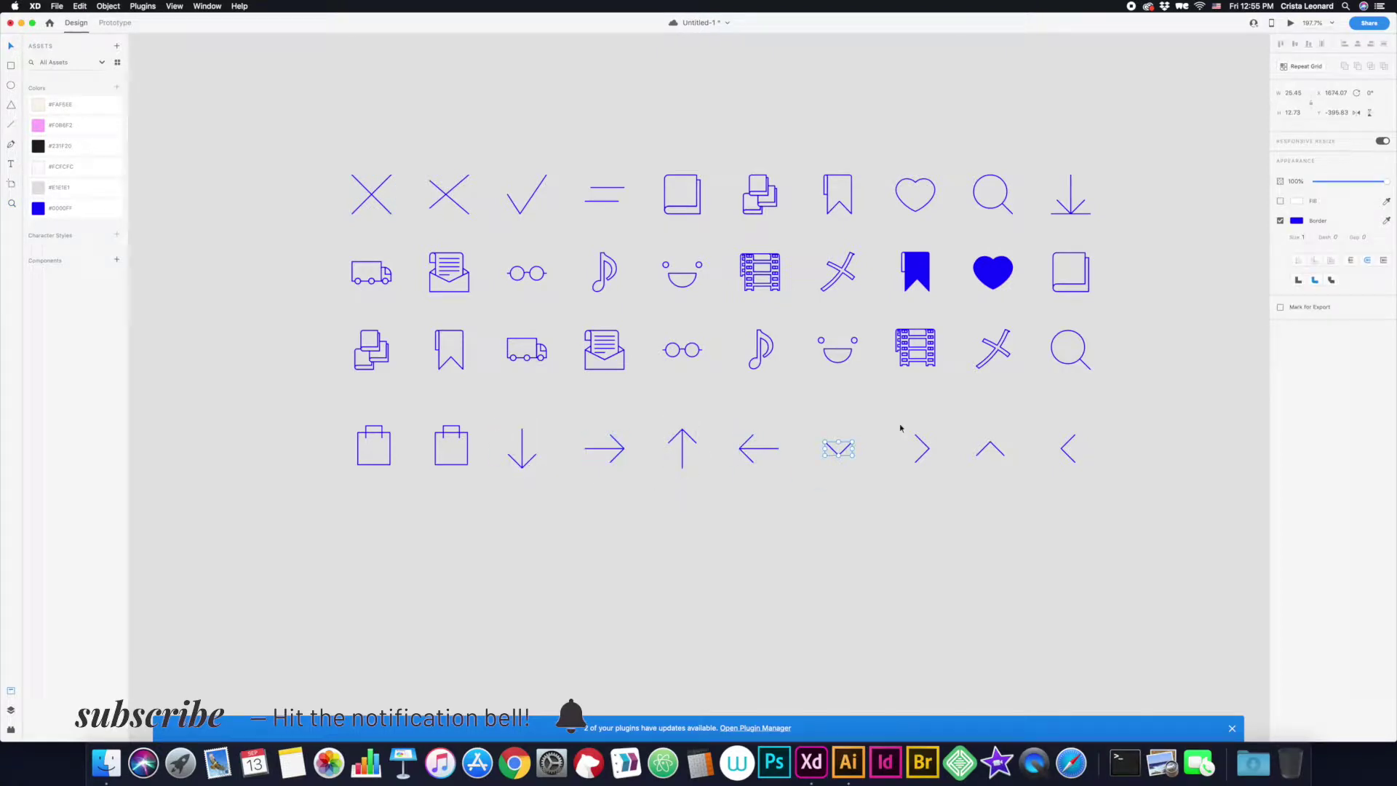
left_click(451, 433)
key("ctrl+minus")
key("ctrl+minus")
key("ctrl+minus")
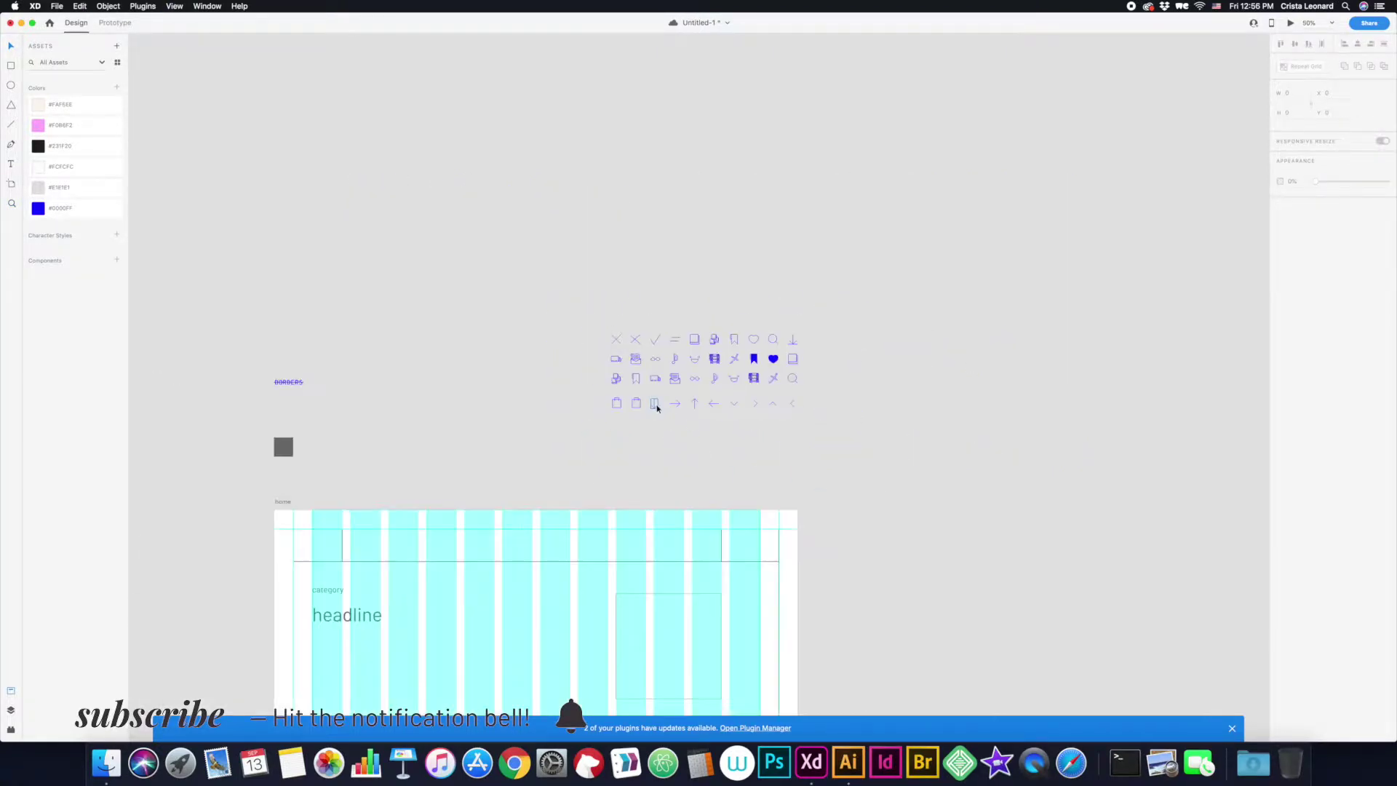
scroll(655, 406, "down", 3)
key("ctrl+v")
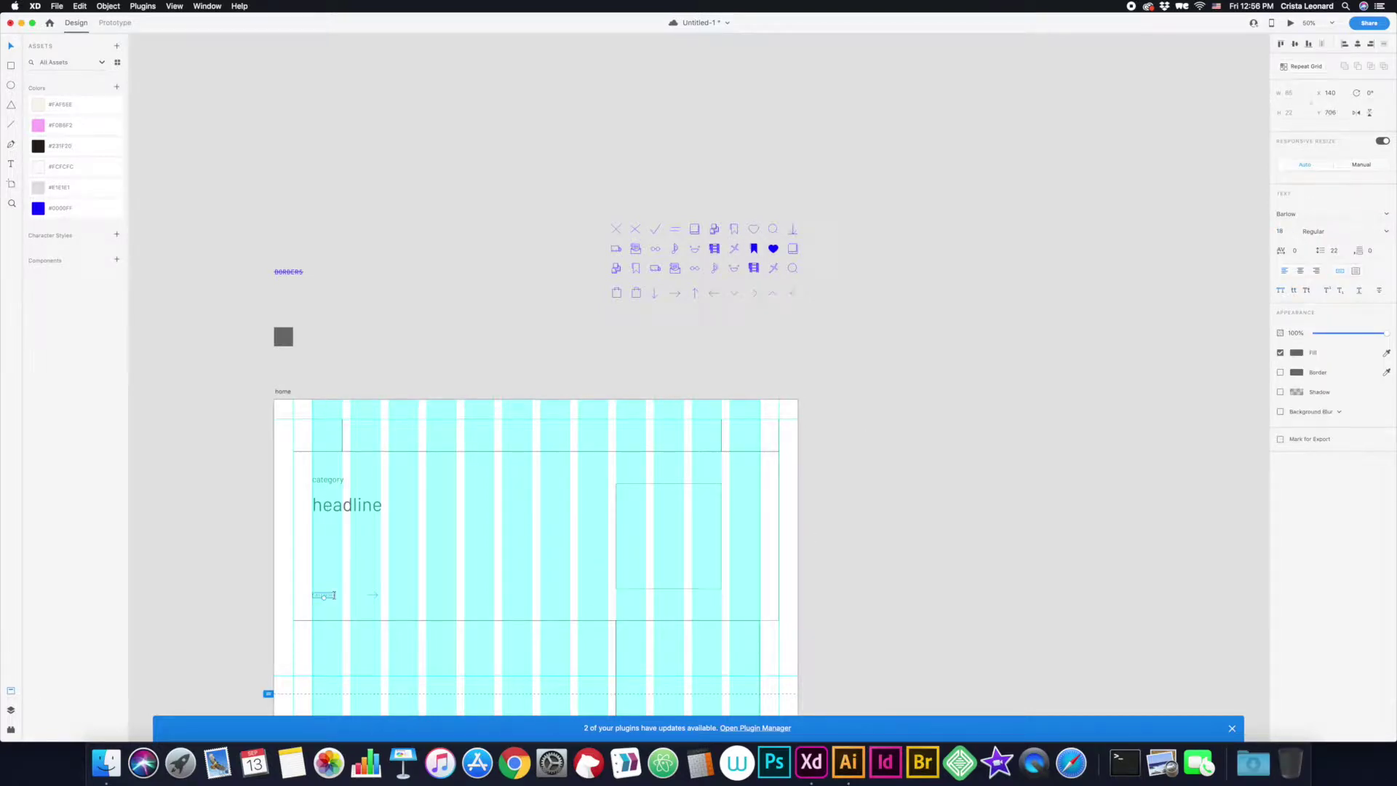
left_click(331, 594)
- Select the headline and then the category label in the top section
scroll(342, 517, "down", 3)
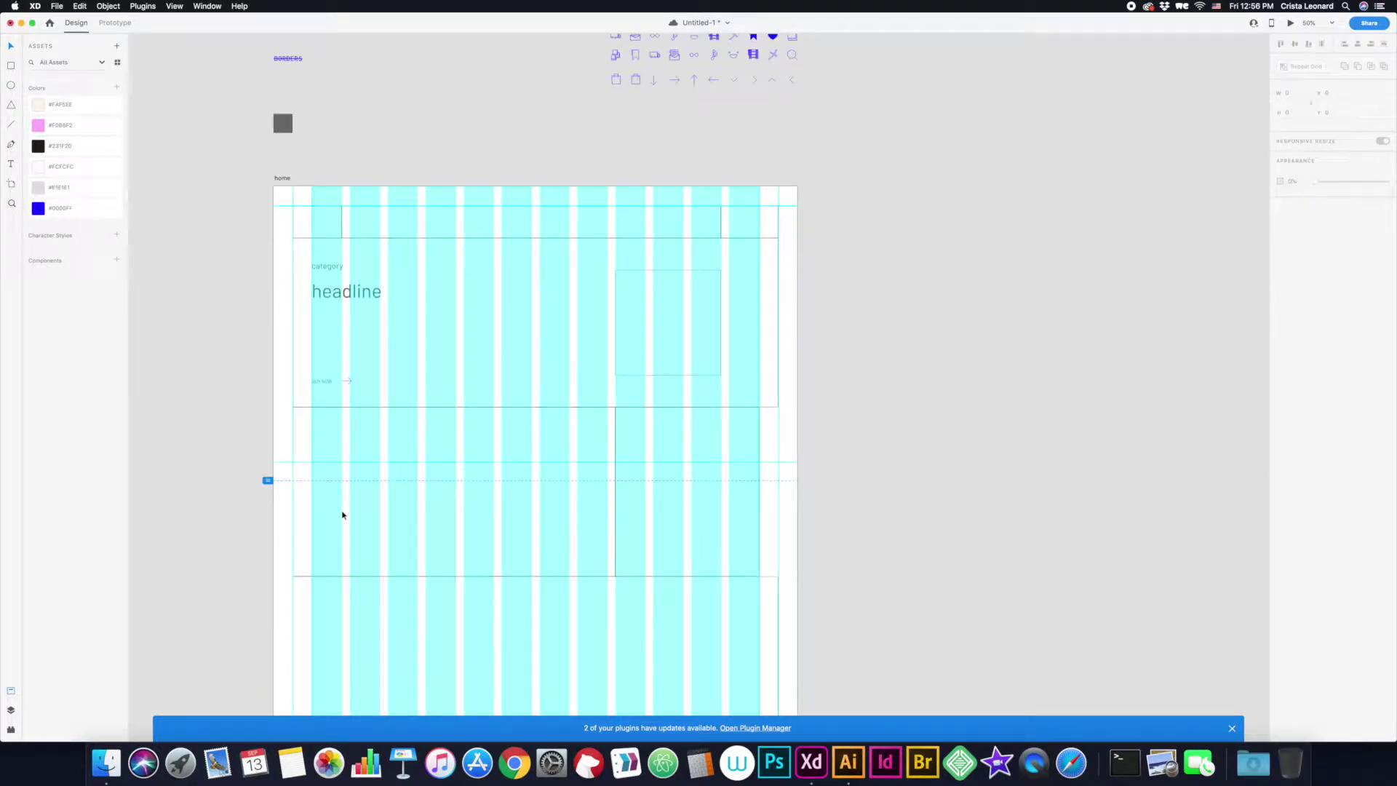
left_click(356, 299)
scroll(570, 421, "down", 2)
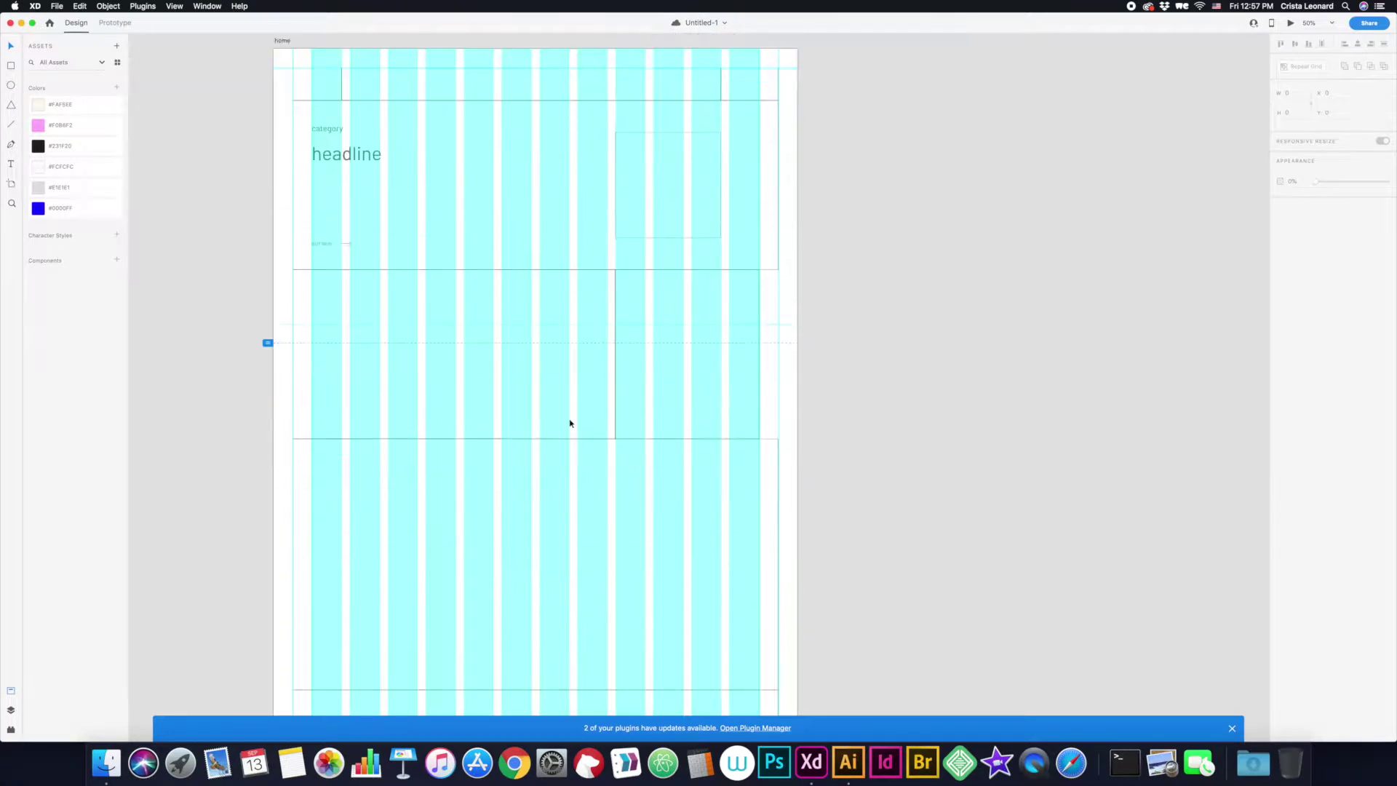
left_click(327, 128)
- Duplicate the category label into brand and product columns to its right
mouse_move(328, 128)
left_mouse_down()
mouse_move(328, 320)
mouse_move(395, 320)
left_mouse_up()
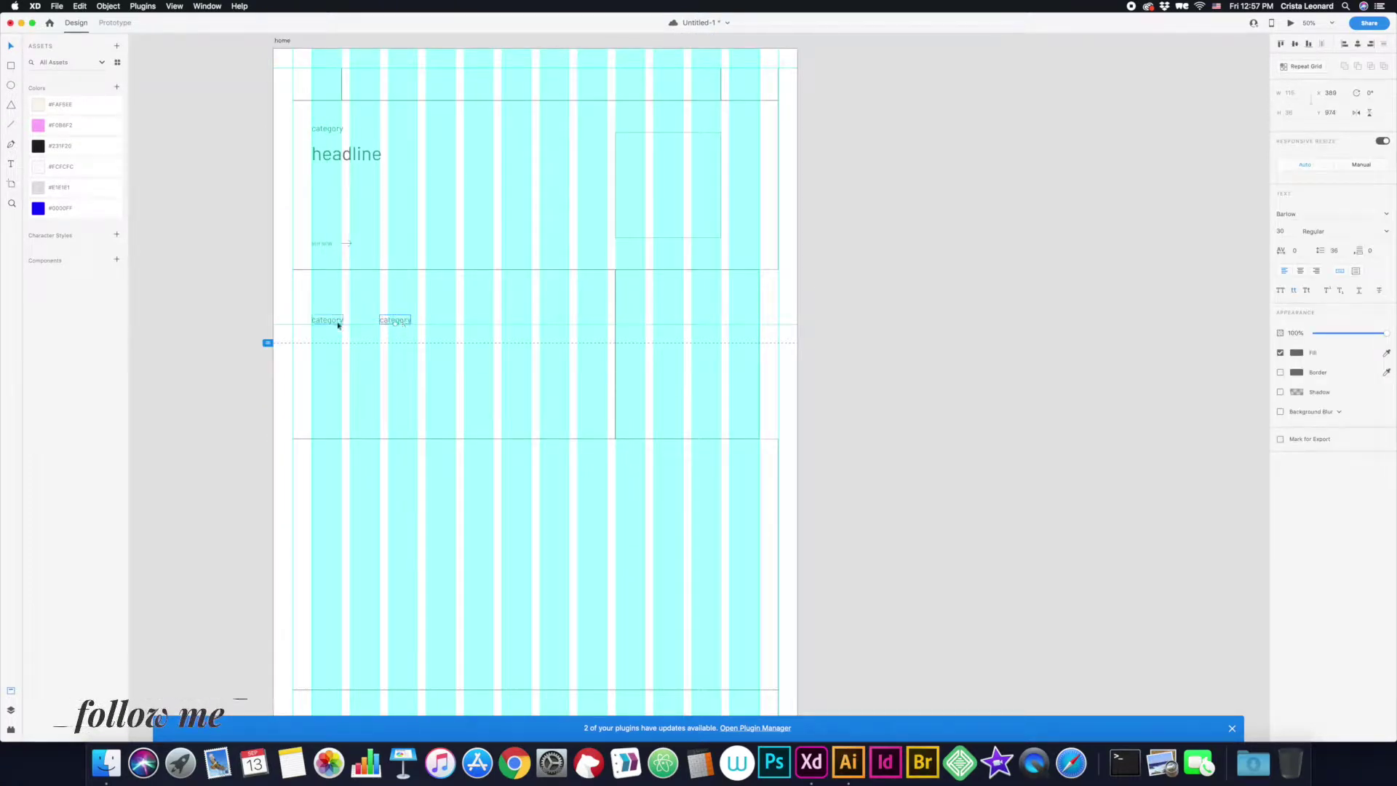
type("brand")
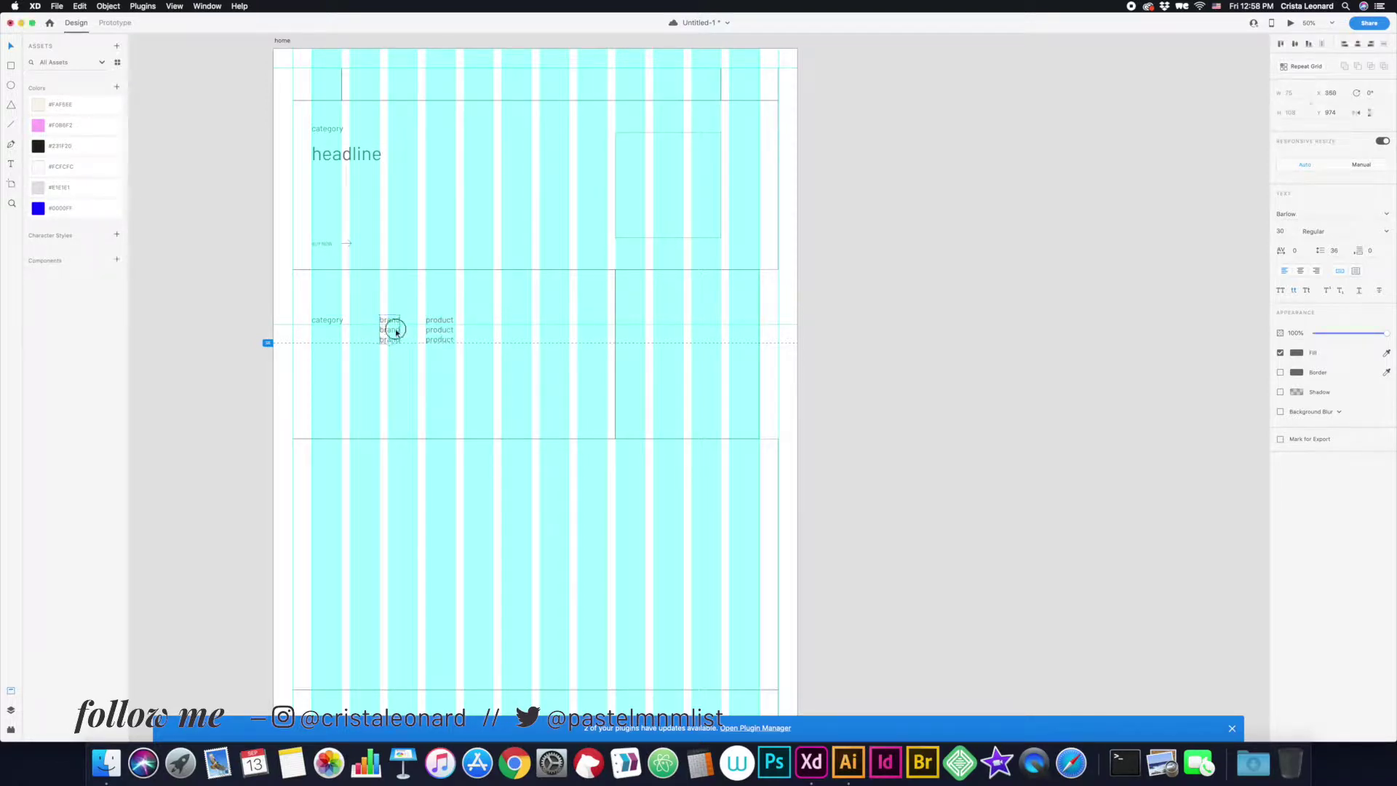
left_click_drag(397, 333, 478, 329)
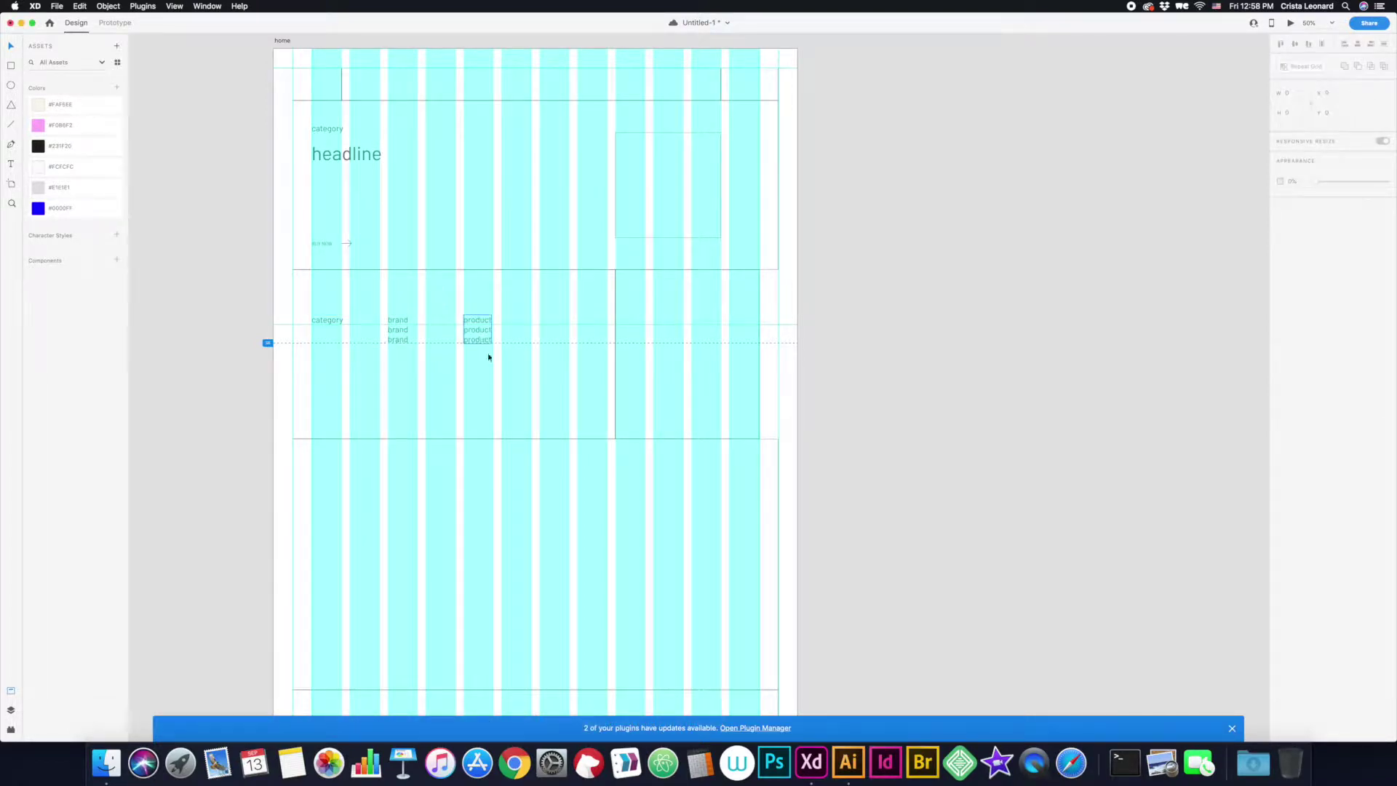
- Narrow the inner image rectangle inside the right-hand box
left_click(688, 392)
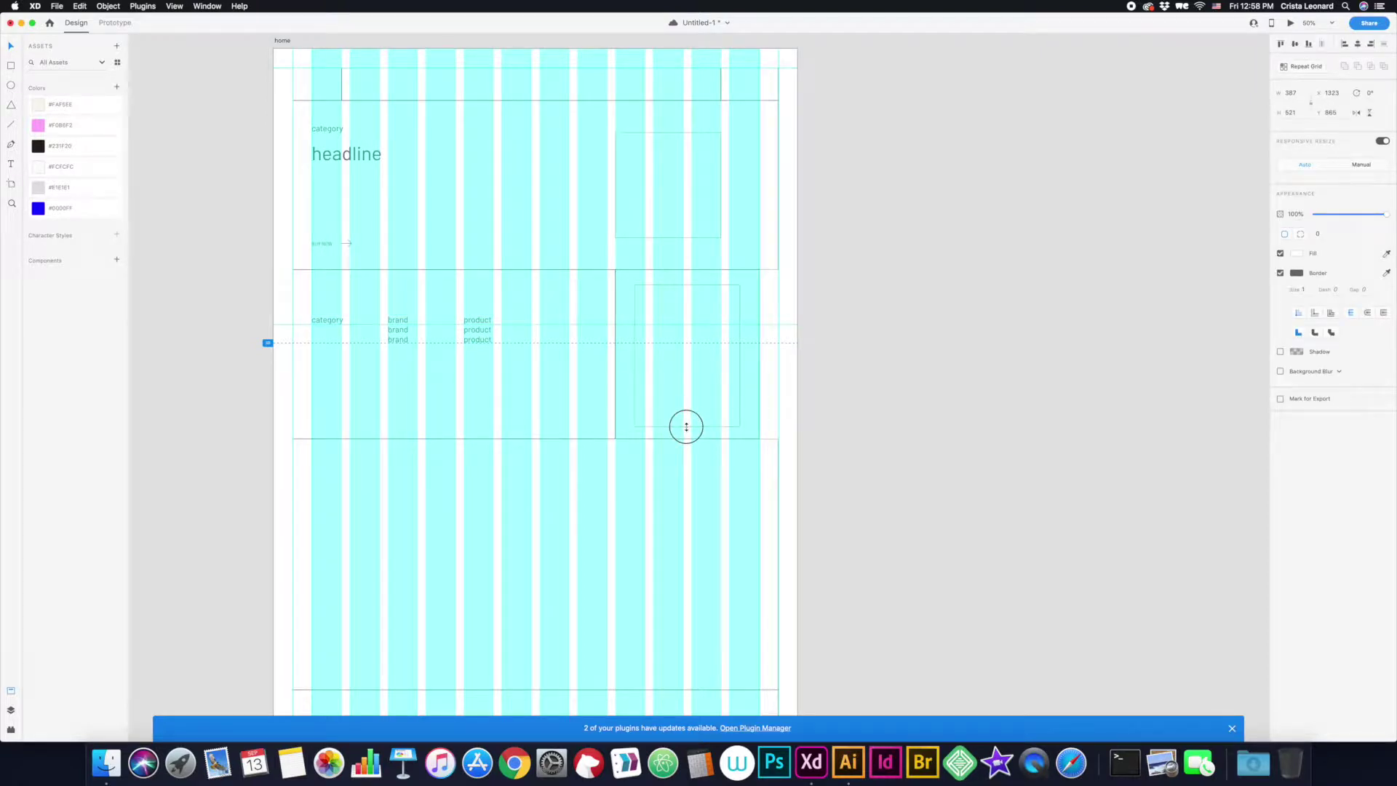
left_click_drag(714, 364, 743, 367)
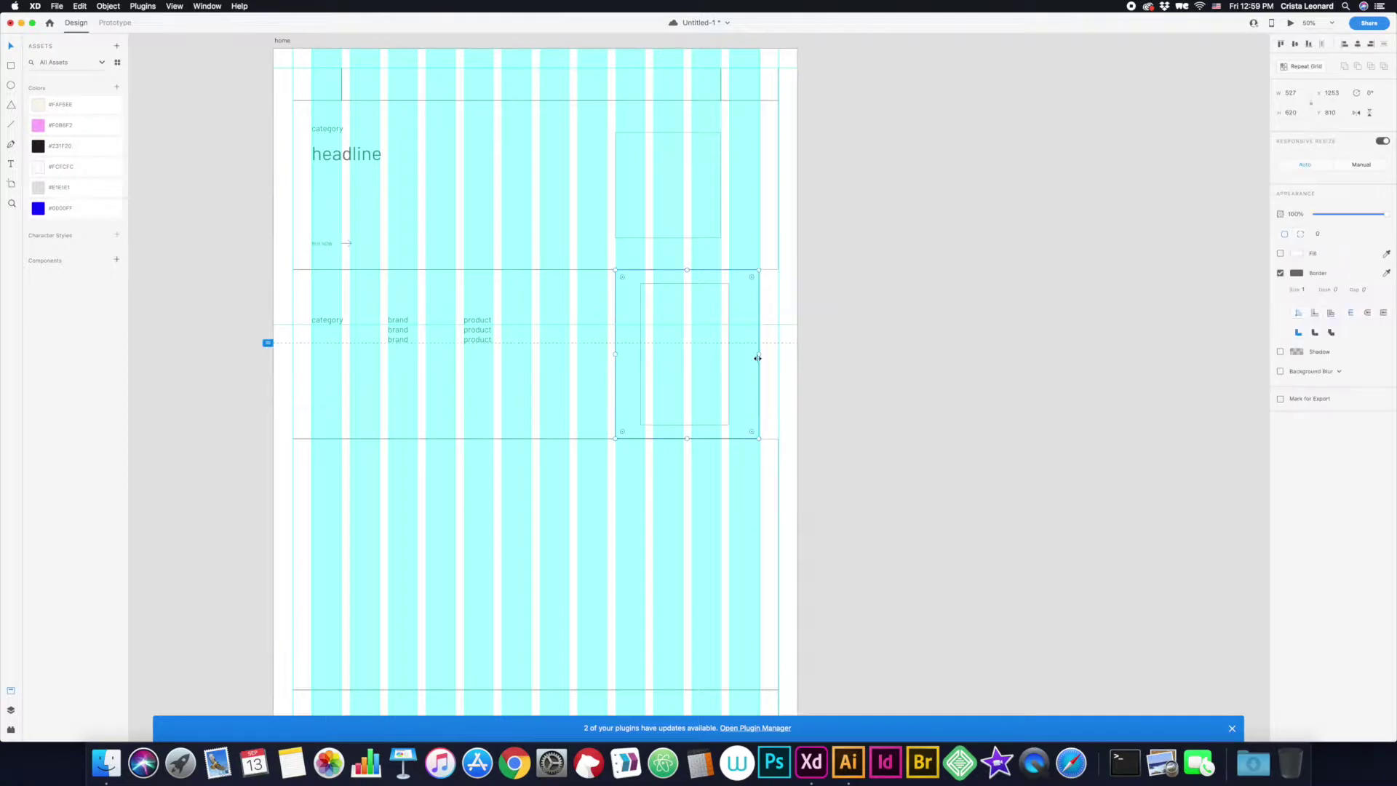
left_click(769, 388, "shift")
key("Tab")
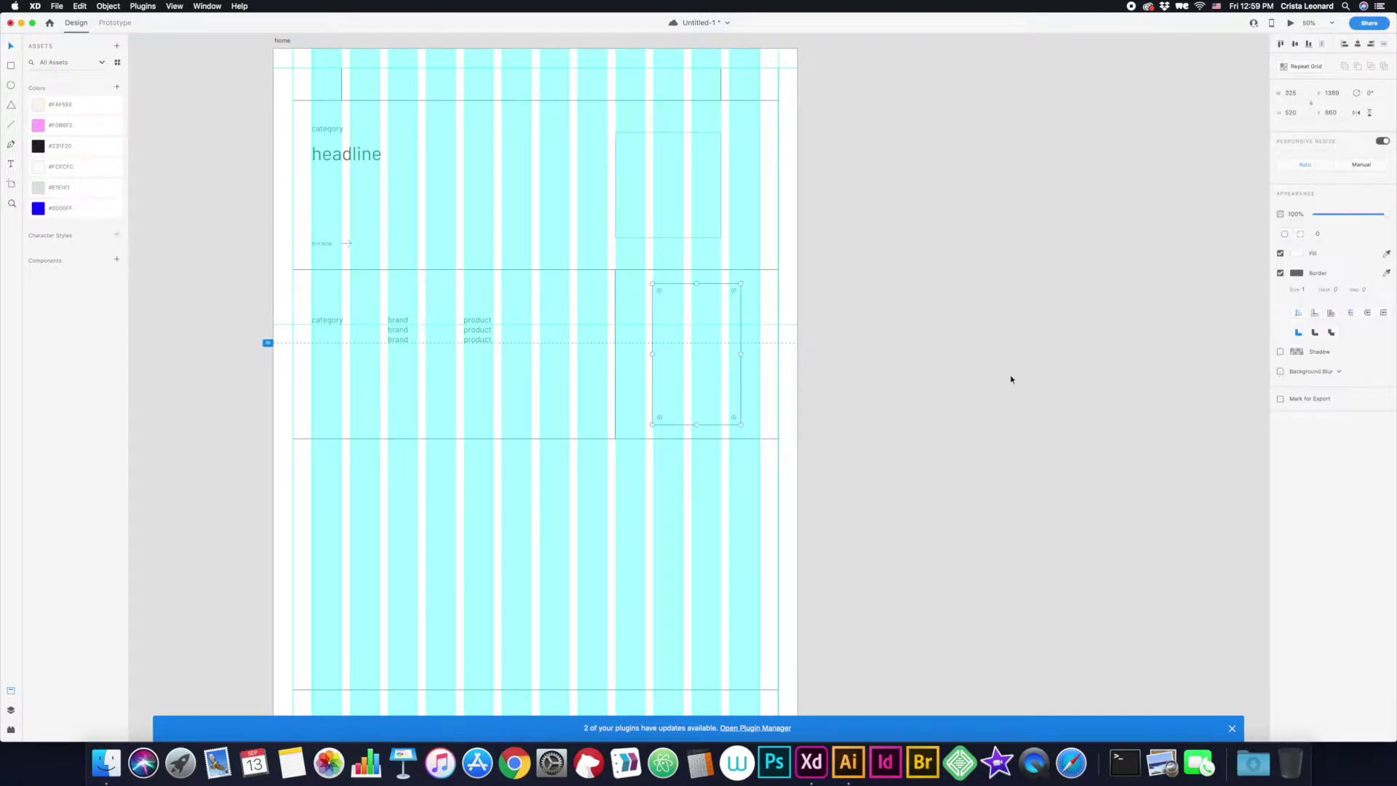
key("Escape")
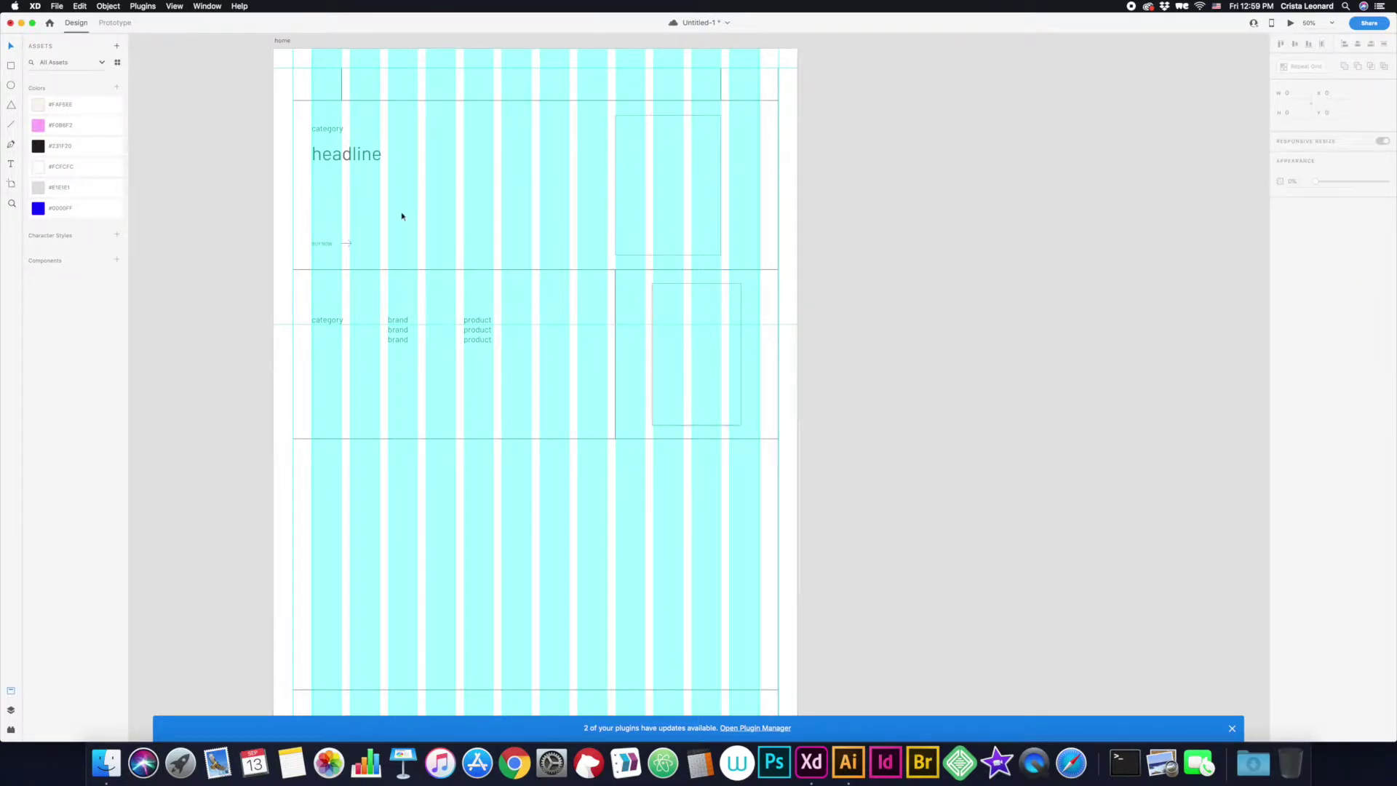
- Copy the magnifier search icon into the page header
scroll(405, 215, "up", 3)
scroll(440, 177, "up", 3)
left_click_drag(774, 56, 705, 260)
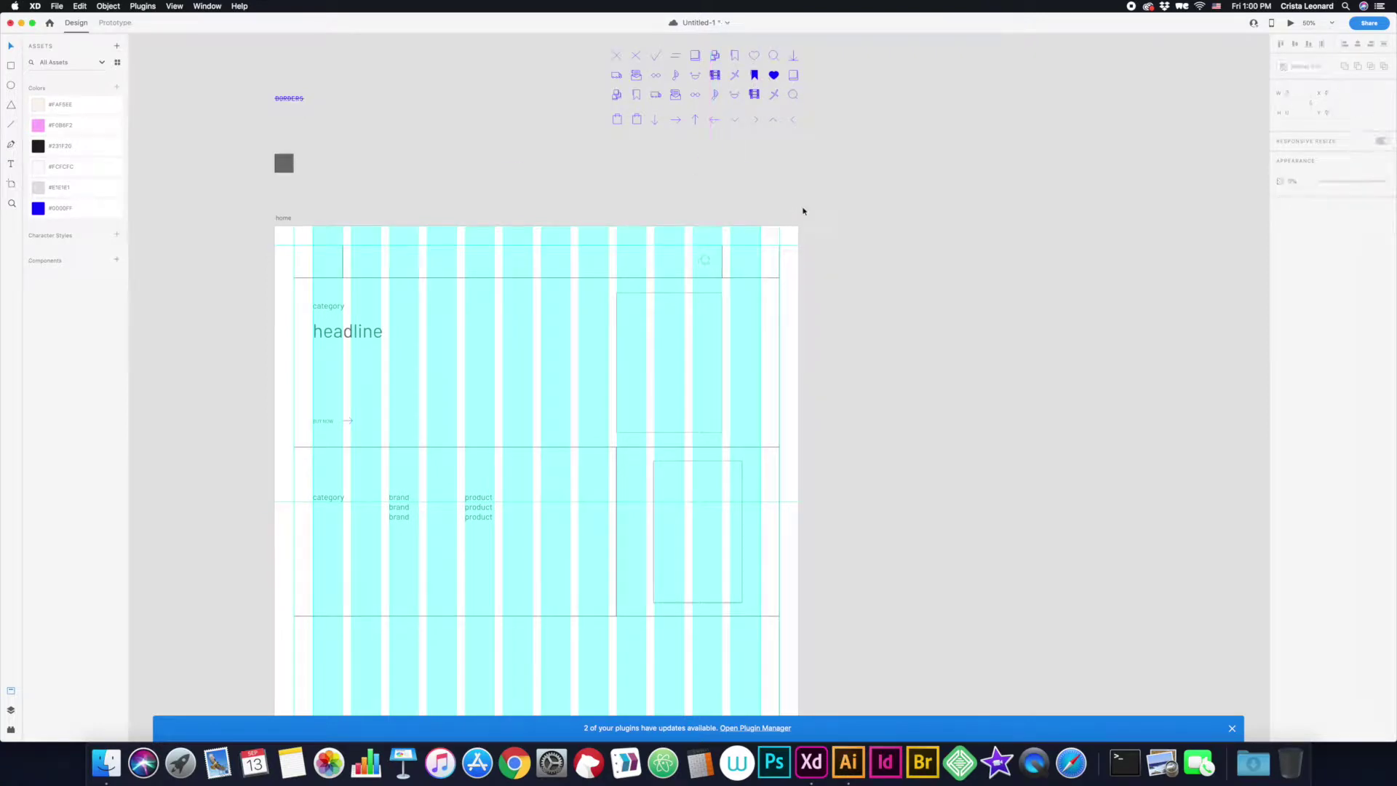
- Move the shop now link right and place the BORDERS wordmark on the page
left_click_drag(617, 120, 750, 261)
scroll(605, 174, "up", 1)
scroll(455, 206, "up", 2)
left_click(294, 151)
left_click_drag(375, 312, 374, 313)
left_click(315, 308)
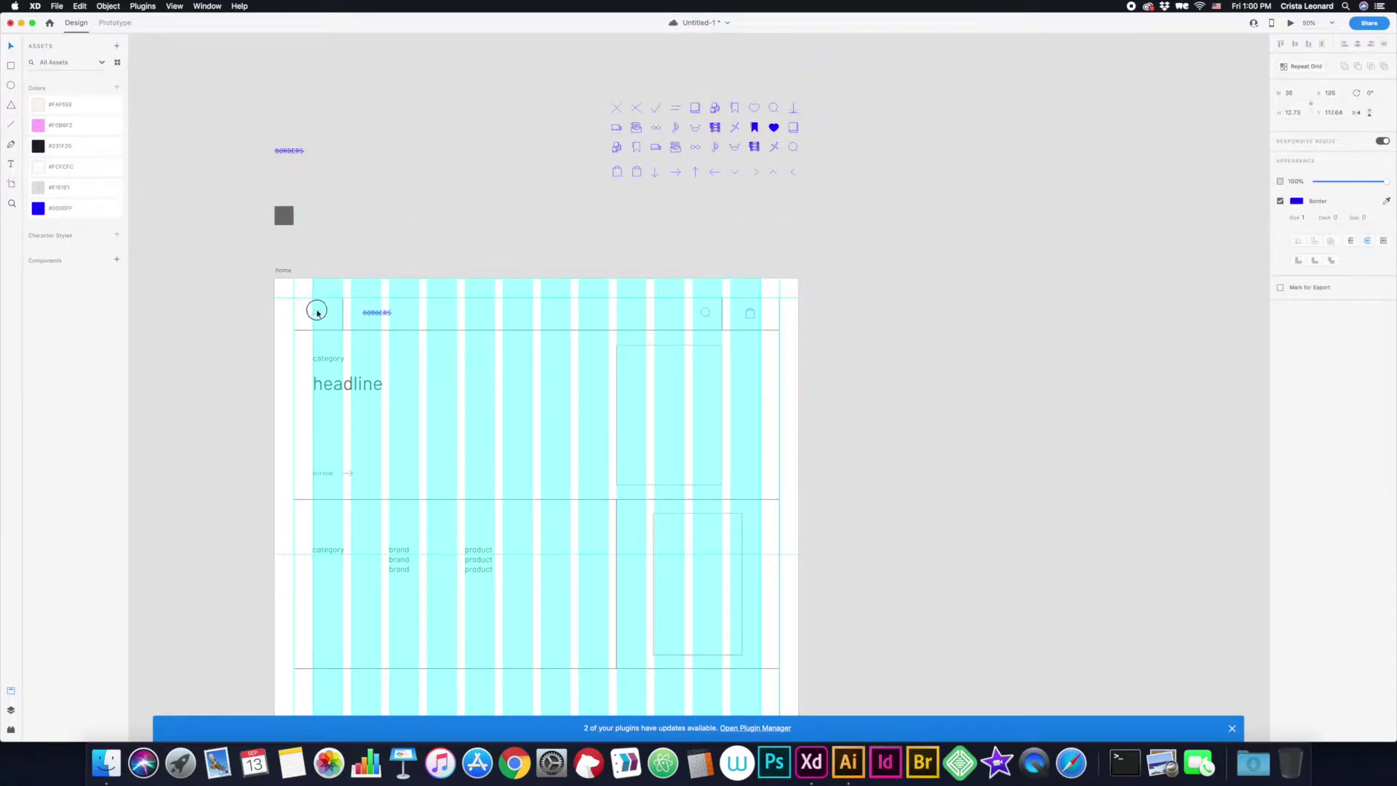
scroll(402, 243, "down", 10)
- Copy the category and brand labels lower down for the next section
mouse_move(335, 241)
left_mouse_down()
mouse_move(335, 395)
mouse_move(396, 394)
left_mouse_up()
left_click_drag(530, 527, 665, 539)
scroll(474, 459, "down", 2)
scroll(474, 458, "up", 2)
scroll(732, 540, "up", 2)
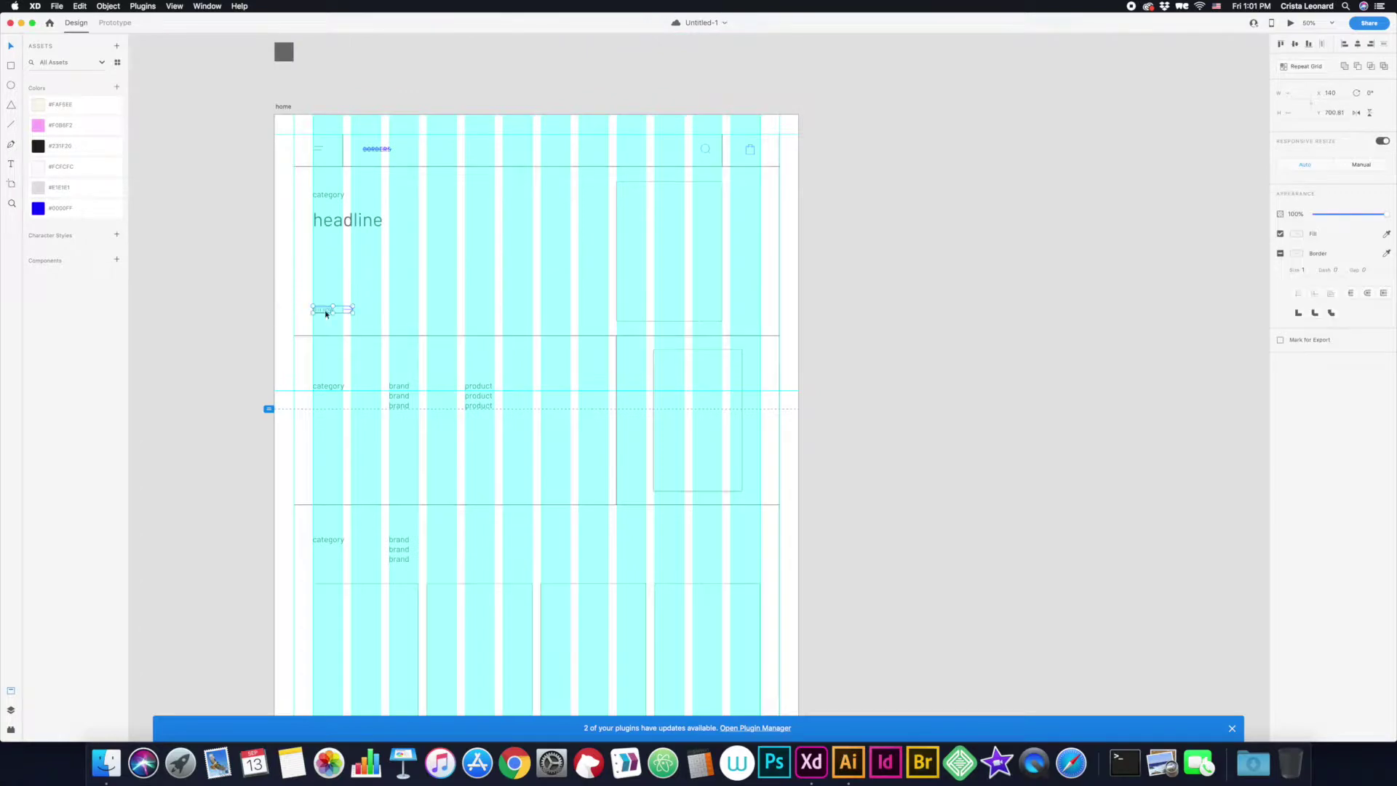
left_click_drag(731, 540, 731, 539)
scroll(615, 521, "down", 3)
scroll(614, 521, "down", 2)
scroll(359, 197, "up", 2)
left_click(477, 337)
- Make a quarter-width (/4) card, repeat it four times across, and add inner frames
scroll(477, 337, "down", 3)
scroll(533, 437, "up", 3)
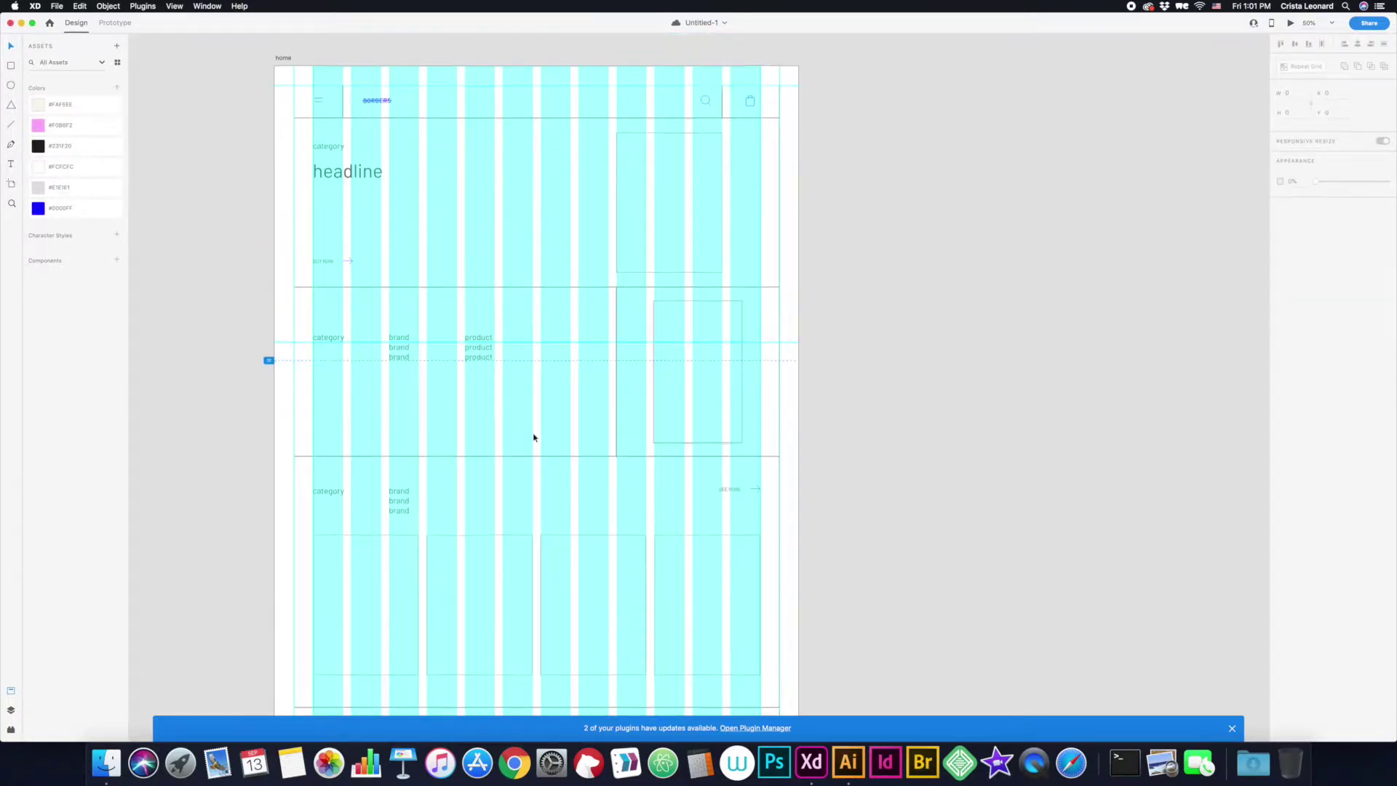
scroll(533, 437, "down", 5)
mouse_move(770, 381)
left_mouse_down()
mouse_move(545, 389)
mouse_move(778, 389)
left_mouse_up()
type("/4")
key("Return")
left_click_drag(422, 341, 831, 348)
mouse_move(386, 328)
left_mouse_down()
mouse_move(514, 353)
mouse_move(752, 362)
left_mouse_up()
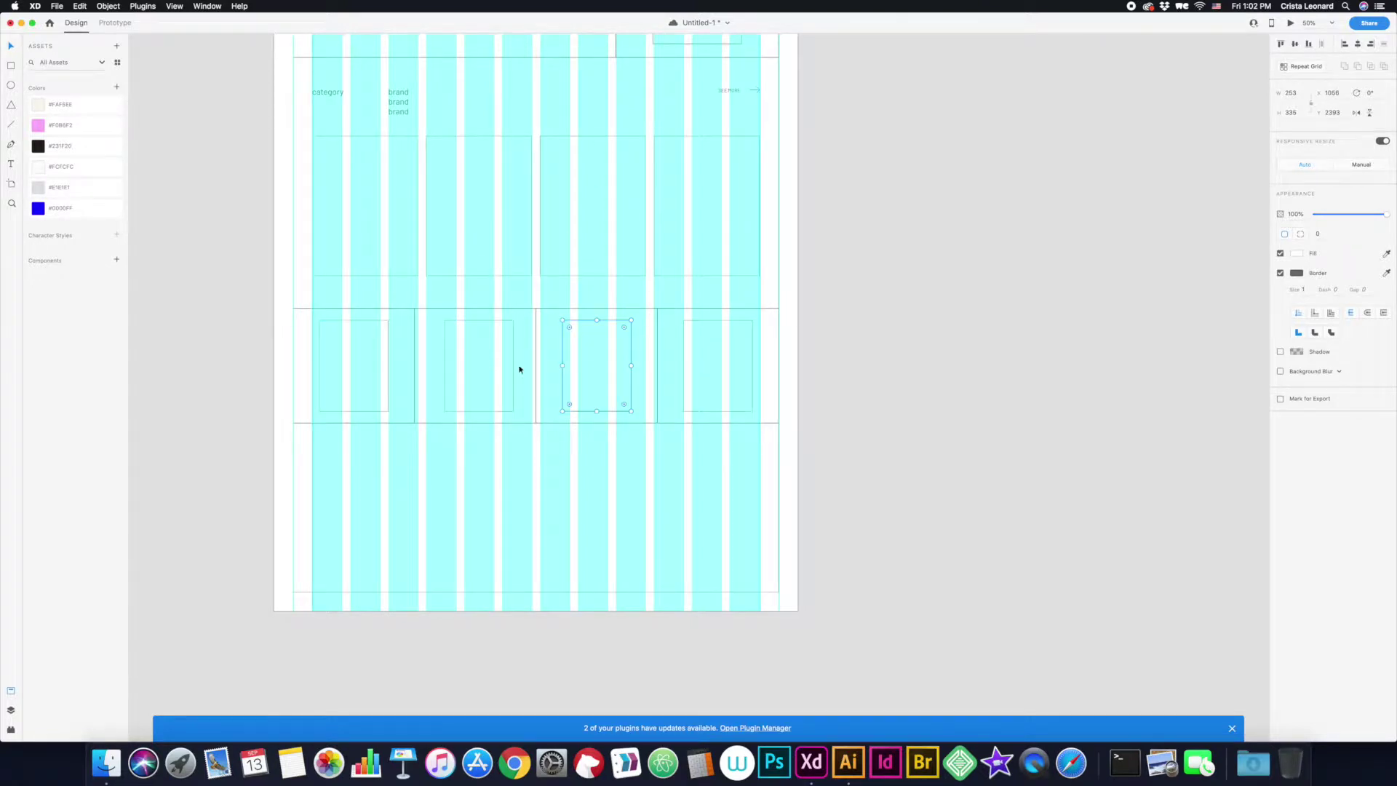
- Type the social labels as Font Awesome 5 Brands icons and move the row right
scroll(487, 406, "down", 2)
scroll(857, 332, "up", 5)
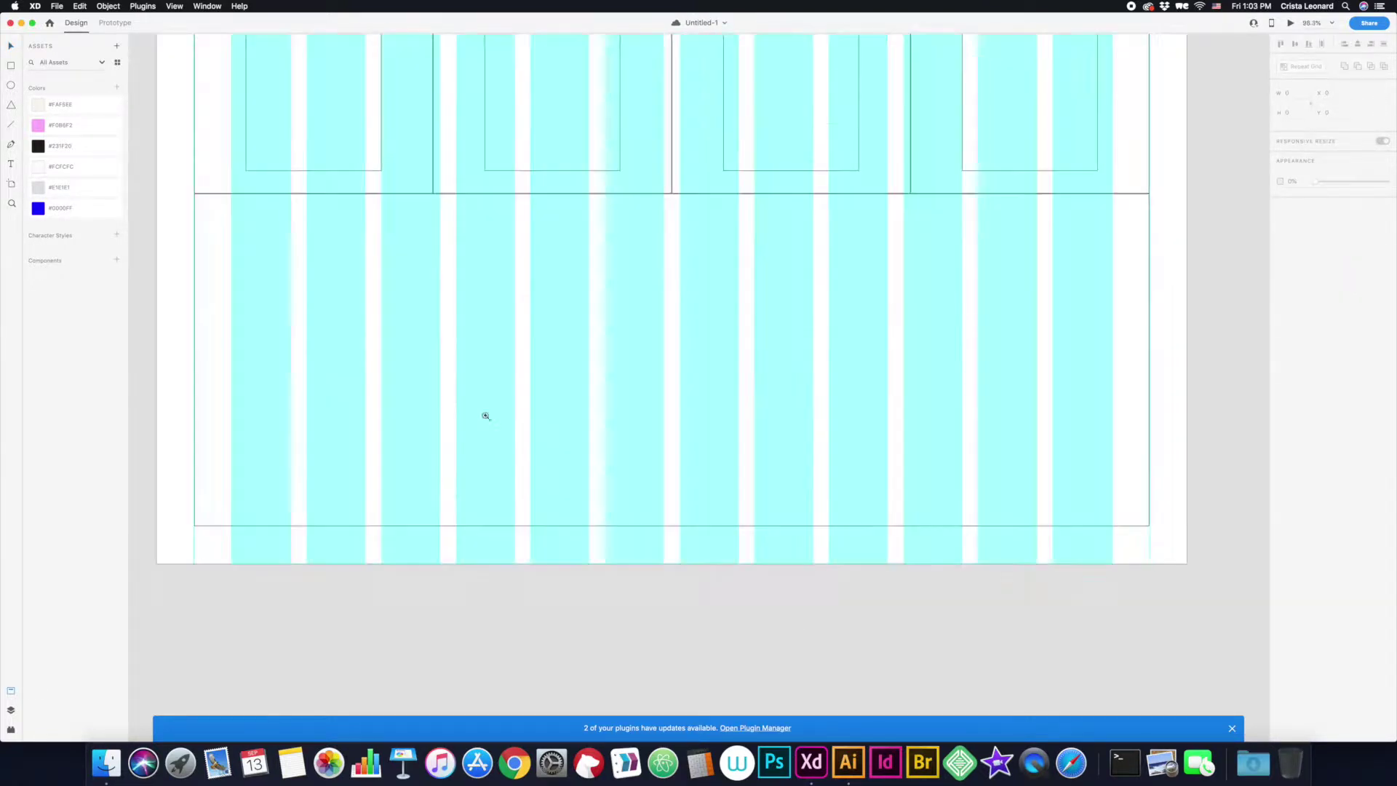
key("t")
type("facebook")
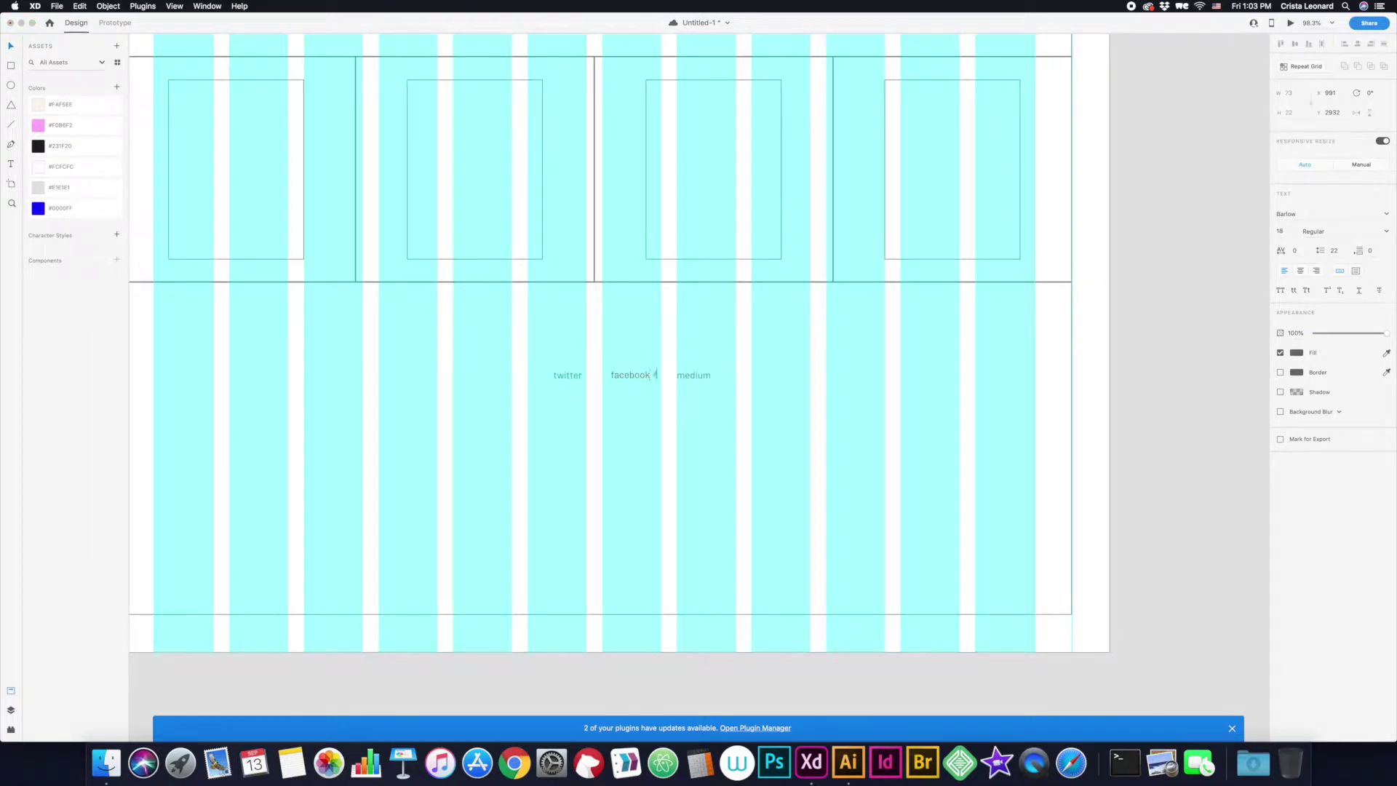
key("Escape")
key("Escape")
left_click_drag(711, 374, 1017, 349)
scroll(946, 393, "down", 5)
scroll(815, 383, "up", 2)
- Type the footer navigation list and duplicate it into a second column of links
key("t")
key("super+equal")
key("super+equal")
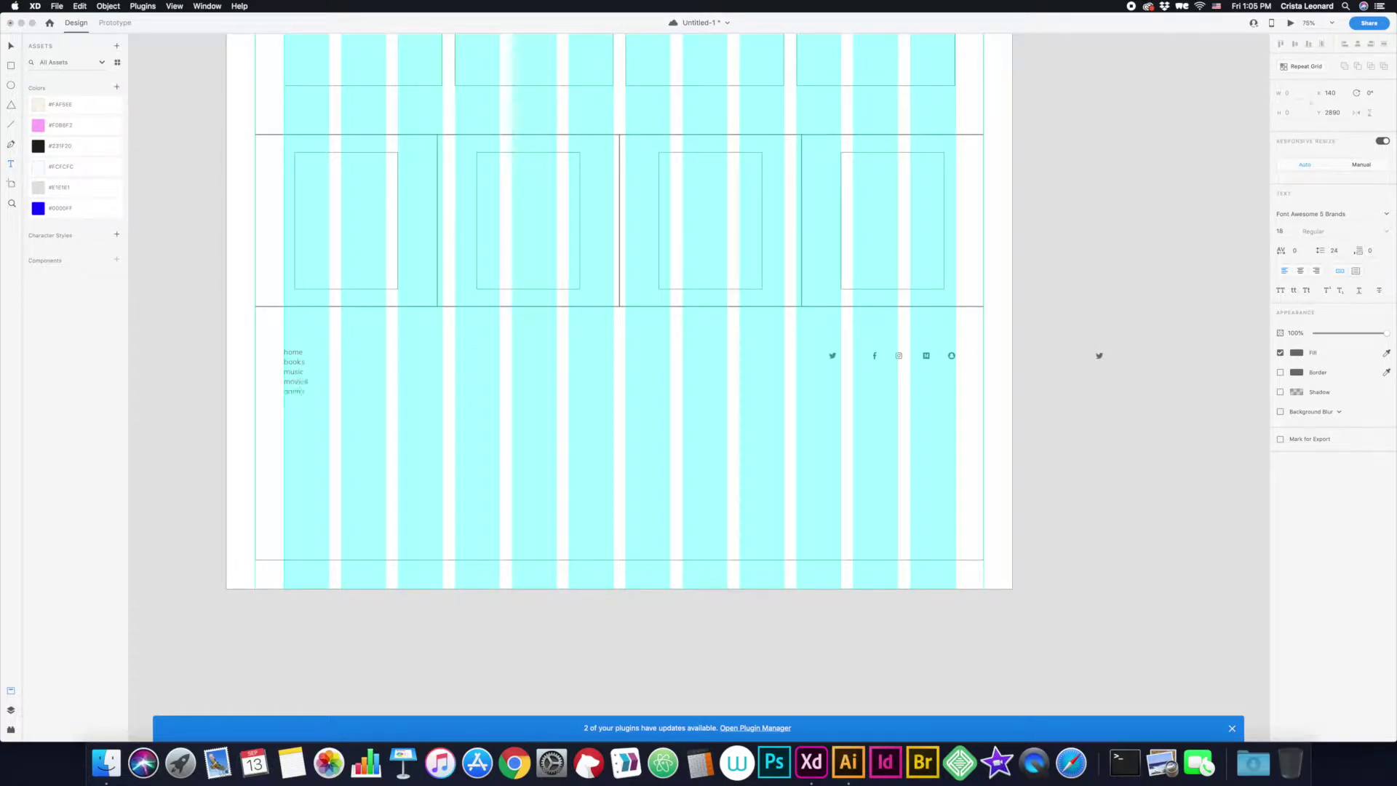
key("Escape")
left_click_drag(293, 386, 697, 374)
type("H")
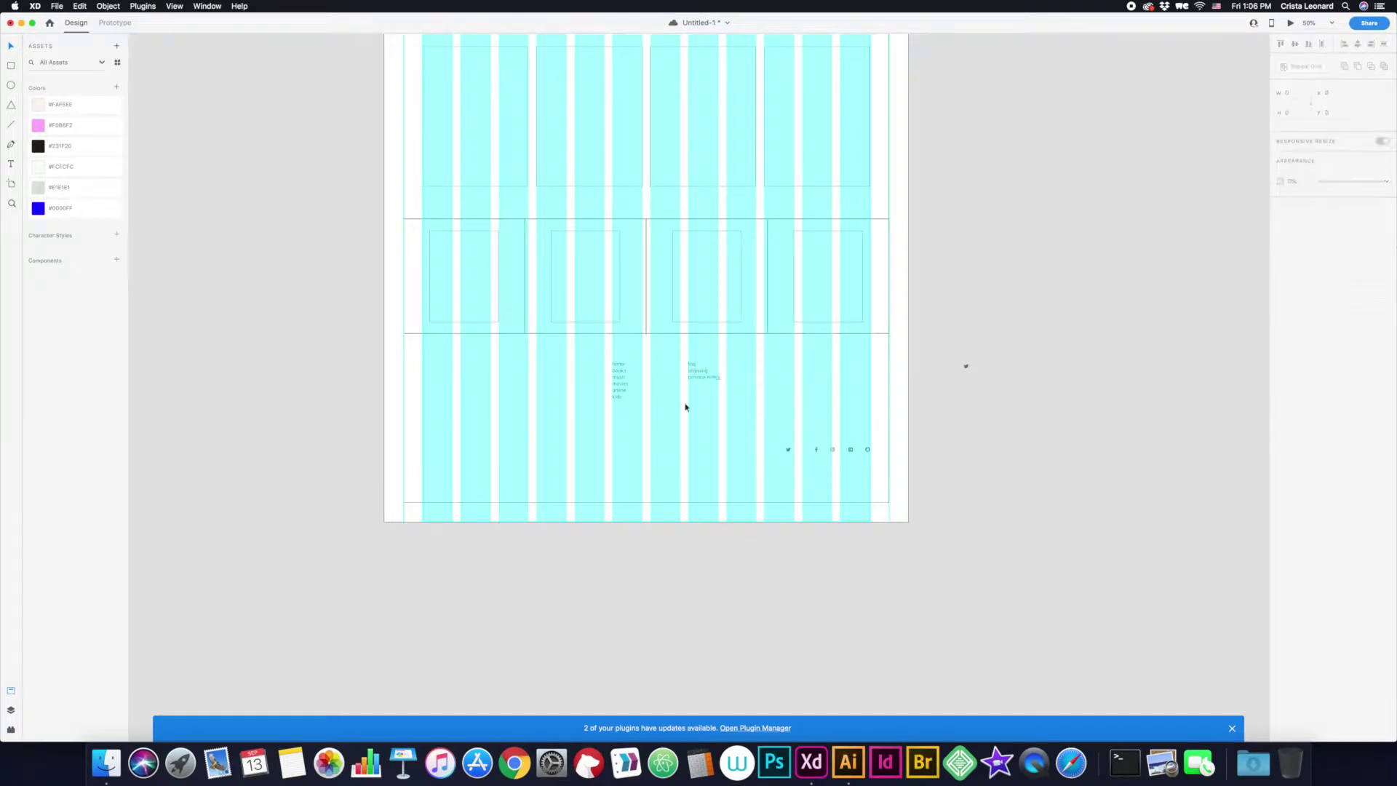
scroll(692, 555, "up", 3)
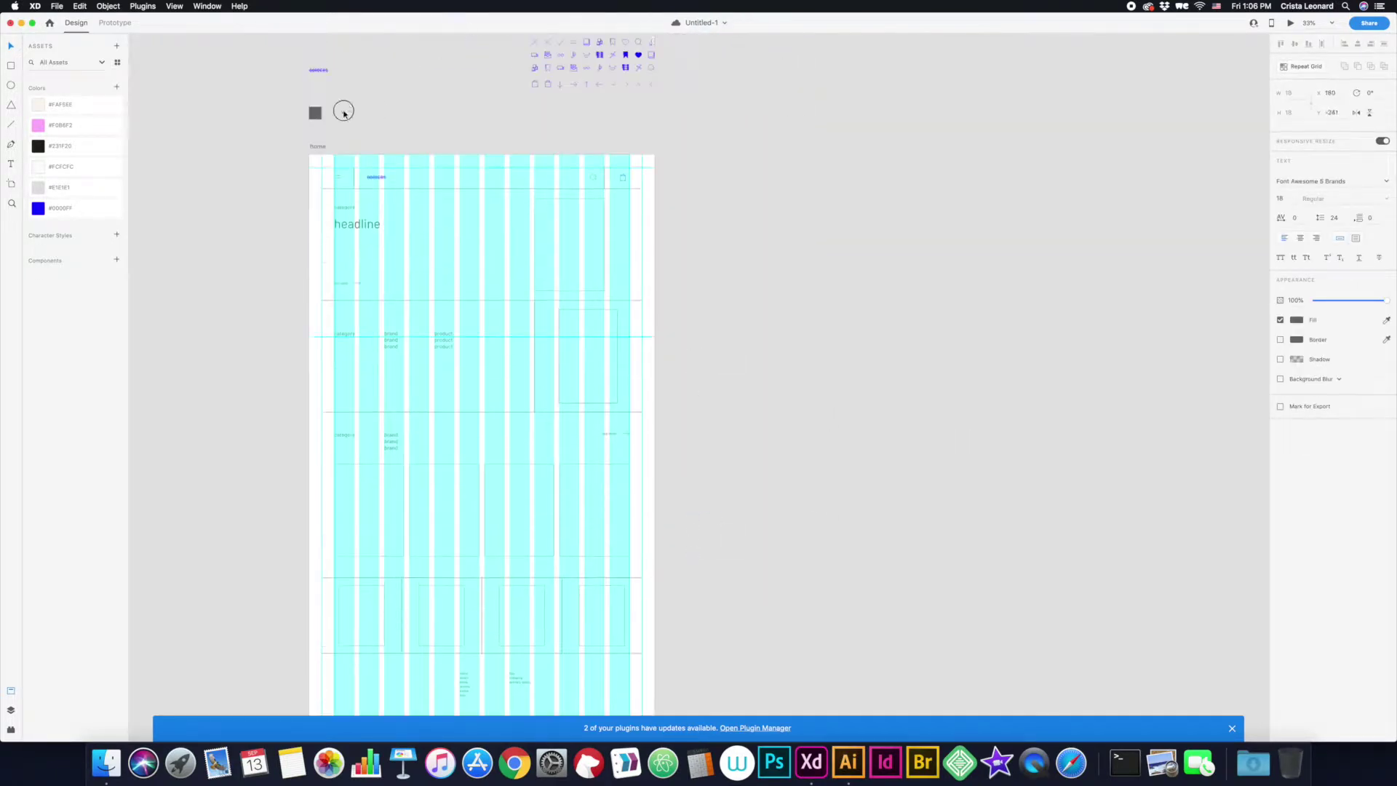
- Duplicate the home artboard as a category page and delete its headline and product sections
scroll(429, 145, "right", 2)
key("super+d")
left_click_drag(546, 77, 676, 77)
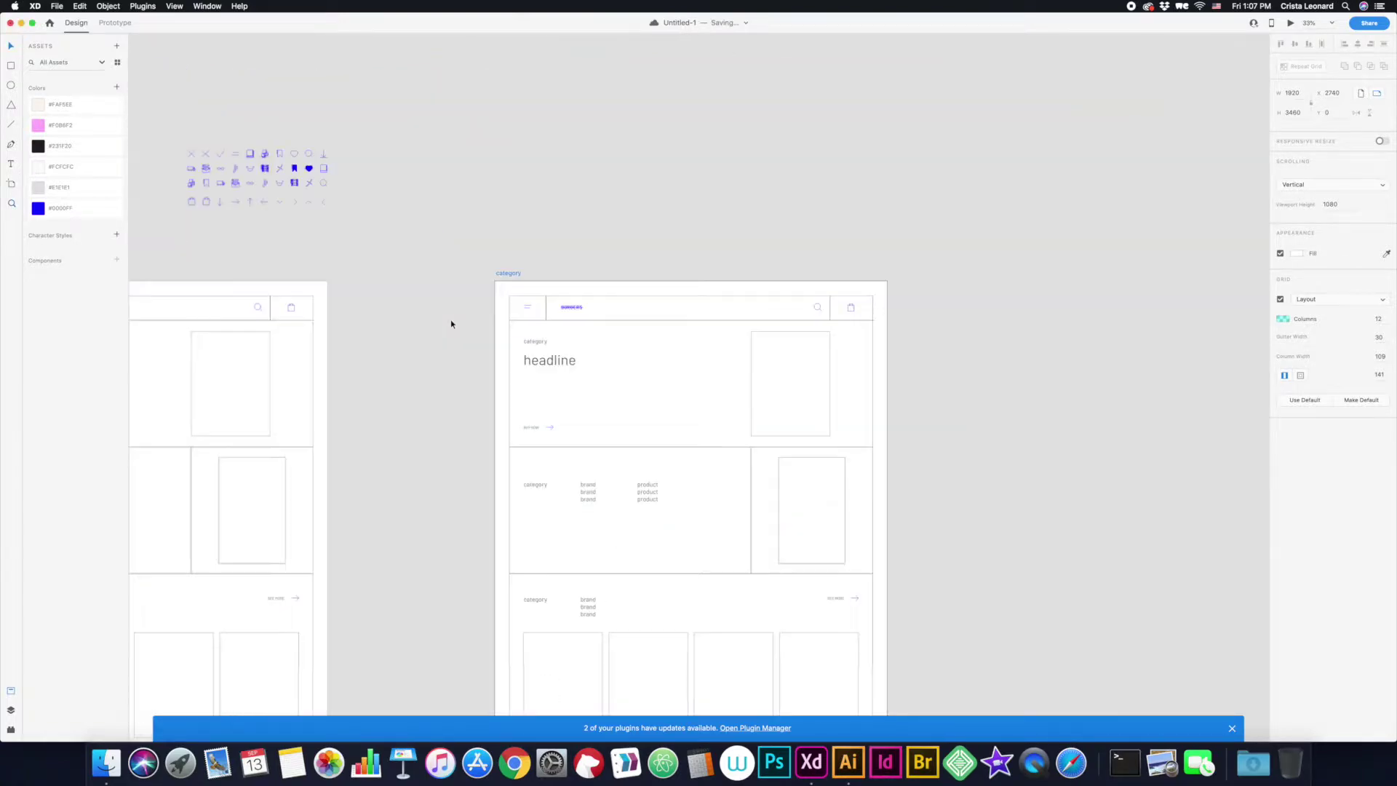
key("super+minus")
left_click_drag(566, 344, 745, 515)
key("Delete")
left_click_drag(585, 498, 786, 607)
key("Delete")
- Add an AD block lower on the category page
scroll(353, 382, "down", 2)
mouse_move(353, 382)
left_mouse_down()
mouse_move(767, 434)
mouse_move(753, 460)
left_mouse_up()
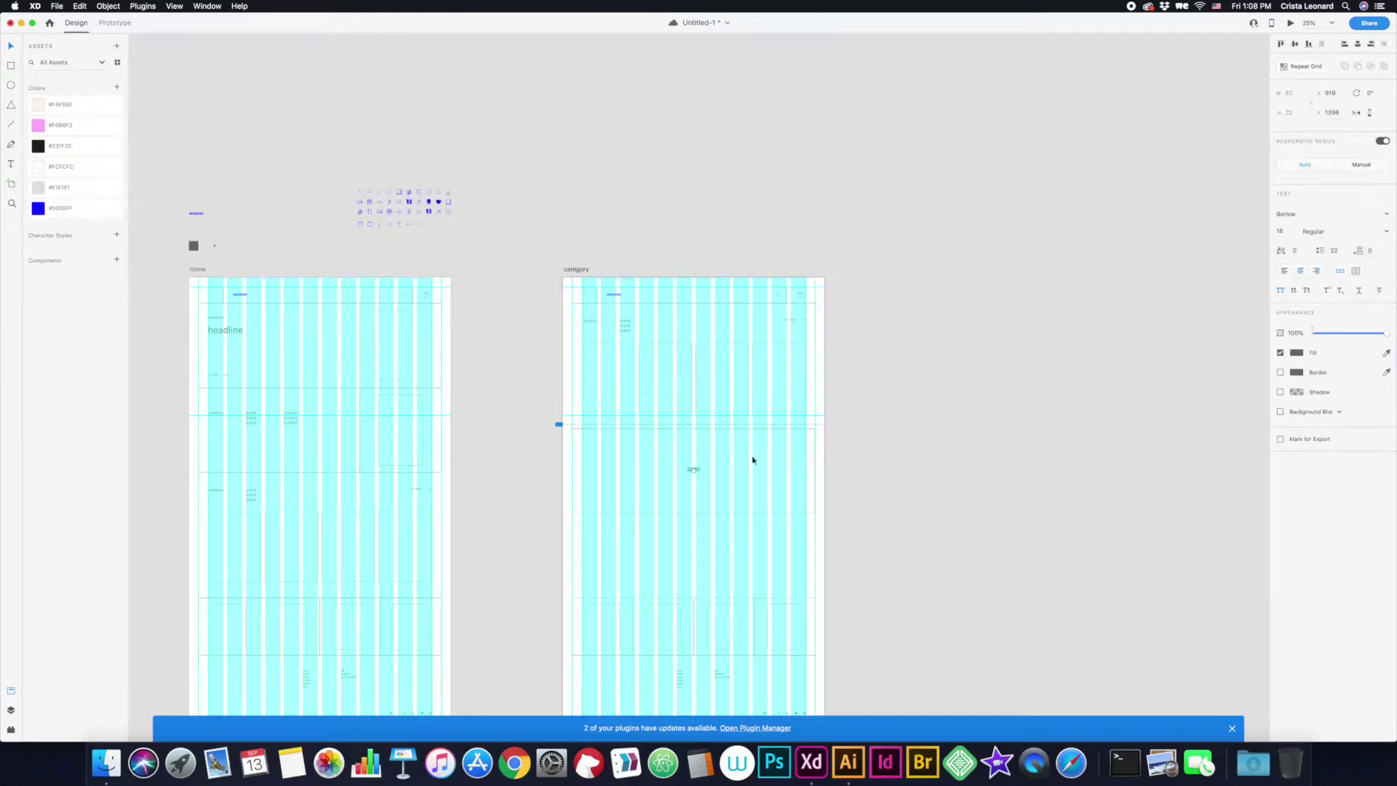
left_click(864, 483)
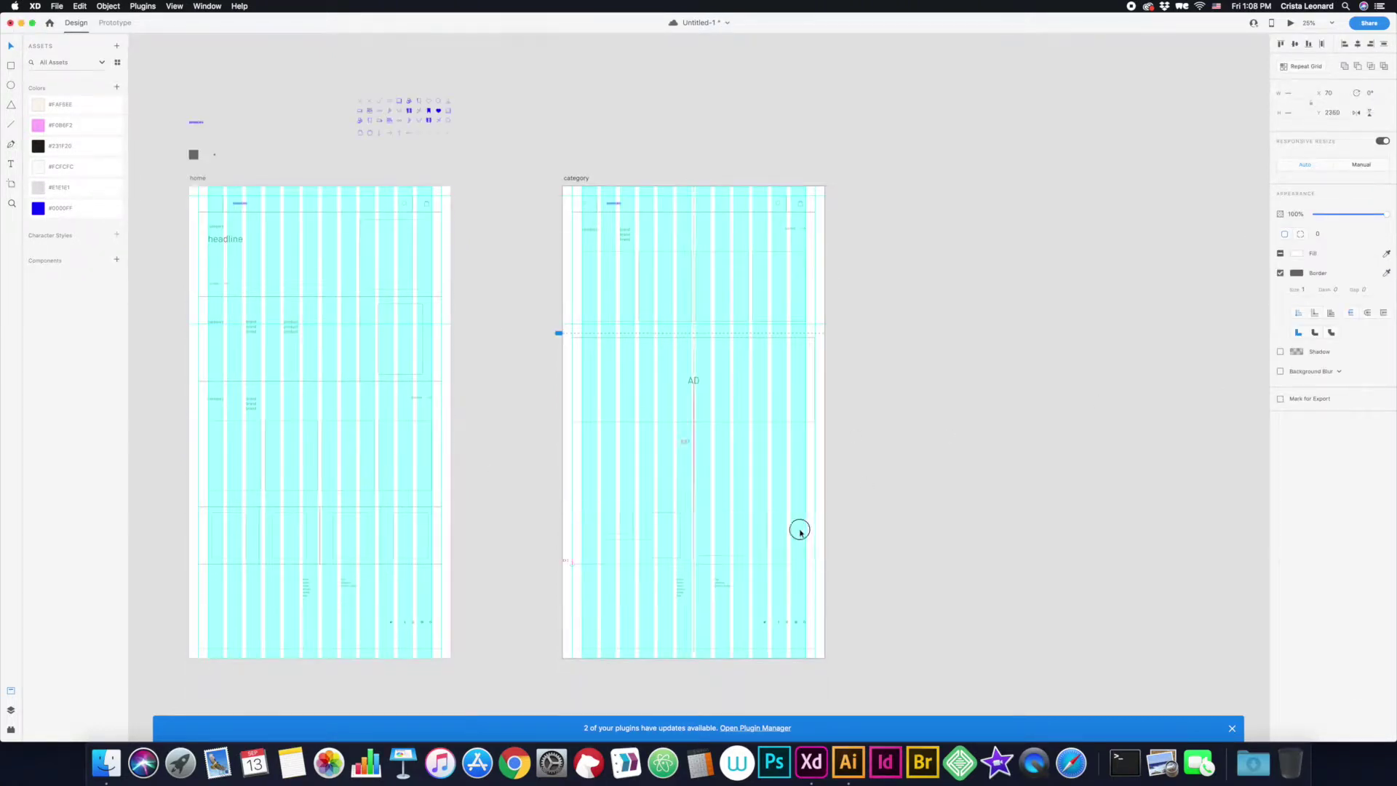
scroll(812, 372, "down", 3)
left_click_drag(695, 427, 754, 364)
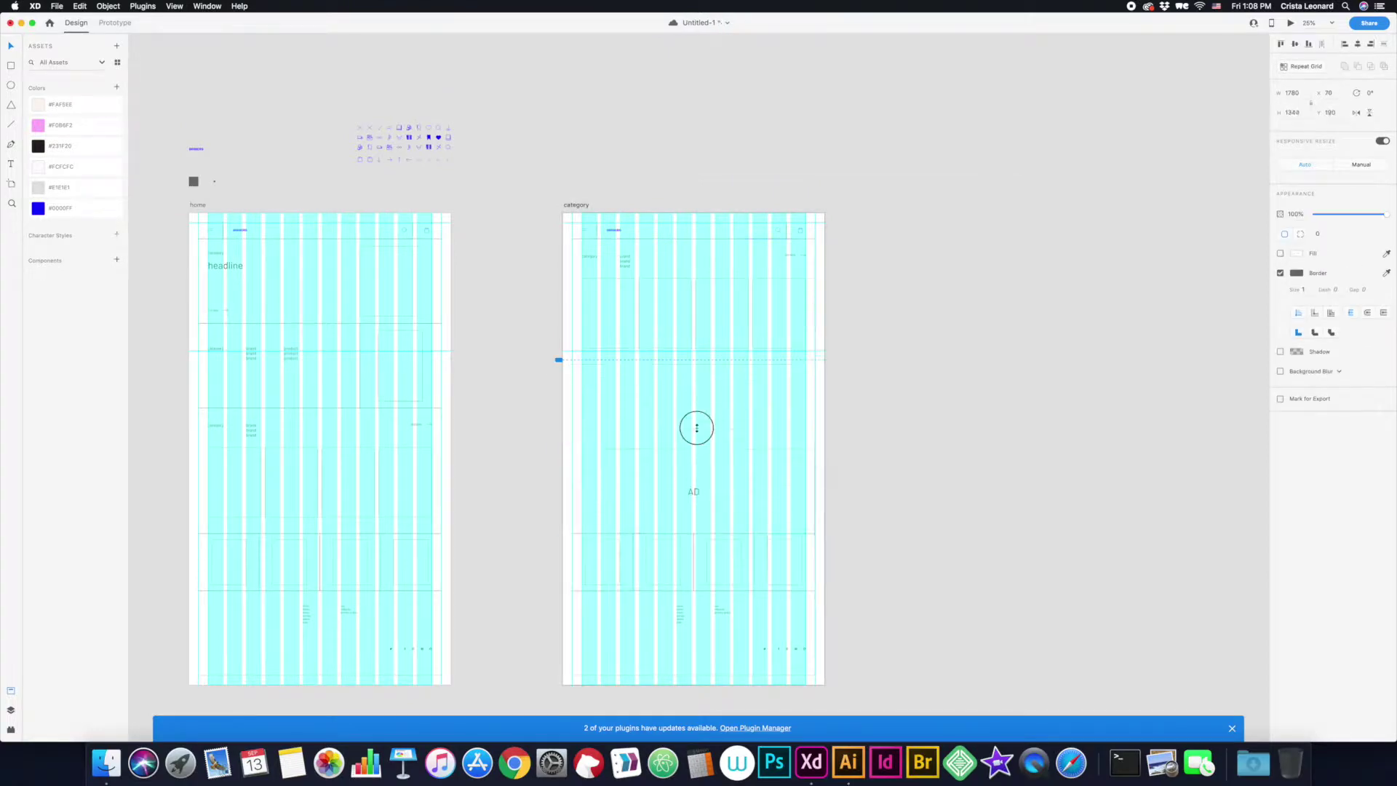
- Save the document to the computer as borders-web and duplicate the category page
key("super+s")
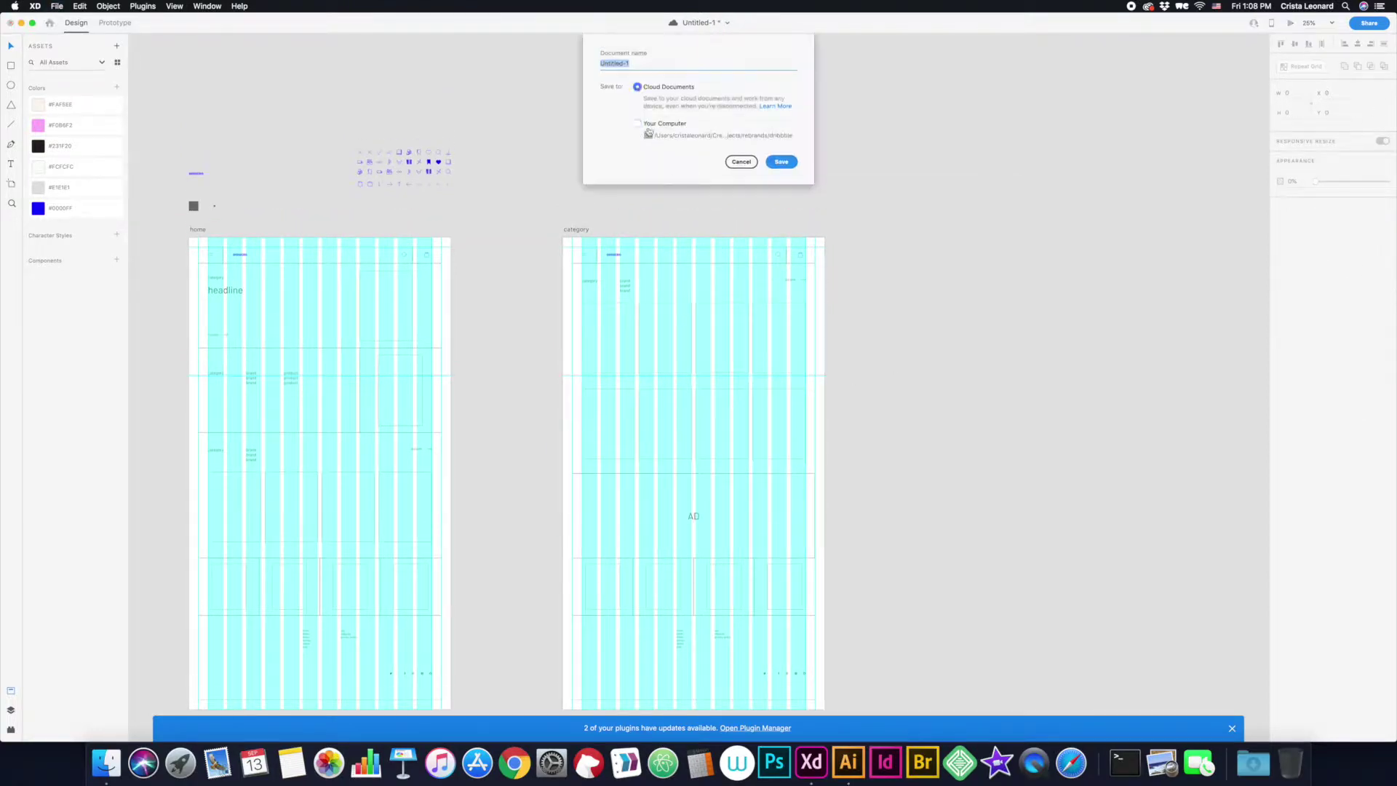
left_click(645, 146)
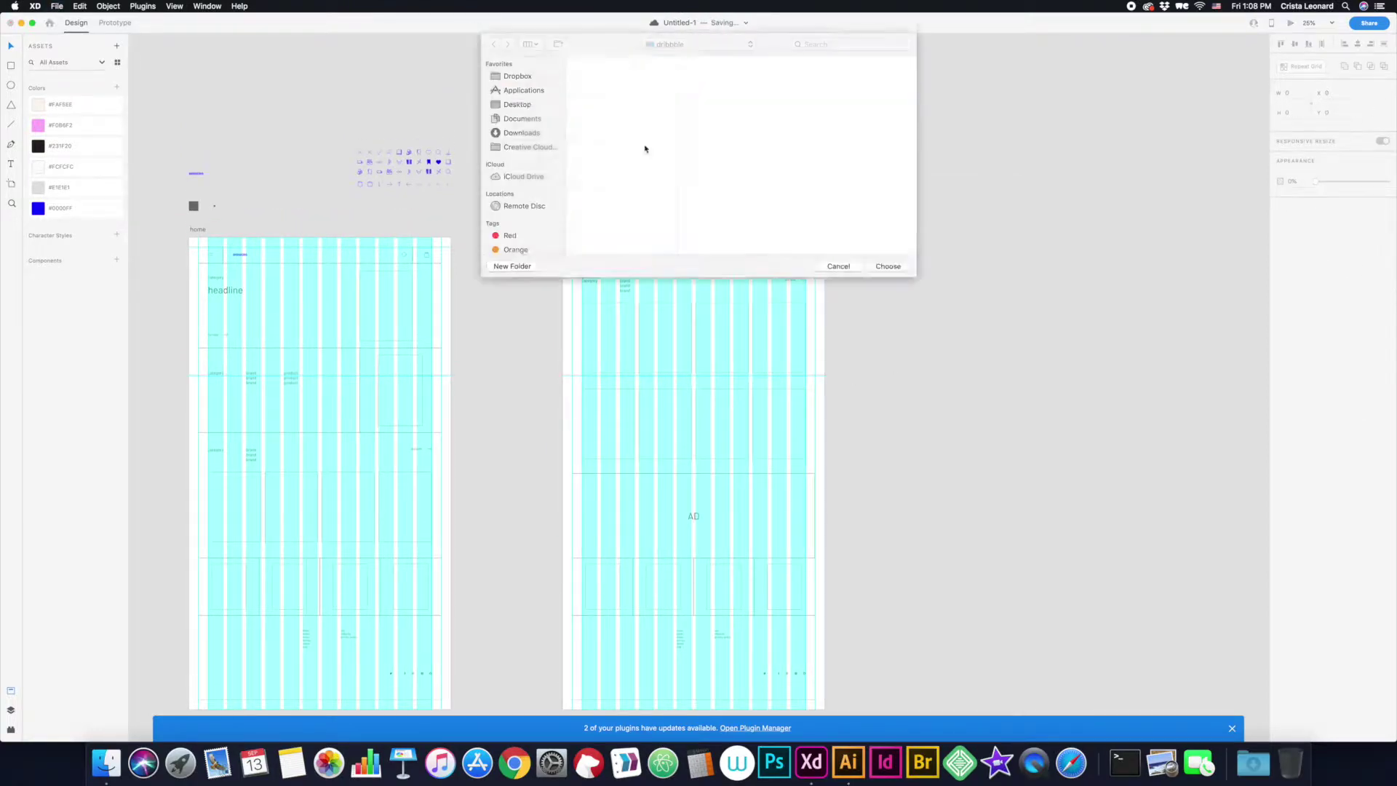
left_click(883, 269)
key("Return")
left_click_drag(437, 230, 806, 229)
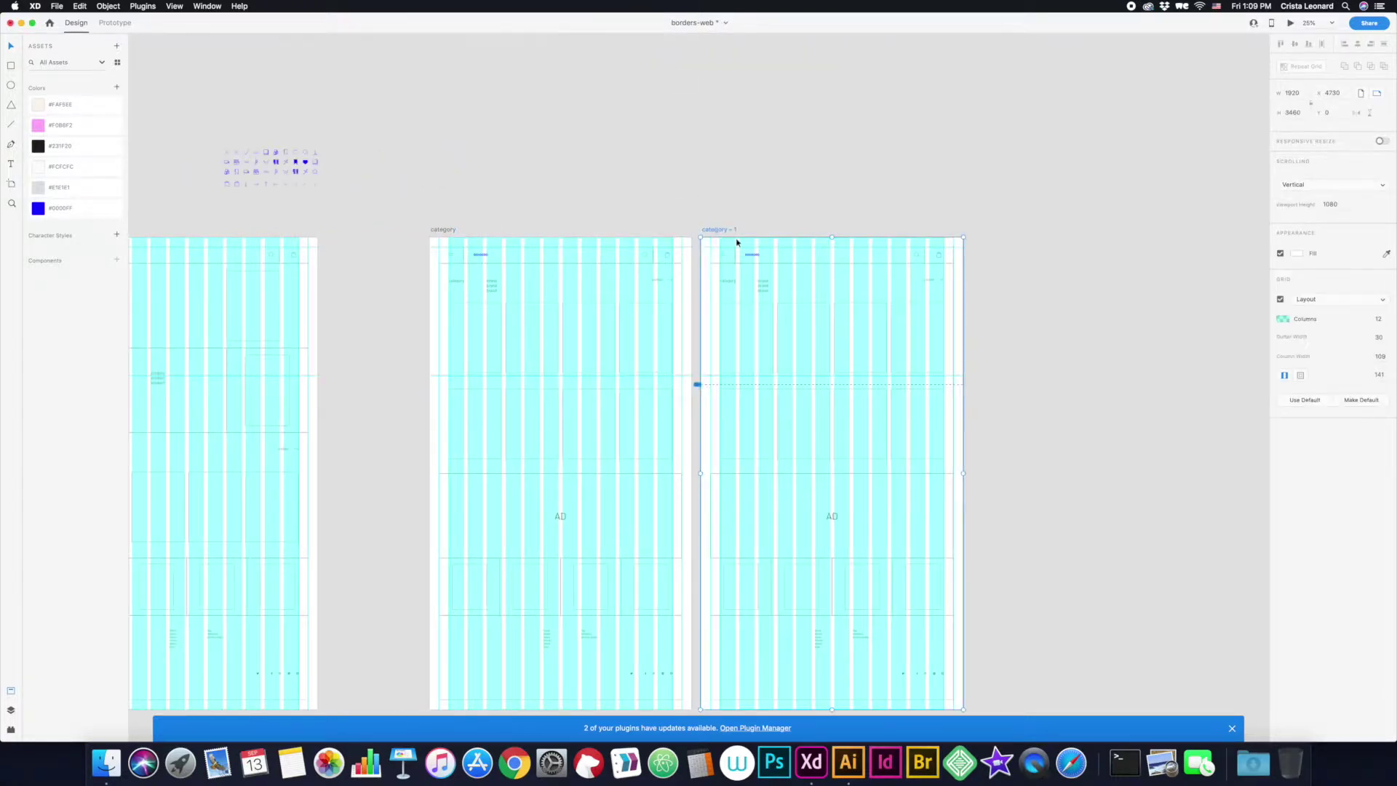
- Name the copied artboard product-detail and delete its grid of card rectangles
type("l")
key("Return")
scroll(877, 291, "right", 2)
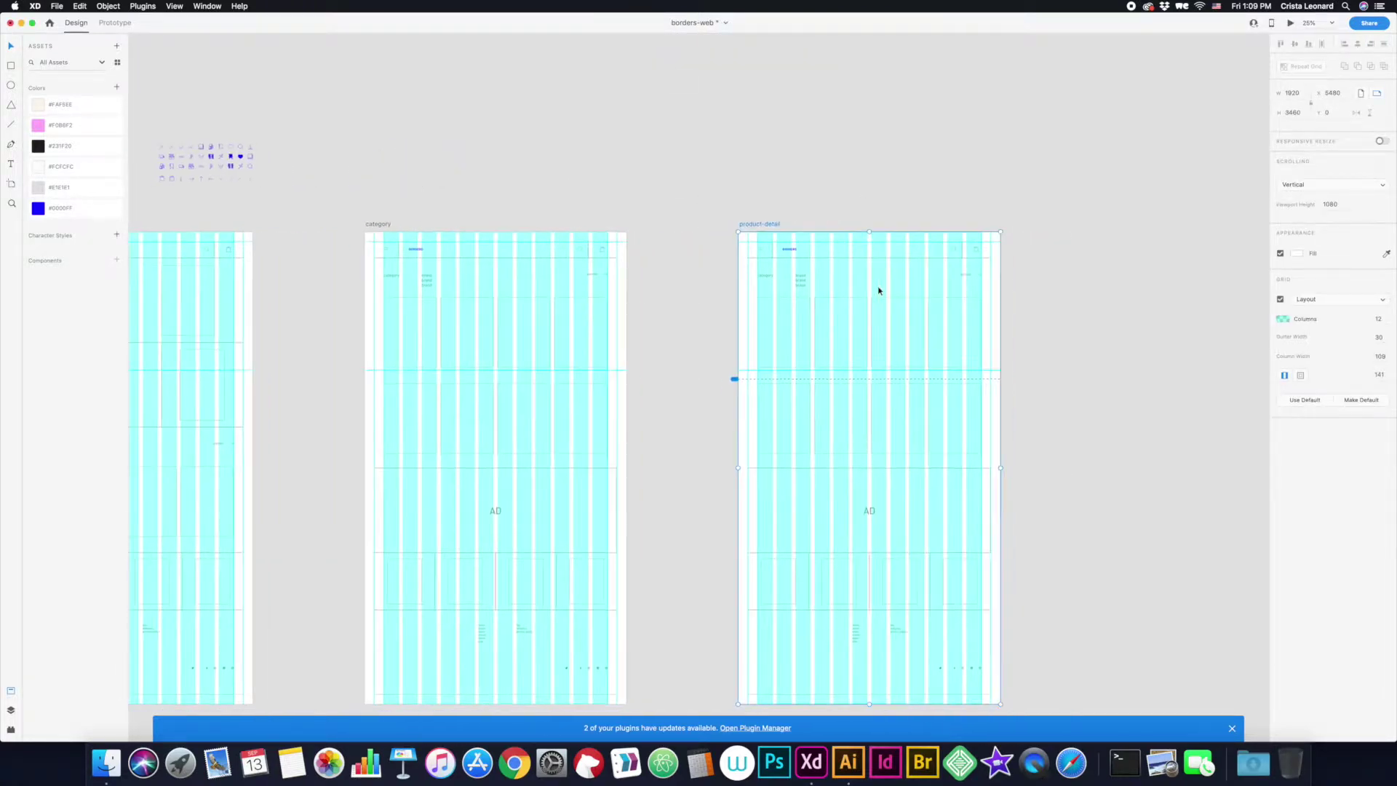
left_click_drag(817, 322, 985, 293)
key("Delete")
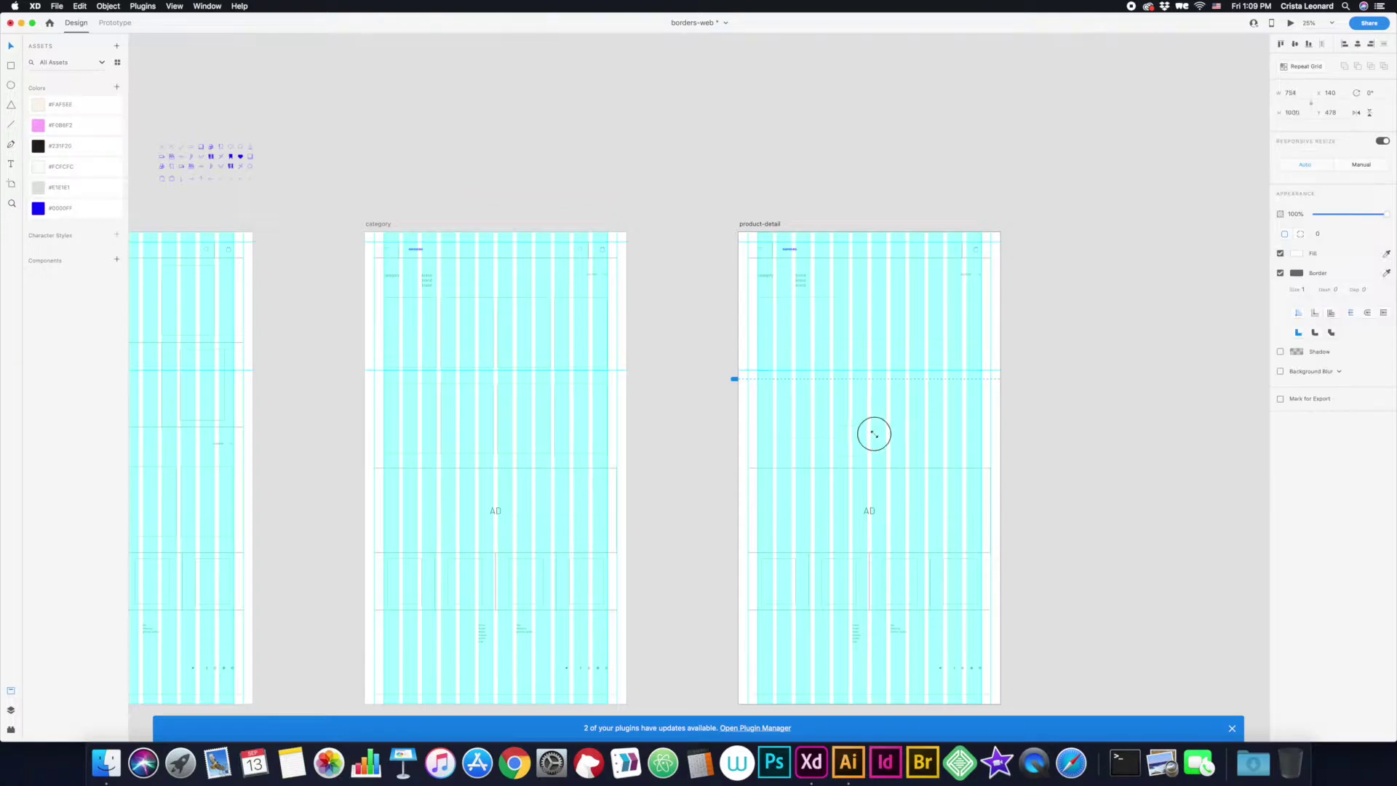
- Draw a small image frame near the top of the product-detail page
left_click_drag(842, 384, 748, 327)
left_click(829, 297)
left_click(810, 327)
left_click(849, 393)
left_click(811, 327)
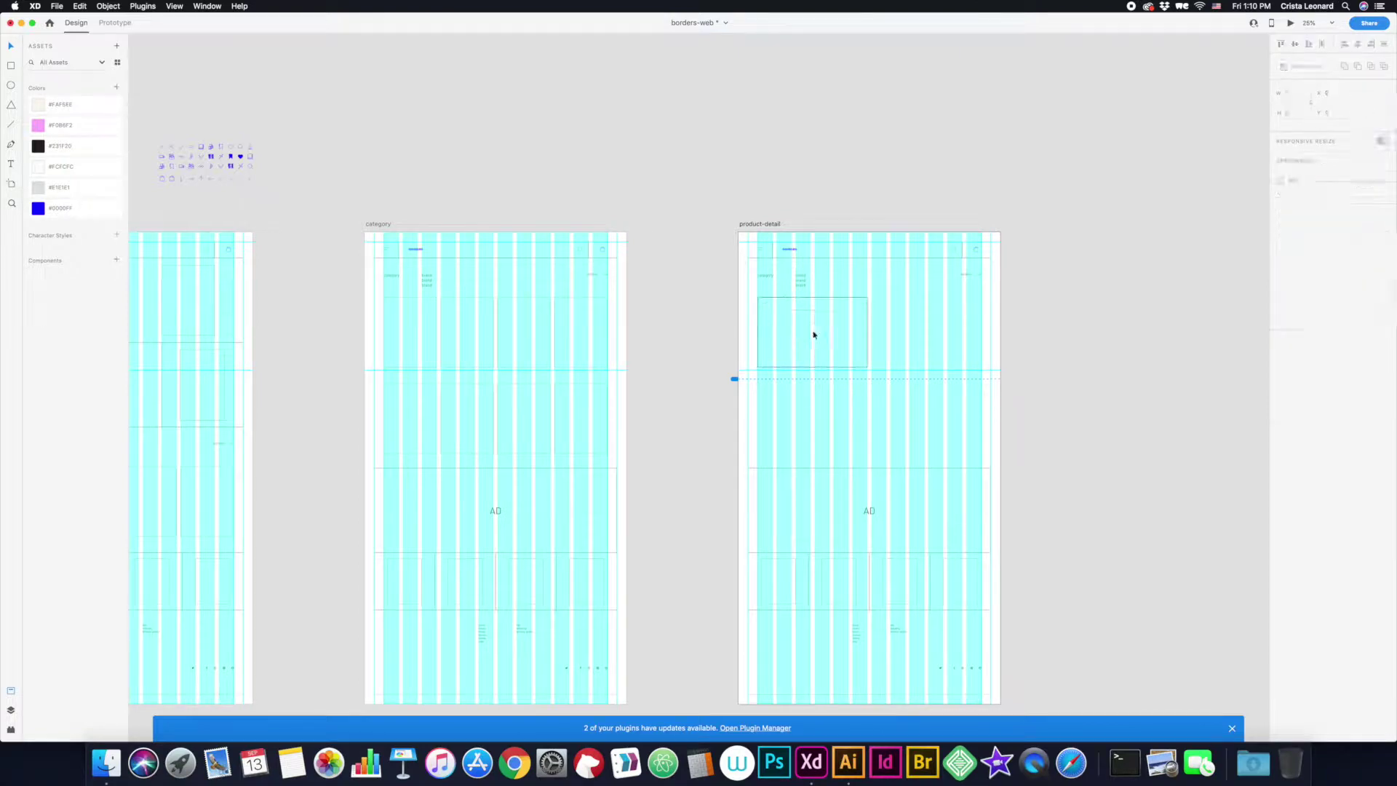
- Edit the title text on product-detail into the product title
left_click(801, 284)
double_click(913, 304)
scroll(967, 277, "up", 3)
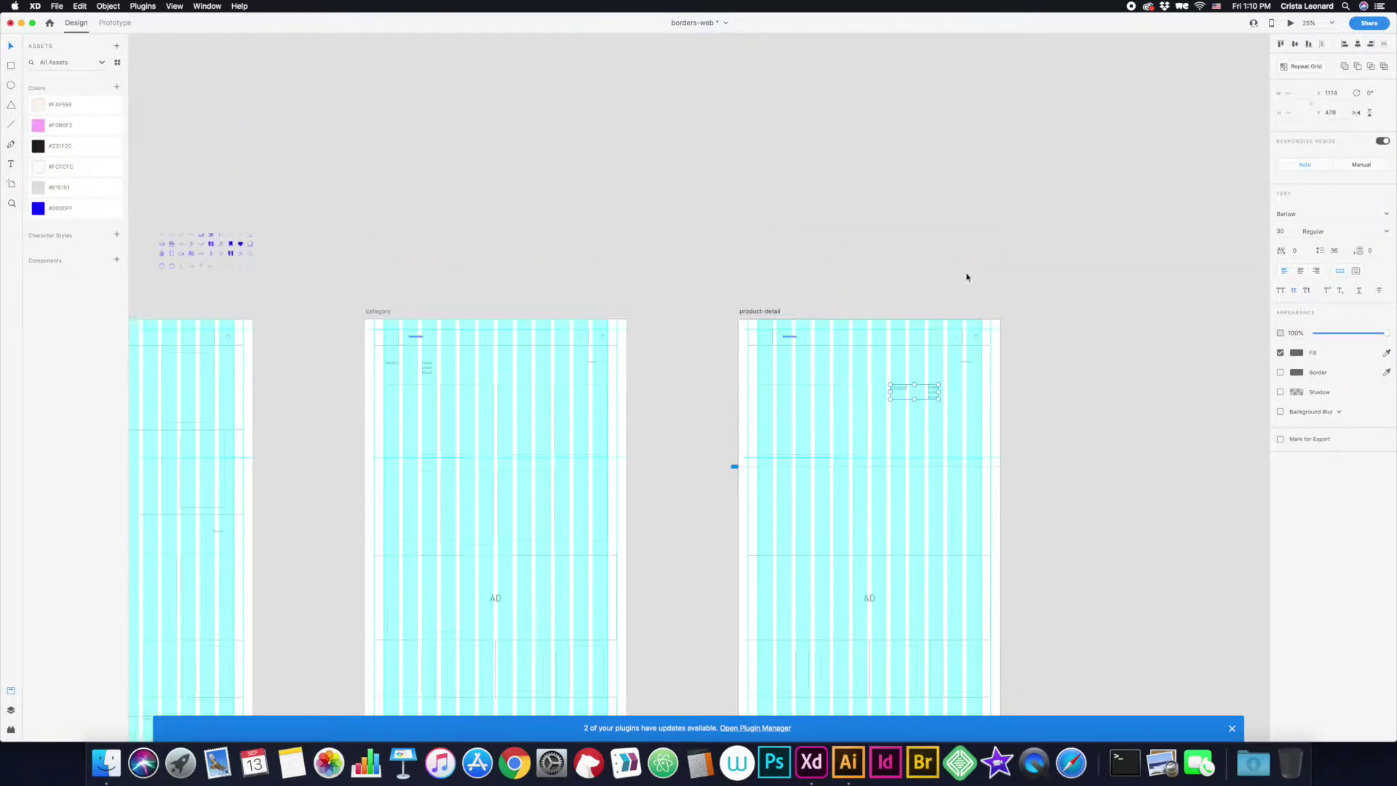
scroll(967, 277, "up", 2)
left_click(780, 430)
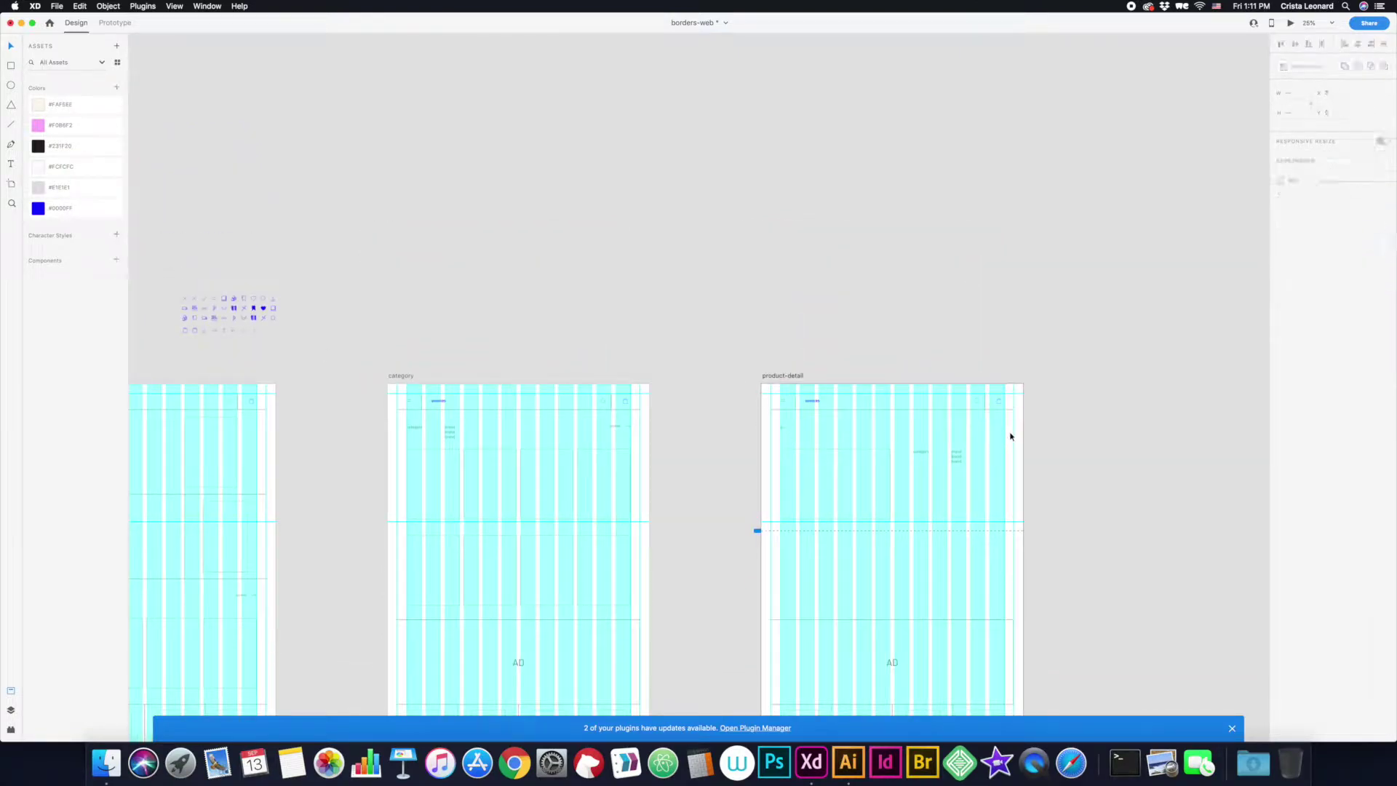
scroll(1010, 436, "left", 3)
double_click(932, 447)
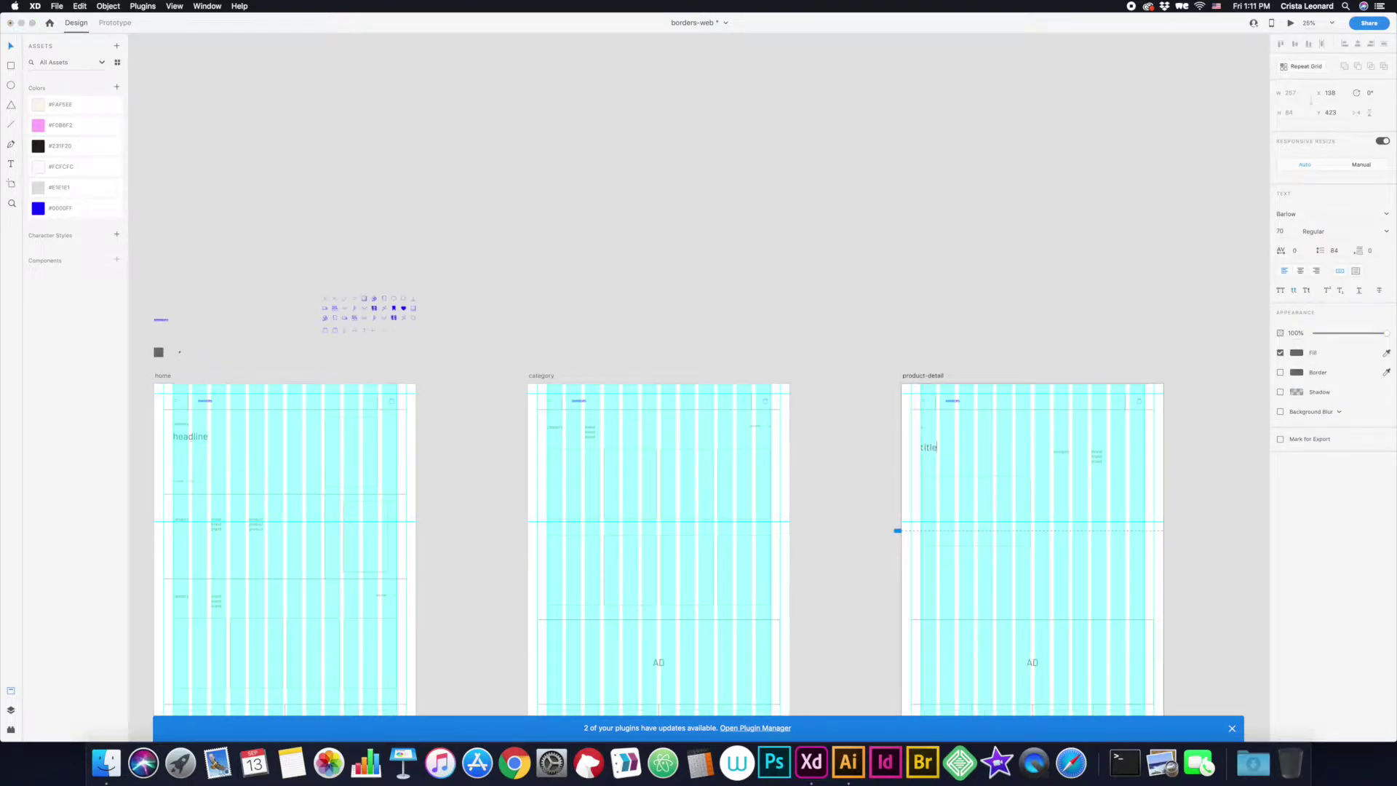
type("product")
left_click(1067, 455)
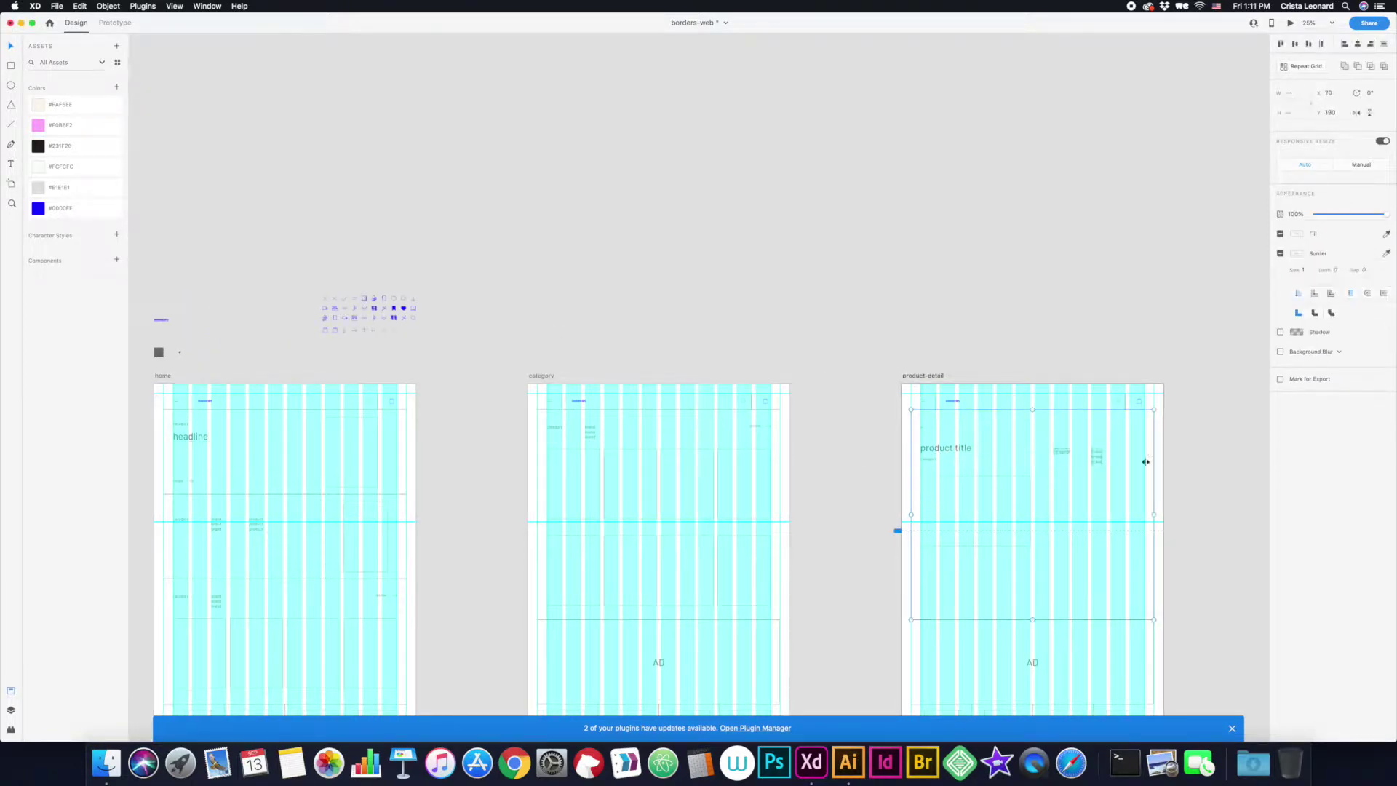
- Bring the top-right link from category into product-detail and align the small text
scroll(1062, 499, "right", 2)
left_click_drag(688, 429, 700, 434)
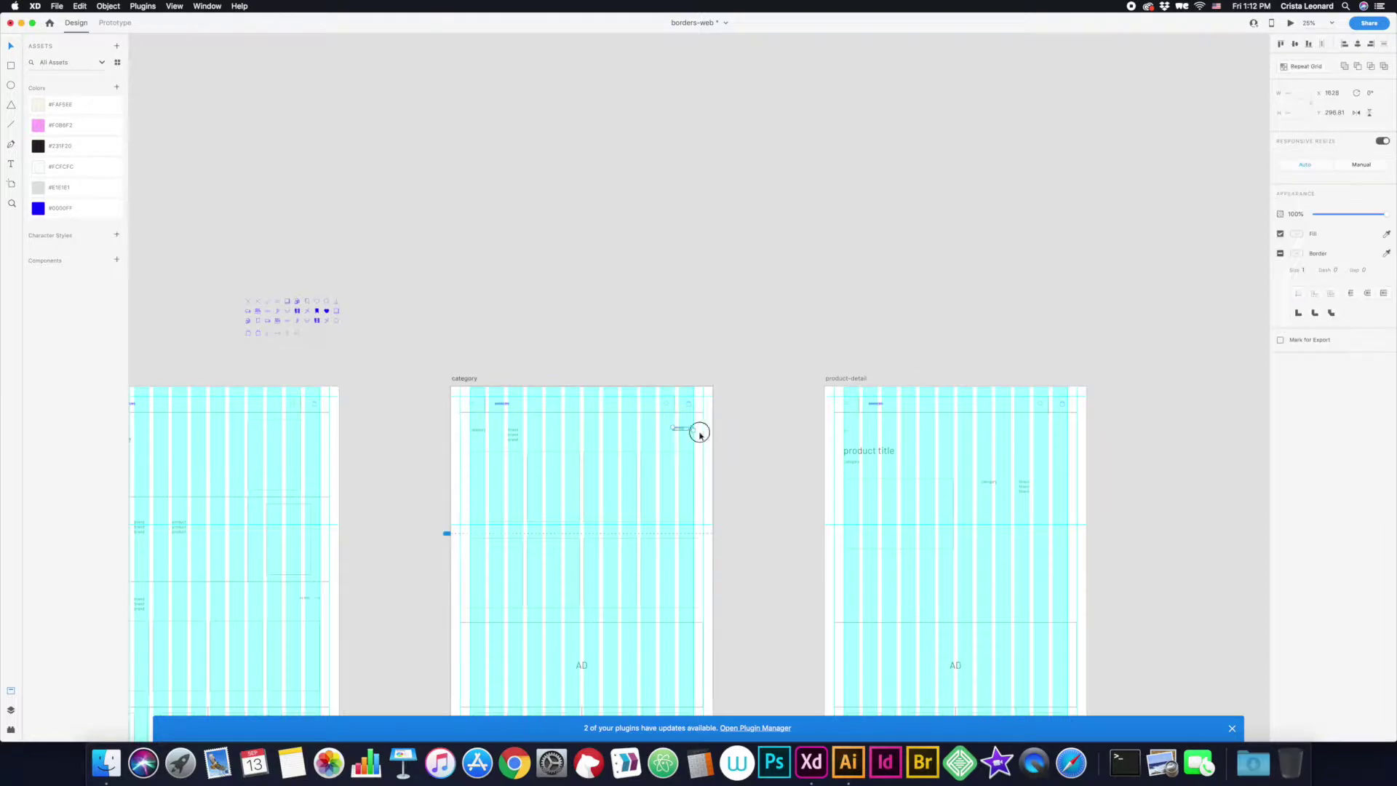
left_click_drag(991, 545, 989, 544)
left_click_drag(1005, 496, 987, 495)
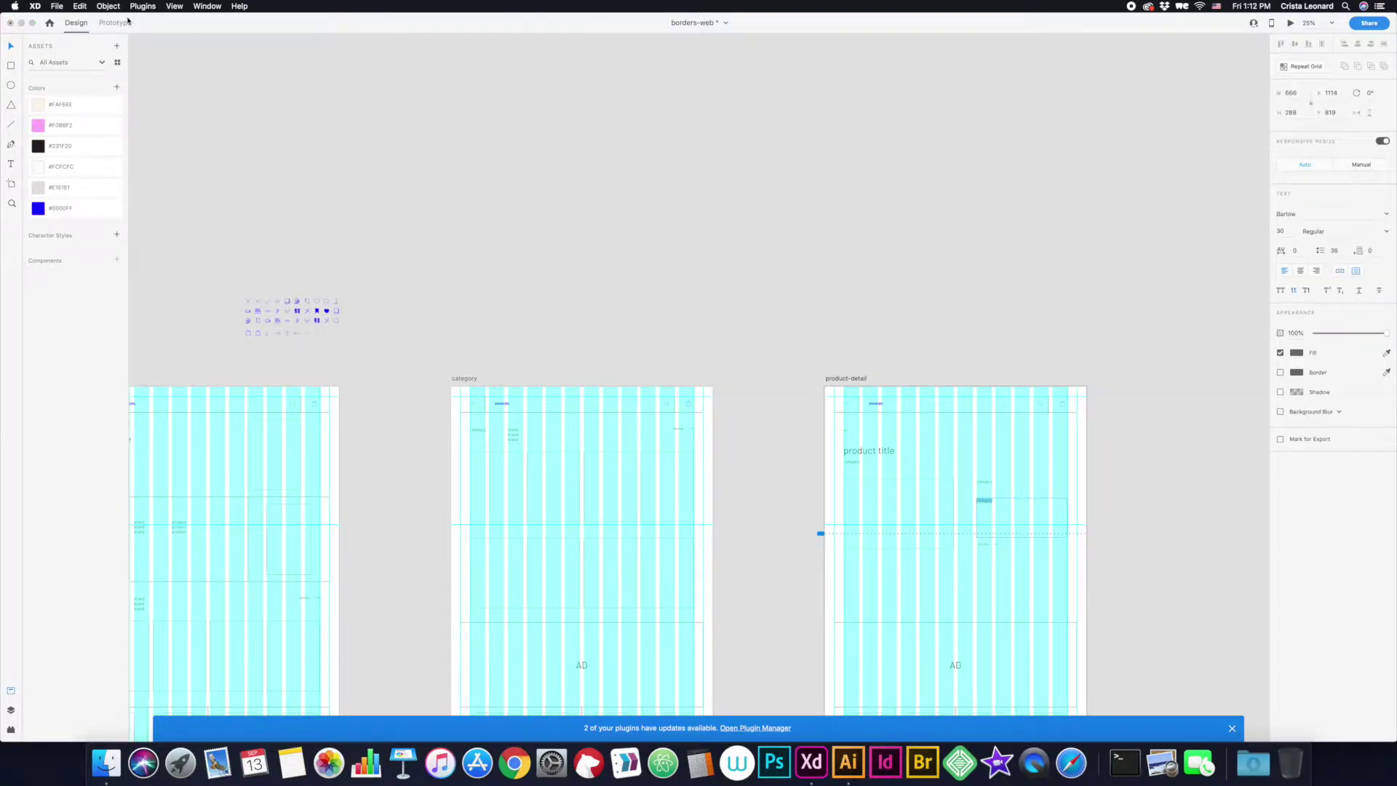
- Open the installed plugins list and pick an icon from the icon set
left_click(107, 6)
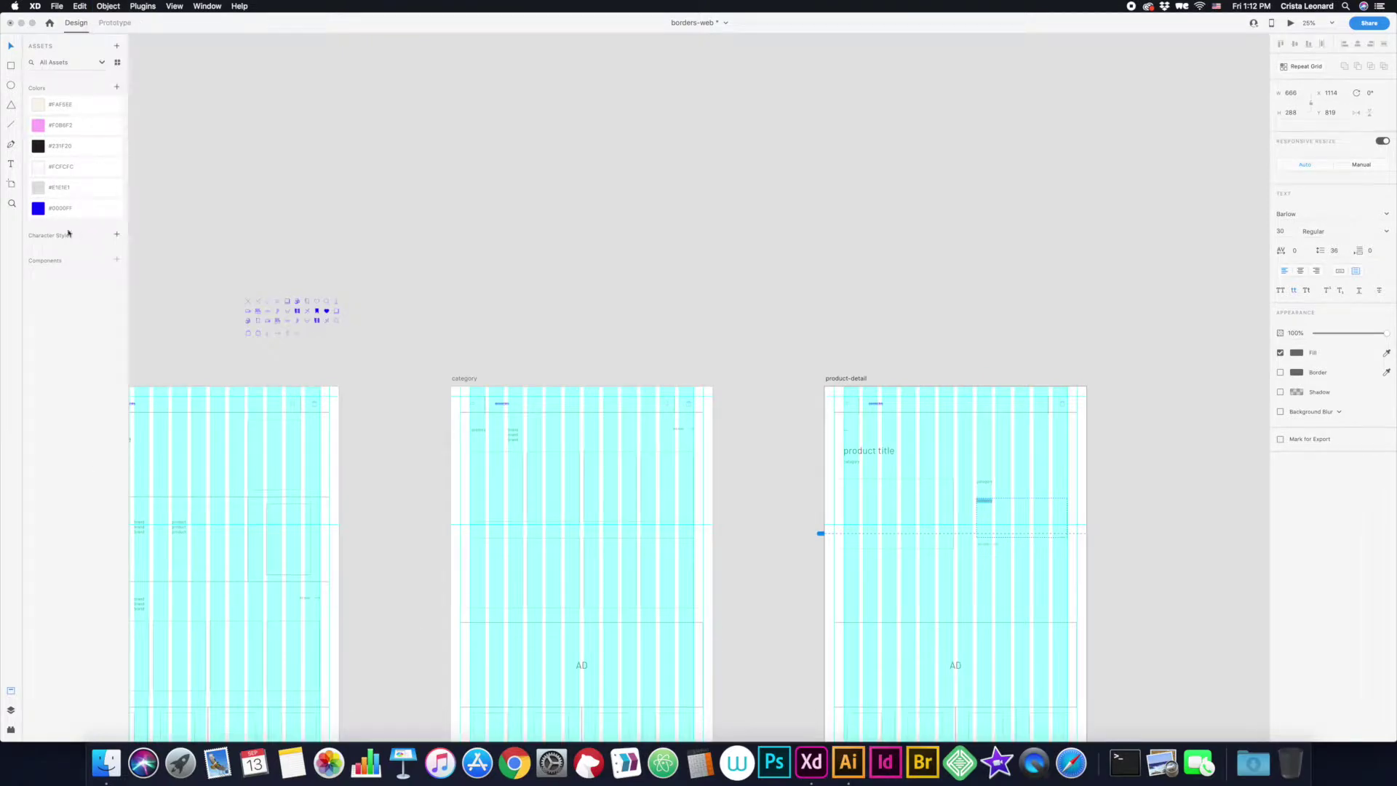
key("super+alt+p")
key("Escape")
scroll(926, 490, "right", 5)
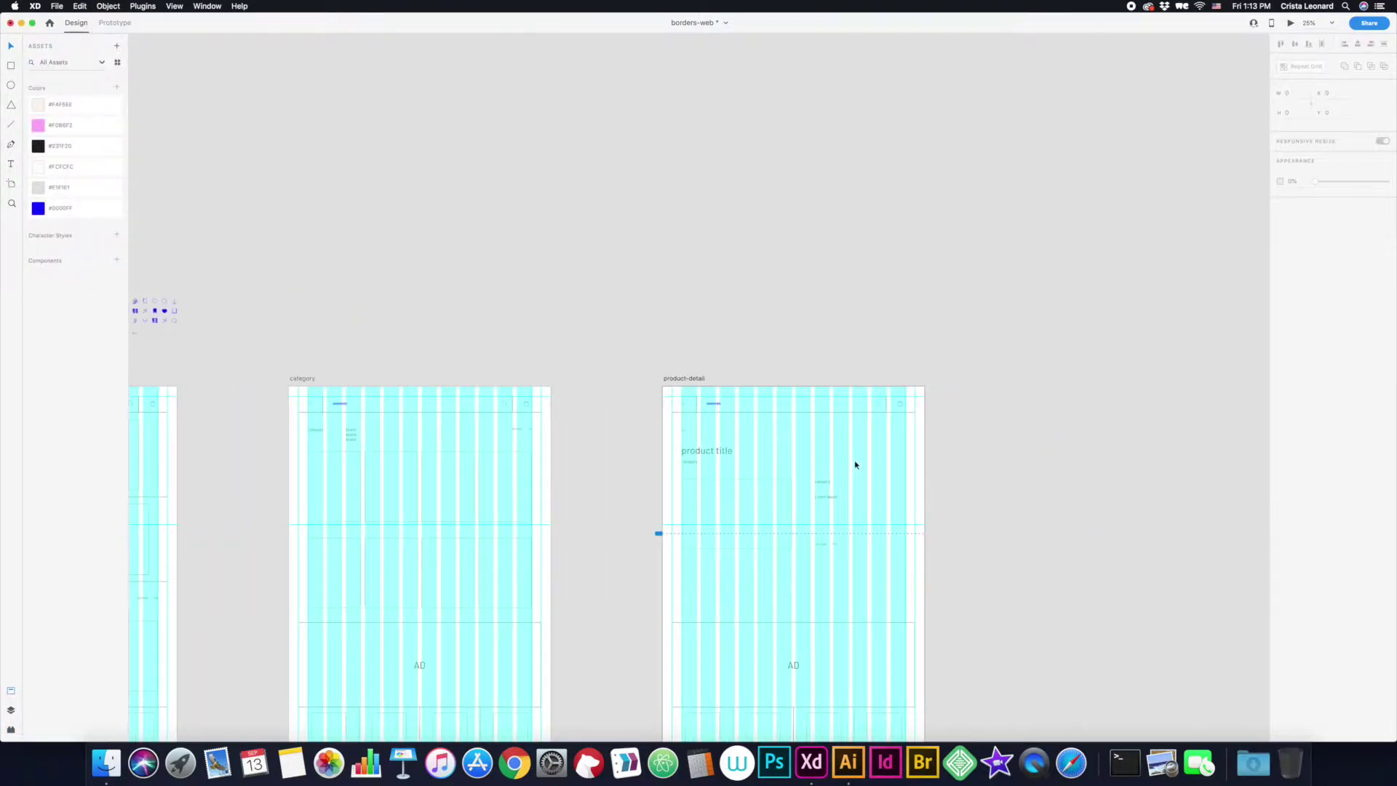
scroll(855, 464, "left", 3)
left_click(226, 300)
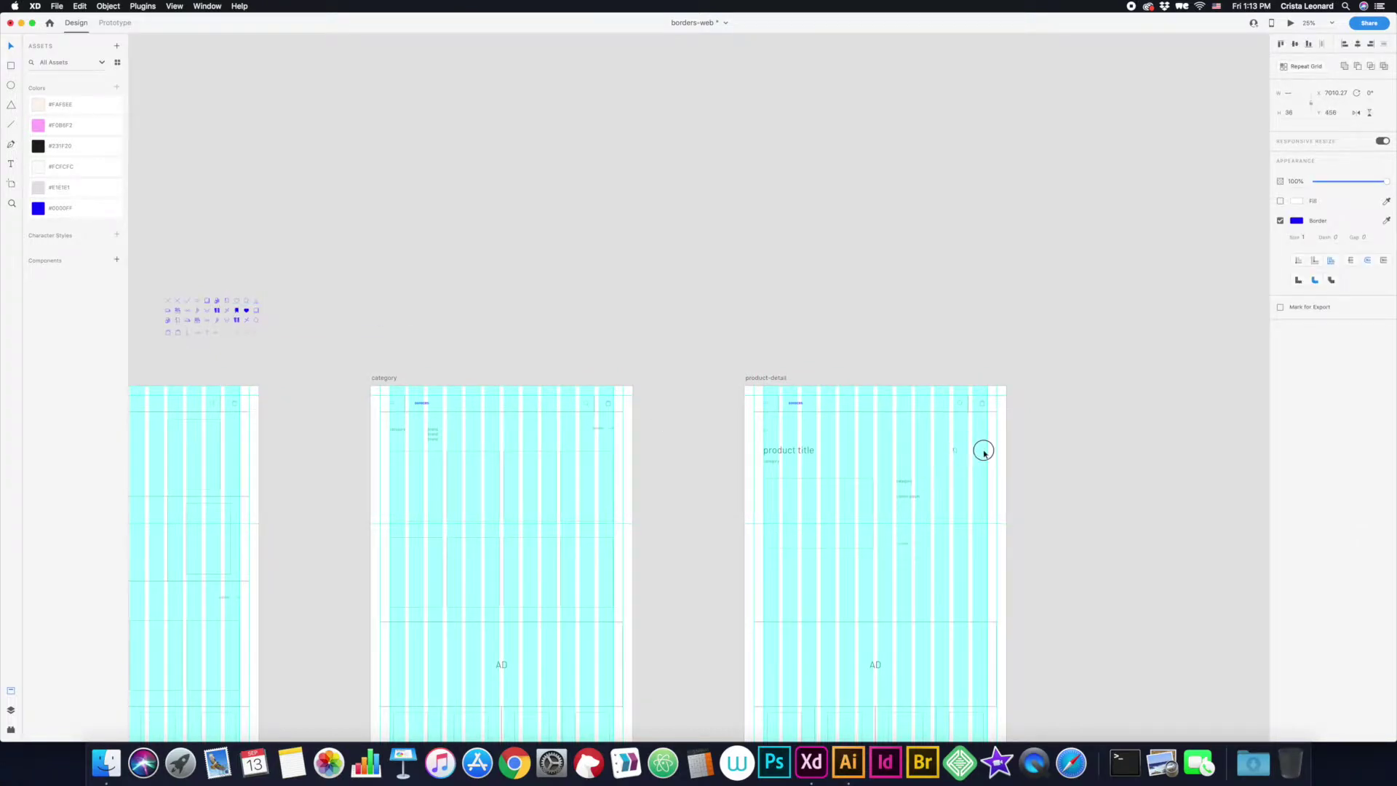
left_click(299, 345)
scroll(299, 344, "down", 5)
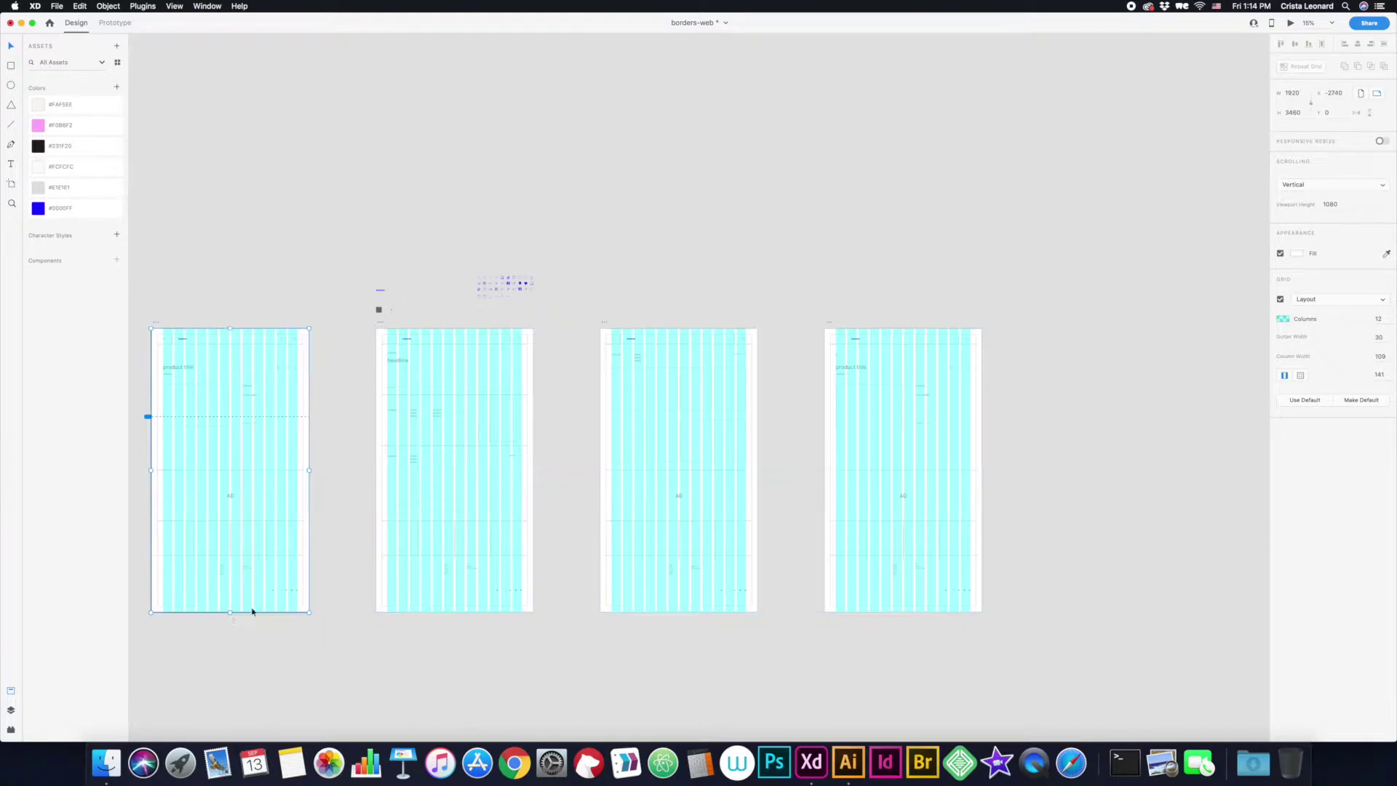
- Shorten the first artboard to a strip and add a new 1920×1080 artboard
left_click_drag(230, 612, 242, 403)
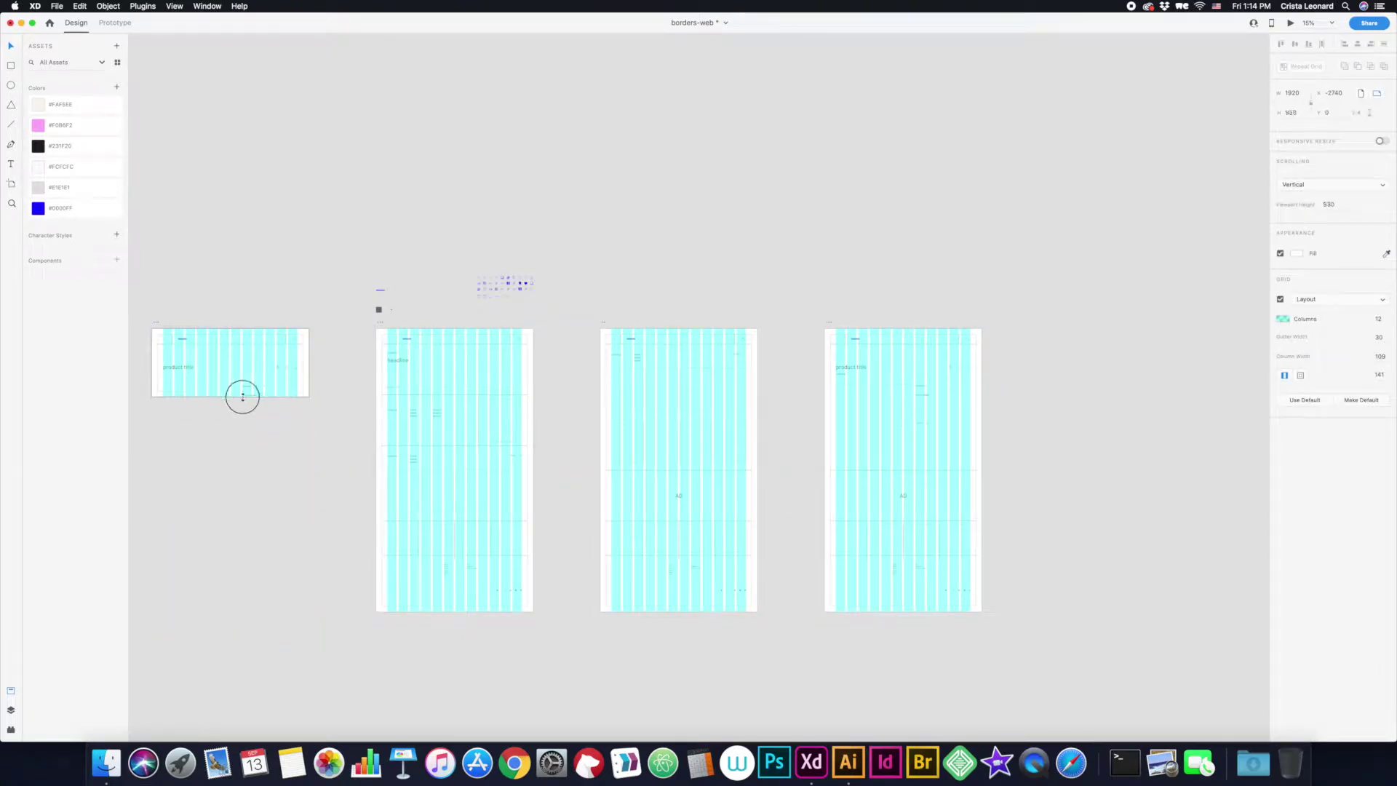
key("a")
scroll(1297, 594, "down", 2)
left_click(1313, 661)
scroll(206, 315, "up", 5)
- Delete the copied page content from the menu artboard, keeping icon, logo and rectangle
left_click(348, 278)
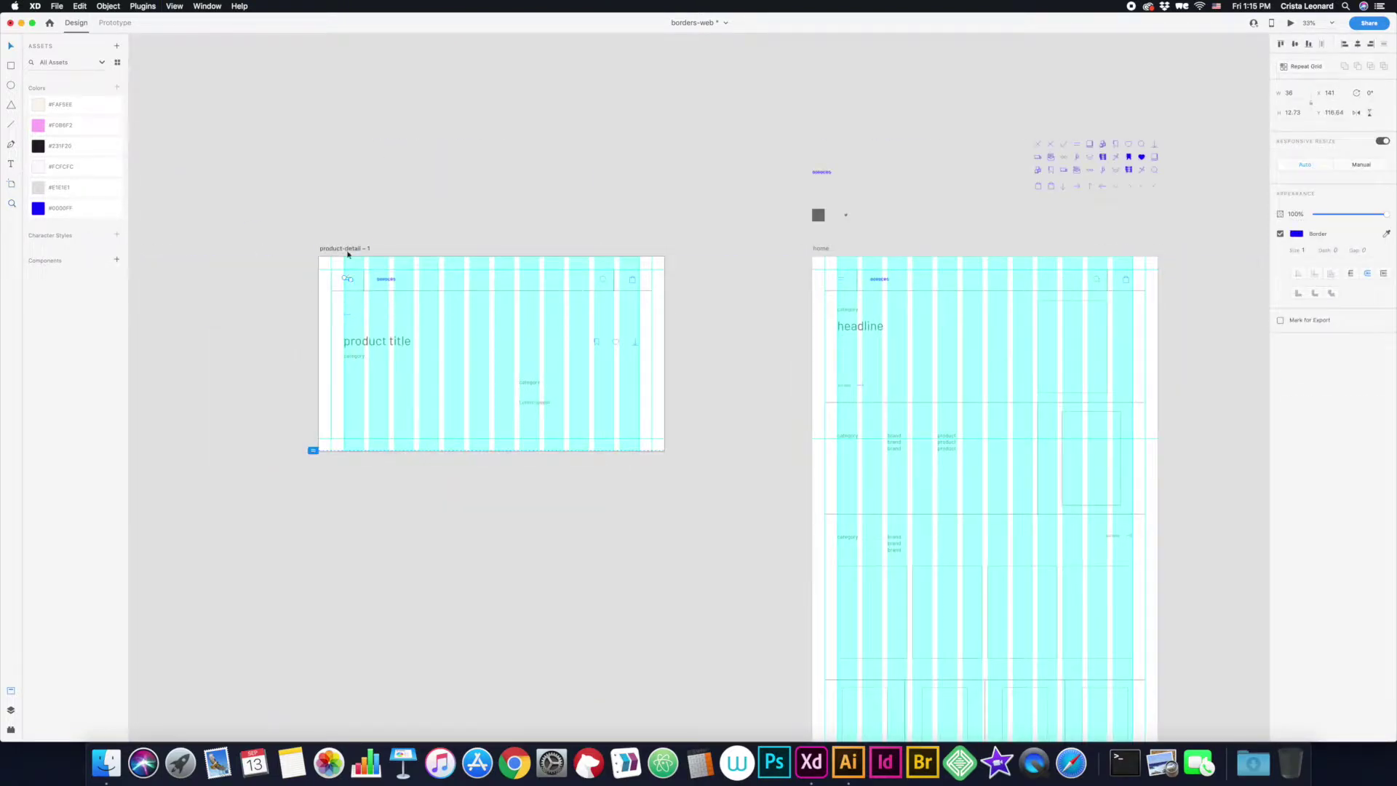
left_click(526, 441)
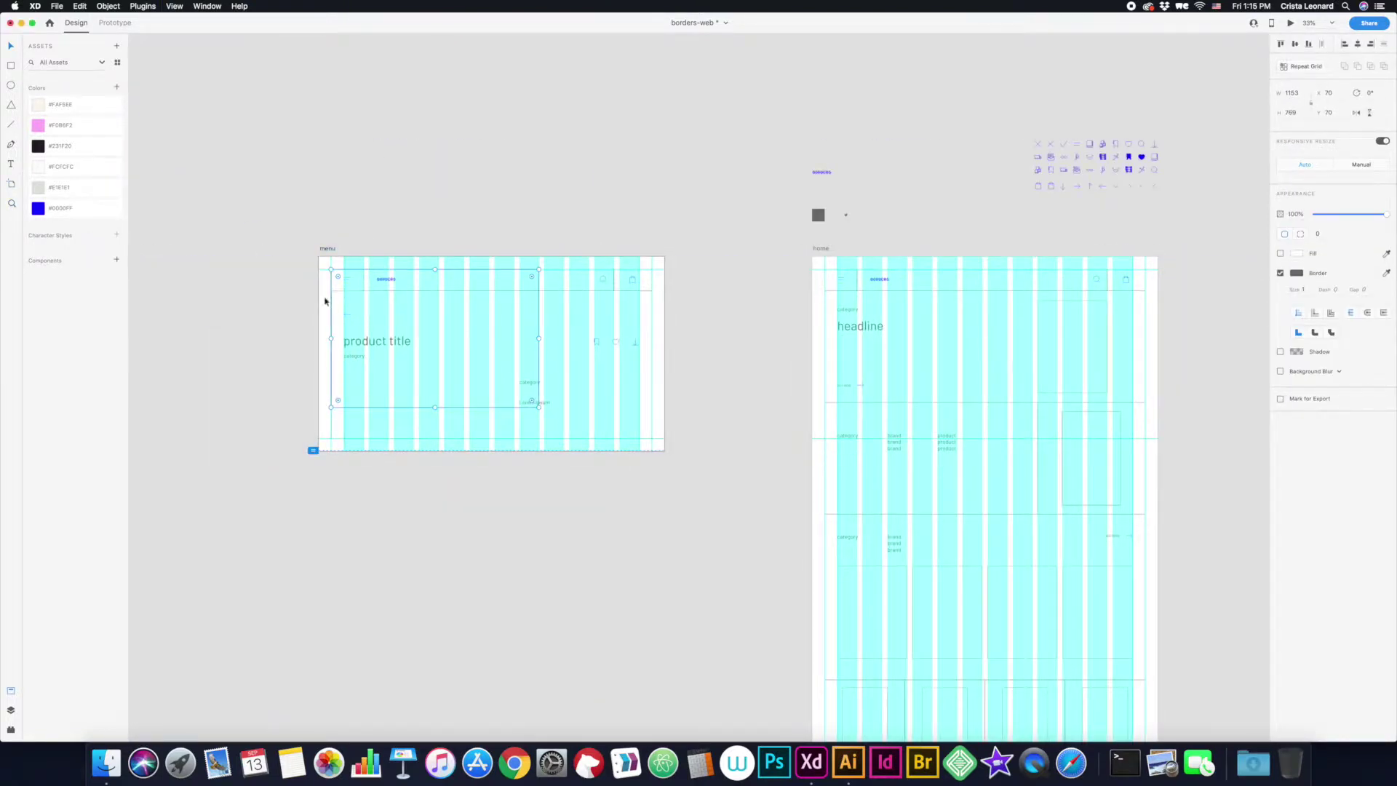
key("Delete")
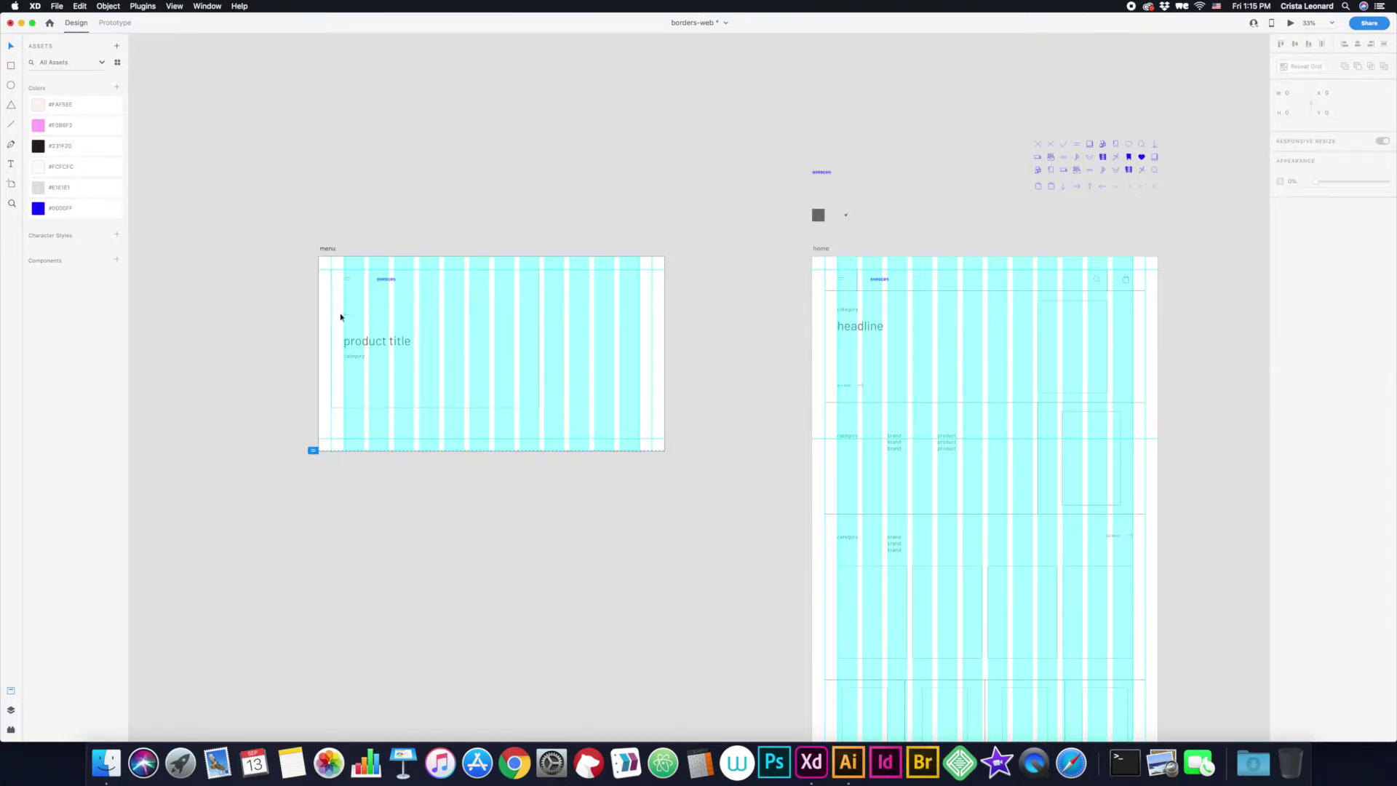
left_click(363, 291)
left_click(389, 281)
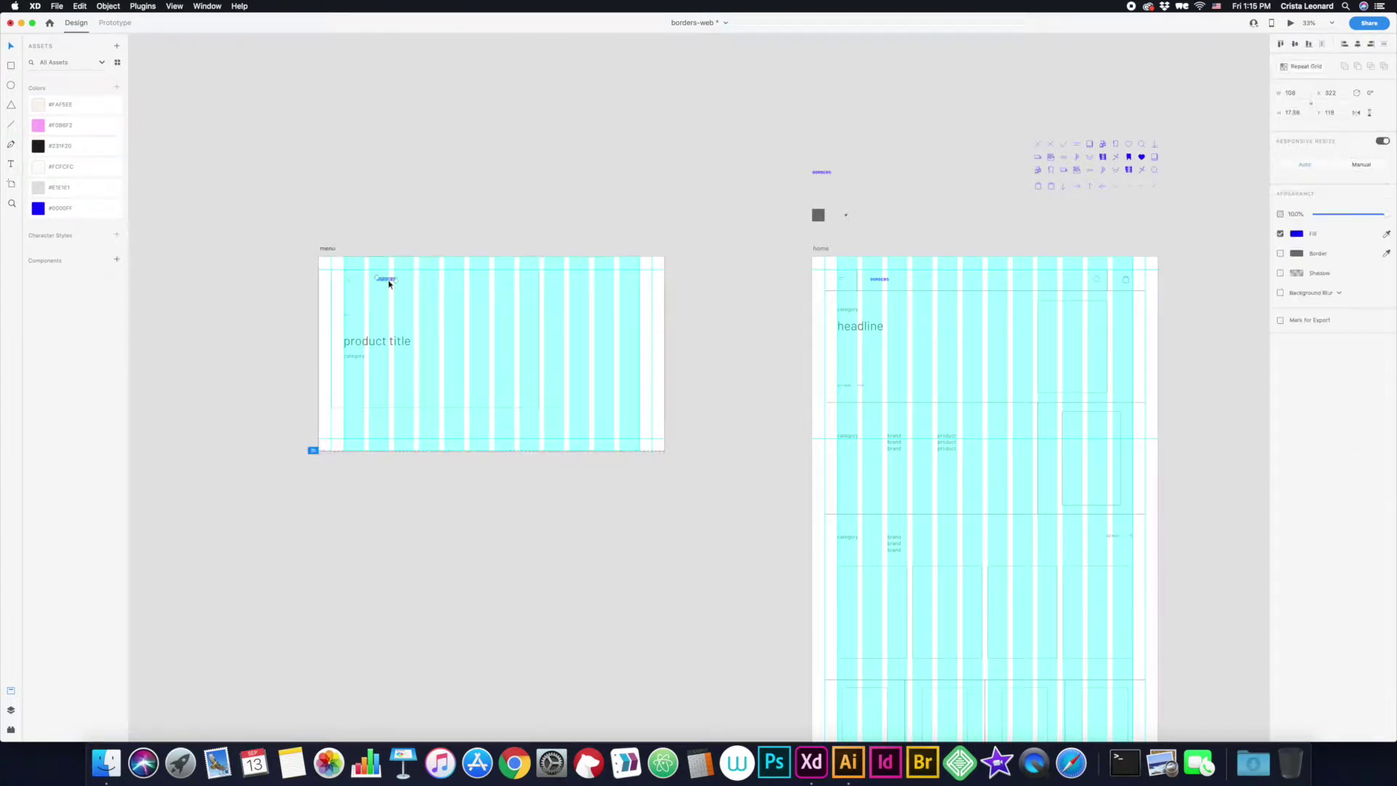
left_click(630, 459)
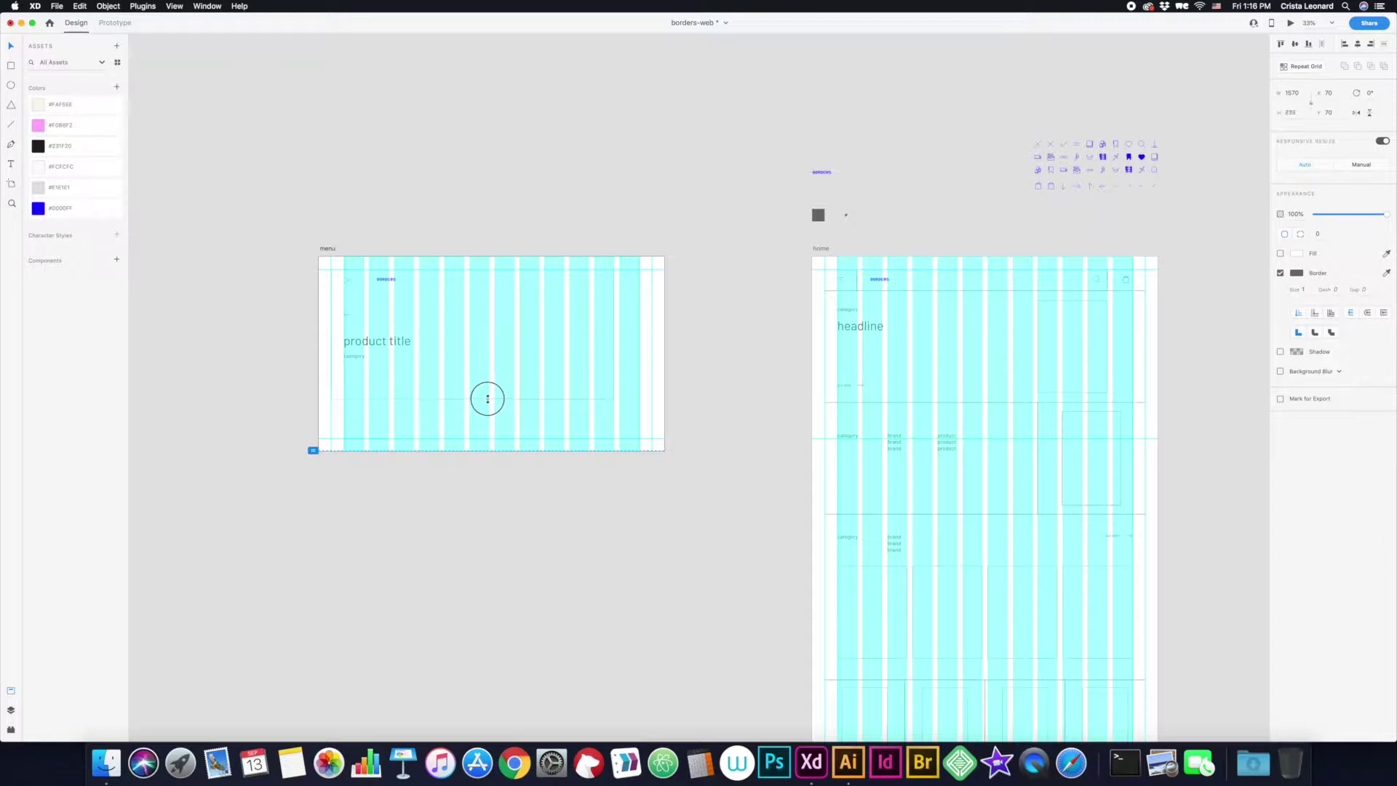
- Move the category text into the product title's spot and duplicate the nav text below it
left_click(356, 355)
left_click_drag(362, 330, 354, 307)
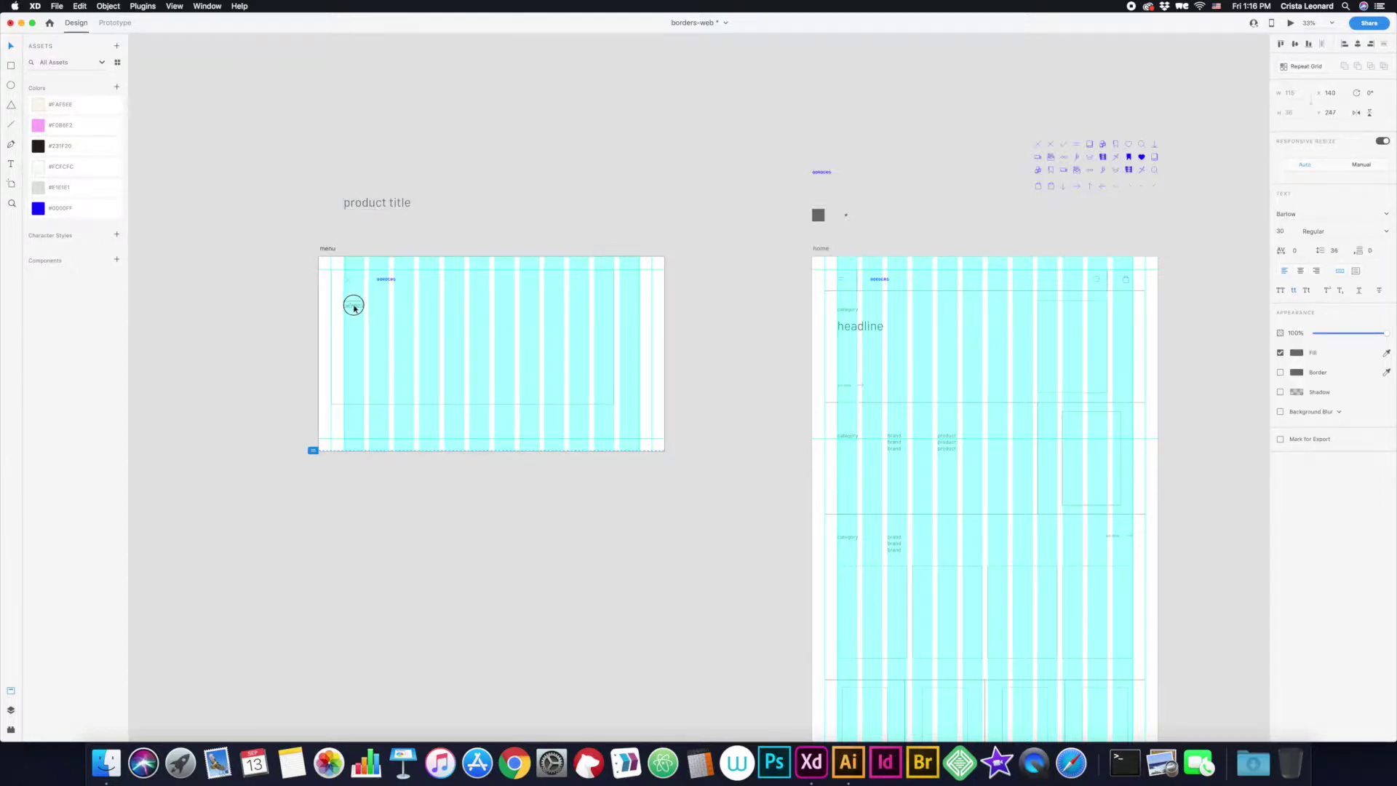
left_click(356, 309)
left_click_drag(360, 318, 360, 328)
left_click(769, 308)
- Draw a horizontal divider line on the menu page and place a copy of the category text
scroll(923, 661, "down", 5)
scroll(745, 570, "right", 4)
left_click_drag(678, 619, 799, 619)
left_click_drag(687, 245, 691, 617)
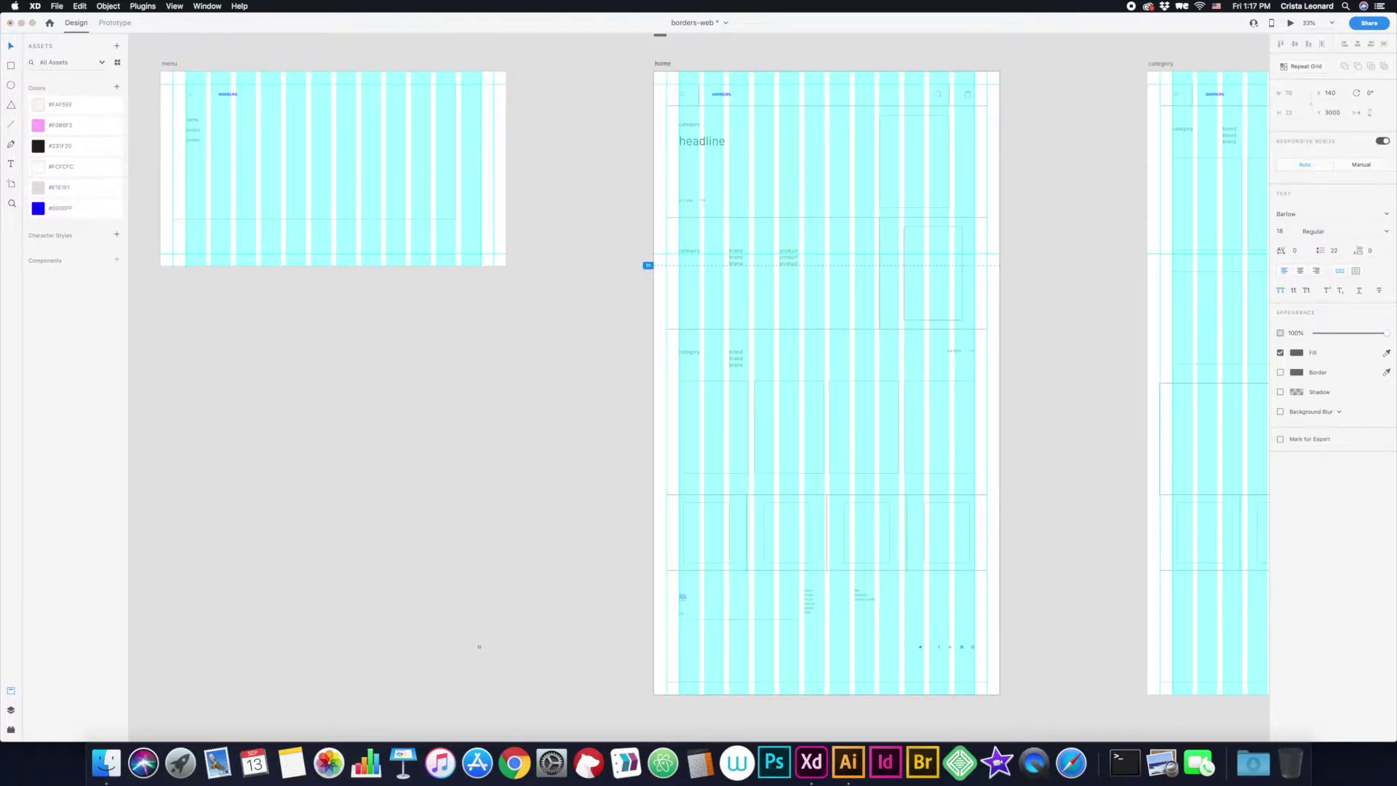
scroll(620, 608, "up", 2)
scroll(620, 608, "right", 3)
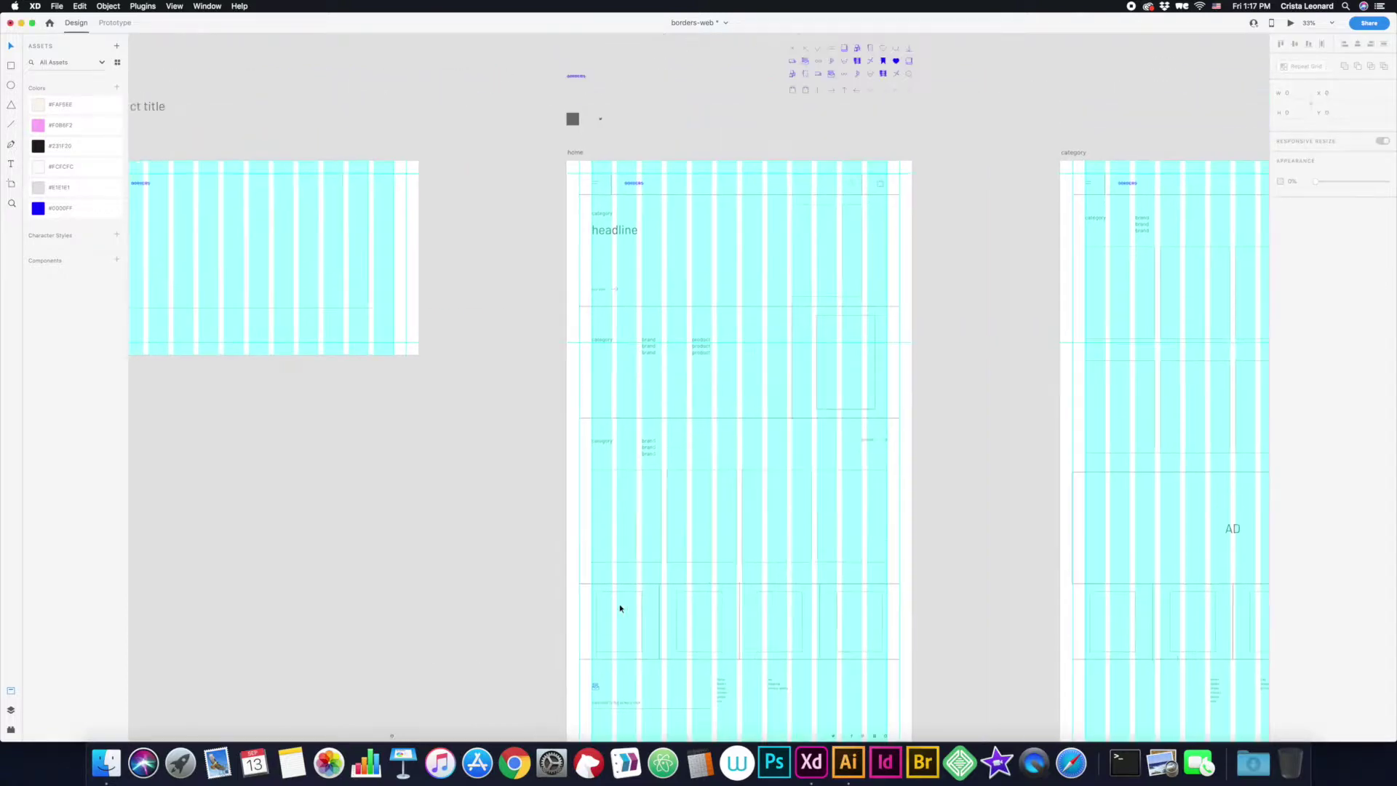
scroll(582, 467, "up", 5)
scroll(582, 466, "left", 7)
- Check the menu page rectangle's fill and select the books text
left_click(582, 437)
left_click(1296, 253)
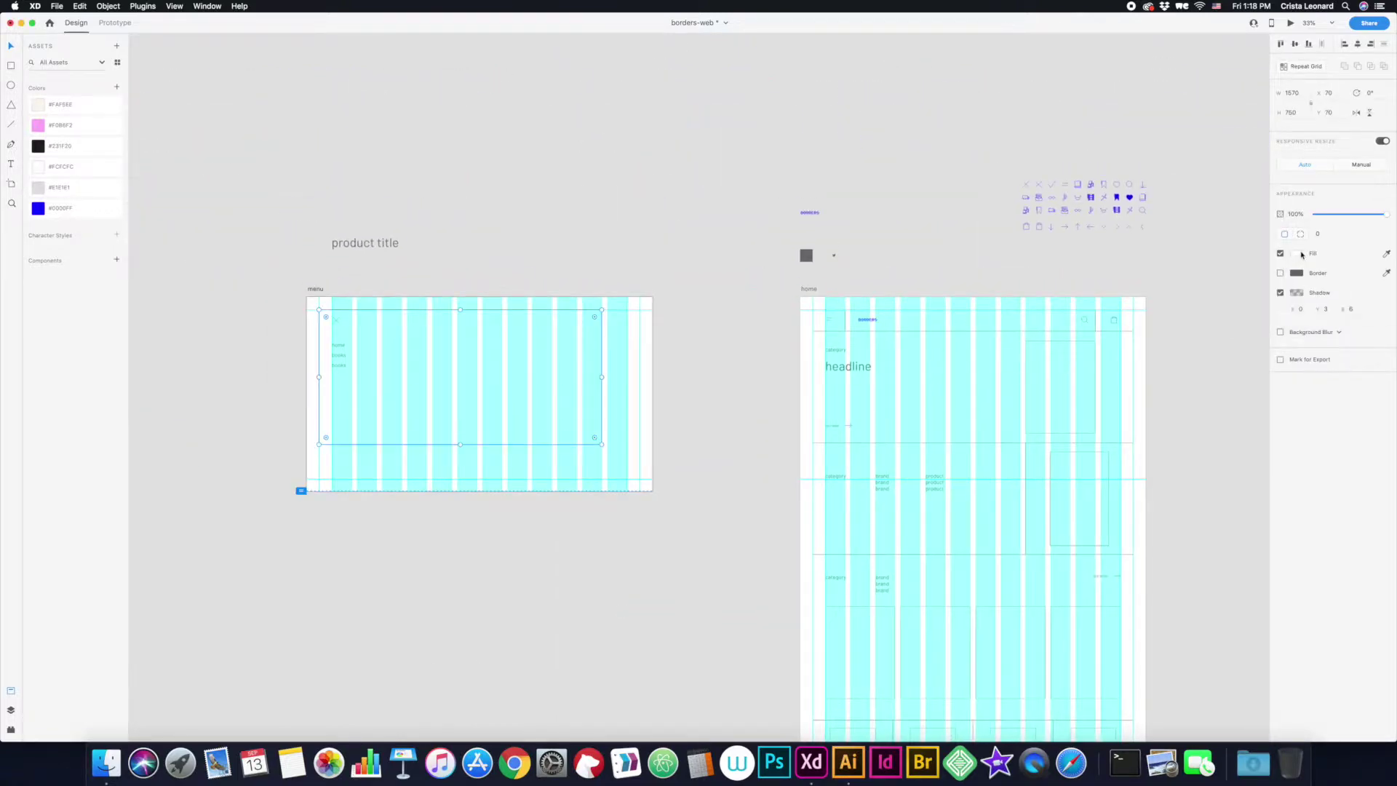
left_click(73, 167)
left_click(339, 363)
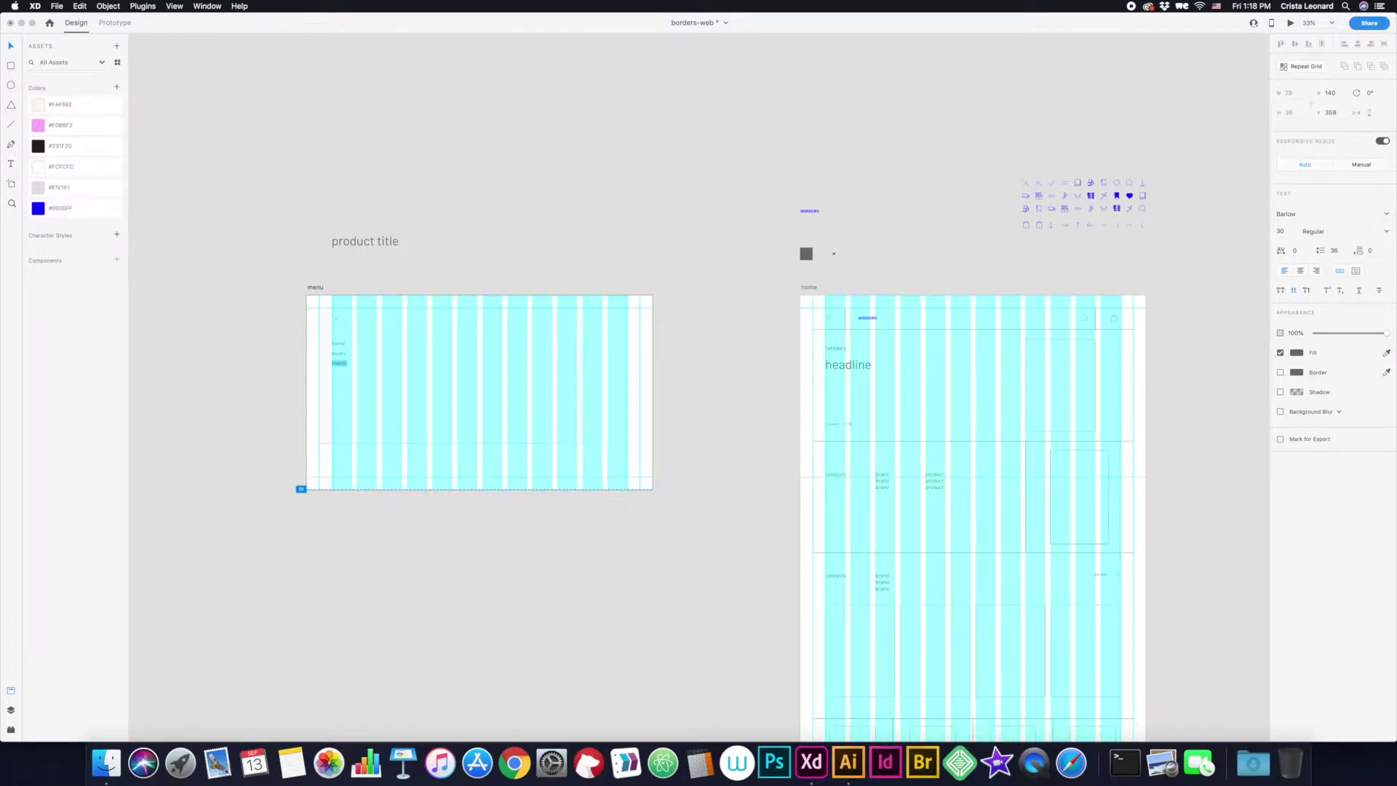
scroll(714, 451, "down", 10)
scroll(655, 582, "up", 6)
left_click(628, 680)
scroll(645, 518, "up", 5)
scroll(531, 333, "down", 3)
- Make the menu text a Repeat Grid extended down, then place an icon on product-detail
key("super+r")
mouse_move(331, 231)
left_mouse_down()
mouse_move(331, 257)
mouse_move(430, 227)
left_mouse_up()
double_click(334, 199)
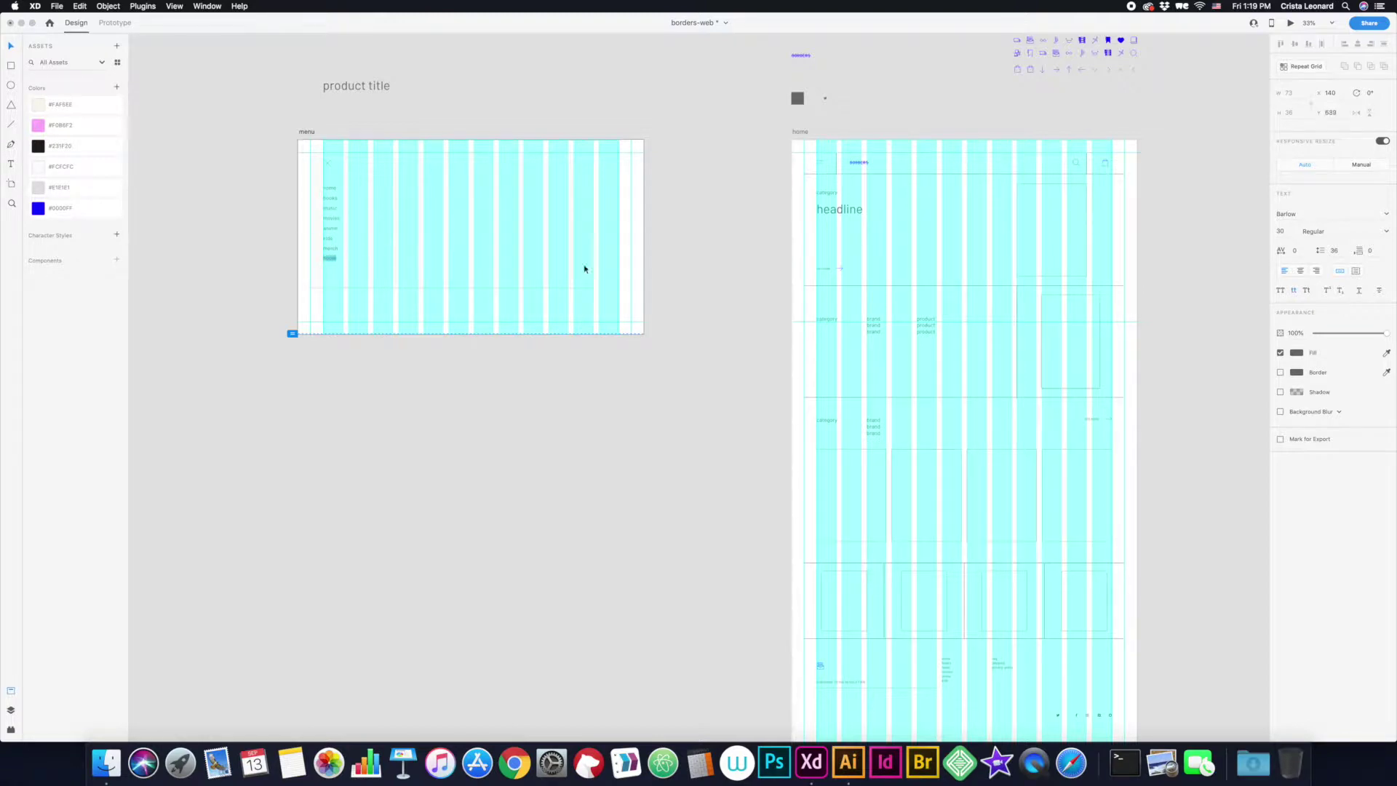
key("Escape")
scroll(425, 131, "right", 3)
scroll(425, 130, "up", 2)
scroll(425, 238, "up", 2)
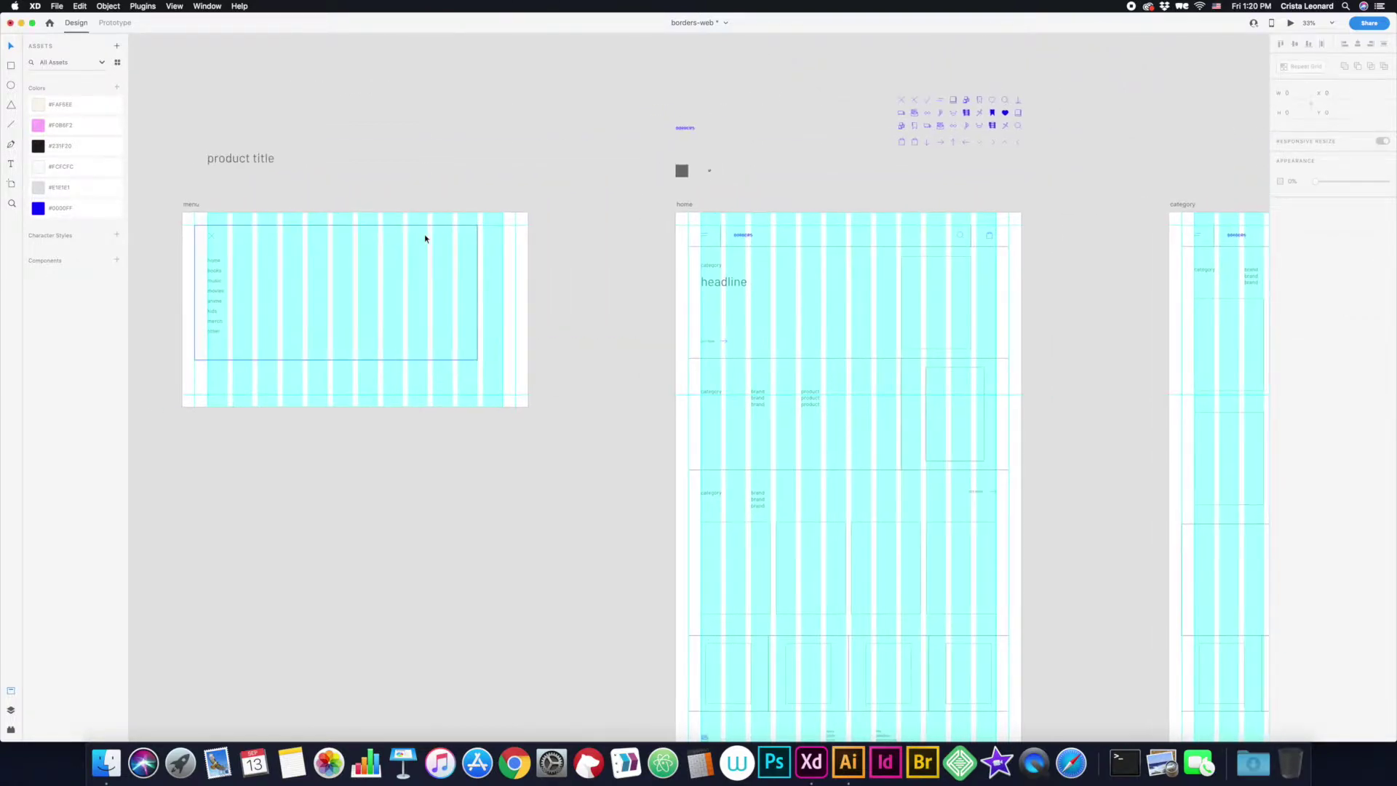
scroll(425, 238, "left", 3)
scroll(425, 238, "right", 5)
left_click_drag(679, 109, 1095, 445)
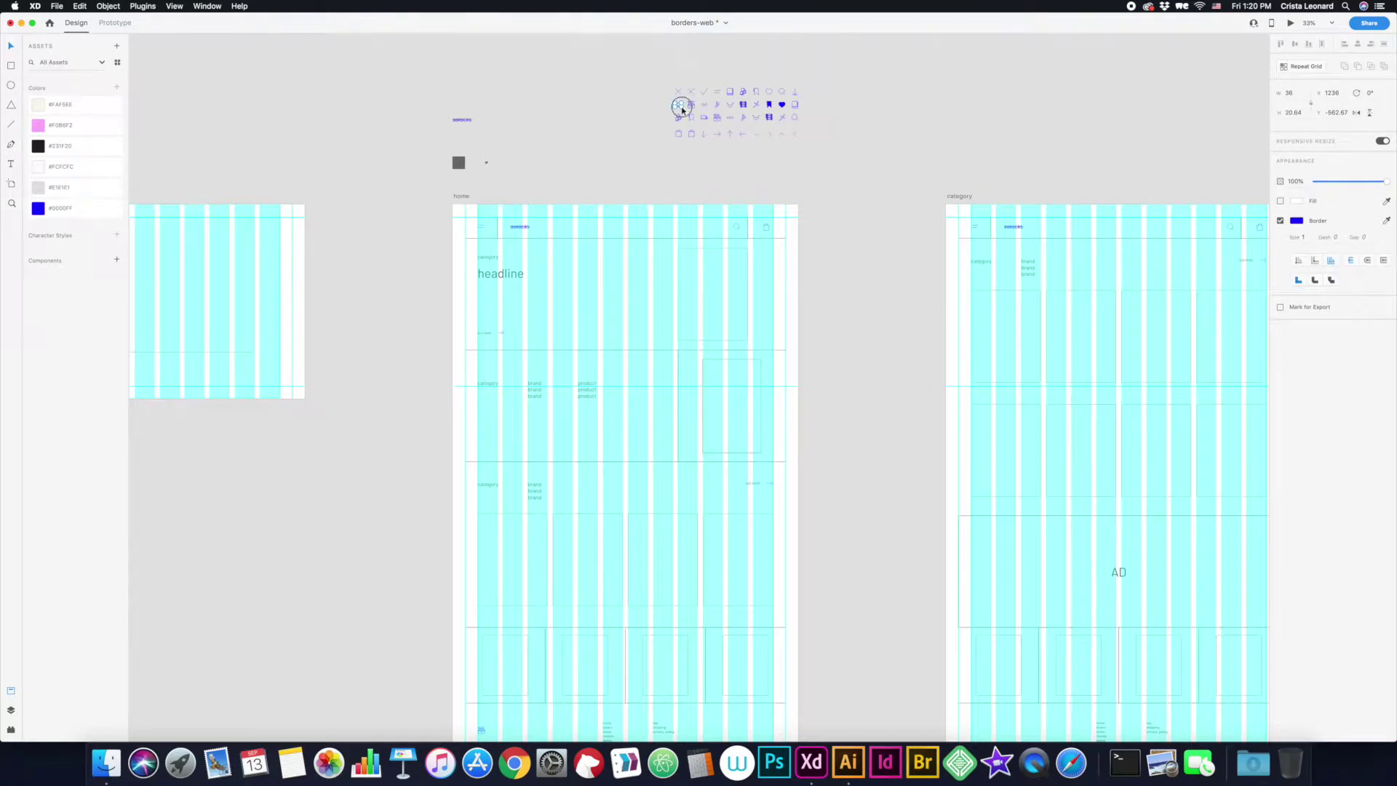
- Inspect the placed icon and elements on product-detail, undoing the last change
key("Escape")
scroll(338, 201, "up", 3)
scroll(338, 201, "left", 4)
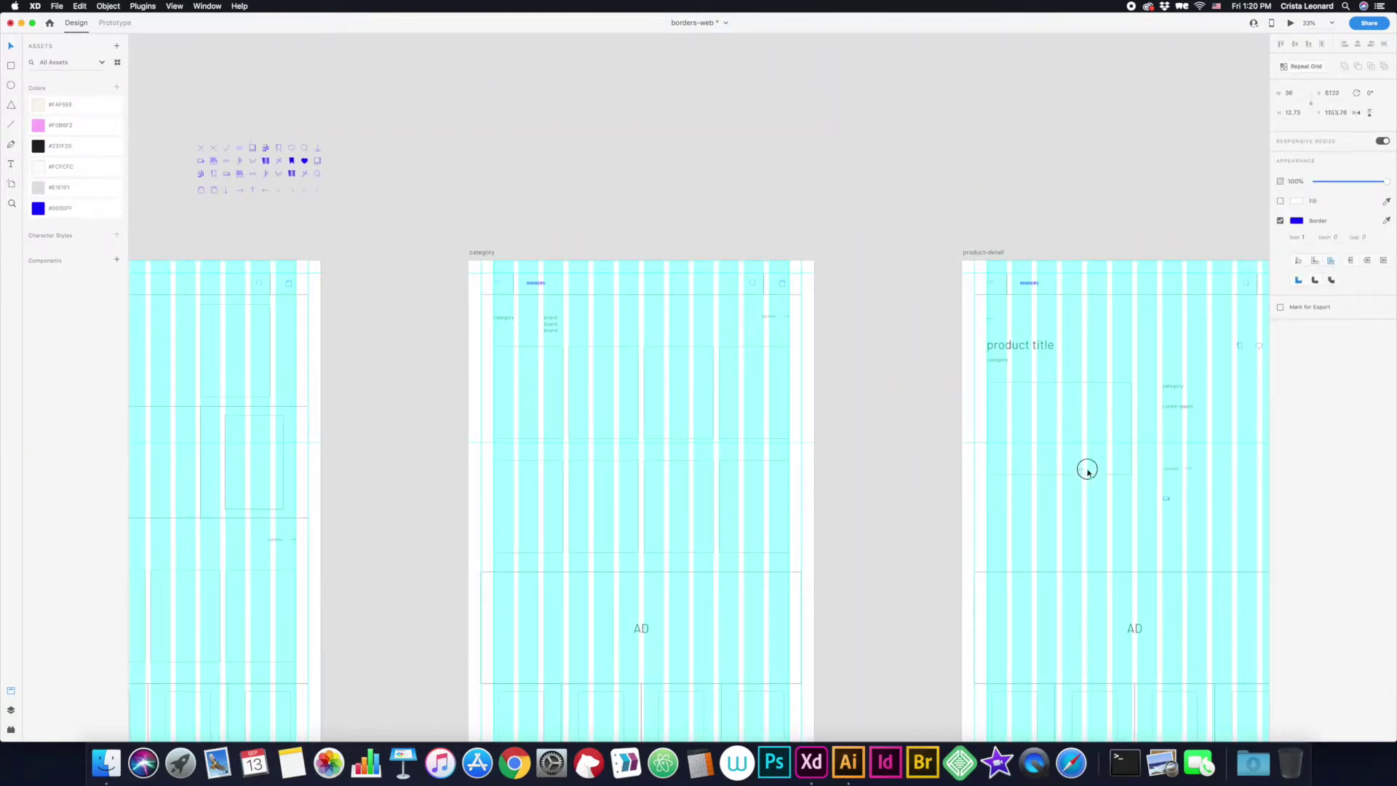
key("Escape")
scroll(387, 213, "down", 5)
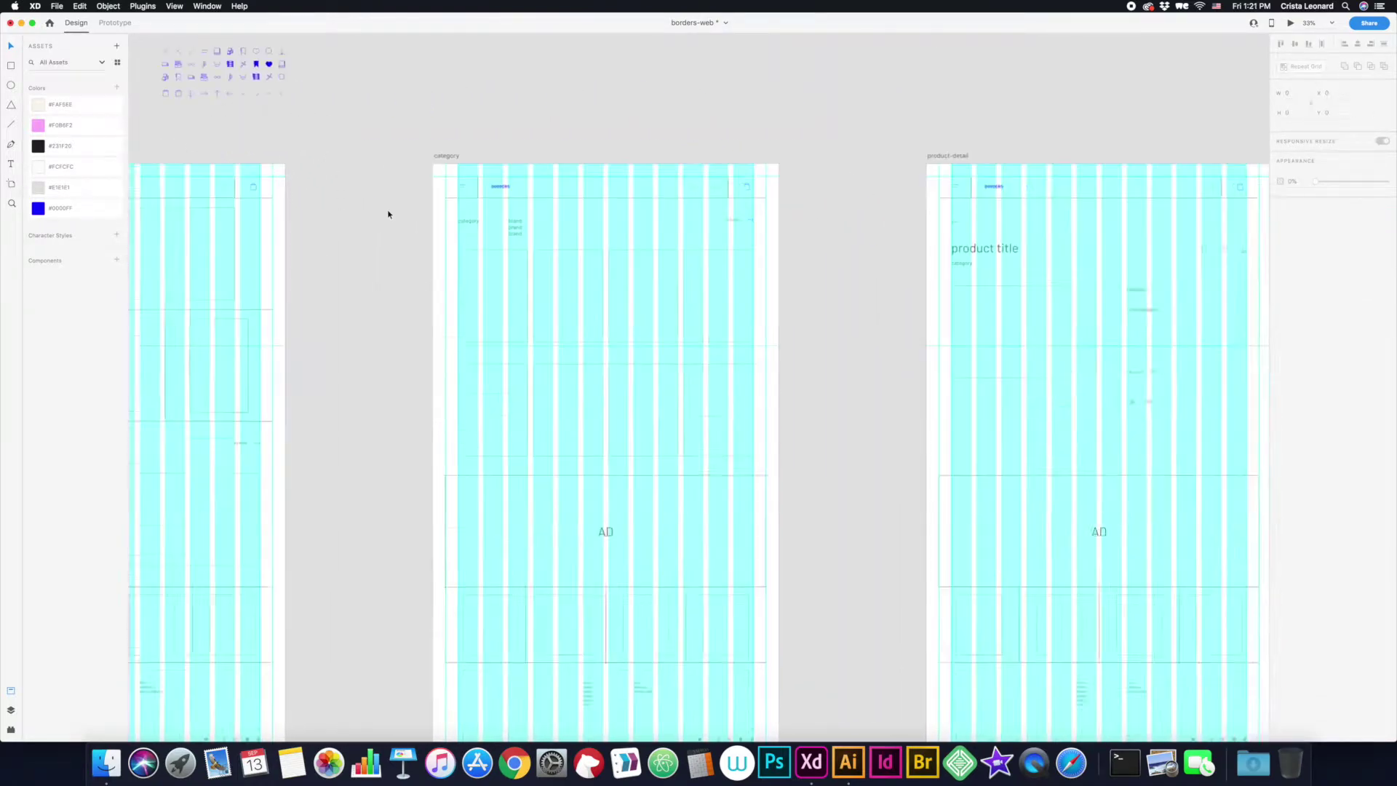
scroll(780, 327, "right", 5)
scroll(778, 327, "up", 3)
scroll(778, 327, "right", 1)
left_click(875, 246)
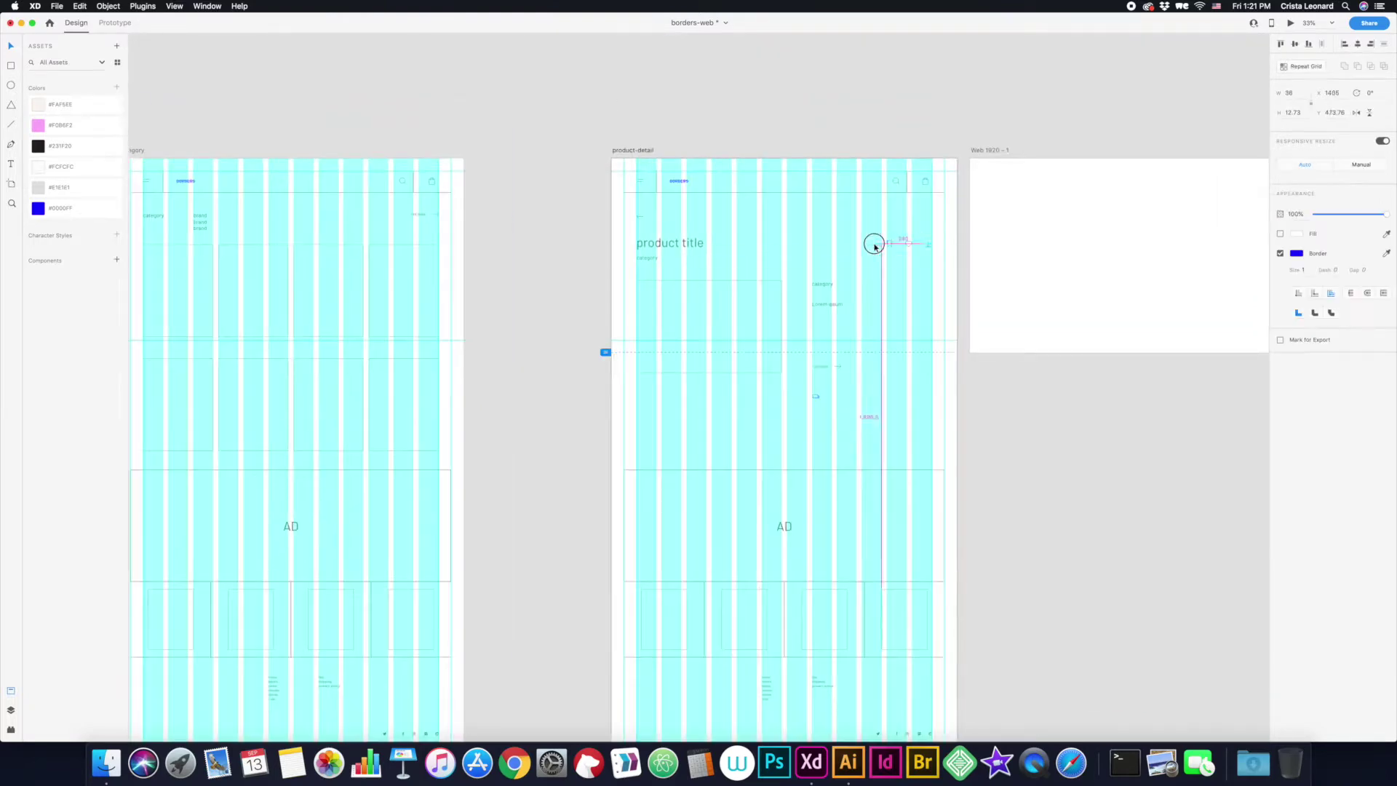
left_click(536, 352)
left_click(830, 318)
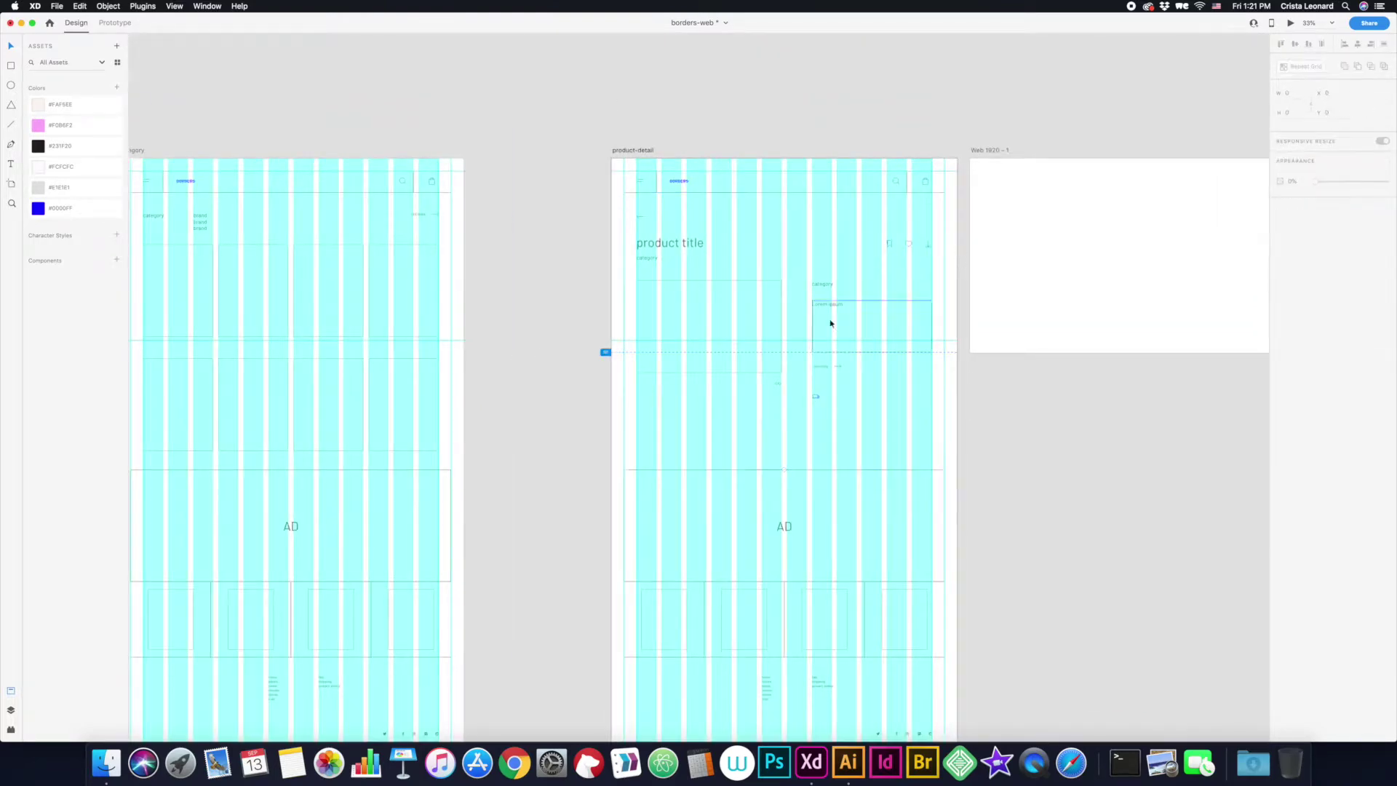
key("ctrl+z")
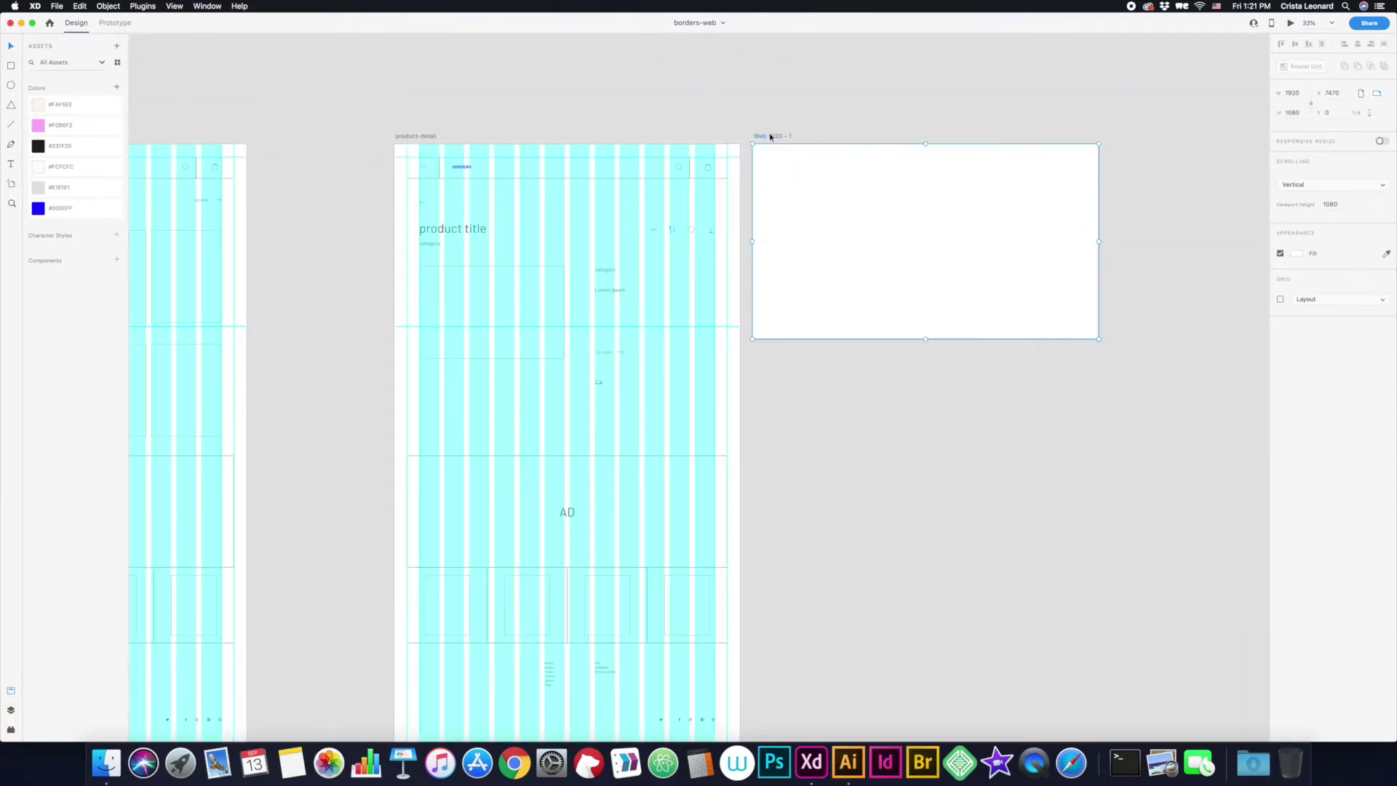
- Delete the blank Web 1920 artboard and zoom out to all four pages
right_click(760, 135)
left_click(786, 163)
key("ctrl+0")
key("Tab")
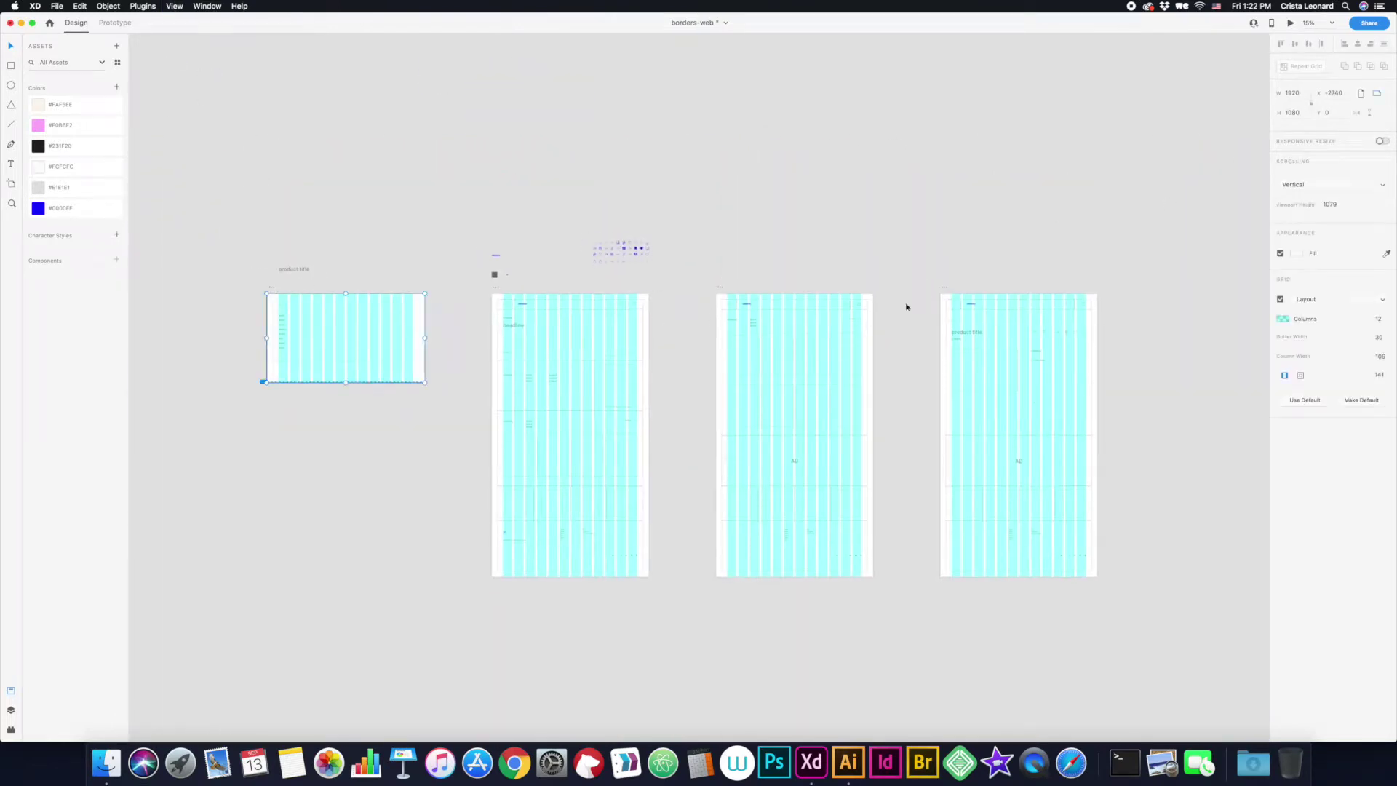
- Toggle the layout grids off through View, then show them again
key("super+shift+apostrophe")
key("super+shift+apostrophe")
key("super+shift+apostrophe")
left_click(174, 6)
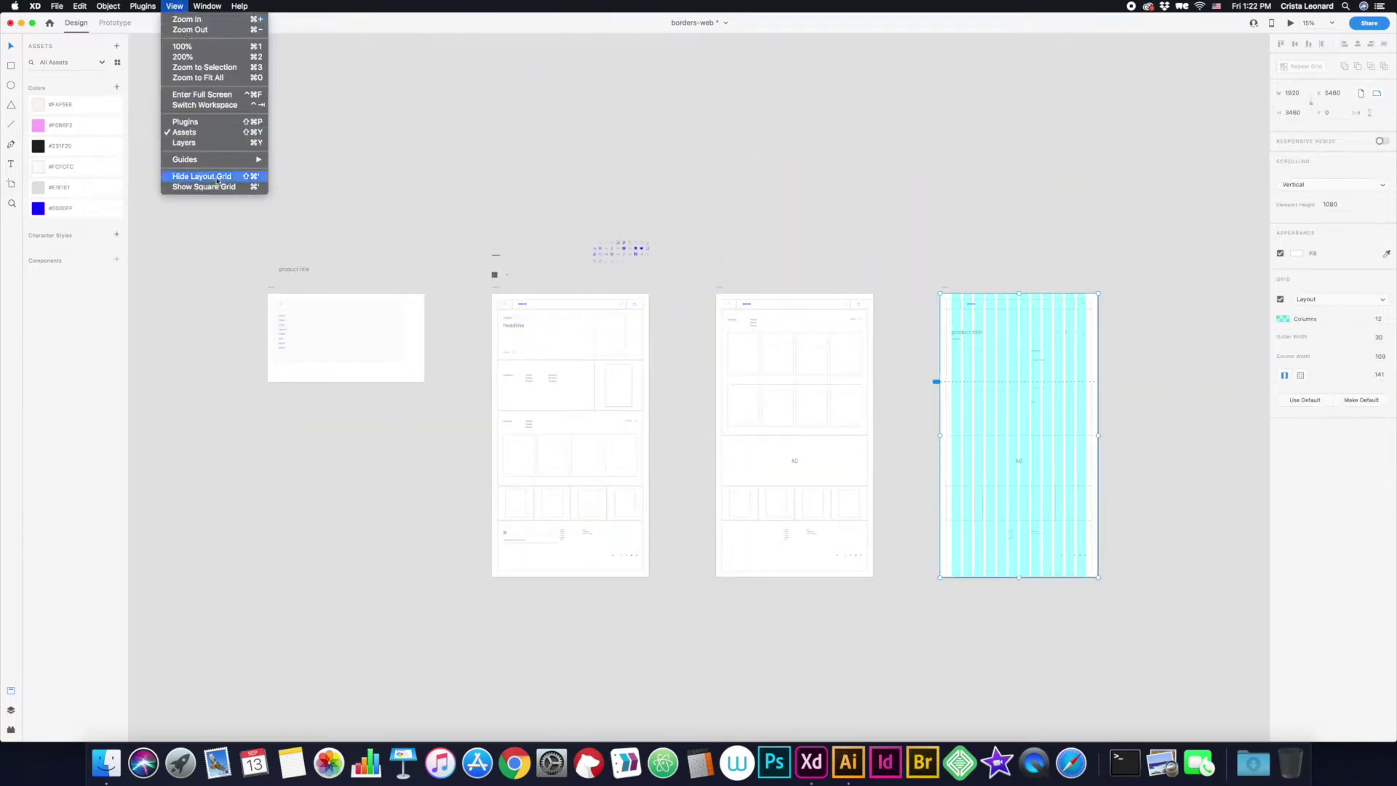
left_click(217, 180)
left_click(356, 194)
left_click(173, 6)
left_click(462, 221)
key("super+z")
- Zoom into the home header and nudge the BORDERS logo slightly right
scroll(652, 325, "up", 5)
left_click(572, 262)
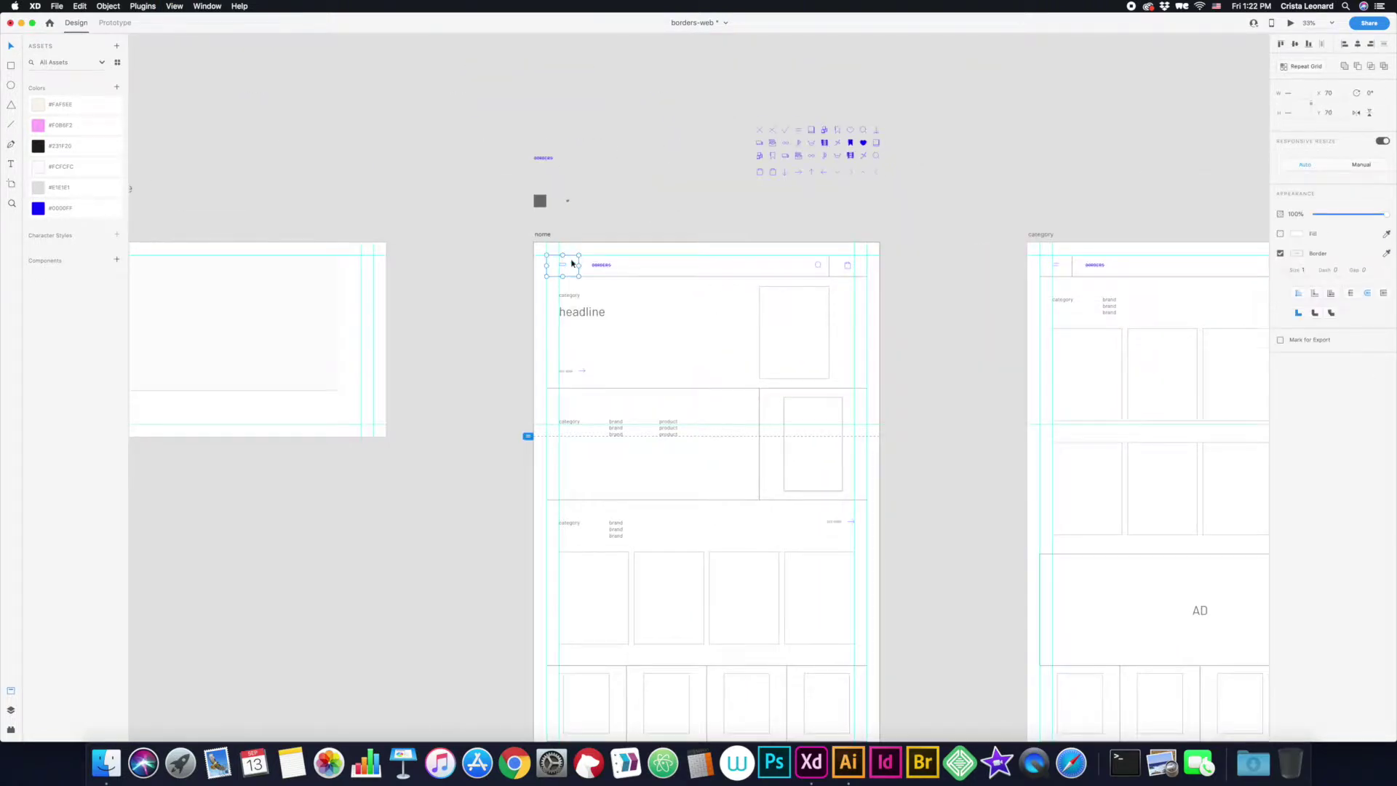
key("super+equal")
key("super+equal")
left_click(494, 113)
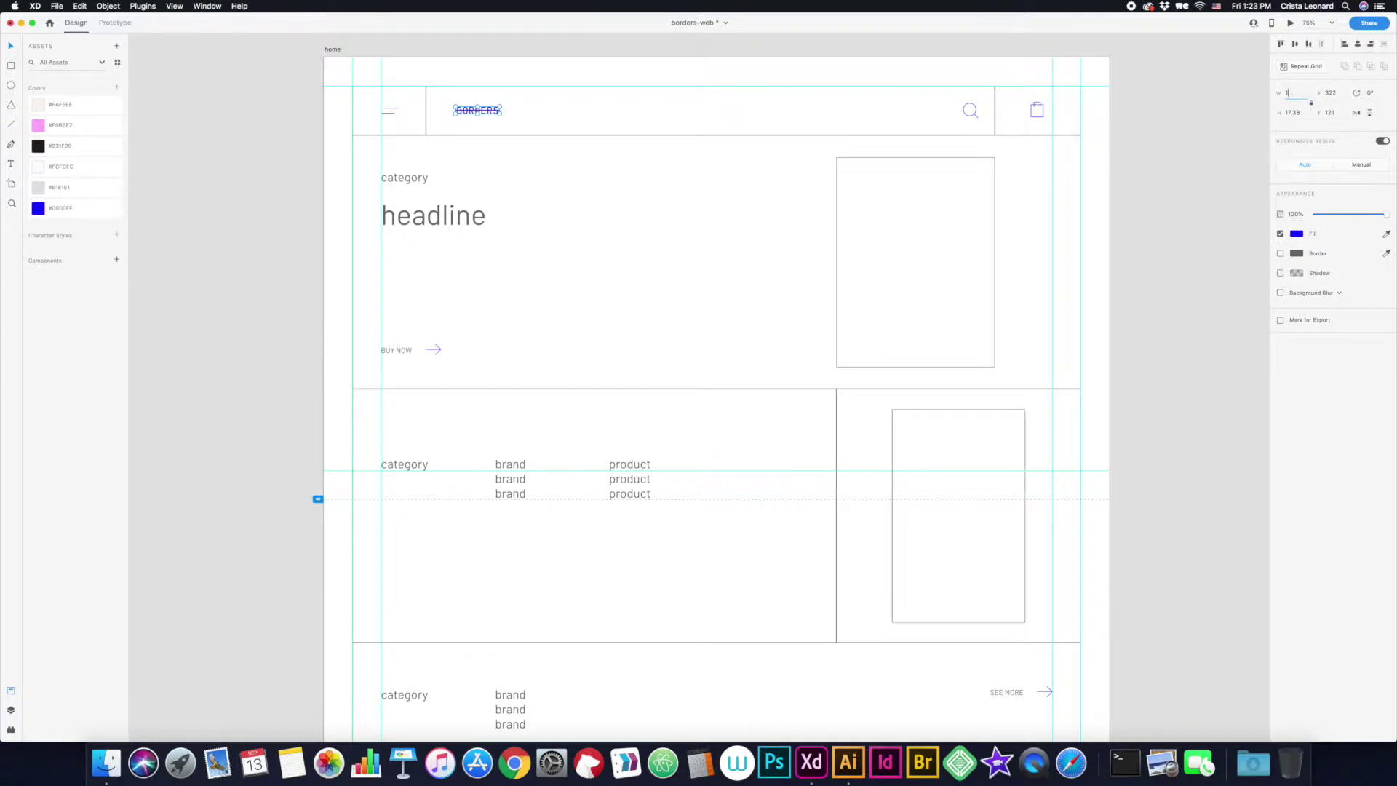
key("shift+Right")
key("shift+Right")
key("shift+Right")
left_click(990, 113)
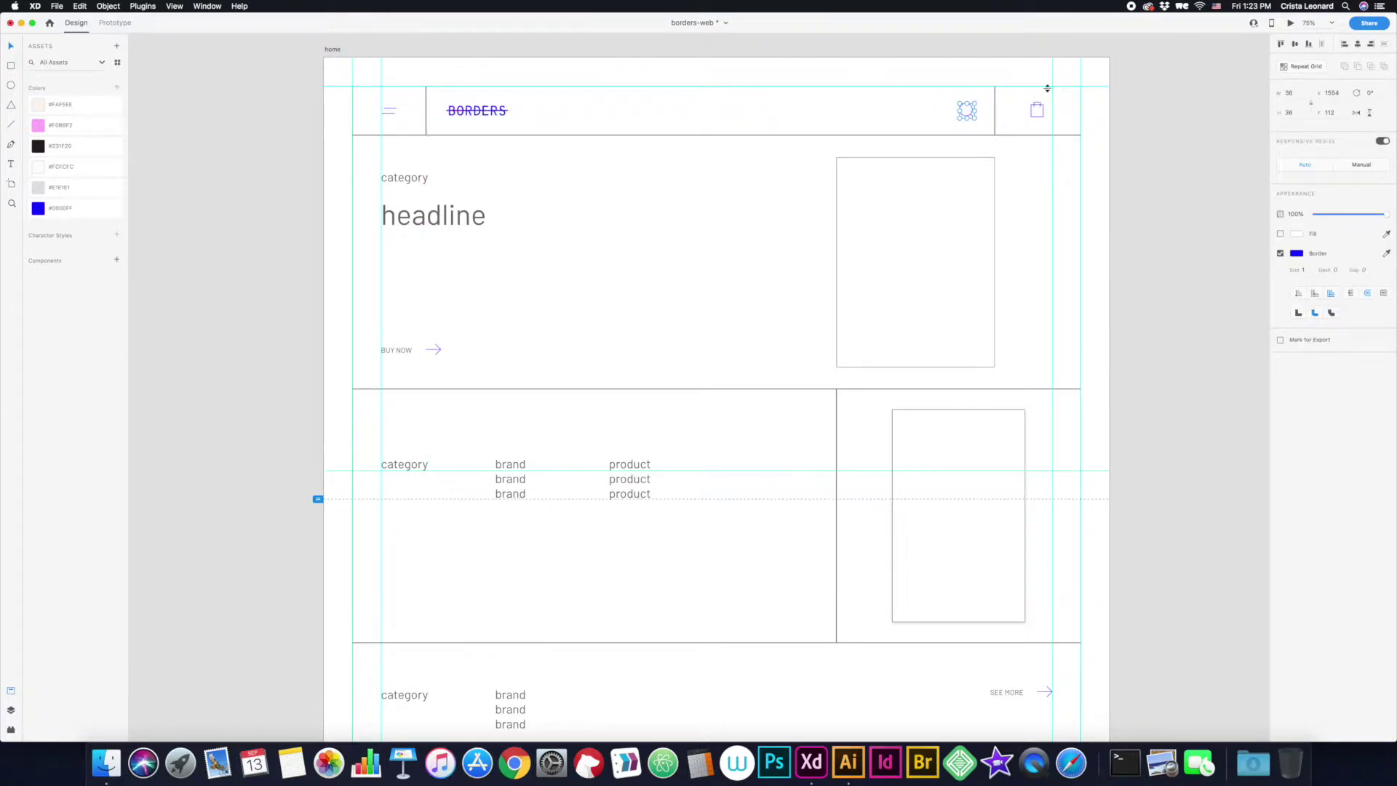
- Begin editing the lower section's category label on the home page
scroll(1063, 96, "up", 2)
left_click(409, 240)
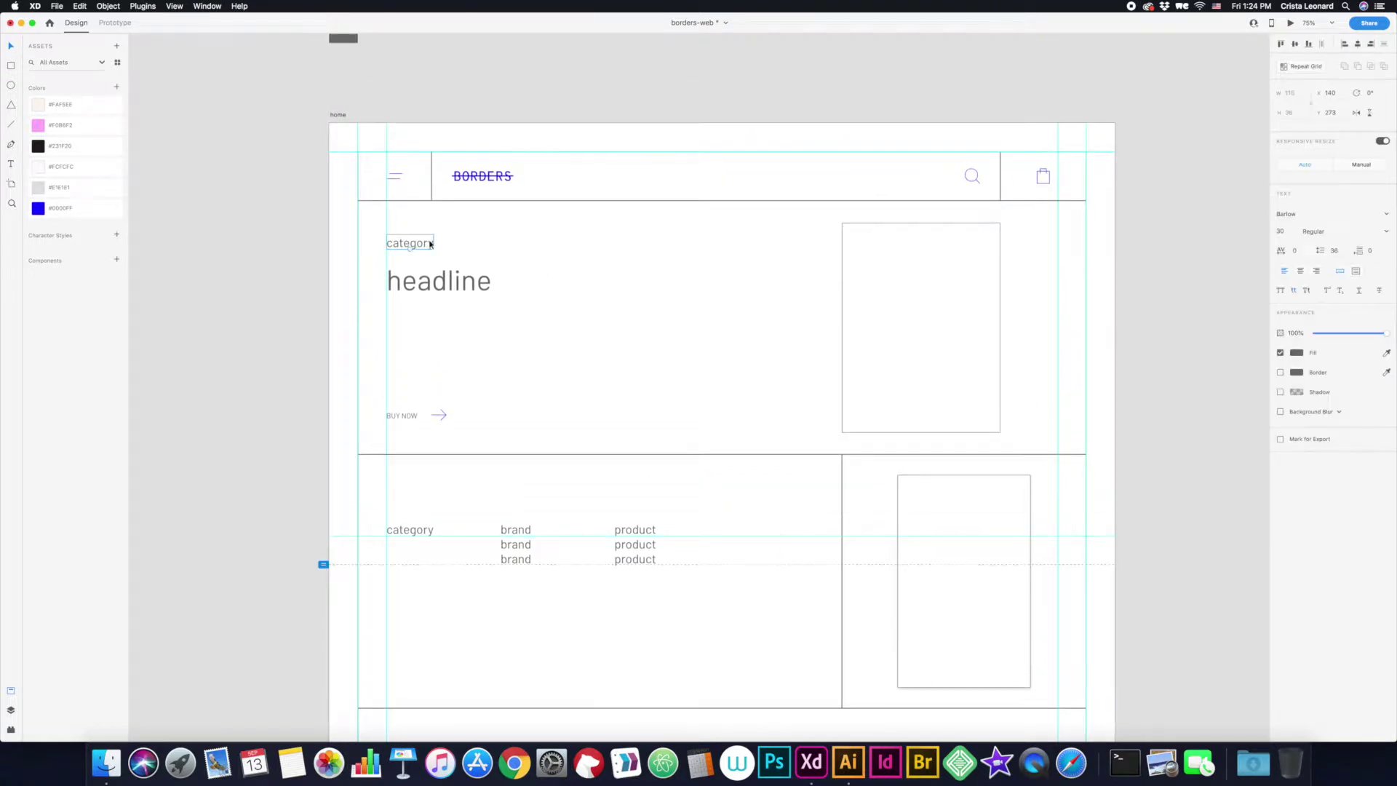
scroll(590, 300, "down", 3)
scroll(590, 300, "down", 5)
double_click(435, 176)
type("bestsellers")
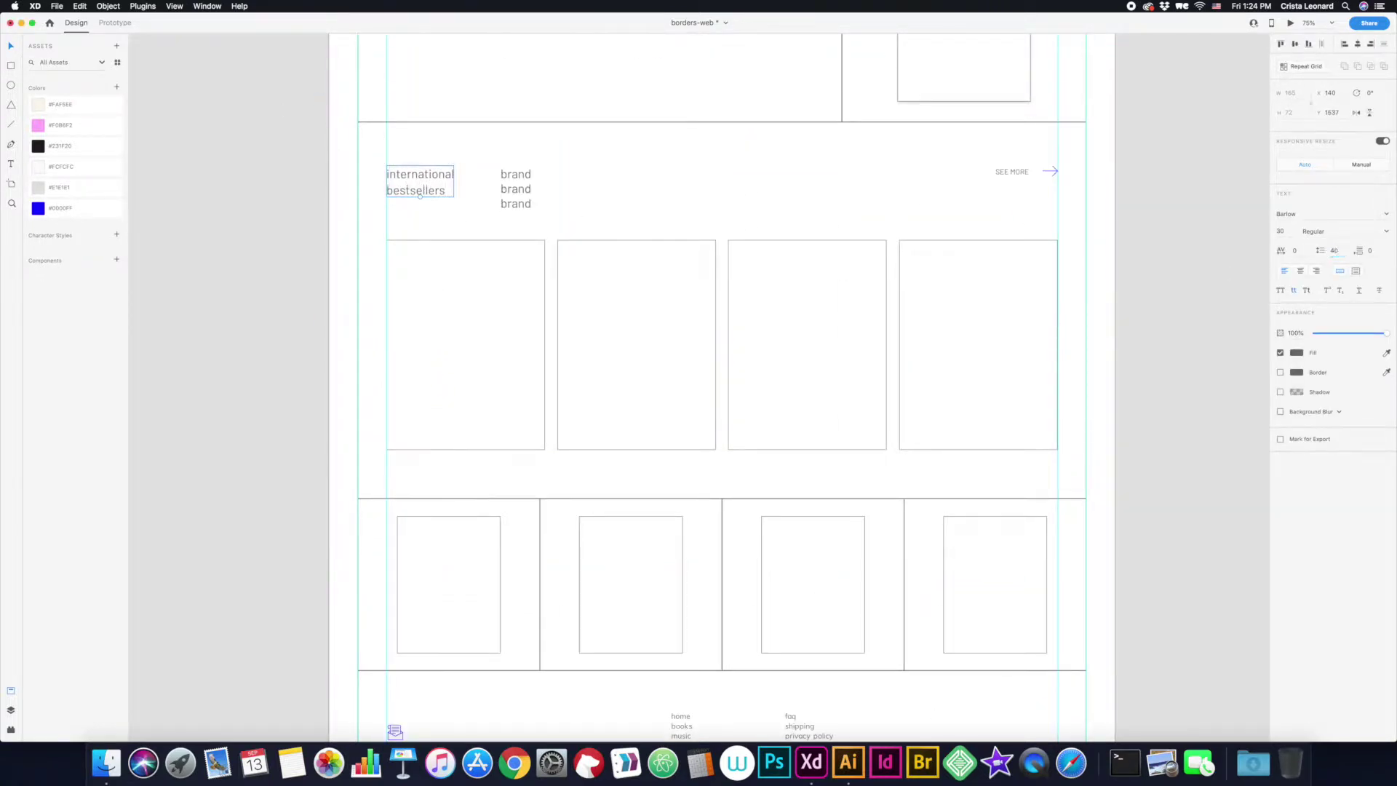
scroll(420, 195, "up", 5)
- Move the home page headline up slightly
left_click(409, 171)
scroll(451, 328, "down", 3)
left_click(442, 439)
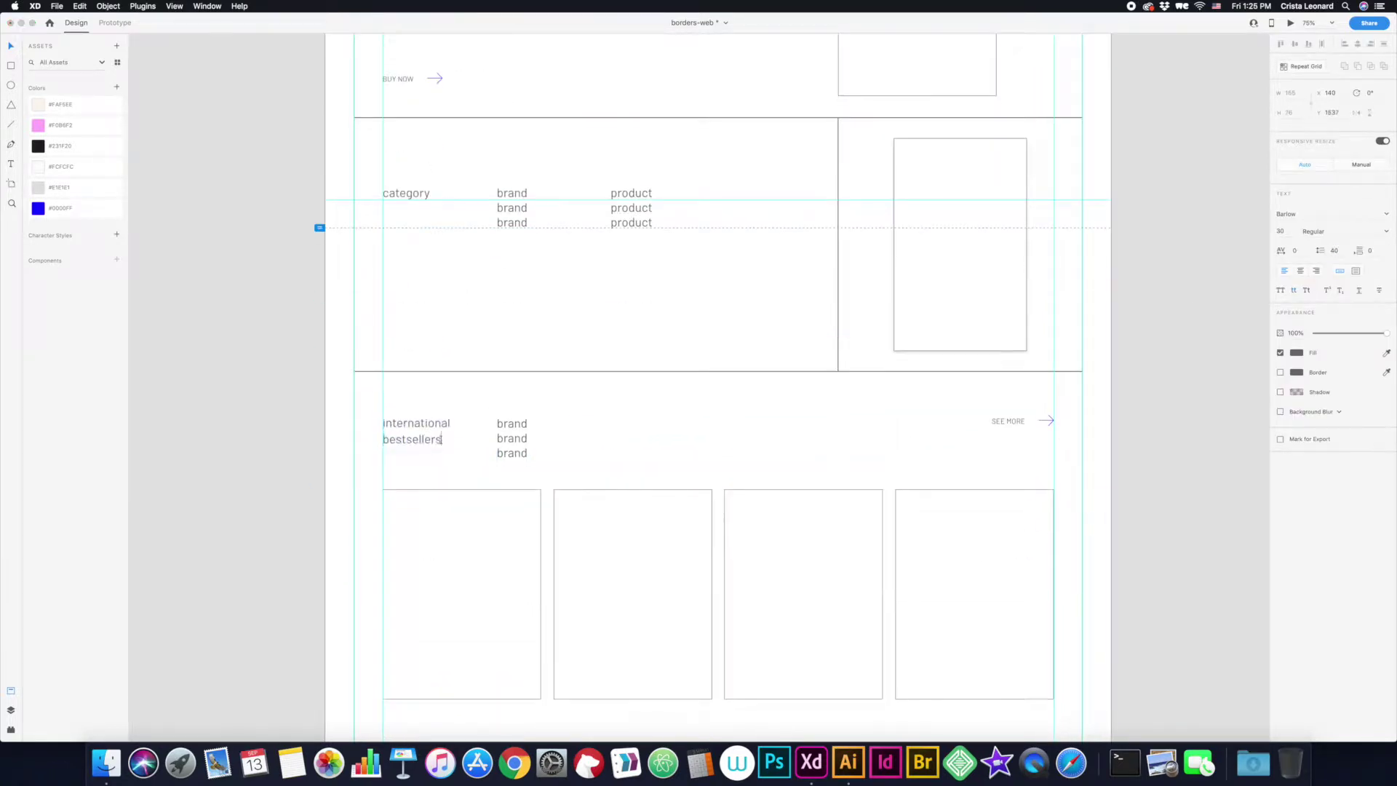
scroll(473, 497, "up", 2)
scroll(474, 499, "up", 3)
left_click(375, 507)
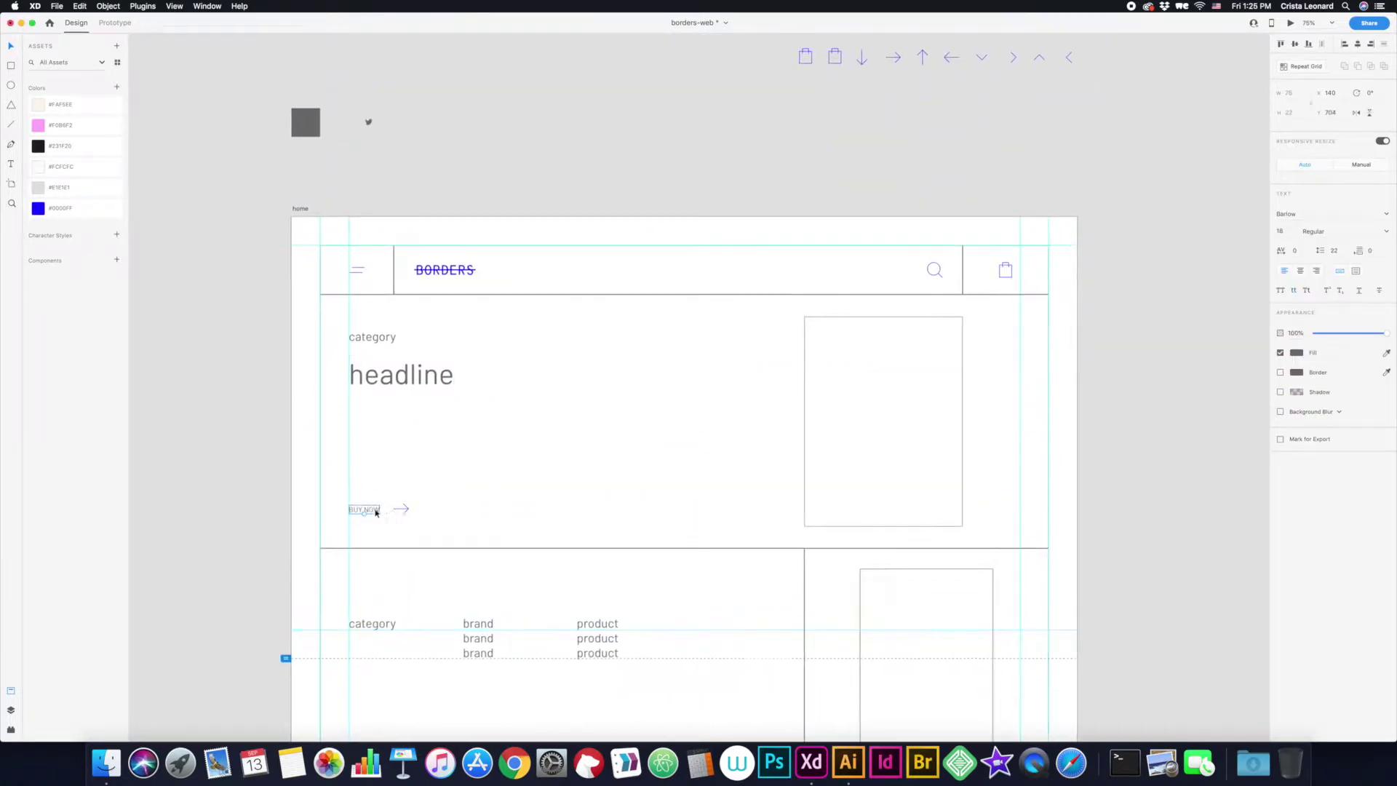
scroll(582, 437, "up", 1)
left_click(393, 399)
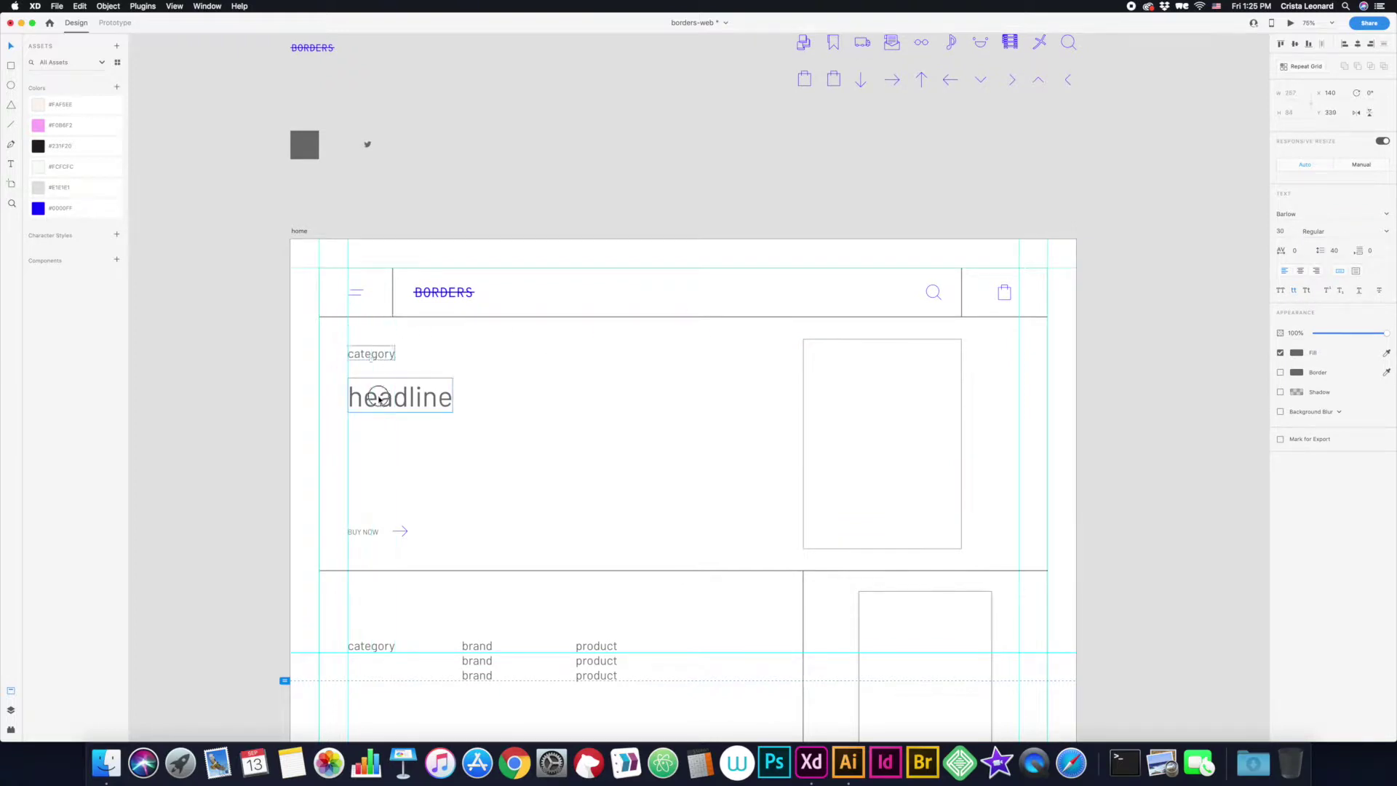
left_click_drag(379, 398, 596, 390)
- Move the arrow beside BUY NOW and frame both with a rectangle
left_click(374, 537)
left_click(430, 512)
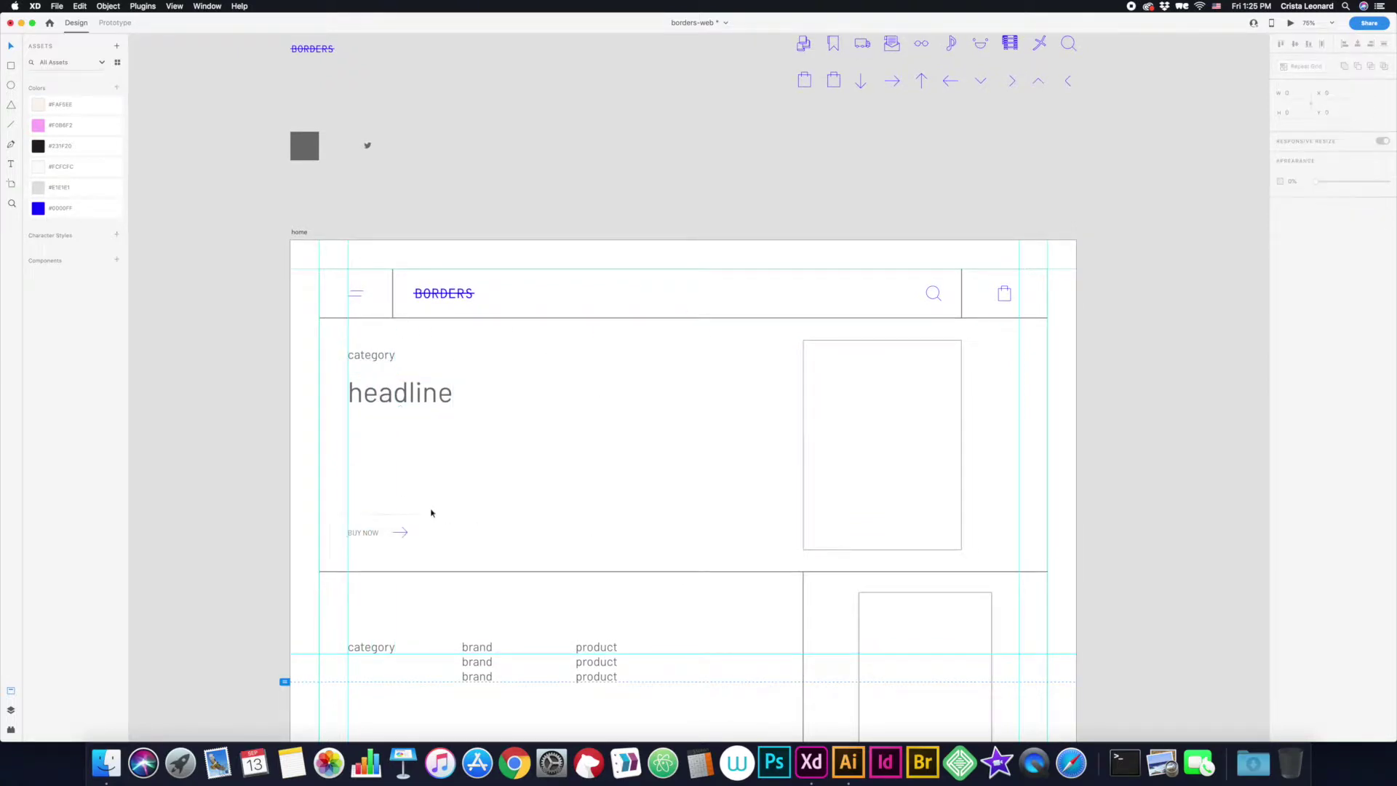
scroll(430, 511, "up", 10)
left_click_drag(842, 272, 721, 271)
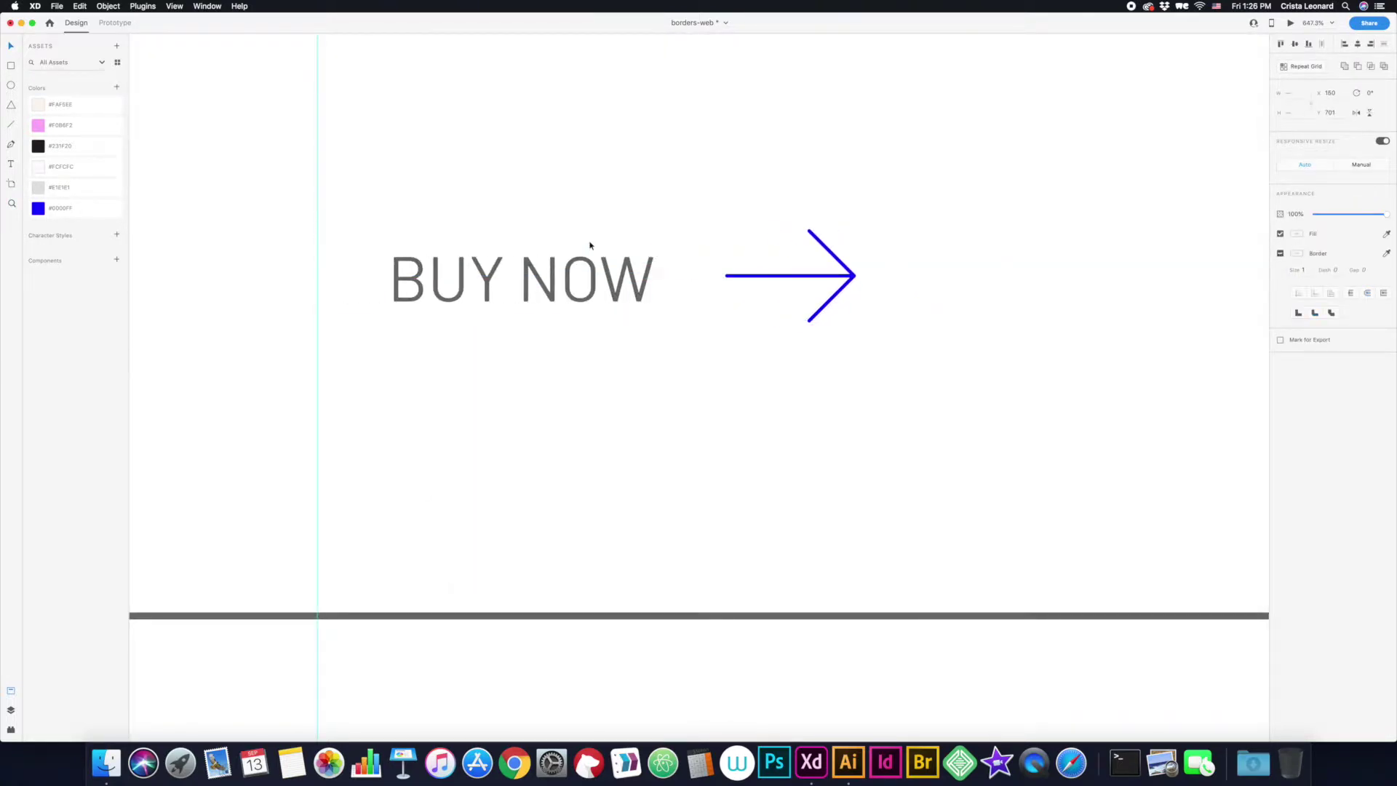
key("r")
mouse_move(318, 320)
left_mouse_down()
mouse_move(849, 485)
mouse_move(924, 484)
left_mouse_up()
left_click_drag(393, 402, 318, 404)
left_click_drag(711, 464, 711, 342)
left_click(1036, 292)
- Relabel the BUY NOW link to SEE MORE and zoom out to neighbouring pages
key("super+1")
double_click(679, 371)
type("SEE MORE")
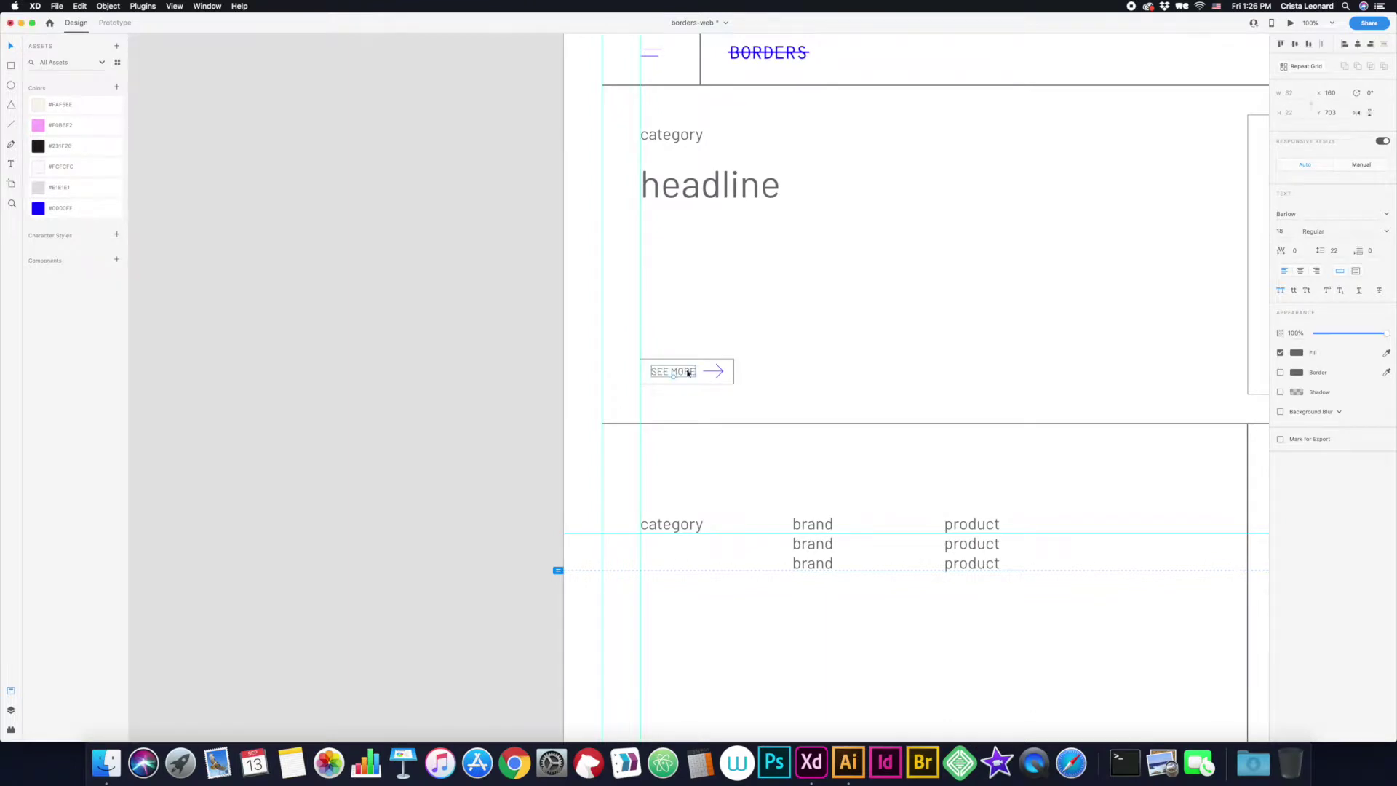
key("Escape")
key("super+minus")
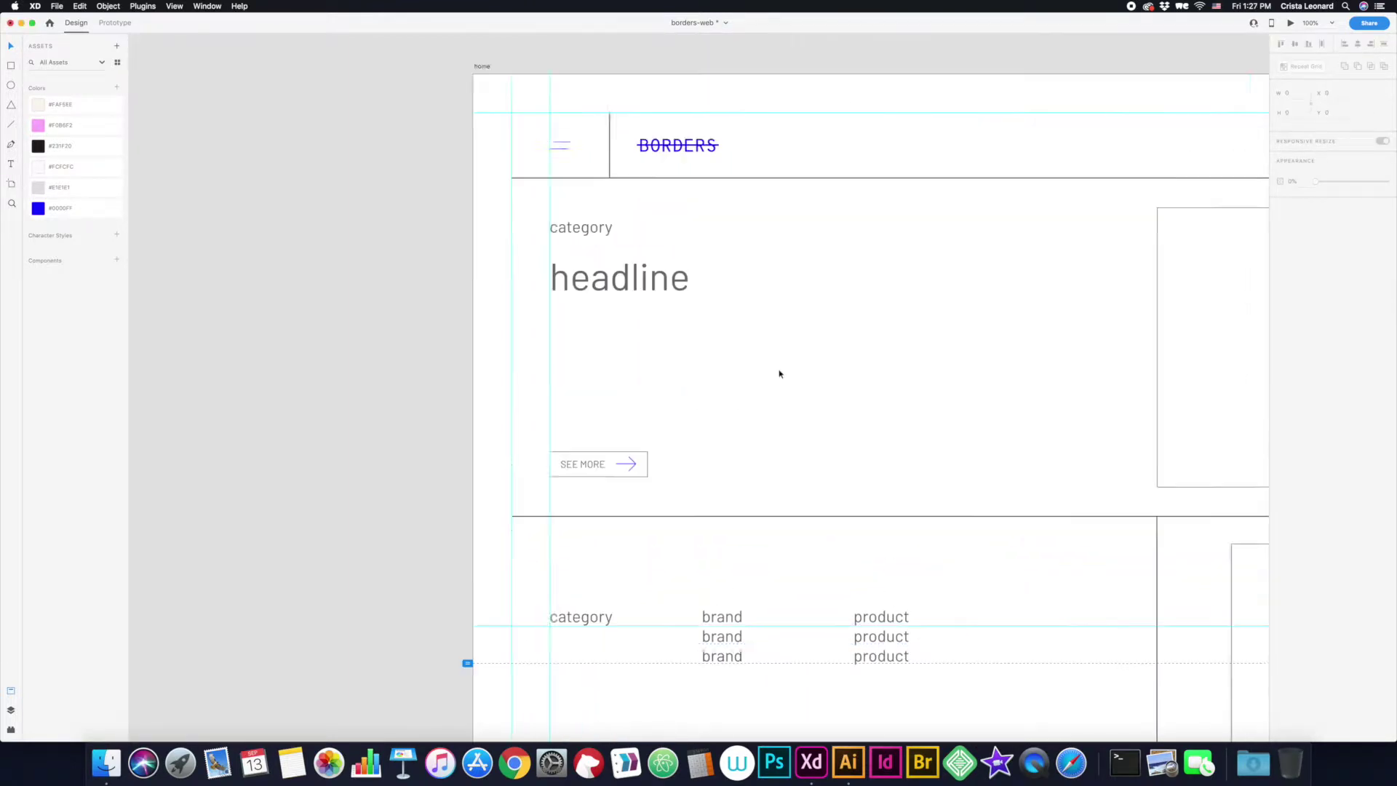
key("super+minus")
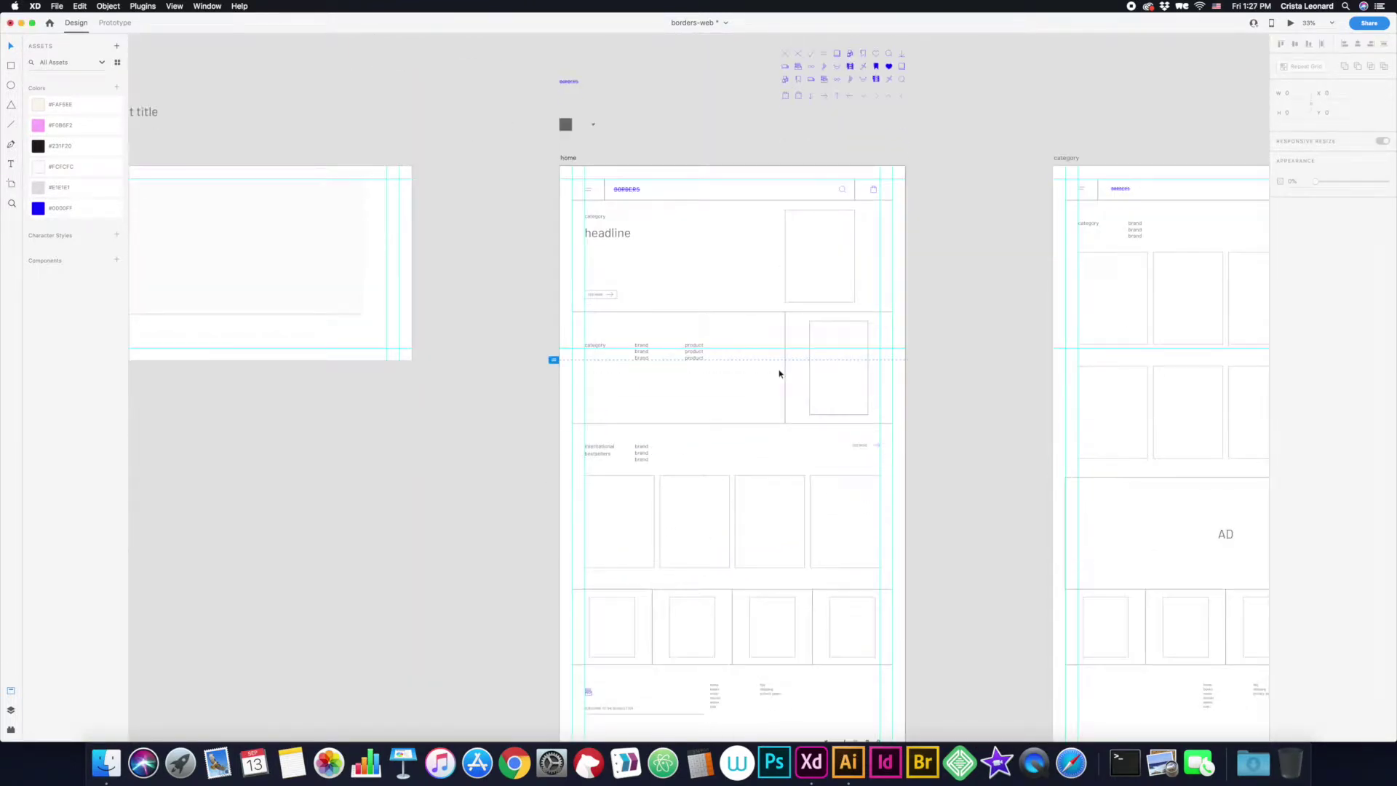
scroll(745, 433, "down", 3)
- Retitle the bestsellers heading 'beyond the borders' without the colon and shift the brand list right
scroll(531, 363, "up", 10)
double_click(531, 363)
type("beyond the")
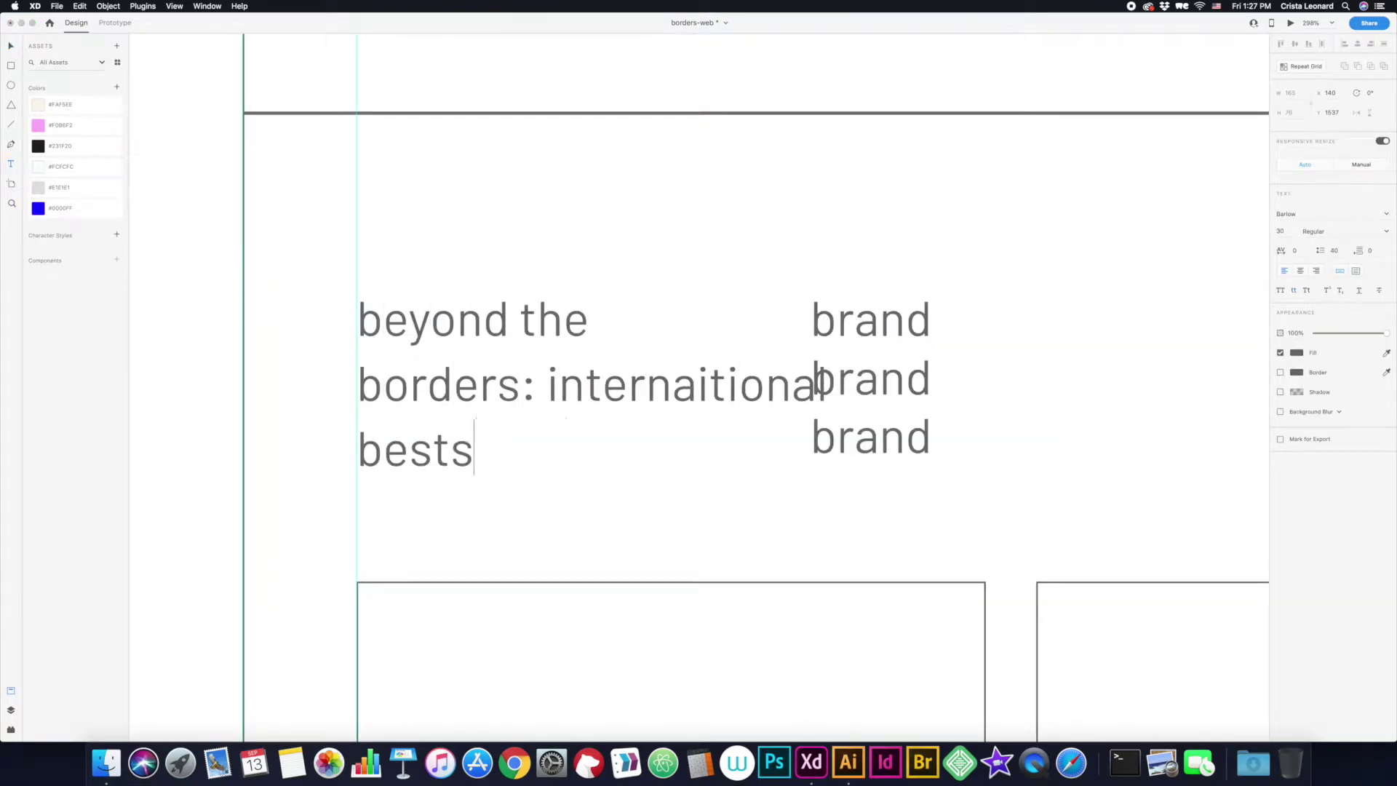
key("Escape")
key("super+minus")
key("super+minus")
key("super+minus")
left_click_drag(746, 387, 802, 388)
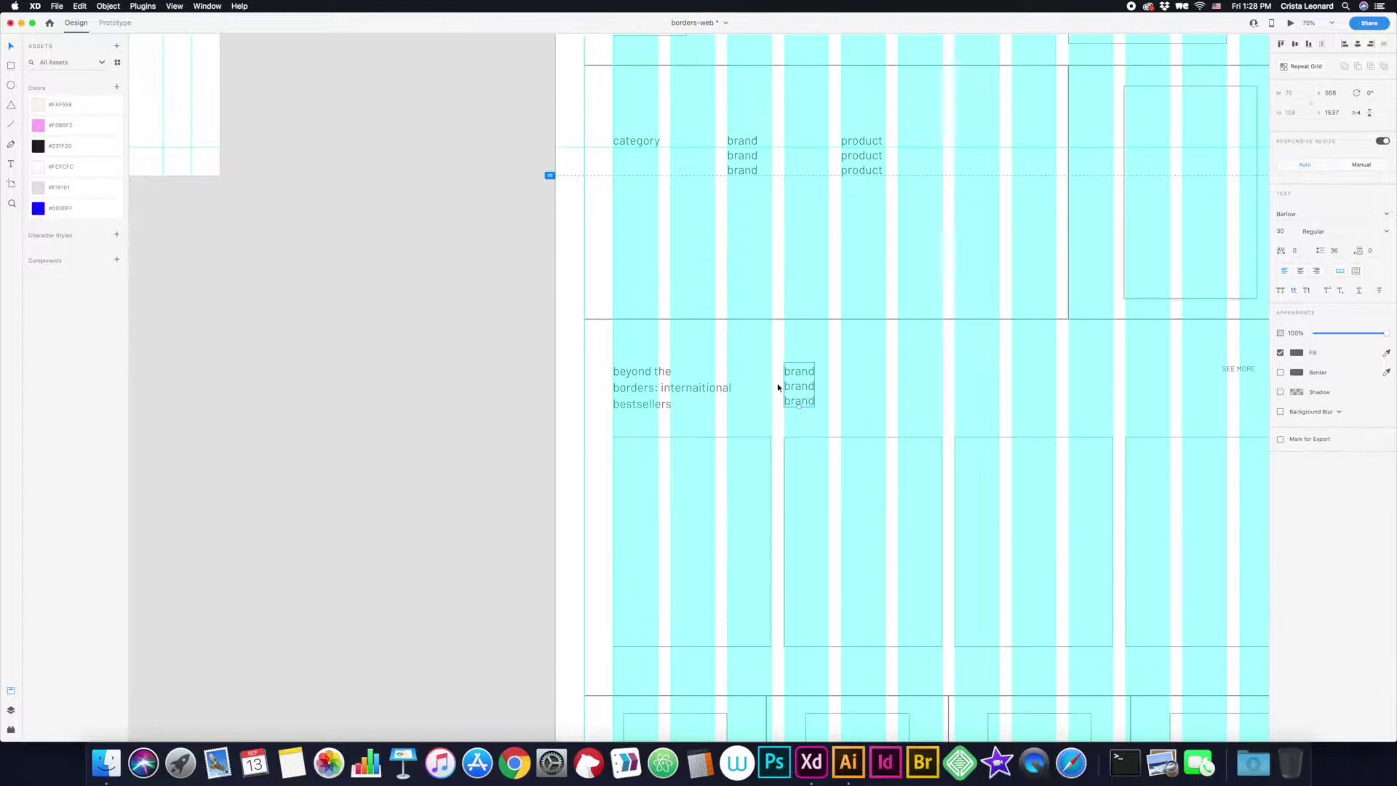
scroll(778, 387, "right", 3)
double_click(547, 389)
key("BackSpace")
key("BackSpace")
type("—")
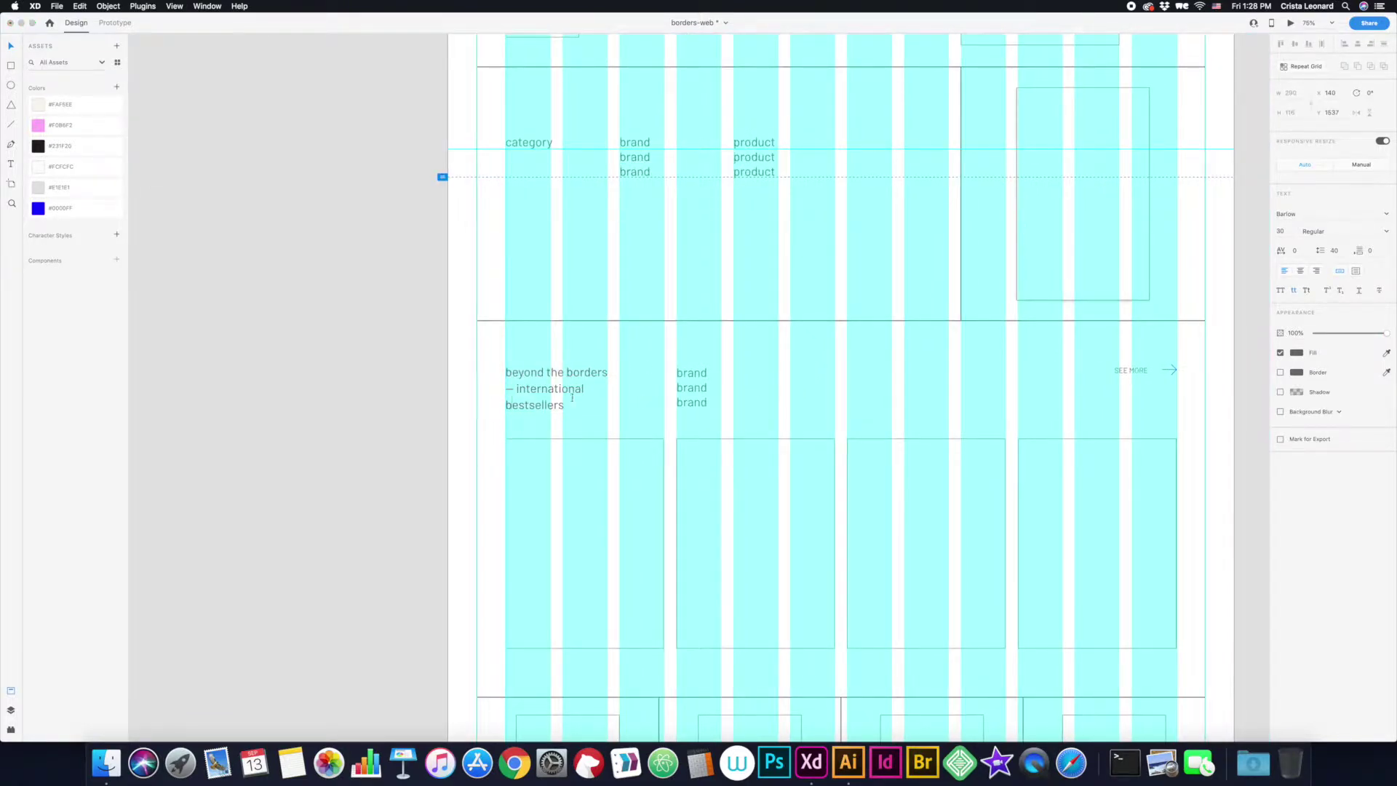
- Move the second section's brand and product text one grid column right
scroll(643, 224, "up", 3)
left_click_drag(642, 224, 700, 224)
left_click_drag(741, 224, 798, 224)
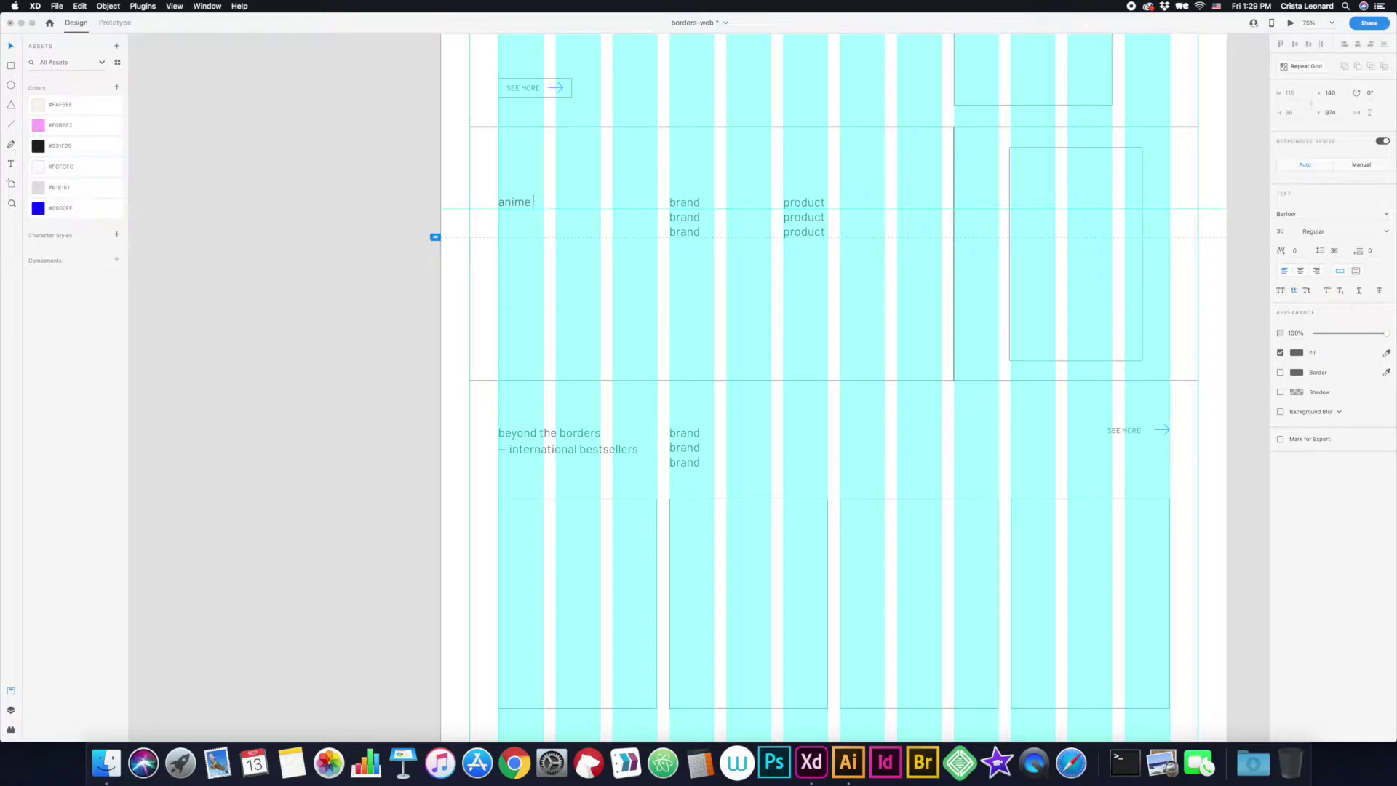
scroll(451, 280, "up", 3)
key("super+minus")
key("super+minus")
- Select the category page's small icon and lower the category and headline block slightly
left_click(811, 99)
scroll(811, 98, "right", 3)
left_click(994, 221)
left_click_drag(521, 243, 521, 260)
key("Escape")
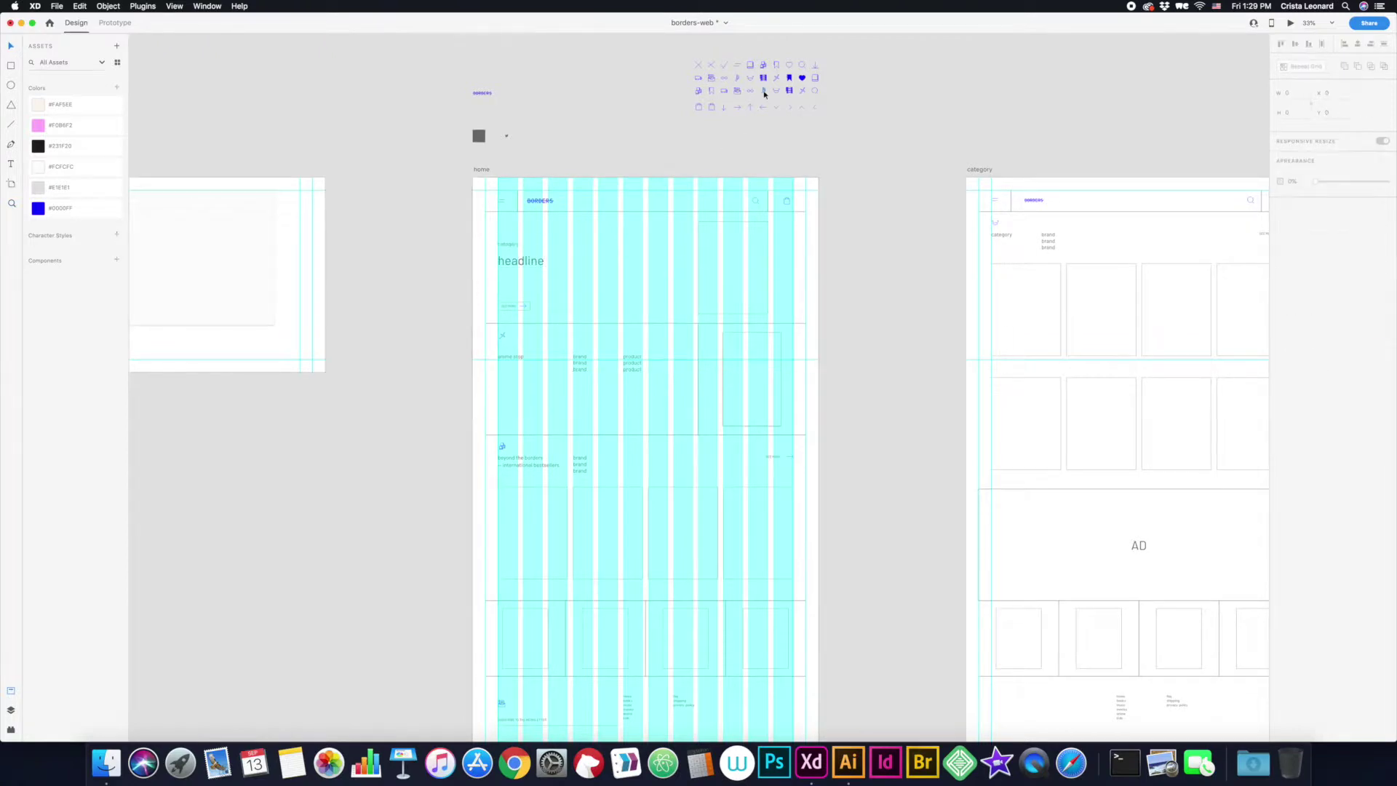
- Place an icon just above the category label and raise the category and headline text
left_click_drag(751, 69, 512, 240)
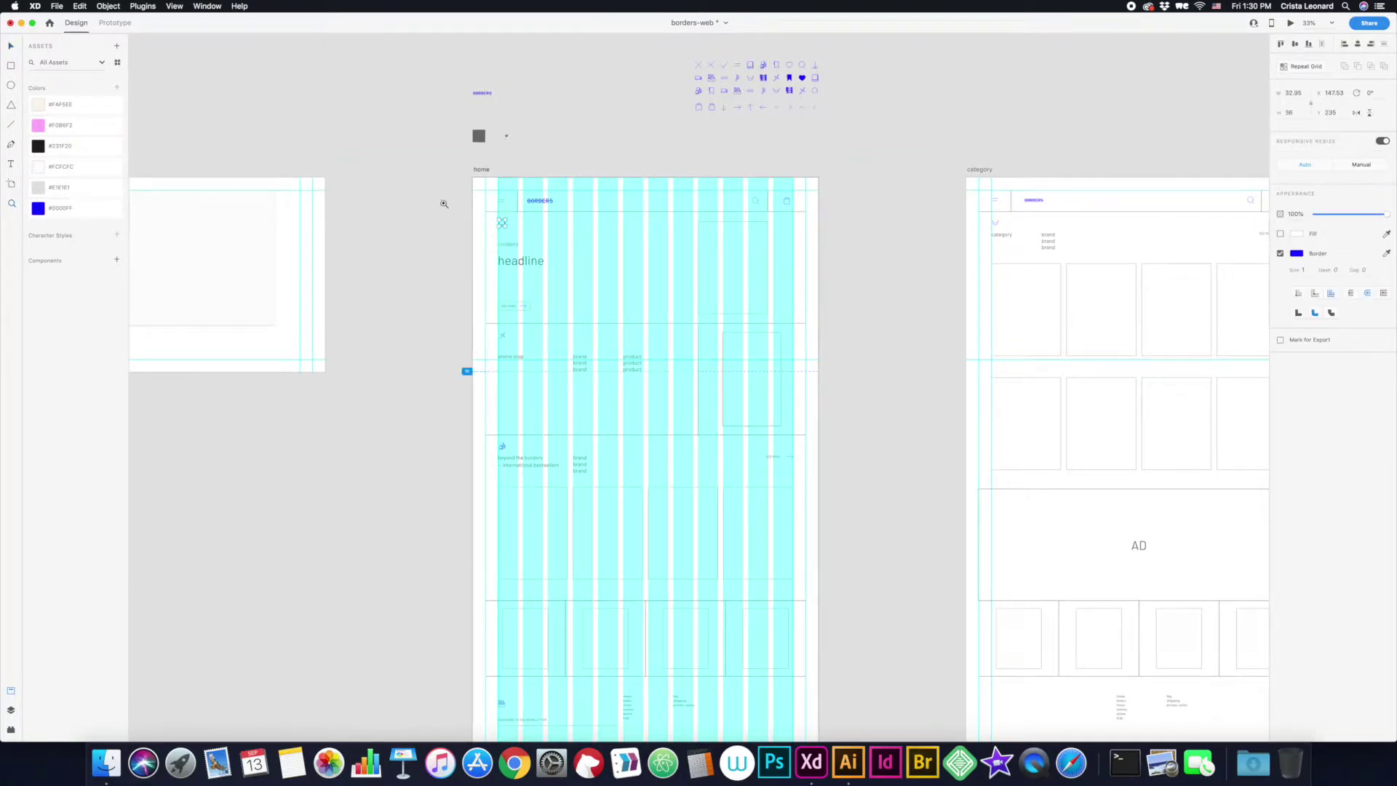
scroll(513, 240, "up", 5)
left_click_drag(515, 175, 511, 191)
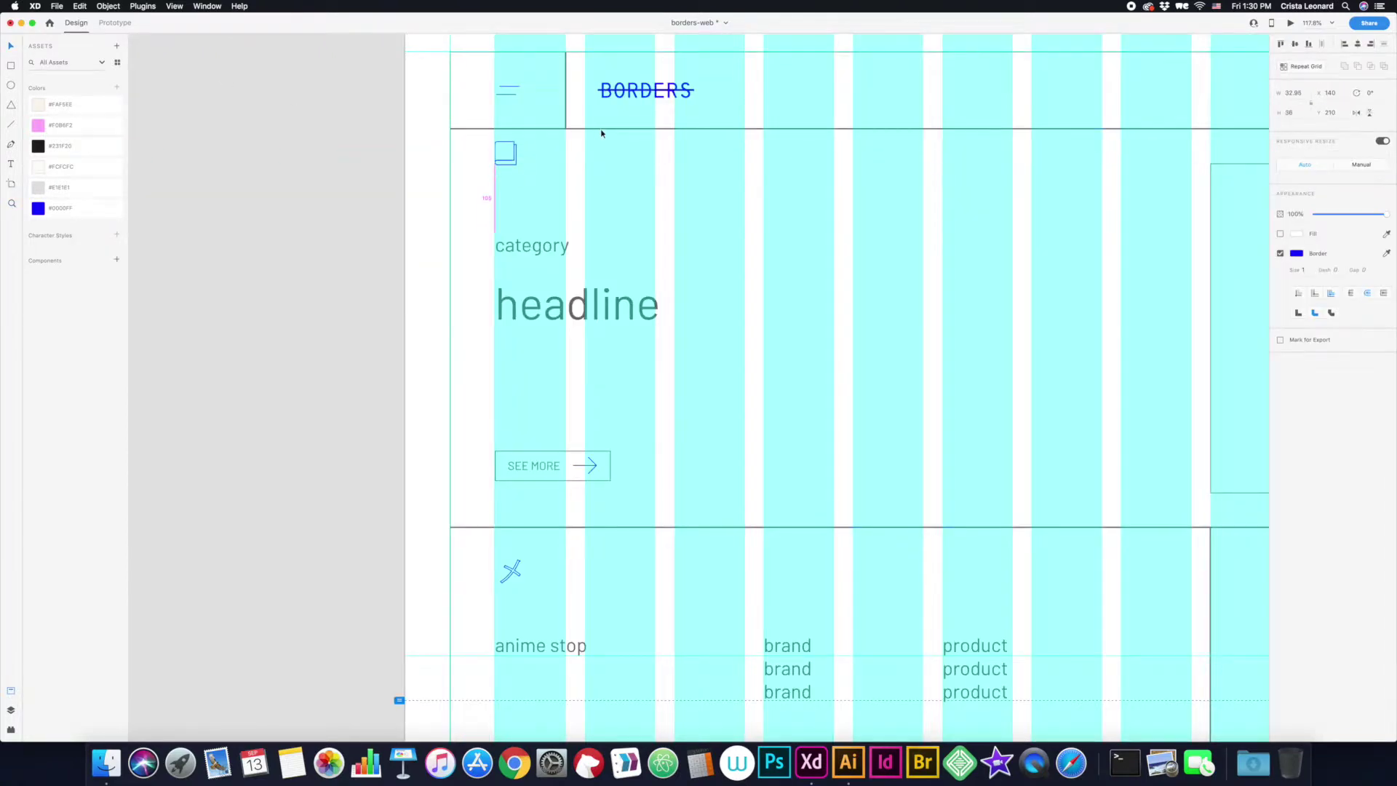
left_click_drag(574, 306, 575, 277)
scroll(655, 126, "down", 10)
scroll(573, 303, "up", 5)
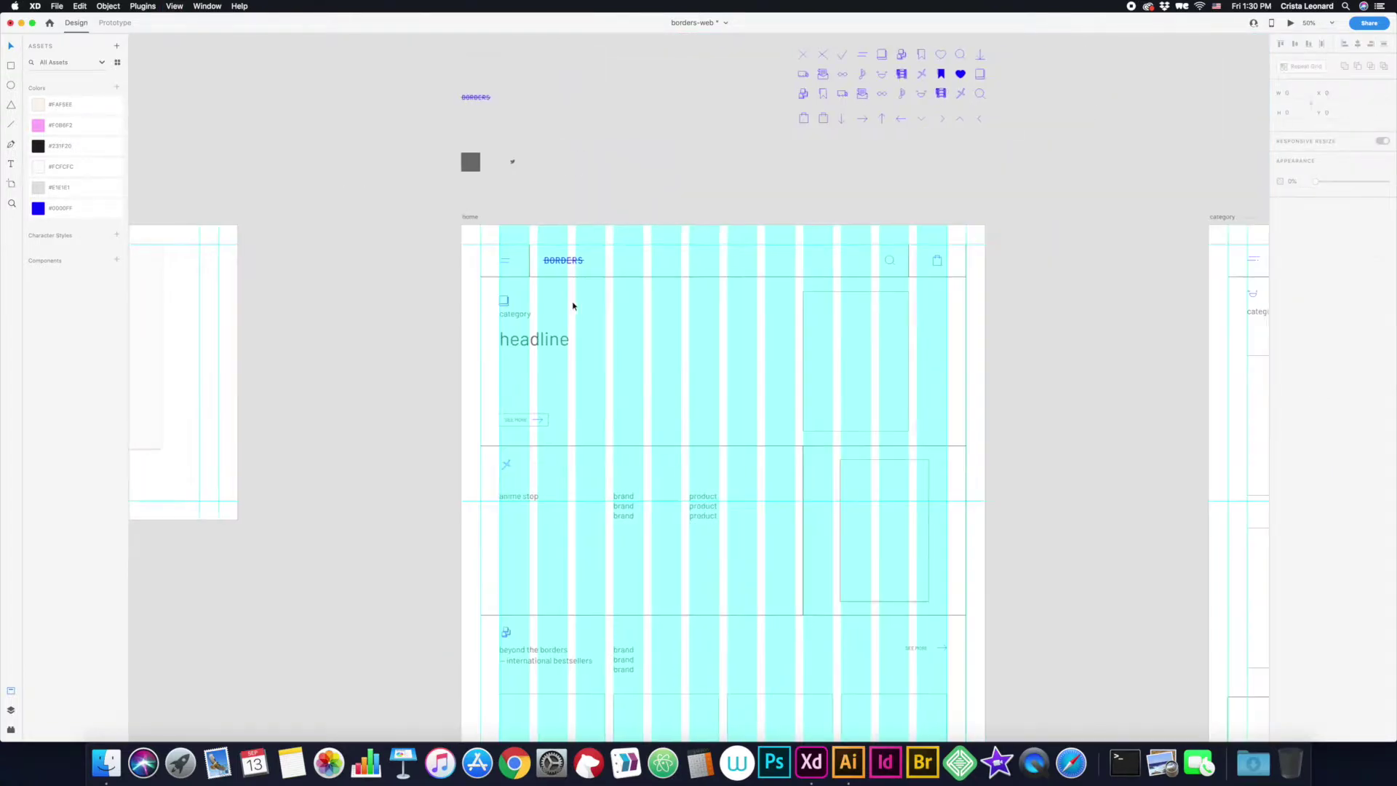
- Move the cross icon onto the section line and nudge it into position
left_click_drag(426, 332, 502, 385)
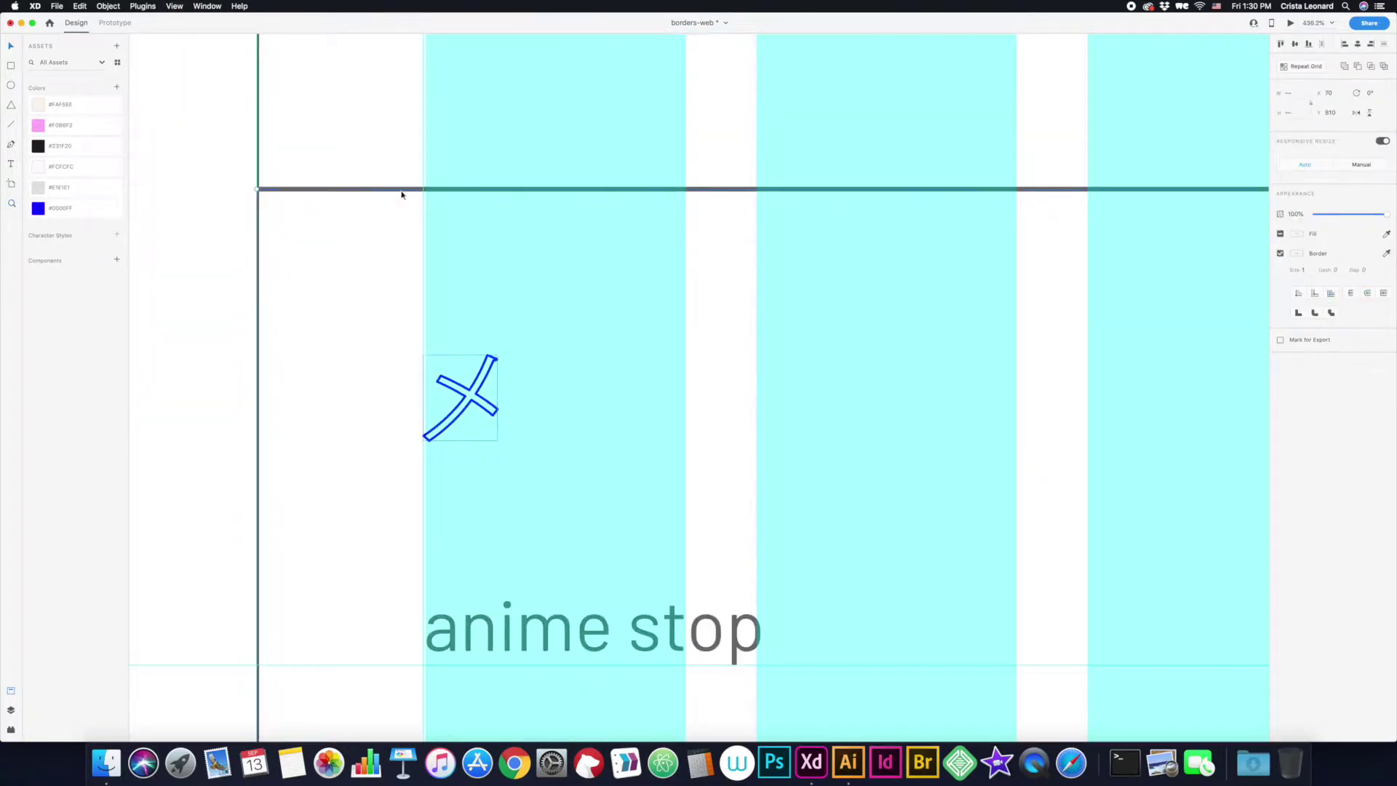
key("shift+Up")
key("shift+Up")
key("shift+Up")
key("shift+Down")
key("shift+Down")
key("shift+Down")
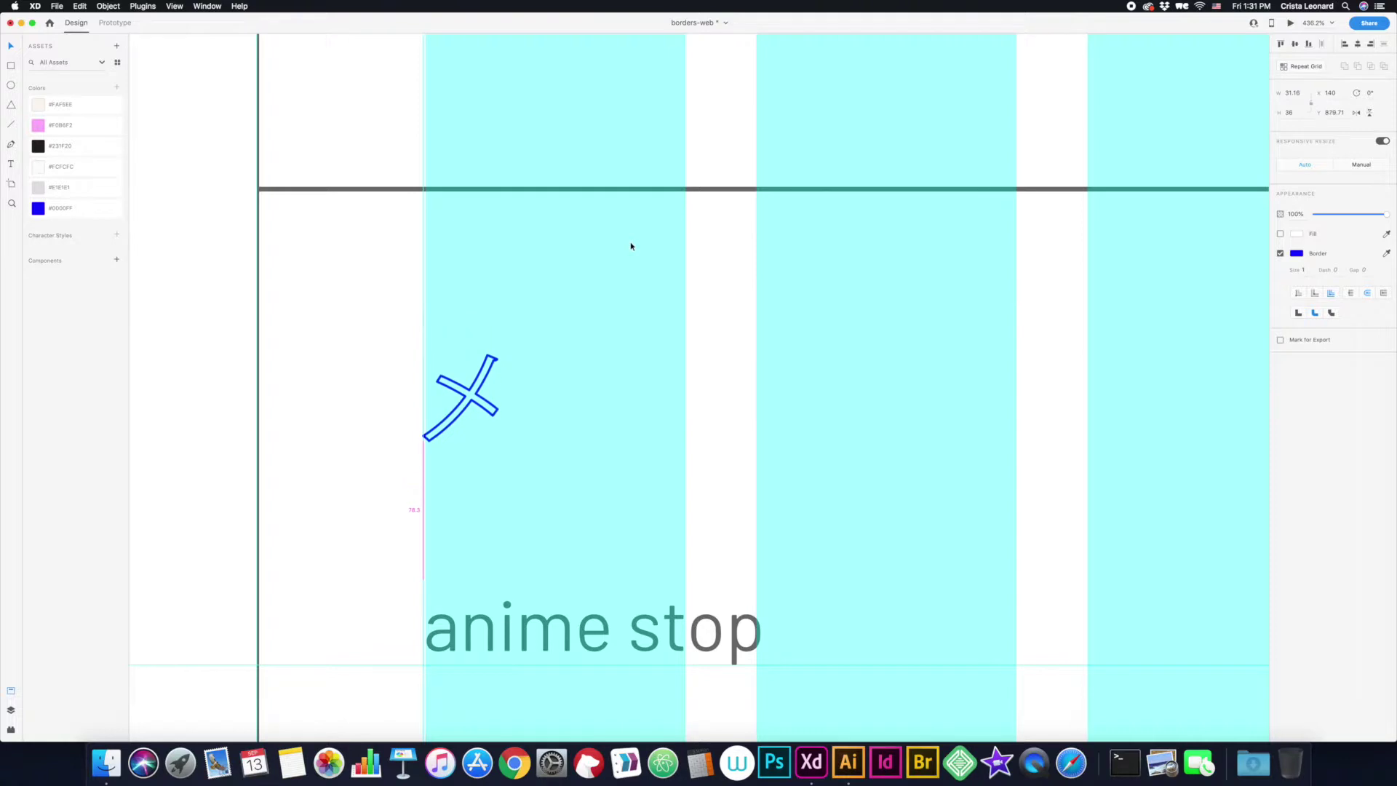
key("shift+Up")
key("shift+Up")
key("shift+Up")
key("Escape")
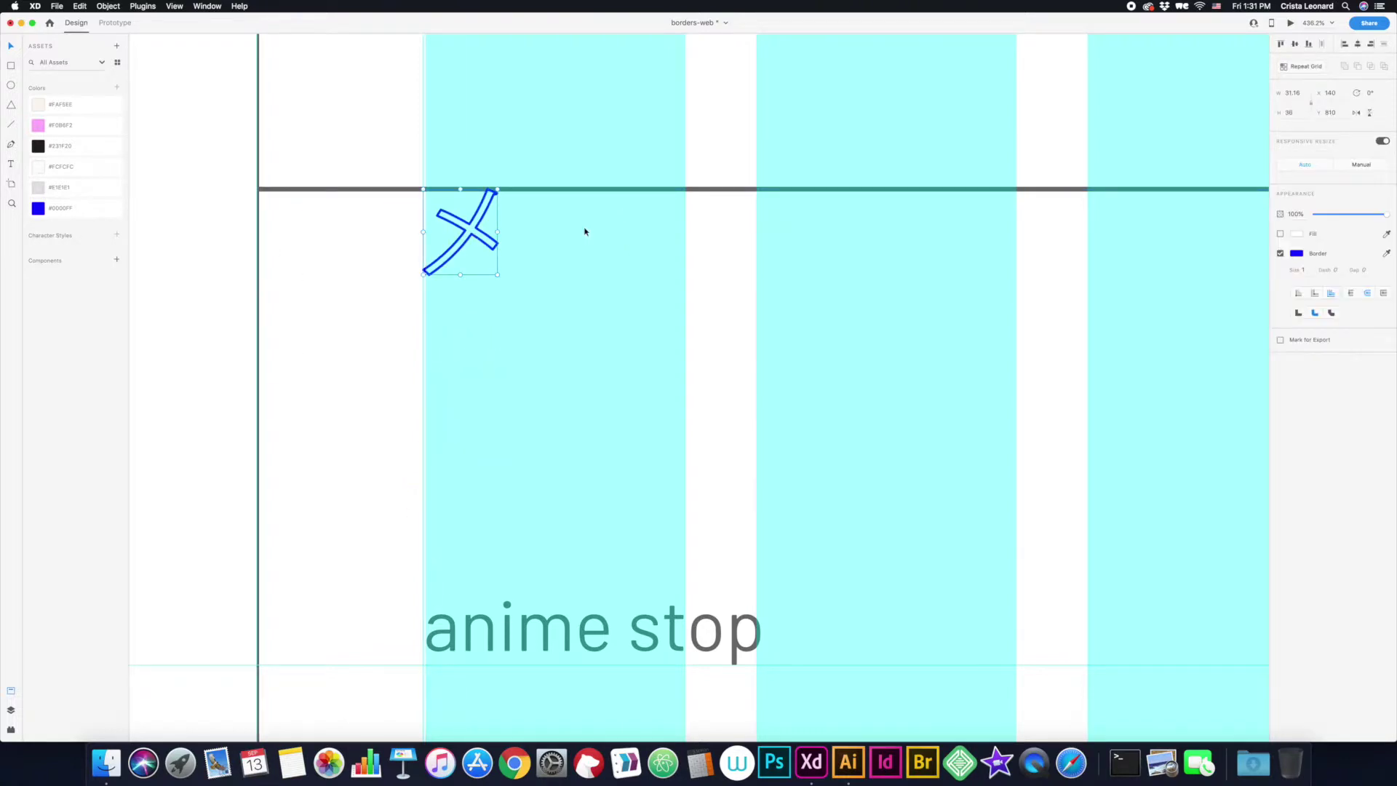
key("shift+Down")
key("shift+Down")
key("shift+Down")
scroll(825, 434, "down", 10)
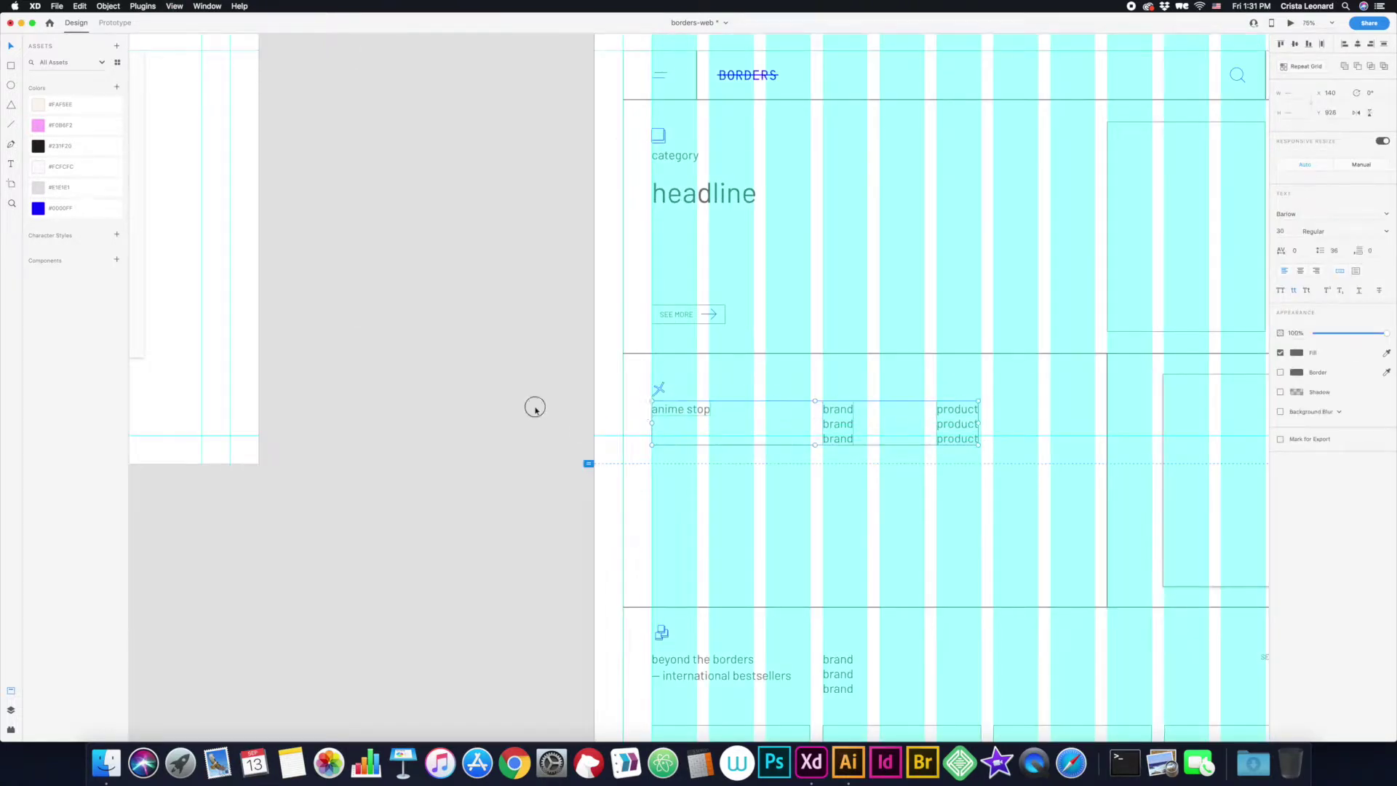
scroll(670, 393, "down", 3)
- Start retyping the first bestsellers brand line as author/book name
left_click(489, 479)
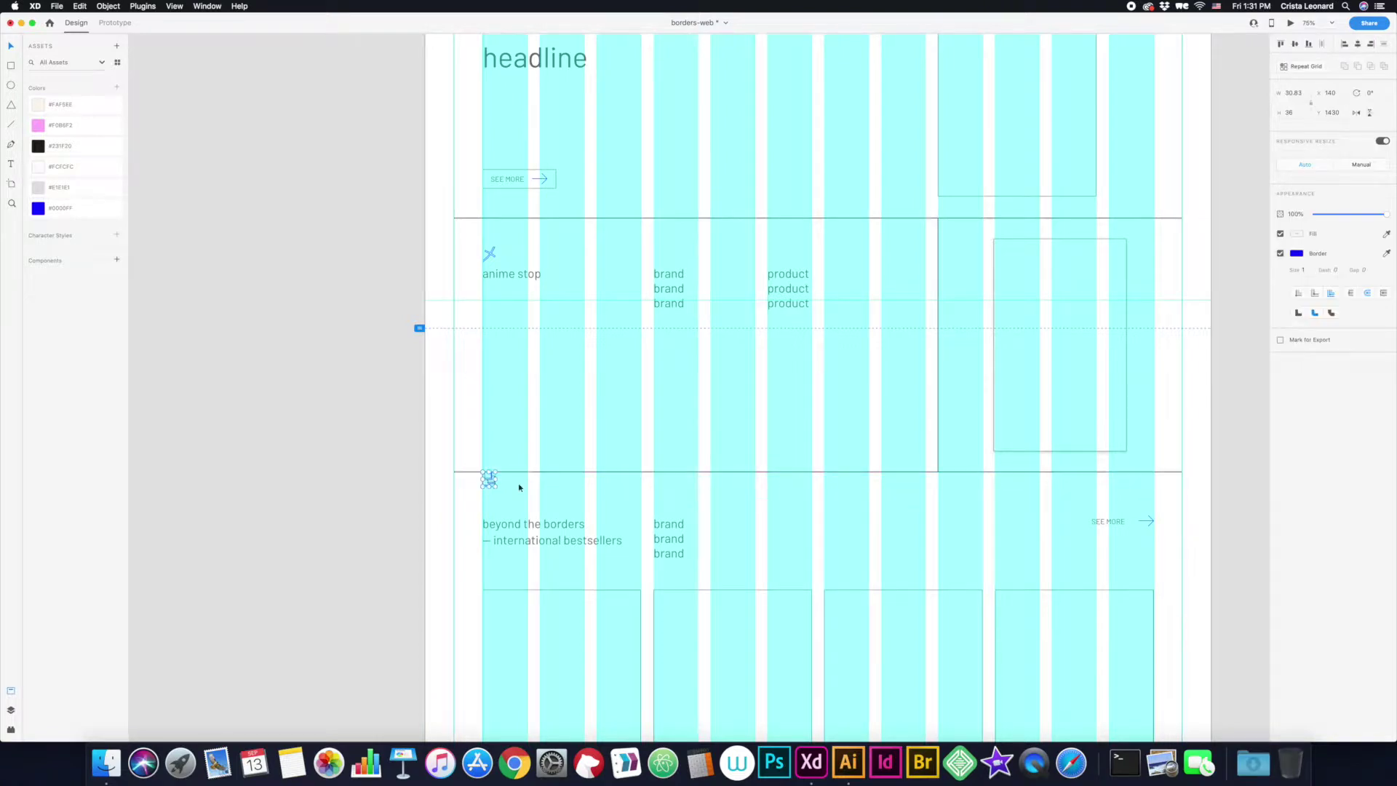
left_click(532, 530)
left_click(667, 535)
scroll(667, 535, "right", 3)
scroll(549, 556, "down", 4)
scroll(549, 557, "up", 2)
double_click(569, 401)
type("author/b name")
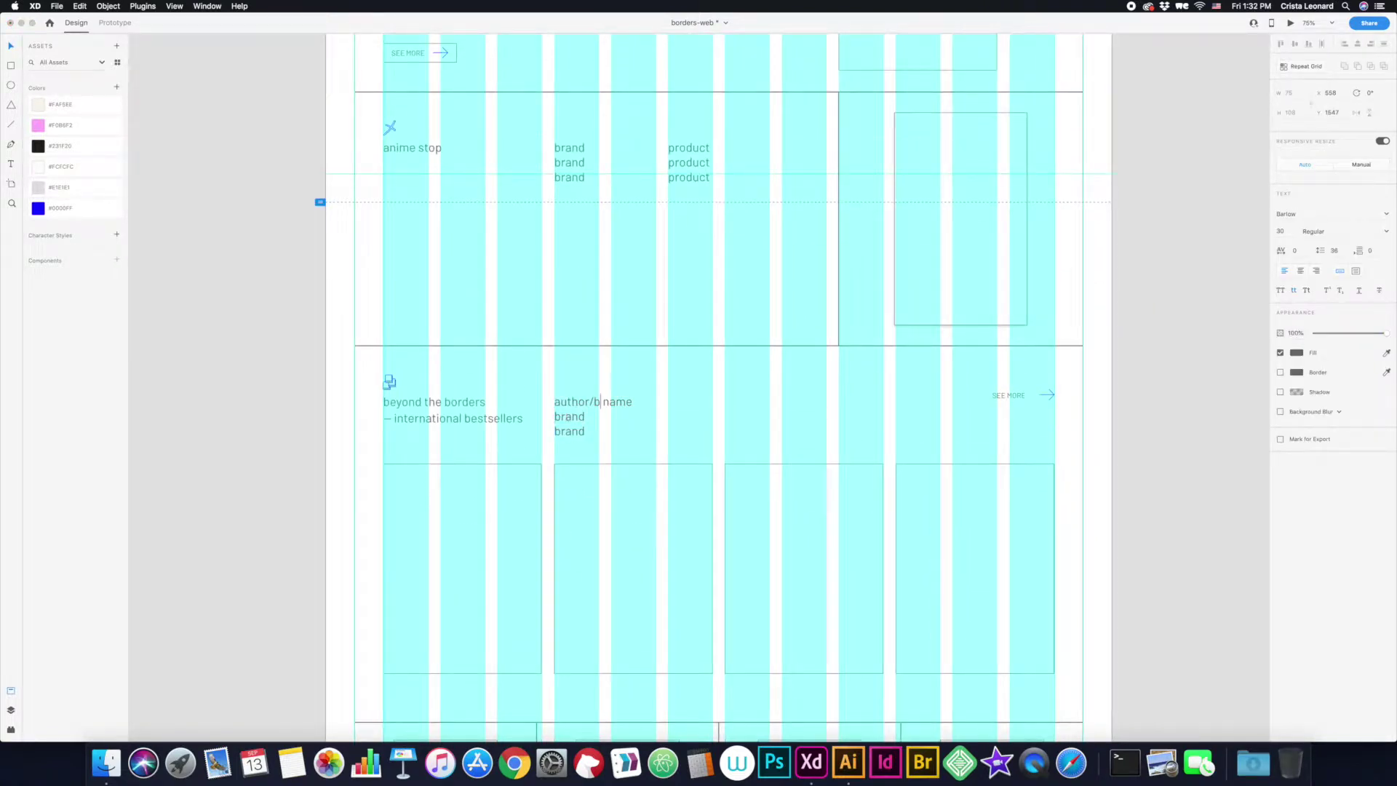
- Turn the author/book name line into a Repeat Grid with three rows
scroll(657, 383, "up", 2)
key("Escape")
key("ctrl+r")
left_click_drag(603, 491, 605, 511)
key("ctrl+0")
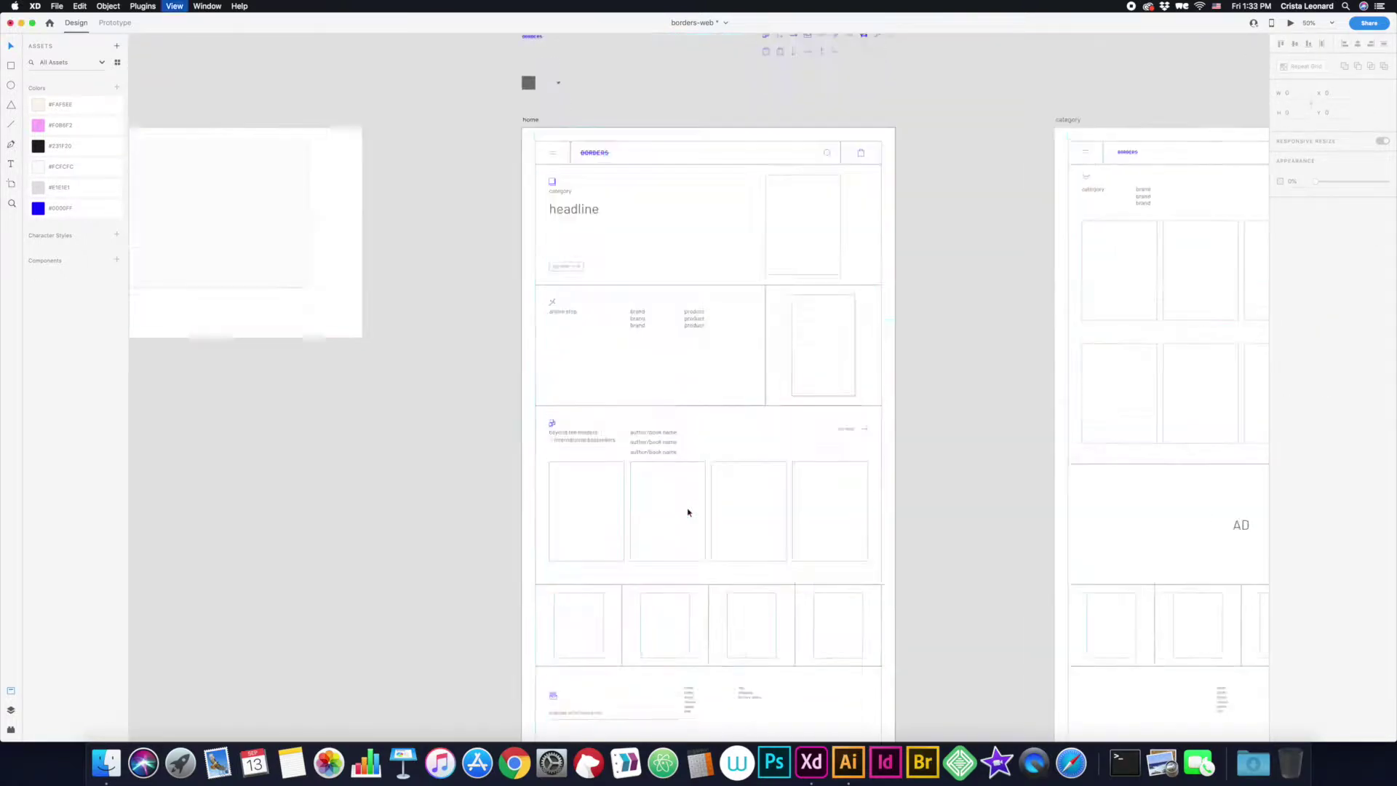
- Duplicate the bestsellers SEE MORE link
scroll(892, 493, "up", 3)
left_click_drag(940, 440, 926, 465)
left_click(915, 451)
scroll(1008, 468, "down", 2)
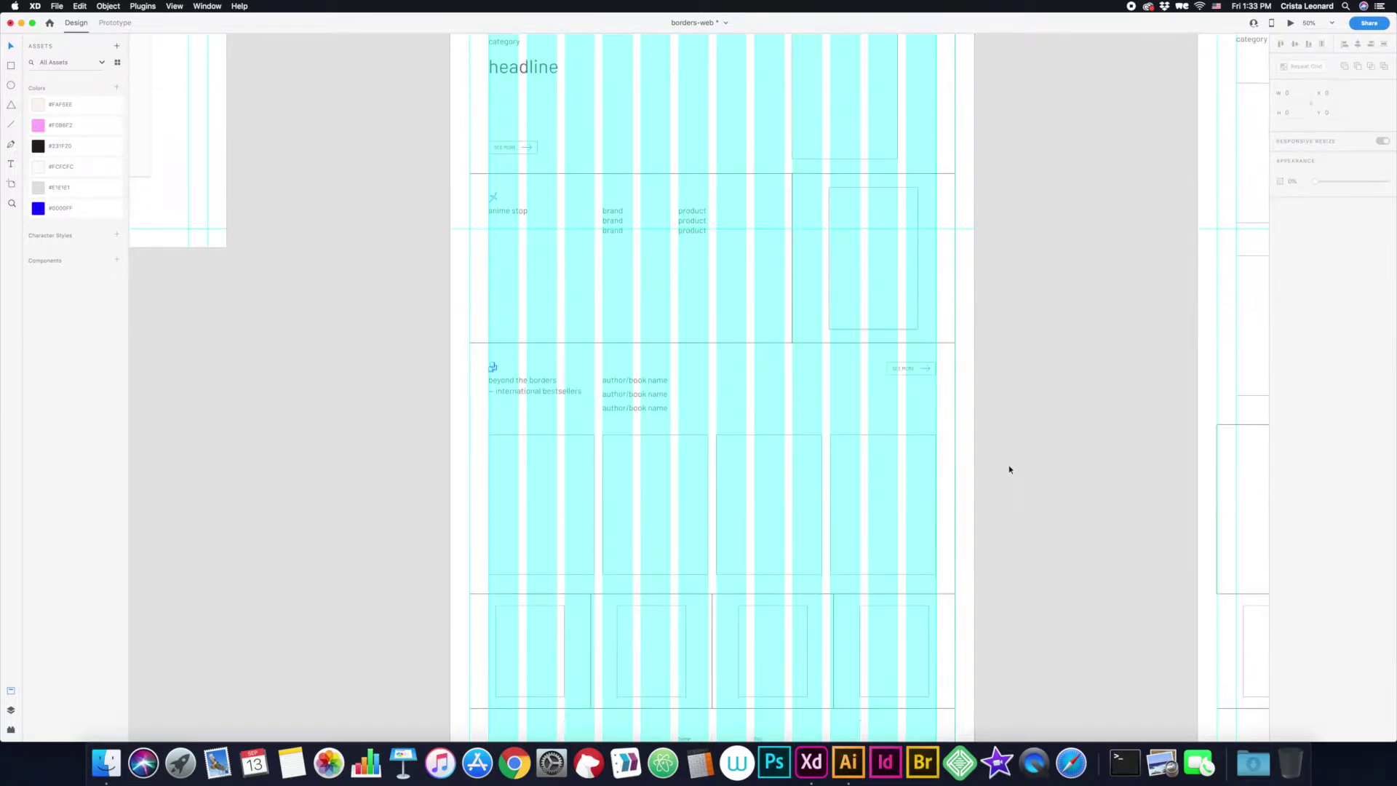
scroll(992, 396, "down", 3)
left_click(992, 396)
- Select the category label text on the category page
scroll(800, 415, "down", 4)
scroll(577, 429, "up", 10)
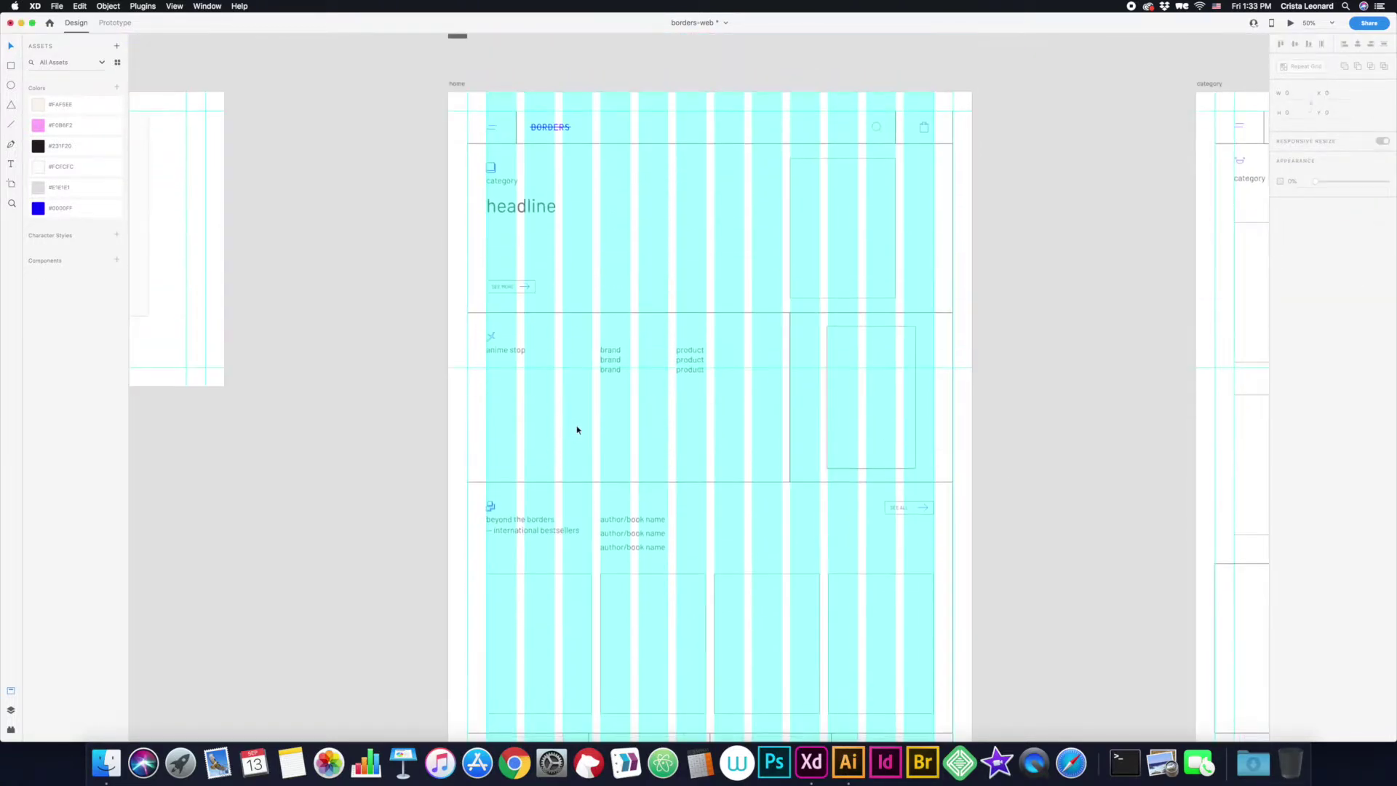
scroll(543, 275, "right", 3)
left_click_drag(362, 254, 478, 253)
scroll(515, 287, "right", 3)
scroll(514, 286, "right", 4)
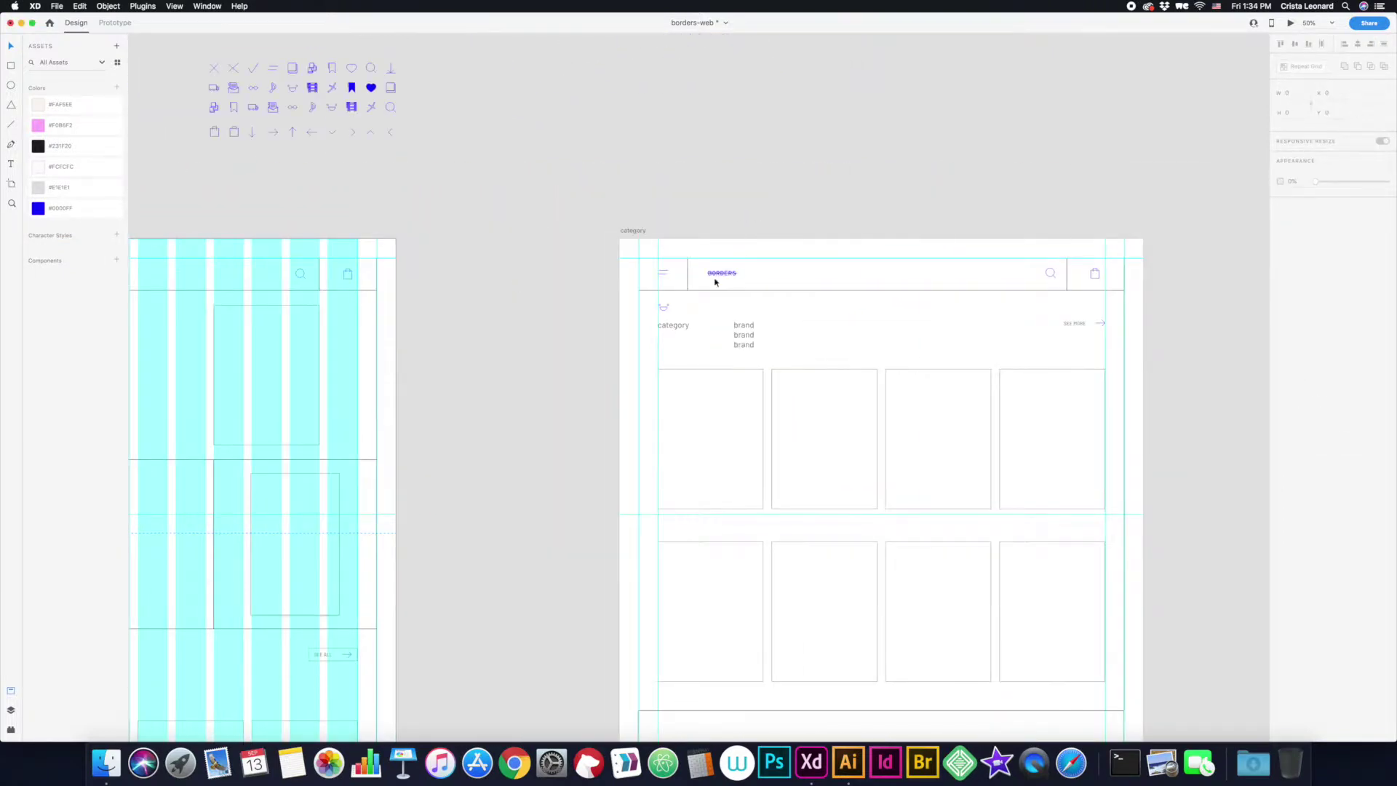
- Paste the home page's BORDERS logo into the category page header
key("super+minus")
left_click(544, 335)
left_click(662, 324)
key("super+v")
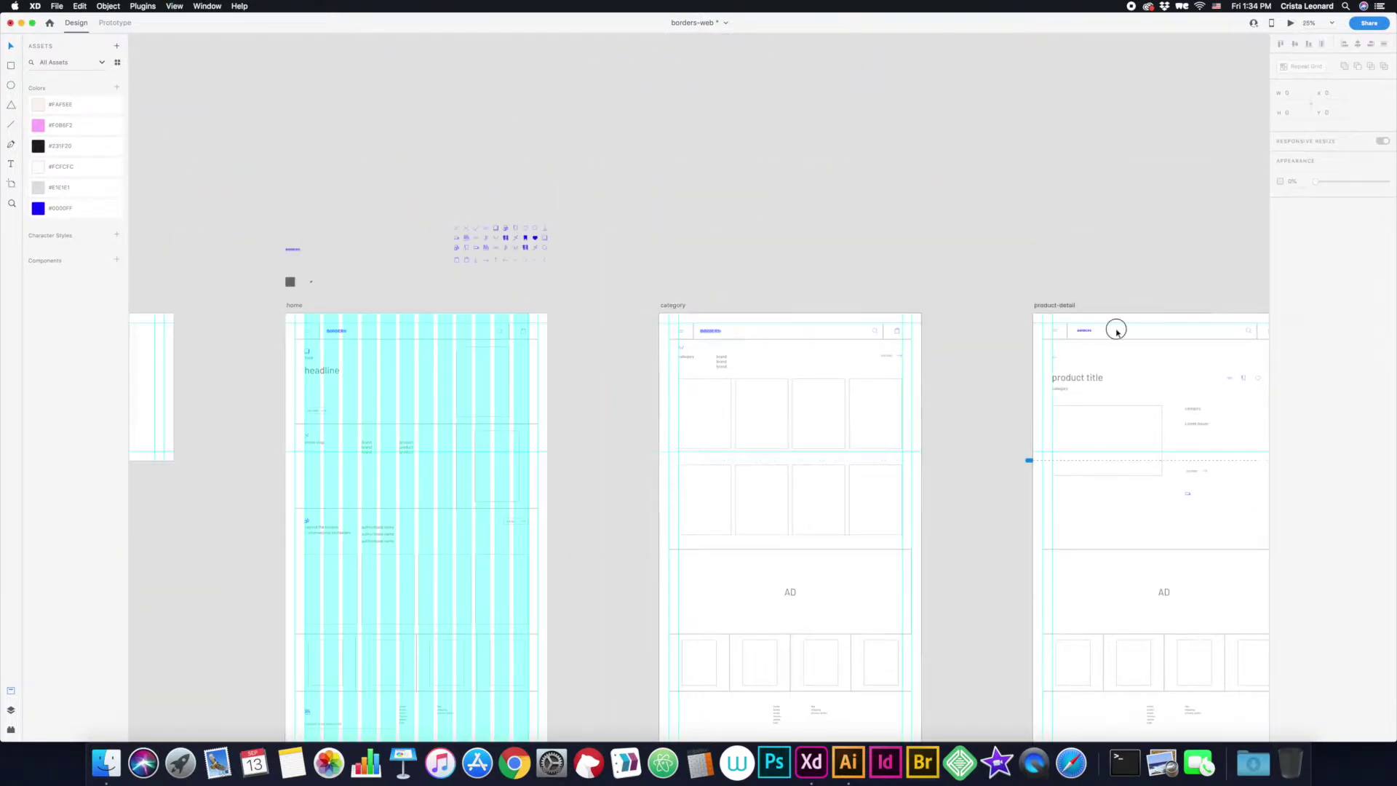
scroll(1117, 325, "right", 3)
scroll(950, 349, "left", 4)
scroll(951, 349, "up", 5)
scroll(786, 243, "down", 3)
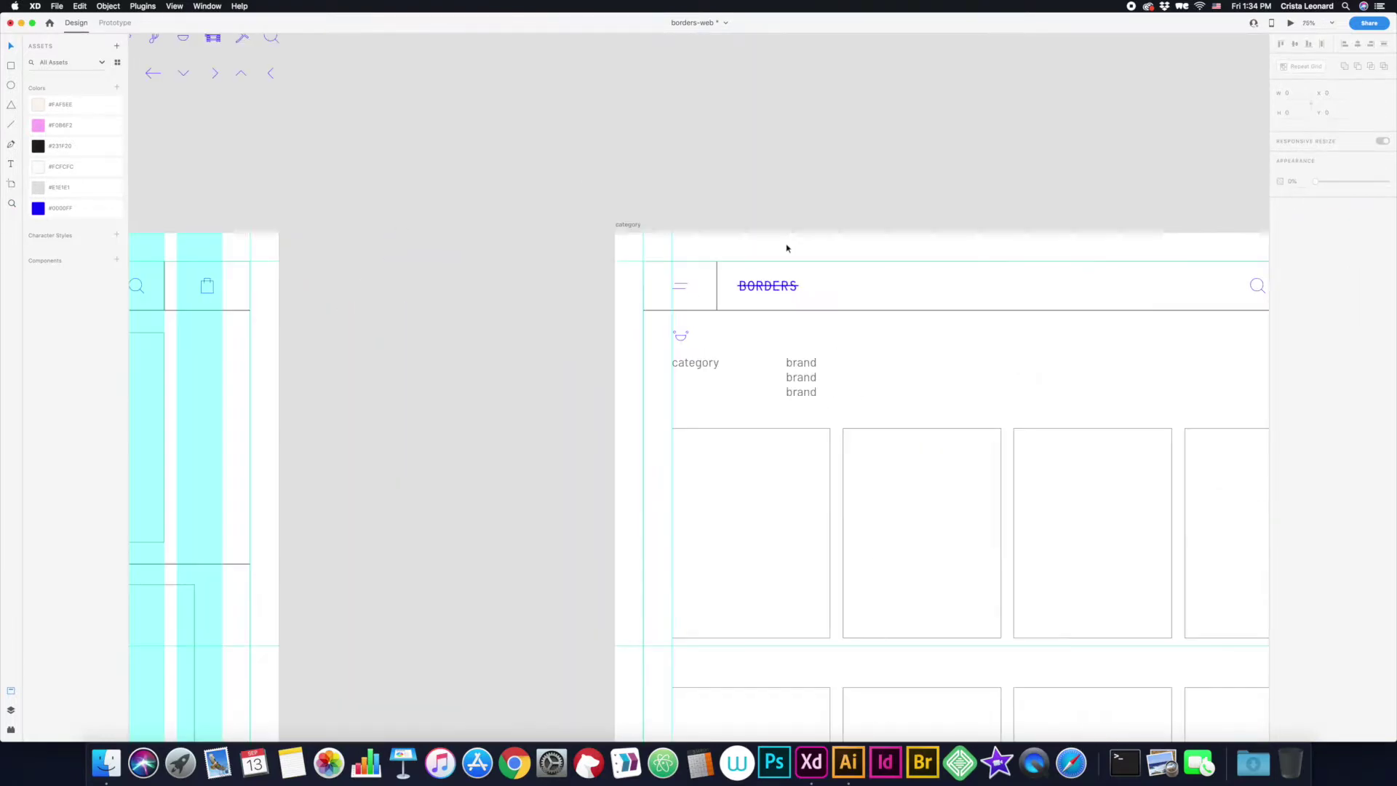
- Move the category page's brand list one grid column further right
left_click(679, 327)
left_click_drag(801, 379, 857, 378)
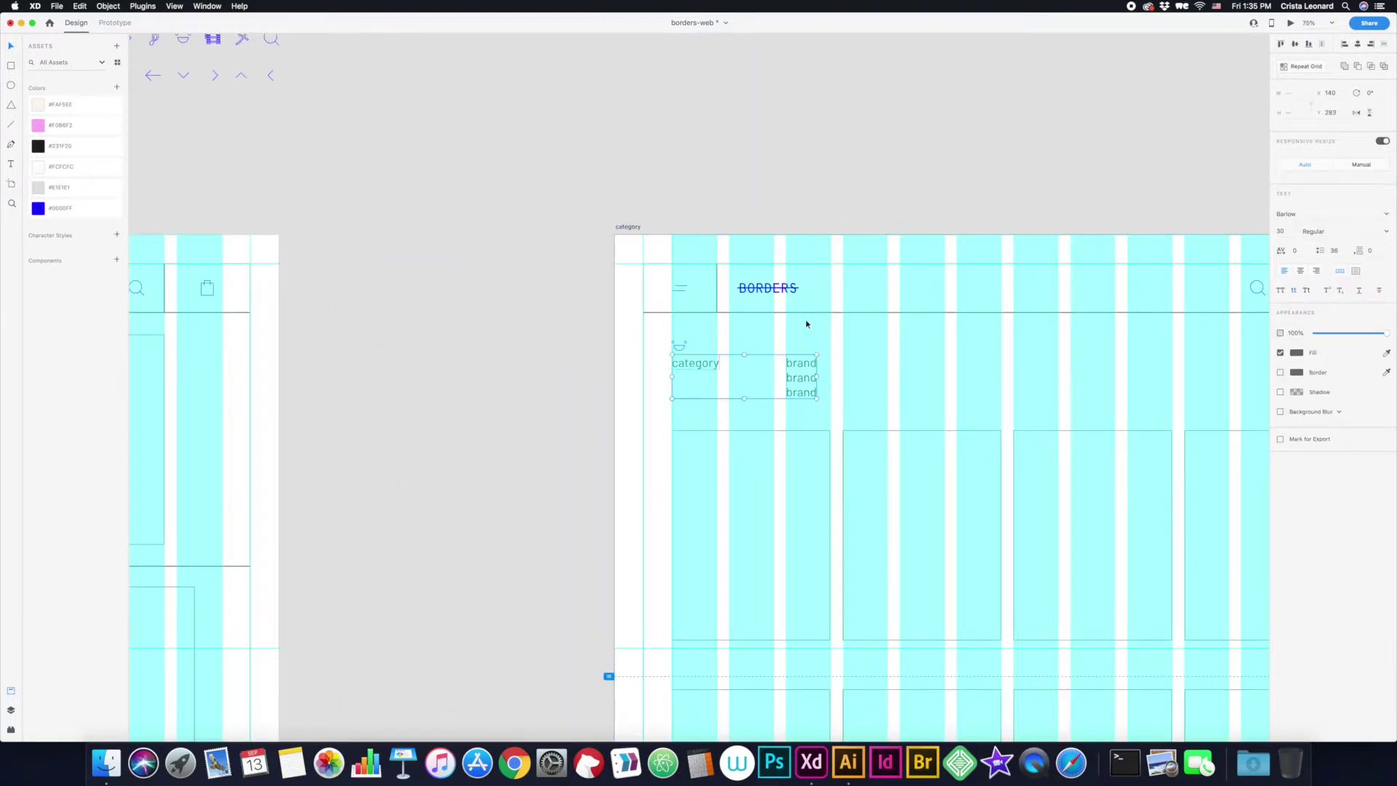
scroll(801, 331, "down", 2)
scroll(802, 331, "right", 5)
scroll(801, 331, "left", 3)
scroll(567, 349, "left", 10)
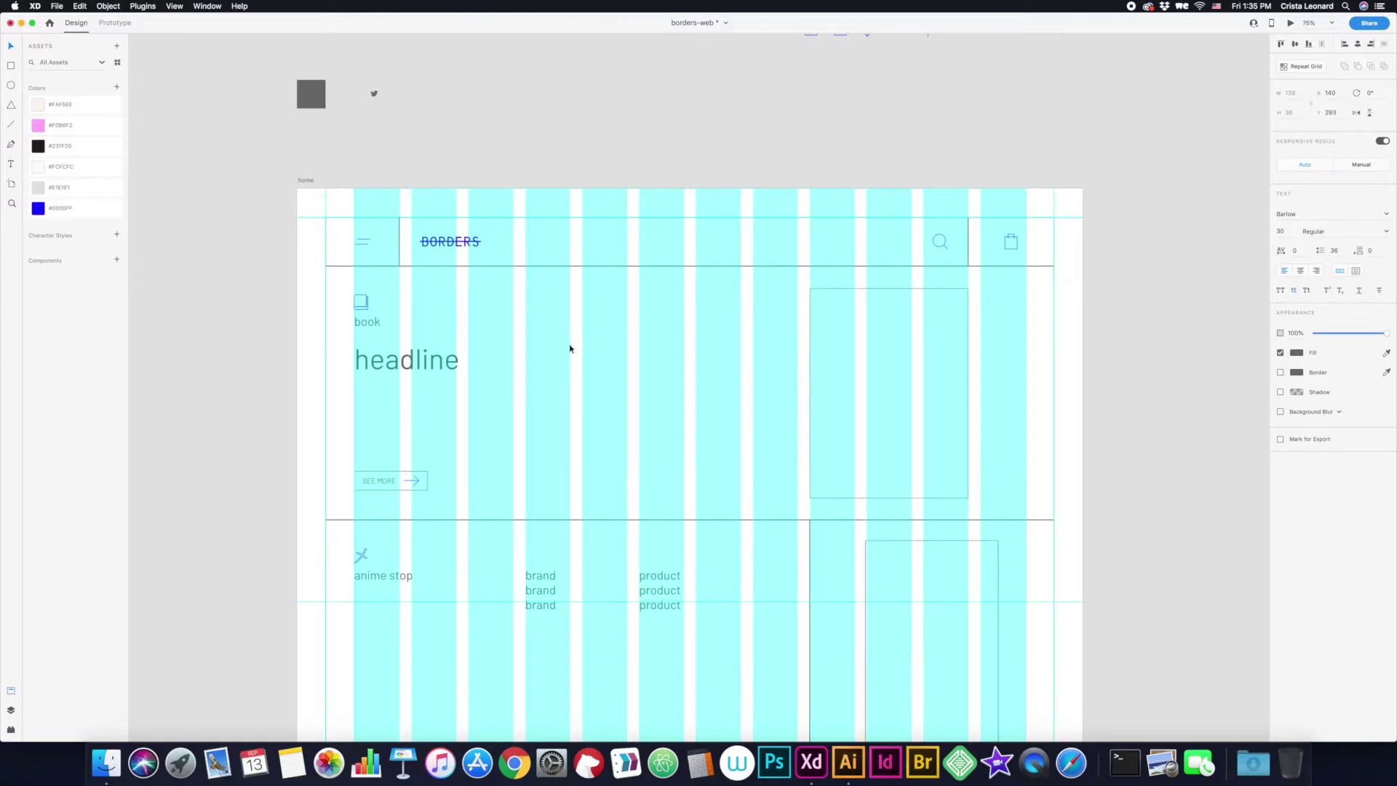
scroll(592, 355, "right", 15)
scroll(986, 349, "left", 8)
scroll(1024, 351, "down", 5)
key("Escape")
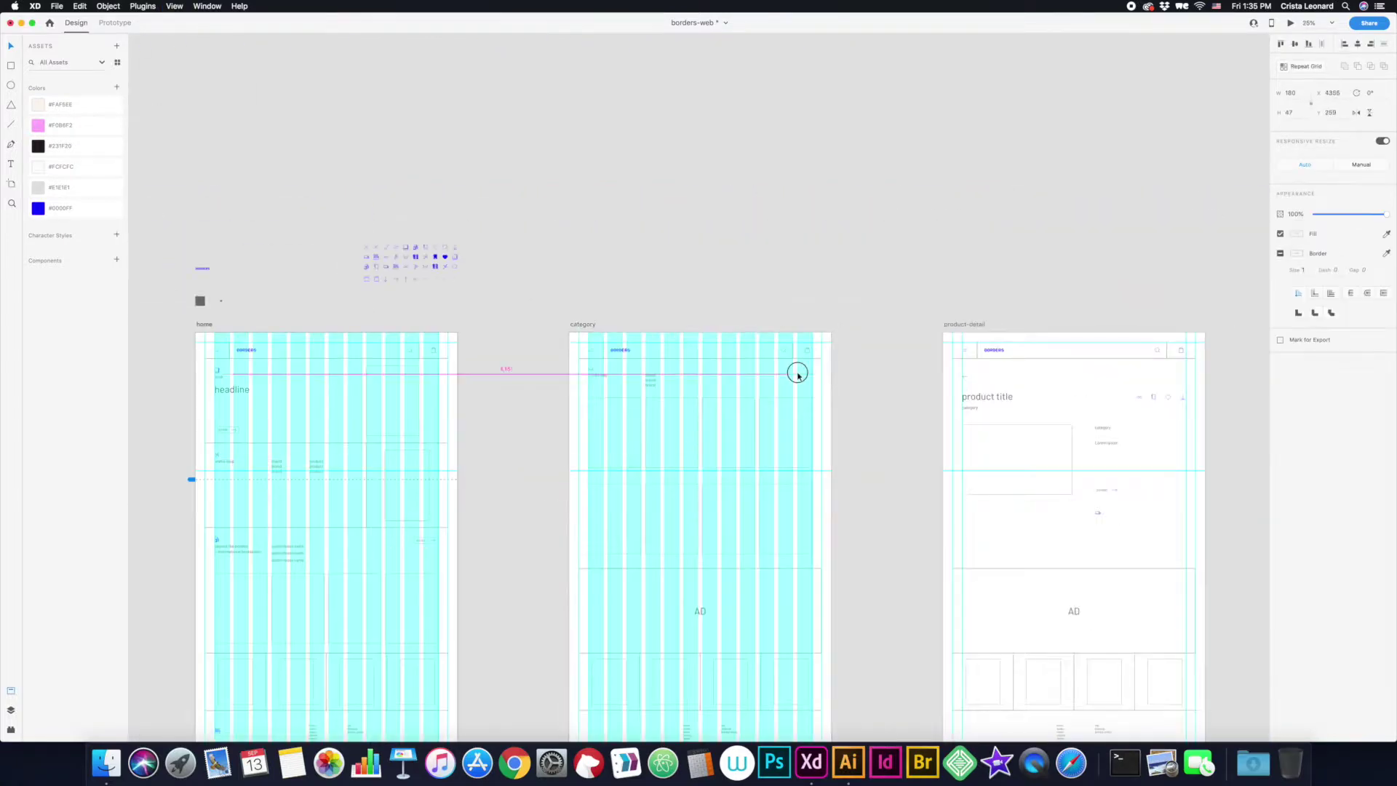
scroll(190, 629, "up", 5)
- Nudge the lower book-card row down and back into place
left_click(295, 500)
scroll(295, 499, "right", 10)
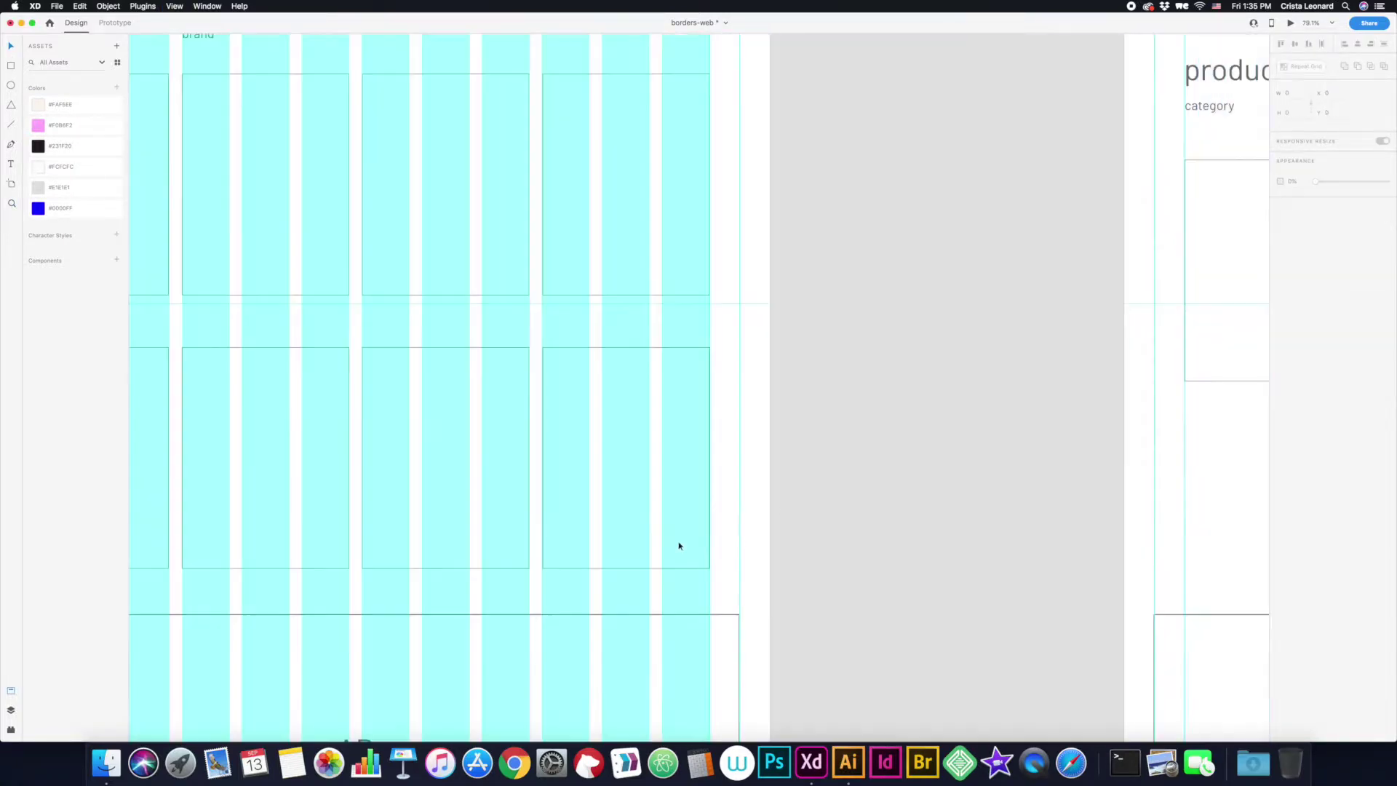
scroll(759, 566, "left", 10)
scroll(758, 566, "down", 2)
key("shift+Down")
key("shift+Down")
key("shift+Down")
key("shift+Up")
key("shift+Up")
key("shift+Up")
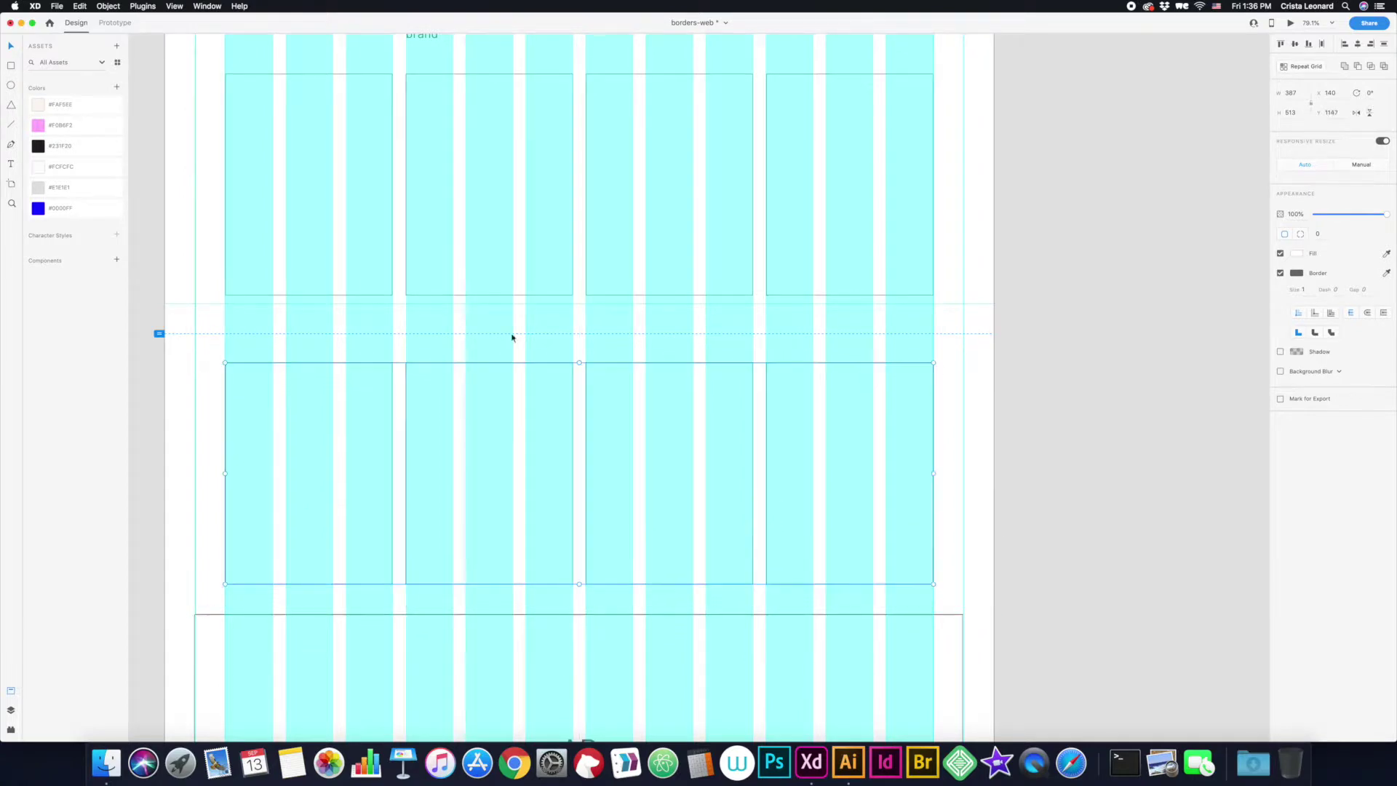
scroll(998, 227, "up", 2)
- Shift the upper card row, then paste the author/book name list over the category brand list
left_click(274, 254)
left_click(861, 320, "shift")
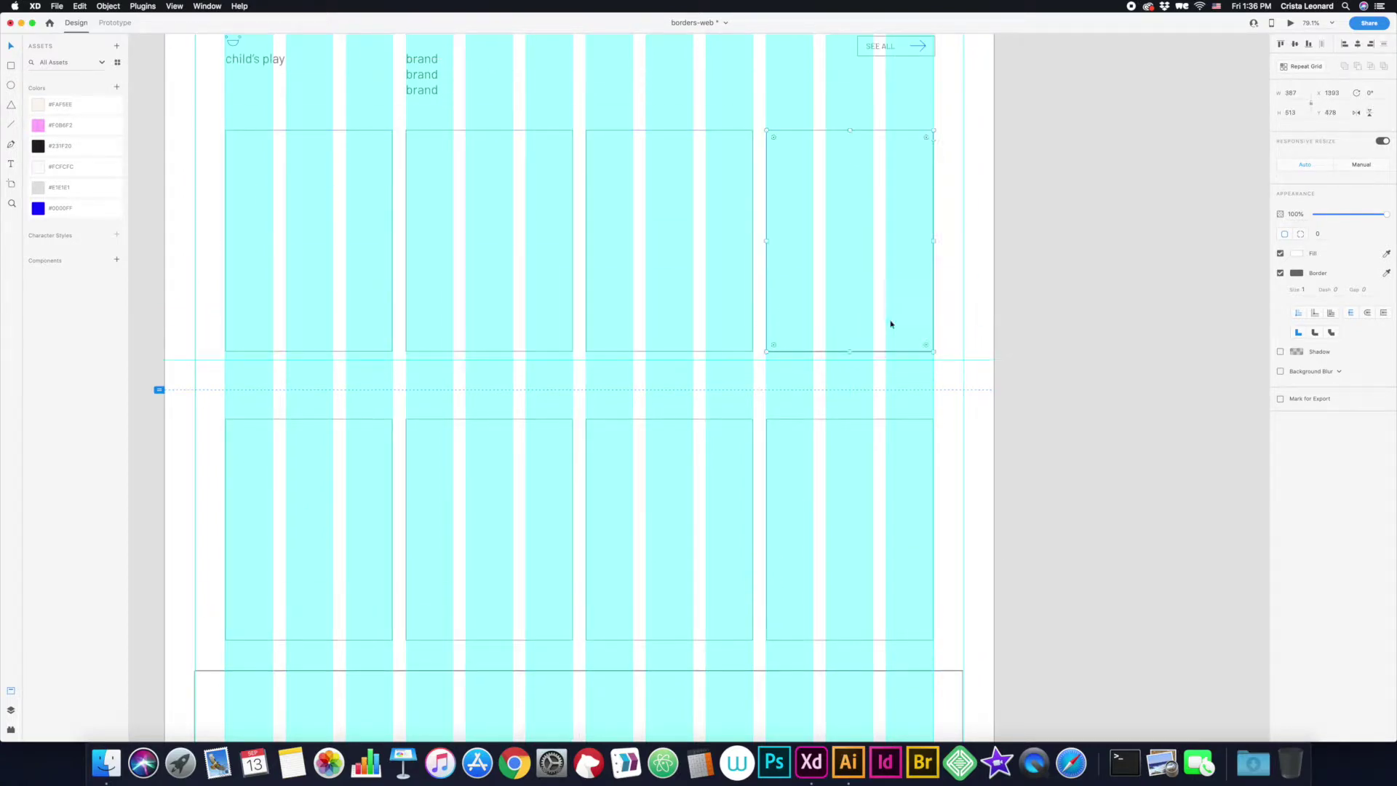
key("shift+Down")
key("shift+Down")
key("shift+Down")
key("shift+Up")
key("shift+Up")
key("shift+Up")
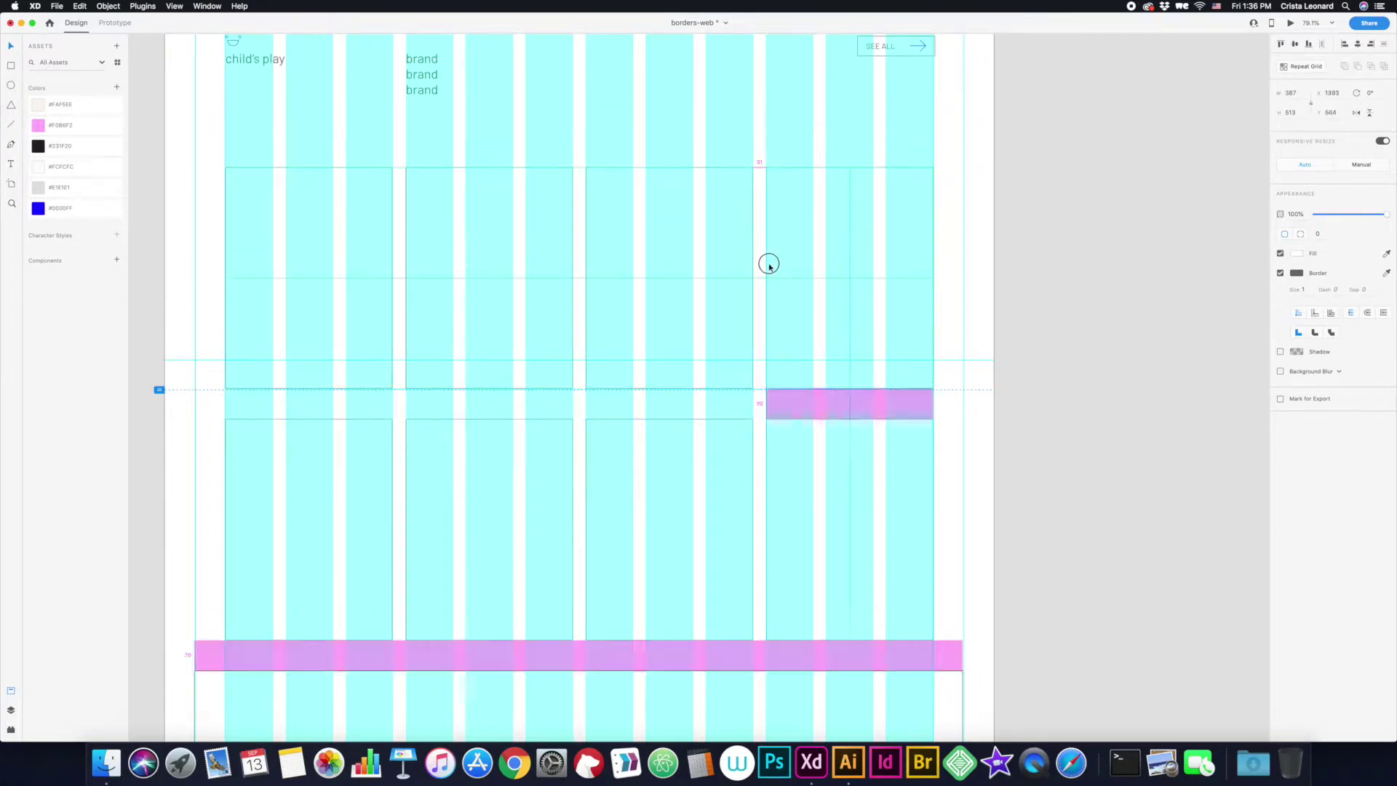
scroll(767, 265, "down", 5)
left_click(775, 184)
key("super+v")
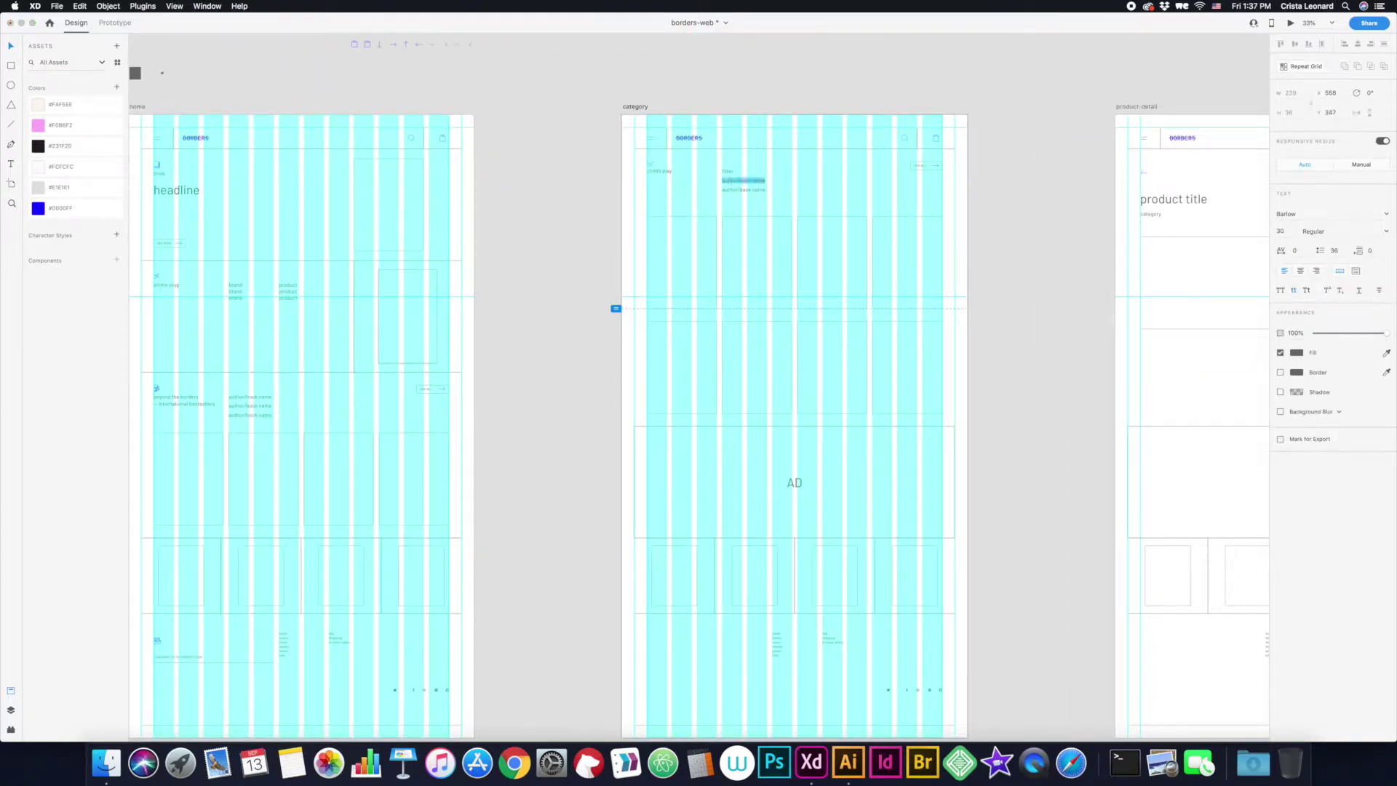
- Paste the anime and product lists into anime stop, removing the duplicate figurines line
scroll(800, 188, "right", 3)
scroll(800, 188, "left", 5)
scroll(800, 187, "right", 4)
scroll(800, 188, "right", 1)
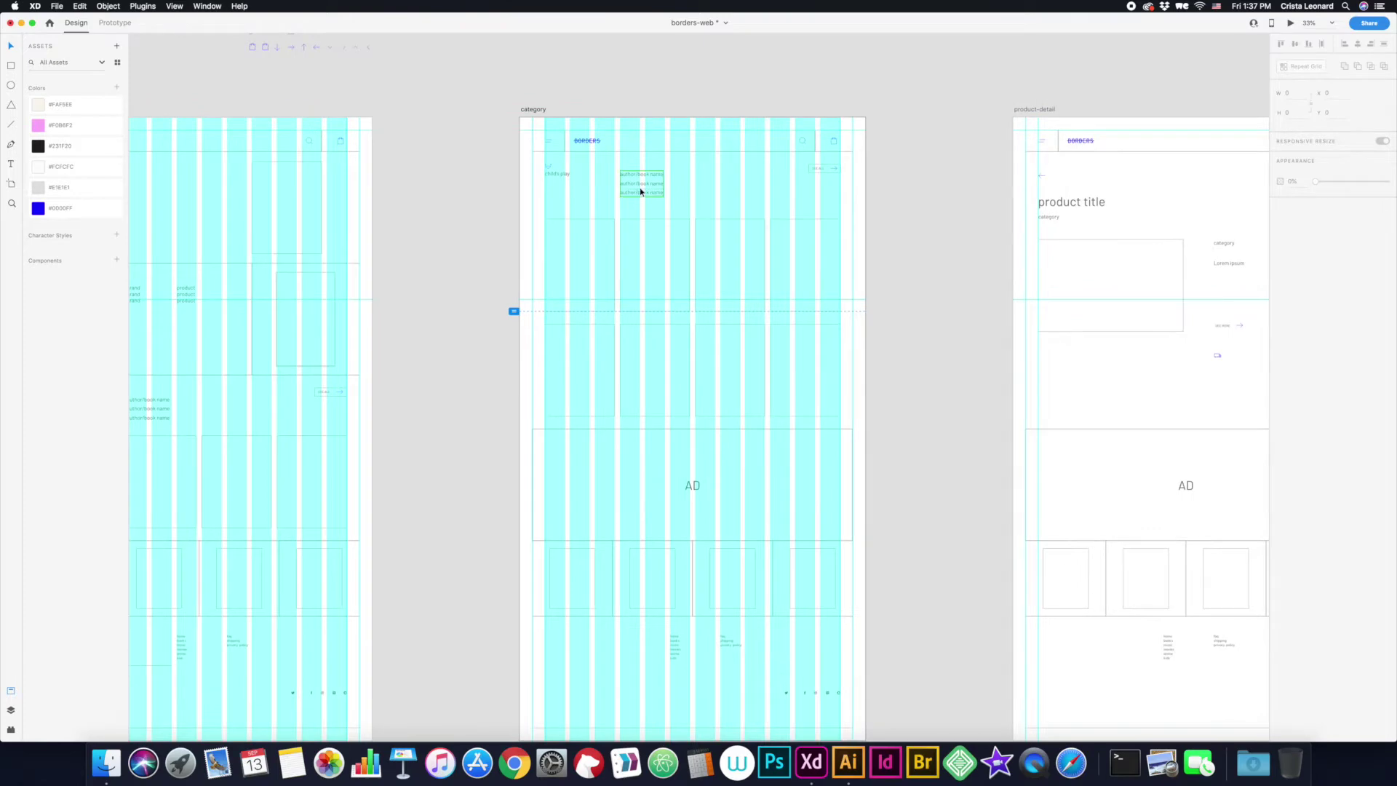
scroll(641, 191, "left", 4)
left_click(253, 300)
key("super+v")
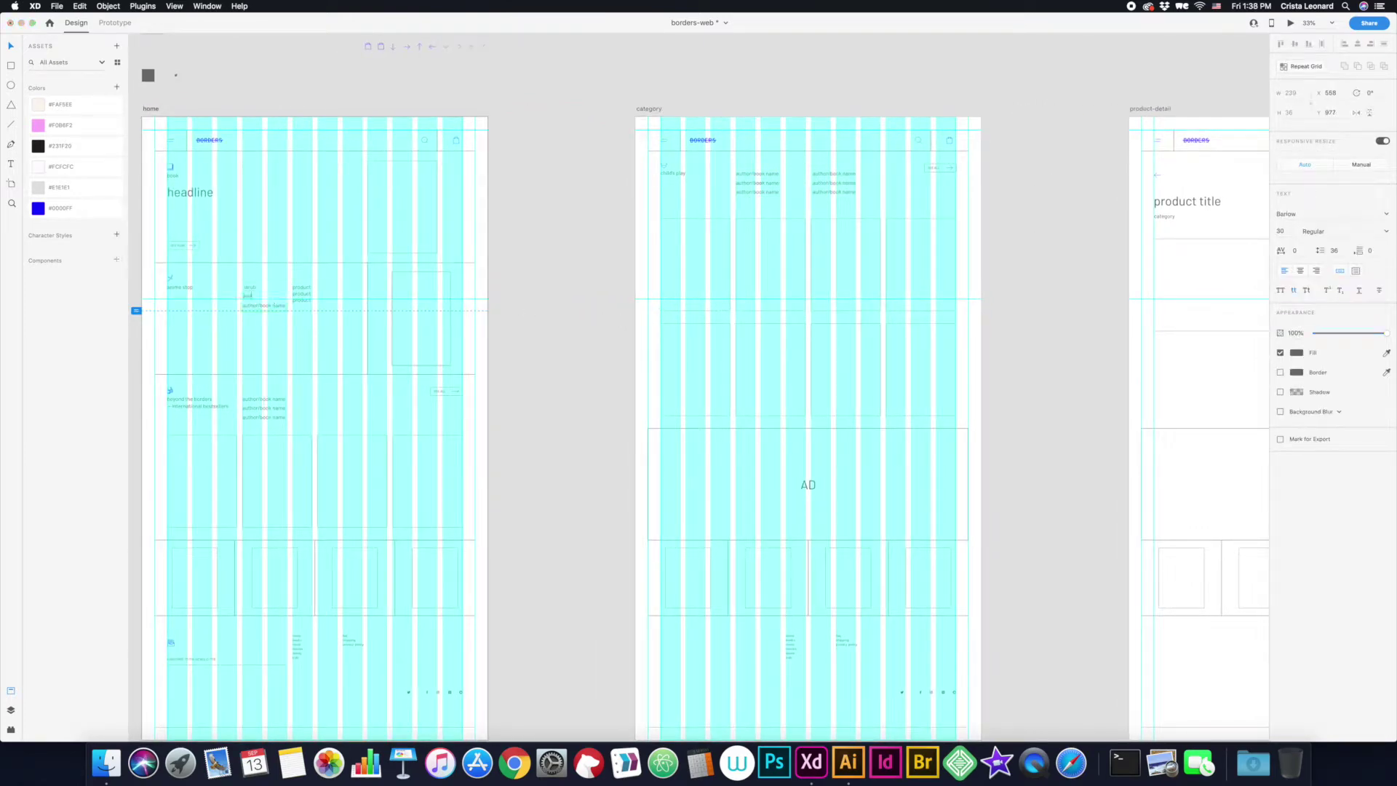
left_click_drag(264, 297, 345, 287)
left_click(311, 318)
key("Delete")
- Draw a short vertical line on the home page
scroll(310, 336, "left", 3)
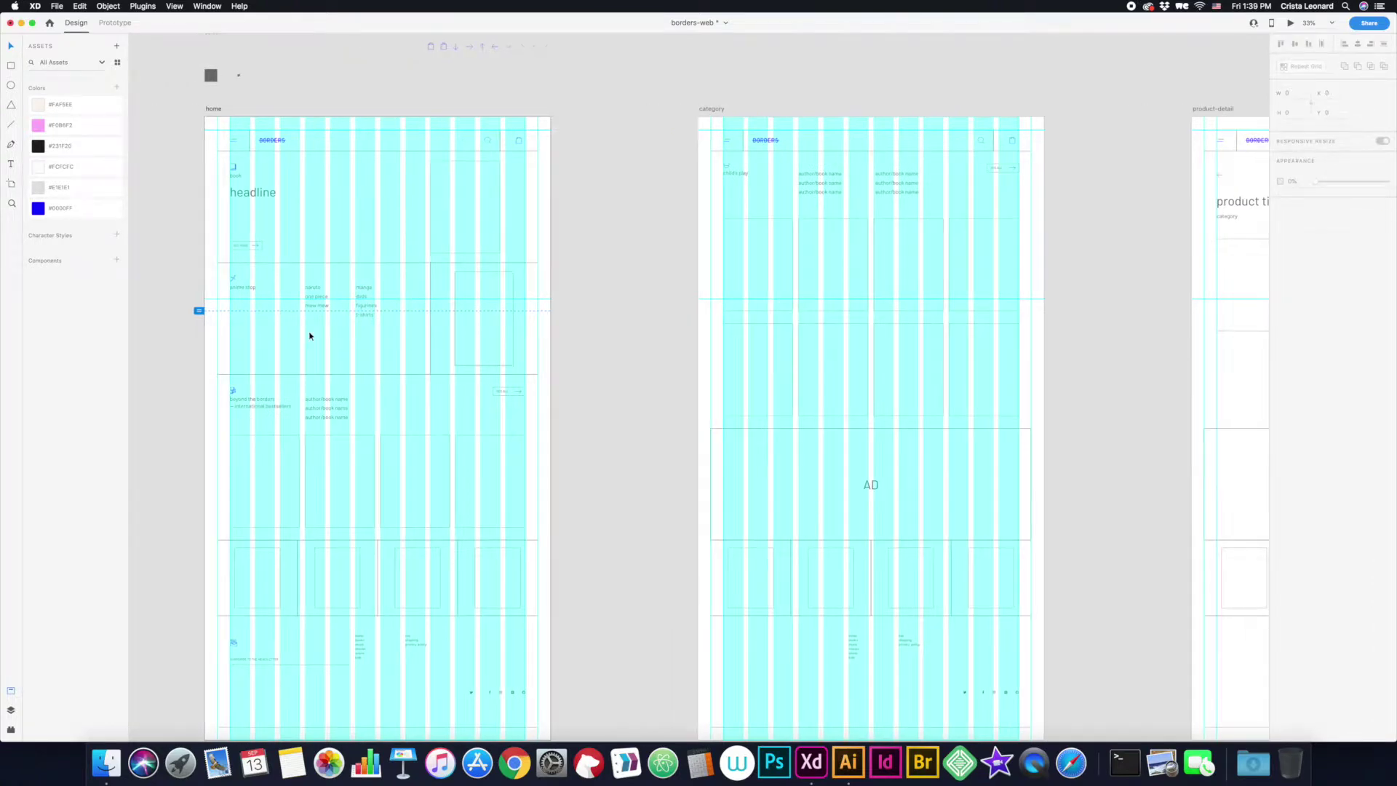
scroll(309, 336, "up", 3)
left_click_drag(443, 134, 443, 188)
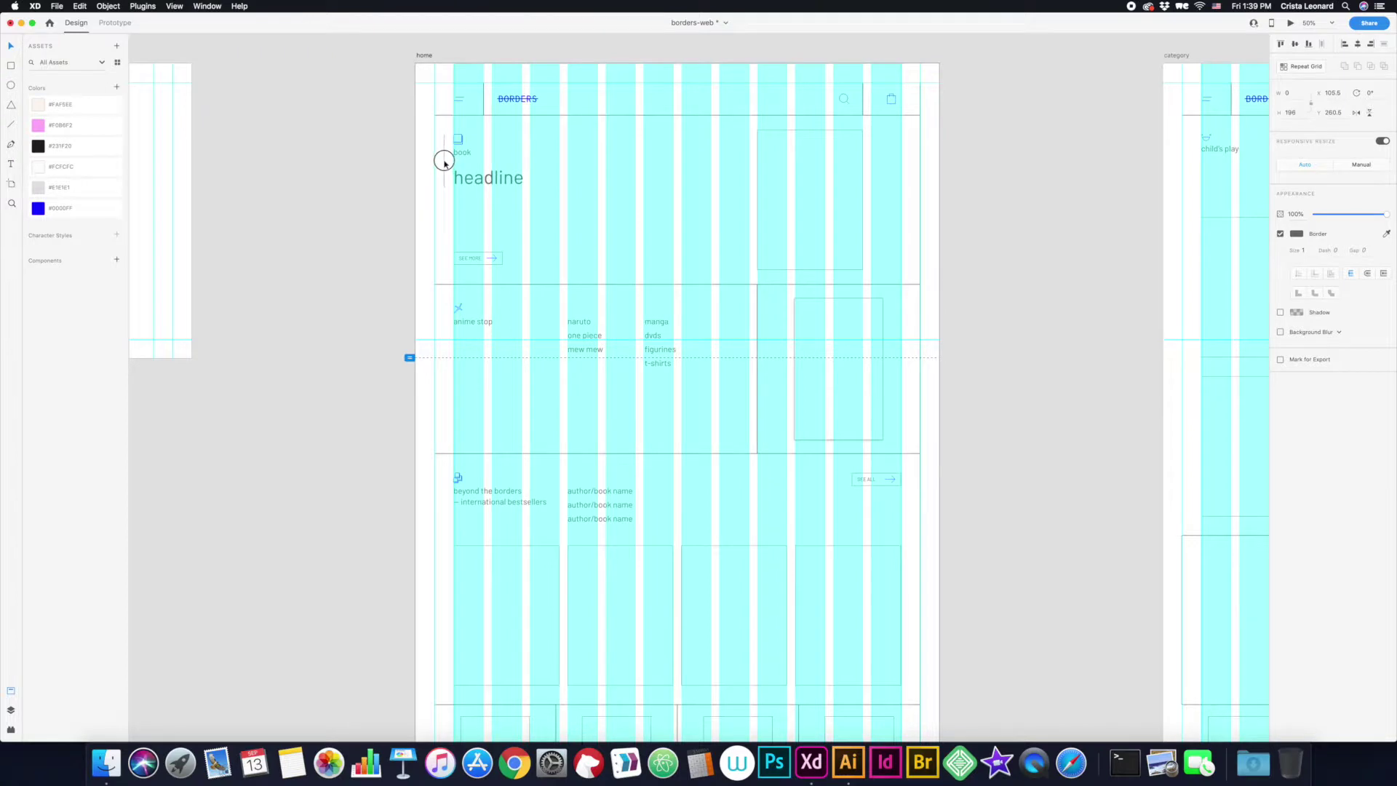
- Paste a vertical divider before the anime stop lists, lengthen it, and shift the headline right
key("super+v")
mouse_move(437, 255)
left_mouse_down()
mouse_move(439, 73)
mouse_move(440, 422)
left_mouse_up()
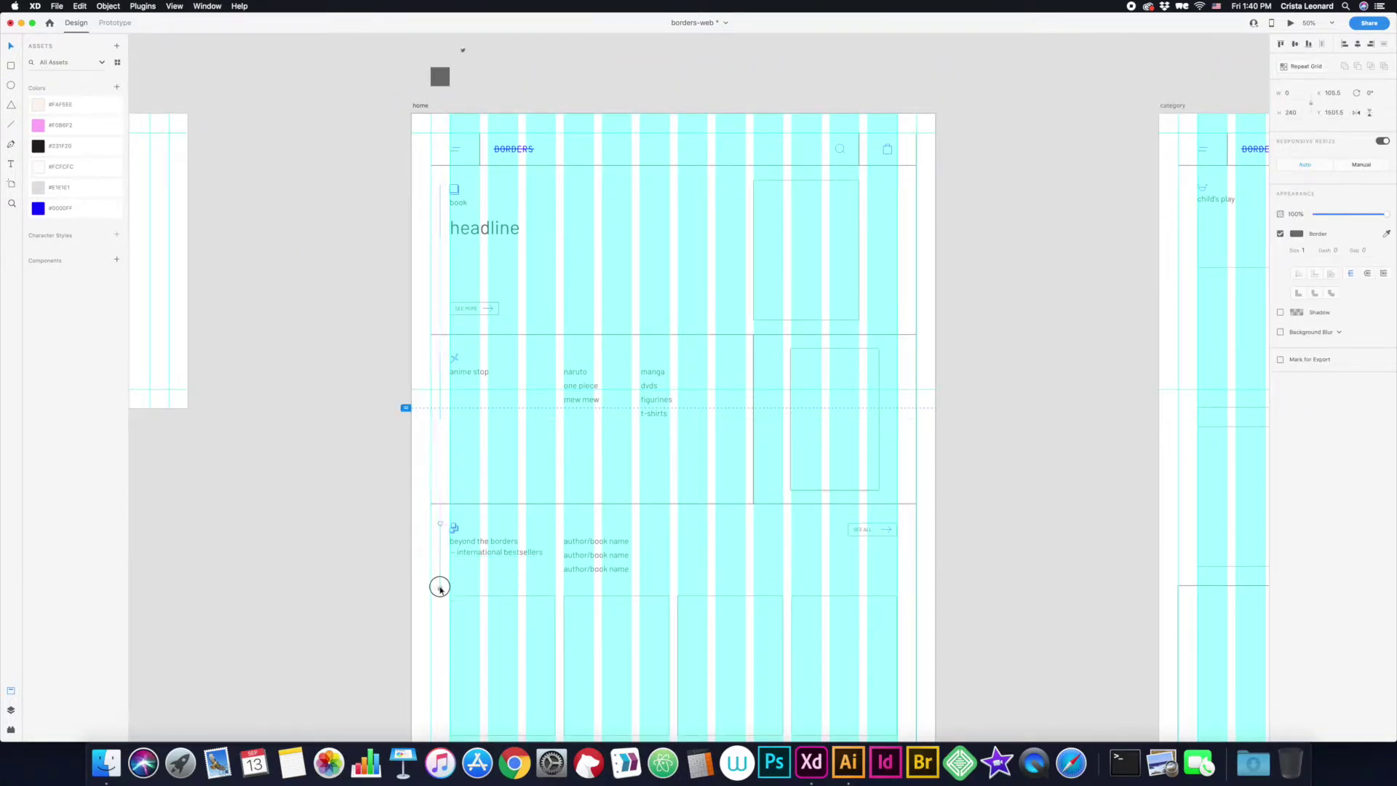
scroll(429, 429, "right", 5)
key("super+shift+apostrophe")
left_click_drag(266, 331, 382, 321)
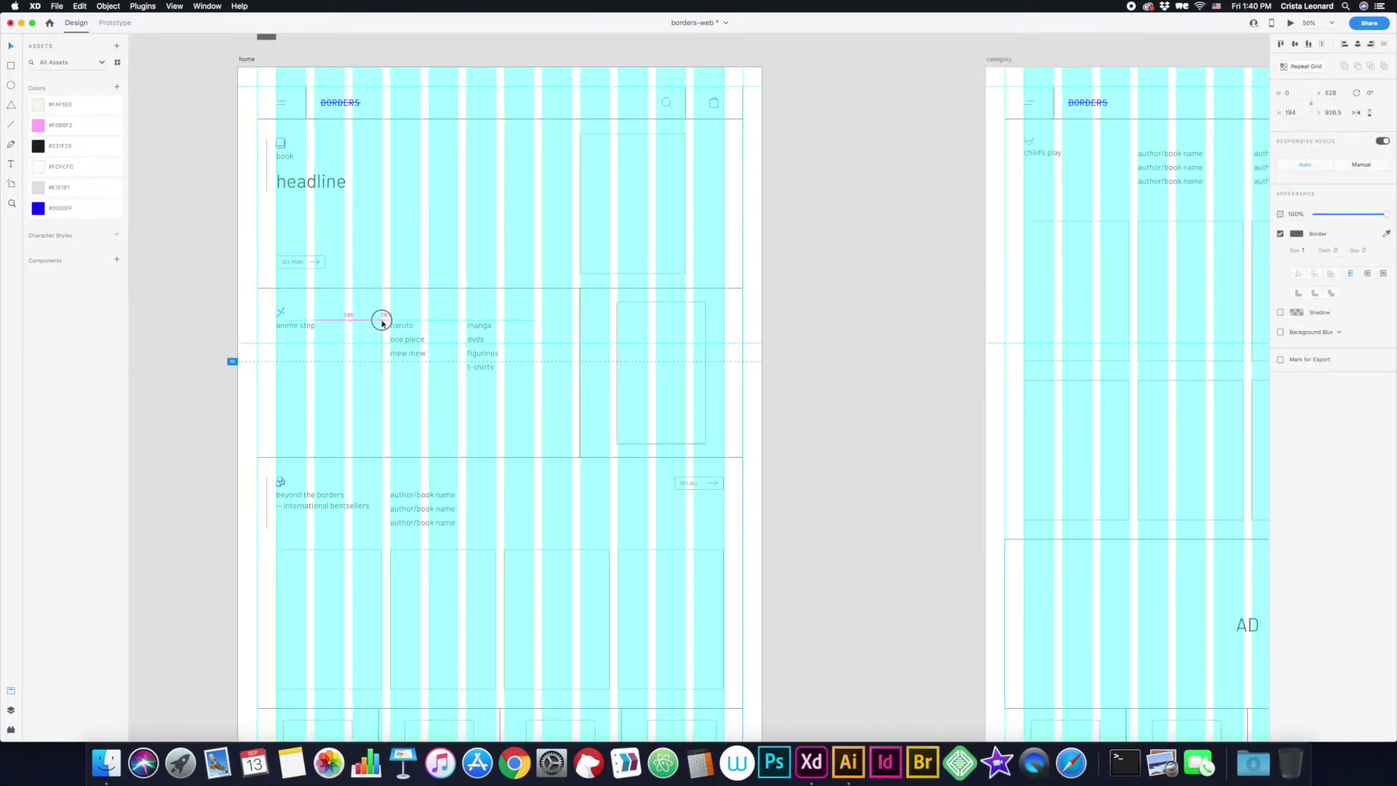
left_click_drag(384, 317, 384, 512)
left_click_drag(313, 182, 433, 167)
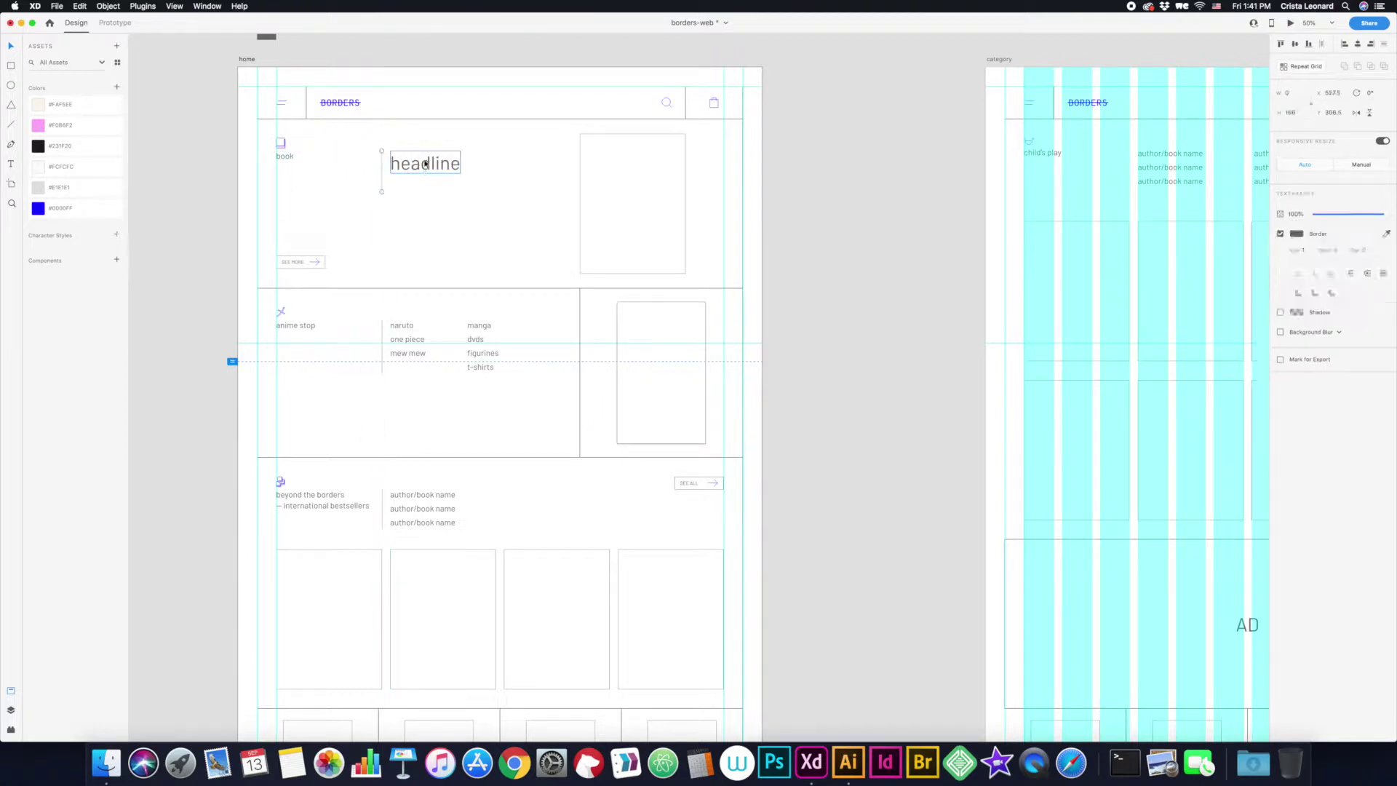
left_click(337, 212)
- Select the anime section's image box and then the footer envelope icon
scroll(382, 146, "down", 3)
scroll(824, 277, "down", 5)
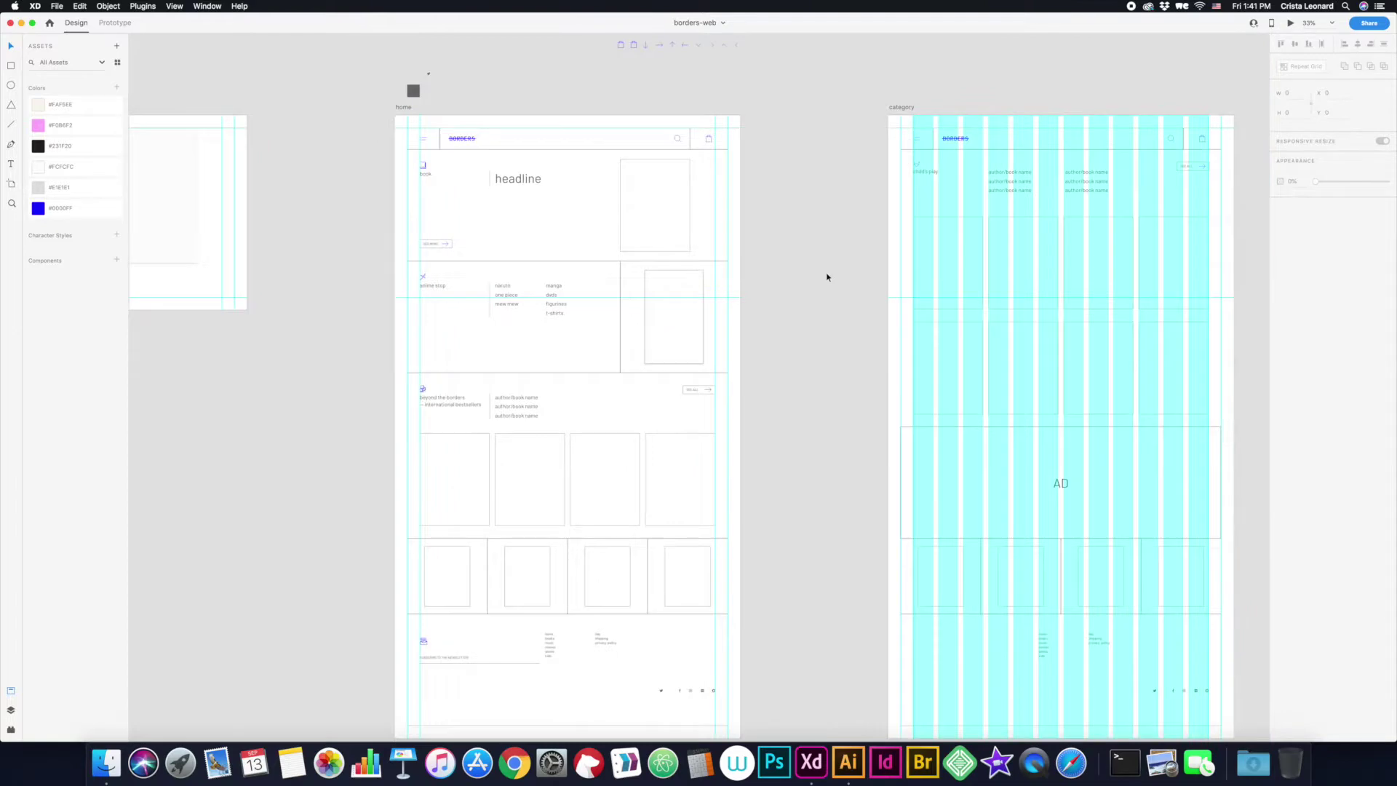
scroll(764, 390, "up", 3)
left_click(549, 358)
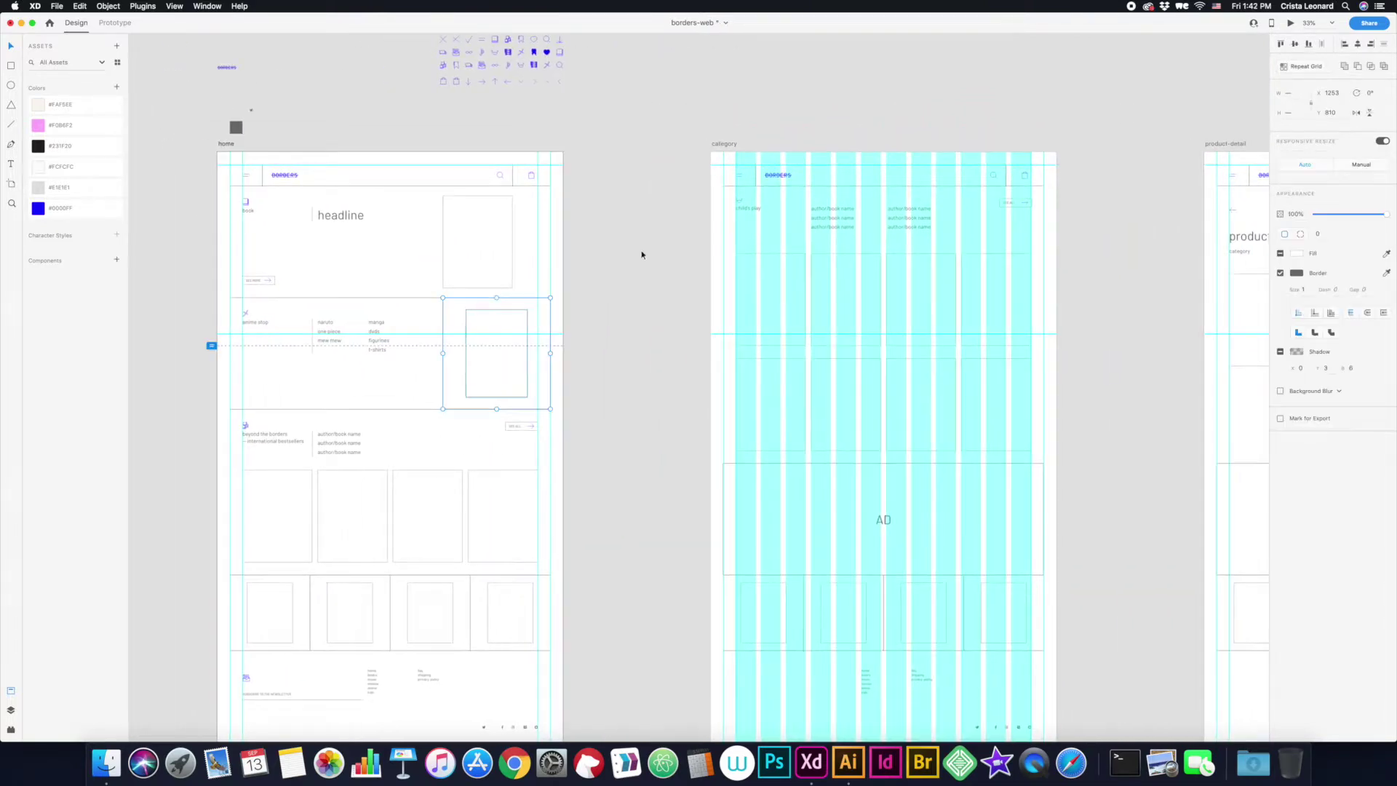
scroll(537, 303, "up", 3)
scroll(561, 489, "up", 5)
left_click(249, 281)
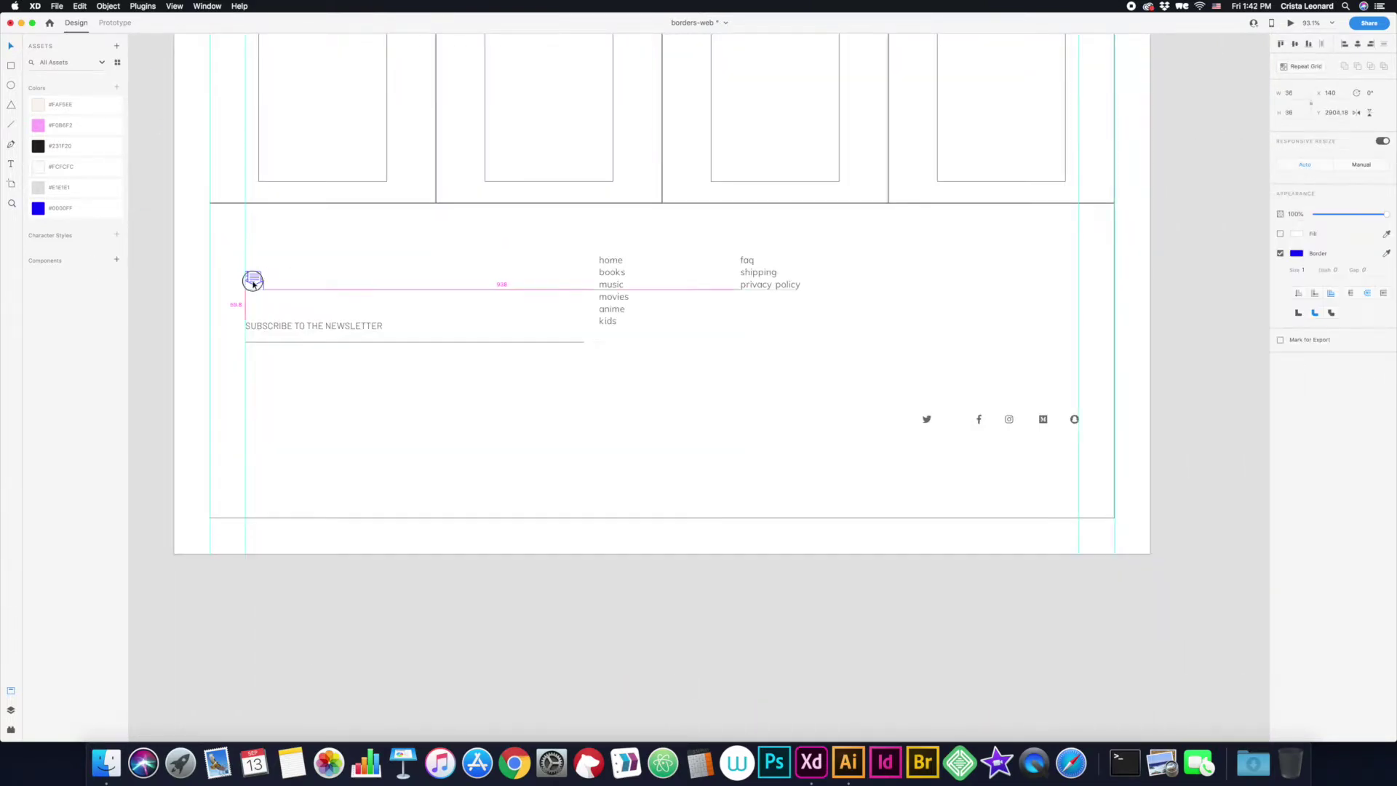
scroll(309, 627, "up", 10)
scroll(309, 627, "down", 10)
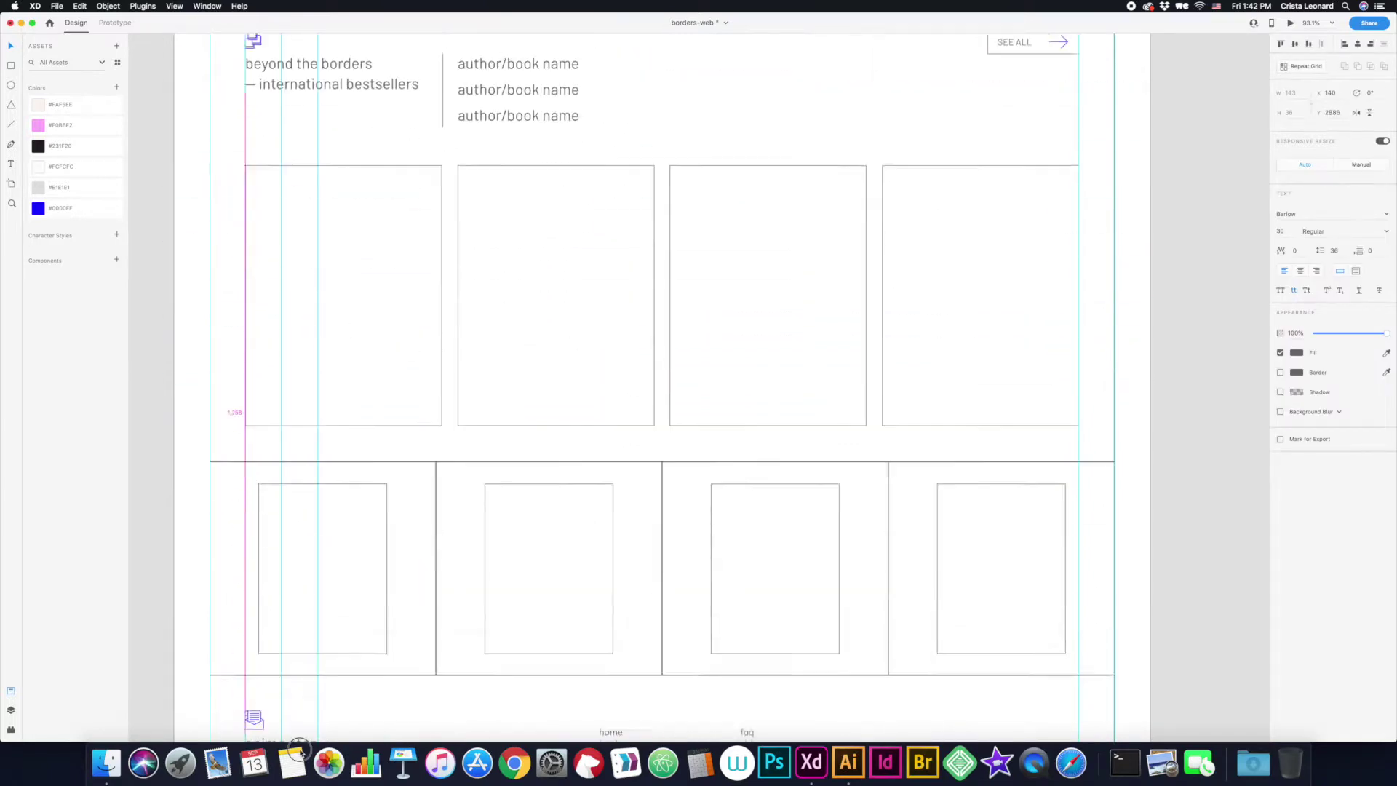
- Begin typing 'join the club!' in the footer heading and retype the label as EMAIL ADDRESS
left_click(311, 609)
type("join the club!")
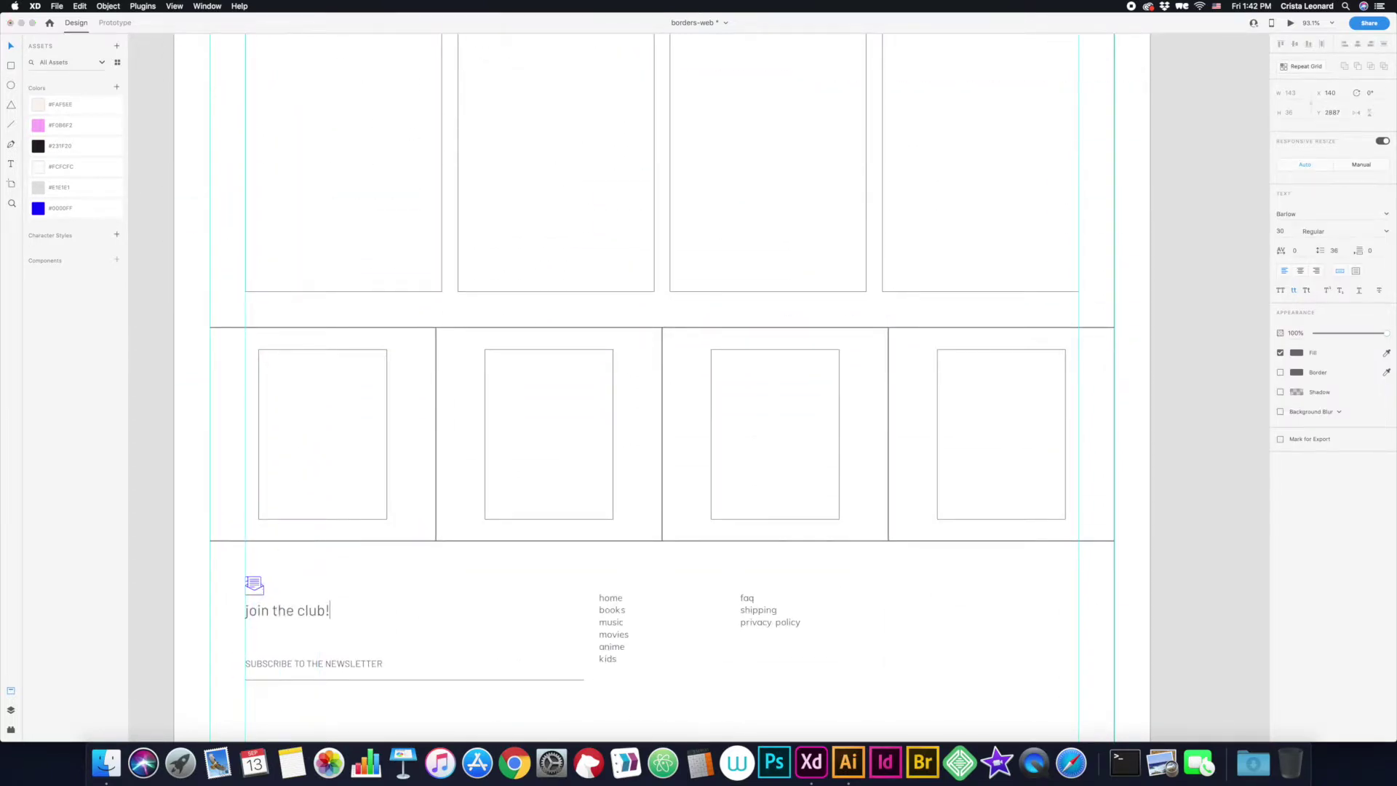
scroll(386, 627, "down", 1)
left_click(364, 645)
type("DRESS")
- Replace the heading with 'Join the club! Get the latest news and exclusive deals.' wrapped onto two lines
left_click(323, 593)
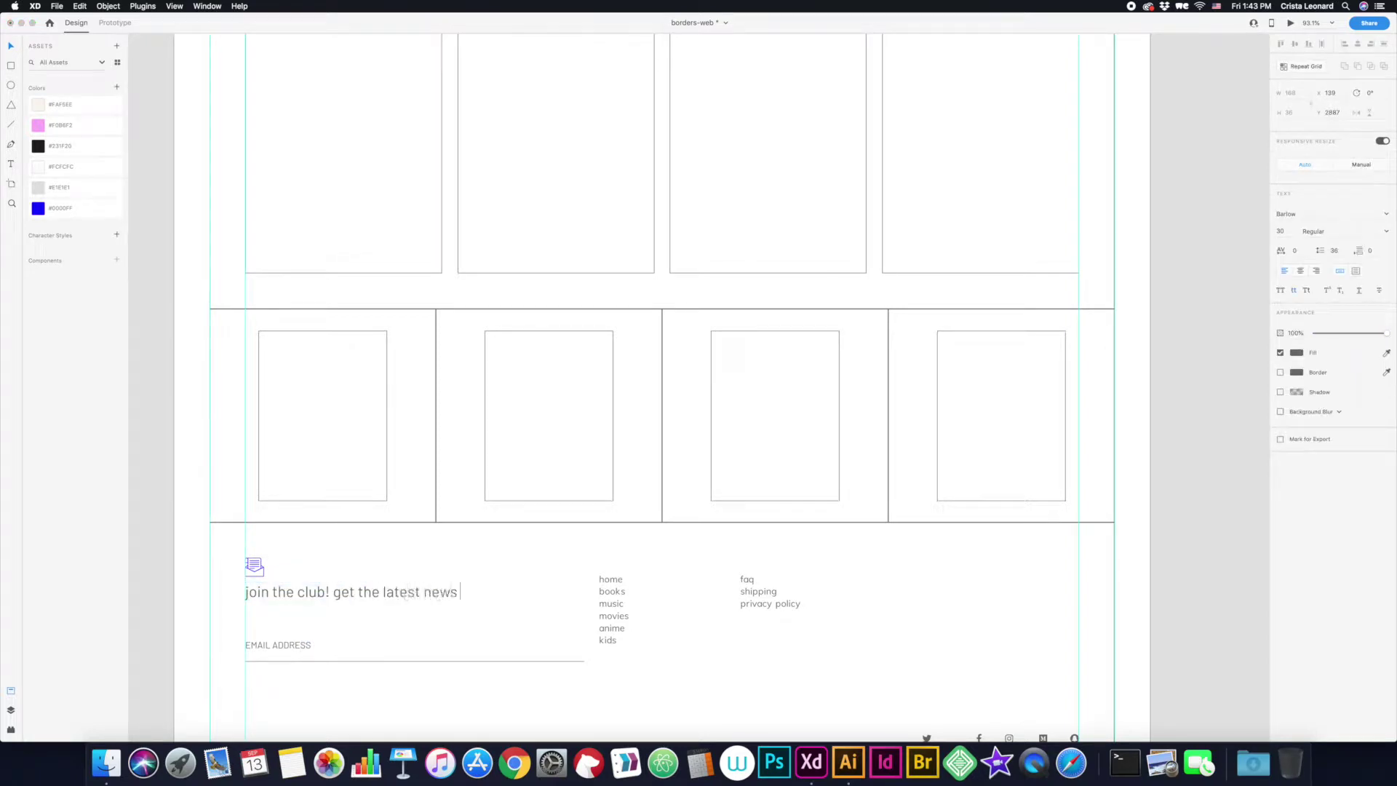
key("super+a")
key("super+v")
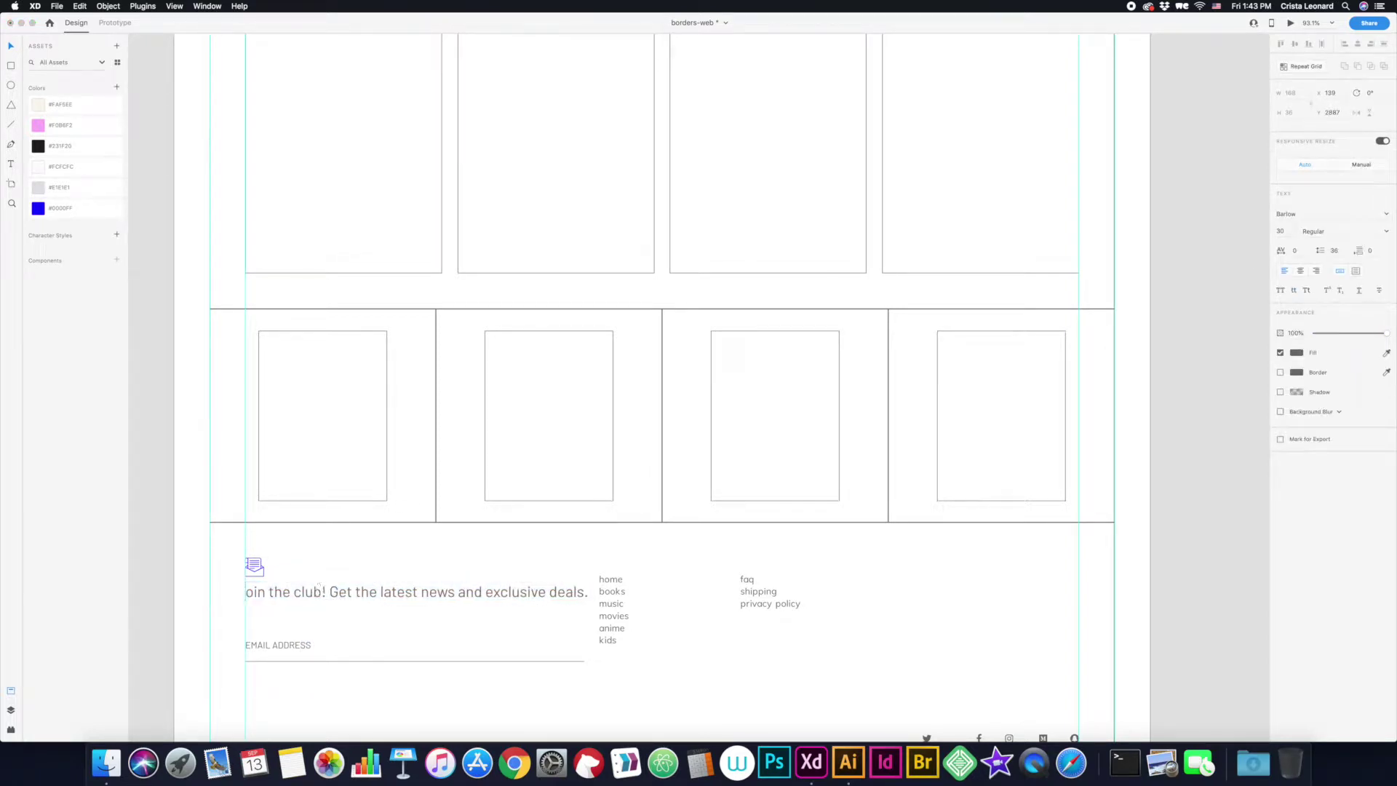
key("Escape")
left_click_drag(415, 601, 416, 620)
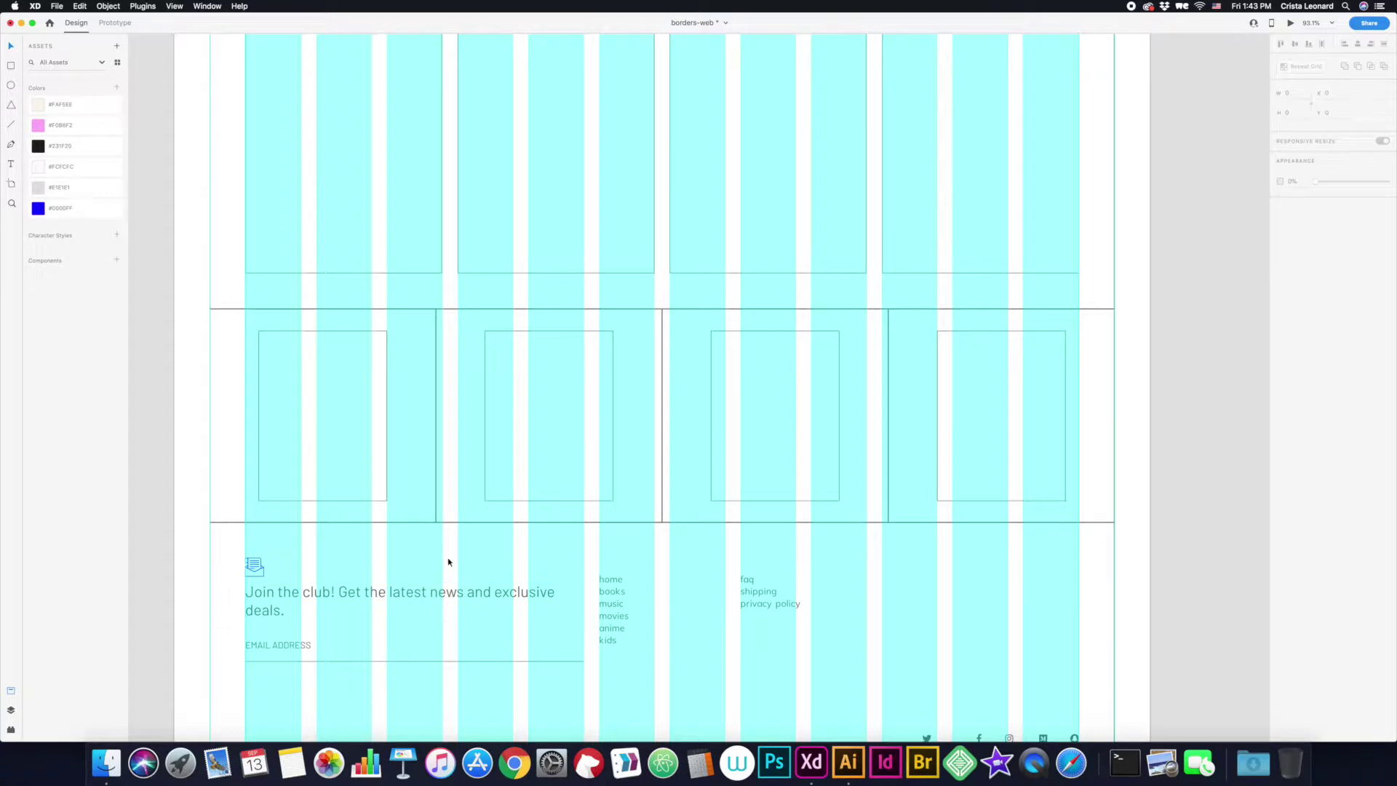
left_click(300, 644)
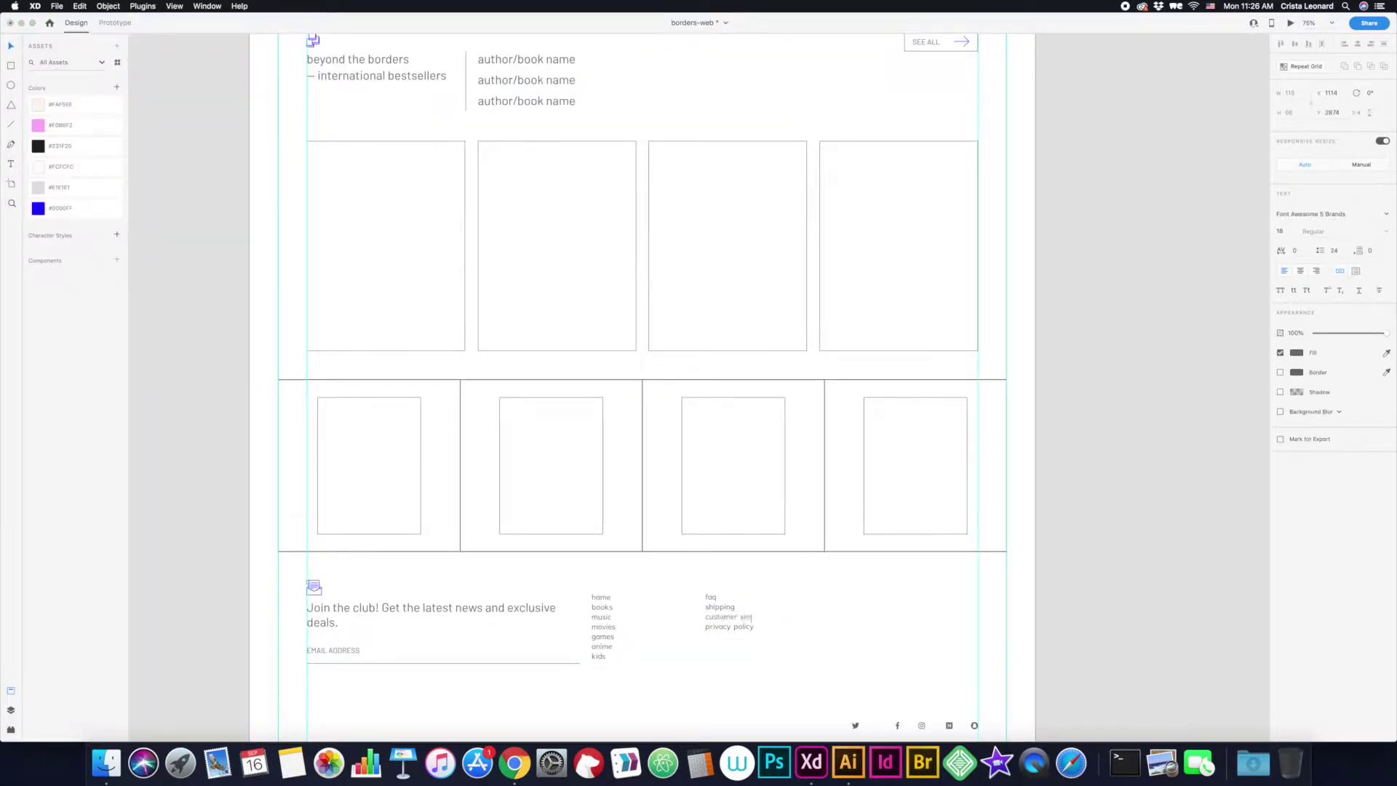
- Distribute the footer social icons evenly, nudging the Facebook icon into line
key("super+shift+apostrophe")
scroll(657, 595, "down", 2)
left_click(962, 657)
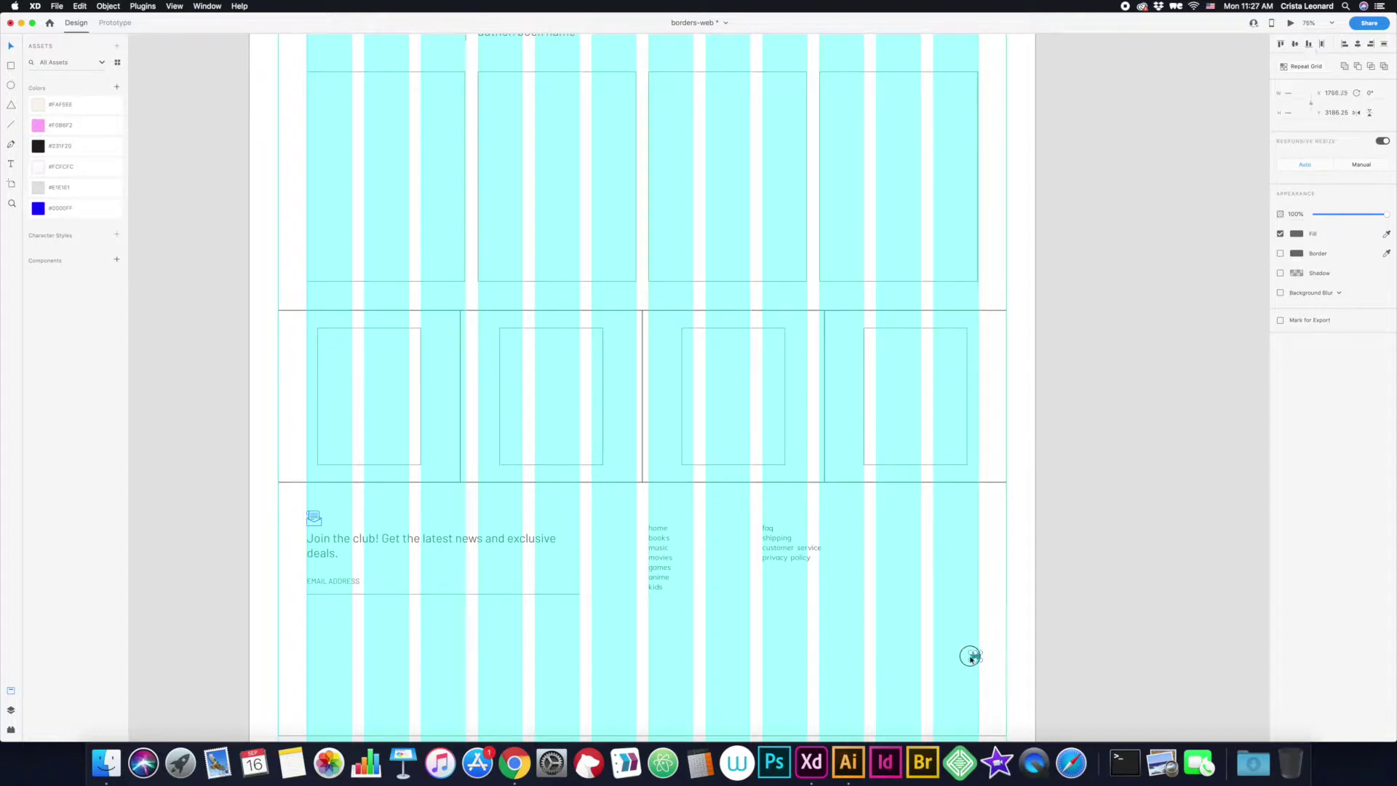
key("shift+Left")
key("shift+Left")
key("shift+Left")
key("shift+Left")
key("shift+Left")
key("shift+Left")
left_click(974, 656, "shift")
key("super+shift+h")
key("super+3")
left_click(10, 48)
left_click(710, 316)
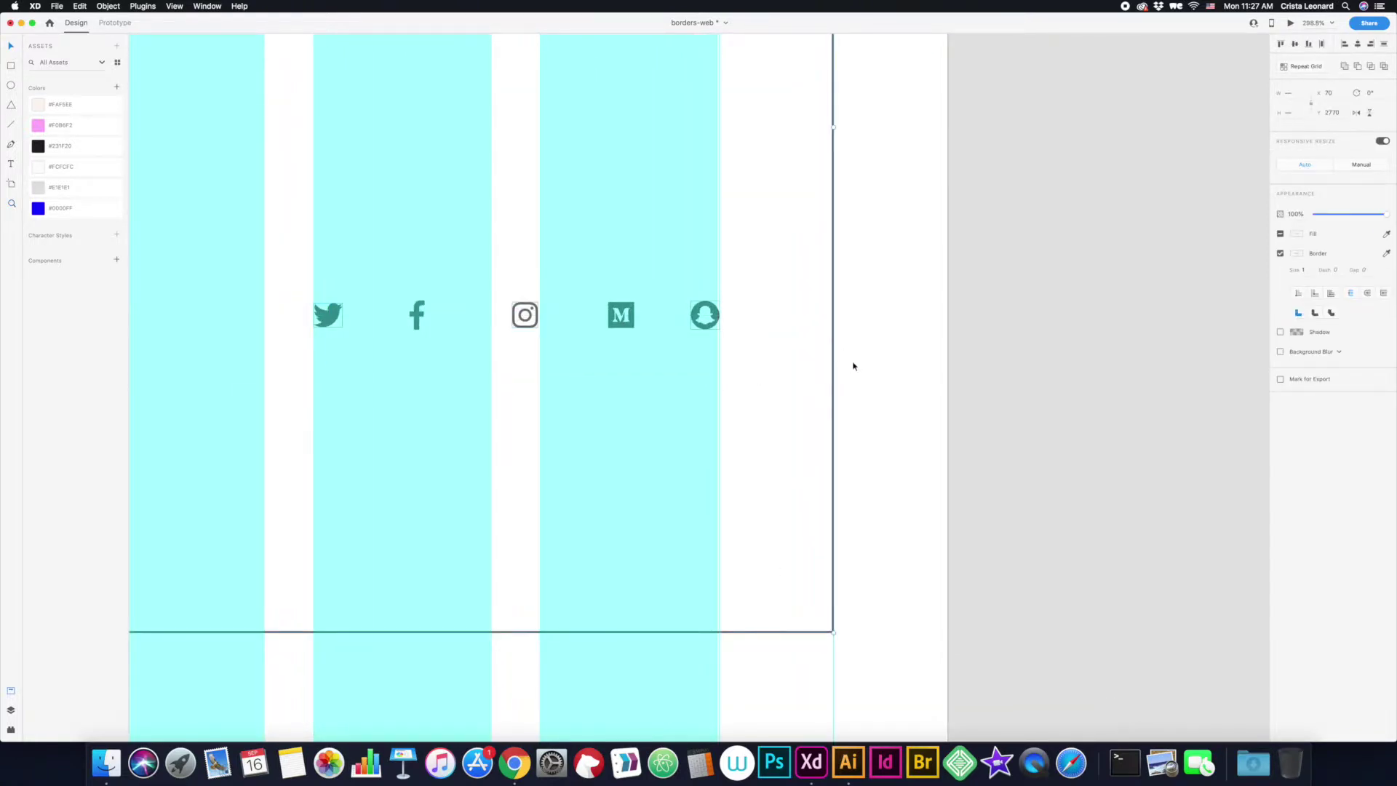
left_click_drag(417, 314, 425, 316)
key("super+0")
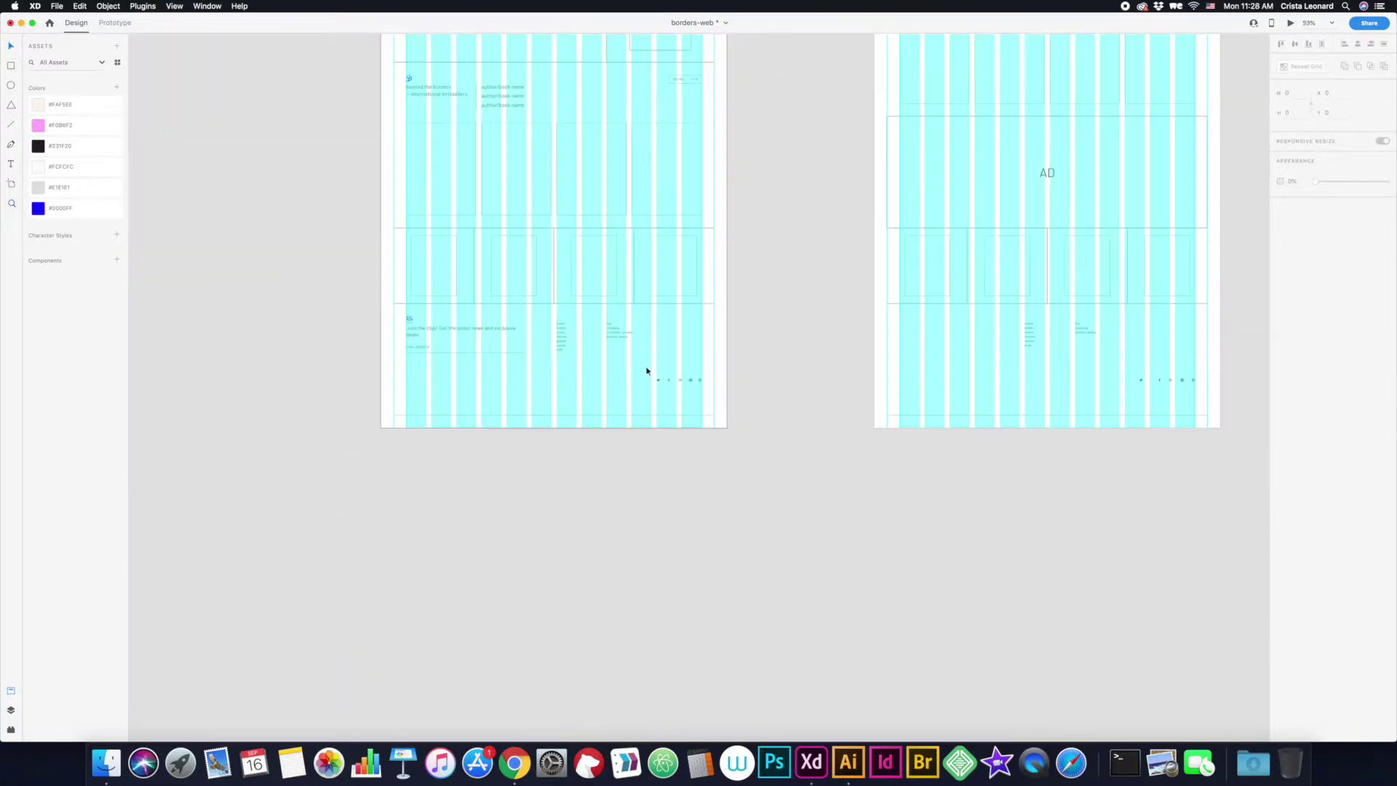
- Make the social icons a socials component and check the email field group's position
key("super+k")
key("Escape")
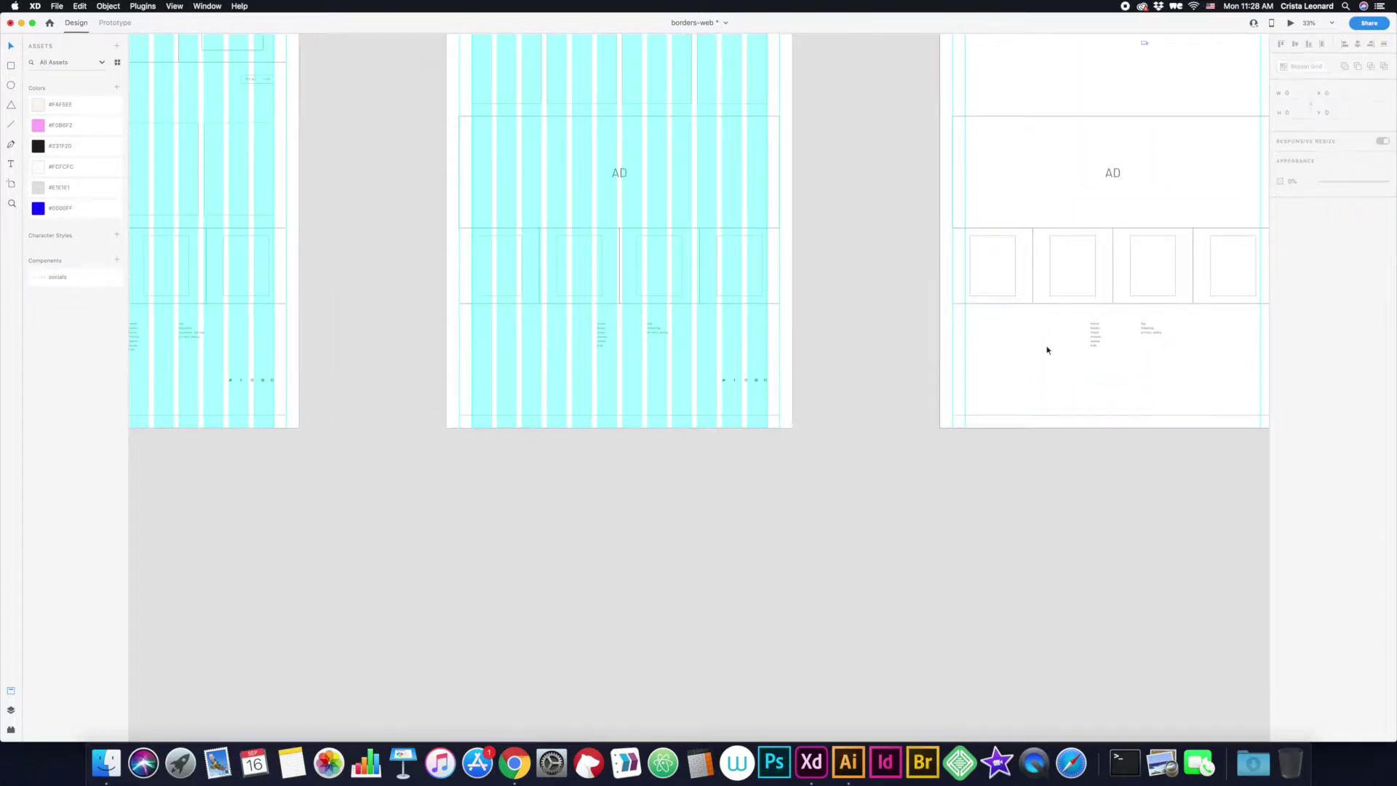
scroll(1045, 350, "left", 5)
scroll(1045, 349, "up", 10)
scroll(537, 106, "up", 2)
scroll(436, 437, "down", 2)
left_click(368, 664)
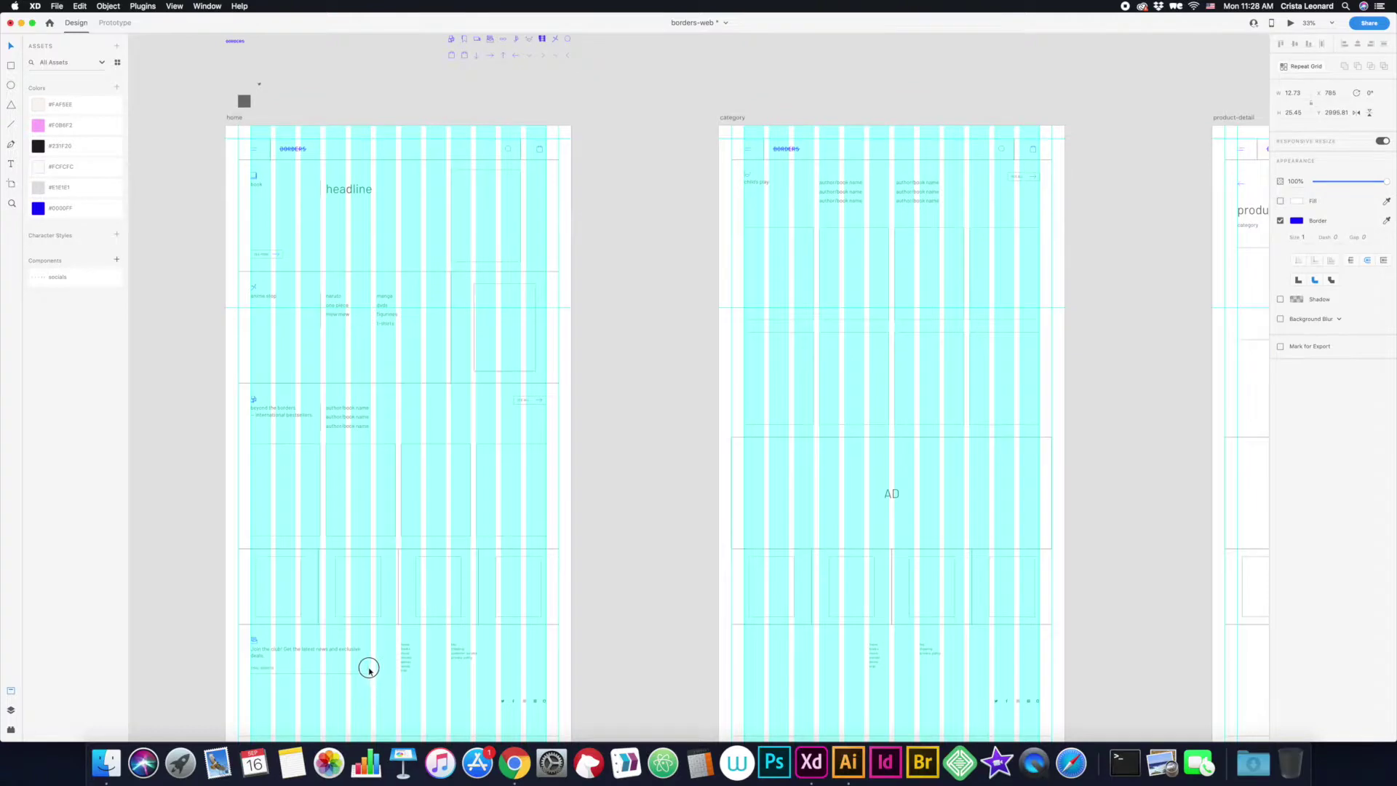
scroll(418, 692, "up", 5)
left_click(835, 357)
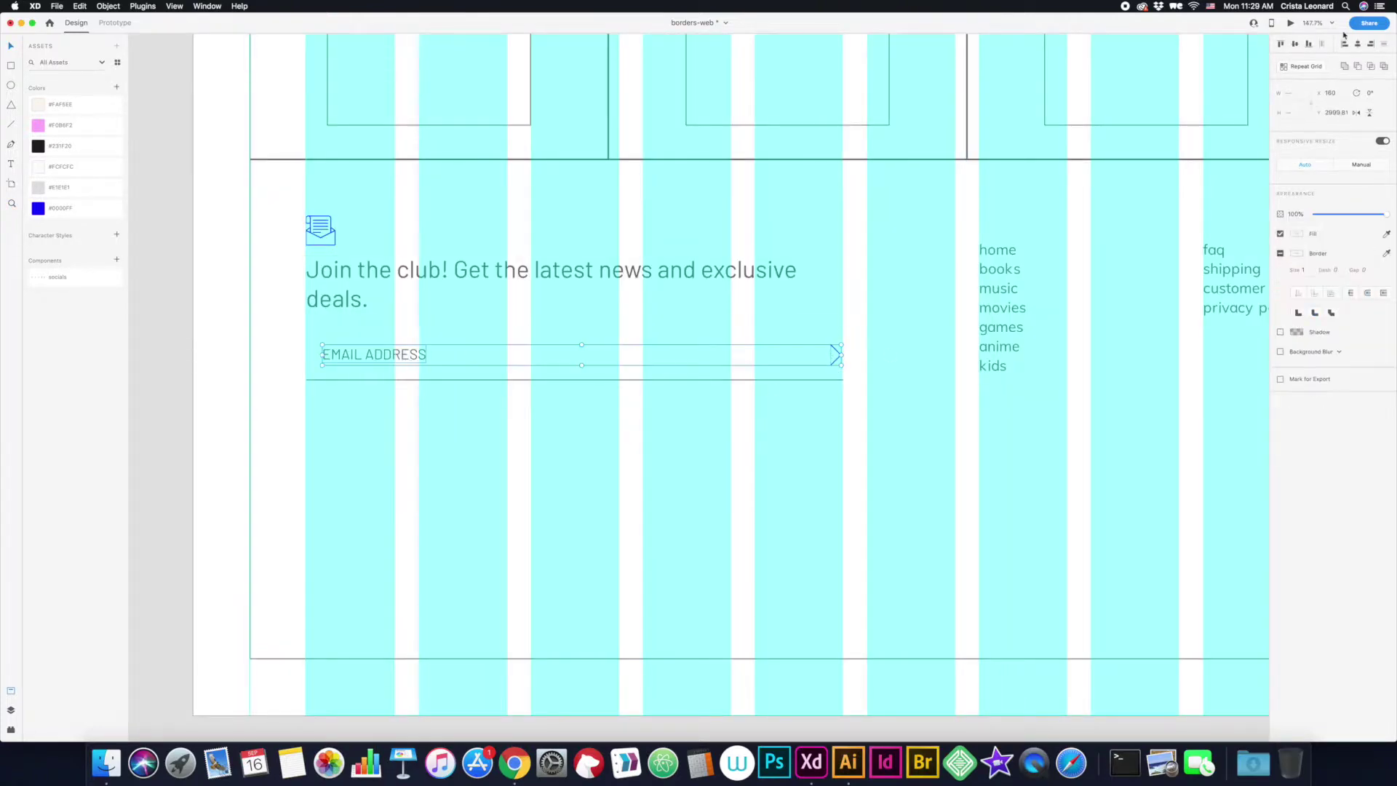
double_click(835, 355)
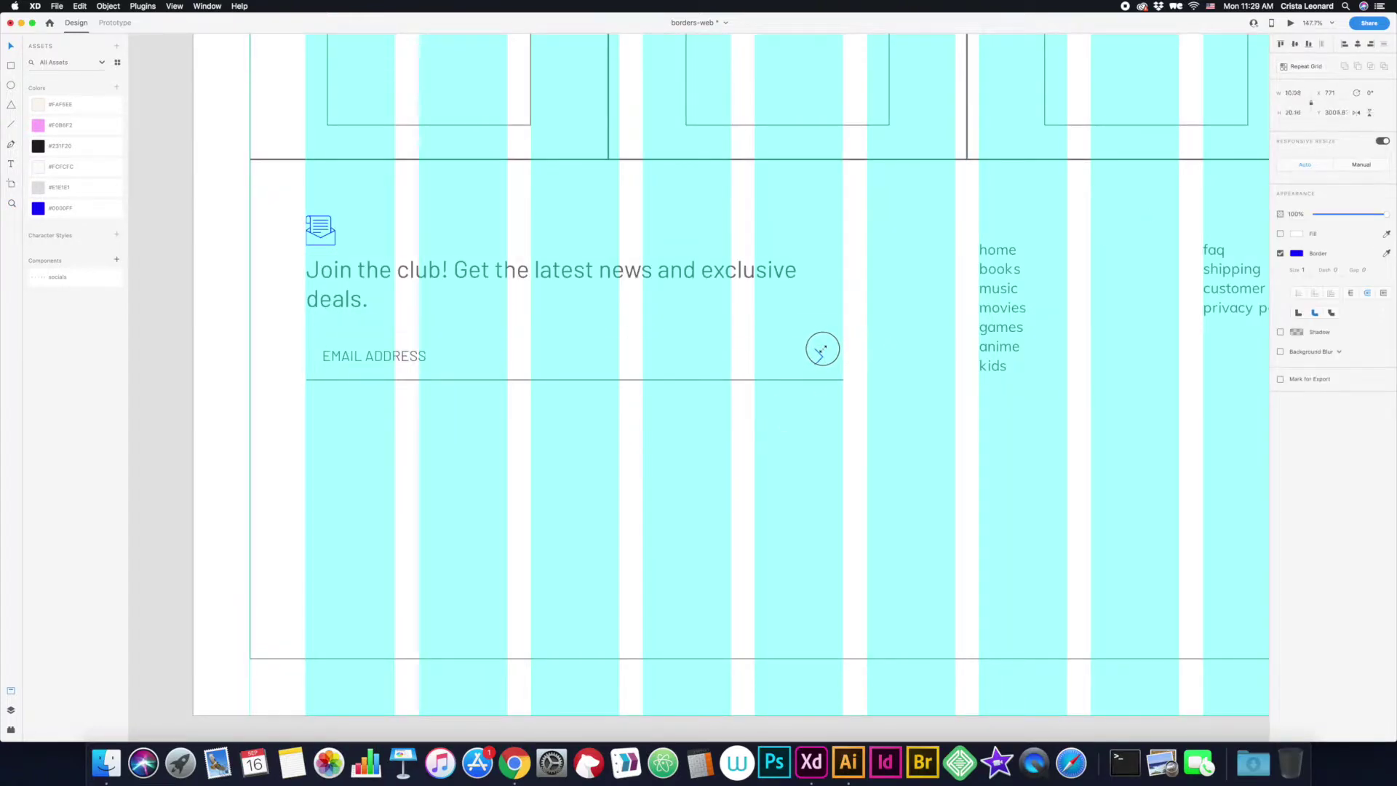
- Relabel the home page hero tag from 'book' to 'bestseller'
scroll(873, 357, "down", 5)
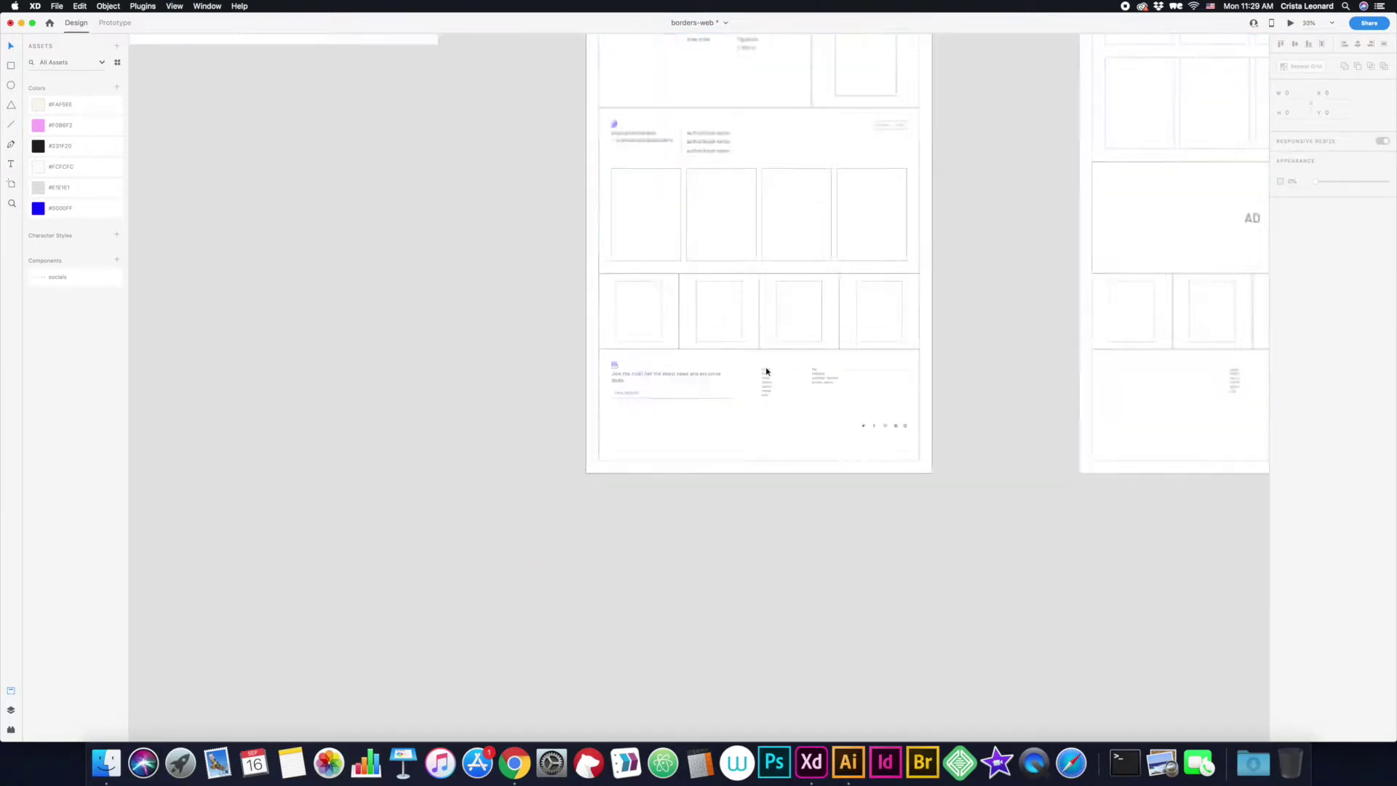
scroll(800, 387, "down", 3)
scroll(553, 385, "up", 5)
double_click(317, 260)
type("bes")
left_click(166, 174)
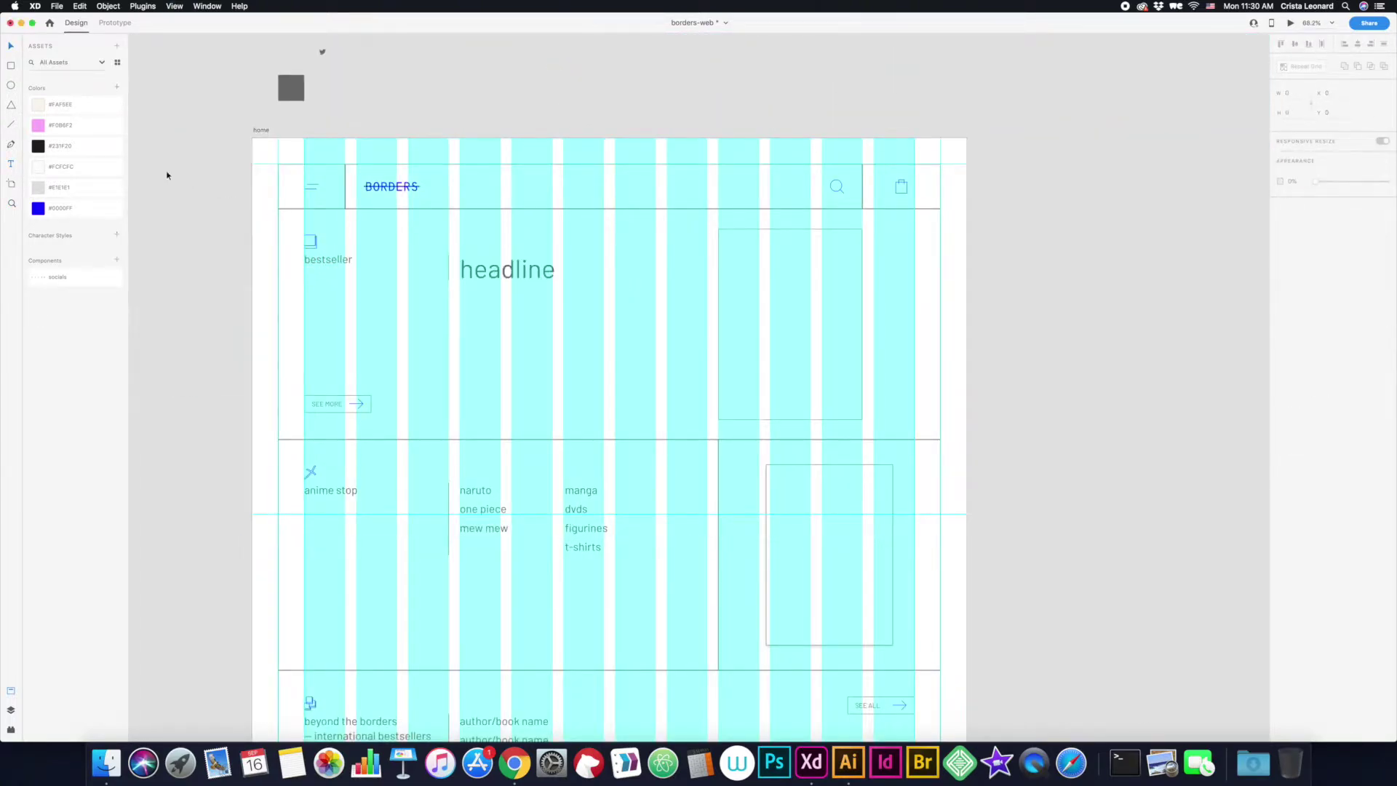
- Move the socials component level with the email address field
scroll(728, 437, "down", 5)
scroll(1060, 566, "up", 2)
scroll(275, 691, "up", 5)
mouse_move(960, 421)
left_mouse_down()
mouse_move(970, 299)
mouse_move(972, 358)
left_mouse_up()
left_click(1113, 364)
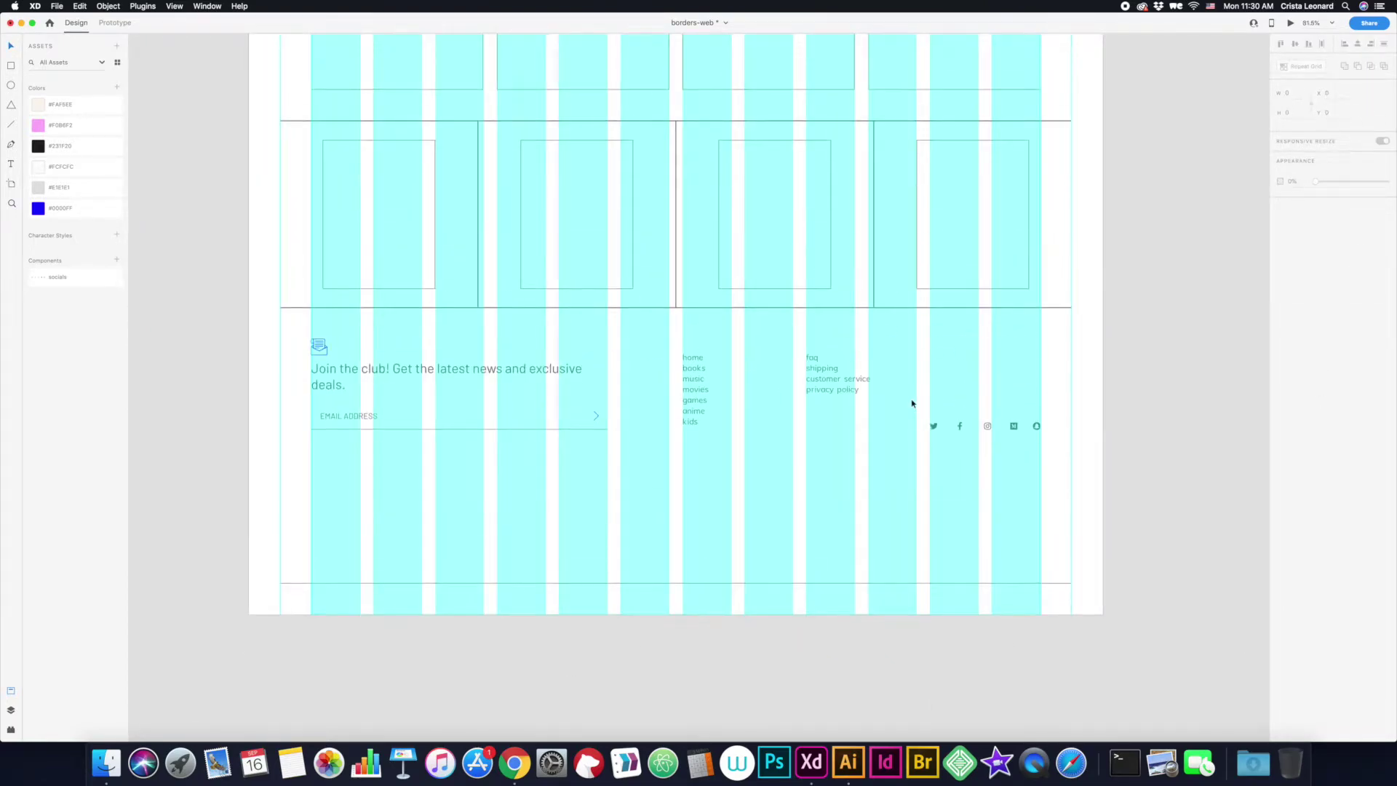
scroll(913, 403, "up", 5)
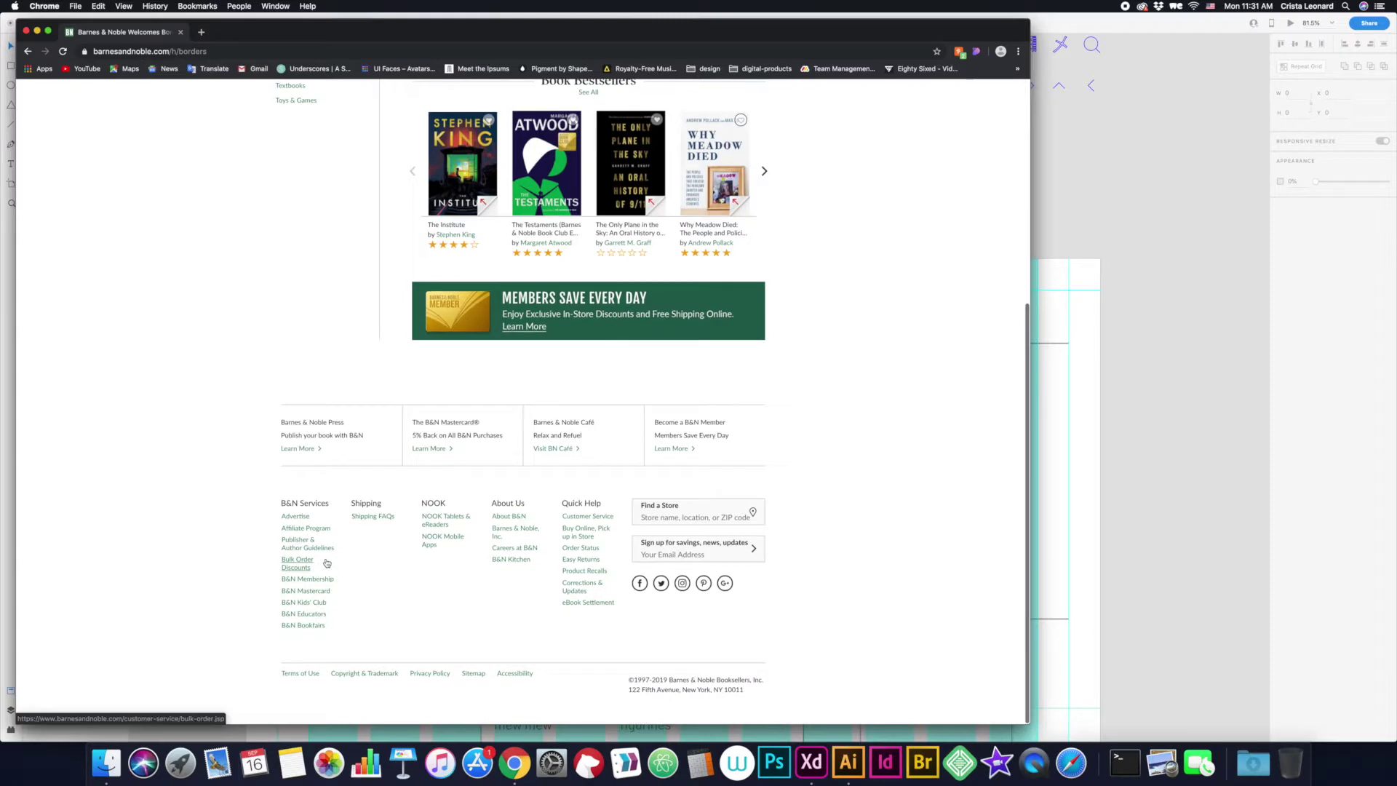
scroll(769, 546, "down", 10)
scroll(769, 546, "right", 5)
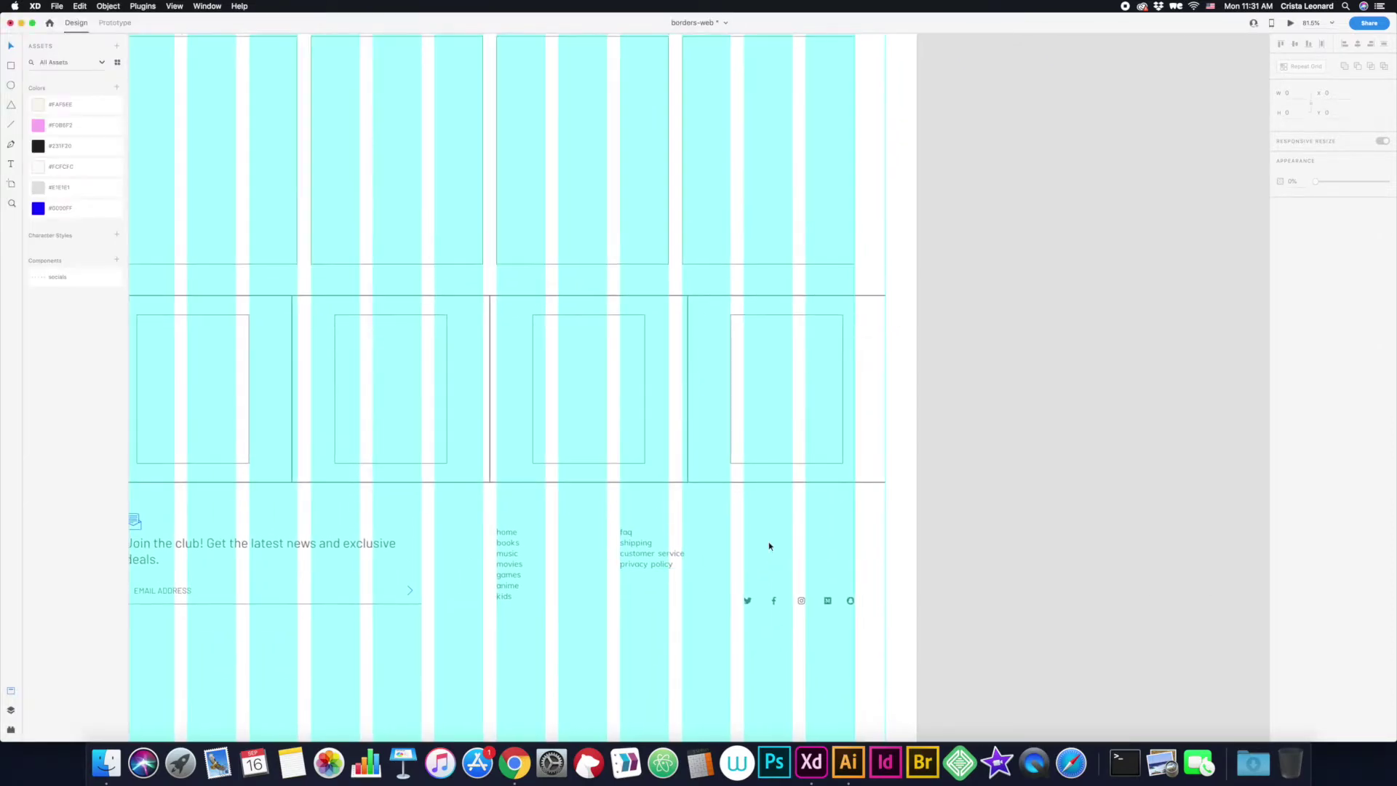
- Set the footer links' line spacing to 22
key("super+Tab")
key("super+Tab")
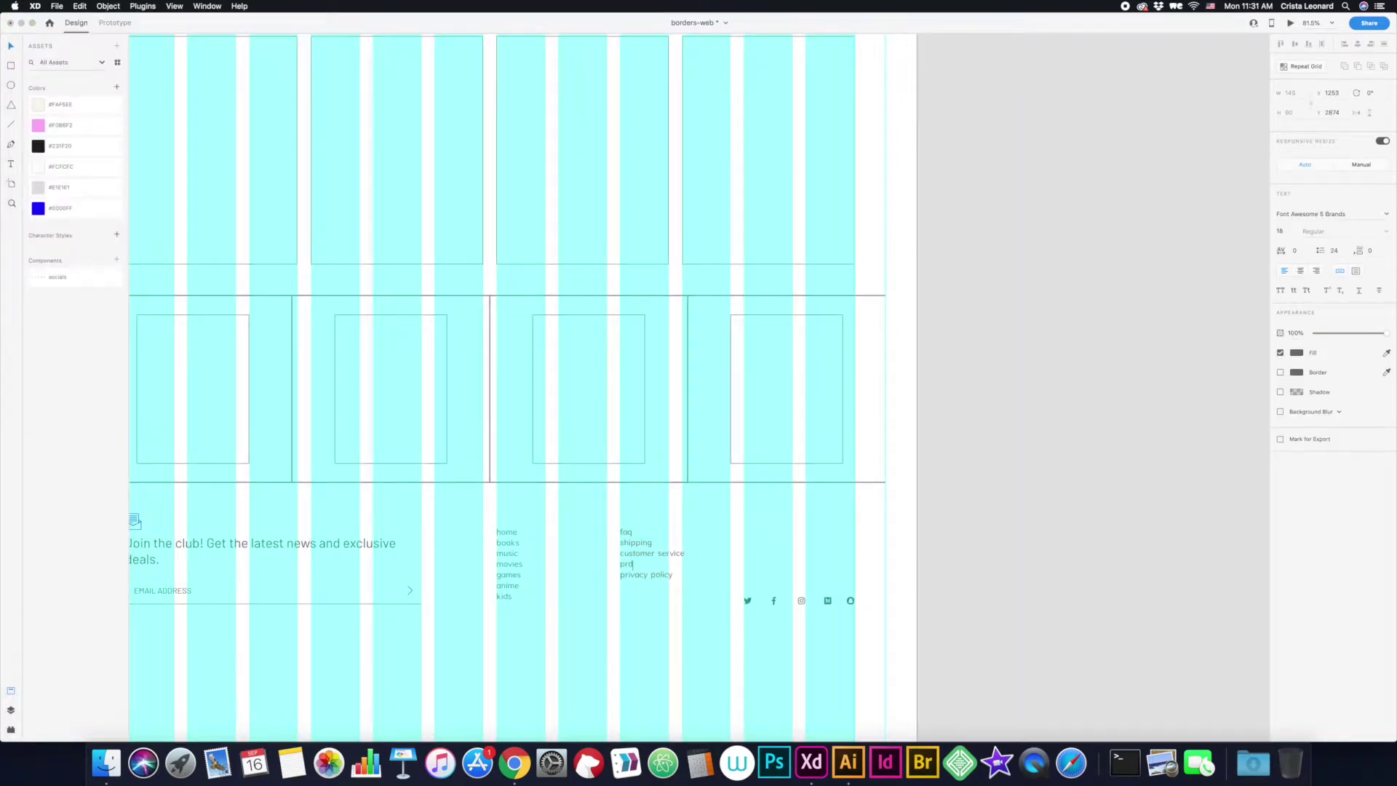
left_click(1334, 251)
type("22")
key("Return")
key("Return")
- Edit the menu navigation list entries, including the sale entry
scroll(992, 521, "up", 5)
scroll(992, 521, "up", 5)
scroll(992, 521, "up", 5)
scroll(589, 427, "left", 10)
double_click(470, 449)
double_click(470, 473)
left_click_drag(458, 471, 460, 496)
double_click(458, 472)
key("Escape")
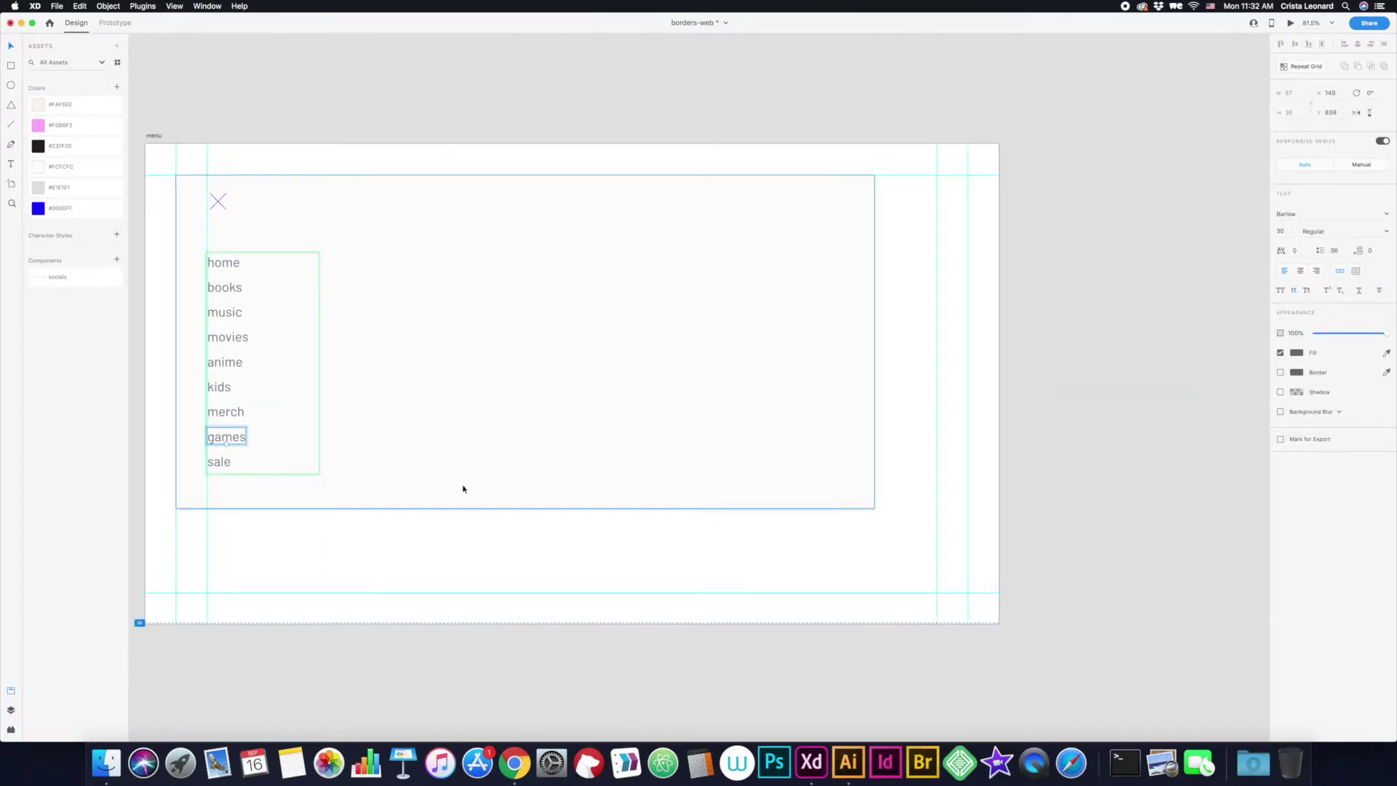
- Remove 'games' from the footer link list
scroll(532, 493, "down", 5)
scroll(471, 443, "up", 8)
double_click(470, 443)
key("BackSpace")
key("BackSpace")
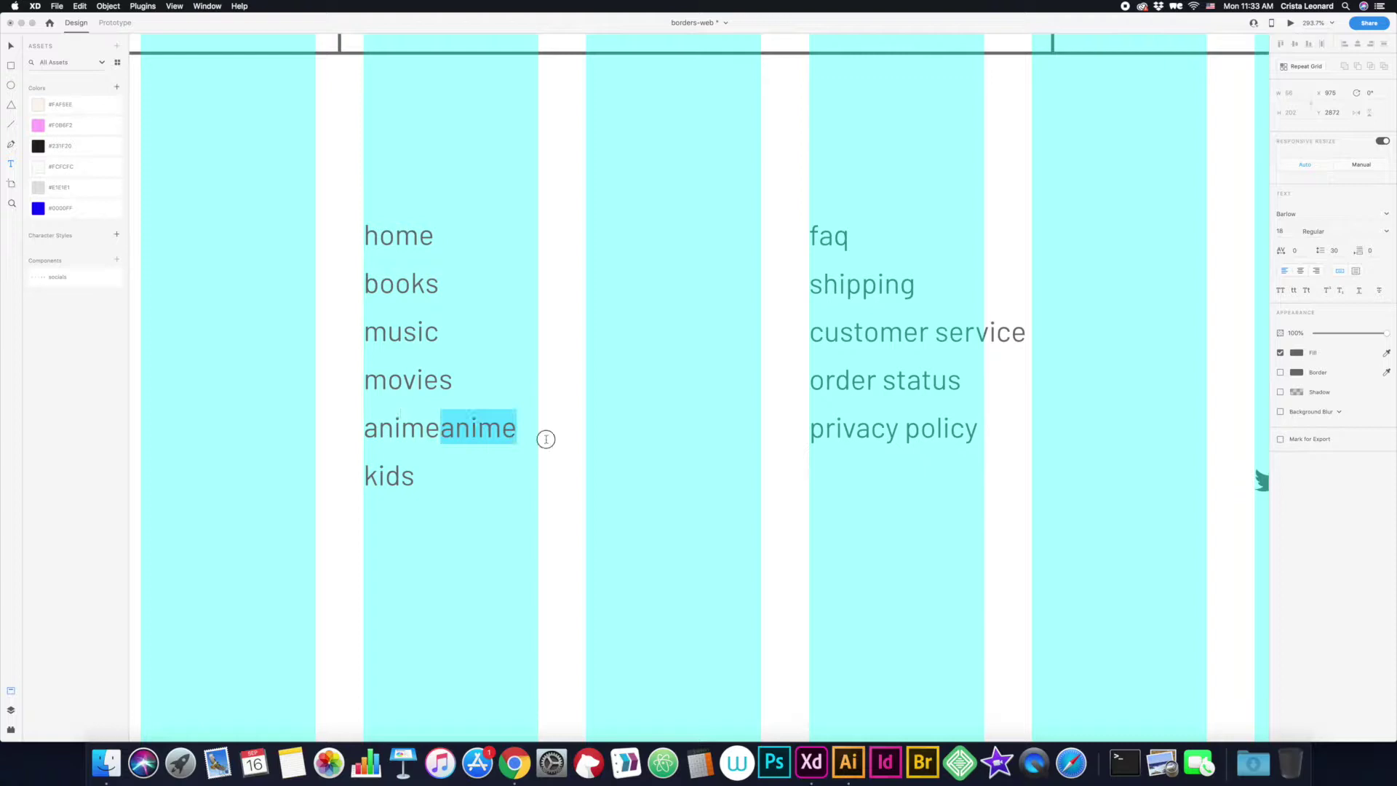
key("Escape")
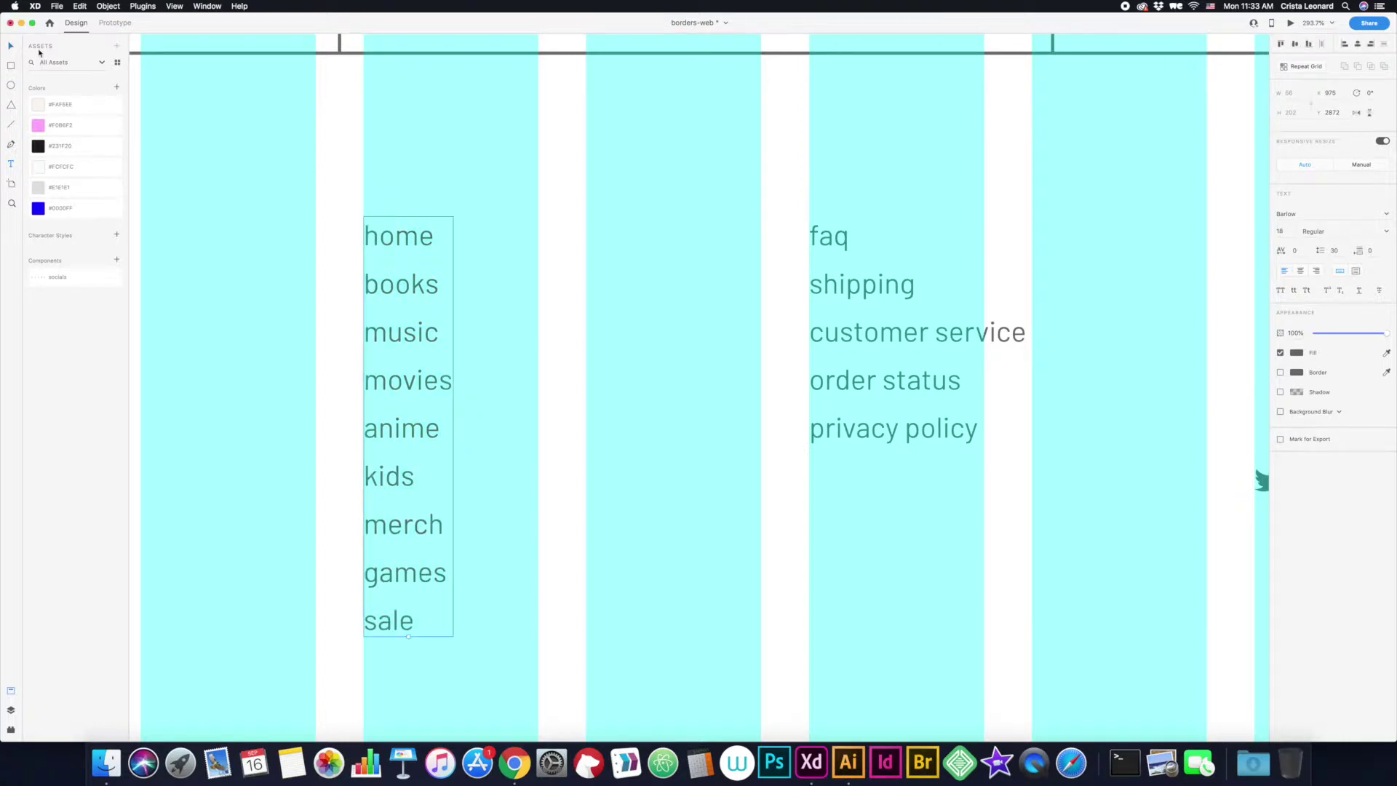
scroll(284, 119, "down", 5)
scroll(447, 430, "up", 2)
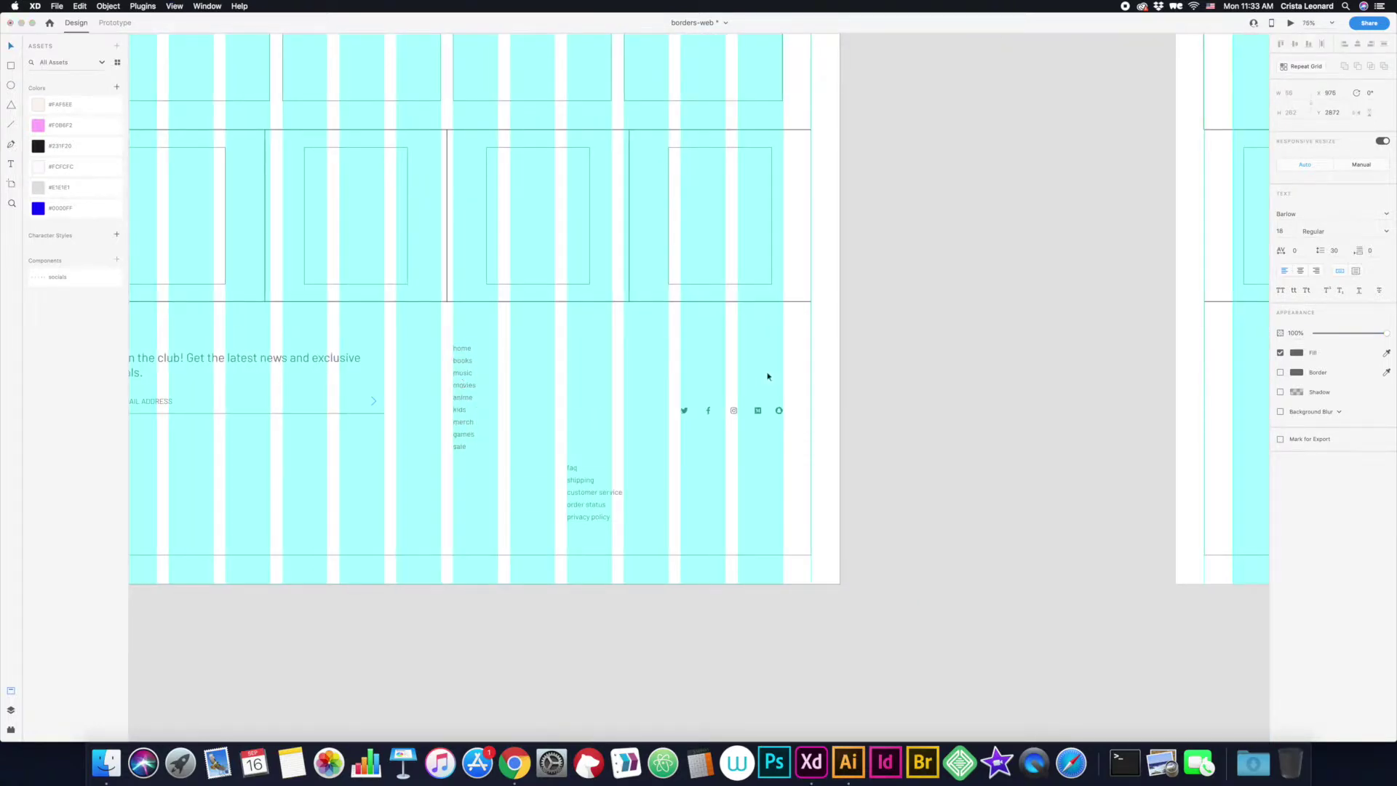
- Turn the footer links into a repeat grid row and relabel its links
key("super+r")
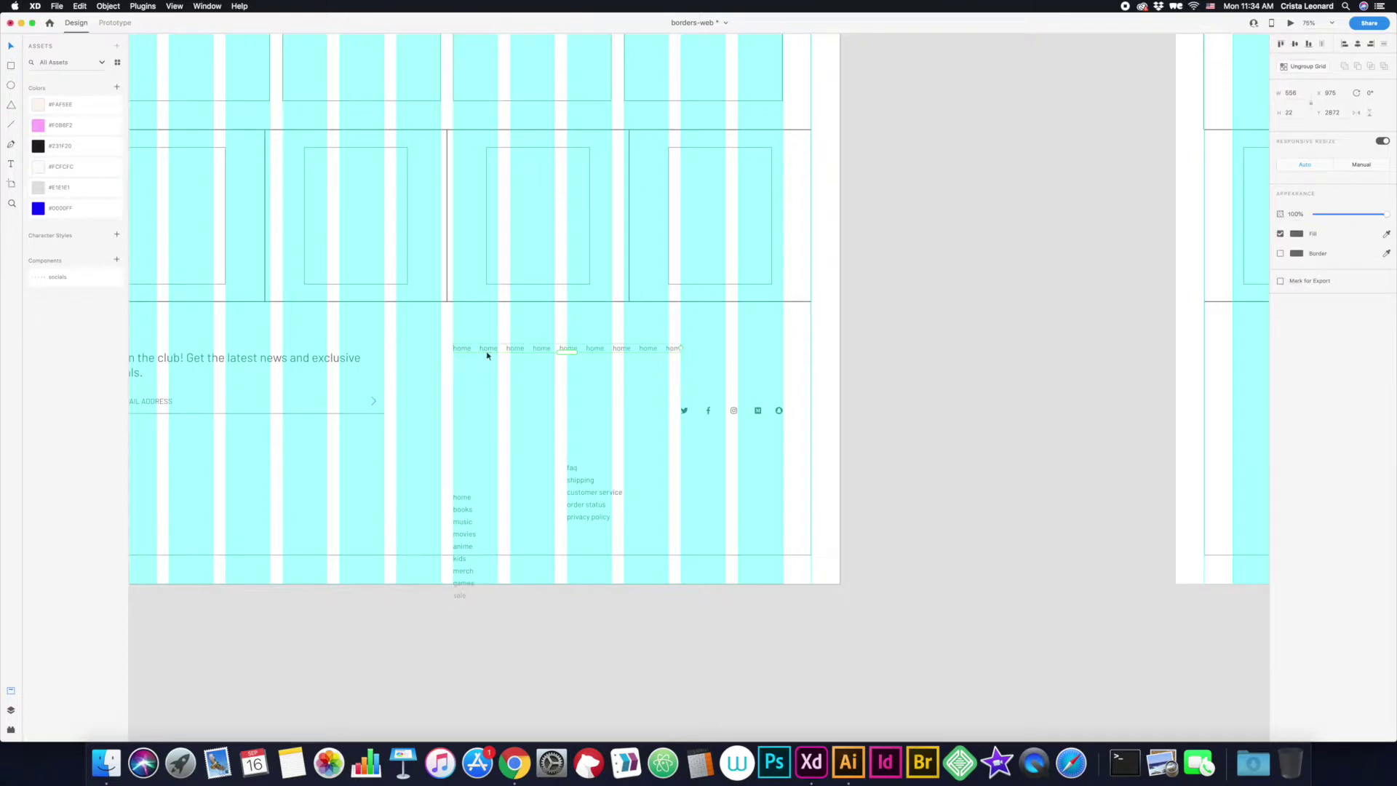
double_click(489, 352)
type("books")
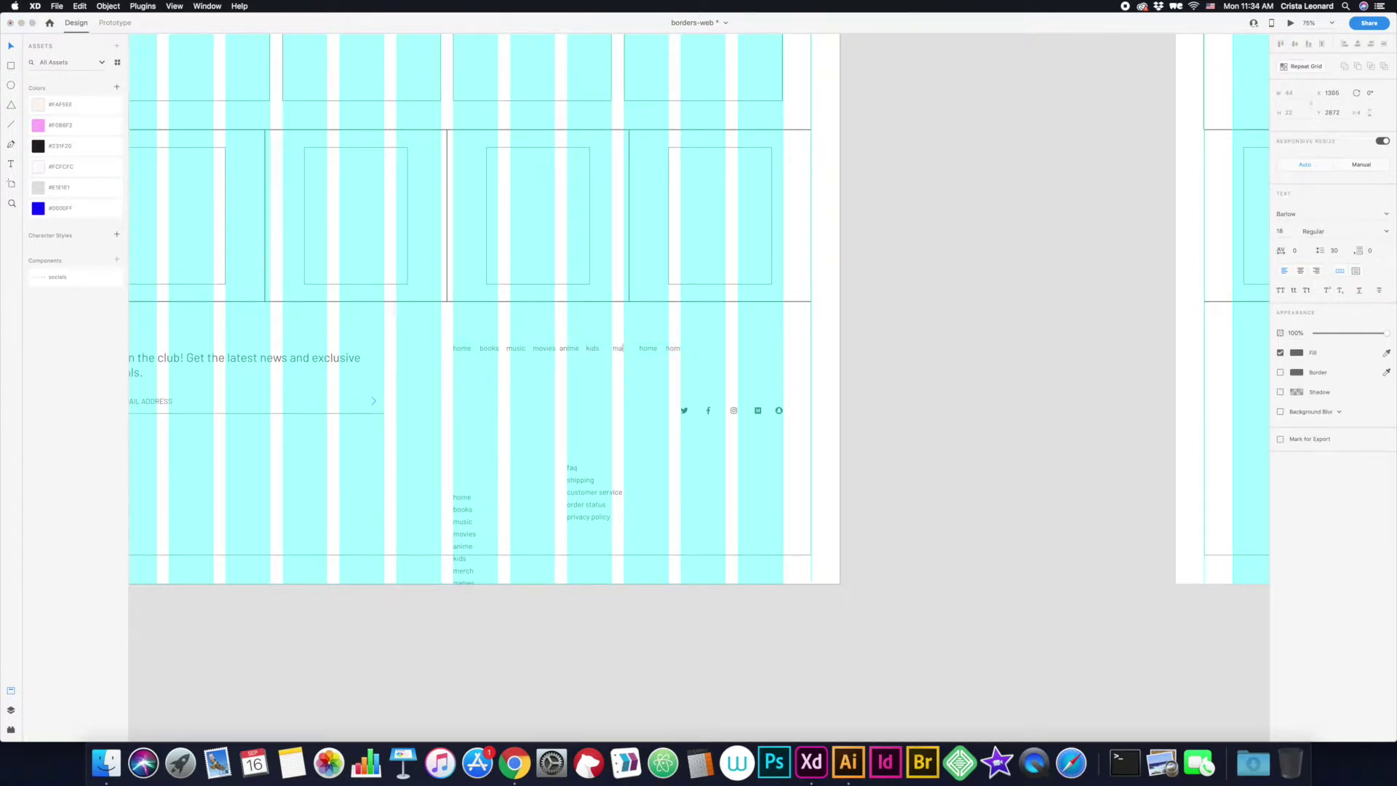
type("ale")
left_click(502, 346)
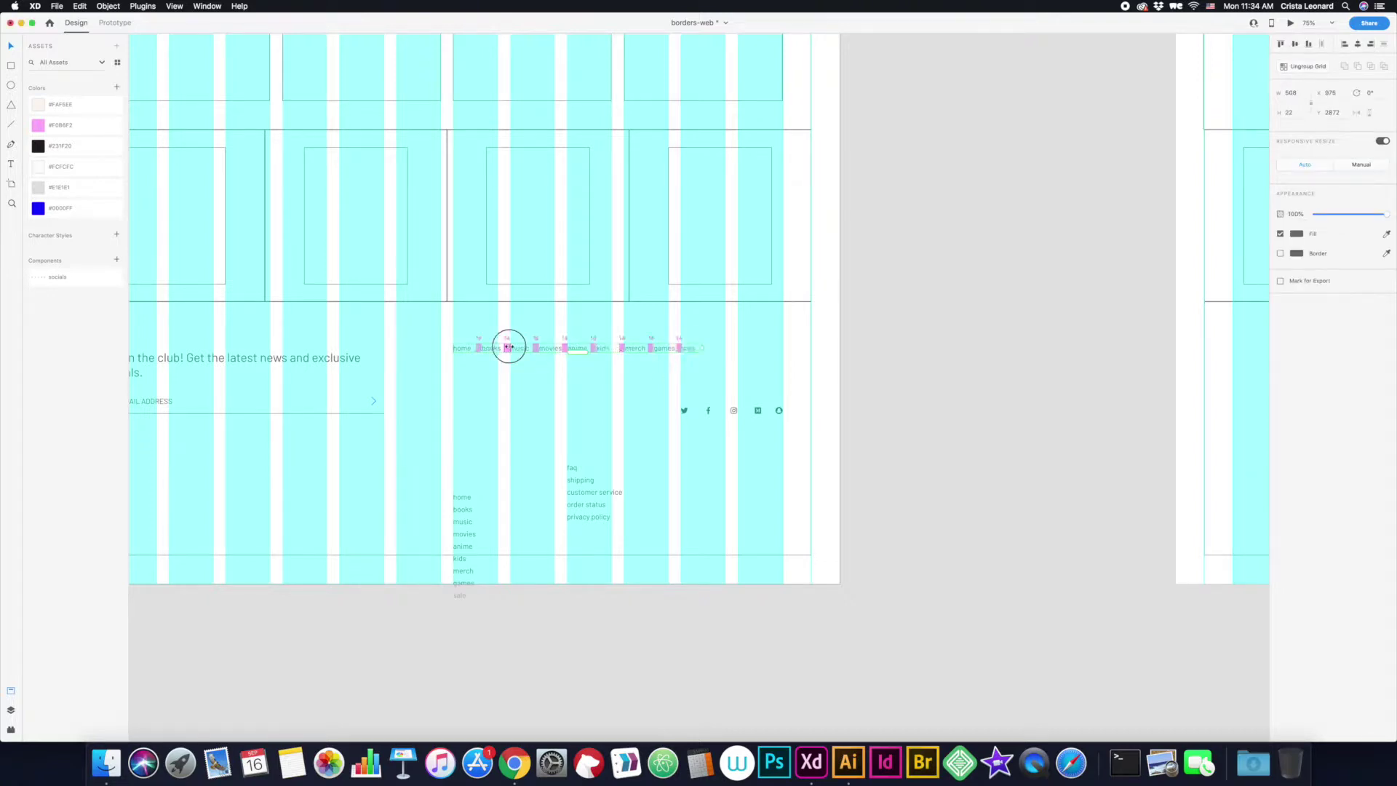
scroll(464, 509, "up", 5)
- Trim the second link row and evenly space shipping, customer service and order status
left_click_drag(585, 509, 524, 526)
double_click(461, 522)
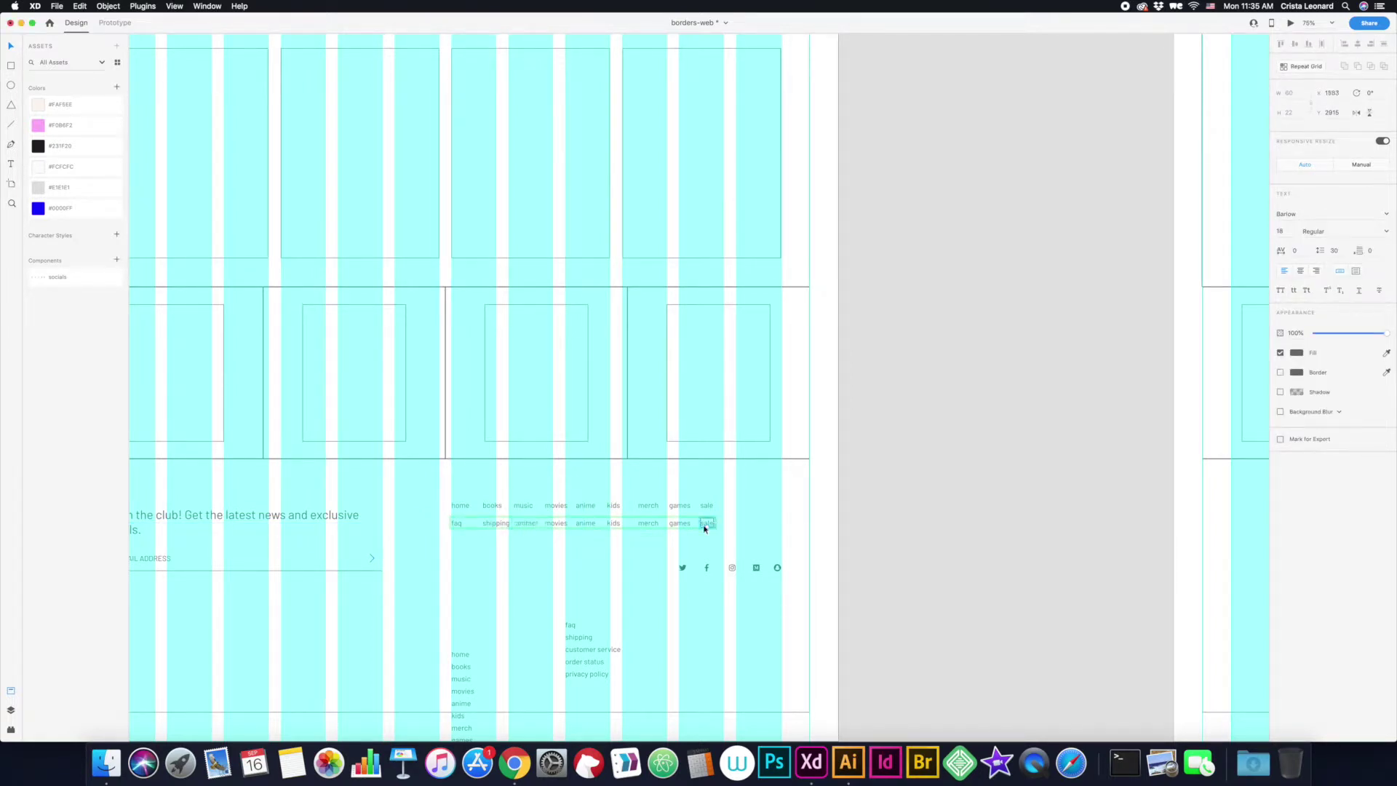
left_click_drag(716, 525, 539, 524)
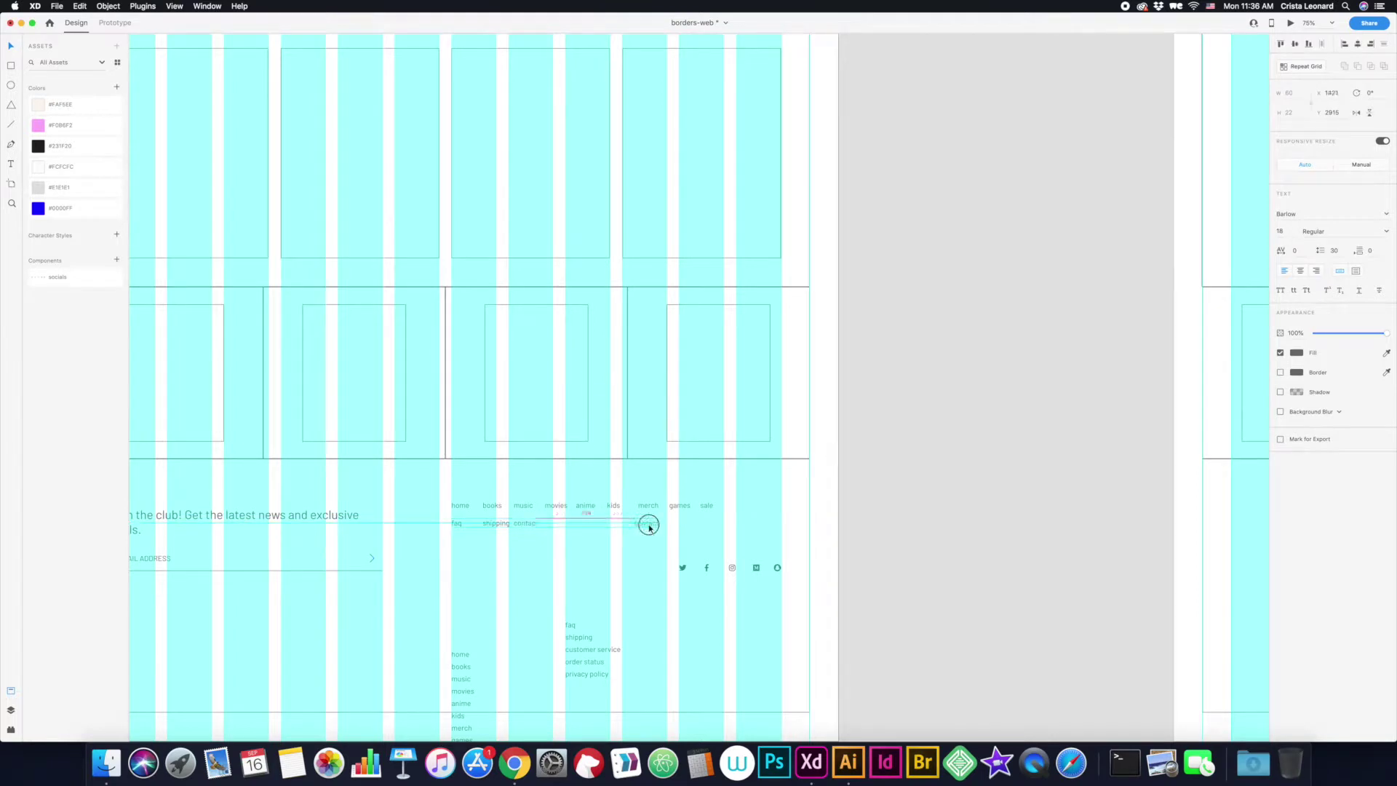
type("x")
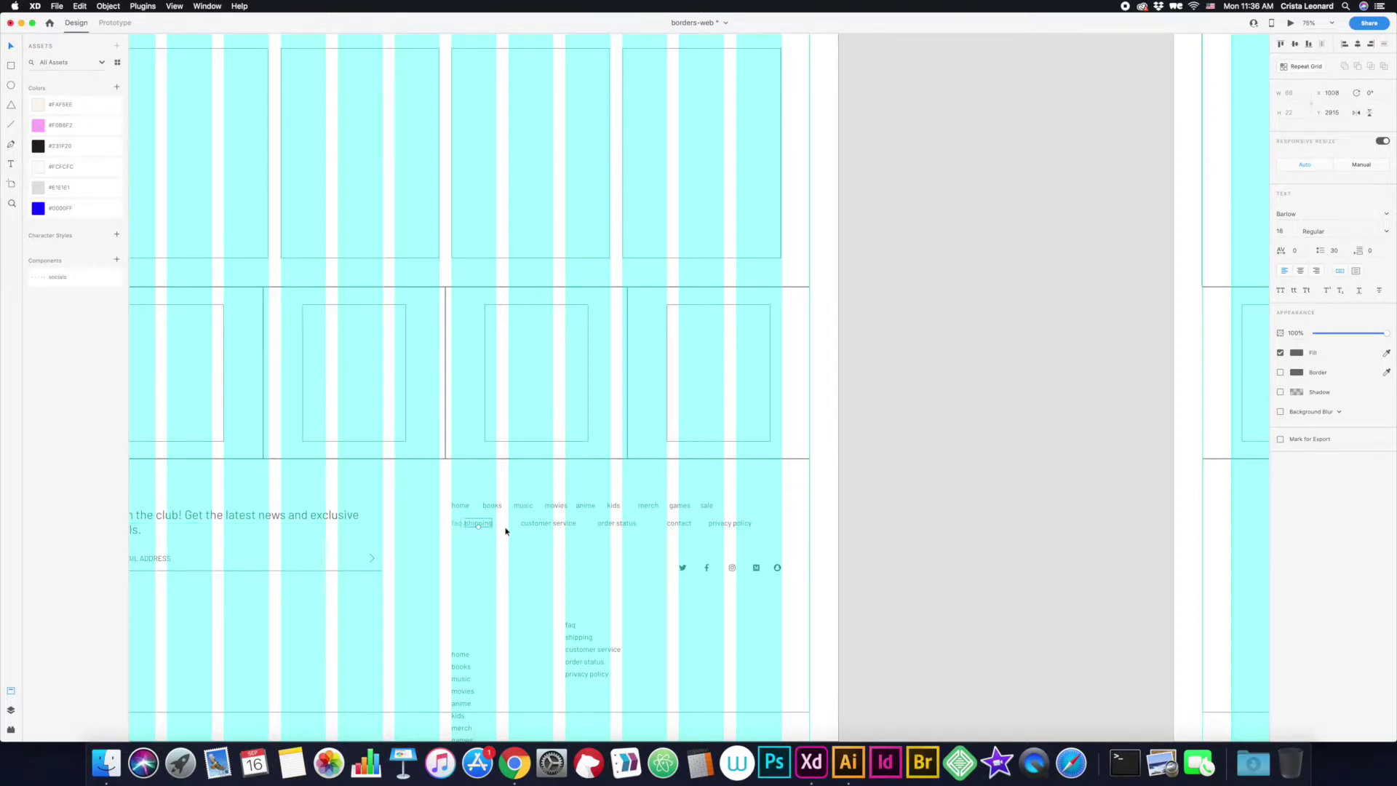
left_click_drag(521, 527, 528, 524)
left_click_drag(604, 523, 577, 524)
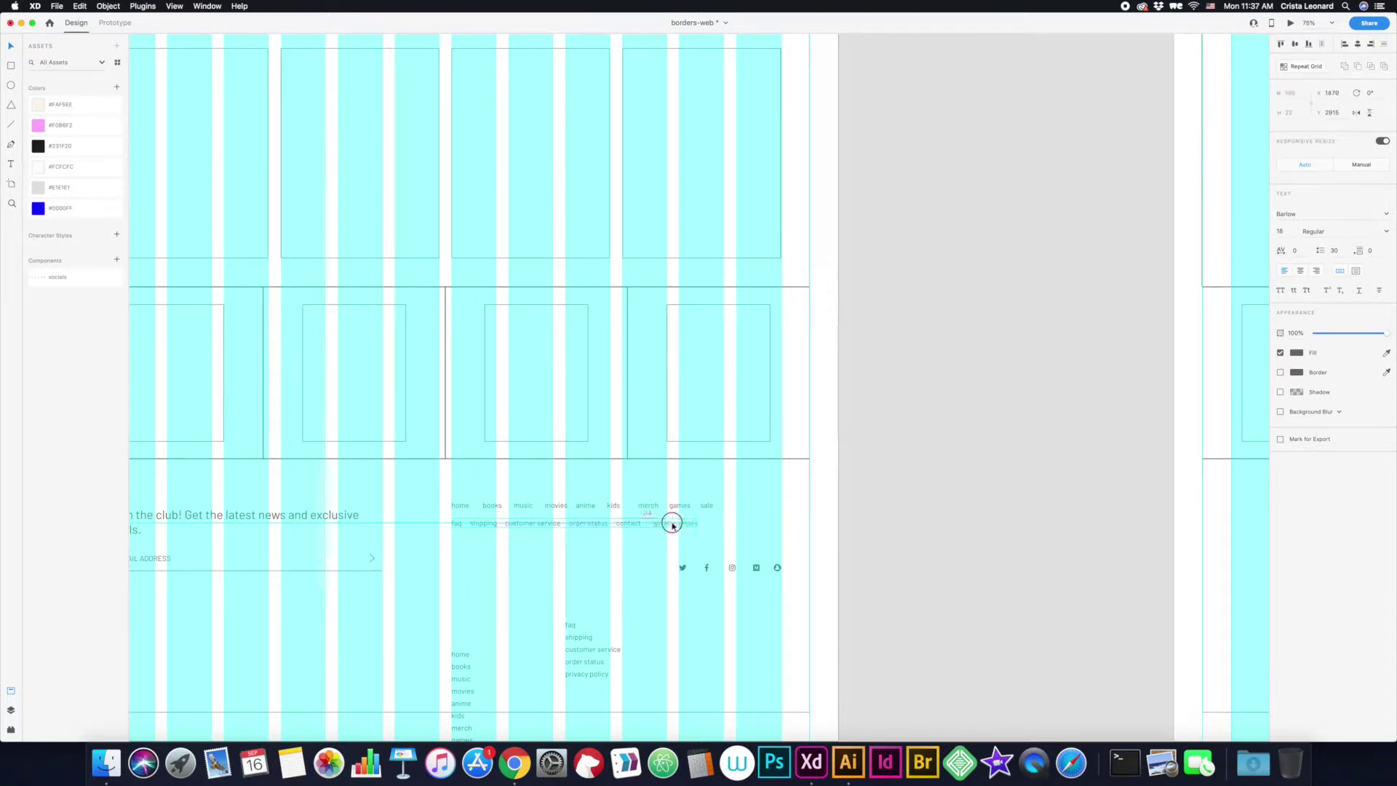
- Lower the second footer link row to sit just below the main row
key("super+minus")
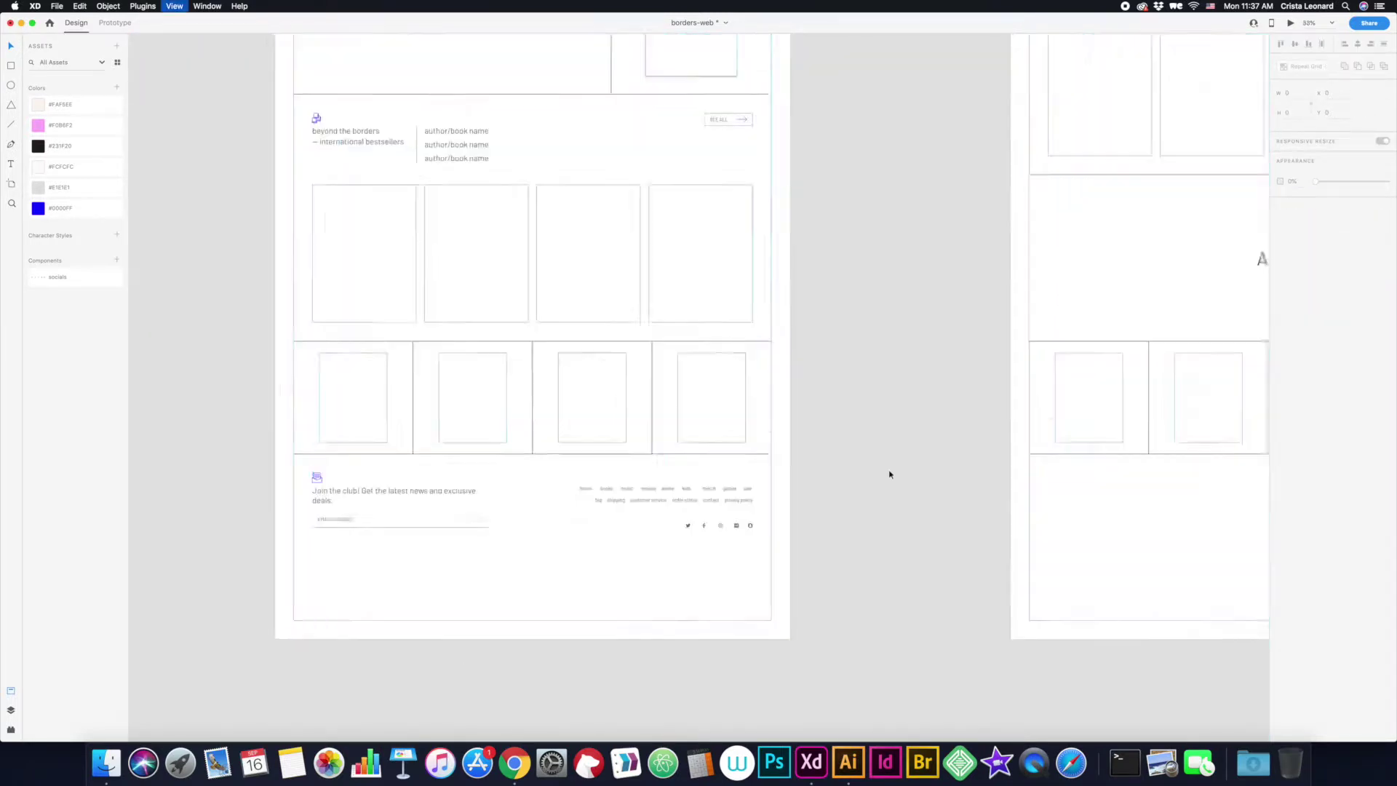
key("super+equal")
left_click_drag(704, 553, 766, 575)
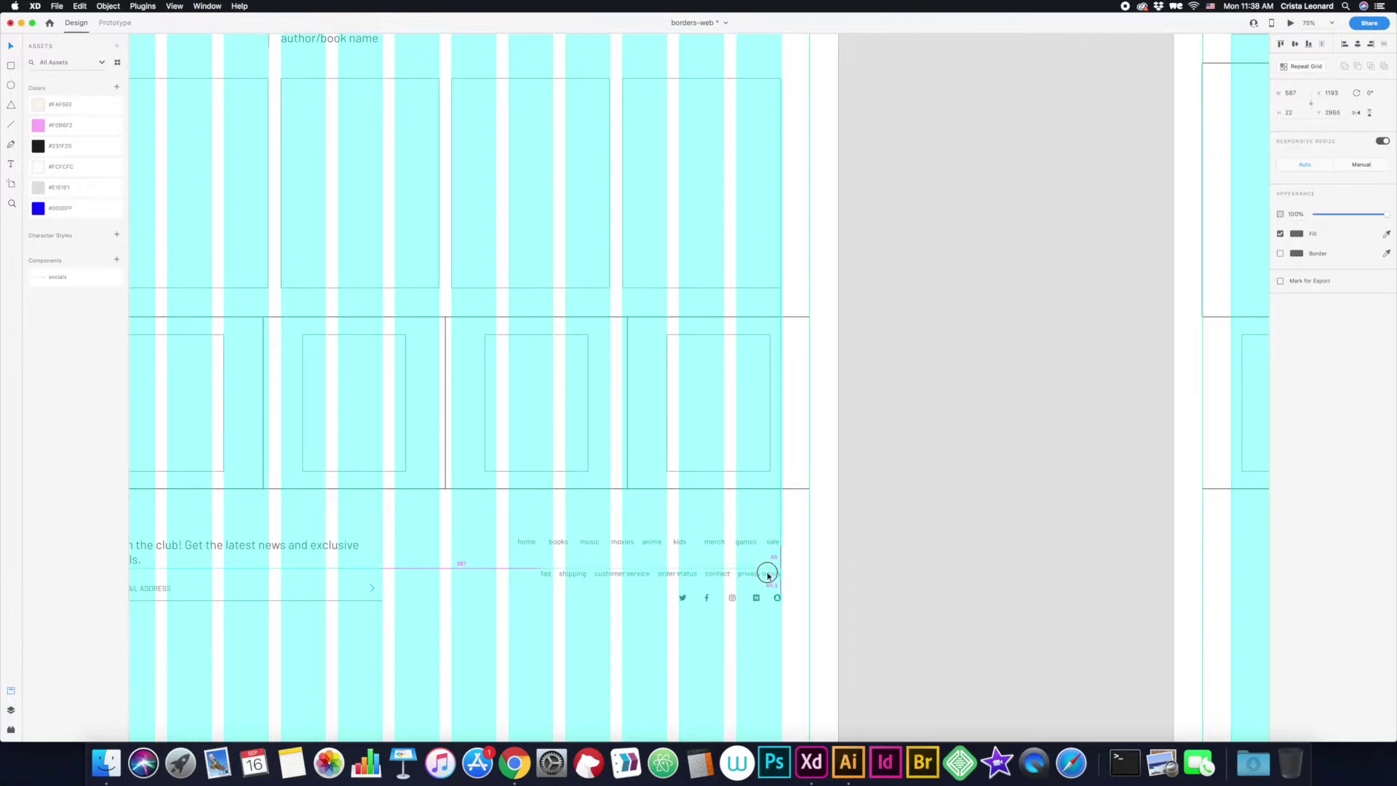
scroll(880, 493, "down", 5)
scroll(484, 262, "up", 3)
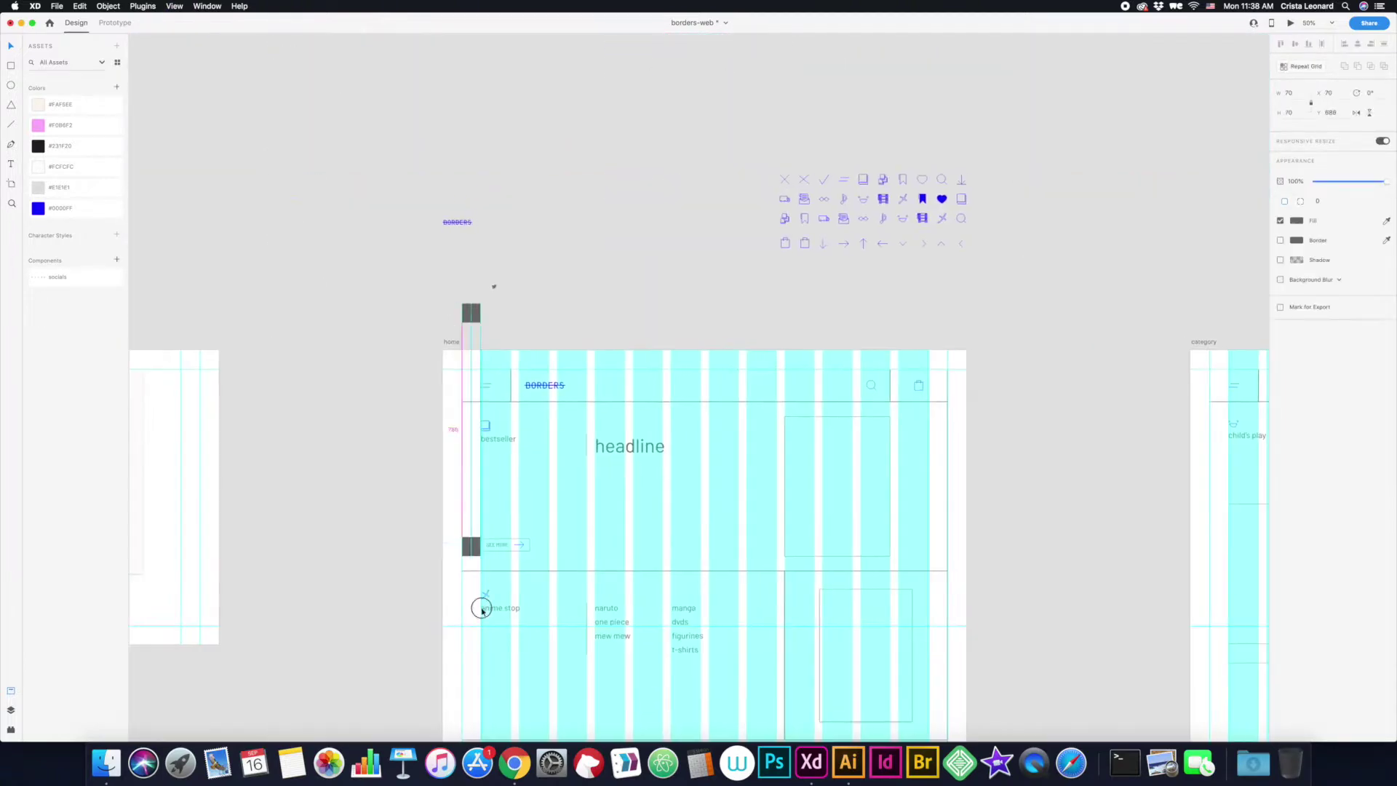
- Move the stray grey square off the home artboard
left_click_drag(460, 371, 471, 661)
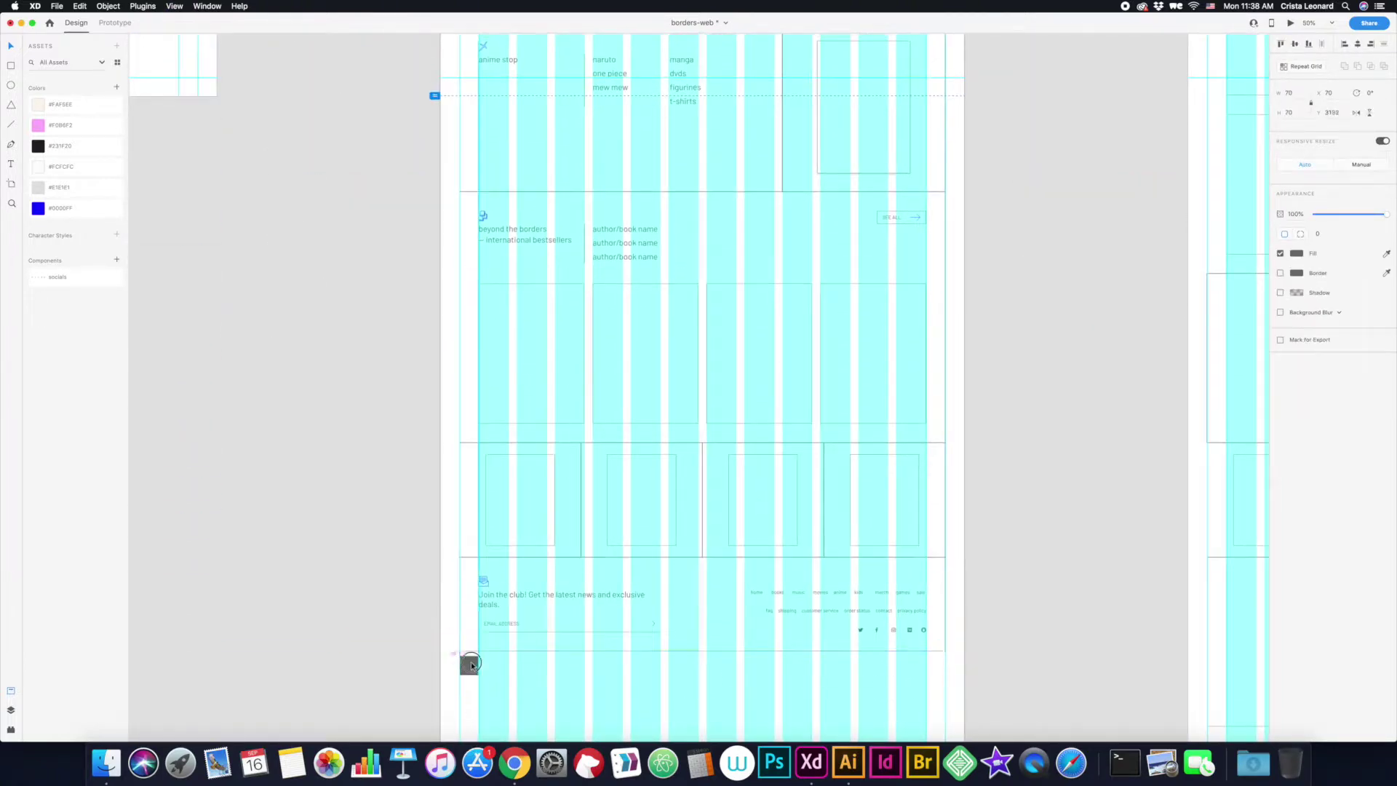
scroll(472, 660, "down", 5)
left_click(700, 444)
scroll(700, 450, "up", 5)
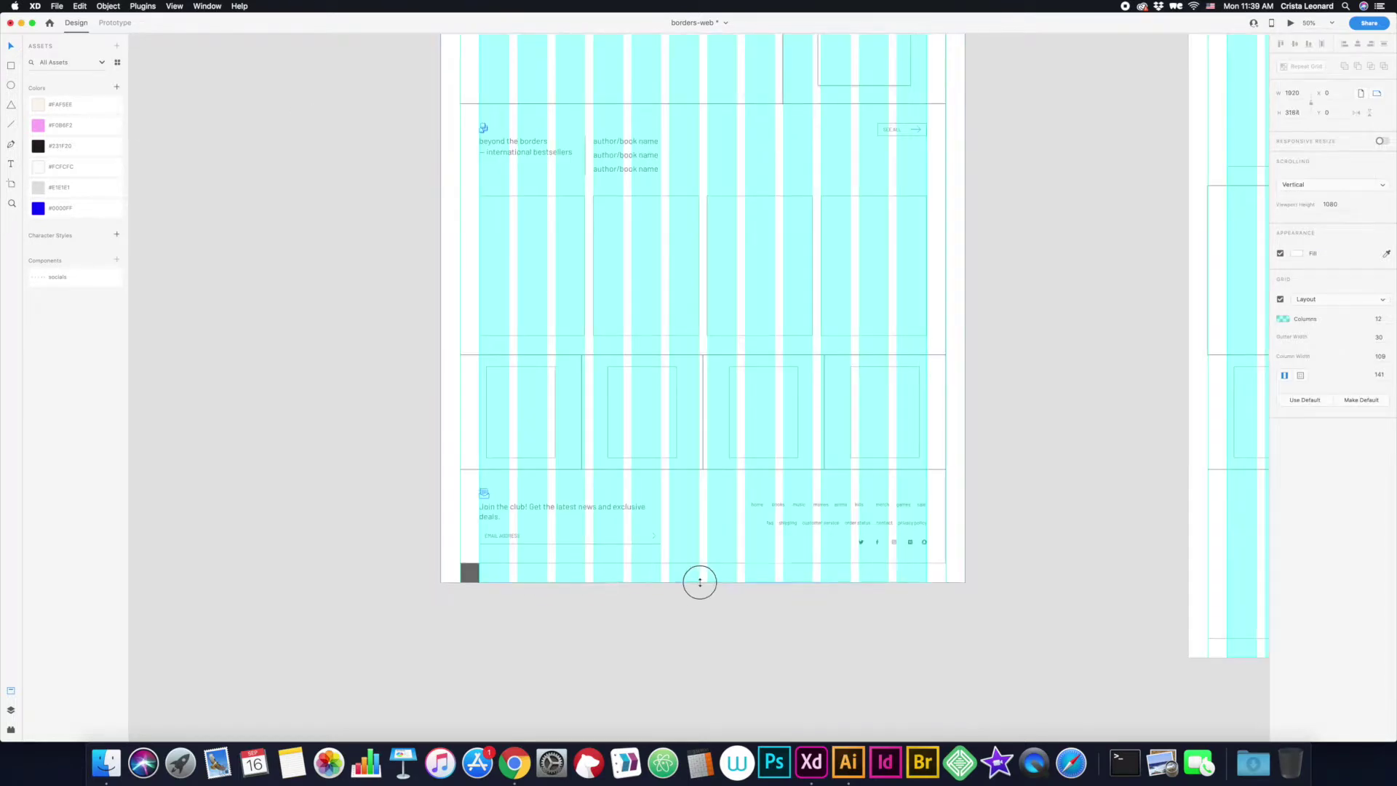
left_click_drag(524, 571, 919, 574)
- Make the whole home footer group a reusable footer component
left_click(692, 512)
left_click(117, 260)
scroll(755, 518, "down", 3)
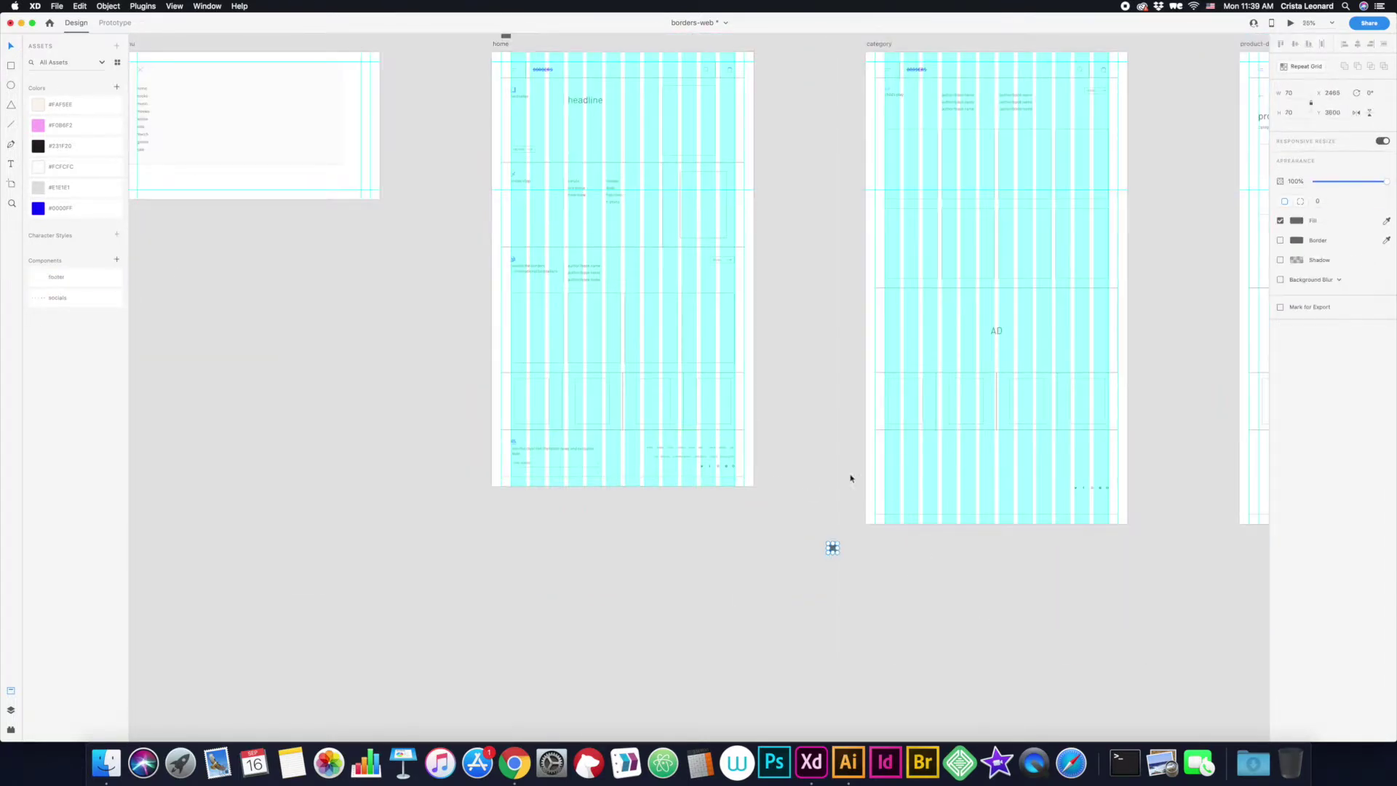
scroll(830, 546, "right", 5)
scroll(1179, 520, "left", 3)
left_click_drag(450, 497, 119, 424)
scroll(364, 444, "left", 2)
scroll(364, 444, "up", 1)
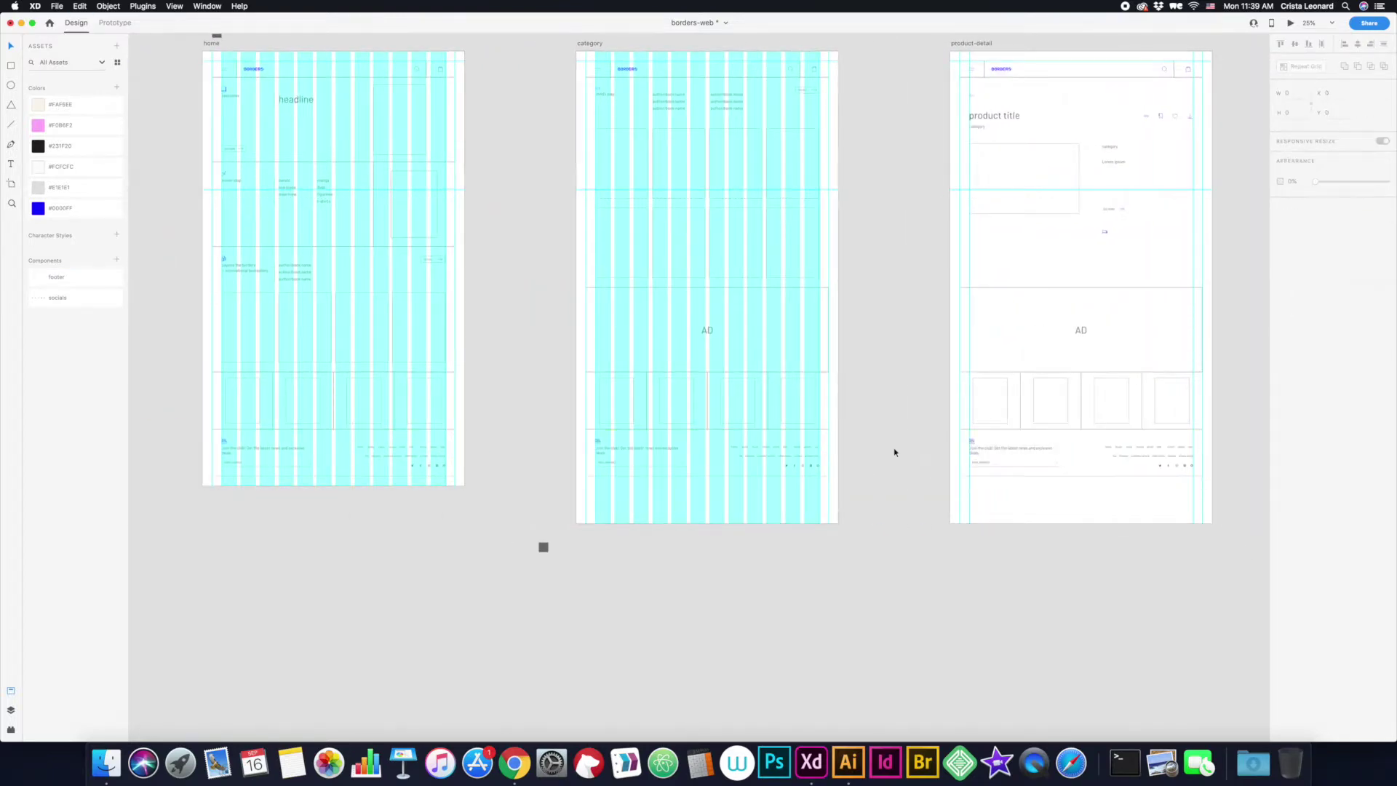
- Check the footers on the category and home artboards, then start editing the mew mew entry
left_click(592, 509)
scroll(706, 550, "up", 5)
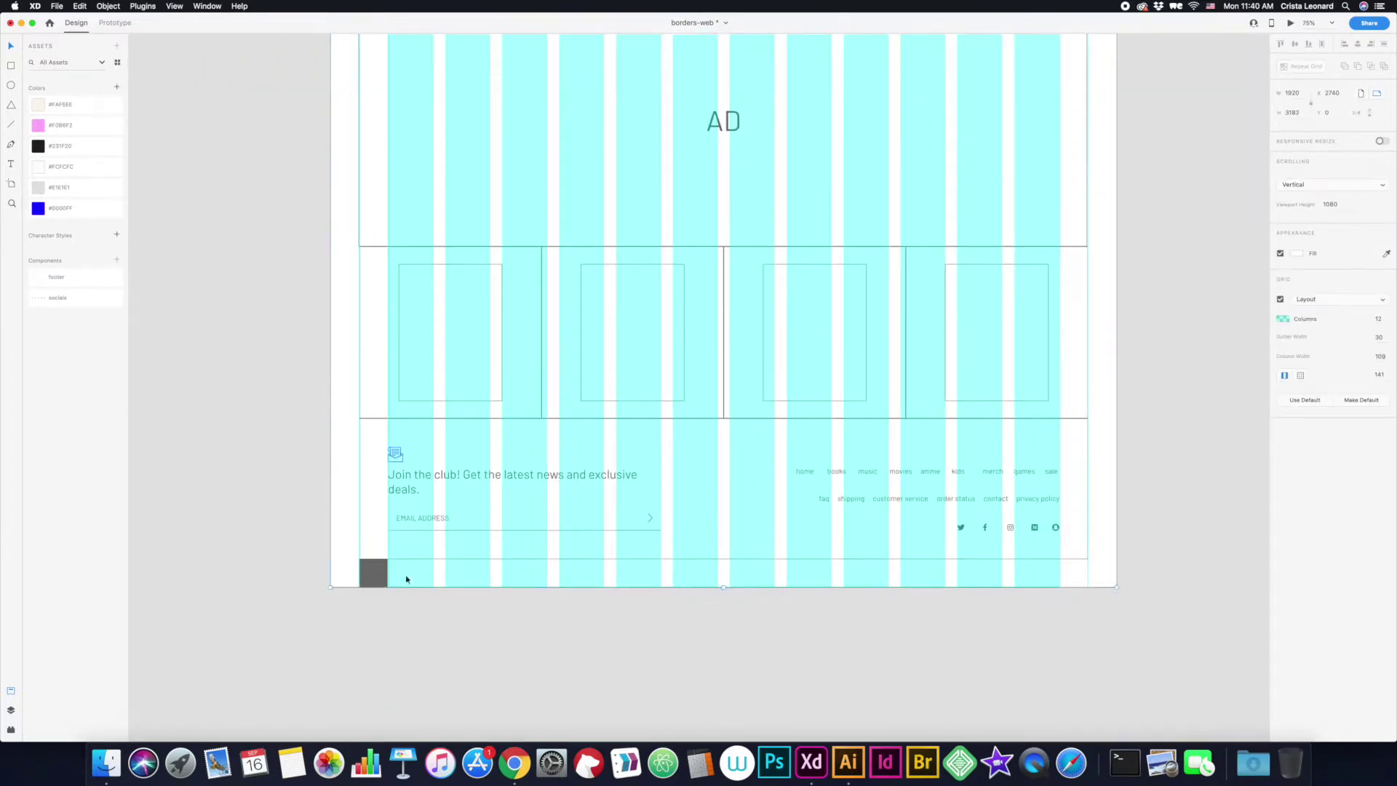
scroll(722, 582, "right", 10)
scroll(907, 608, "down", 5)
scroll(828, 452, "up", 6)
scroll(864, 611, "right", 3)
scroll(583, 580, "down", 5)
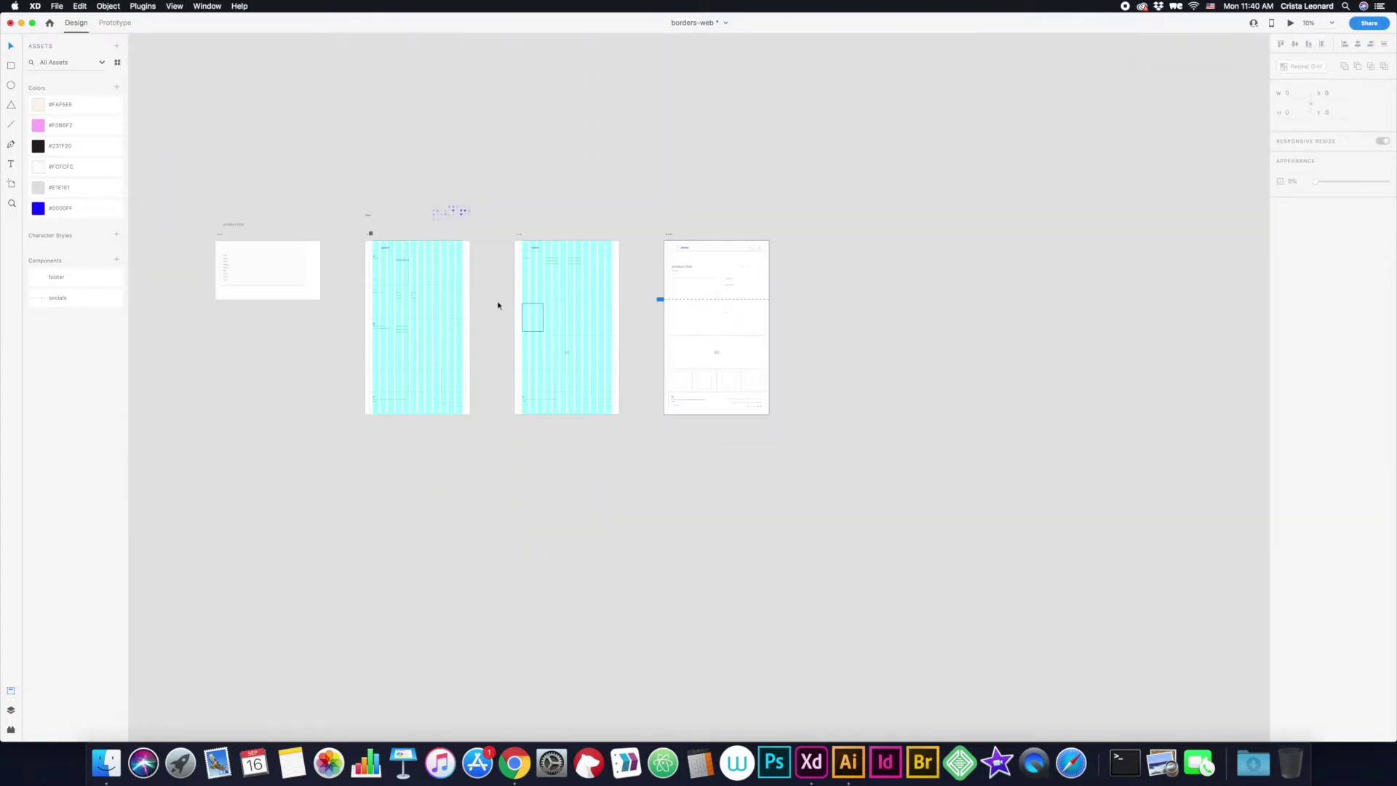
scroll(499, 305, "up", 3)
scroll(369, 240, "left", 3)
left_click(397, 144)
scroll(397, 144, "up", 5)
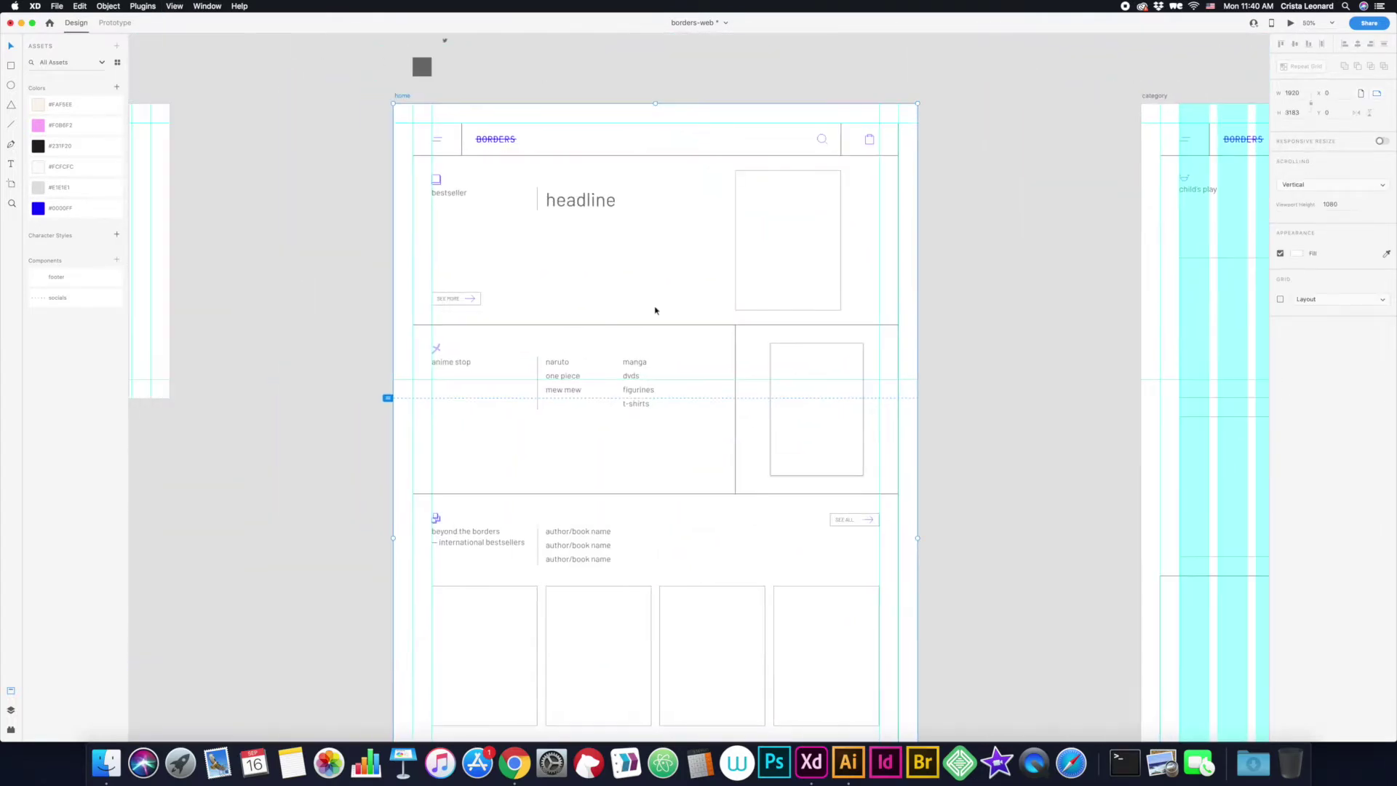
scroll(655, 308, "right", 3)
double_click(521, 404)
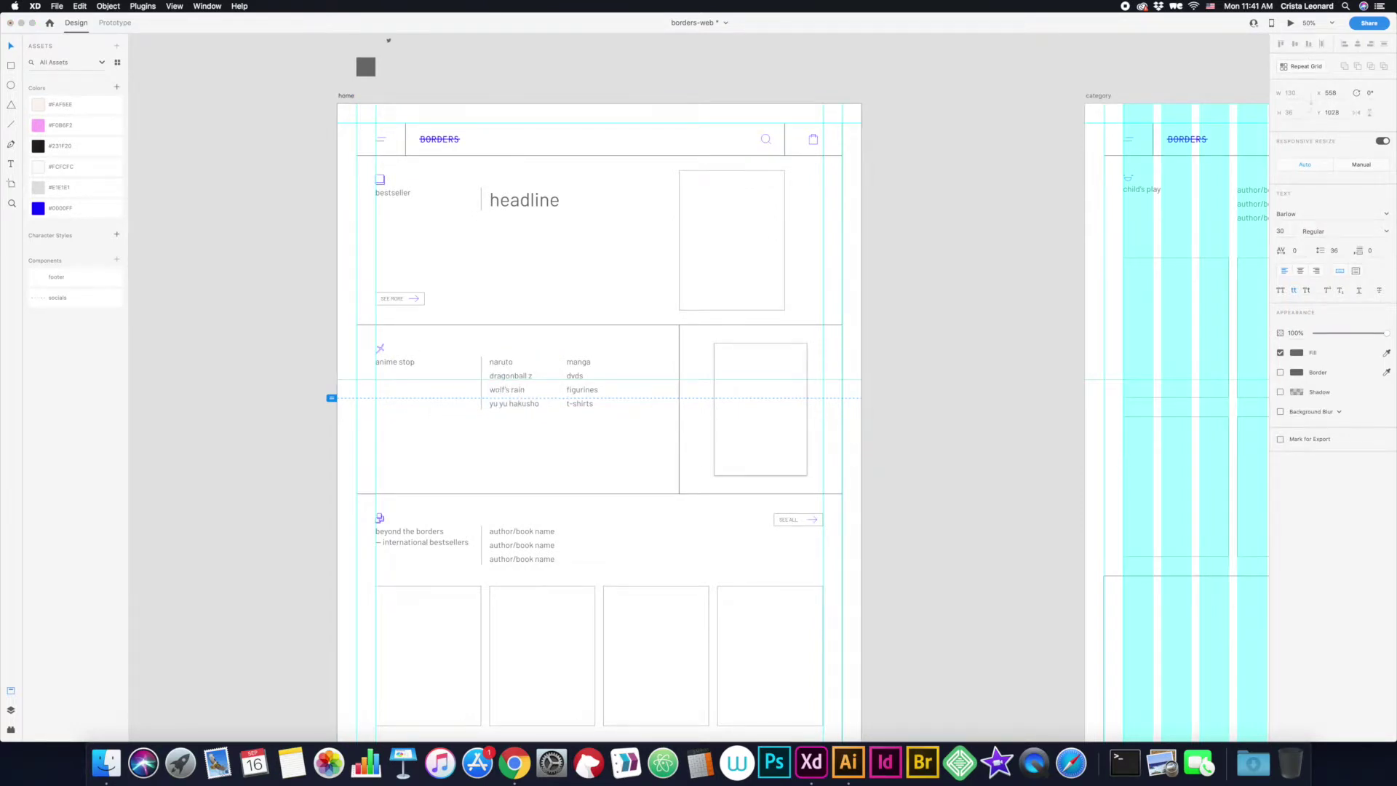
- Review the home page headline and list text, zooming out and back in
scroll(892, 303, "down", 5)
scroll(892, 303, "up", 5)
left_click(482, 168)
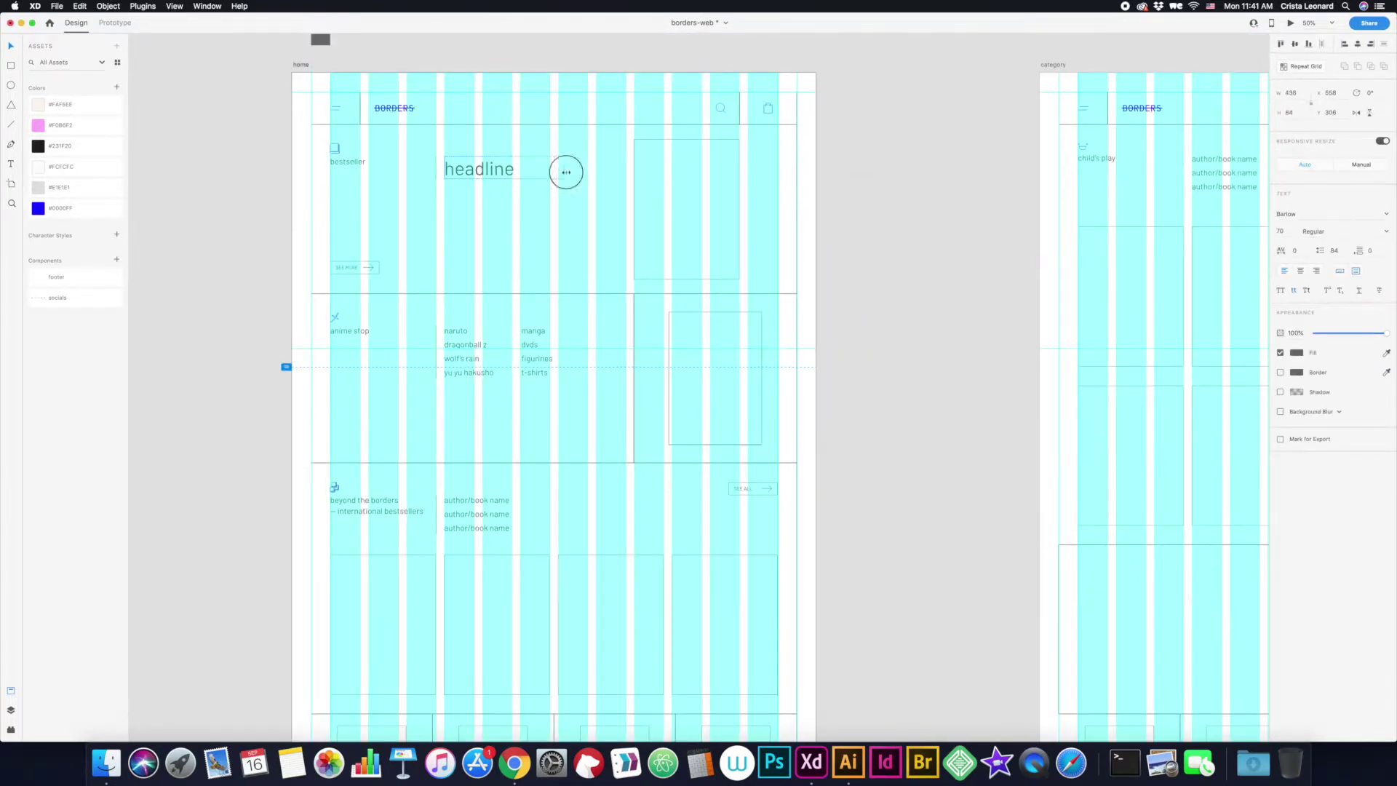
left_click(1014, 353)
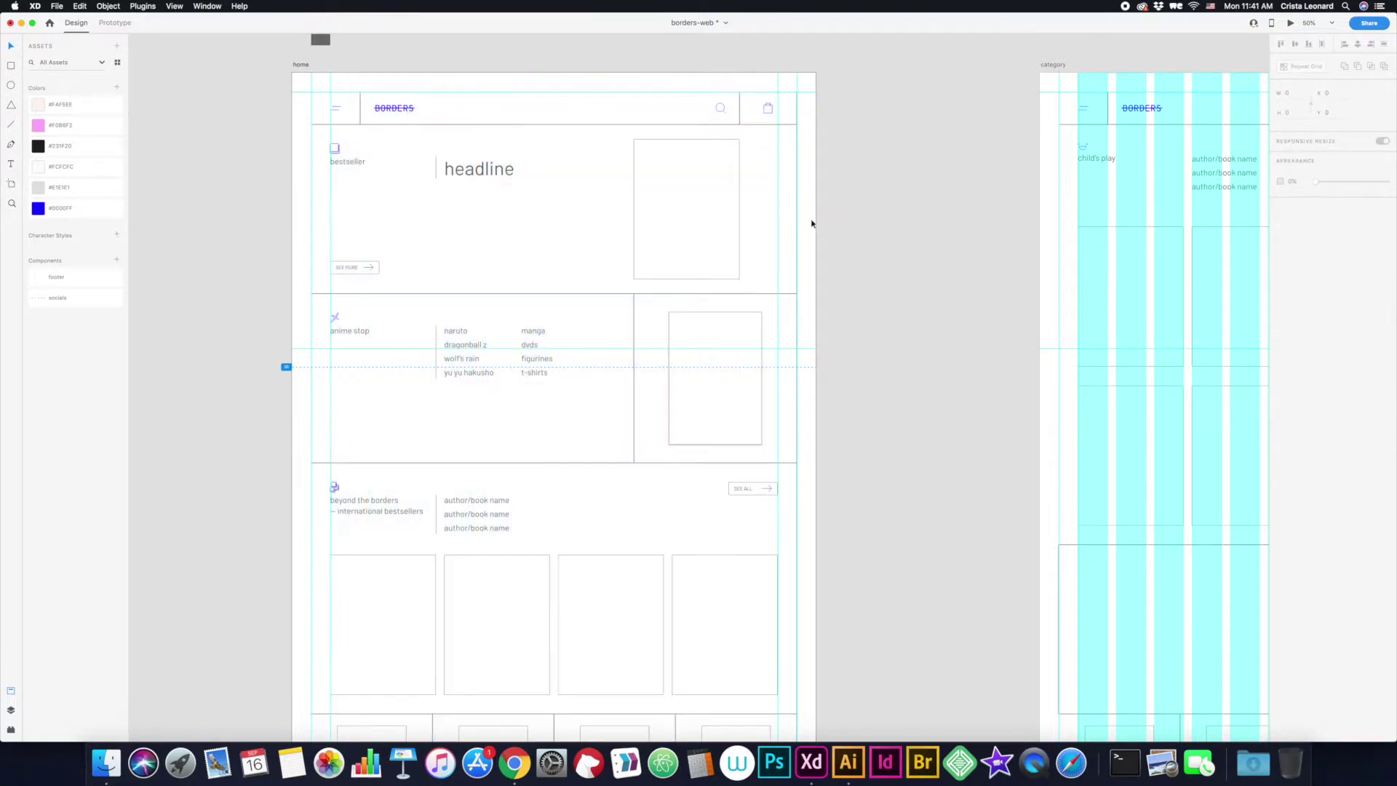
key("super+minus")
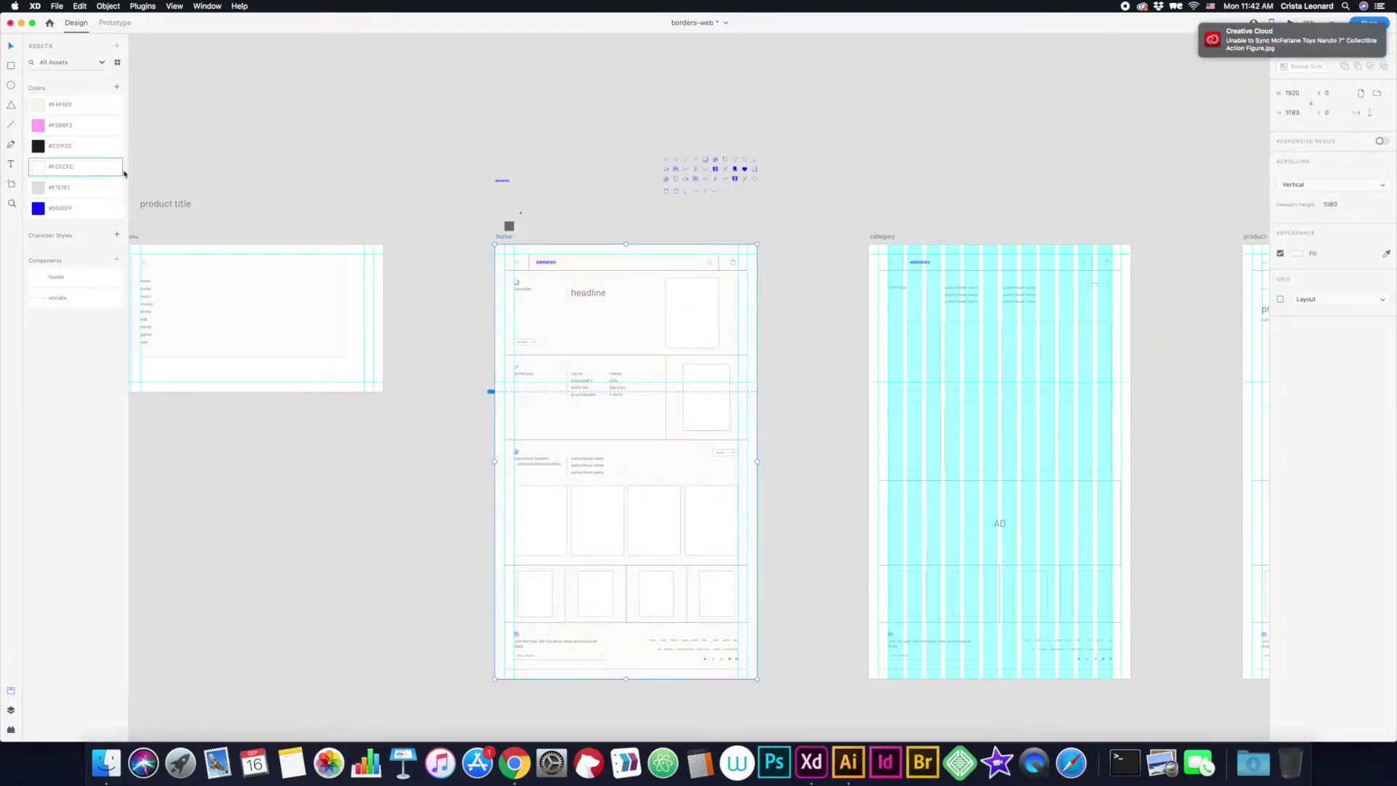
key("super+plus")
scroll(612, 275, "up", 2)
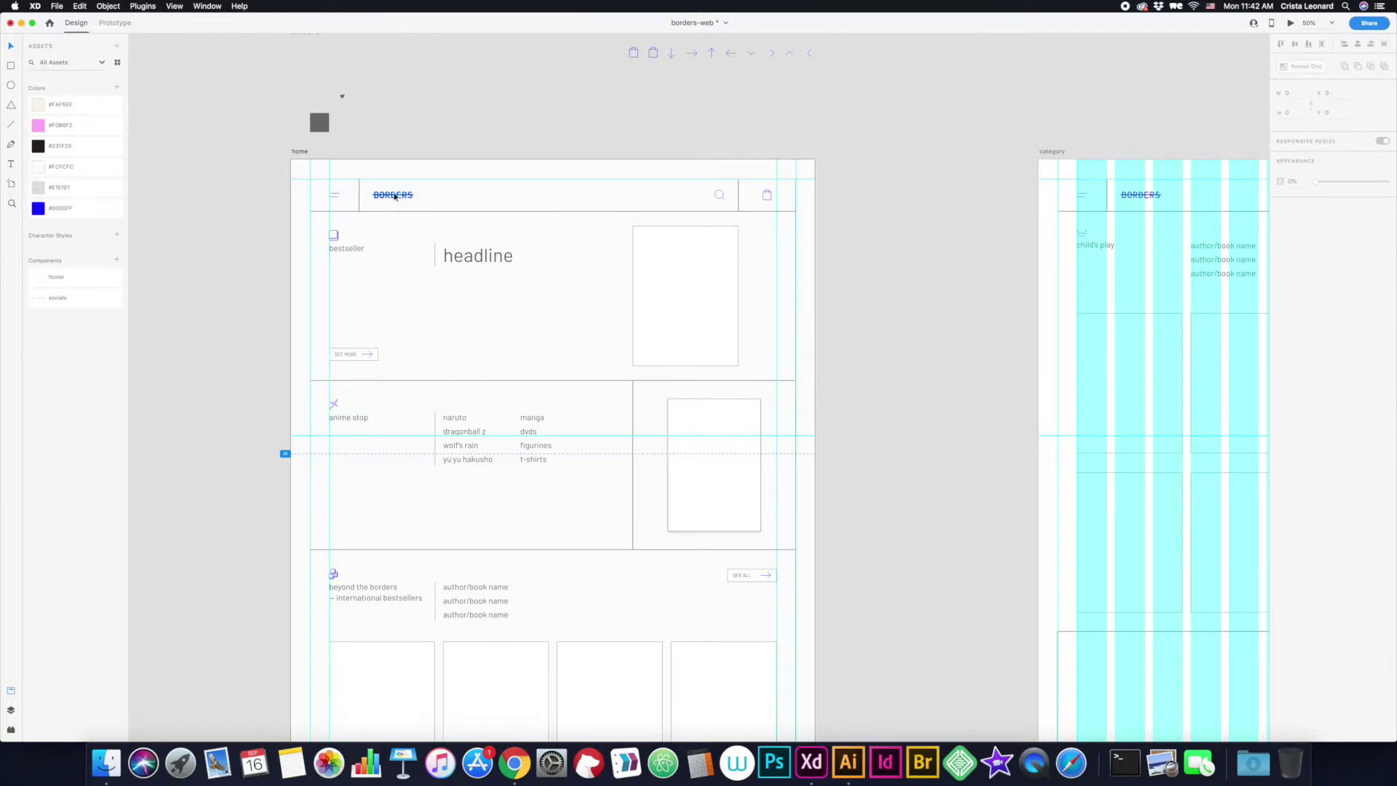
- Give the home page section groups and footer a purple border
left_click(330, 563)
scroll(330, 562, "down", 5)
left_click(688, 560)
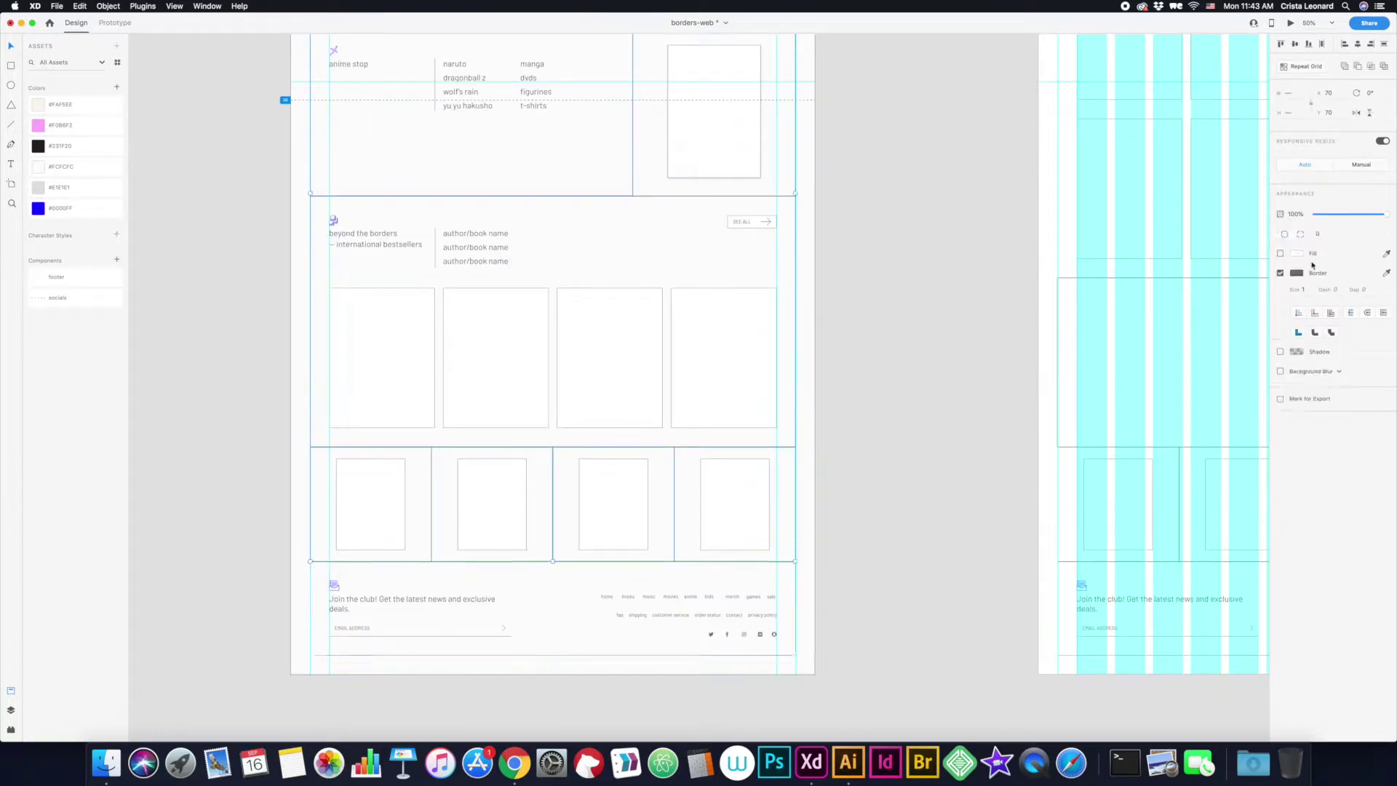
left_click(675, 628)
left_click(1297, 312)
left_click(997, 383)
scroll(673, 608, "up", 2)
scroll(673, 608, "up", 3)
scroll(640, 478, "right", 6)
- Fill the home page's product grid book placeholder rectangles grey
left_click(641, 479)
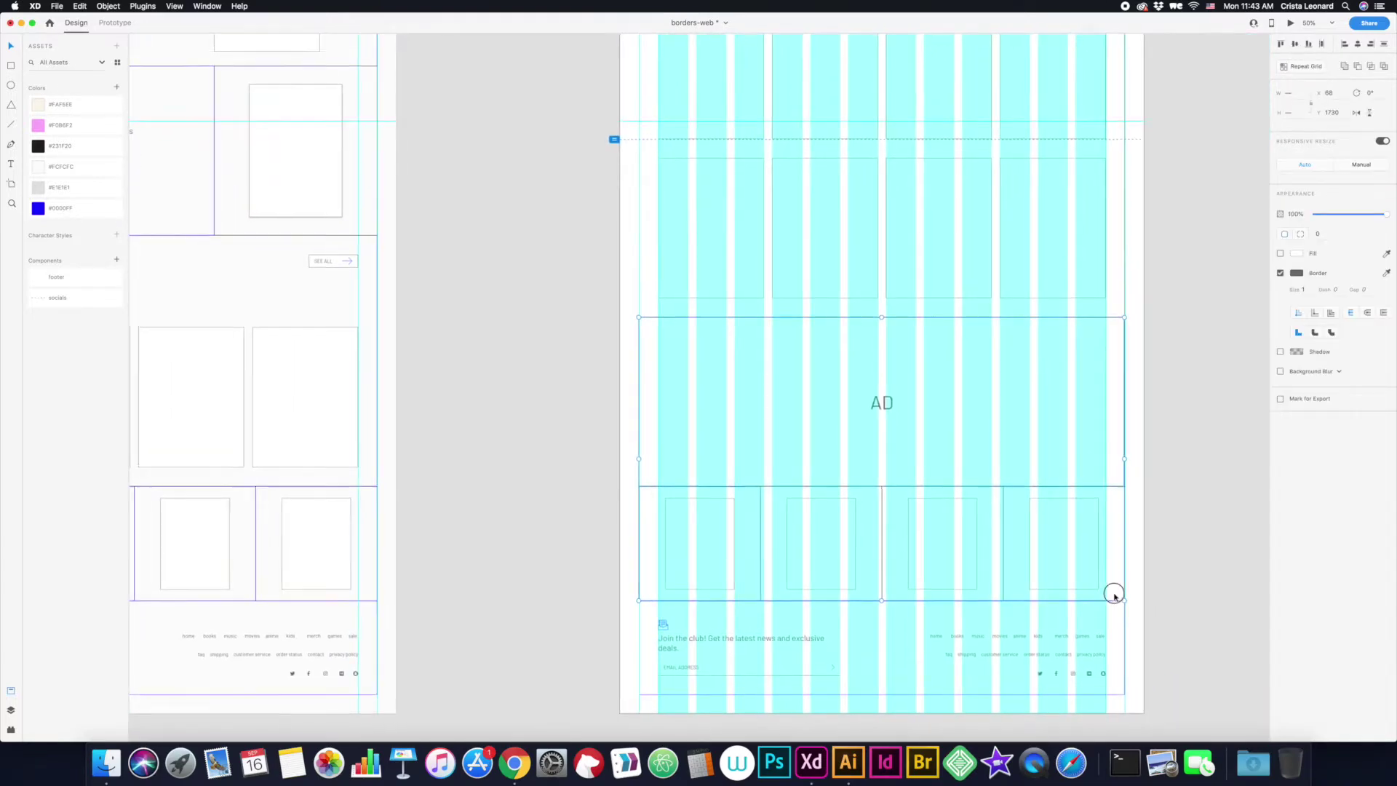
scroll(731, 132, "up", 4)
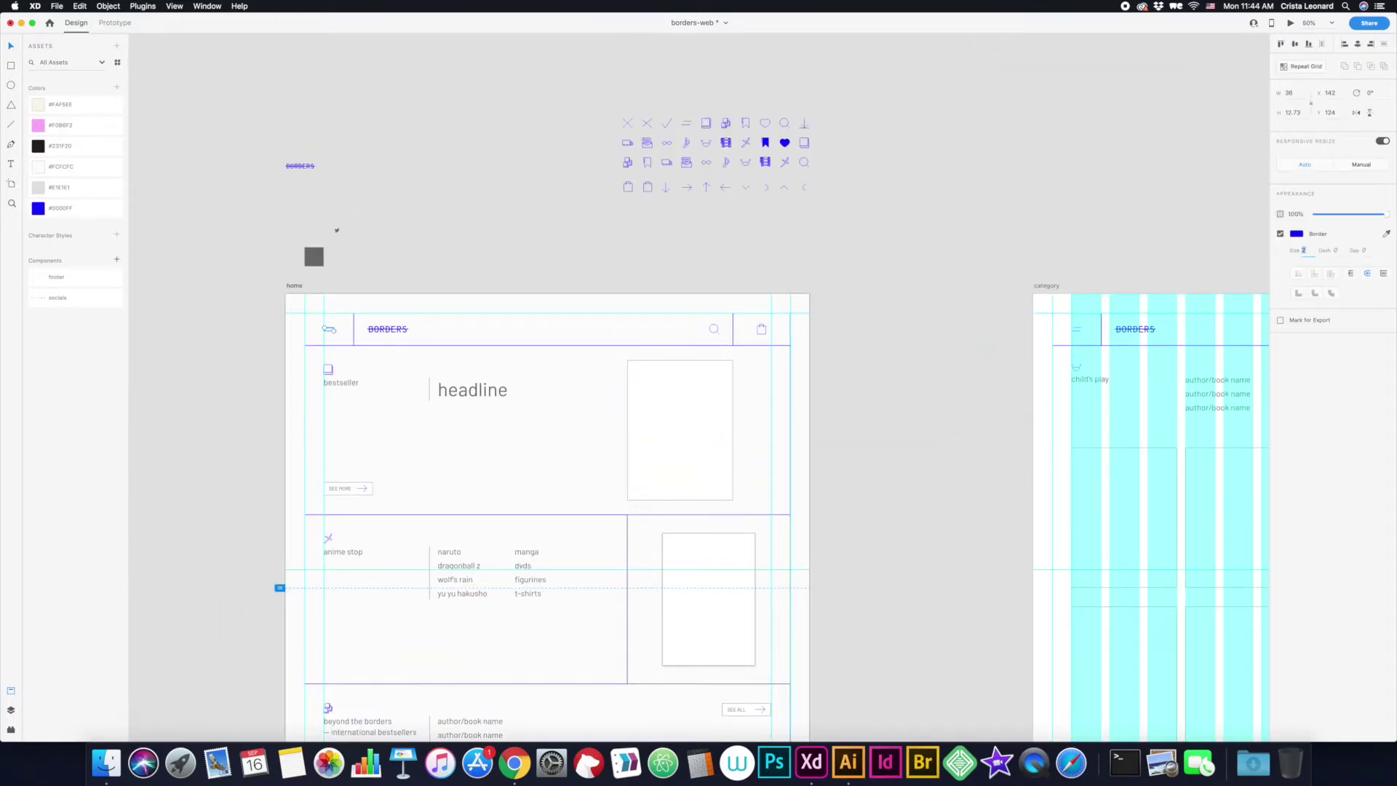
left_click(767, 333)
scroll(961, 353, "down", 8)
left_click(409, 475)
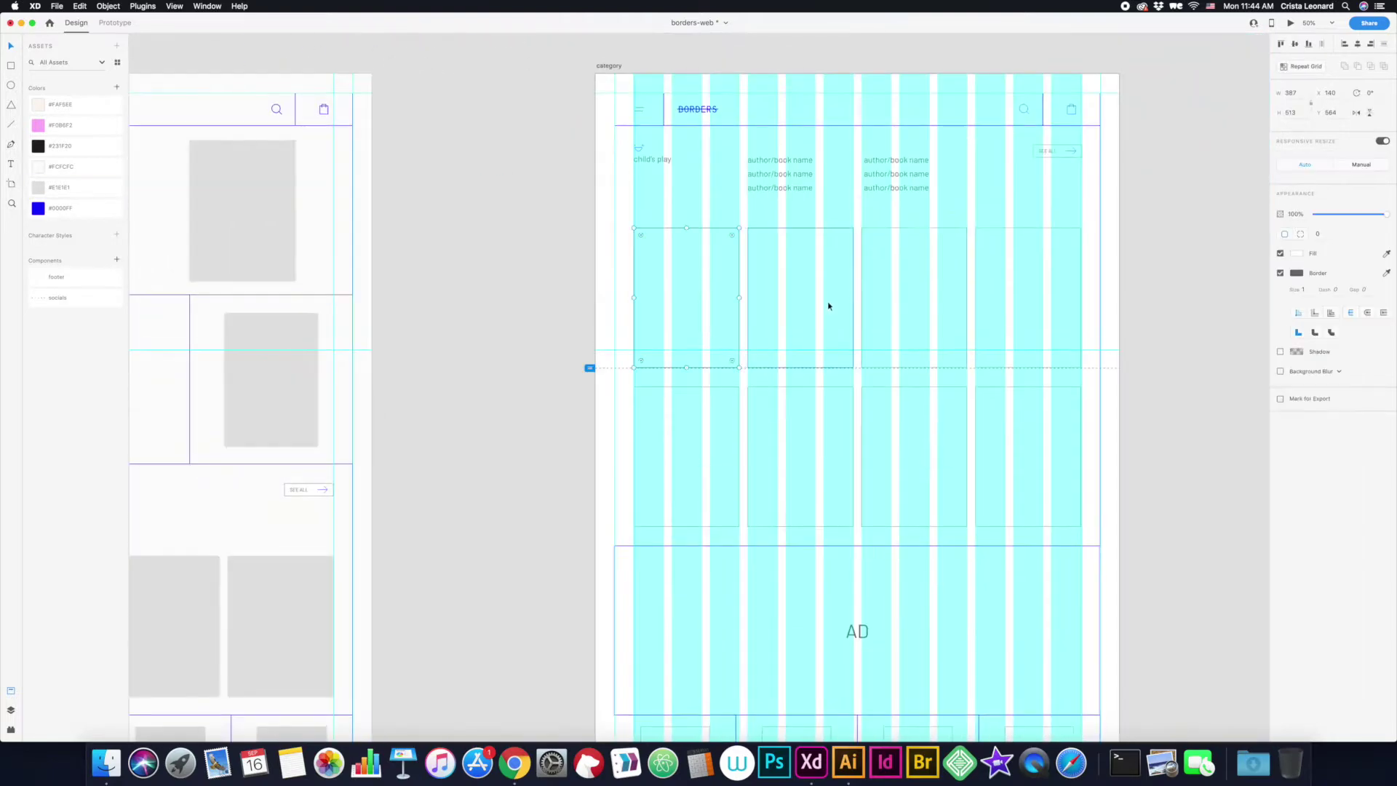
scroll(828, 305, "down", 8)
left_click(764, 372)
scroll(1007, 279, "up", 7)
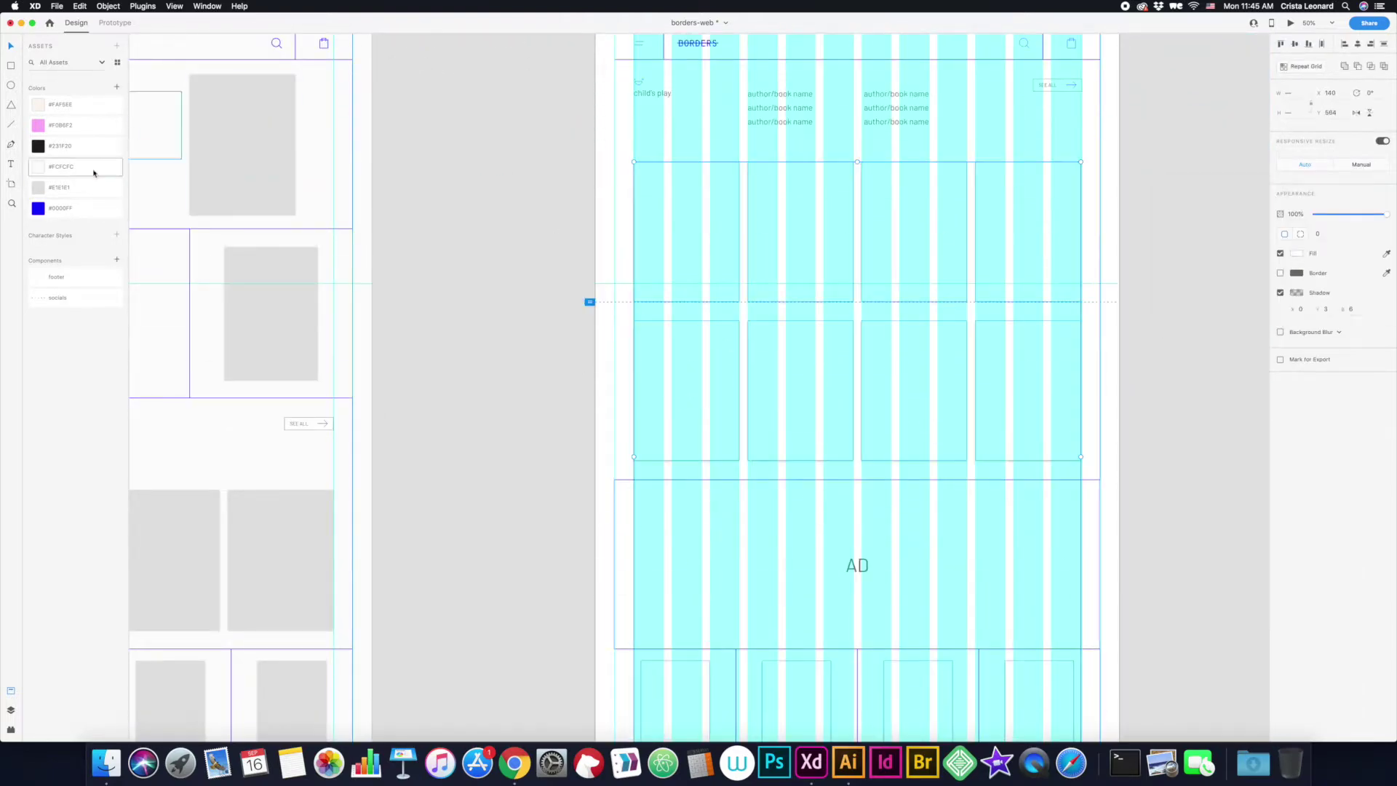
left_click(87, 187)
scroll(102, 171, "up", 2)
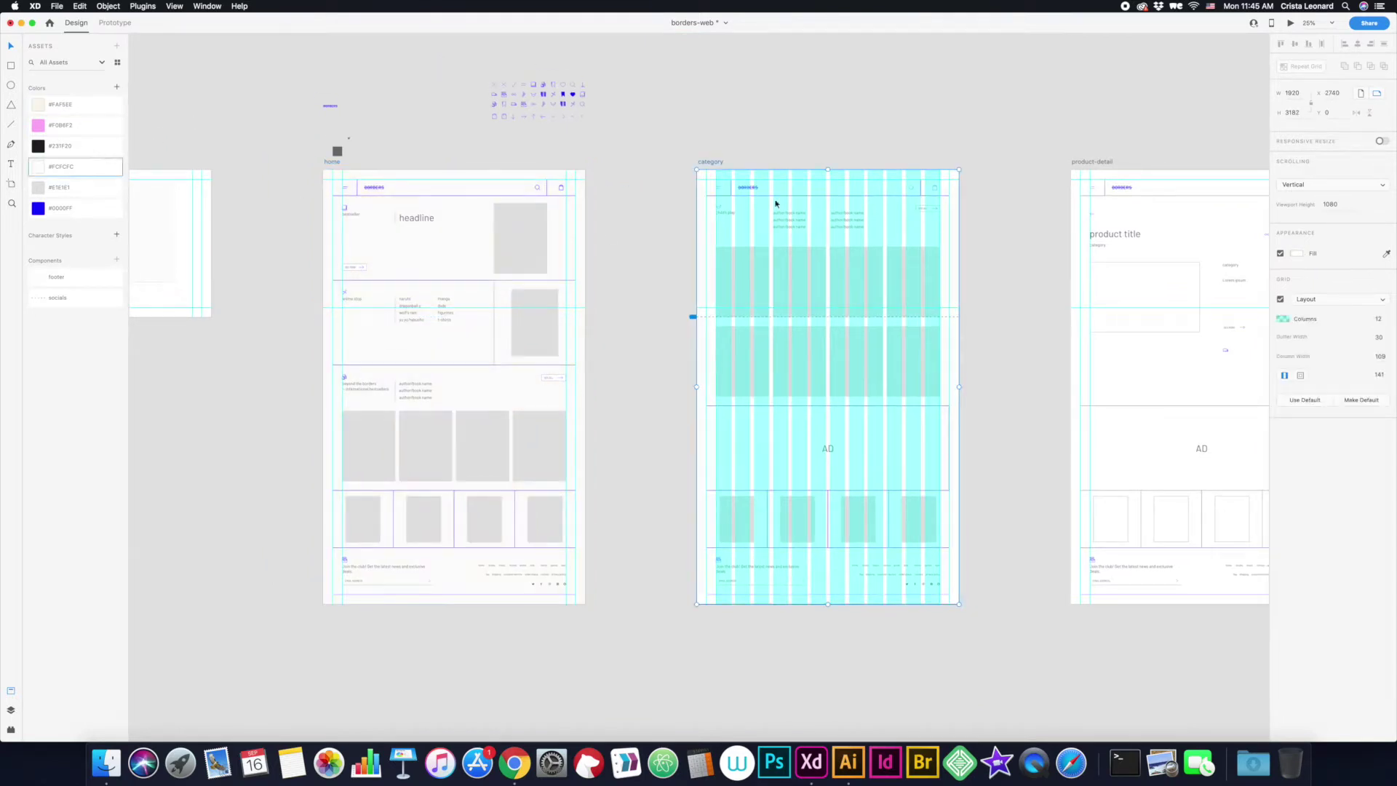
- Fill the AD banner rectangle beige via the Property Inspector
scroll(598, 452, "right", 5)
left_click(598, 452)
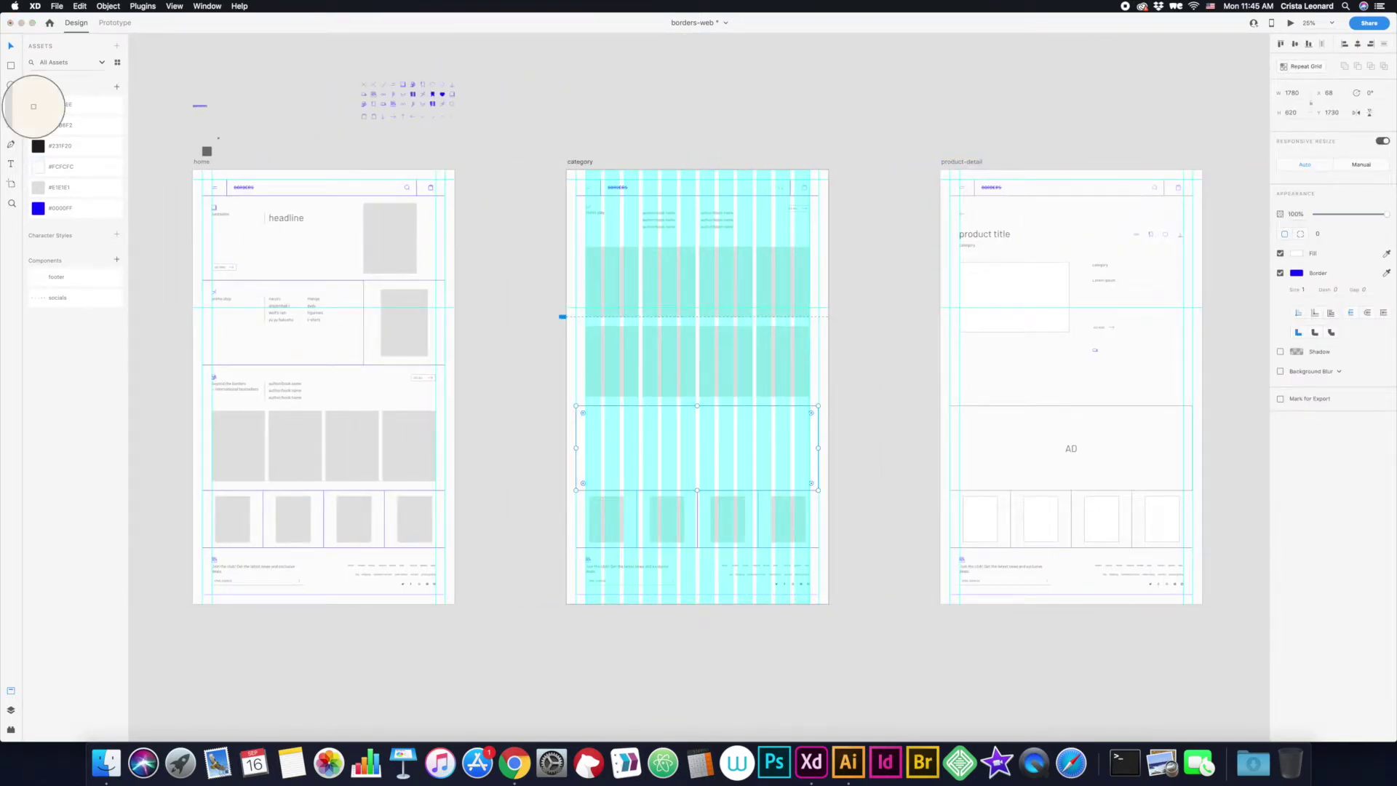
scroll(909, 448, "right", 3)
left_click(1069, 451)
left_click(856, 181)
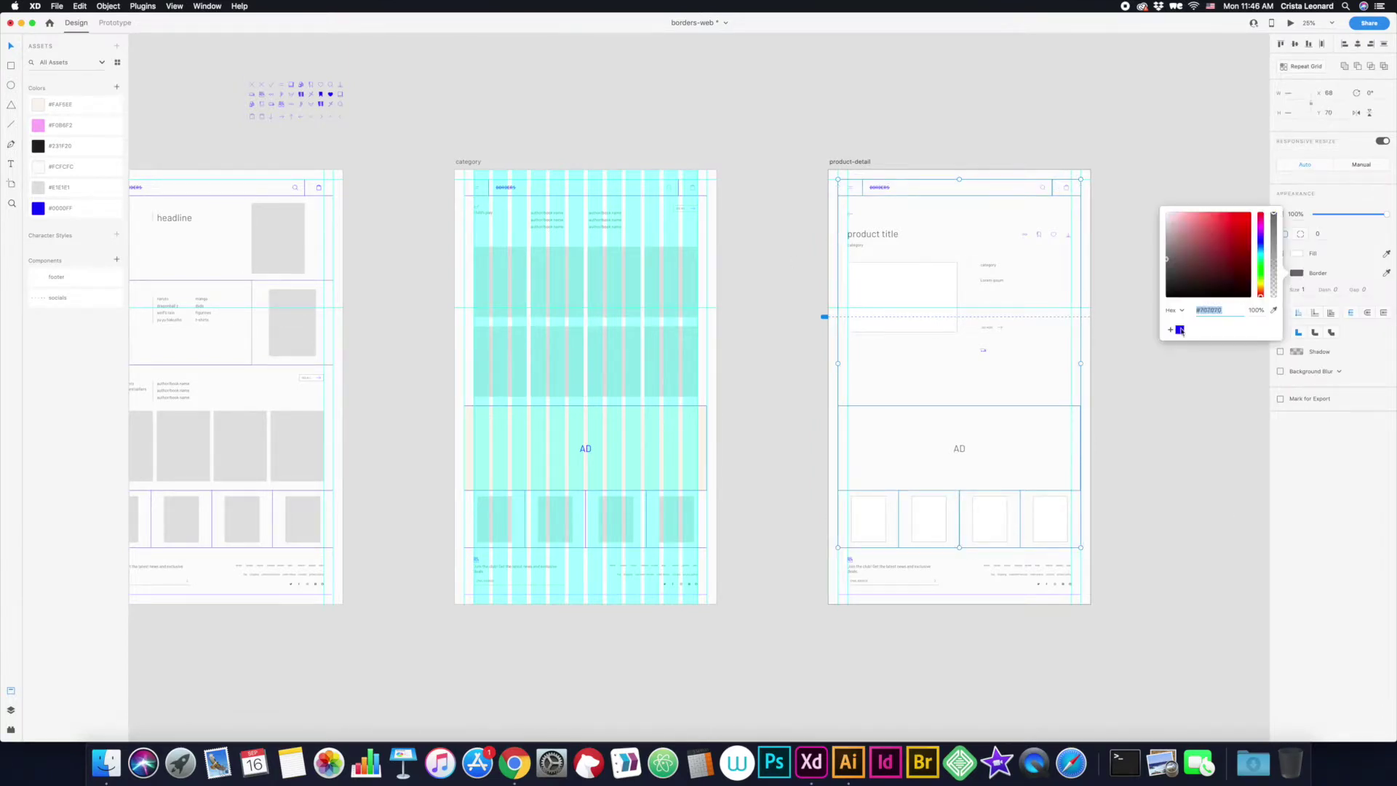
left_click(700, 451)
left_click(1297, 253)
left_click(1006, 199)
- Return to and select the home artboard
scroll(795, 281, "left", 5)
scroll(515, 274, "up", 5)
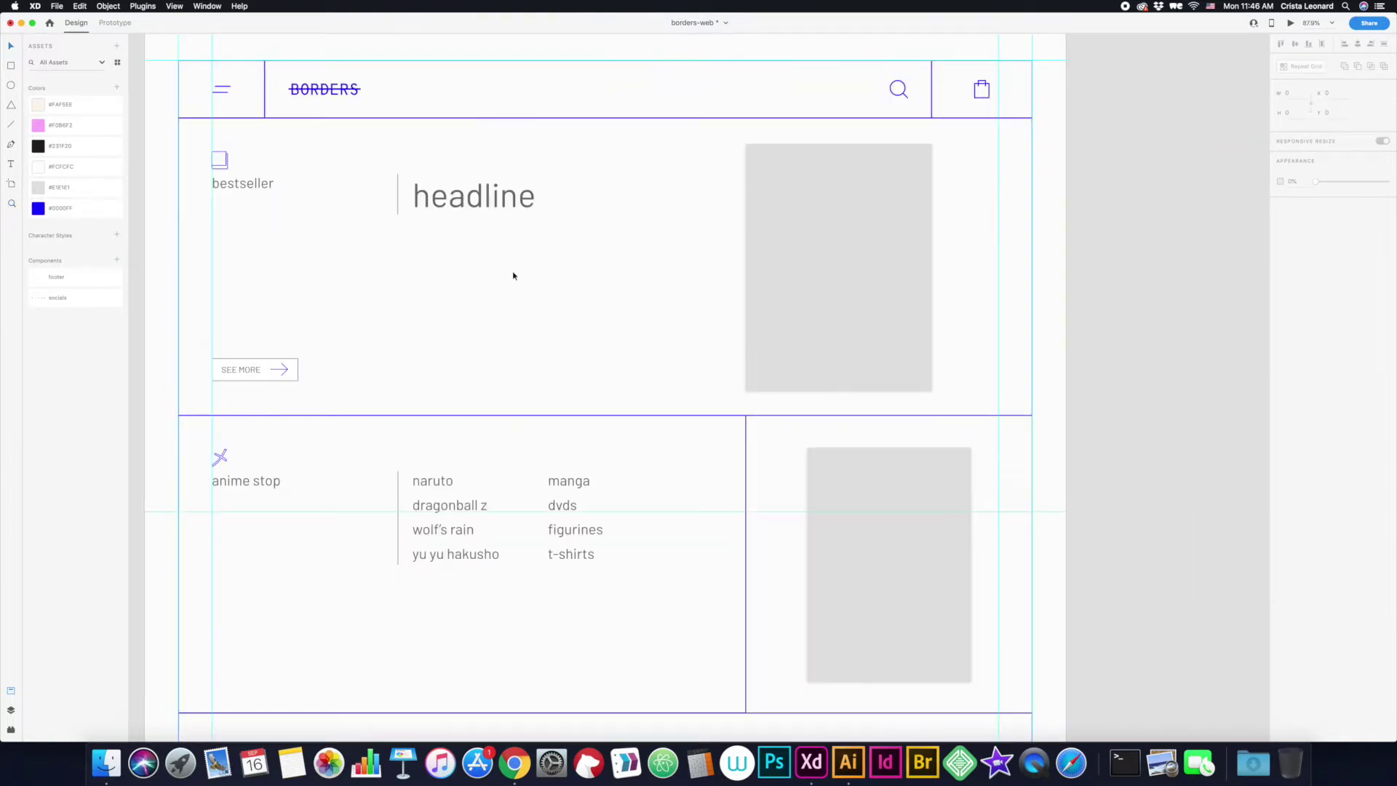
scroll(462, 269, "down", 5)
left_click(609, 323)
scroll(622, 628, "down", 5)
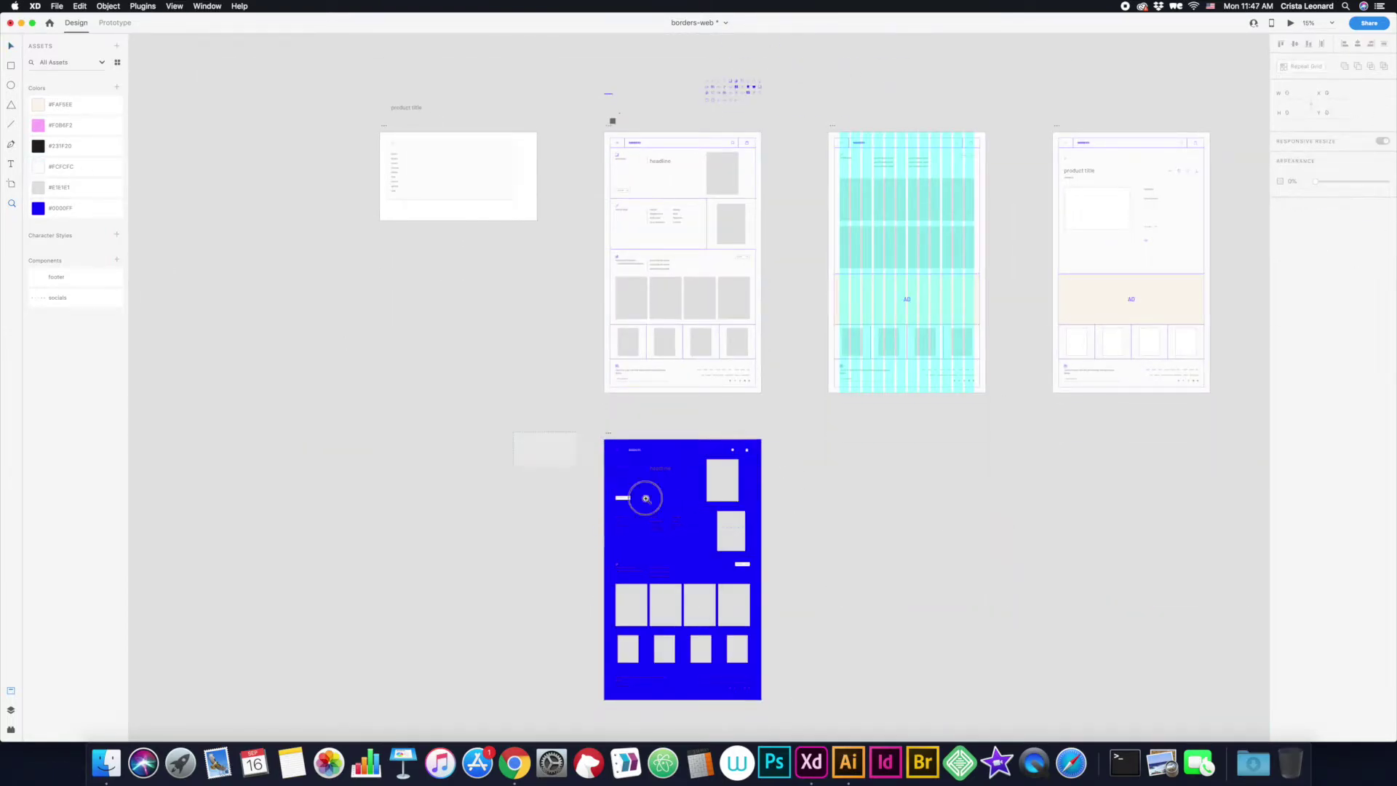
- On the blue home copy, turn the headline and navigation icons off-white #FCFCFC
key("z")
left_click_drag(398, 275, 472, 319)
left_click(1297, 275)
left_click(1008, 257)
left_click(1297, 273)
left_click(673, 321)
key("super+equal")
left_click(861, 201)
double_click(861, 201)
left_click(1296, 234)
key("Escape")
key("Escape")
key("Escape")
- Turn the anime stop, bestseller and beyond the borders text white
scroll(1006, 461, "down", 5)
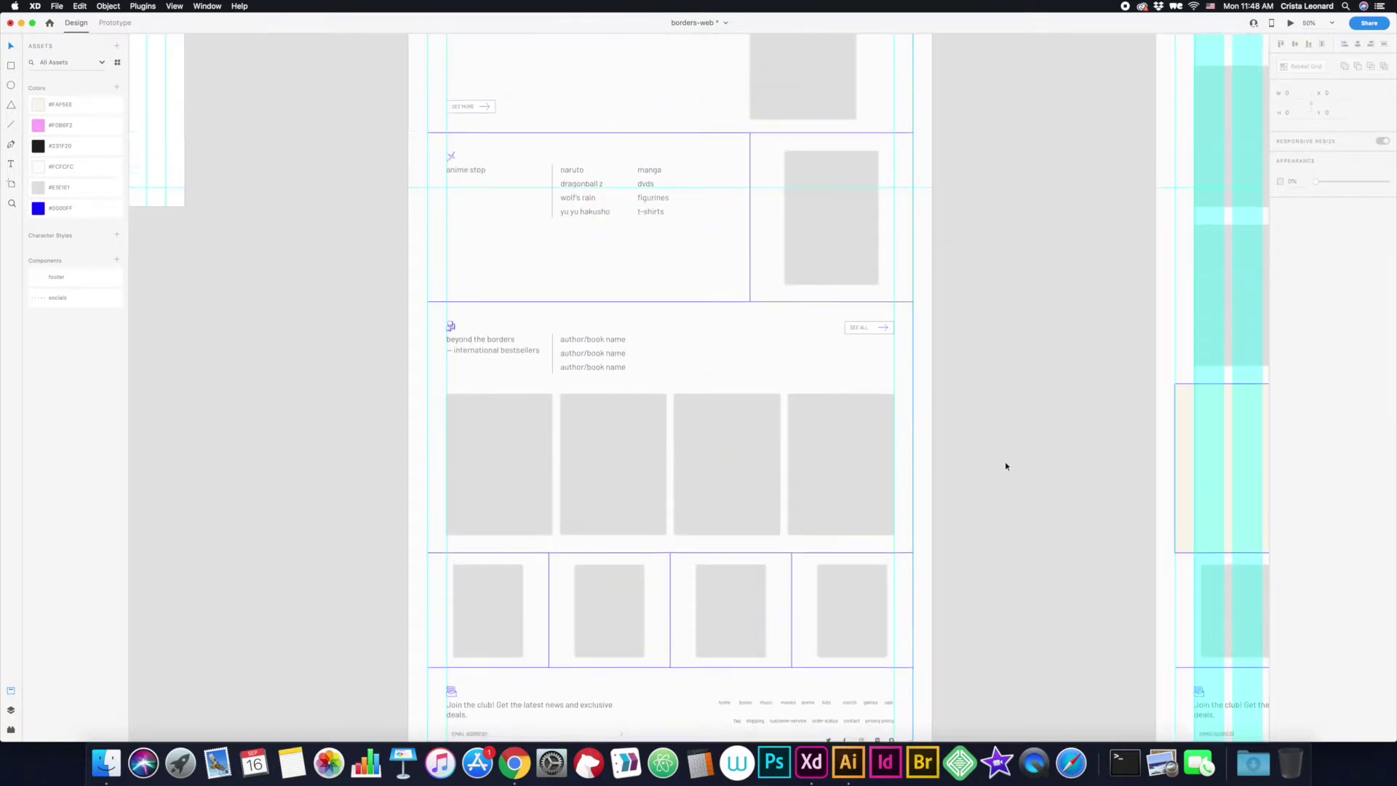
left_click(456, 103)
key("Tab")
scroll(291, 218, "up", 6)
left_click(102, 167)
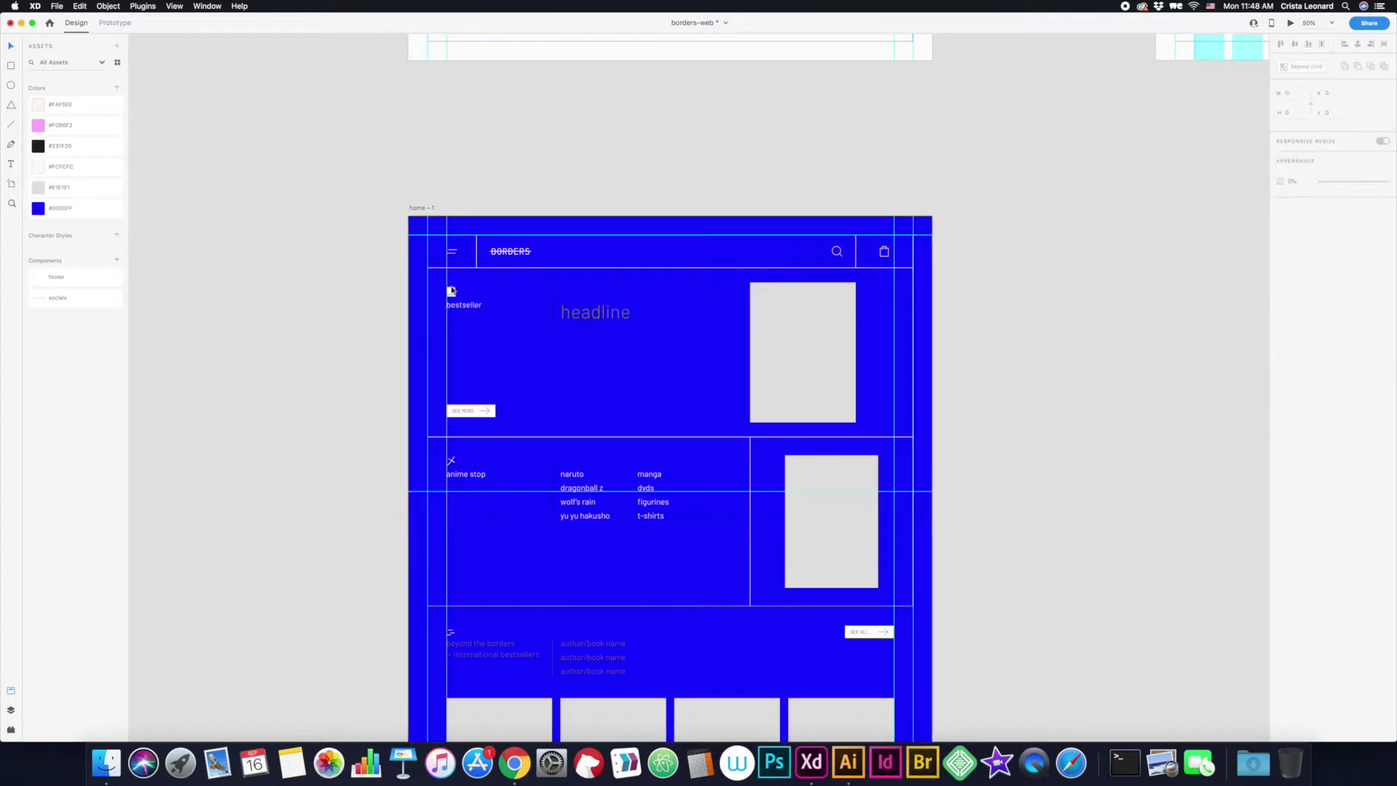
scroll(654, 436, "down", 5)
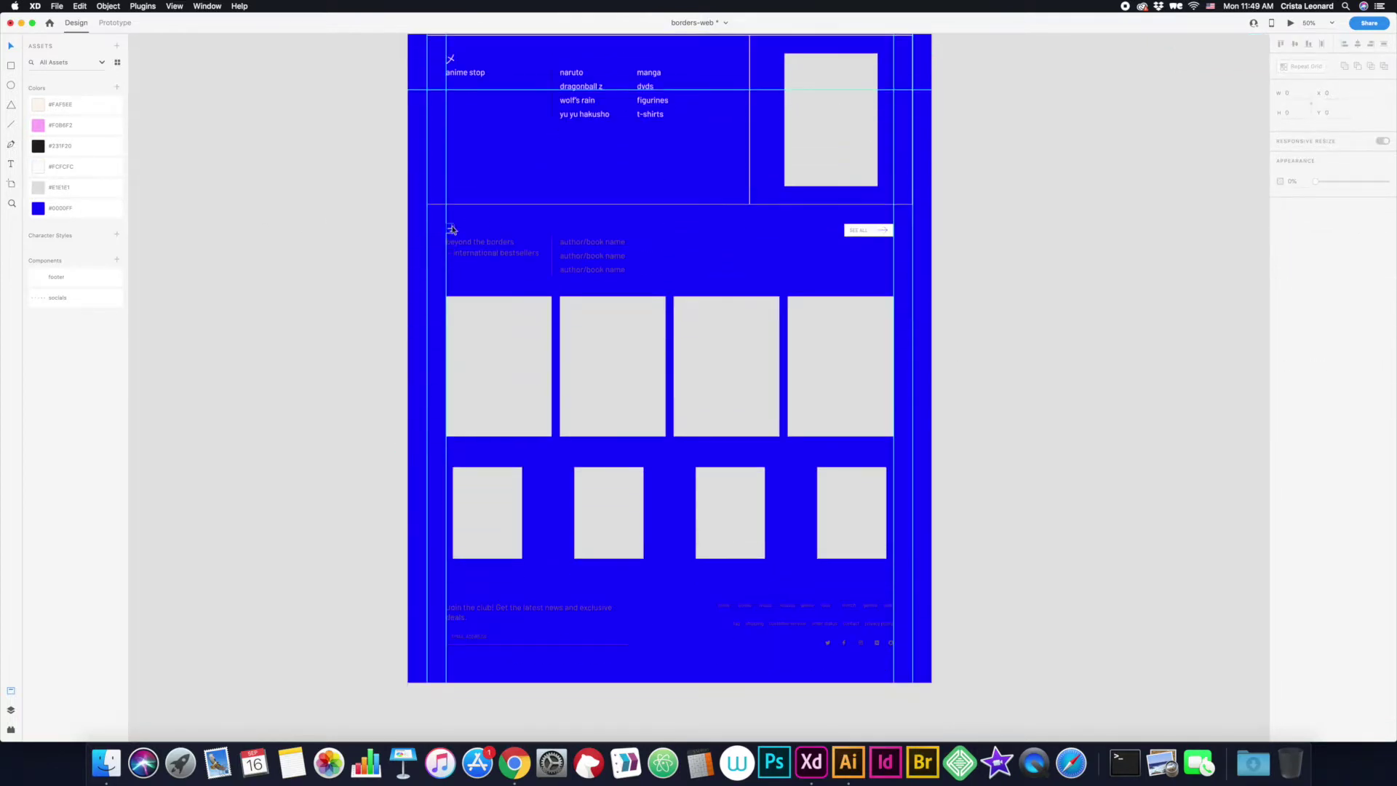
left_click(451, 228)
scroll(356, 221, "down", 5)
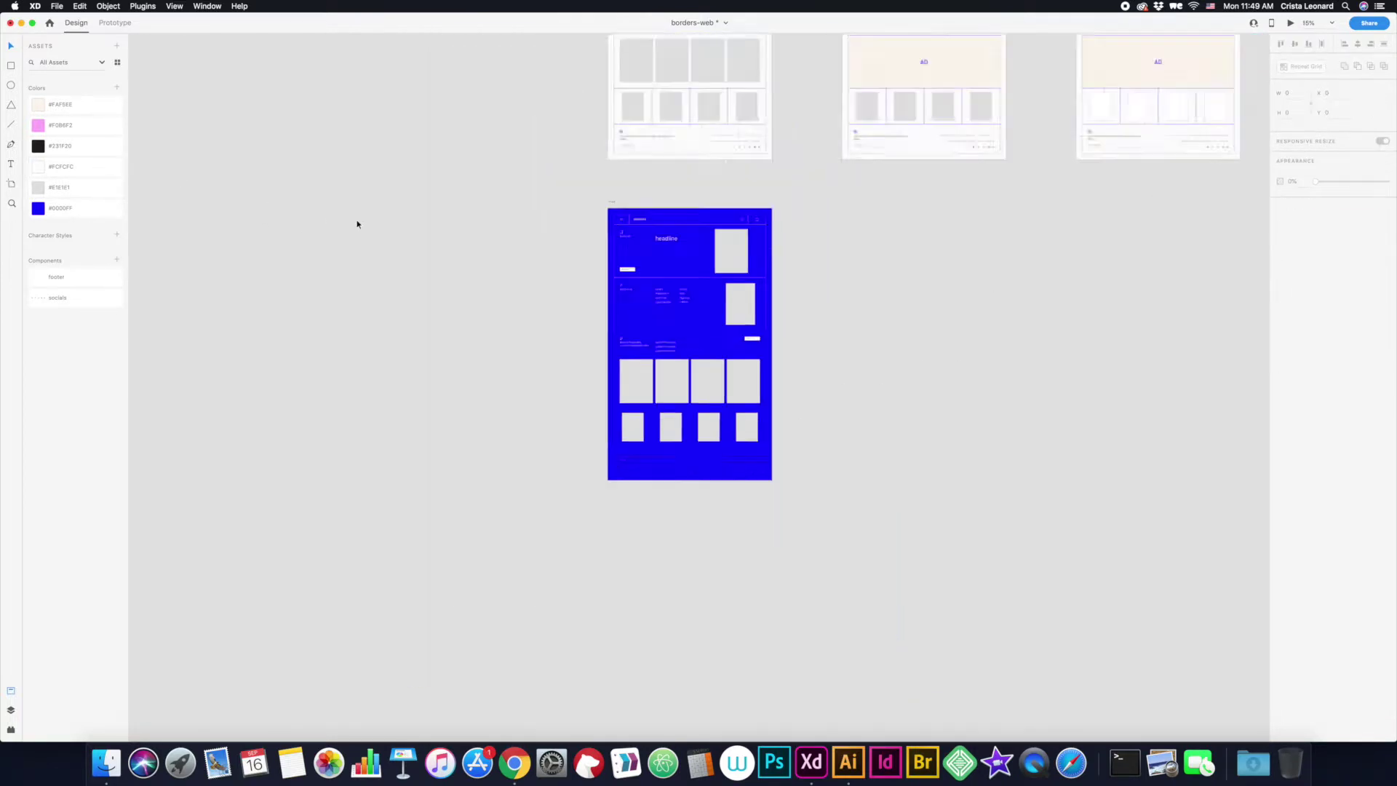
scroll(779, 250, "up", 5)
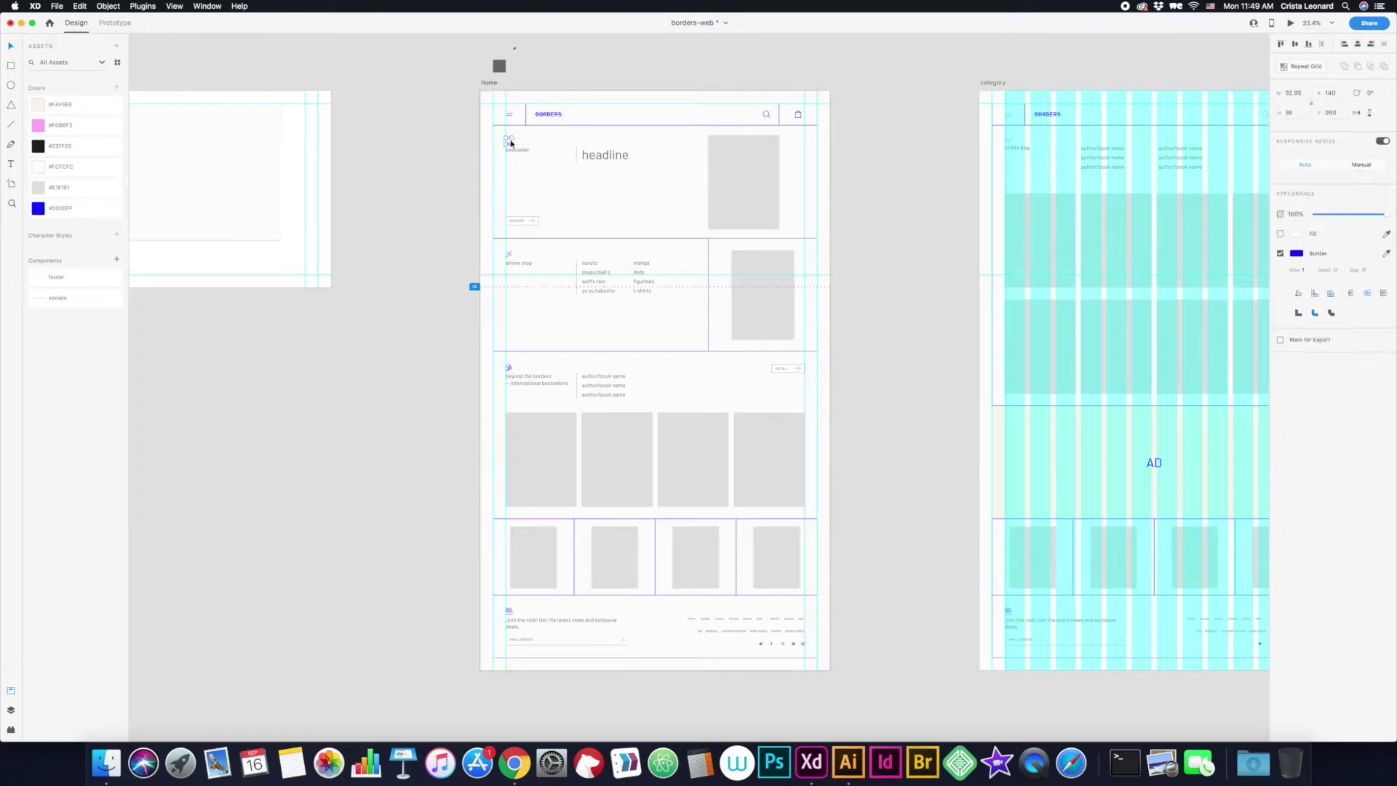
- Zoom into the home page and select the outlined SEE MORE button for duplicating
scroll(858, 196, "up", 3)
scroll(817, 325, "up", 2)
left_click(817, 324)
scroll(692, 377, "down", 4)
scroll(692, 377, "down", 5)
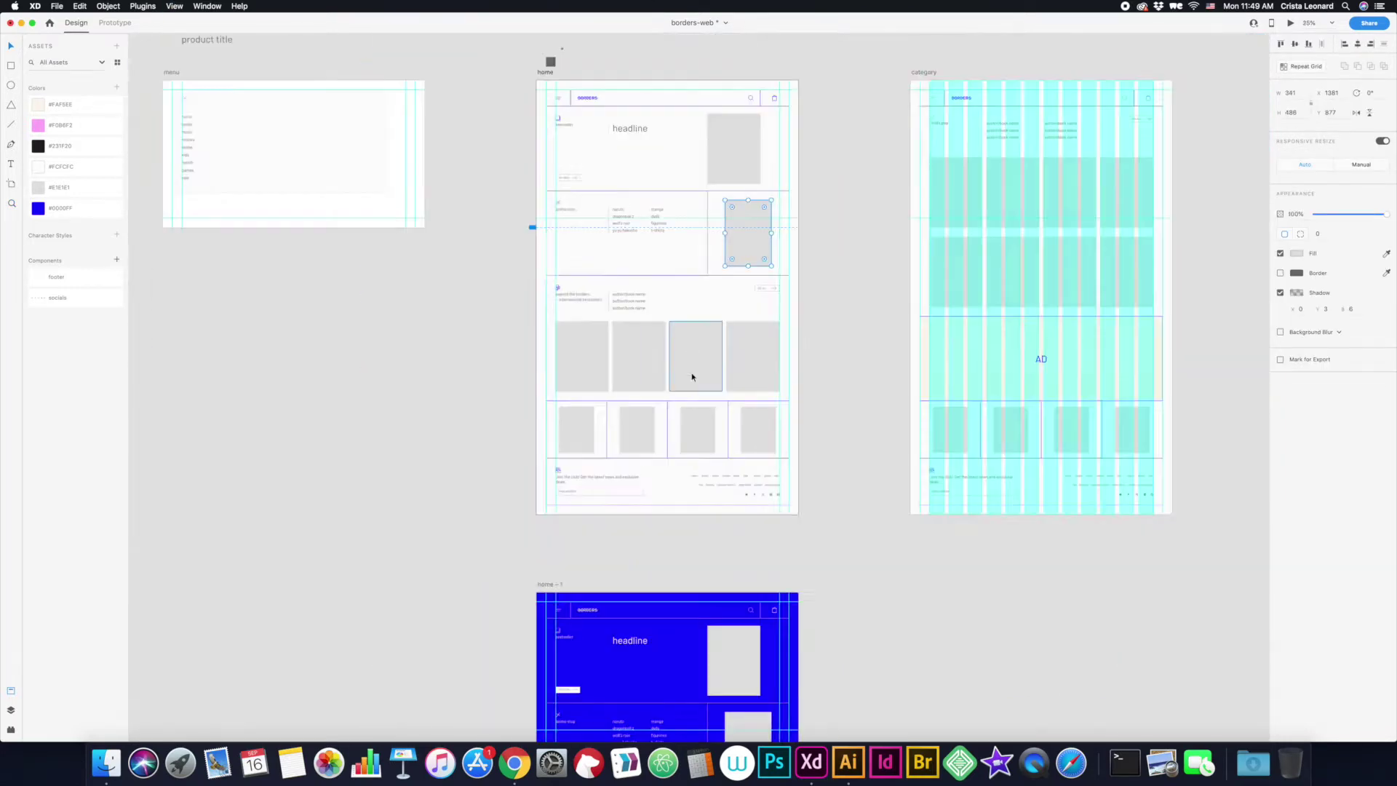
scroll(692, 377, "up", 2)
left_click(626, 344)
left_click(609, 428)
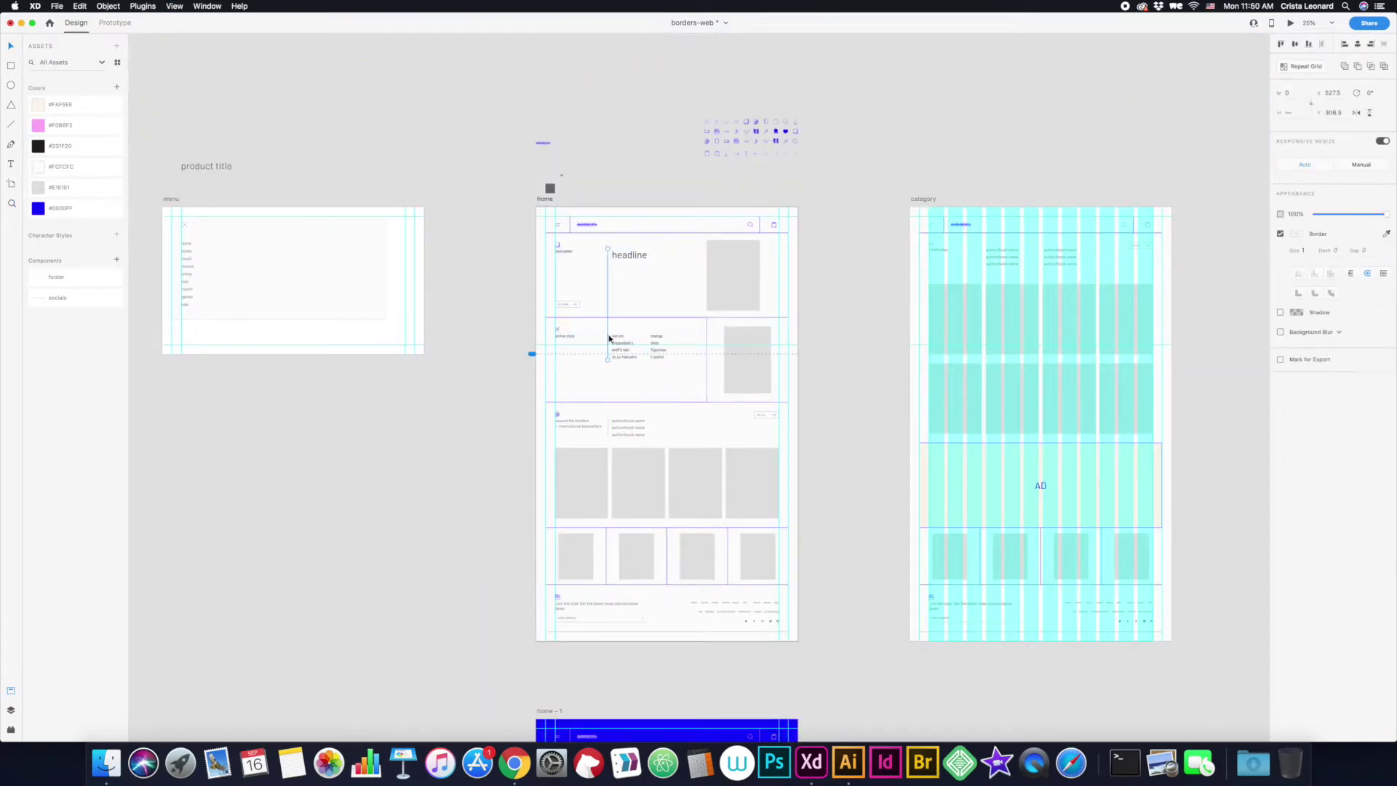
key("super+equal")
scroll(826, 215, "down", 3)
left_click(826, 215)
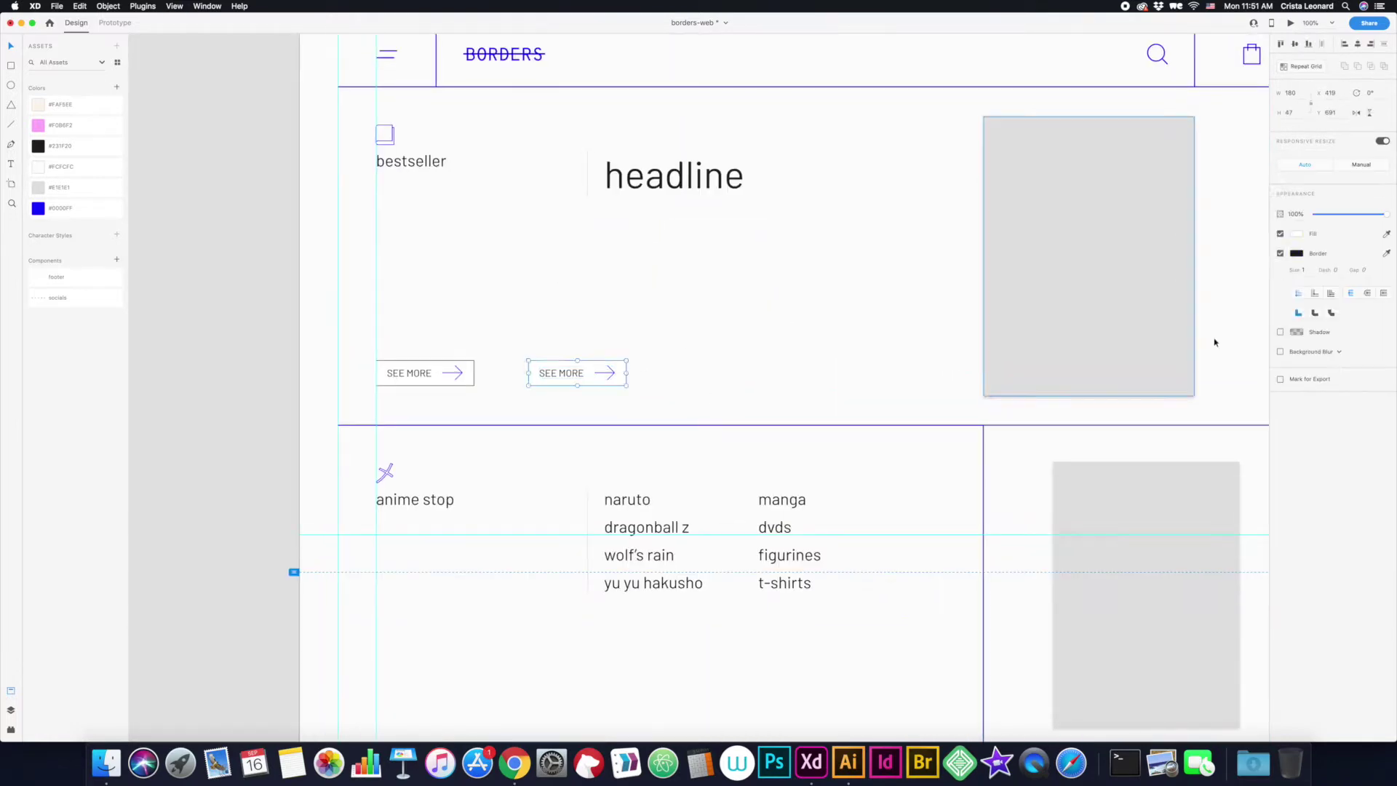
- Fill the copied SEE MORE button black and save it as a component
left_click(1189, 298)
left_click(524, 353)
left_click(117, 262)
key("super+z")
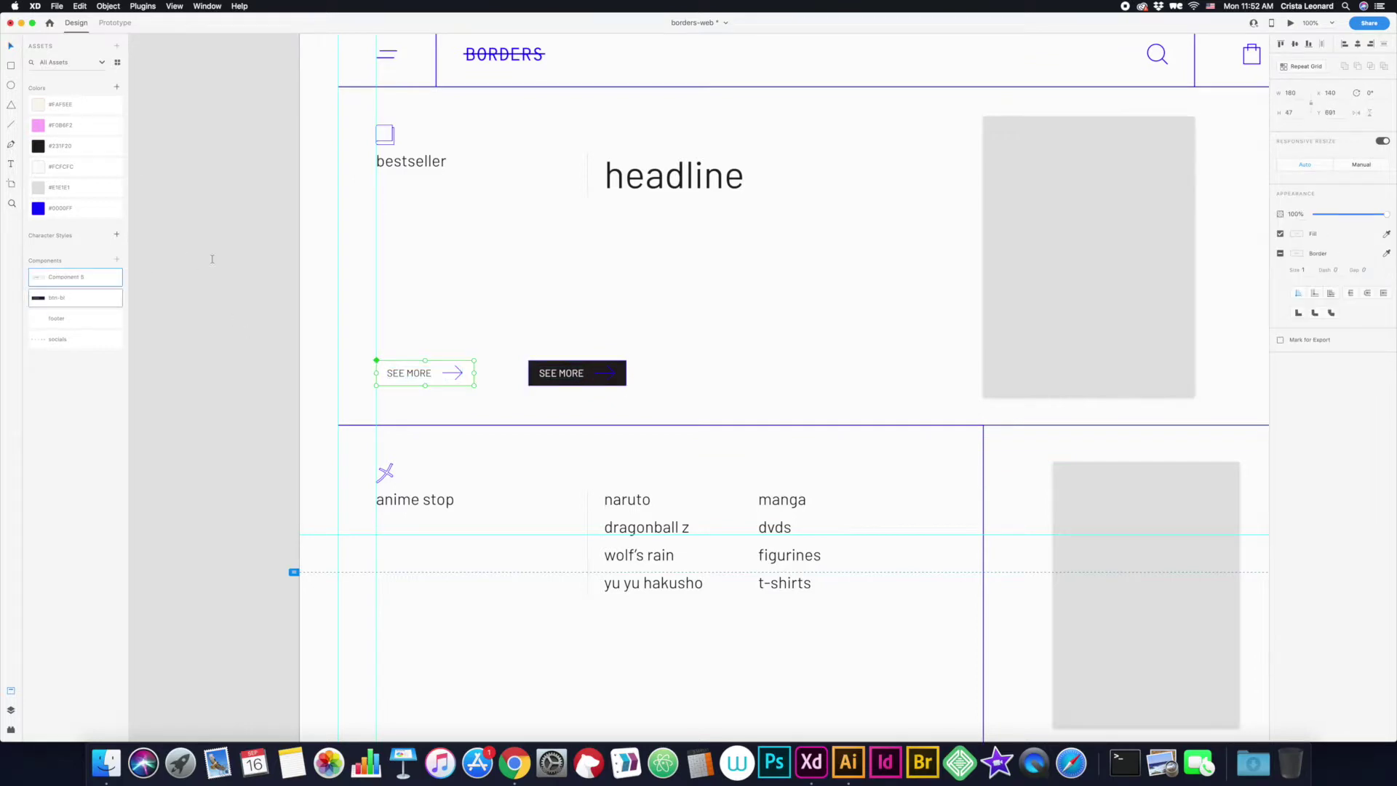
key("v")
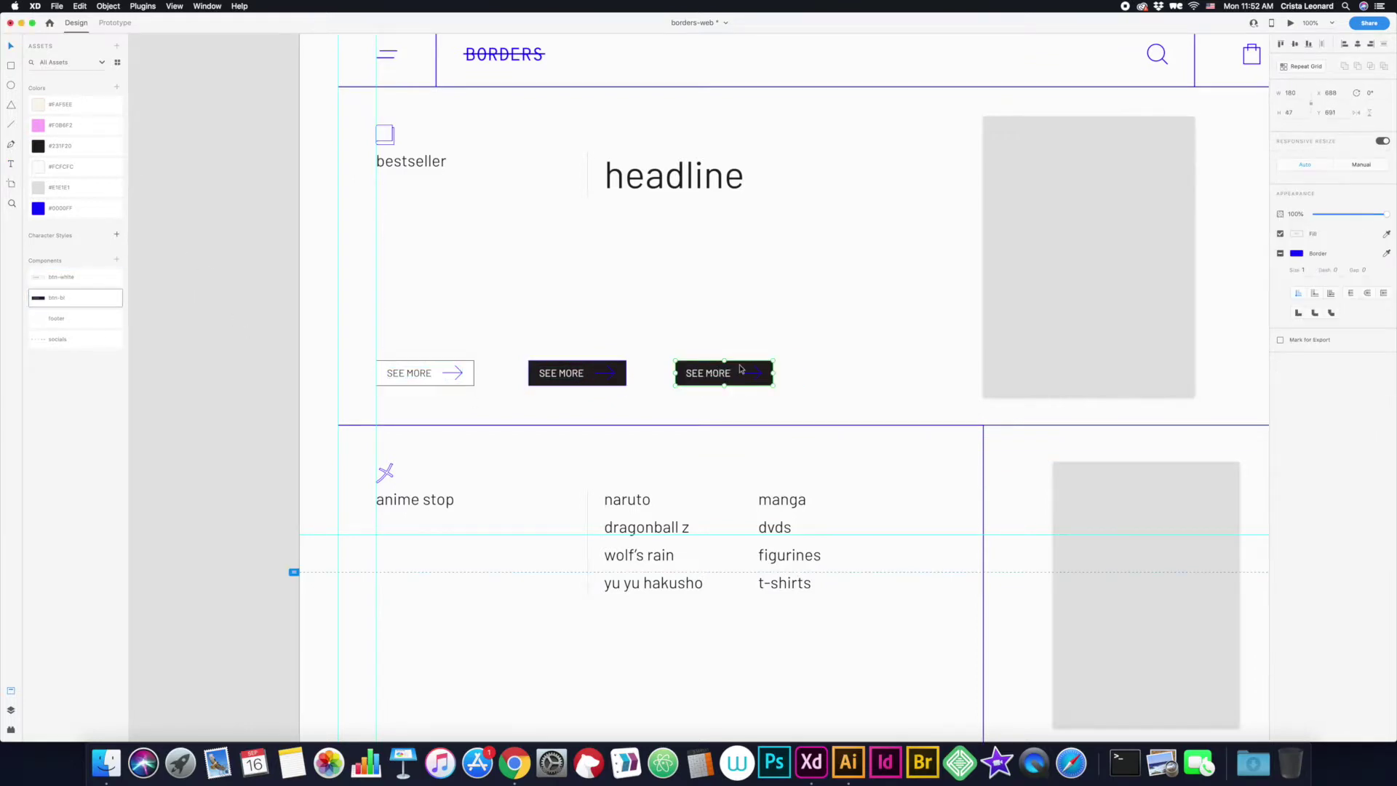
- Move the black SEE MORE button onto the product-detail page
left_click_drag(740, 369, 735, 552)
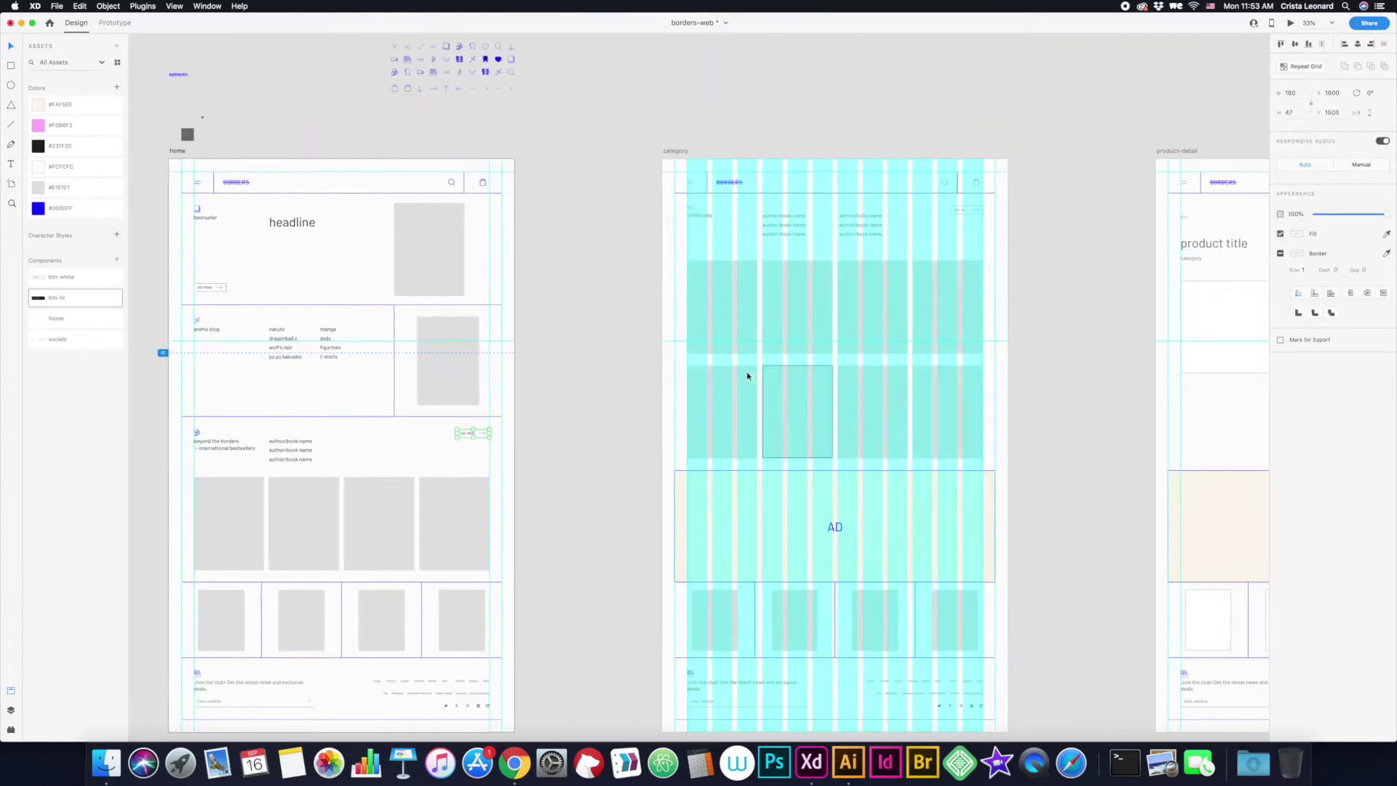
mouse_move(705, 530)
left_mouse_down()
mouse_move(527, 365)
mouse_move(1169, 377)
left_mouse_up()
left_click(1131, 296)
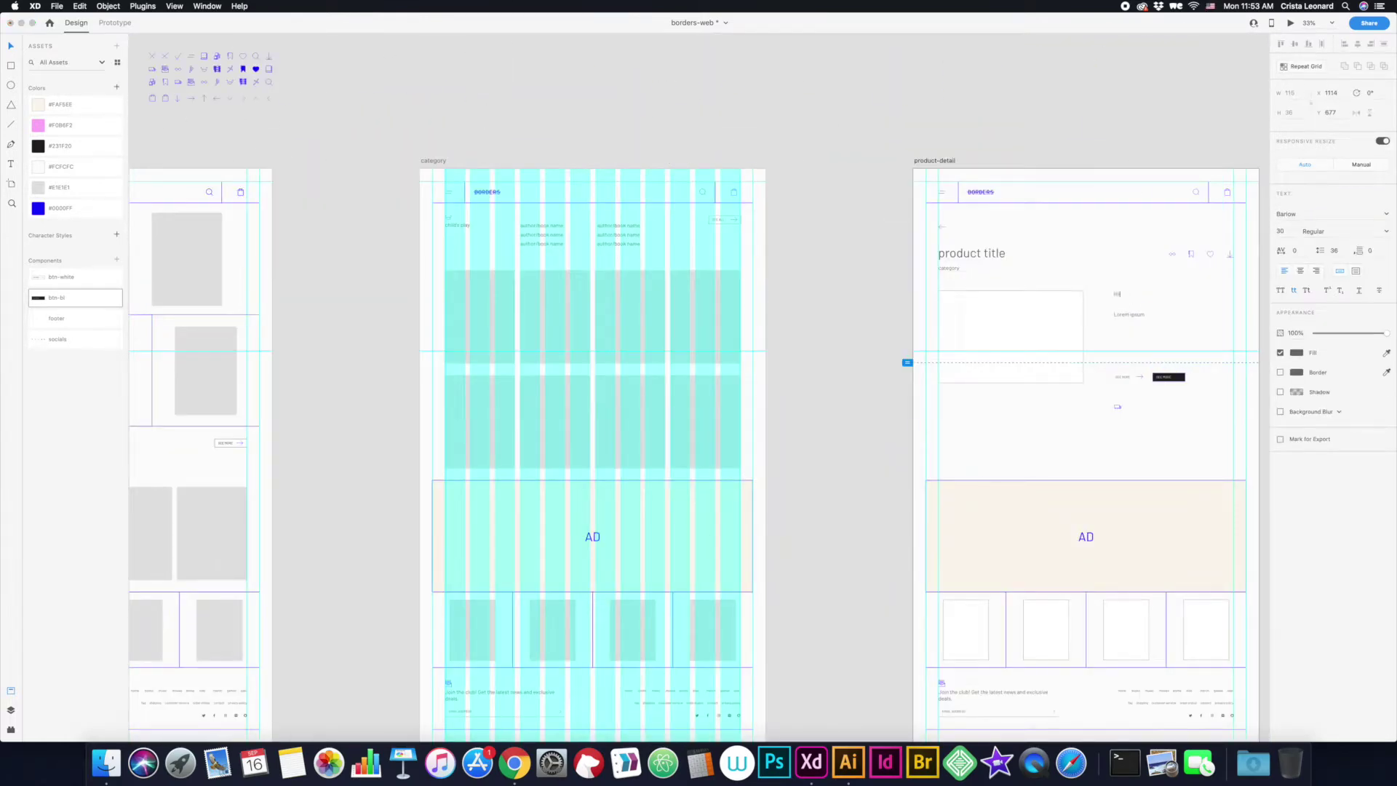
scroll(728, 291, "left", 10)
scroll(582, 291, "down", 3)
left_click(586, 266)
scroll(676, 266, "up", 3)
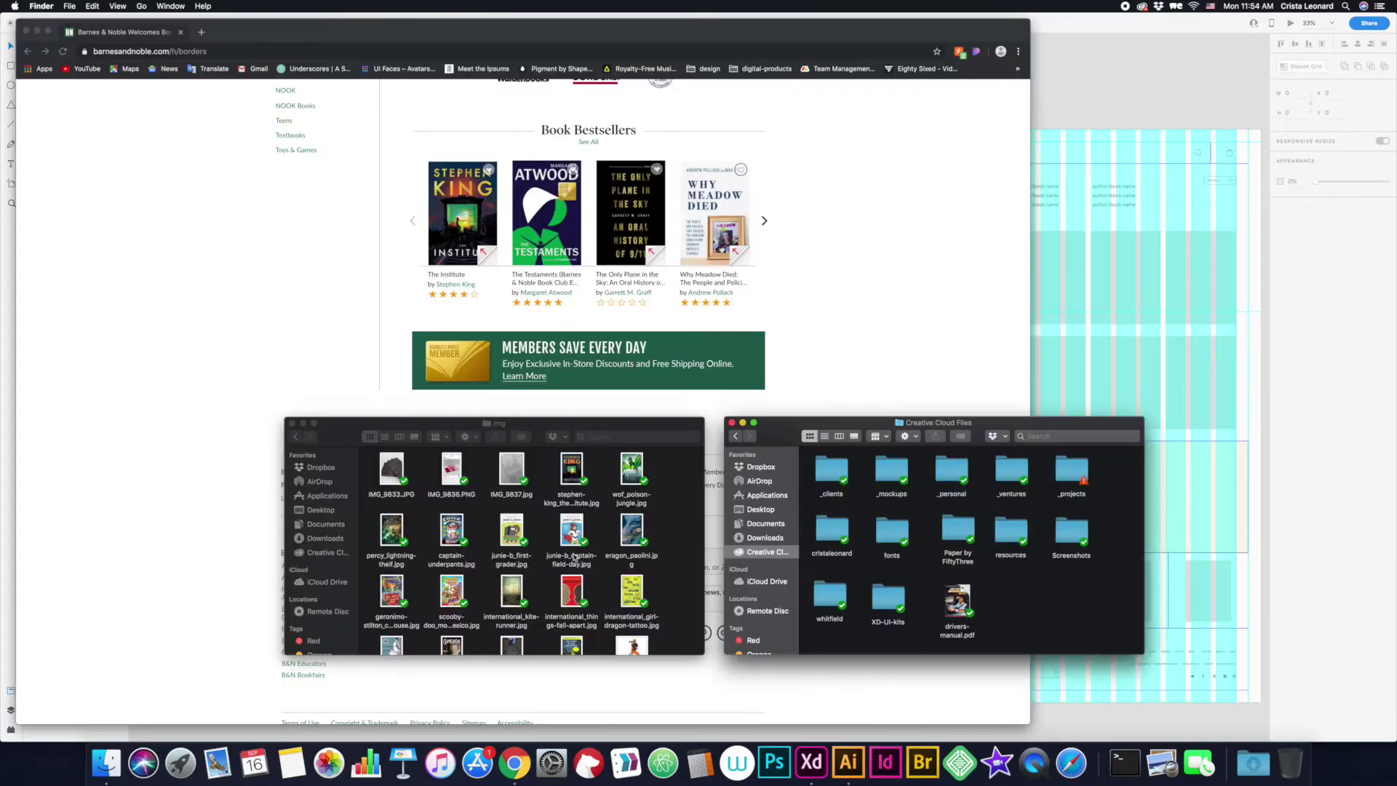
- Drop The Institute cover into the hero, title it 'the institute by stephen king', and copy it as a blurb
left_click(477, 528)
scroll(477, 528, "down", 1)
left_click_drag(572, 466, 682, 218)
type("the institute by stephen ki")
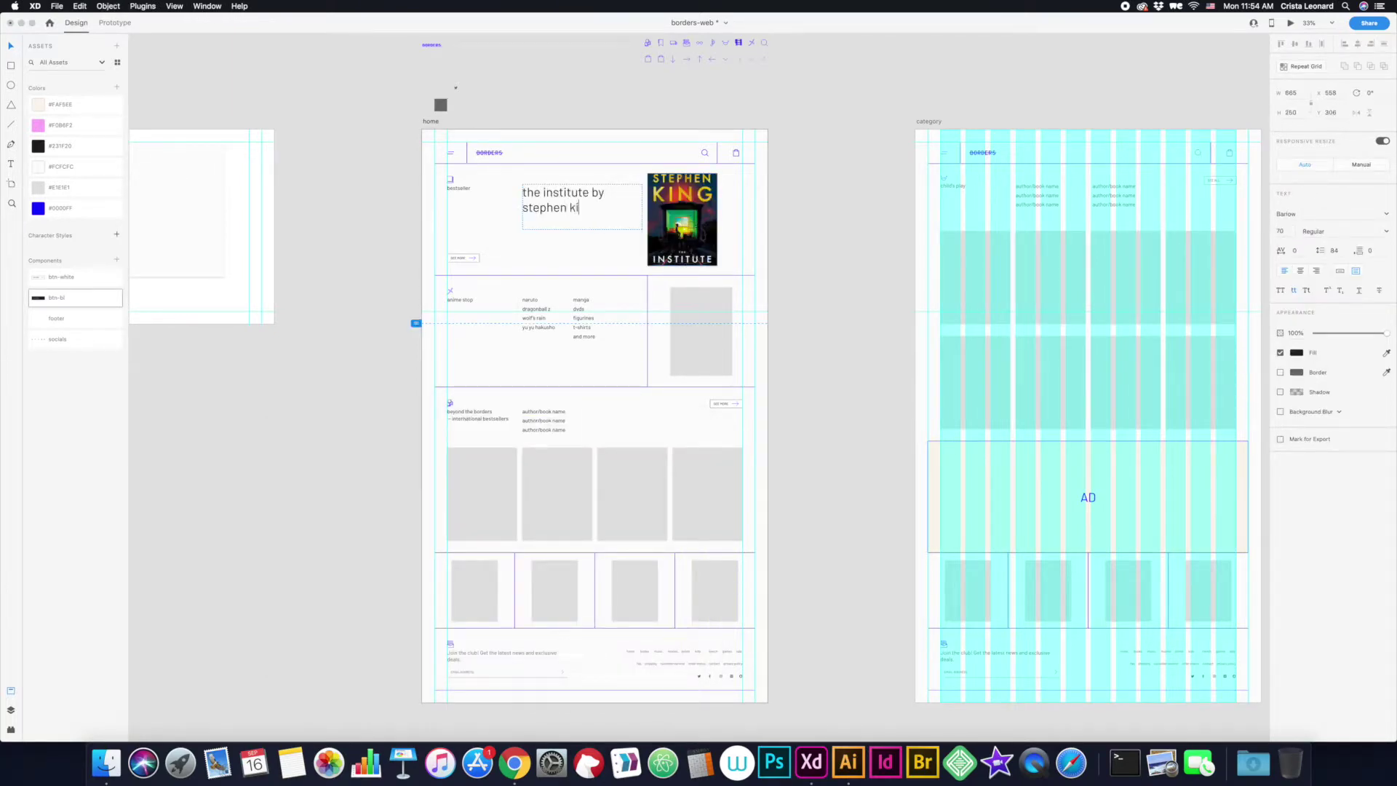
type("ng")
key("Escape")
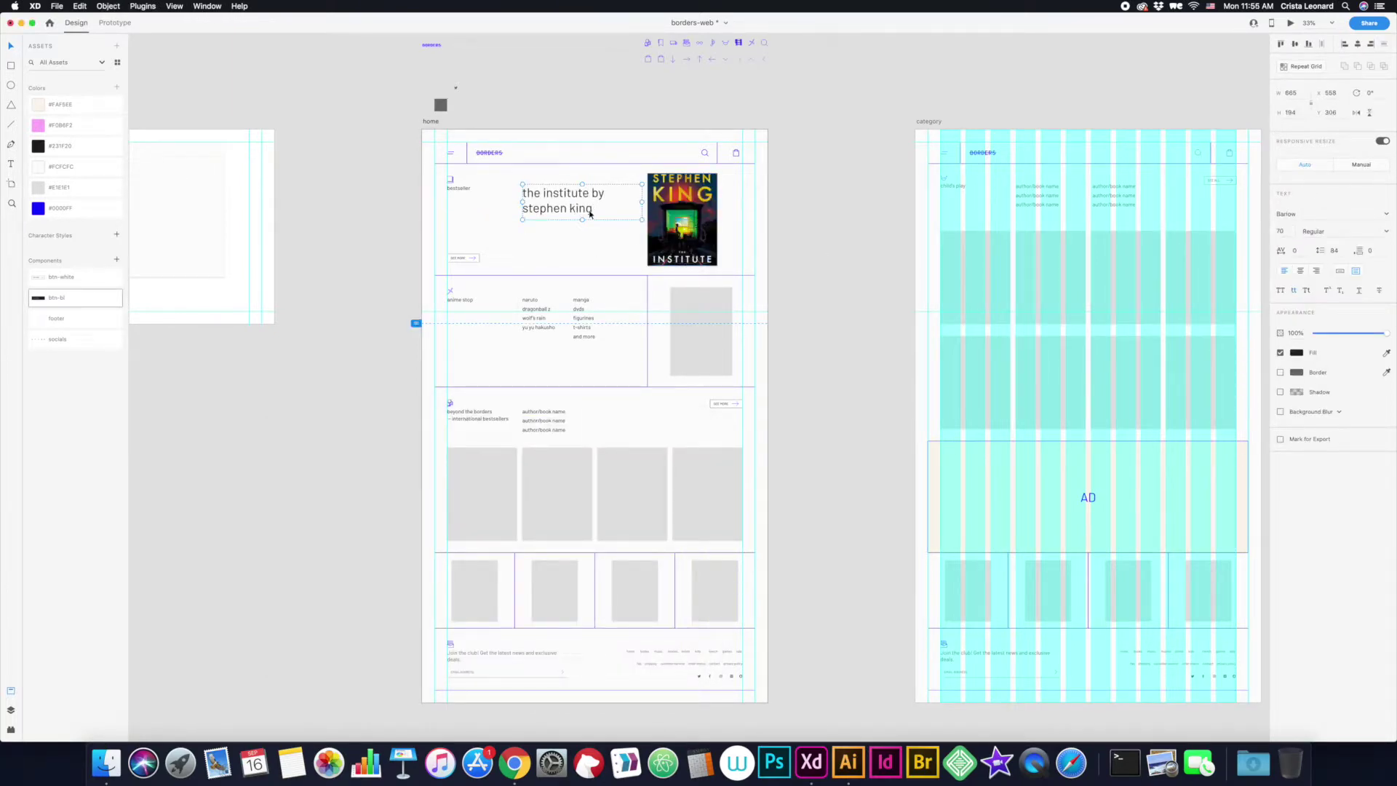
left_click_drag(585, 204, 585, 243)
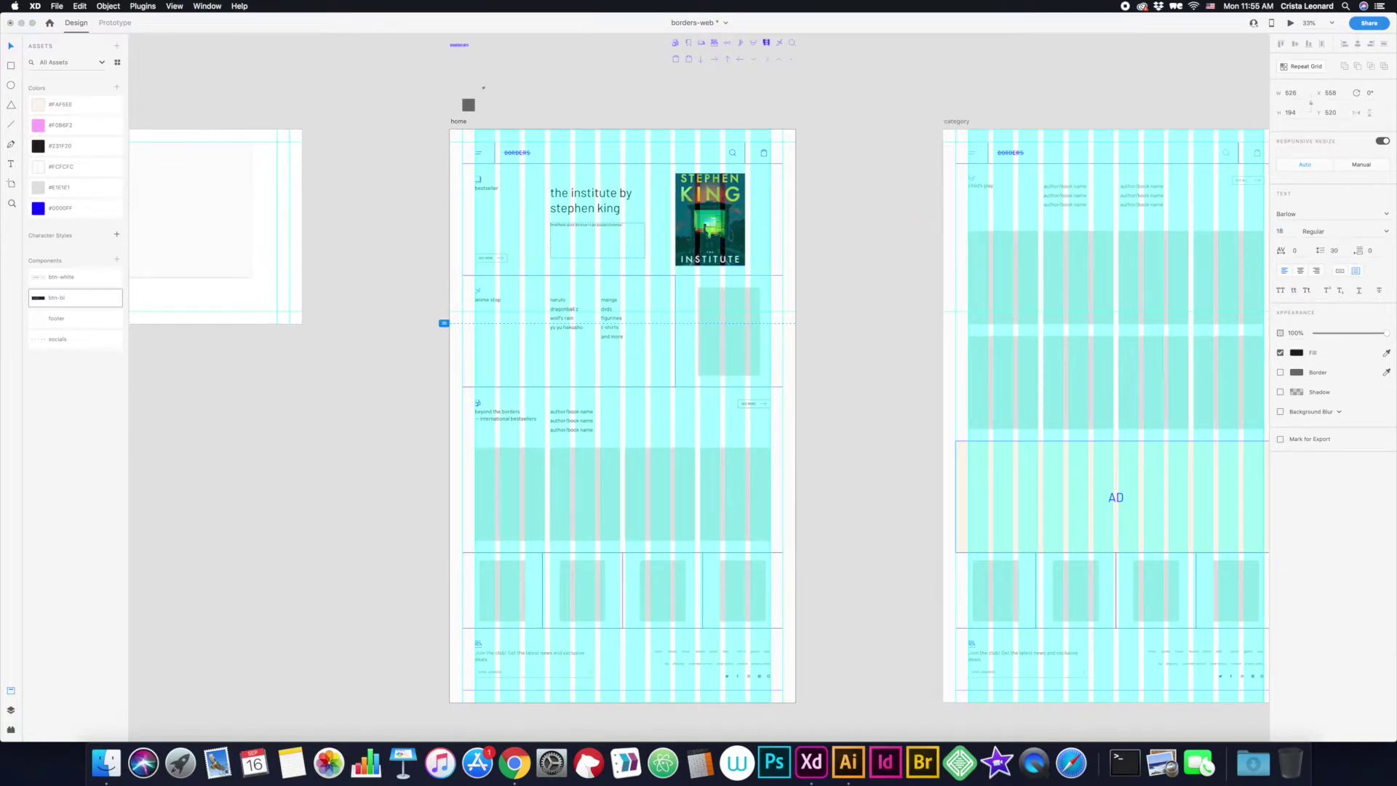
scroll(593, 193, "up", 5)
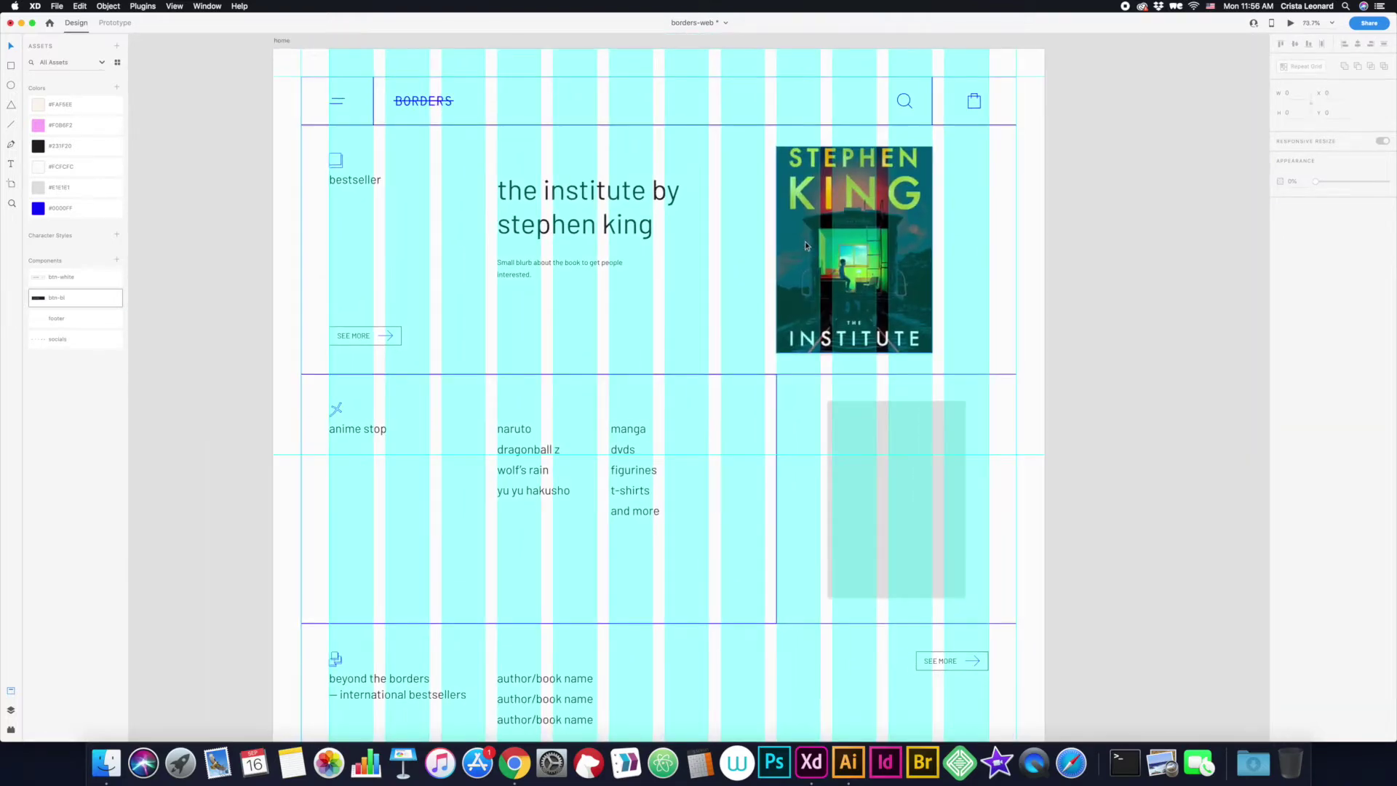
- Recolour the hero book title light grey and check the blurb and bestseller label fills
key("super+shift+apostrophe")
left_click(559, 303)
left_click(109, 188)
left_click(1297, 352)
key("Escape")
left_click(372, 186)
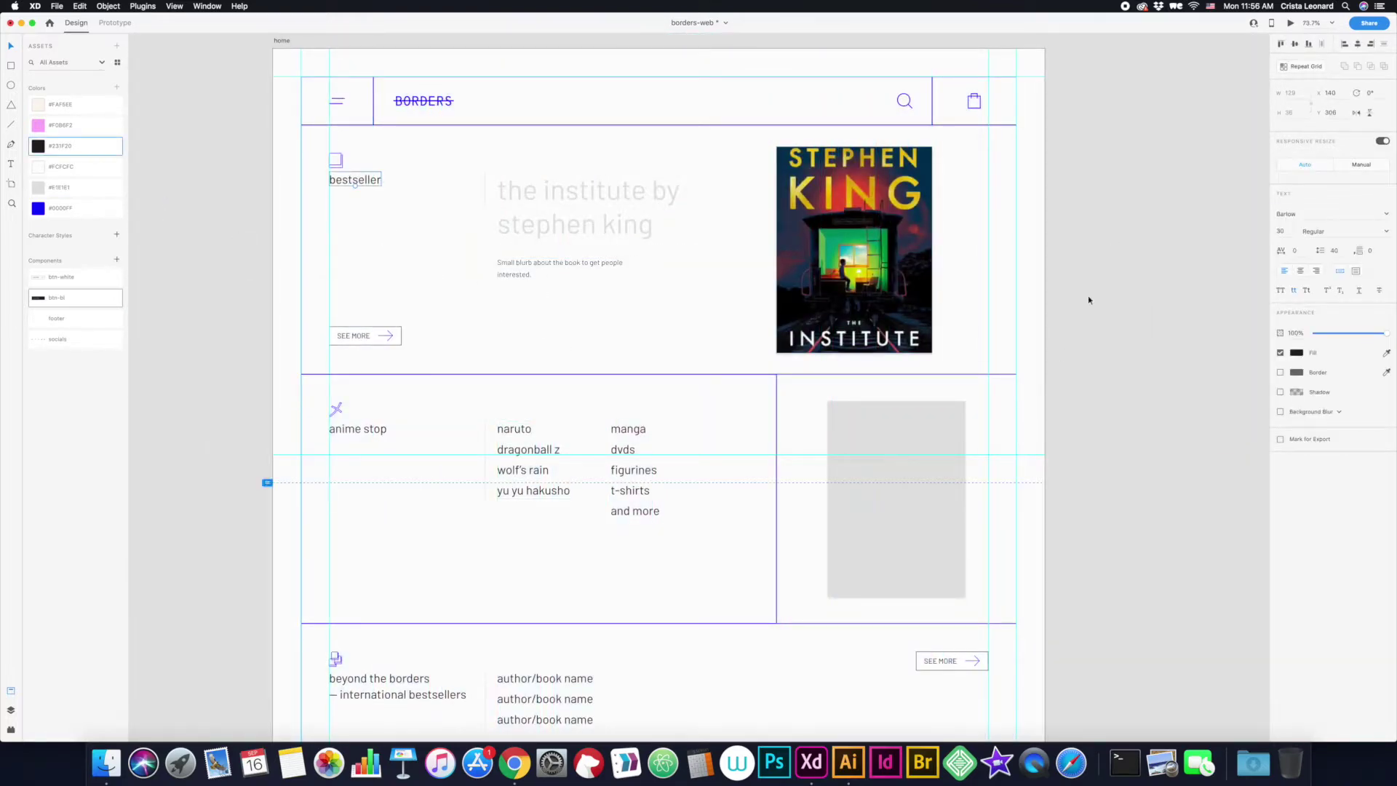
scroll(1088, 295, "up", 2)
left_click(1297, 352)
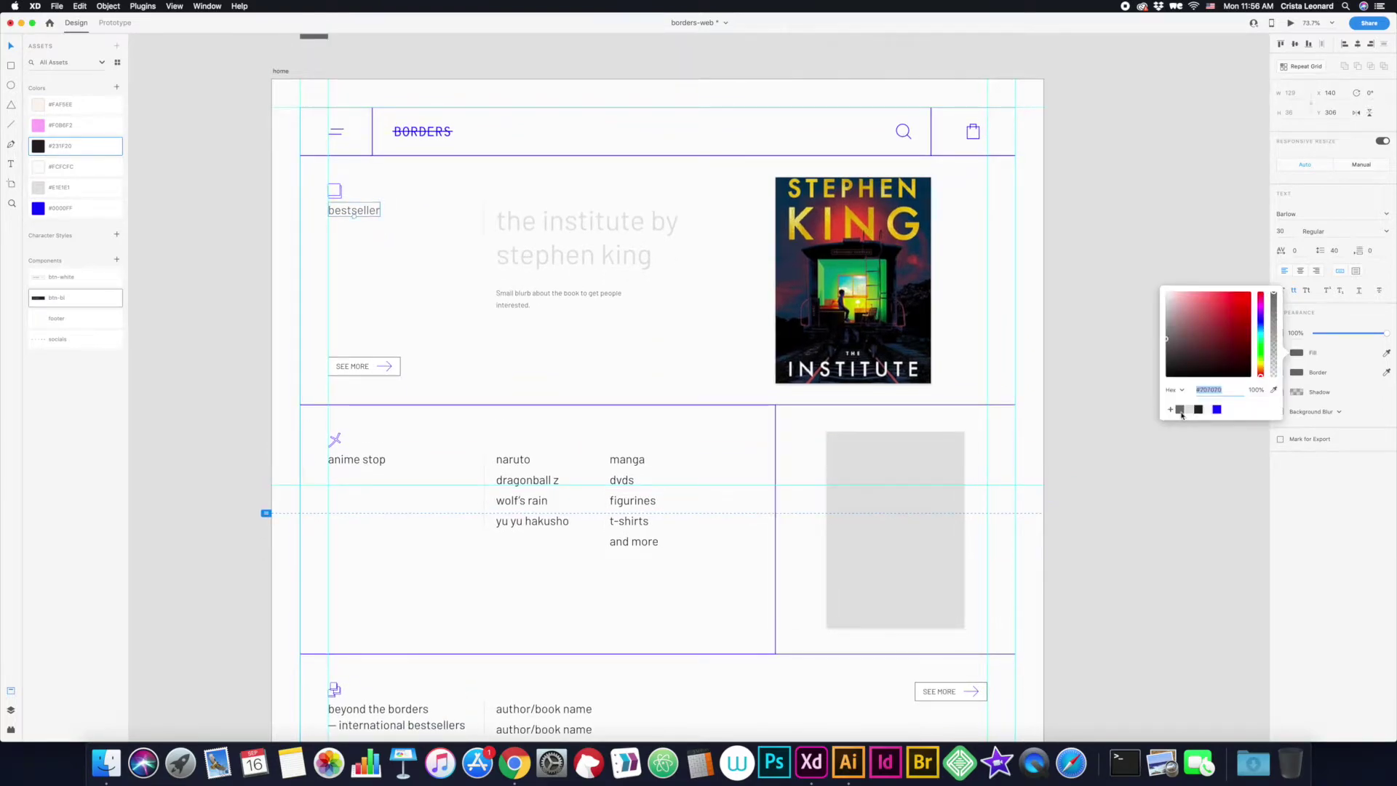
- Colour the naruto title list and the author/book name list blue
left_click(531, 480)
left_click(95, 209)
left_click(1297, 233)
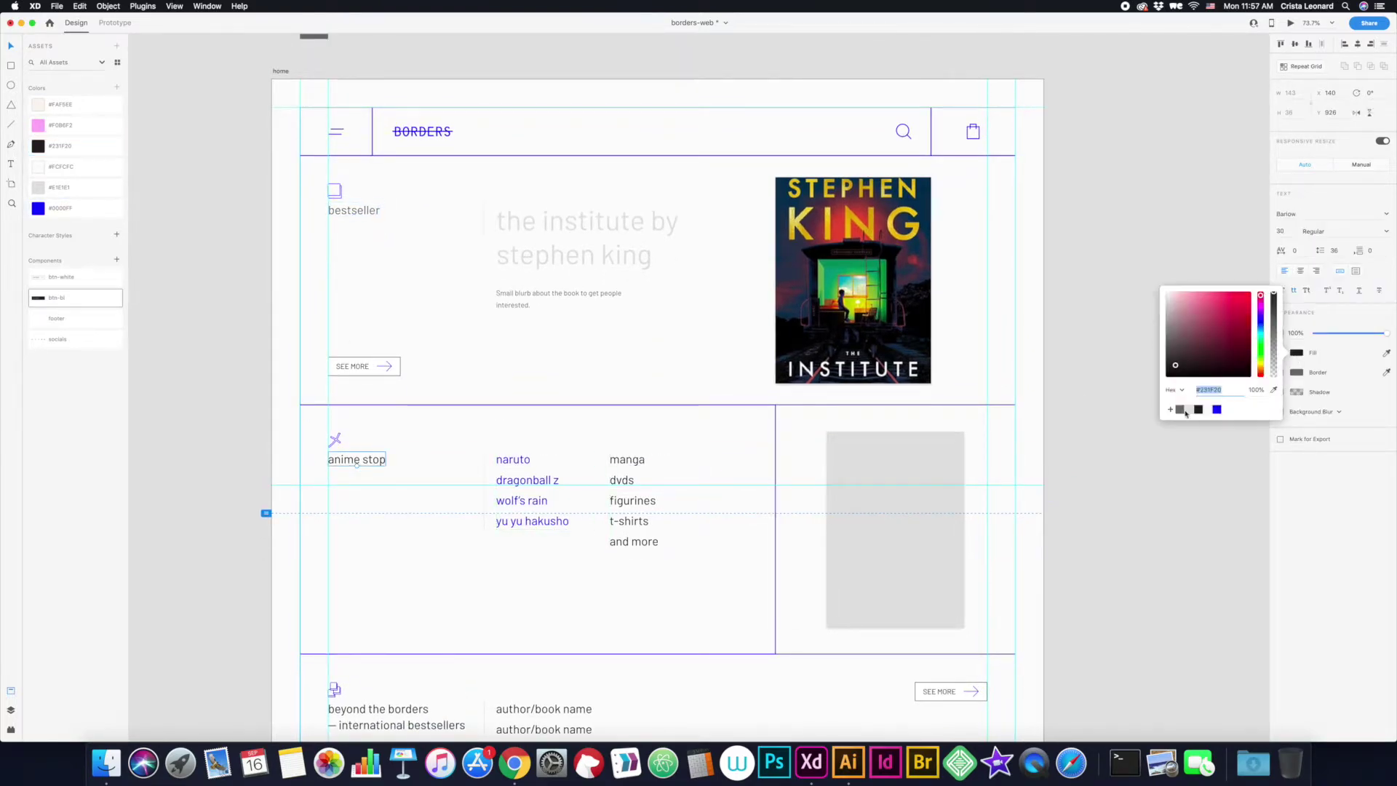
scroll(571, 406, "down", 5)
left_click(544, 542)
left_click(1297, 234)
left_click(73, 209)
scroll(192, 404, "down", 5)
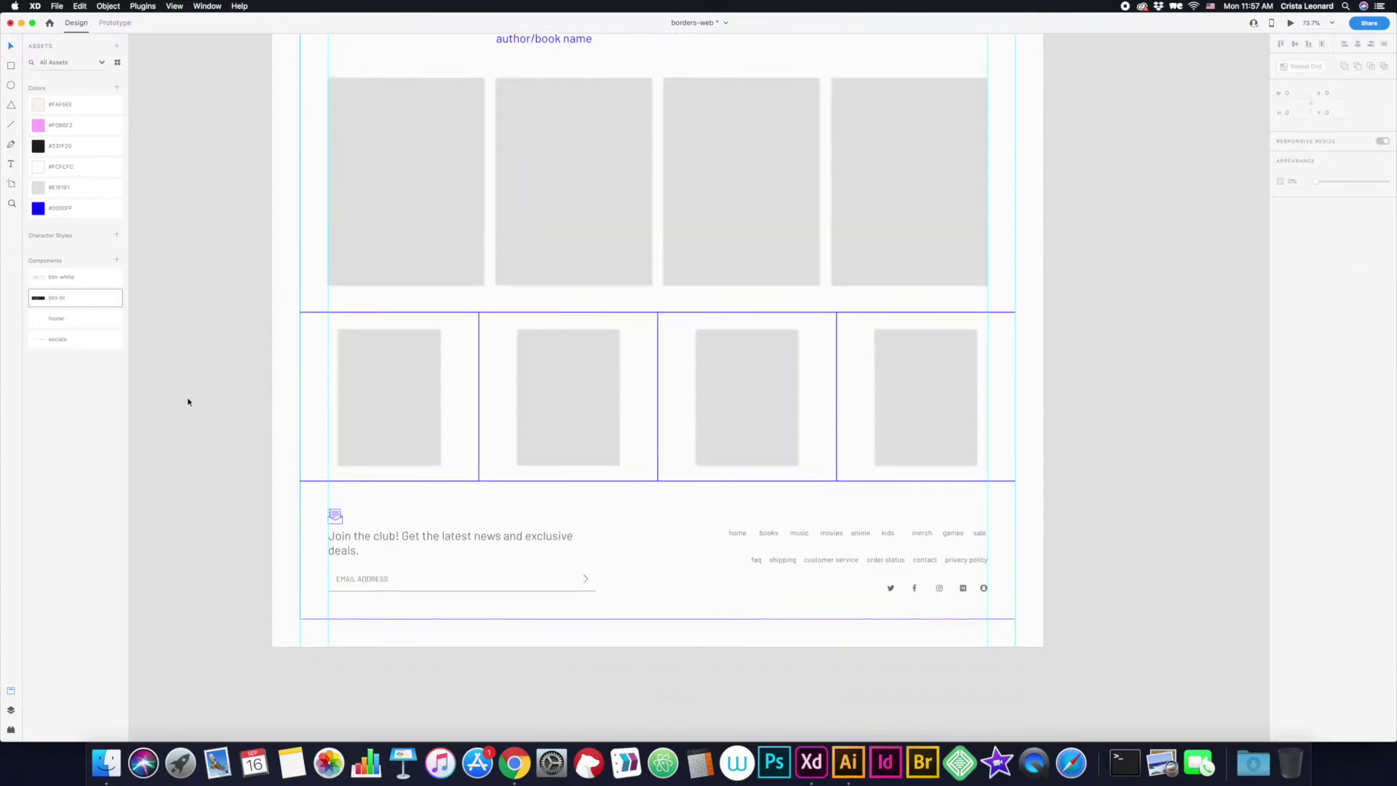
scroll(187, 399, "up", 10)
key("super+minus")
- Fill the anime stop image placeholder with the Shaman King cover
left_click(804, 262)
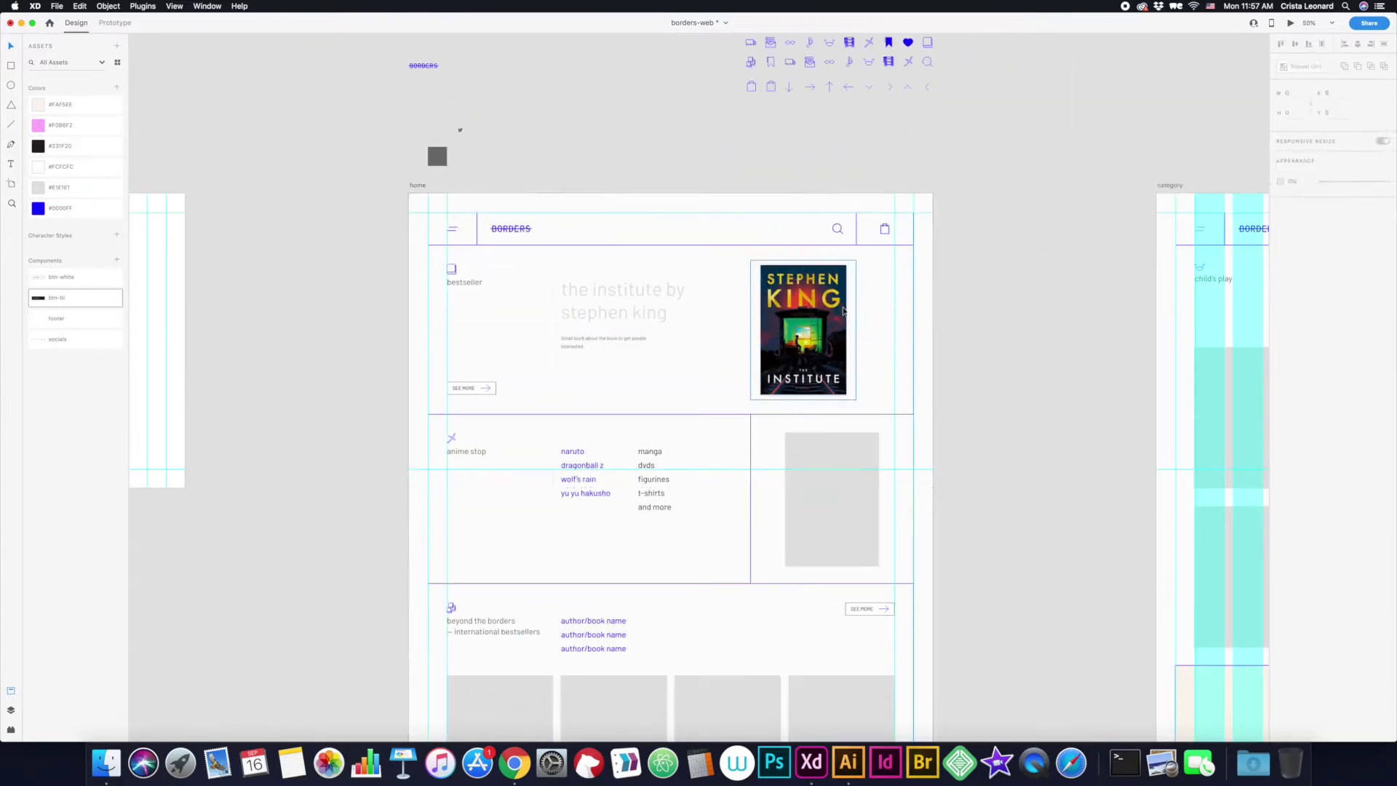
scroll(817, 315, "right", 1)
key("super+equal")
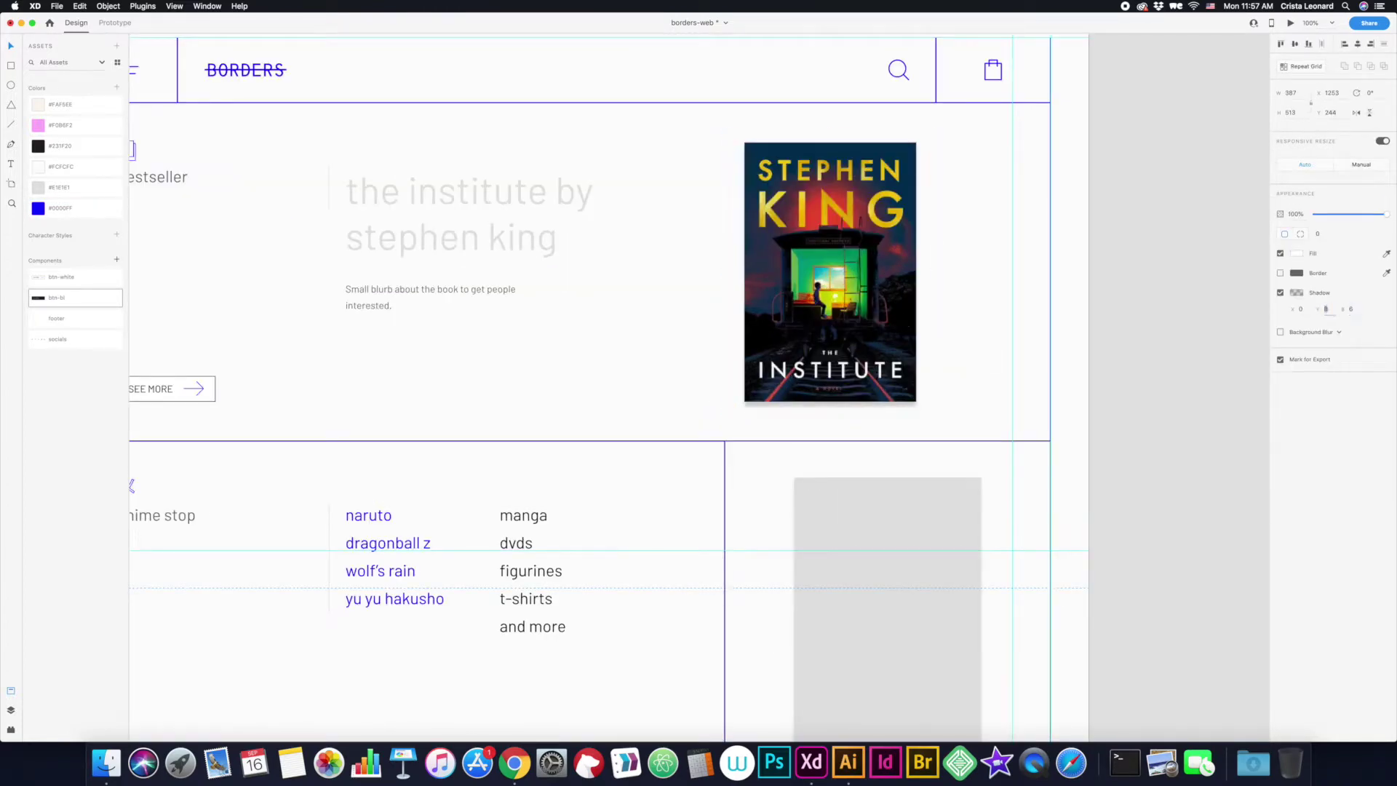
key("super+minus")
left_click(805, 506)
key("super+Tab")
left_click_drag(391, 611, 787, 502)
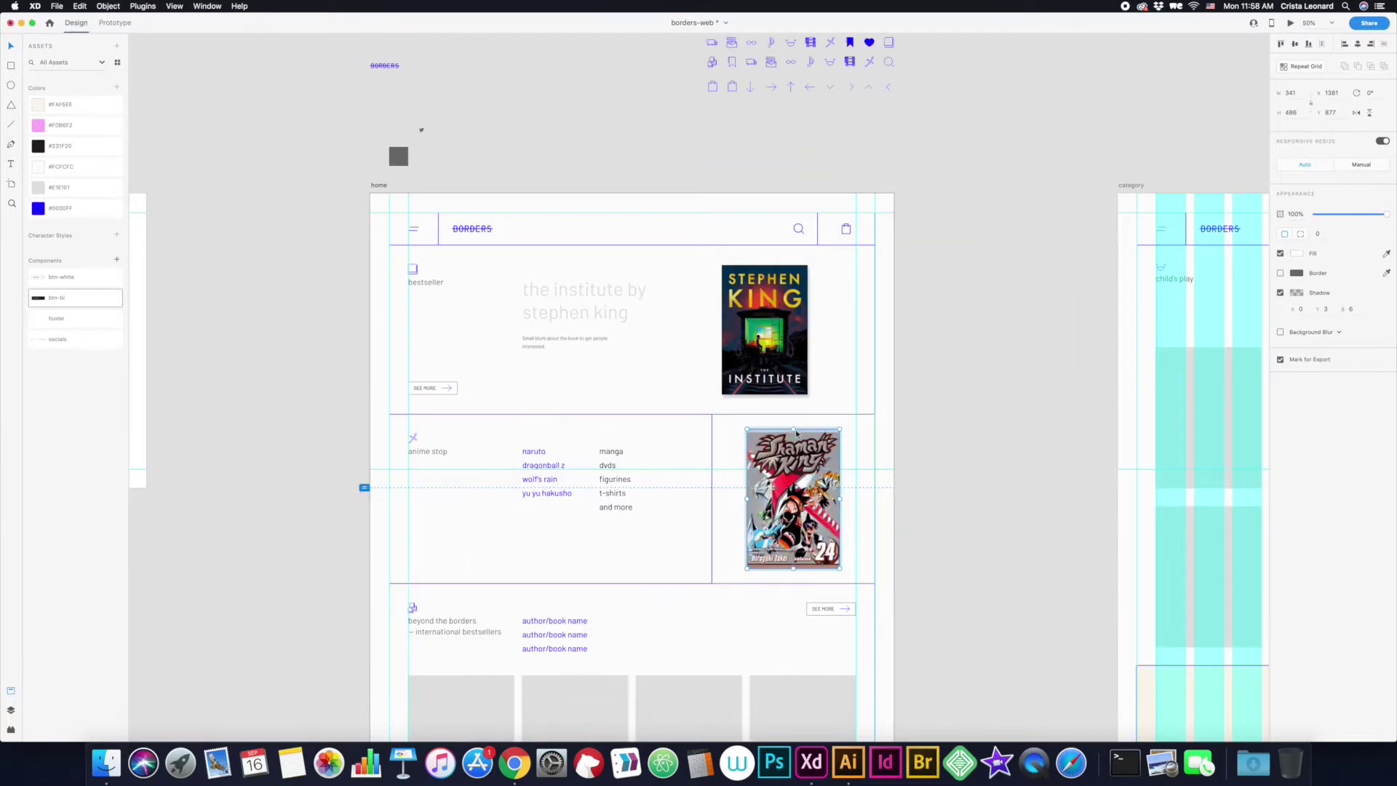
scroll(951, 436, "down", 3)
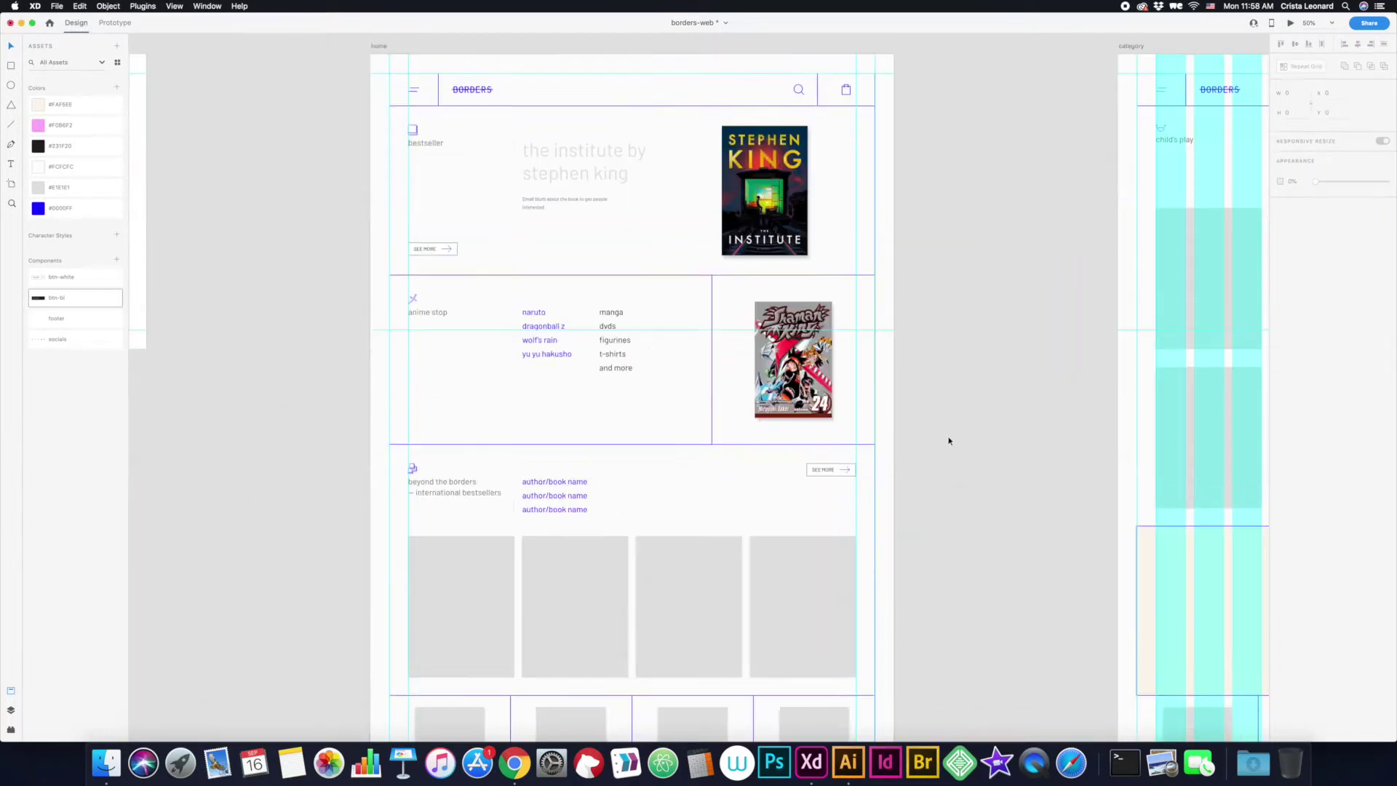
scroll(951, 437, "up", 2)
- Import the Naruto, Vegeta and book images and open Vegeta in Photoshop
key("super+Tab")
left_click_drag(632, 553, 258, 340)
left_click(451, 611, "super")
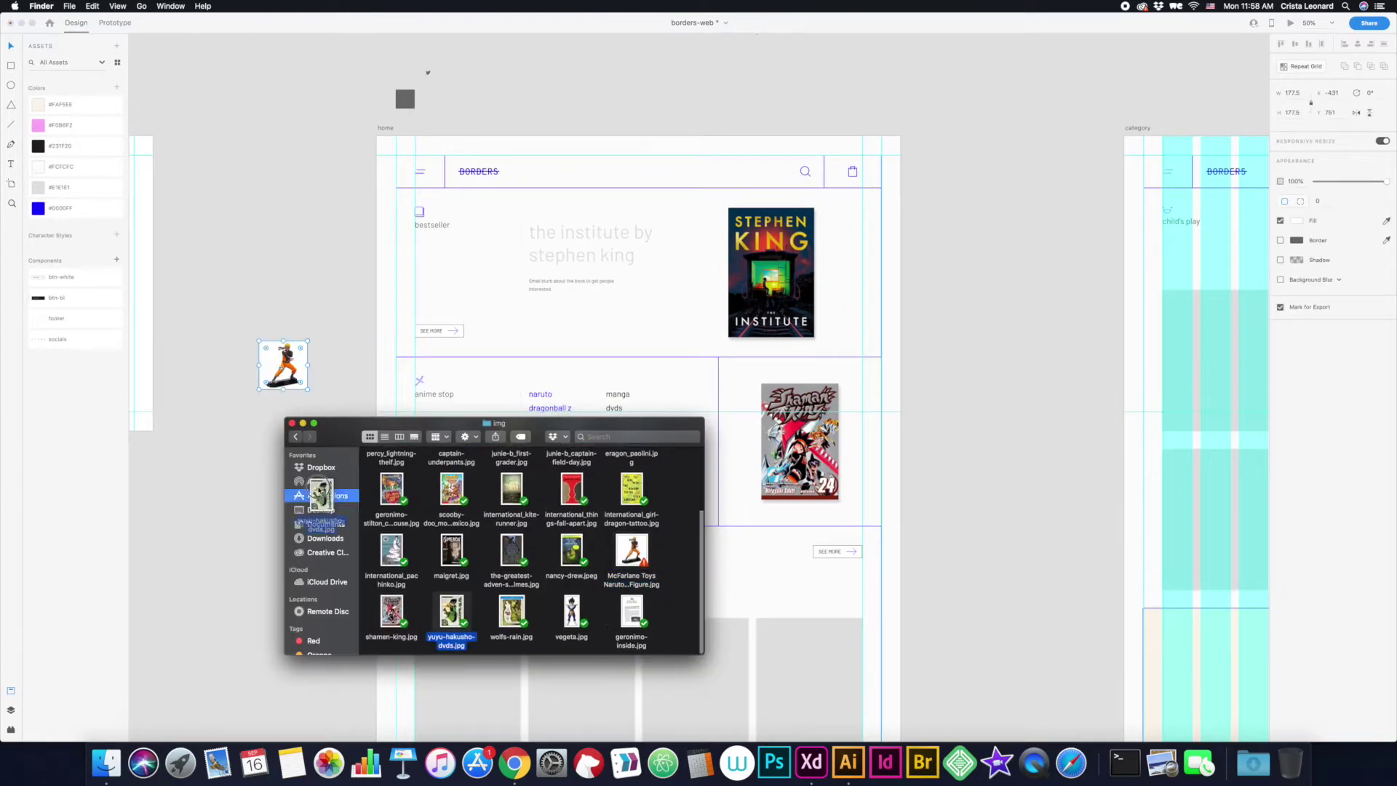
left_click_drag(571, 611, 338, 393)
left_click_drag(512, 611, 250, 551)
left_click(343, 395)
right_click(333, 387)
left_click(354, 487)
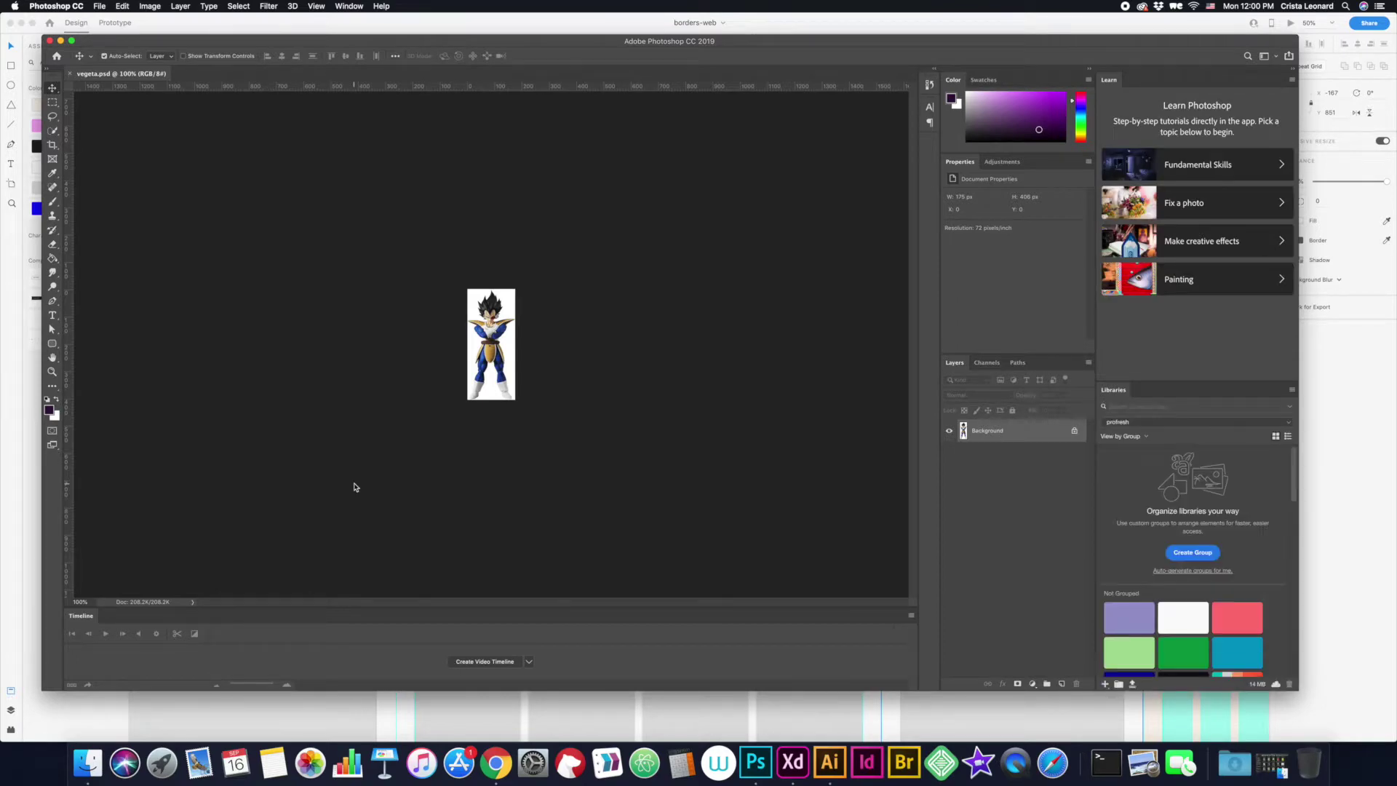
- Remove Vegeta's white background in Photoshop and paste the cut-out into XD
key("super+equal")
key("super+equal")
key("super+equal")
mouse_move(494, 465)
left_mouse_down()
mouse_move(412, 459)
mouse_move(427, 417)
left_mouse_up()
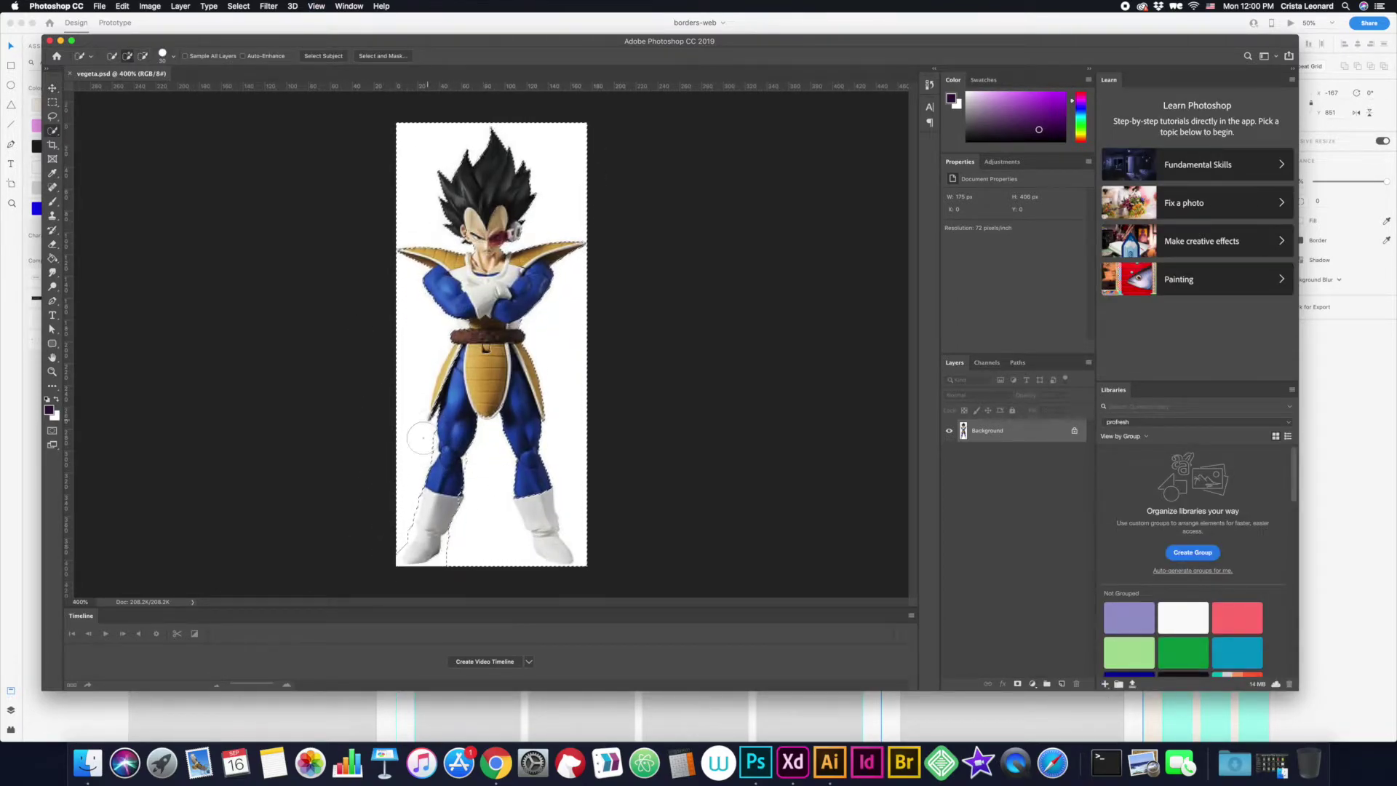
key("shift+w")
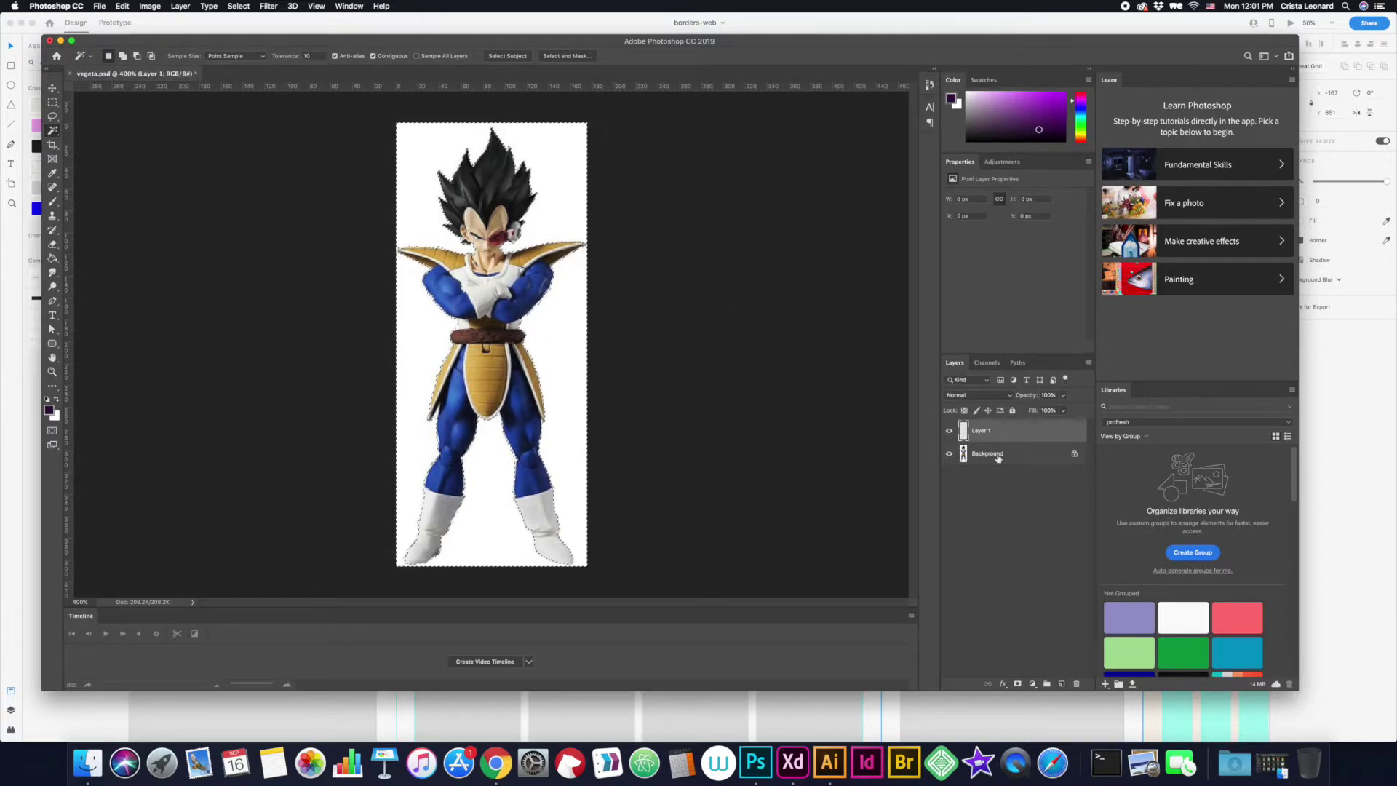
right_click(1026, 431)
left_click(1056, 451)
right_click(543, 402)
right_click(527, 378)
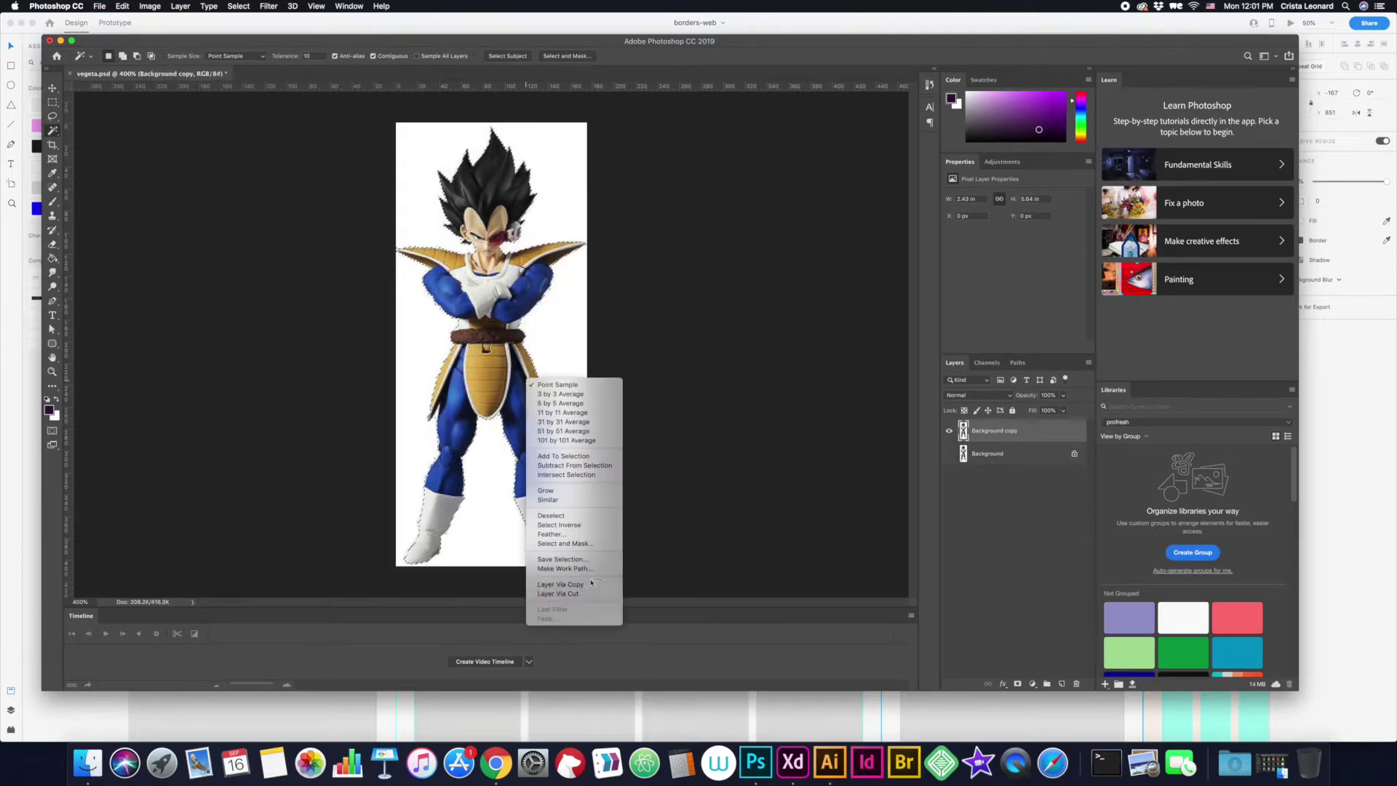
key("Escape")
key("Delete")
key("super+c")
key("super+Tab")
key("super+v")
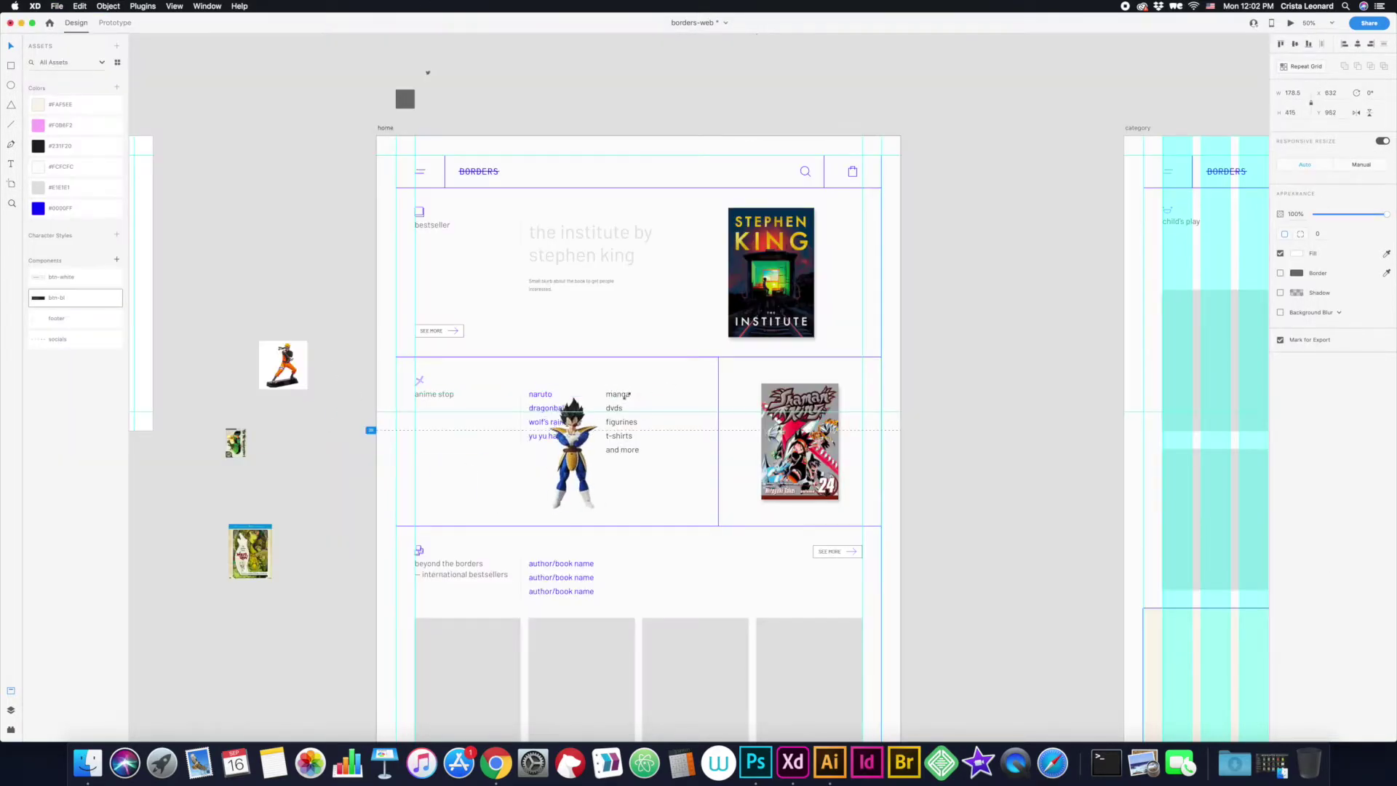
- Copy the cut-out Naruto figure from Photoshop and paste it into XD
left_click(306, 478)
key("super+Tab")
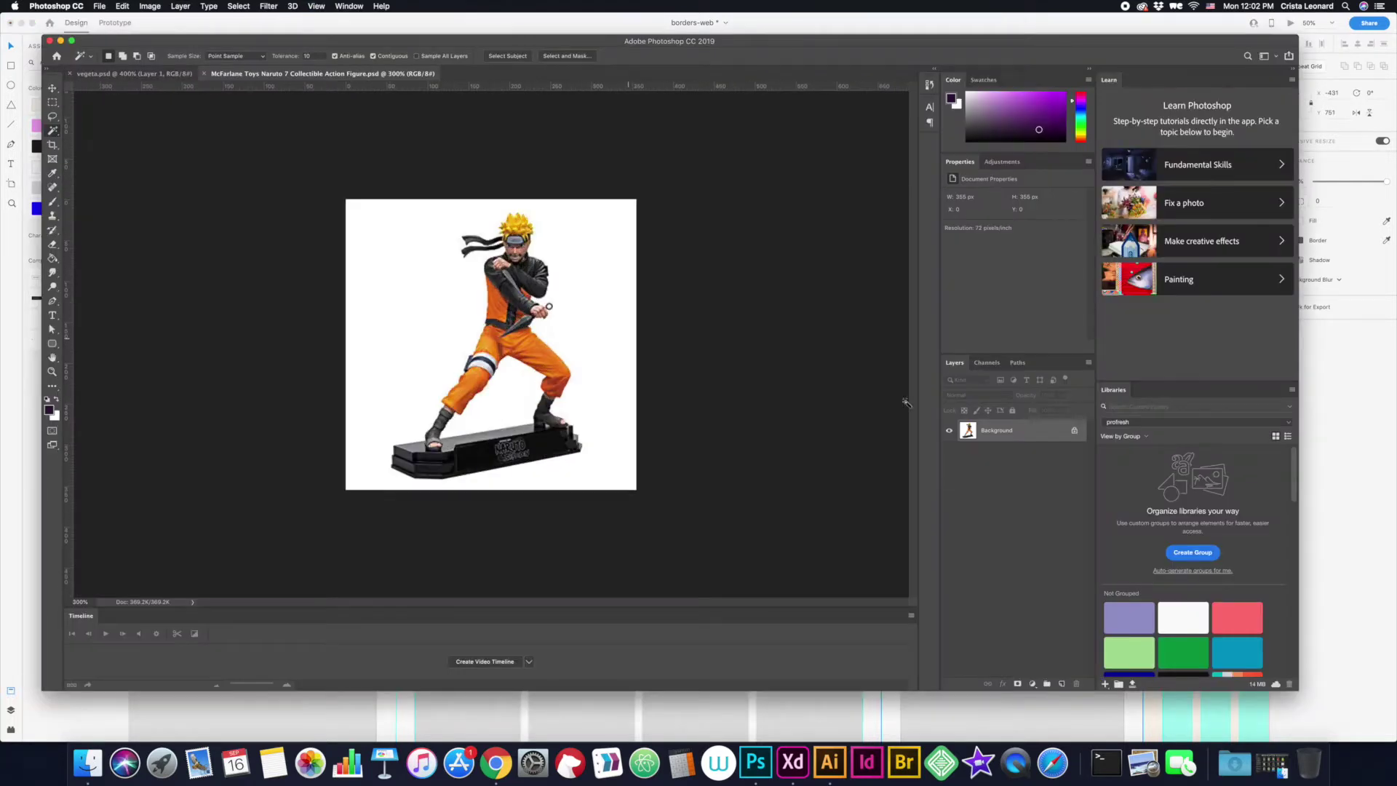
key("super+equal")
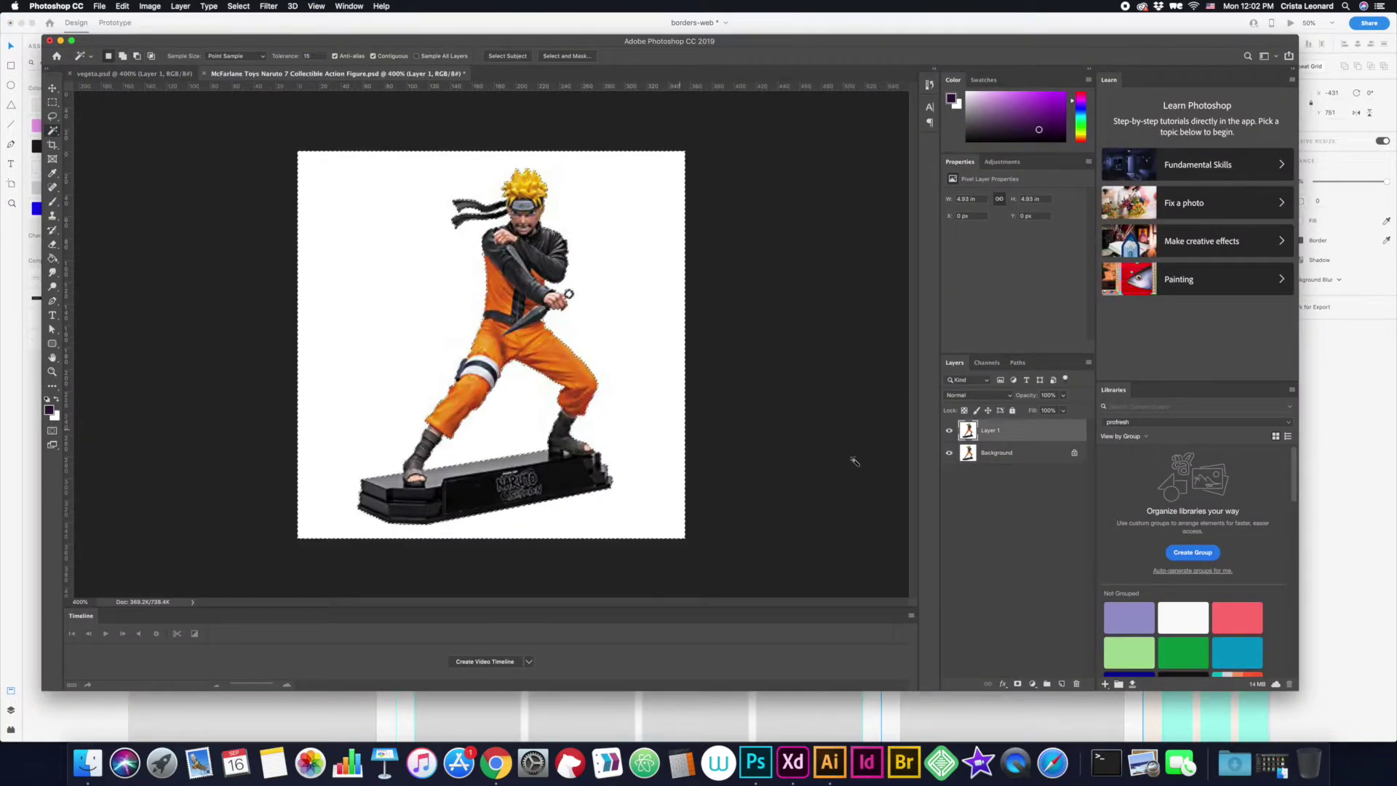
key("super+c")
key("super+Tab")
key("super+v")
- Arrange Naruto, Vegeta and the book images as a scaled group in the anime stop section
left_click_drag(235, 442, 561, 461)
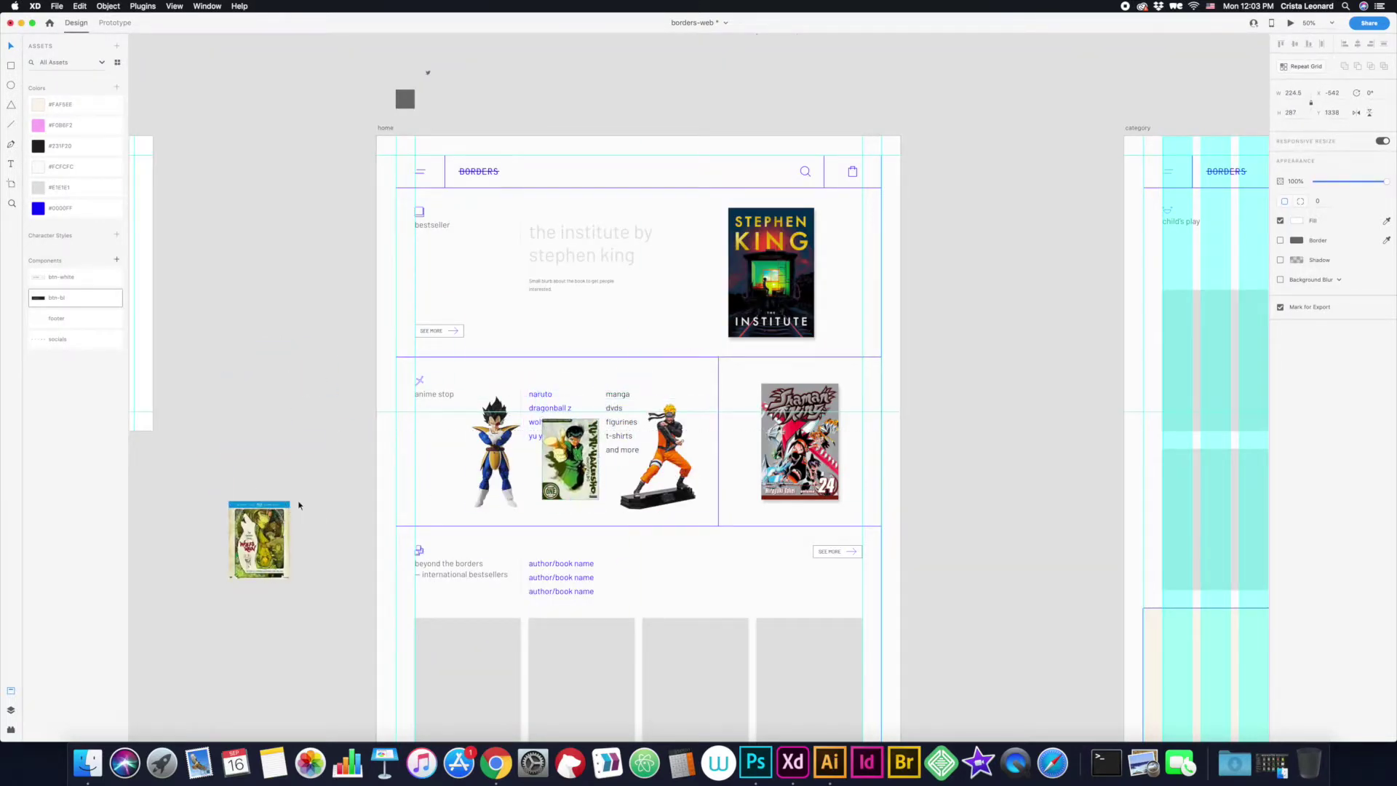
left_click_drag(249, 551, 629, 483)
left_click_drag(502, 471, 702, 472)
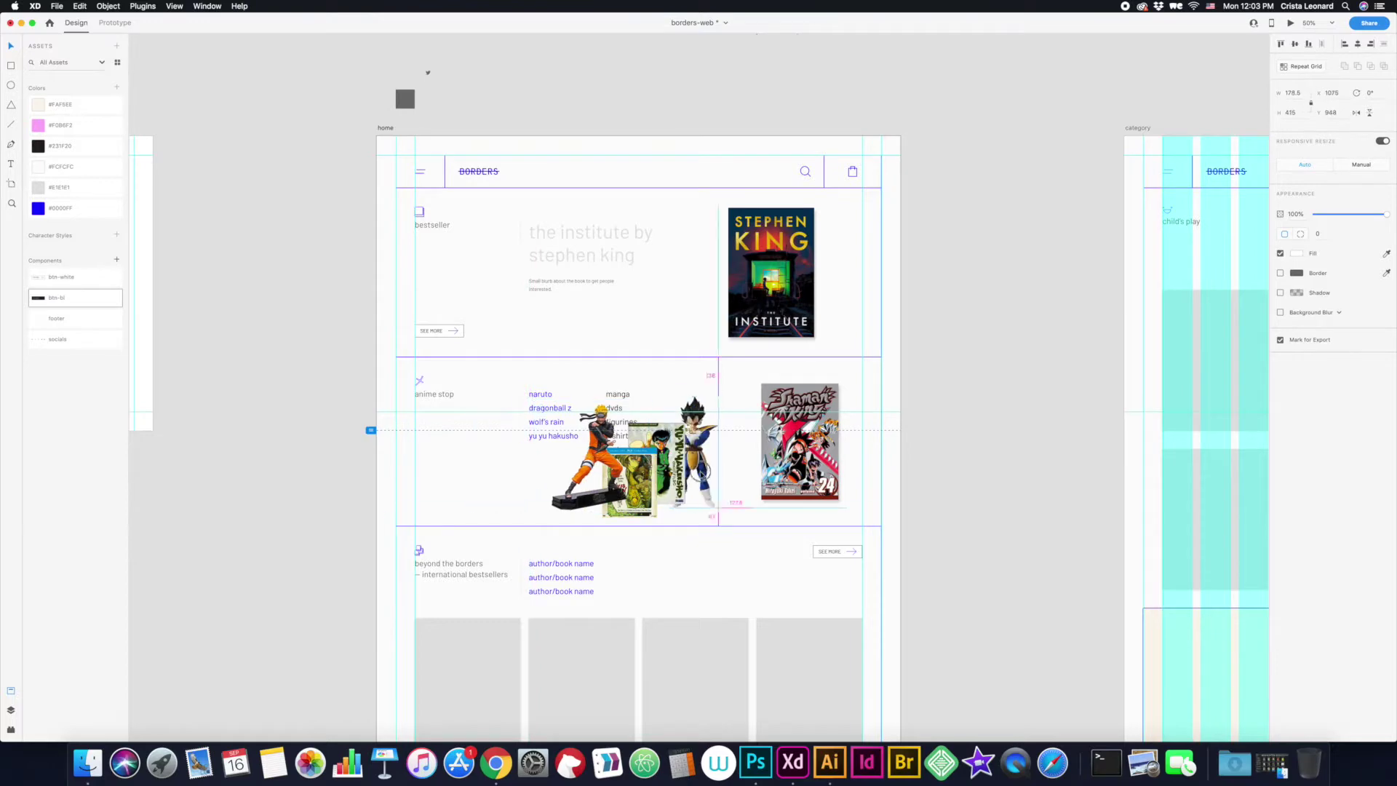
scroll(638, 436, "down", 1)
left_click(582, 466, "shift")
mouse_move(630, 416)
left_mouse_down()
mouse_move(540, 472)
mouse_move(508, 450)
left_mouse_up()
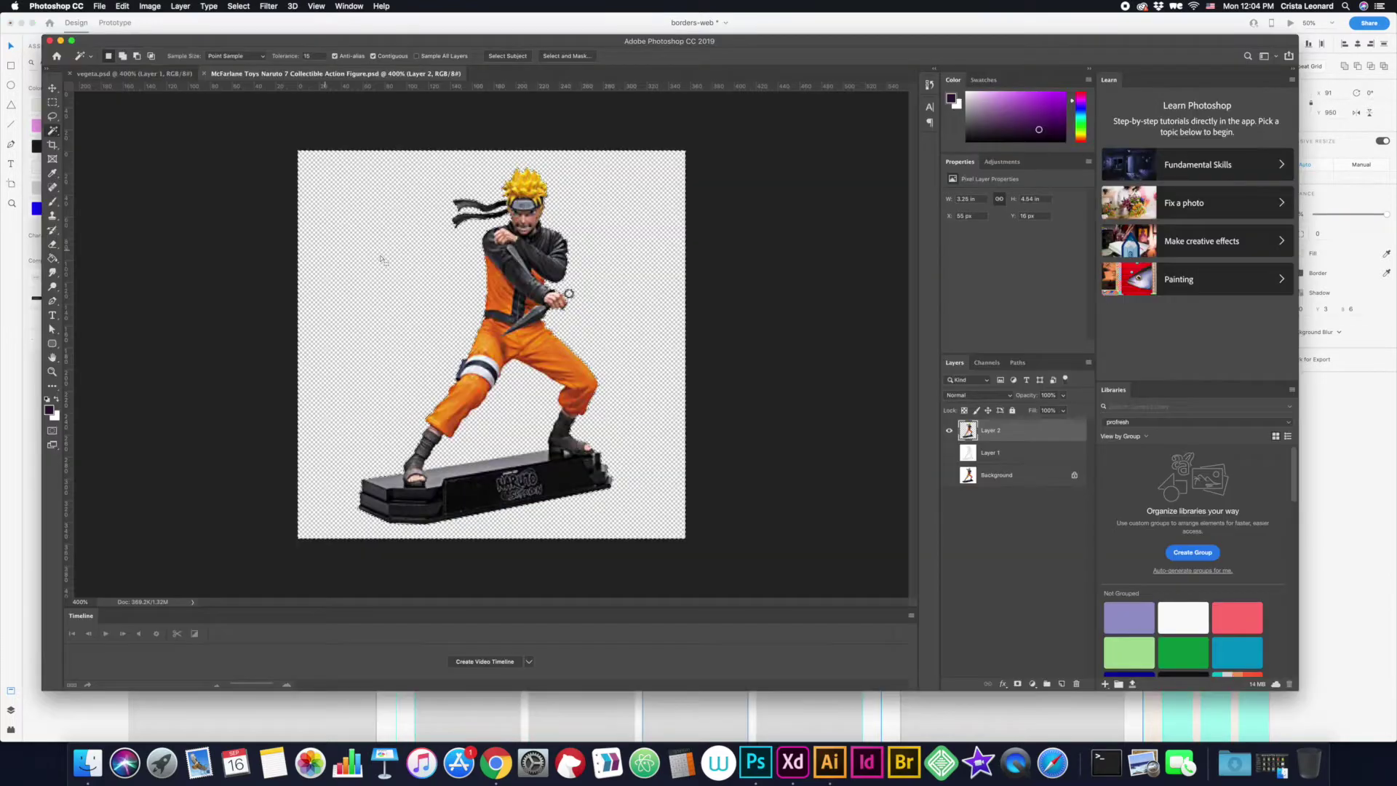
left_click_drag(327, 337, 660, 379)
key("Return")
key("super+Tab")
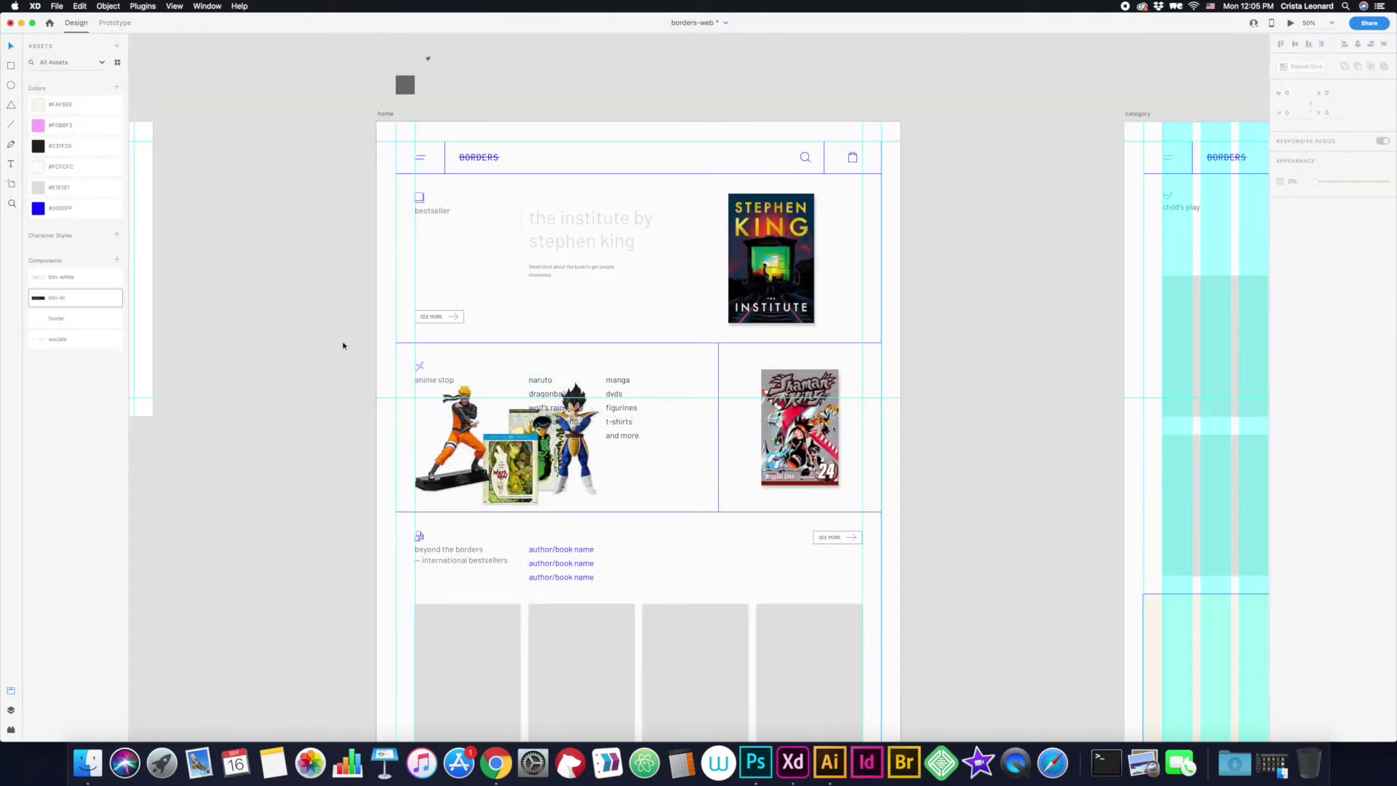
left_click_drag(603, 379, 559, 427)
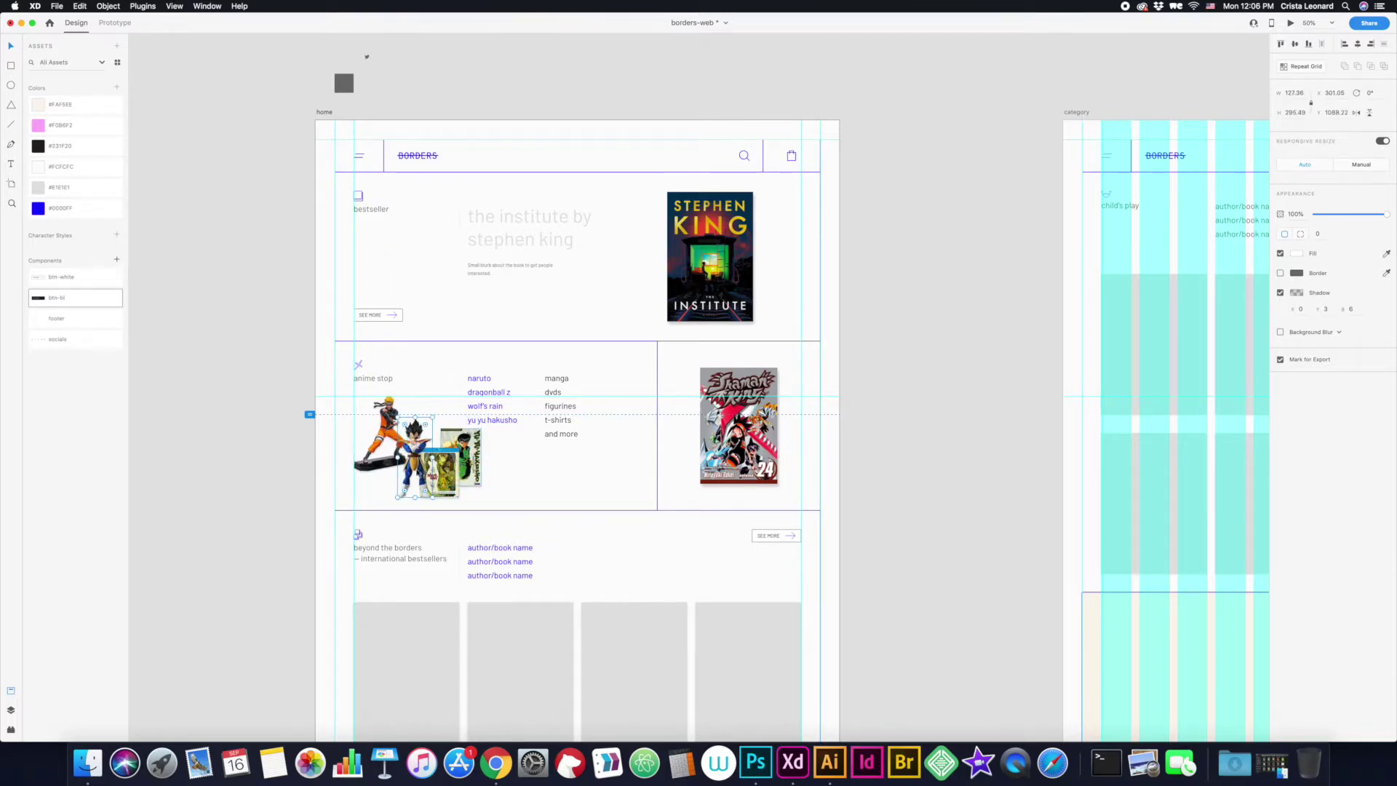
left_click(275, 462)
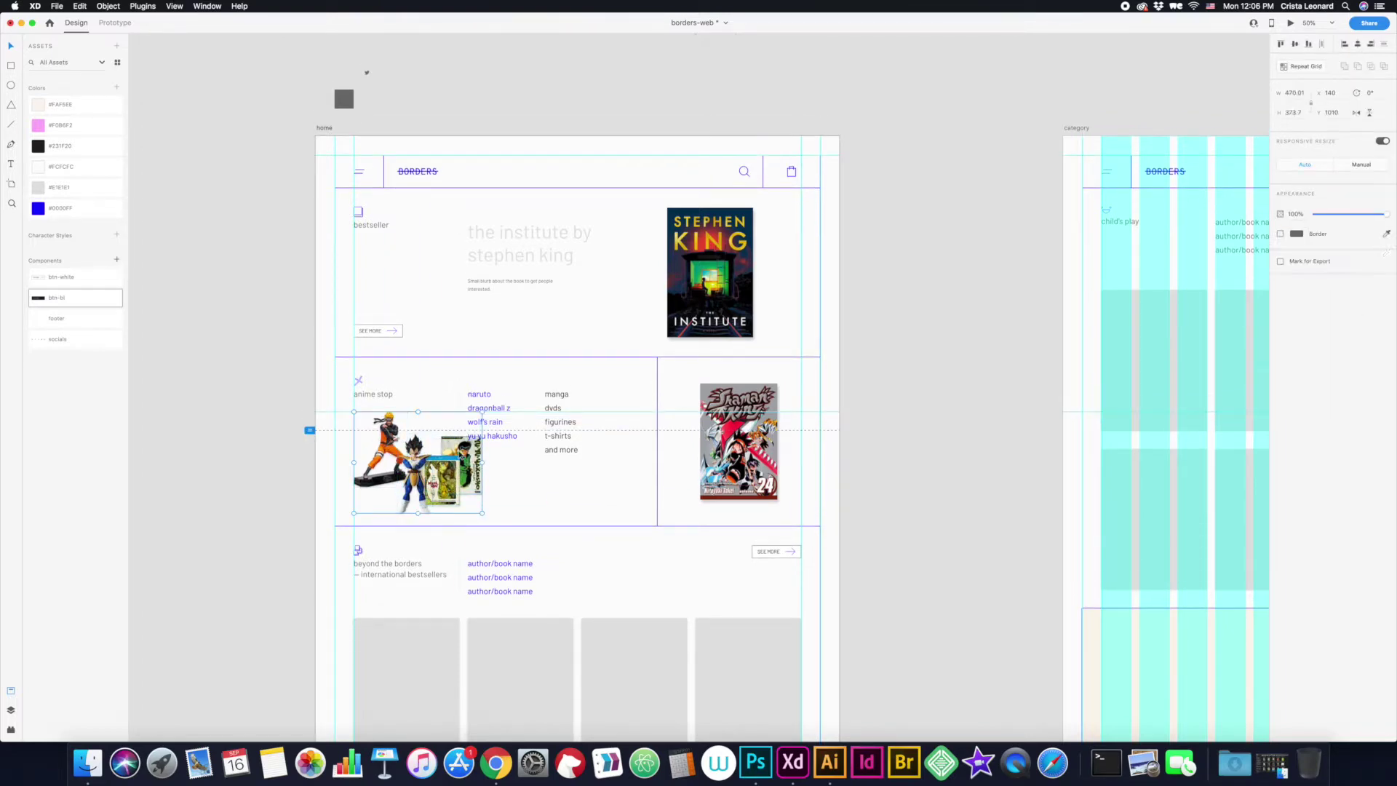
scroll(569, 502, "down", 3)
scroll(569, 502, "up", 5)
double_click(294, 442)
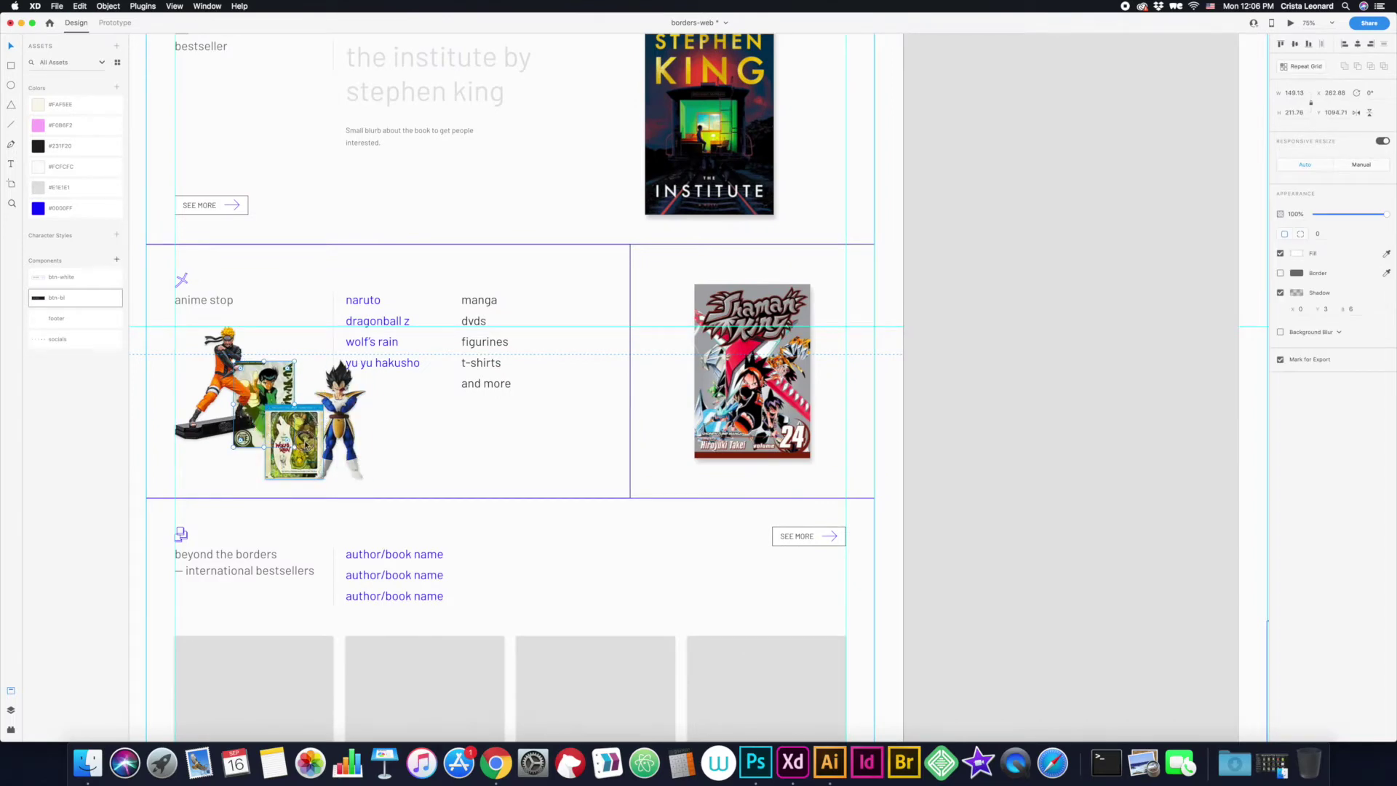
scroll(344, 431, "down", 3)
scroll(556, 477, "down", 2)
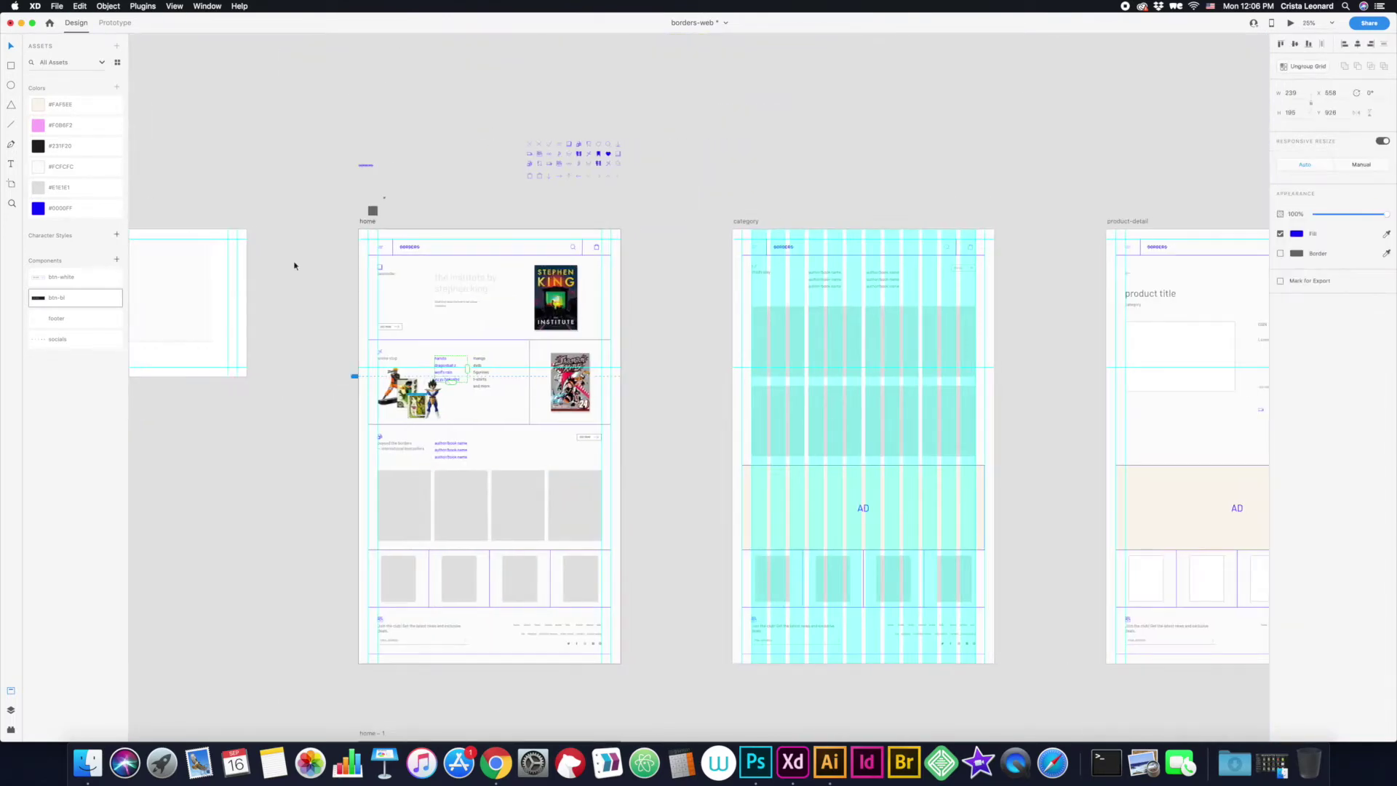
left_click(218, 212)
scroll(510, 431, "down", 2)
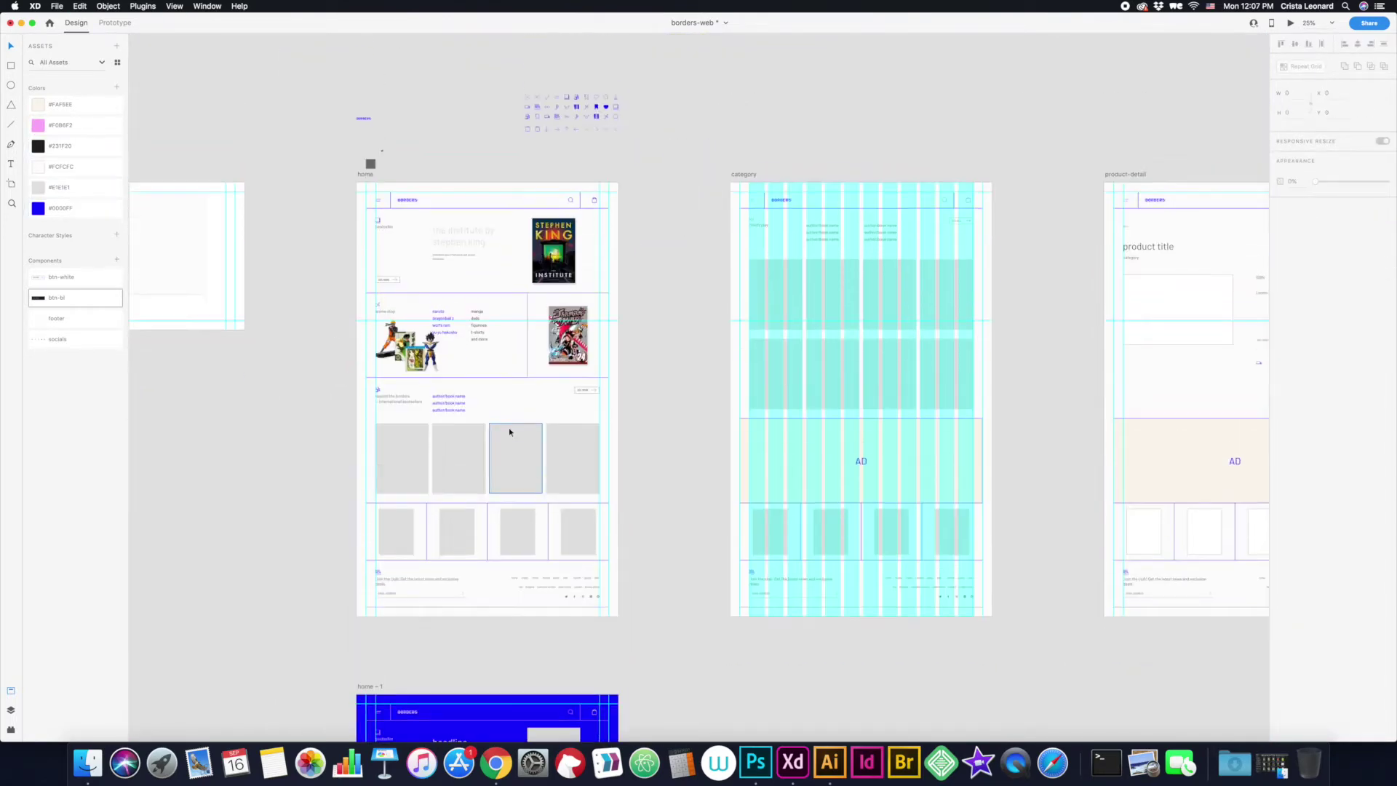
left_click(89, 770)
- Fill the four grey bestseller placeholders with book covers from the img folder
left_click_drag(837, 400, 863, 408)
left_click_drag(763, 535, 572, 459)
left_click_drag(883, 474, 518, 458)
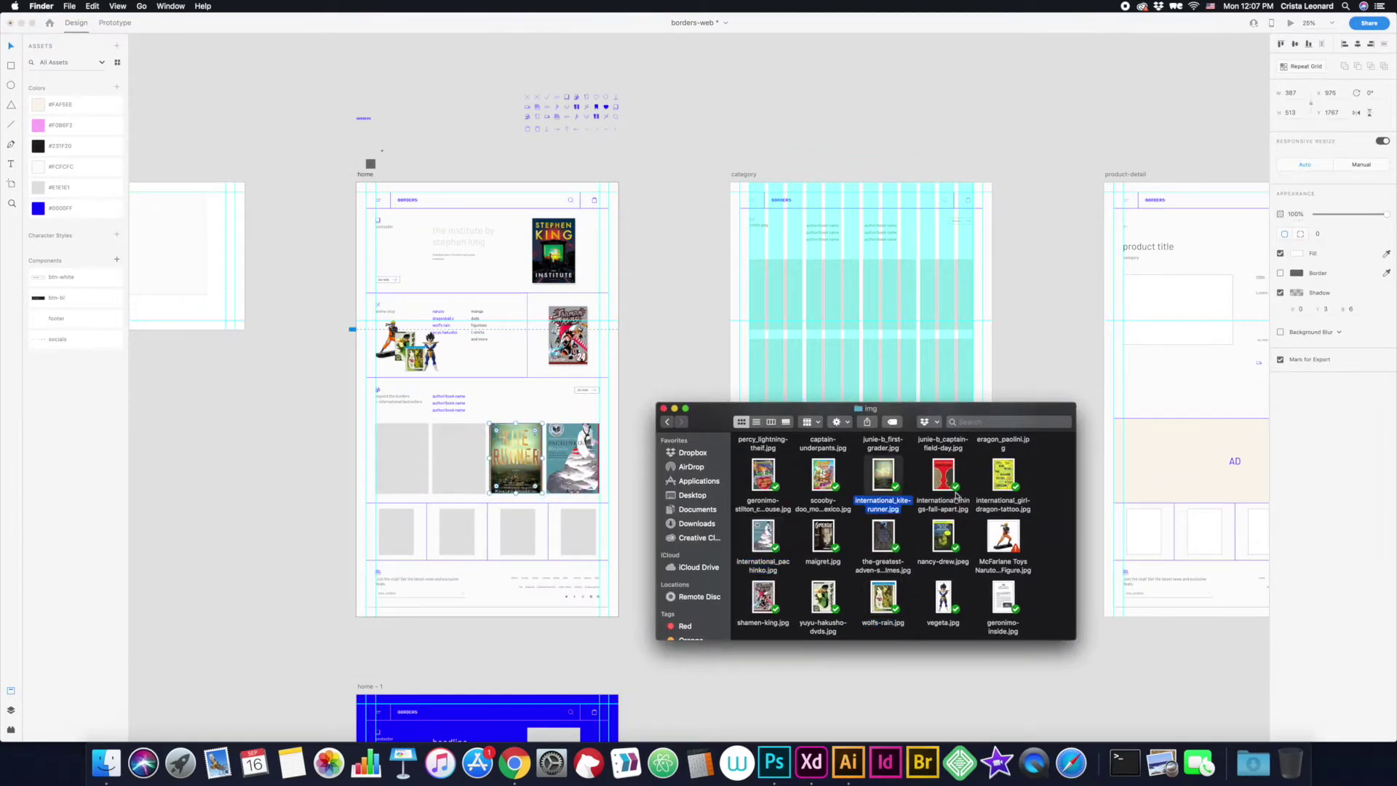
left_click_drag(1004, 474, 401, 459)
left_click_drag(943, 474, 463, 461)
- Fill the bottom-row 'you might also like' placeholders with covers, including Scooby-Doo and Sherlock Holmes
scroll(902, 539, "up", 2)
left_click_drag(823, 615, 396, 532)
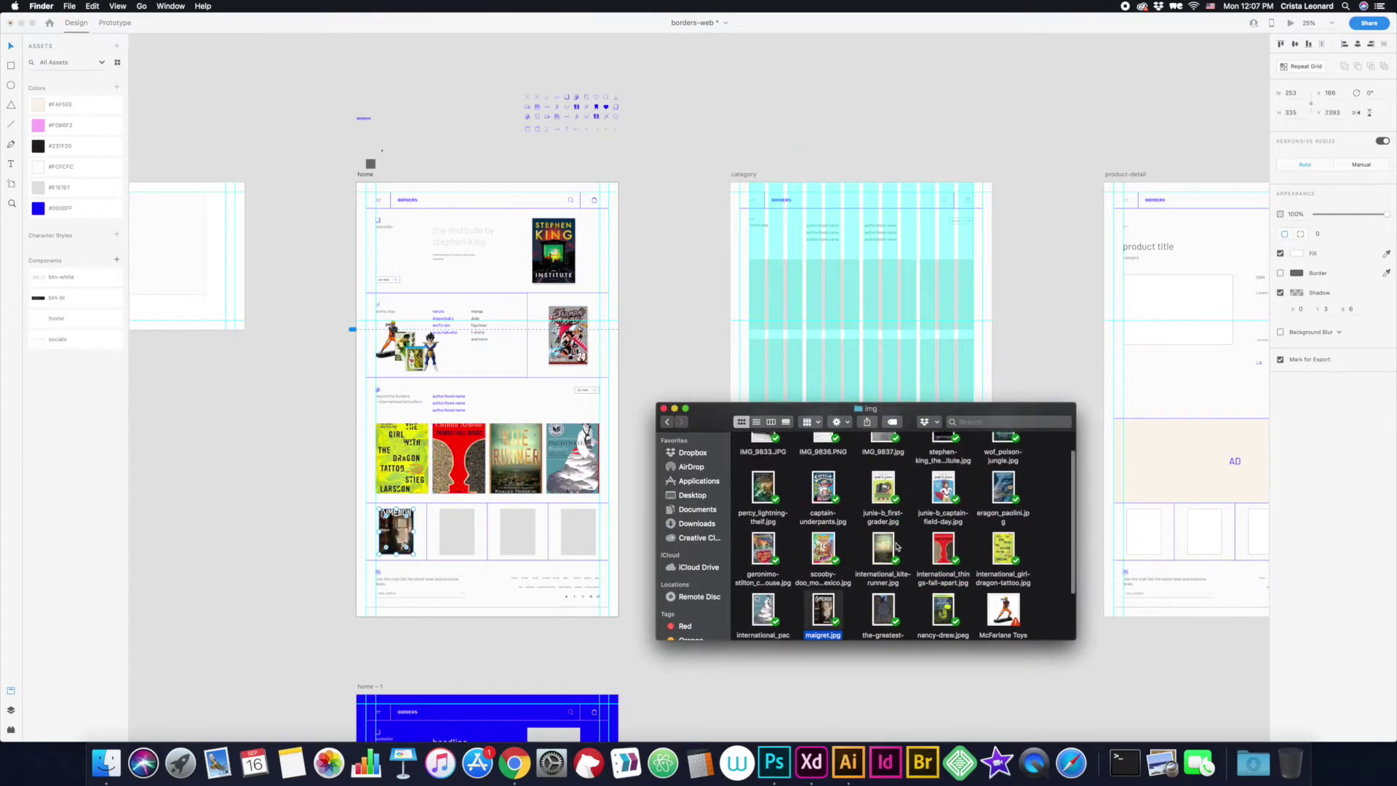
left_click_drag(883, 615, 457, 531)
left_click_drag(943, 615, 579, 531)
scroll(946, 509, "down", 2)
scroll(946, 463, "up", 3)
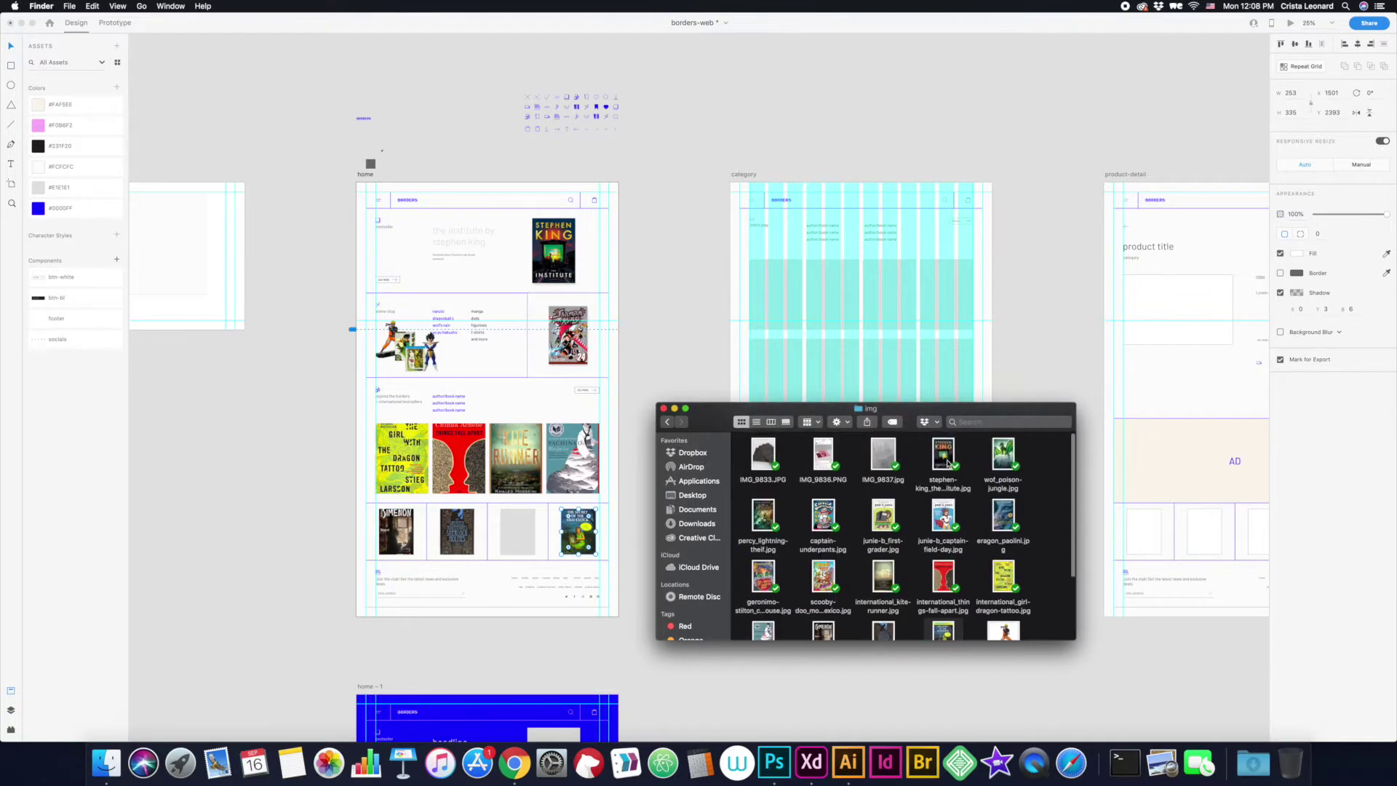
scroll(902, 523, "down", 2)
left_click_drag(823, 524, 517, 531)
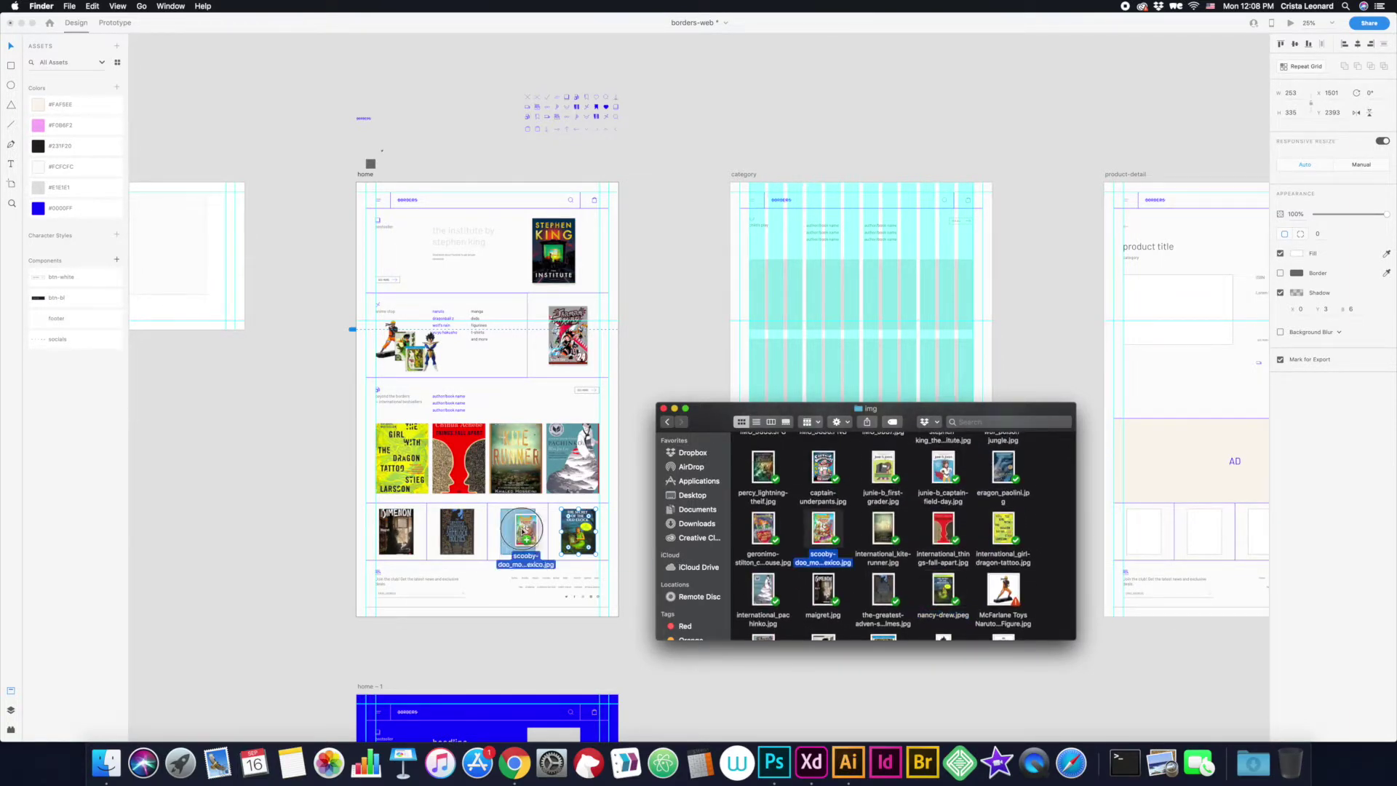
left_click(517, 531)
left_click_drag(457, 232, 390, 511)
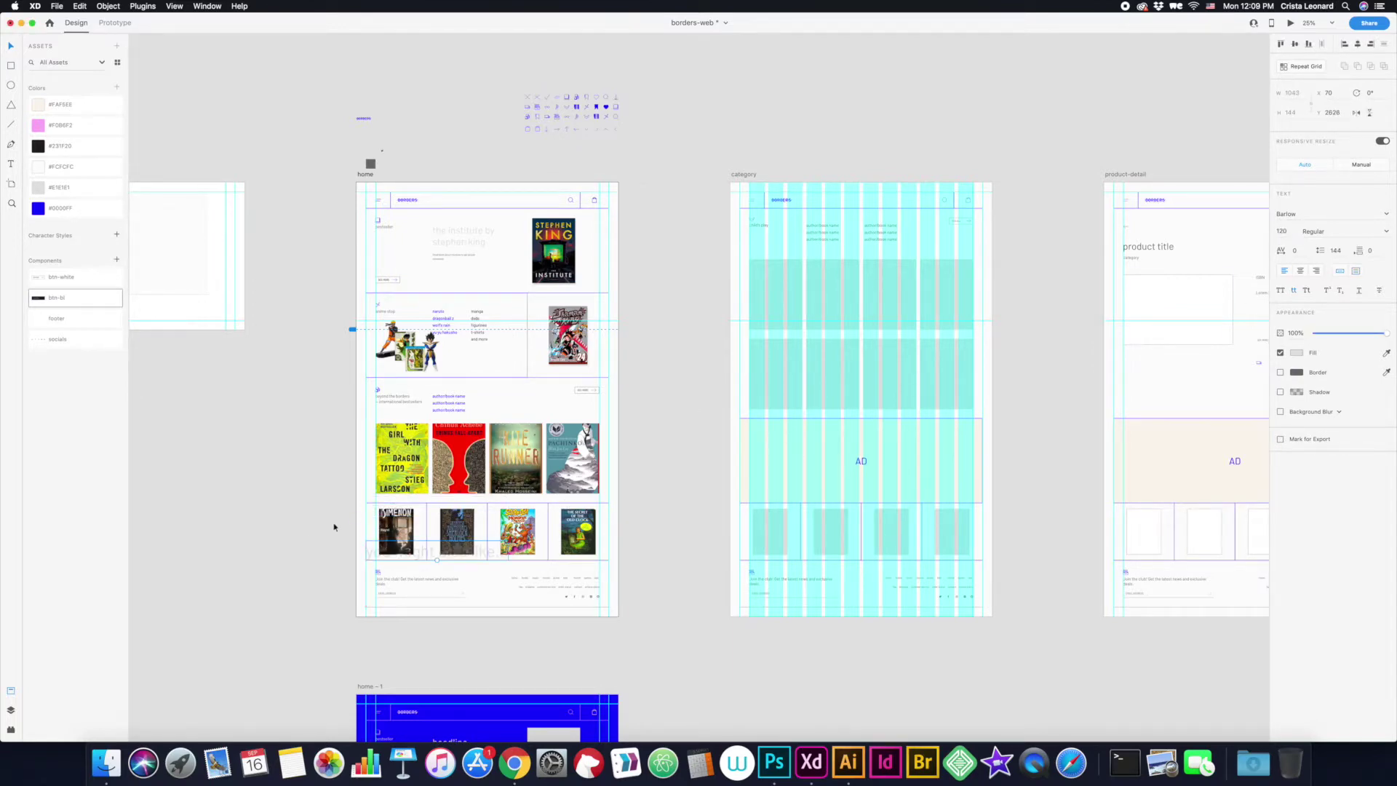
left_click(457, 531)
scroll(521, 618, "up", 5)
scroll(521, 617, "left", 5)
- Give the bestseller book covers a drop shadow of 5, 10, 10
left_click_drag(456, 574, 682, 554)
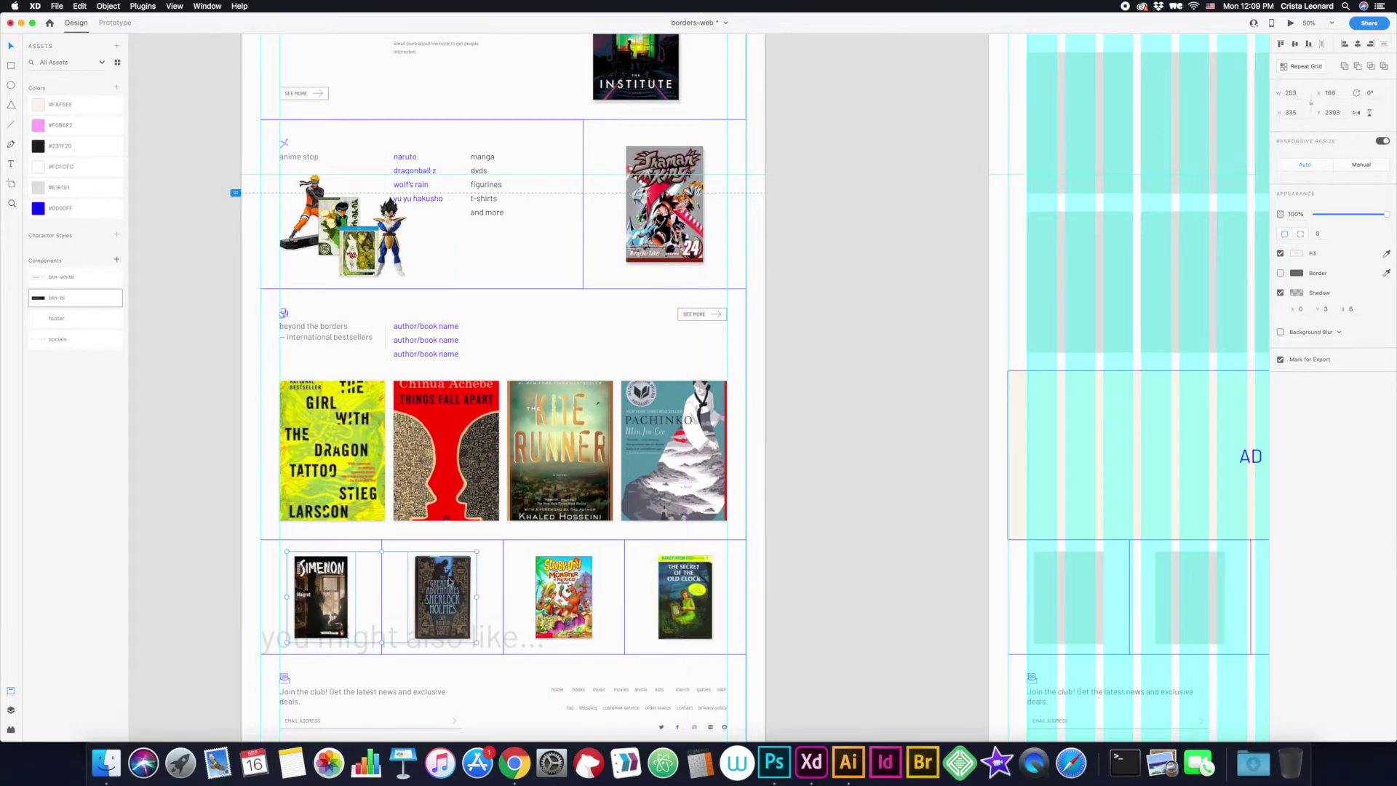
left_click(709, 400)
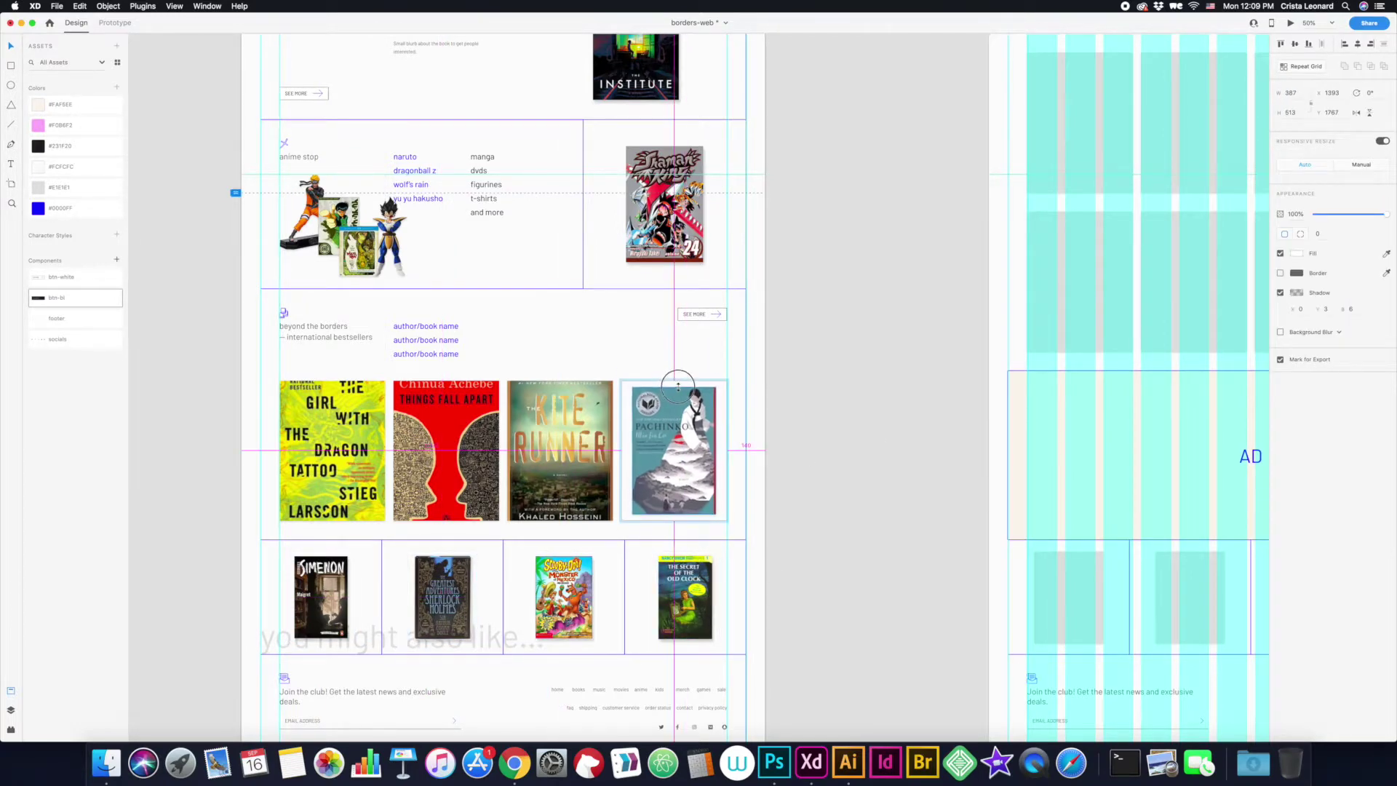
left_click(1326, 308)
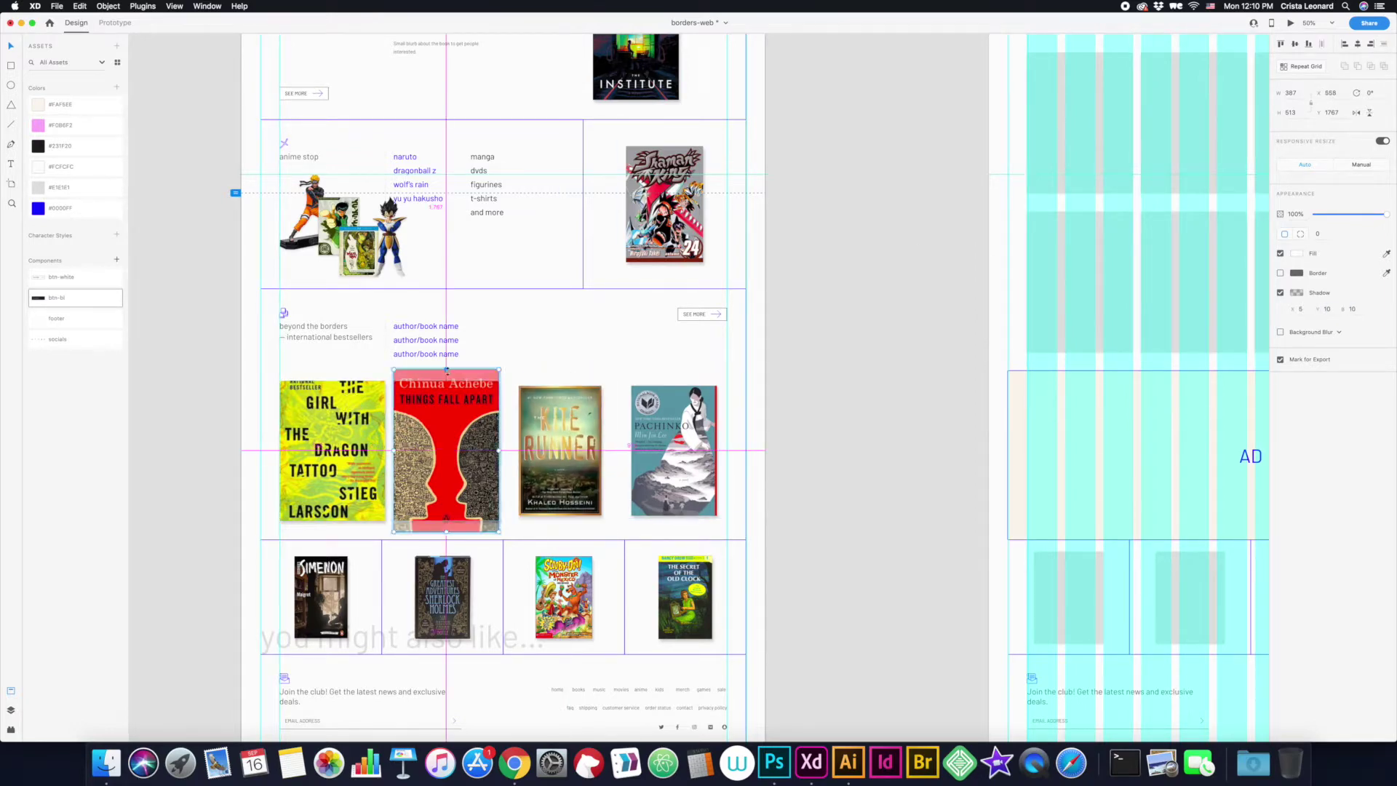
left_click(826, 403)
scroll(826, 403, "up", 2)
scroll(826, 403, "up", 3)
scroll(837, 473, "right", 5)
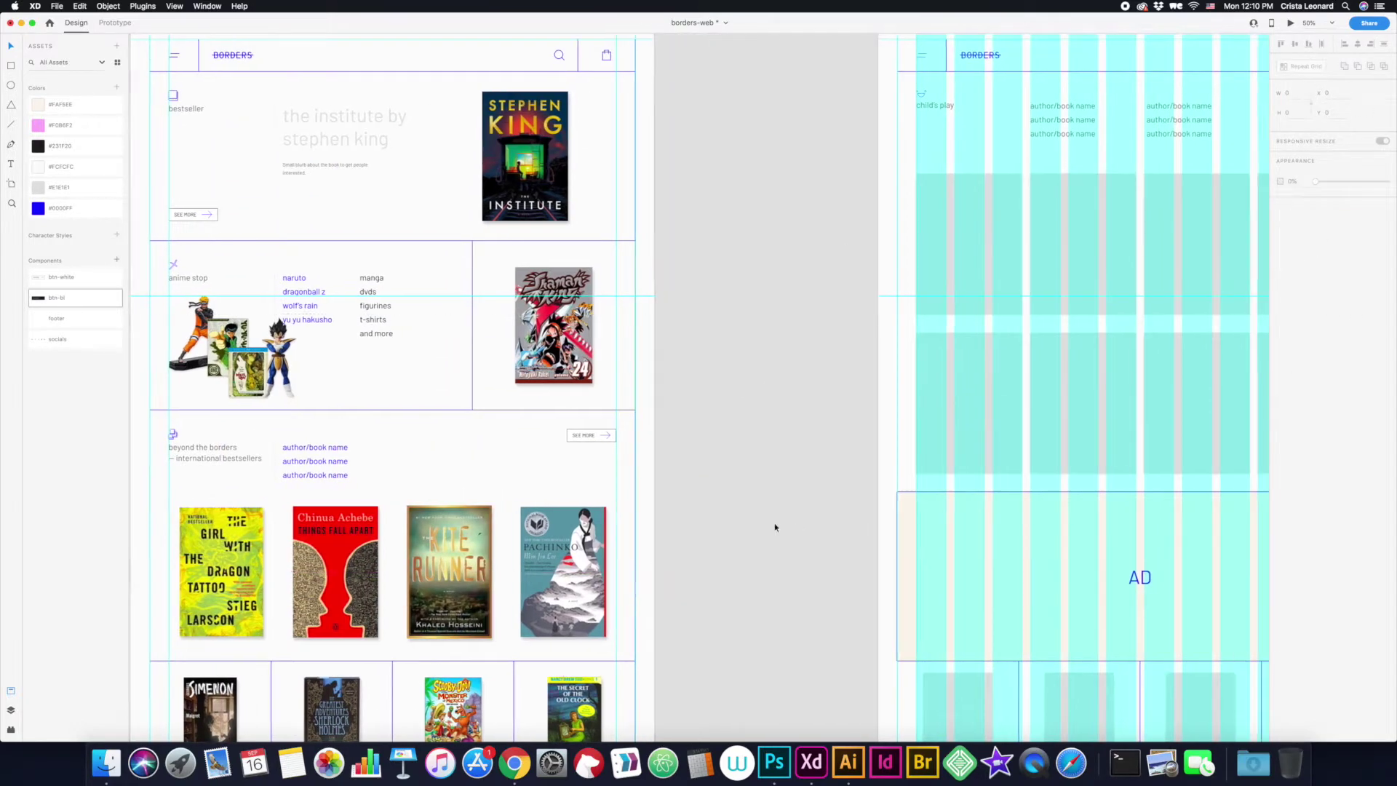
scroll(866, 521, "left", 5)
scroll(809, 521, "down", 2)
scroll(810, 521, "left", 5)
- Enter the first bestseller titles, through 'the kite runner'
double_click(547, 399)
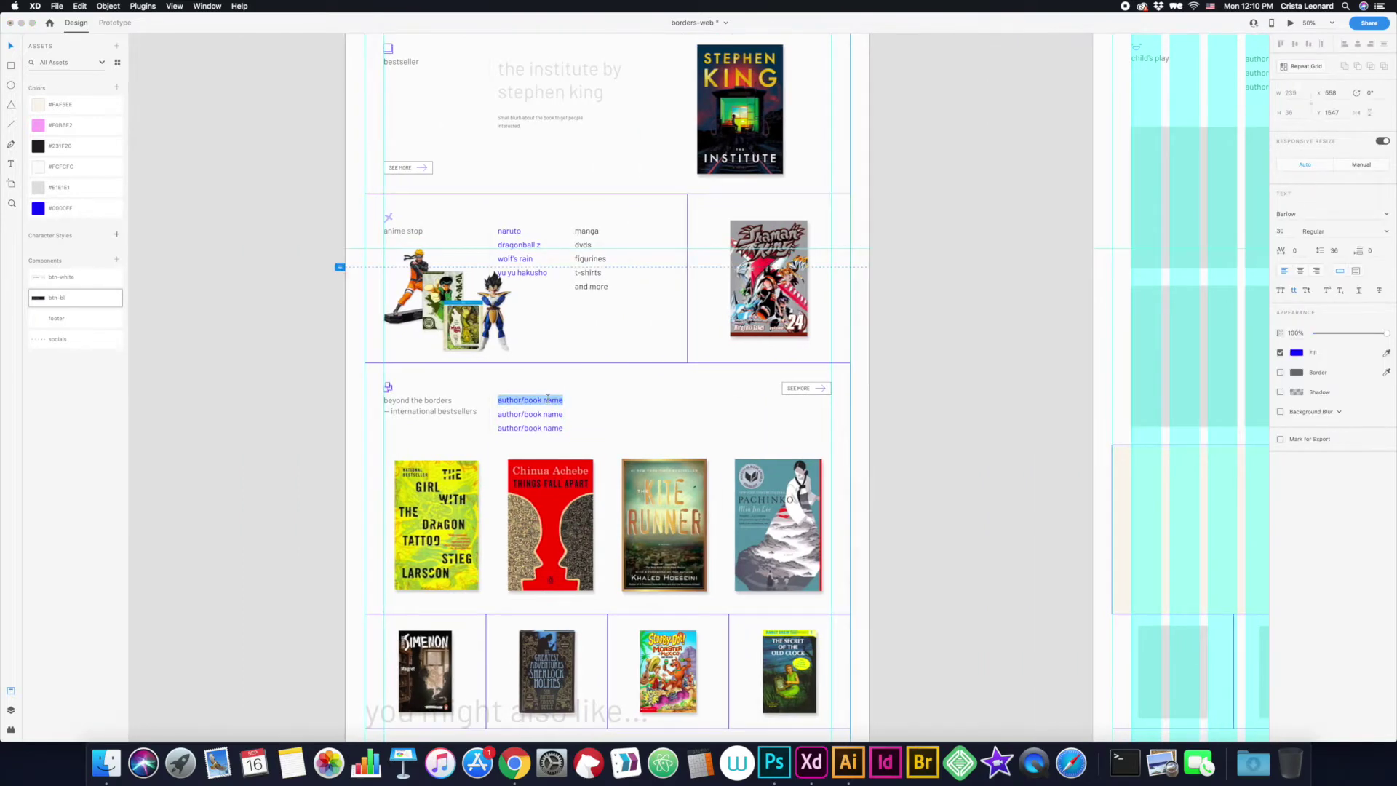
type("the girl with the dragon tattoo")
key("Escape")
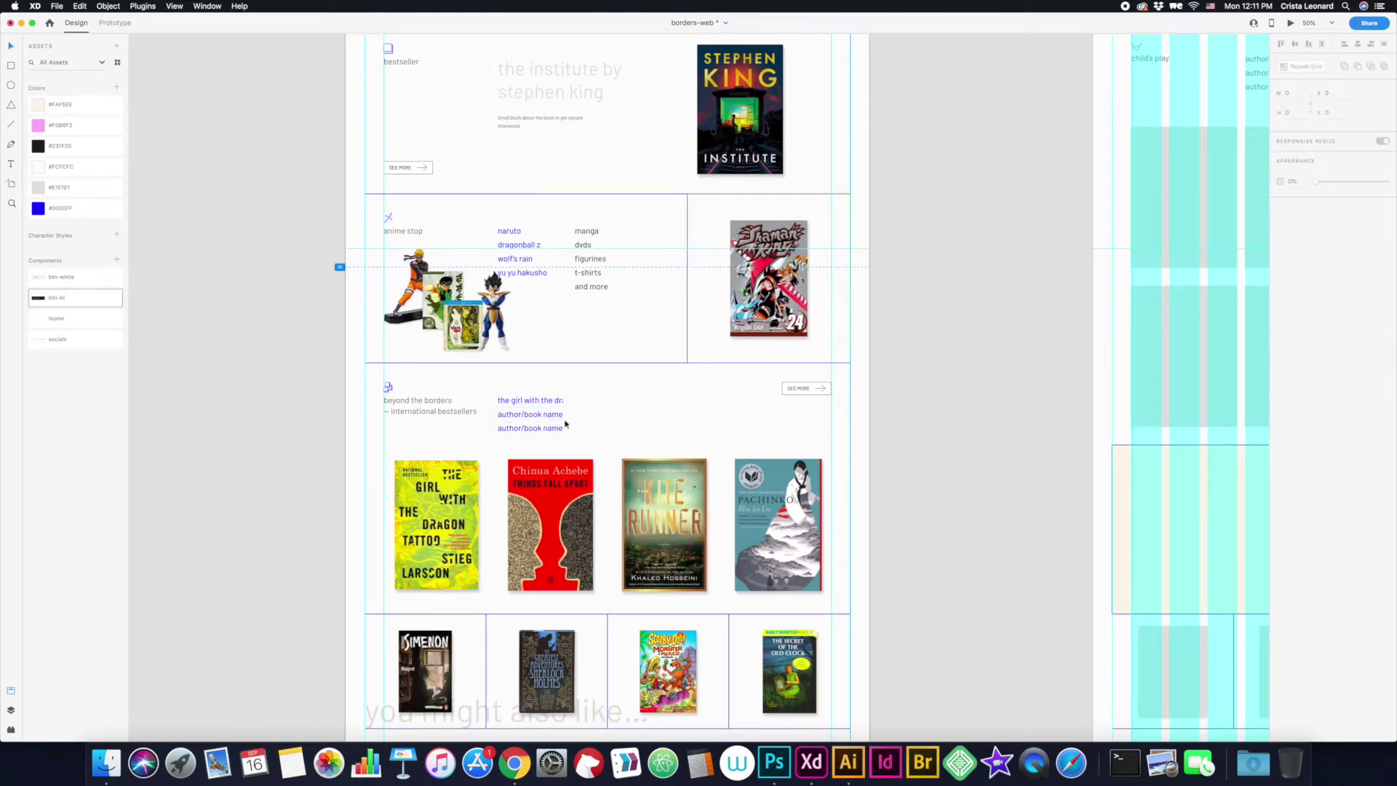
left_click_drag(603, 414, 671, 414)
double_click(539, 414)
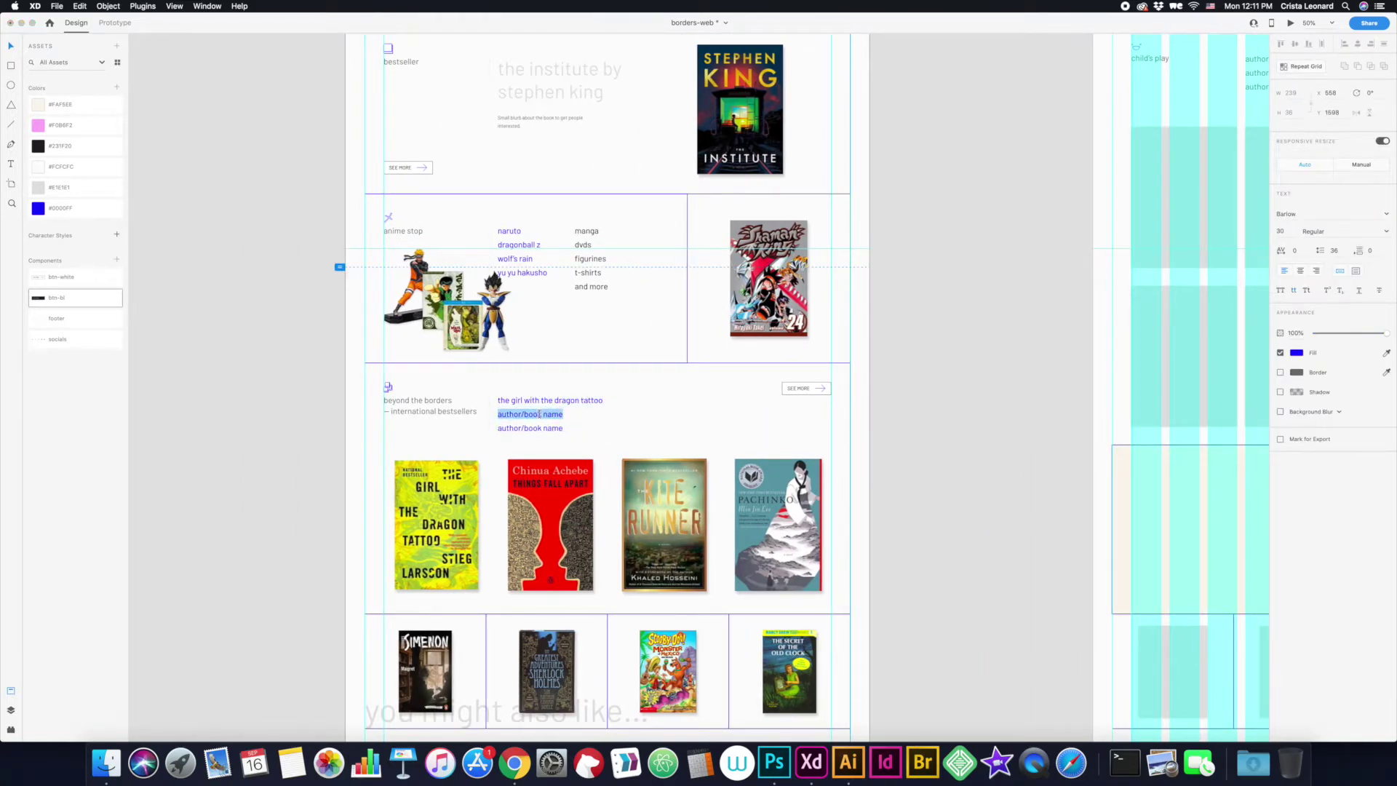
type("unner")
key("Escape")
- Extend the title list to a fourth row reading 'pachinko'
left_click_drag(553, 434, 555, 449)
double_click(510, 441)
type("pachn")
key("Escape")
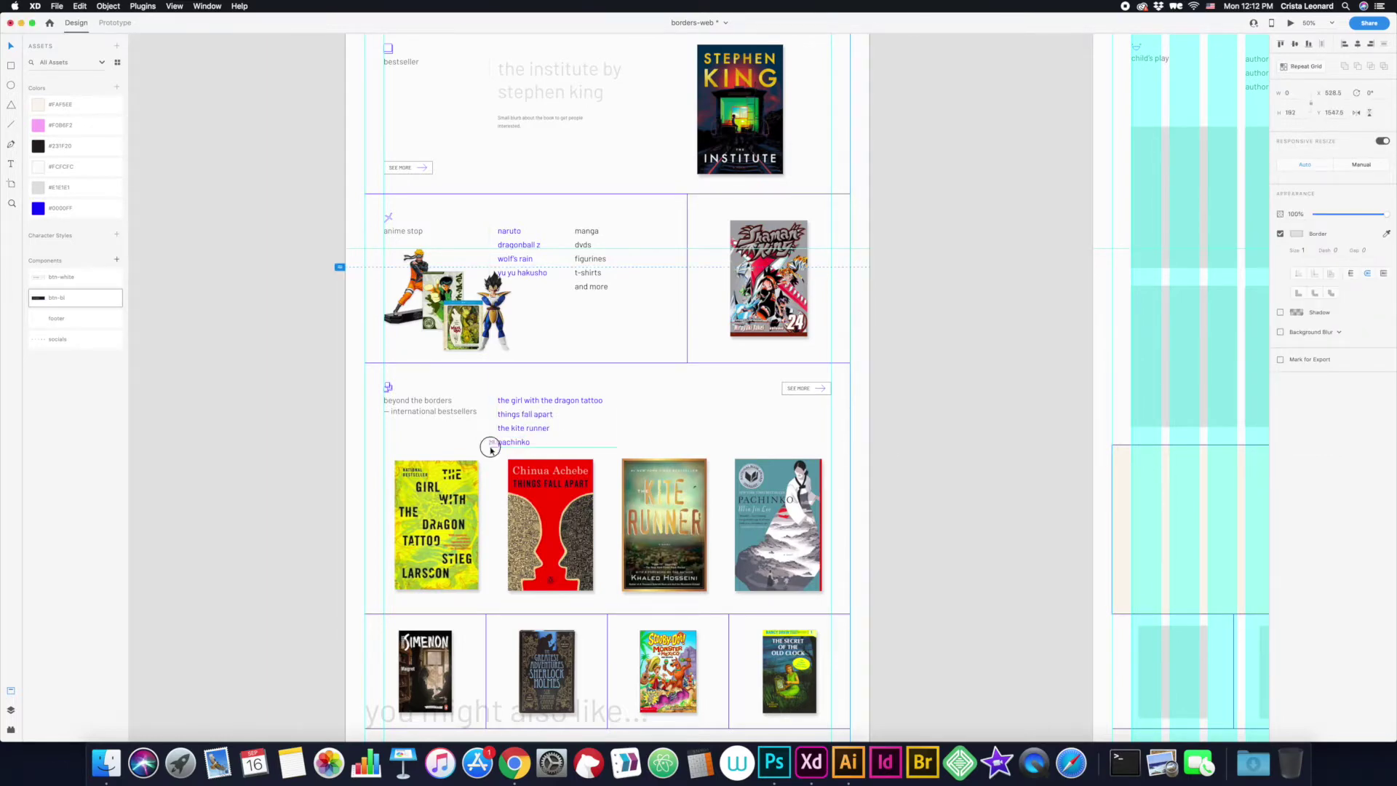
scroll(896, 453, "down", 3)
scroll(811, 579, "right", 10)
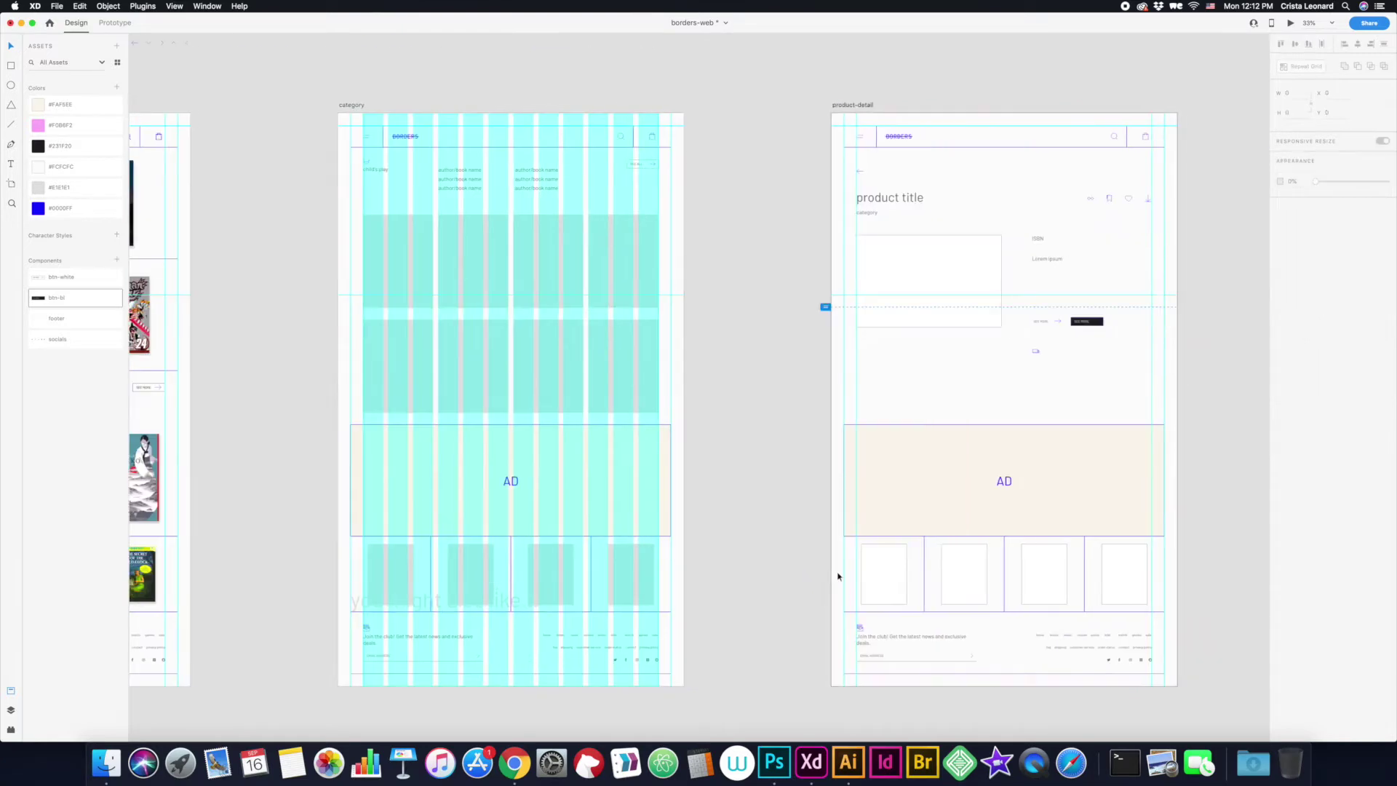
- Drop children's book covers, including Wings of Fire and Percy Jackson, into every category grid cell
scroll(644, 181, "left", 5)
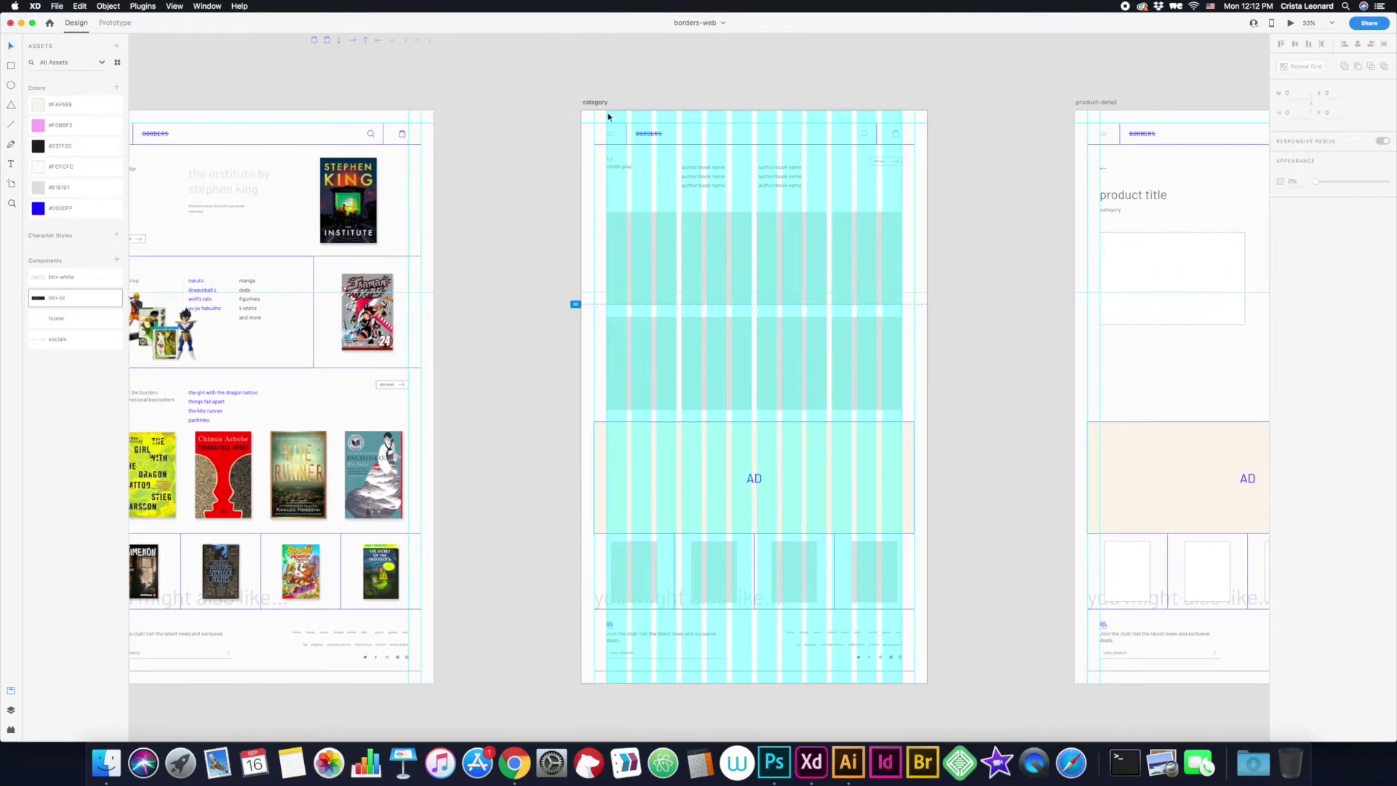
left_click(719, 561)
scroll(873, 562, "right", 5)
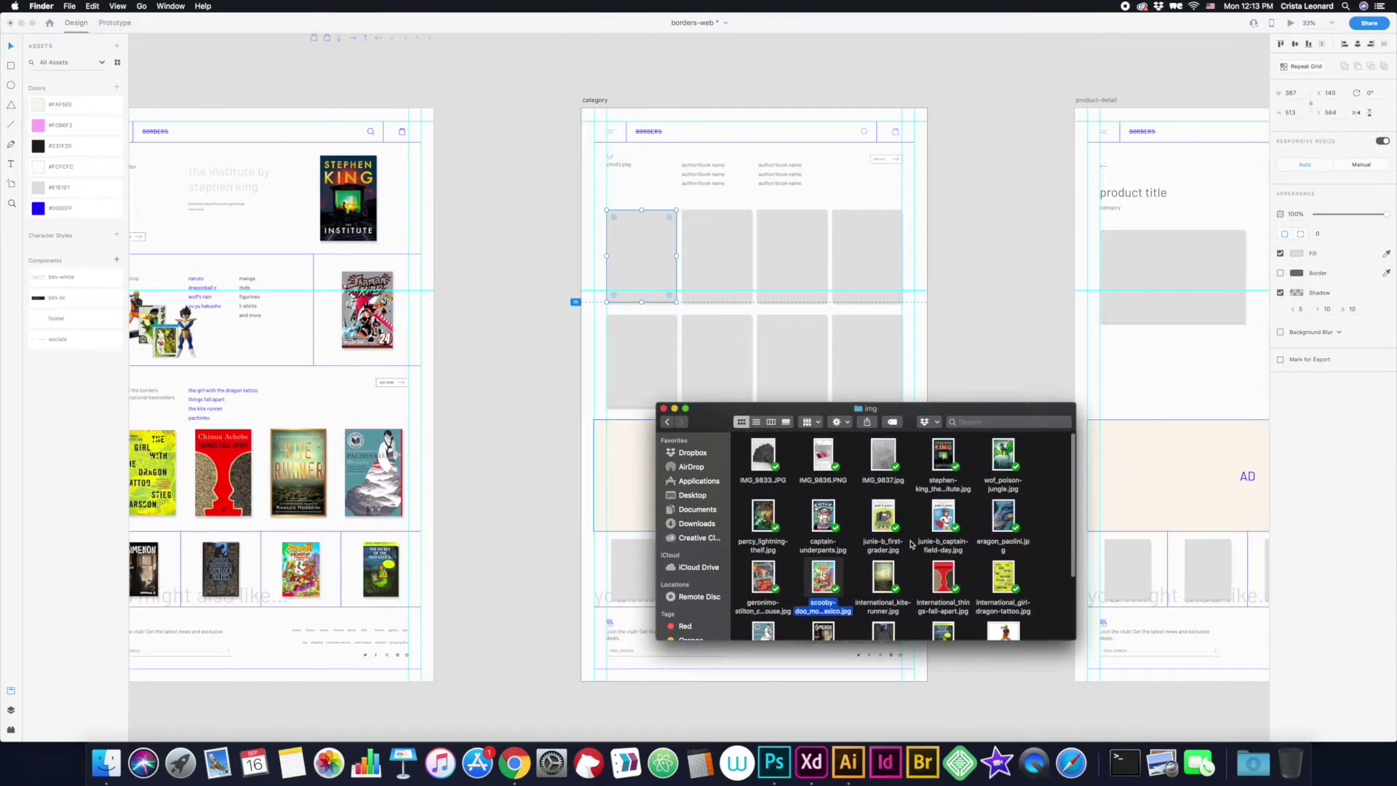
left_click_drag(1003, 455, 641, 255)
left_click_drag(763, 515, 747, 300)
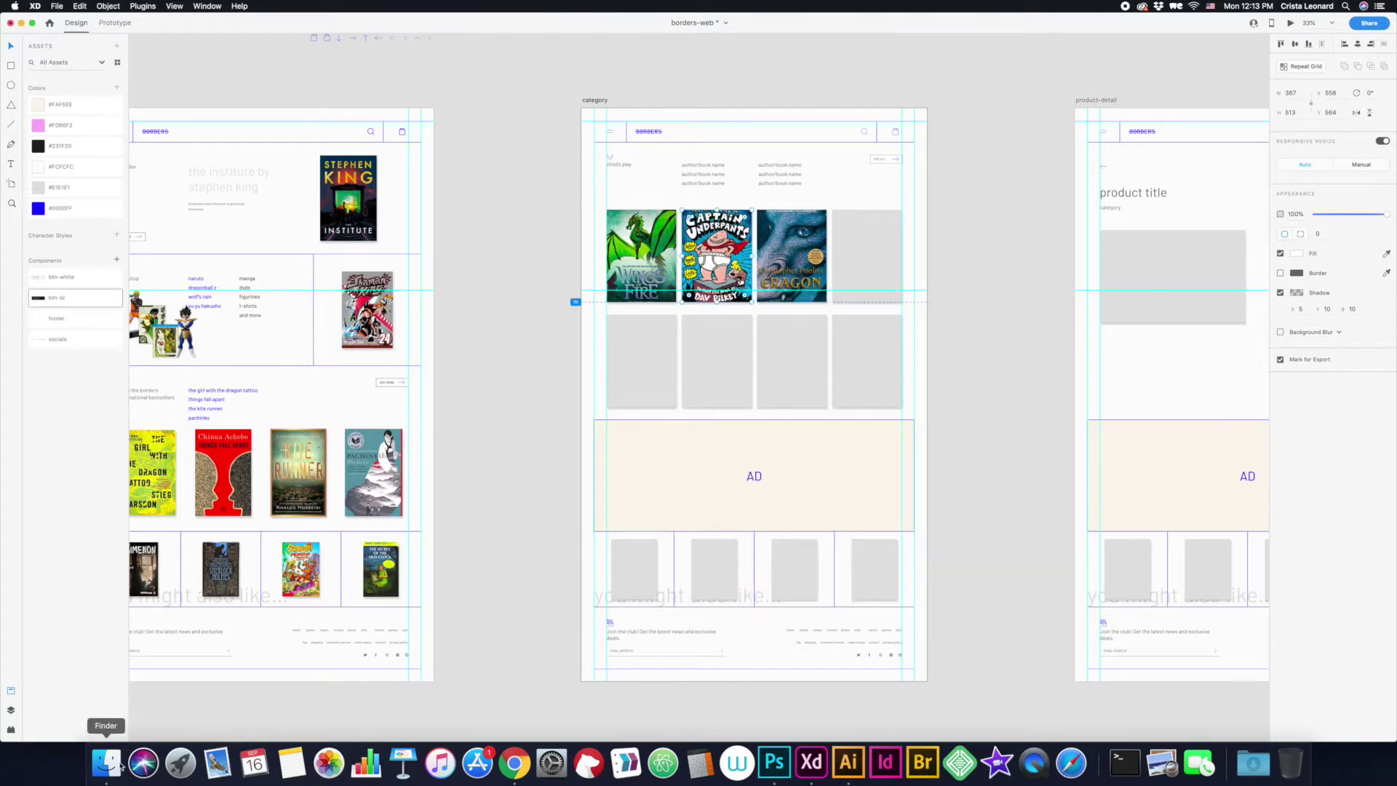
left_click_drag(763, 517, 717, 358)
left_click_drag(884, 517, 867, 254)
left_click_drag(943, 516, 792, 360)
left_click_drag(763, 579, 641, 360)
left_click_drag(823, 579, 866, 360)
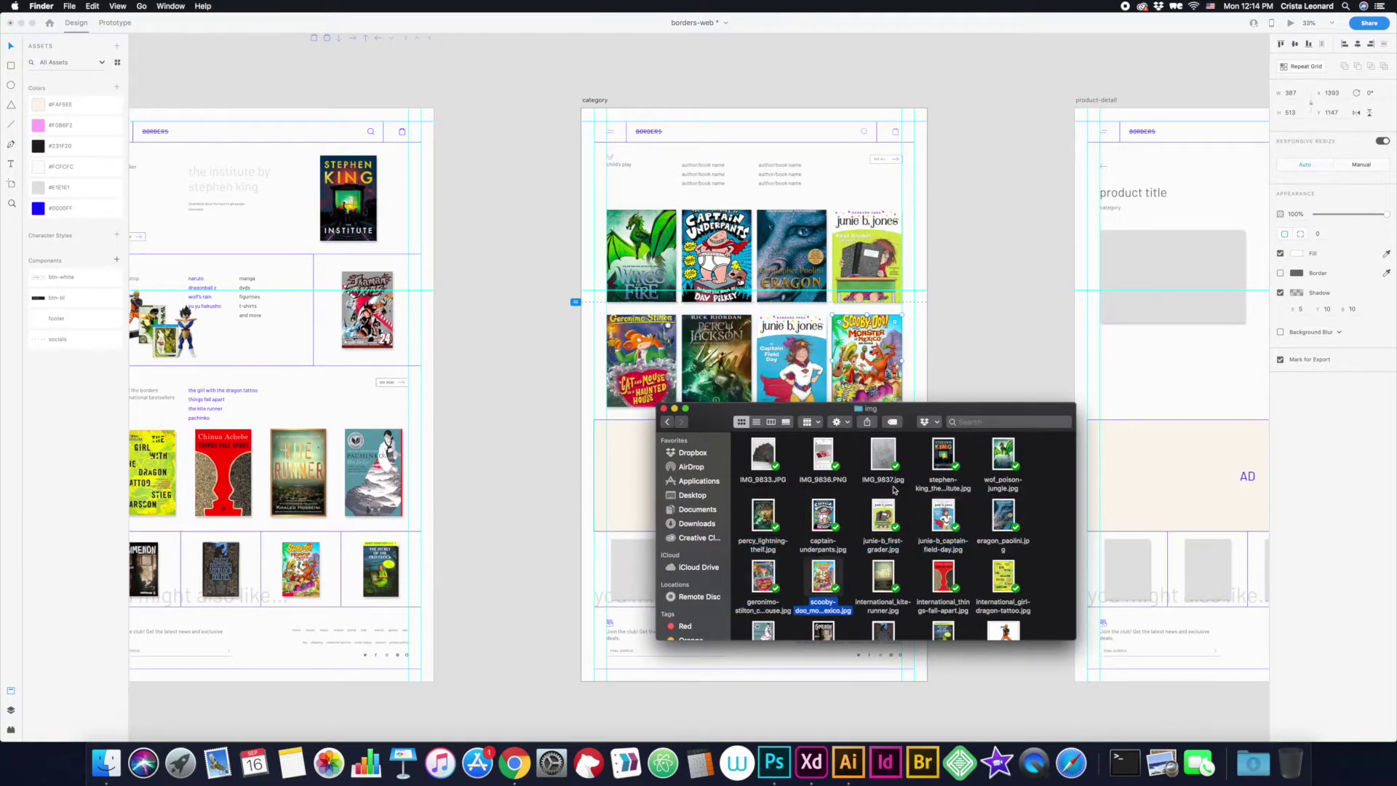
- Fill the you-might-also-like row with covers from the image folder
left_click(640, 214)
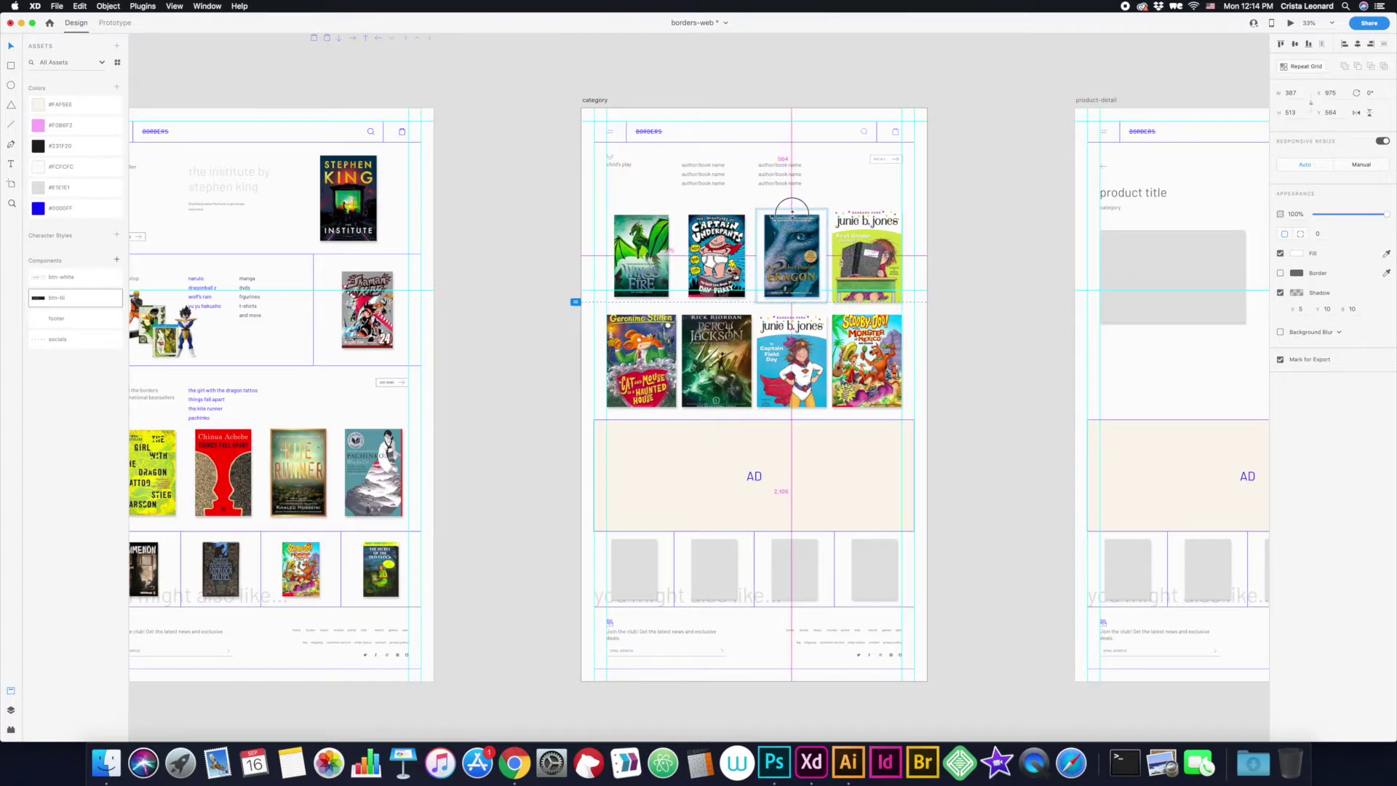
left_click(641, 360)
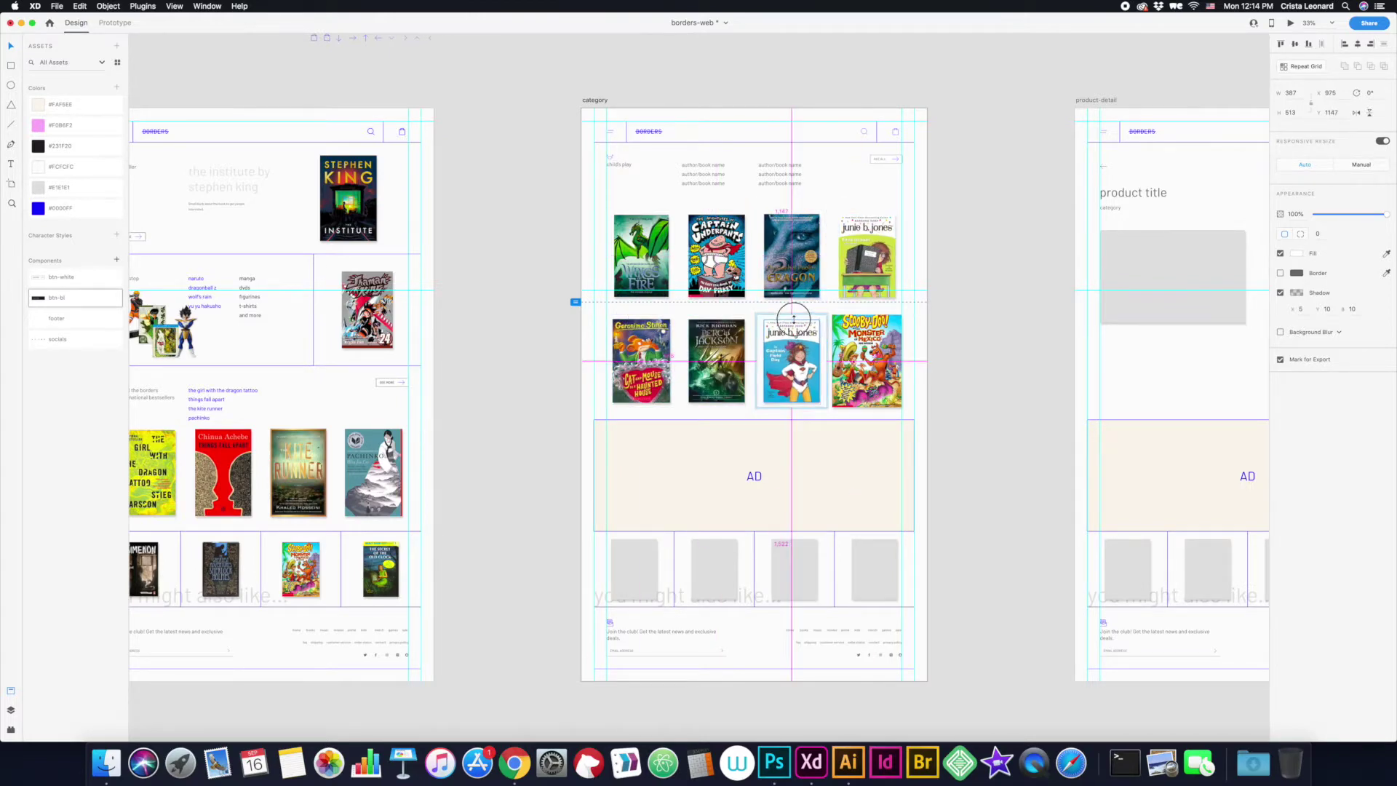
left_click(945, 300)
scroll(945, 301, "right", 1)
scroll(945, 300, "down", 2)
left_click(514, 762)
key("super+Tab")
left_click_drag(995, 540, 578, 515)
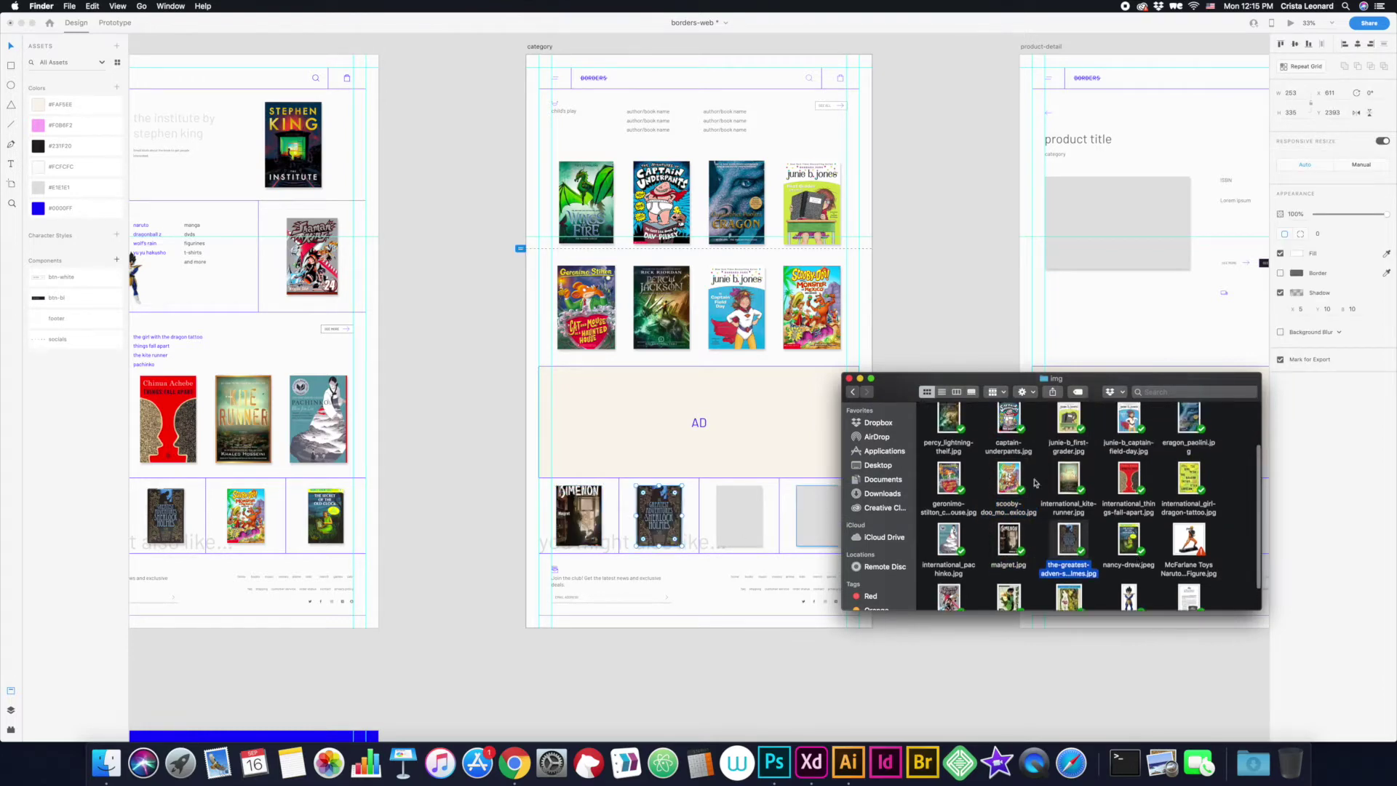
- Paste the recommended cover row onto the product-detail page
left_click(843, 339)
scroll(755, 505, "left", 3)
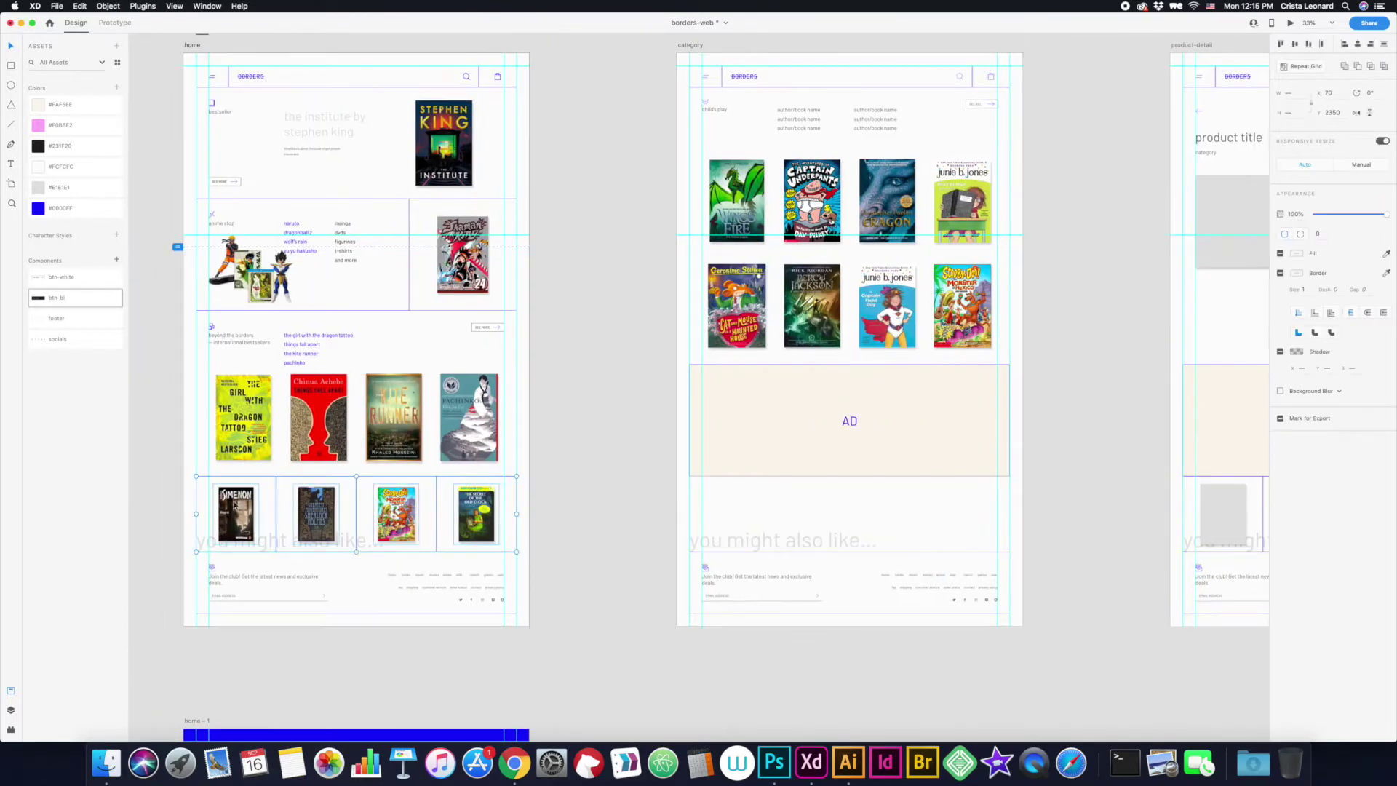
scroll(755, 505, "right", 6)
key("ctrl+v")
scroll(649, 513, "up", 1)
scroll(648, 514, "left", 3)
- Retitle the product 'cat and mouse in a haunted house' and resize its text box
double_click(899, 183)
type("cat and")
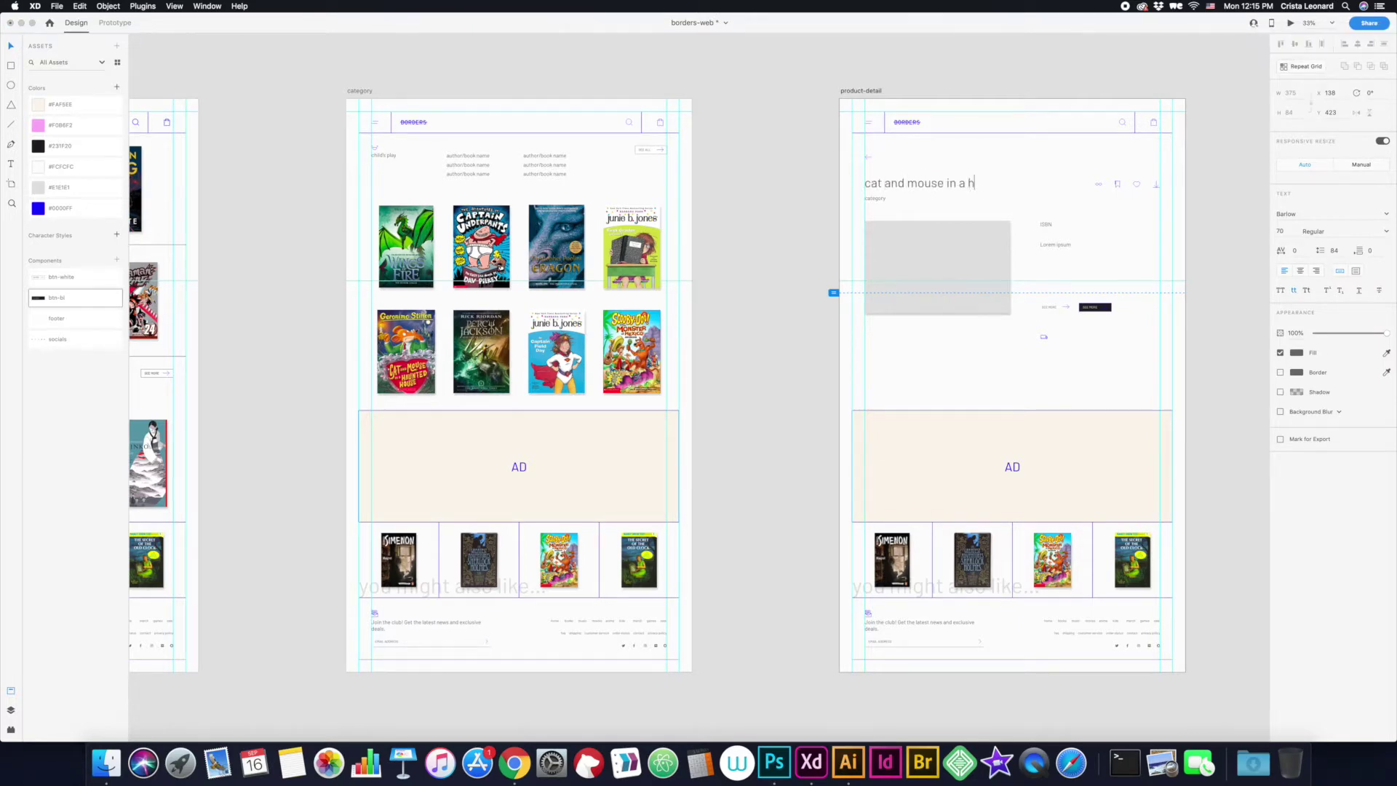
scroll(1095, 178, "right", 2)
left_click_drag(989, 183, 827, 198)
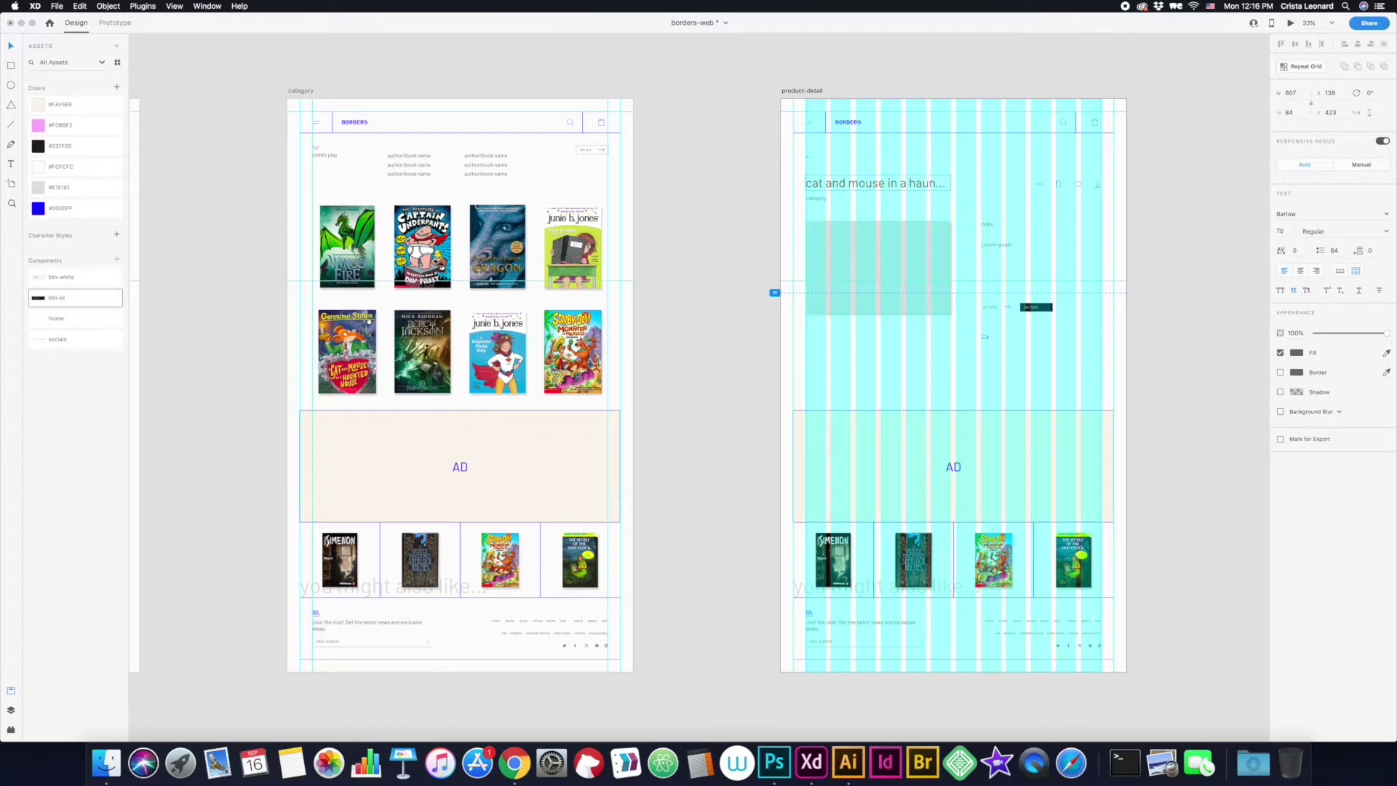
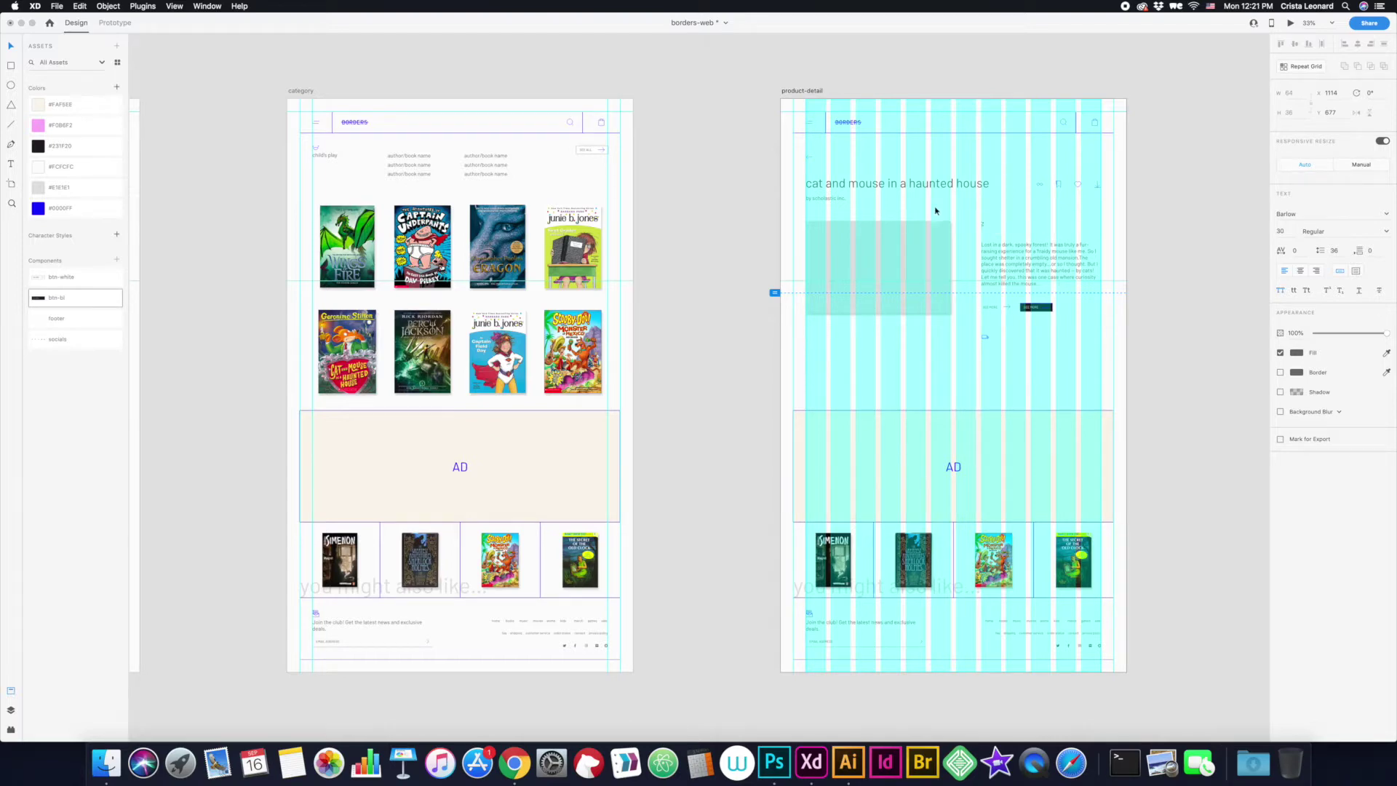
- Select the glasses icon beside the title and zoom out on the product page
scroll(1009, 224, "up", 5)
scroll(1181, 241, "up", 5)
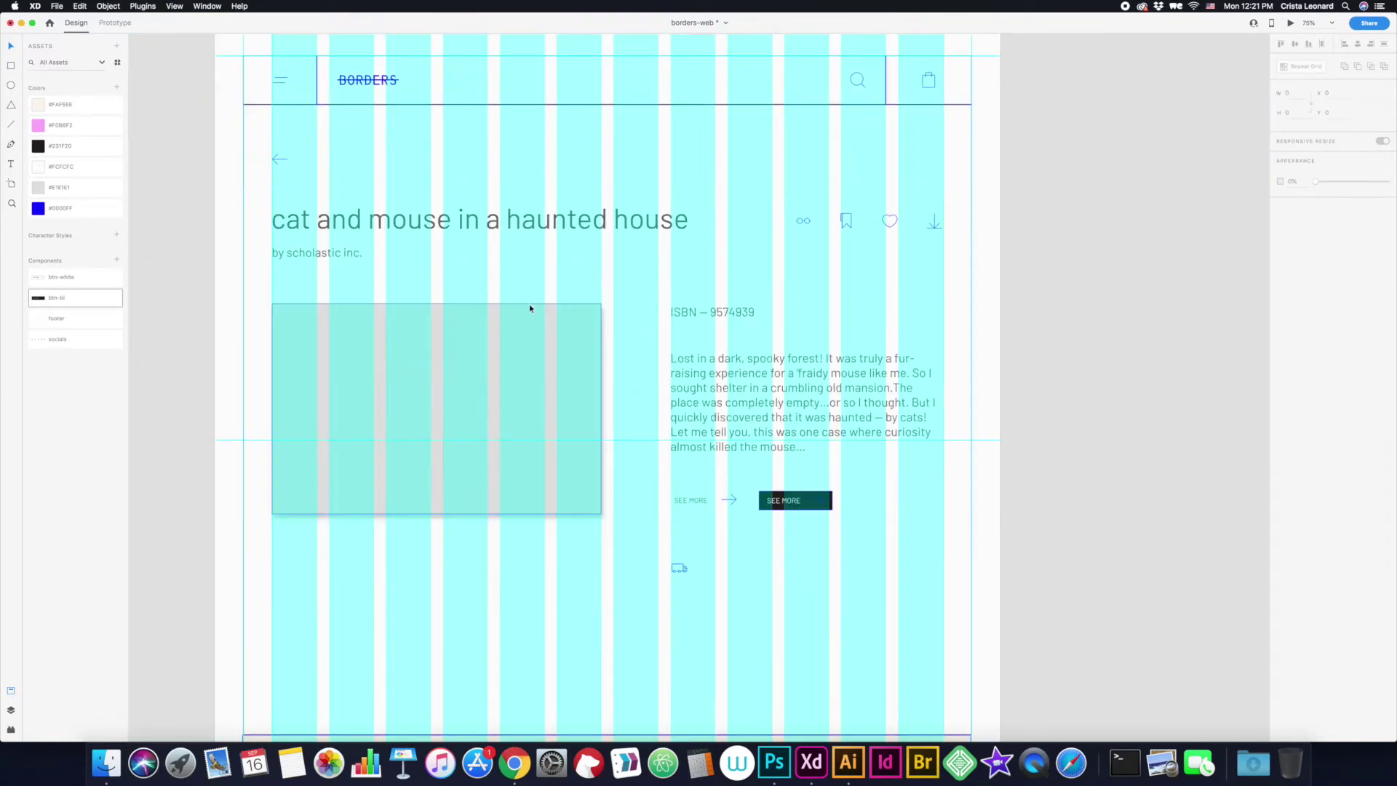
left_click(803, 130)
left_click(1289, 92)
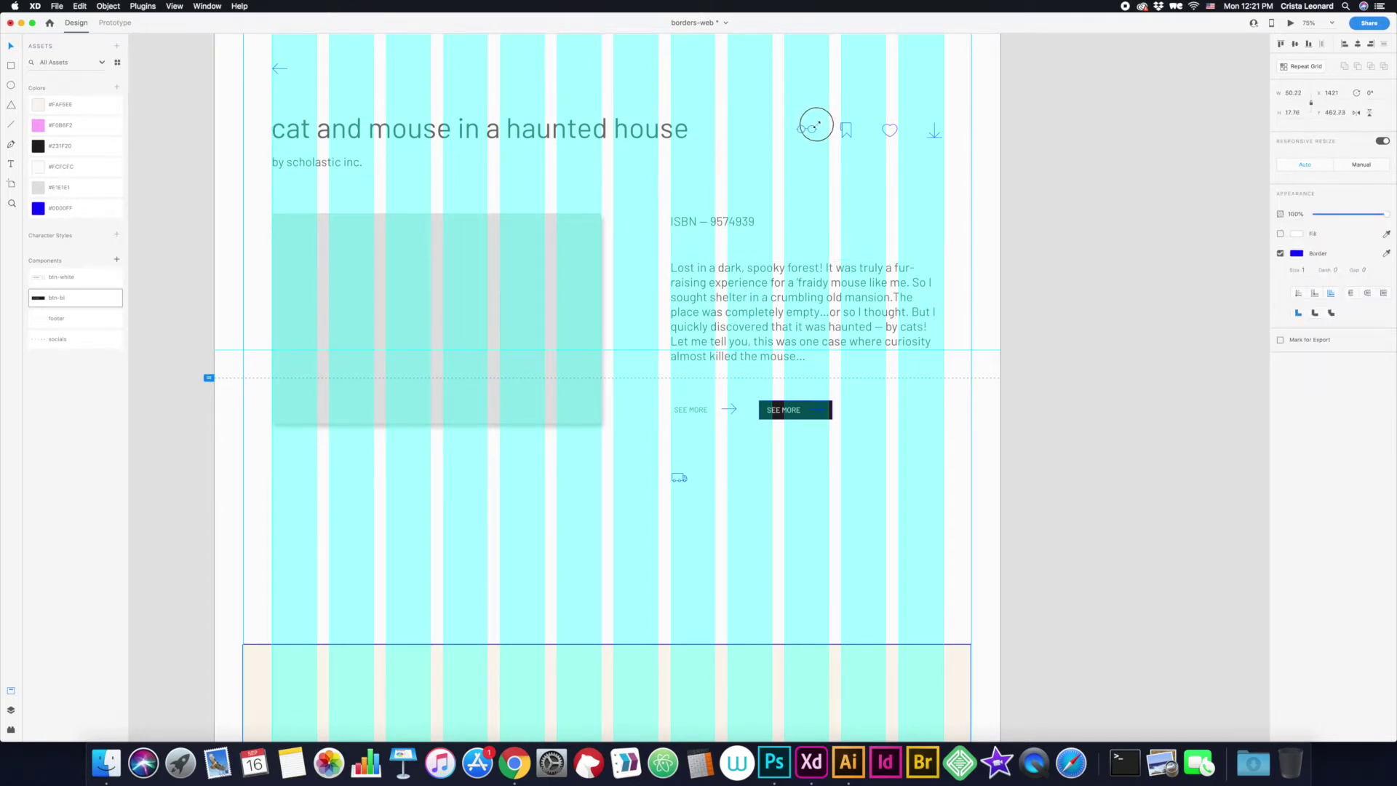
scroll(946, 146, "up", 2)
scroll(312, 177, "down", 3)
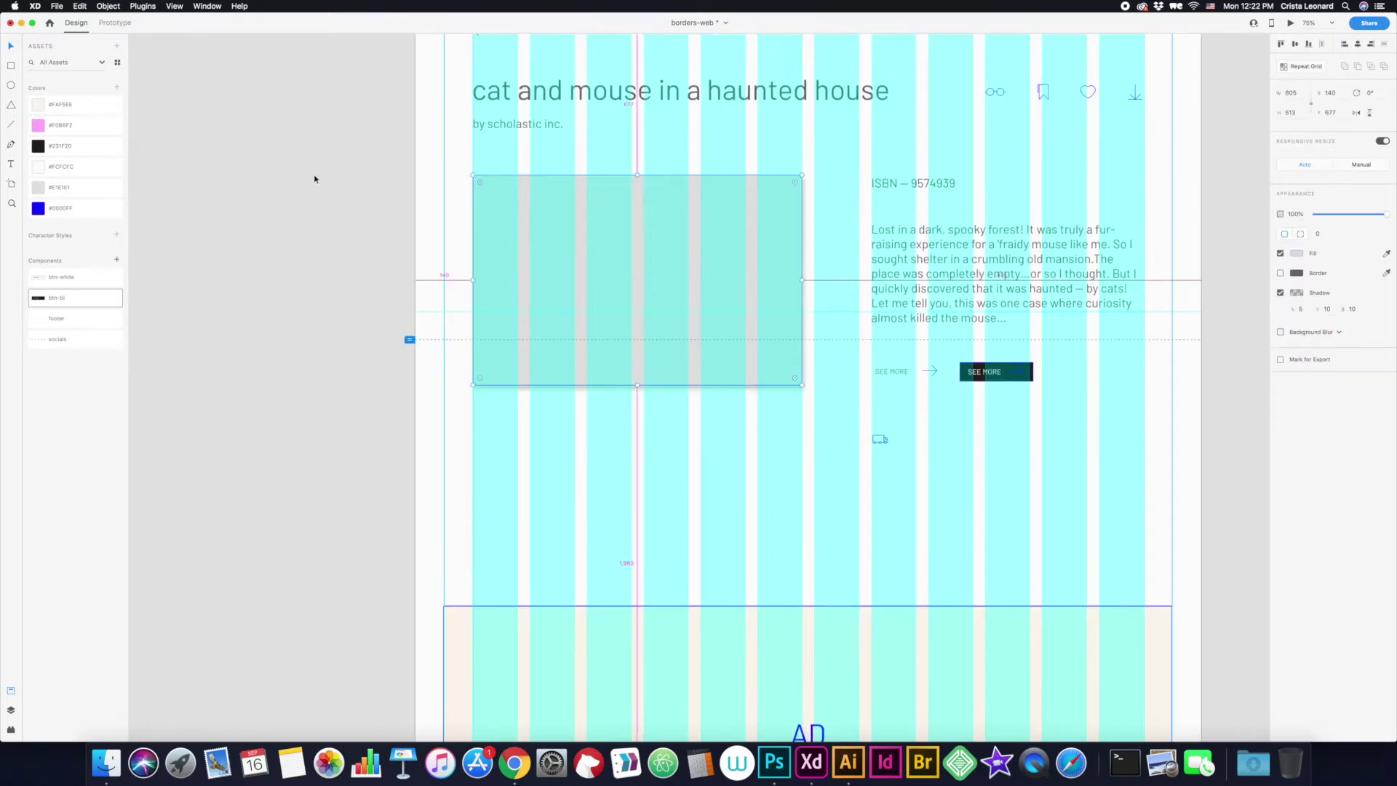
key("super+minus")
key("super+minus")
- Drop the book images onto the product page, then delete the loosely placed cover image
left_click(936, 474)
left_click_drag(935, 474, 679, 478)
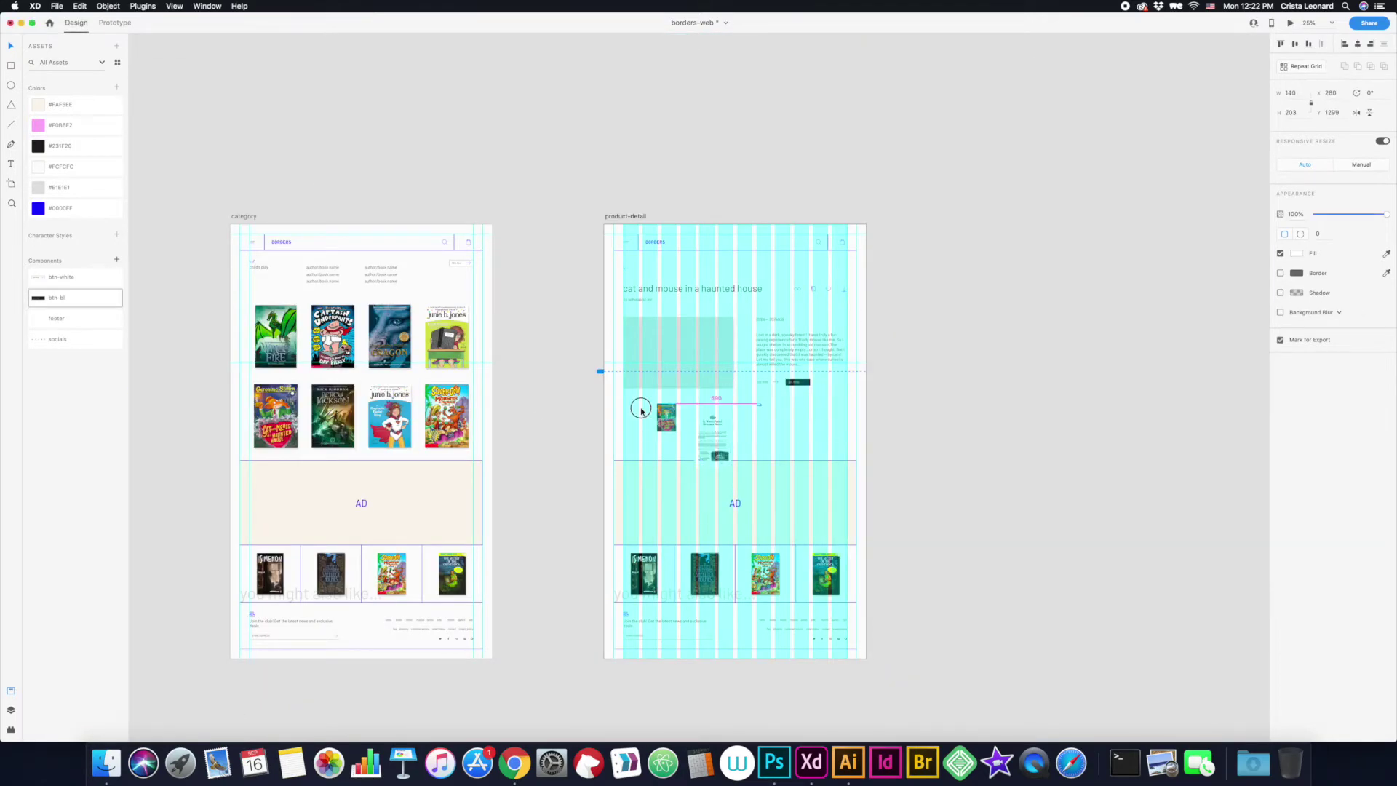
key("super+1")
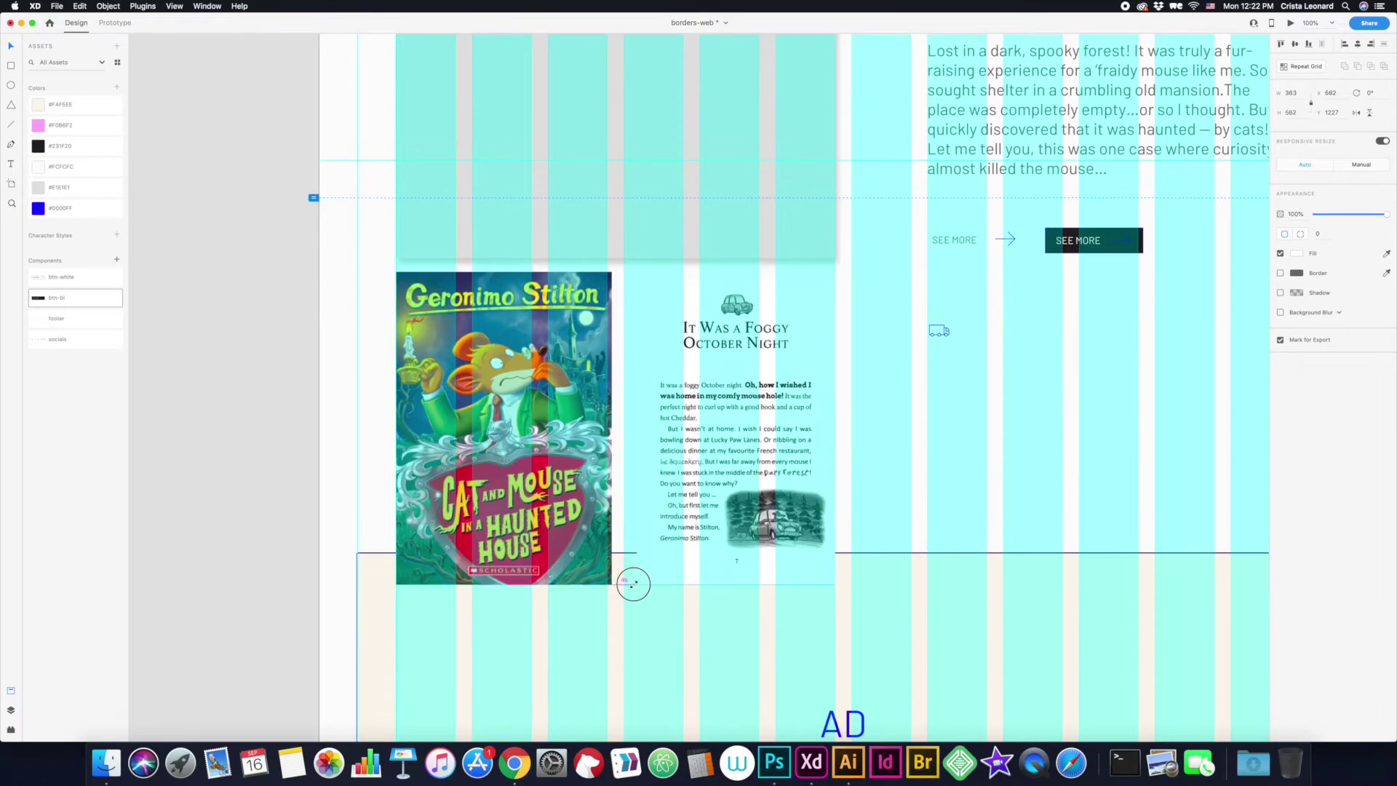
scroll(528, 437, "up", 3)
left_click_drag(550, 496, 557, 499)
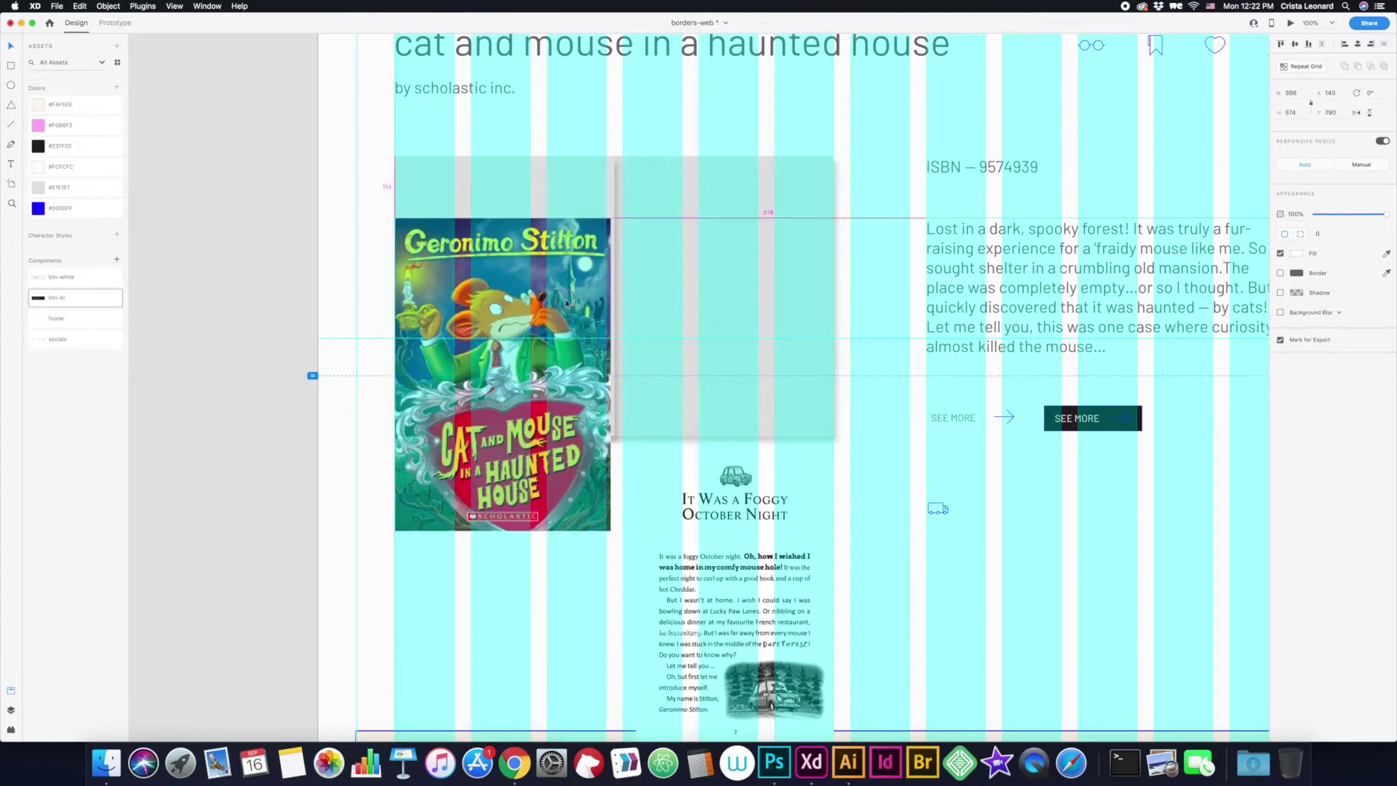
key("Delete")
- Fill the left placeholder with the Geronimo Stilton cover and the right with the foggy-night page
left_click(458, 350)
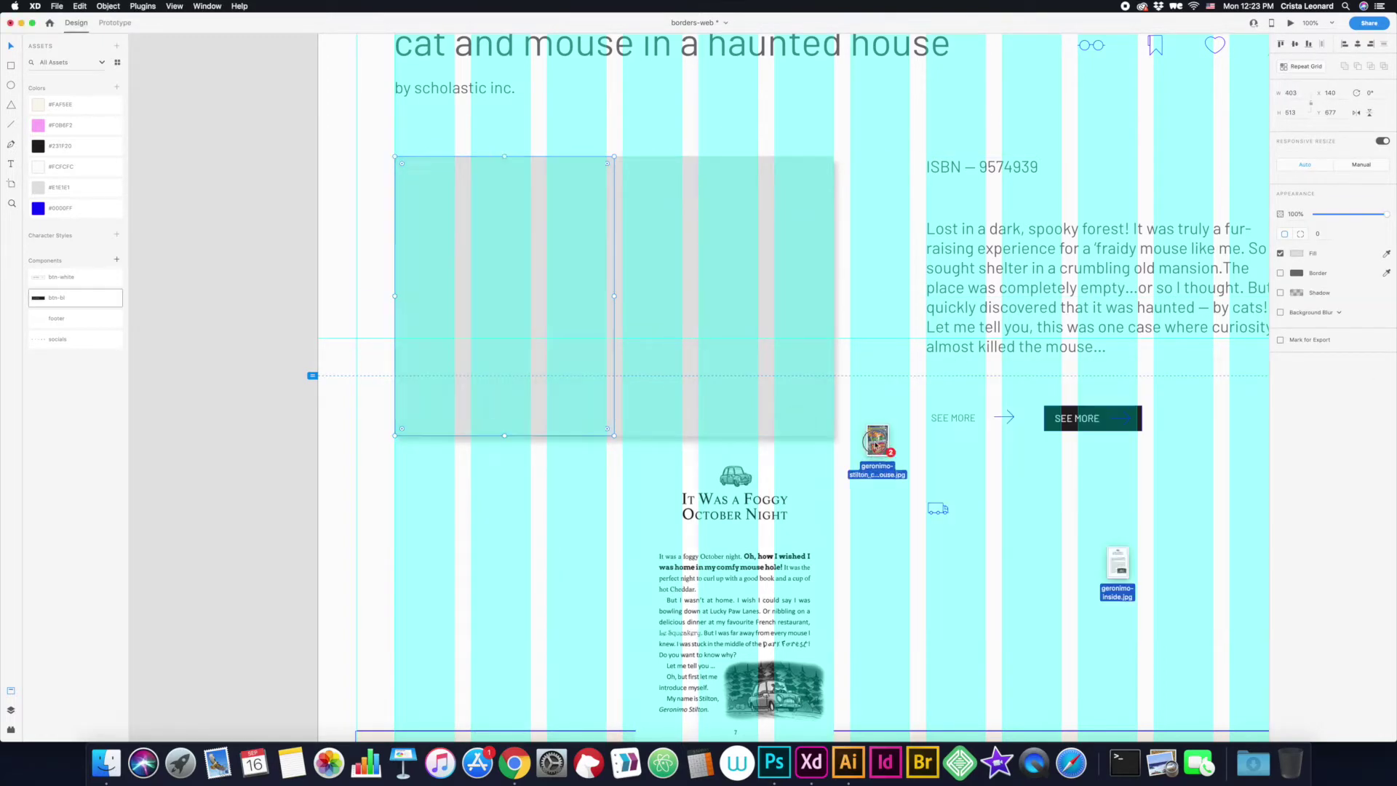
left_click(106, 763)
left_click_drag(938, 494, 502, 291)
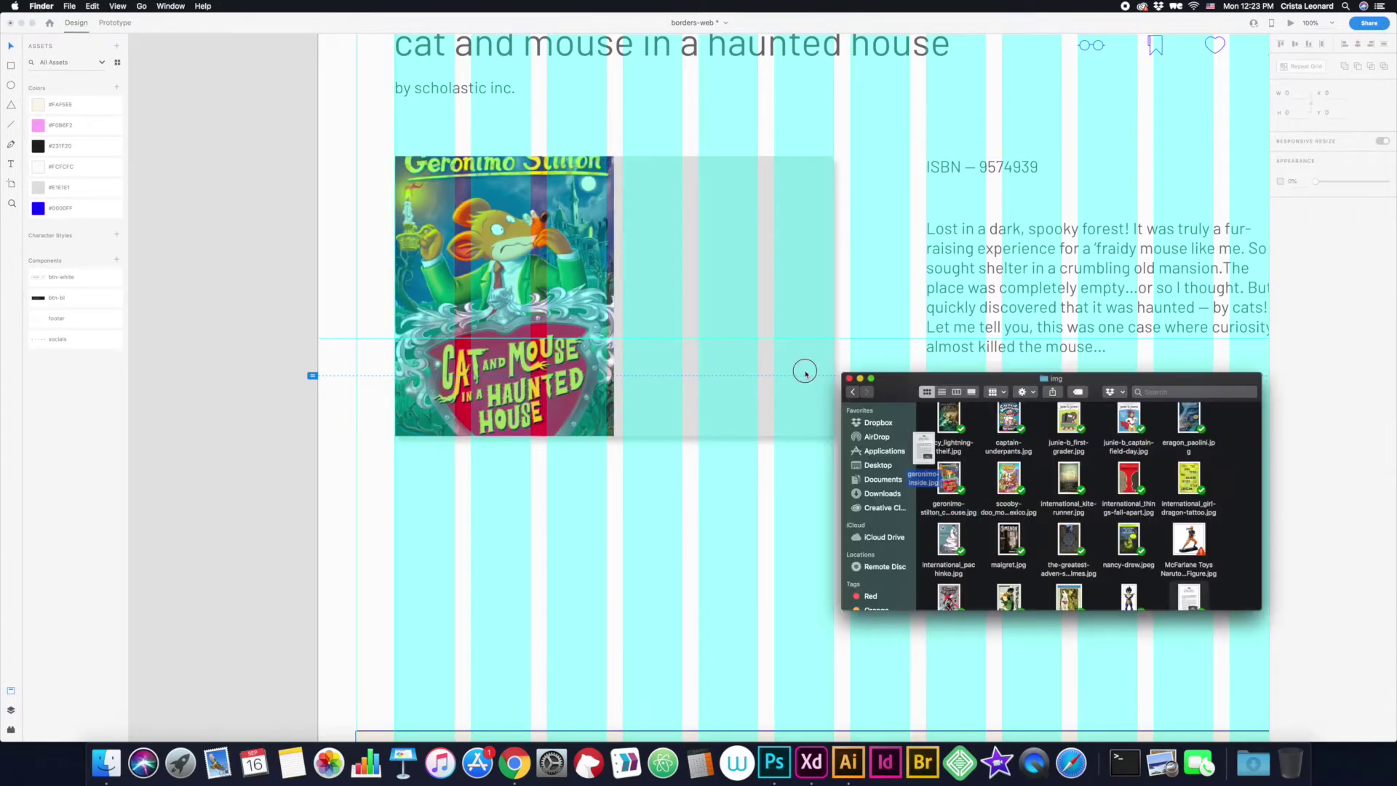
left_click_drag(939, 494, 724, 291)
scroll(583, 393, "up", 5)
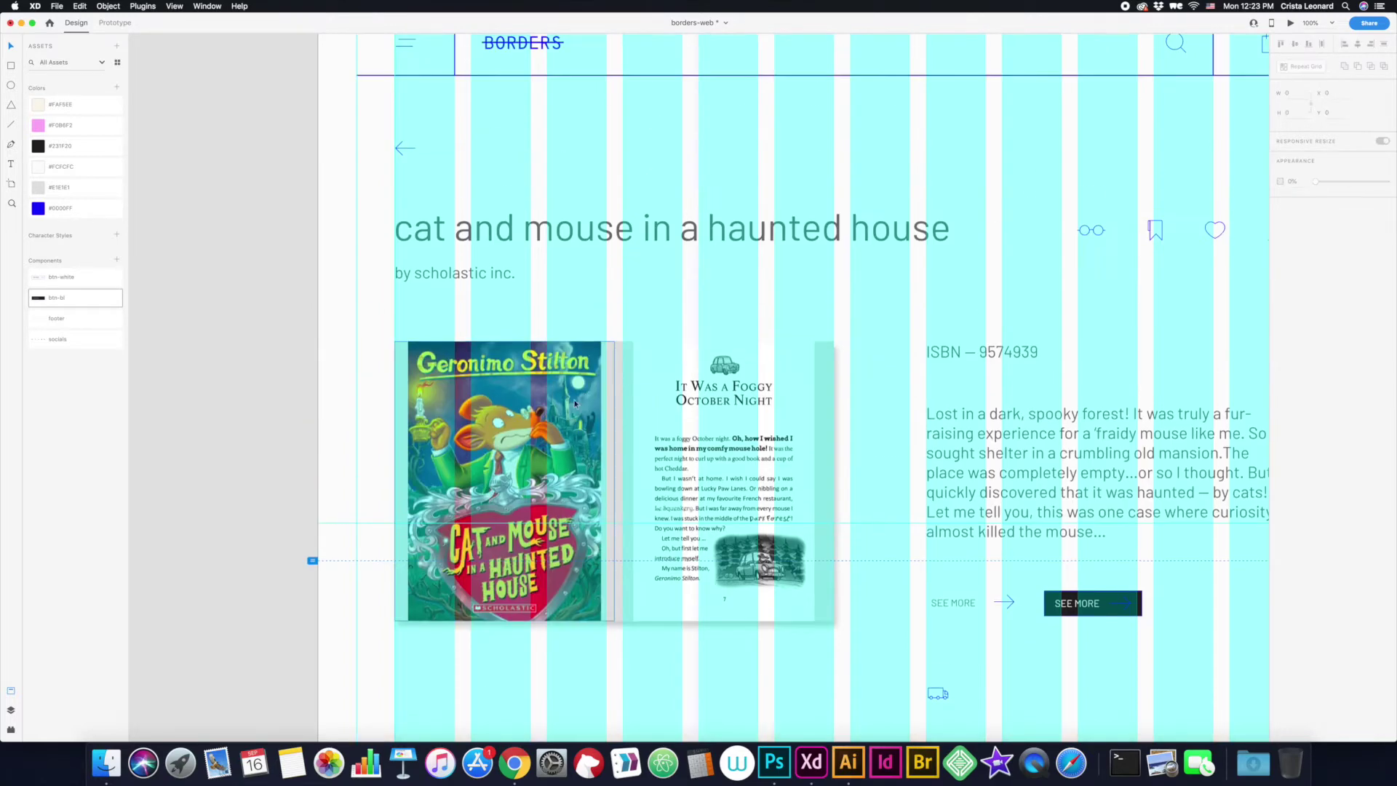
- Restore the enlarged page image and shadow, and hide the layout grid
key("super+z")
key("super+shift+z")
key("super+shift+z")
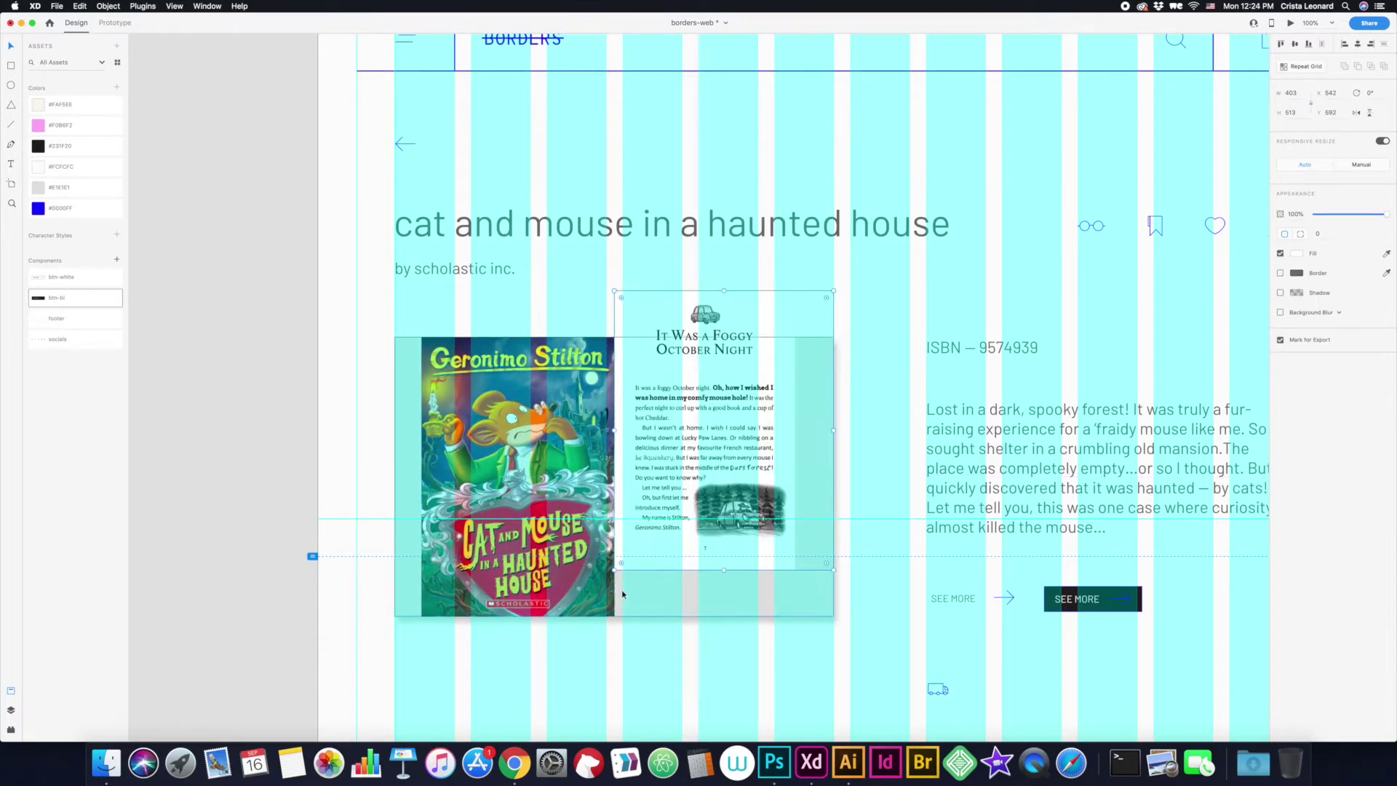
key("super+shift+z")
key("super+shift+apostrophe")
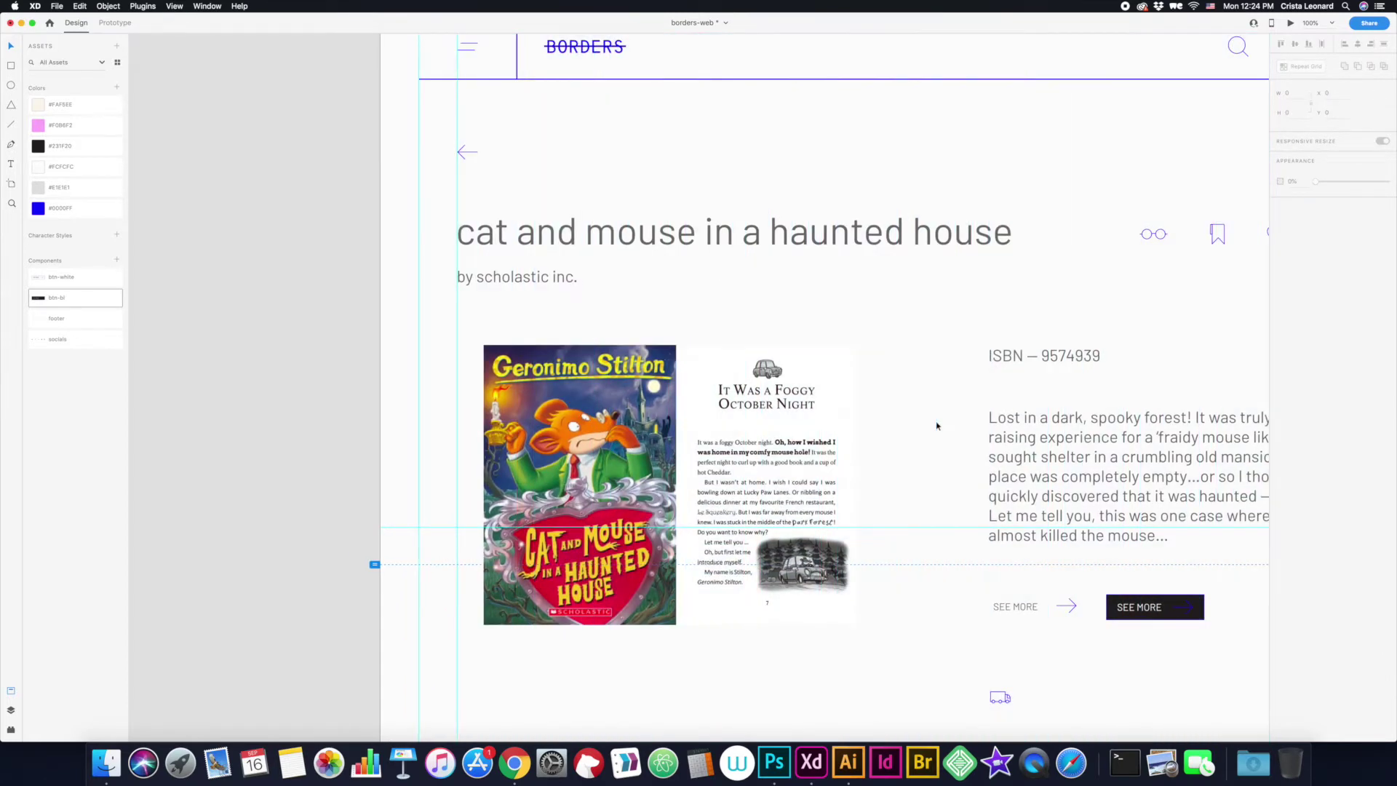
scroll(936, 436, "down", 2)
scroll(936, 436, "left", 2)
key("super+shift+z")
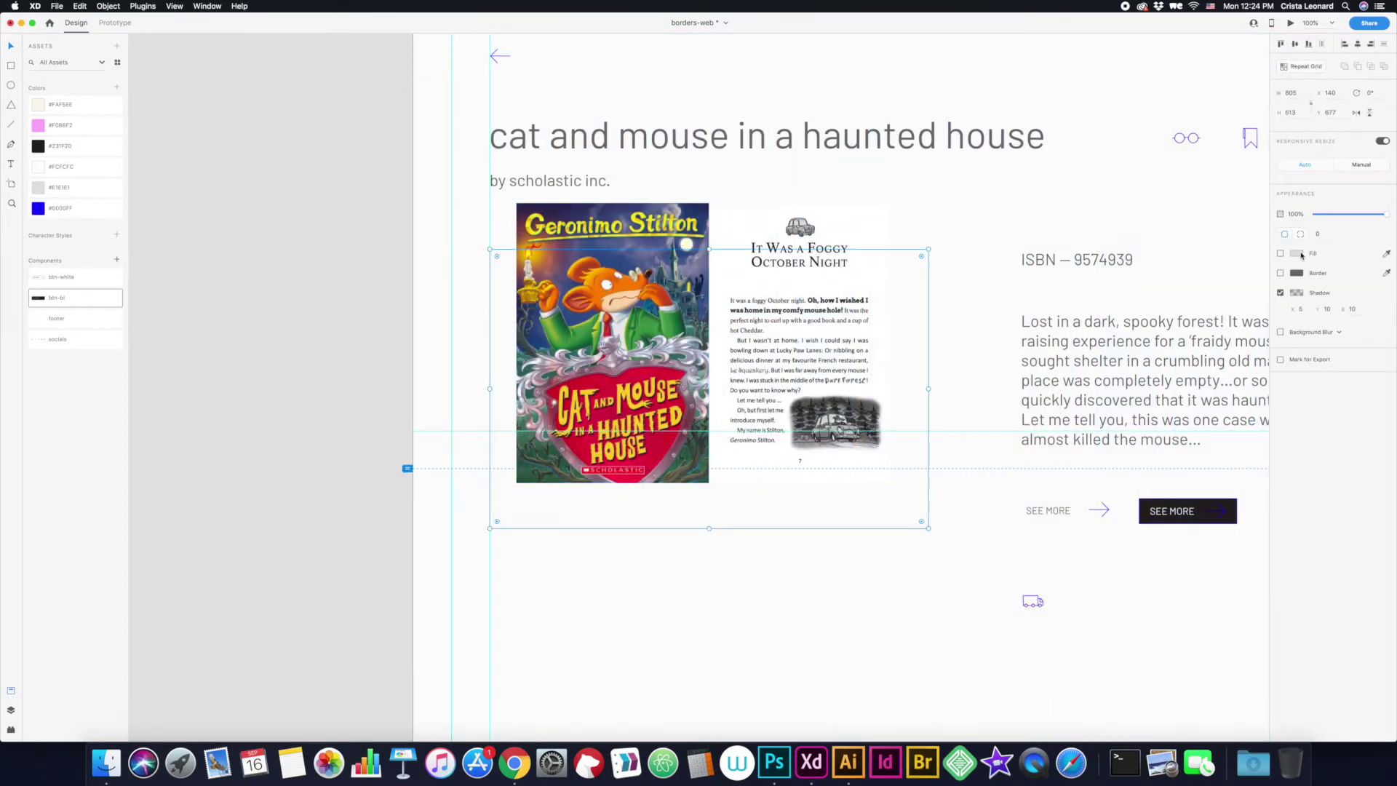
key("super+z")
- Add a small grey borderless circle below the book with a 'swipe your mouse >>>' label
mouse_move(491, 220)
left_mouse_down()
mouse_move(513, 242)
mouse_move(501, 564)
left_mouse_up()
left_click(1297, 234)
left_click_drag(555, 182, 662, 557)
type("swip")
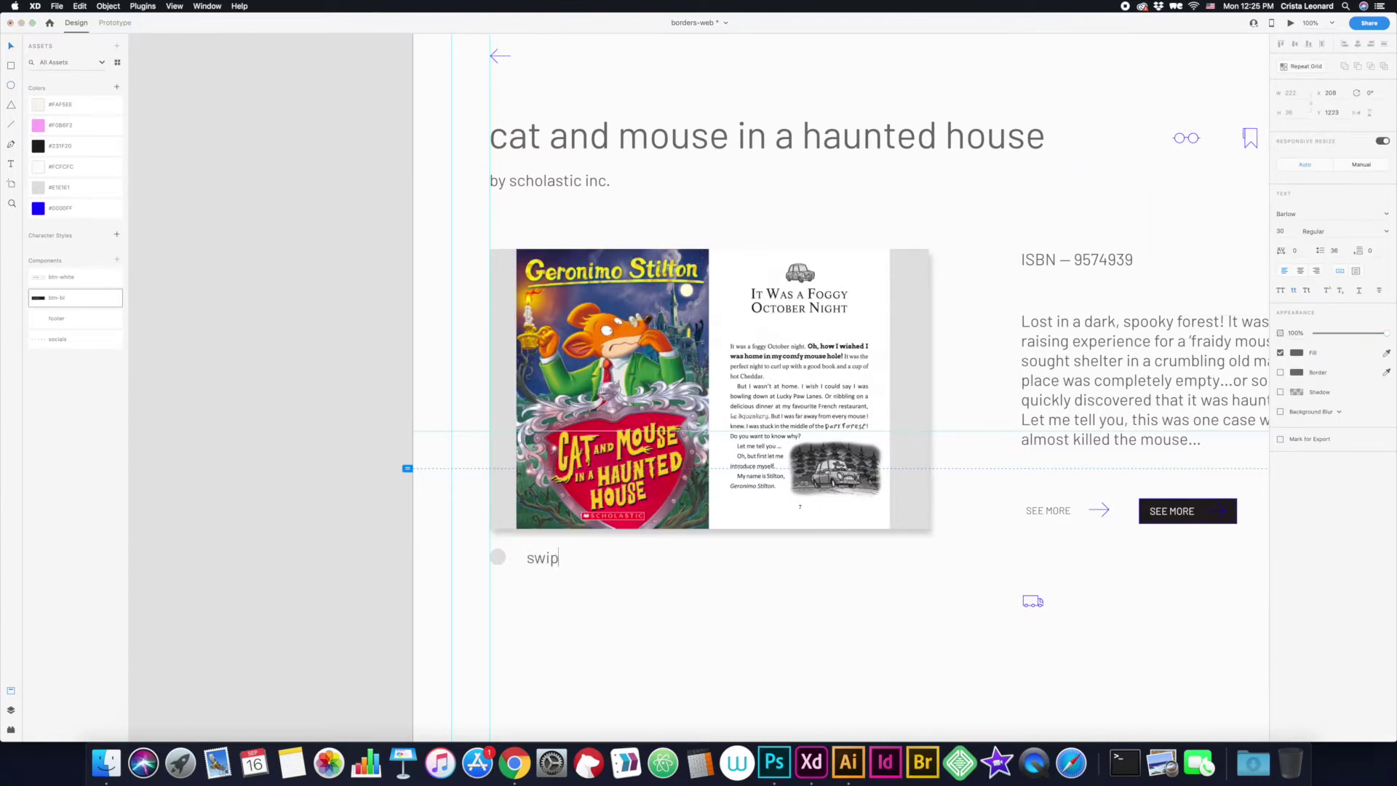
key("BackSpace")
key("BackSpace")
key("BackSpace")
key("Escape")
left_click_drag(681, 558, 570, 559)
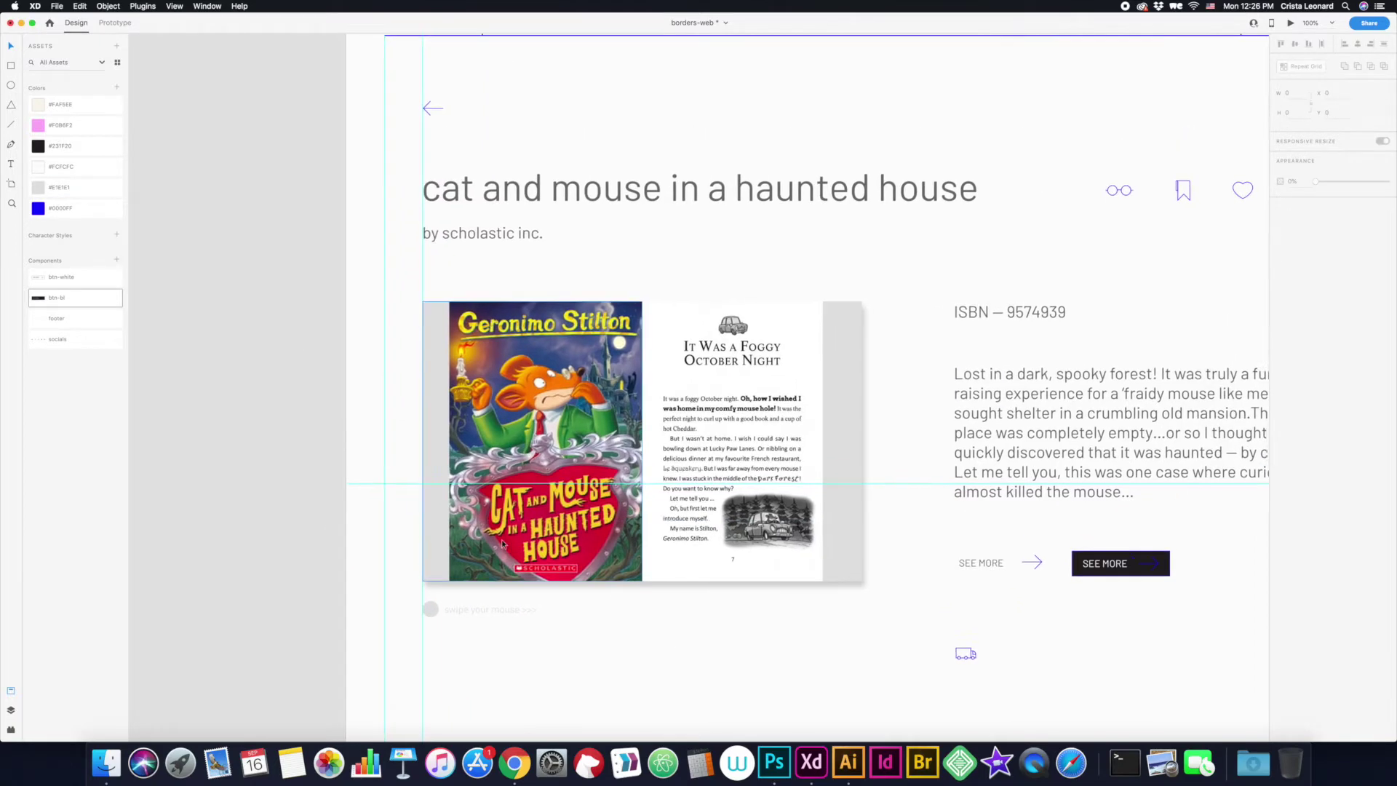
- Move the black button into the SEE MORE link's place and relabel it ADD TO CART
scroll(500, 539, "right", 10)
left_click(725, 562)
mouse_move(742, 563)
left_mouse_down()
mouse_move(1121, 562)
mouse_move(644, 567)
left_mouse_up()
type("RT")
key("Escape")
scroll(761, 564, "down", 5)
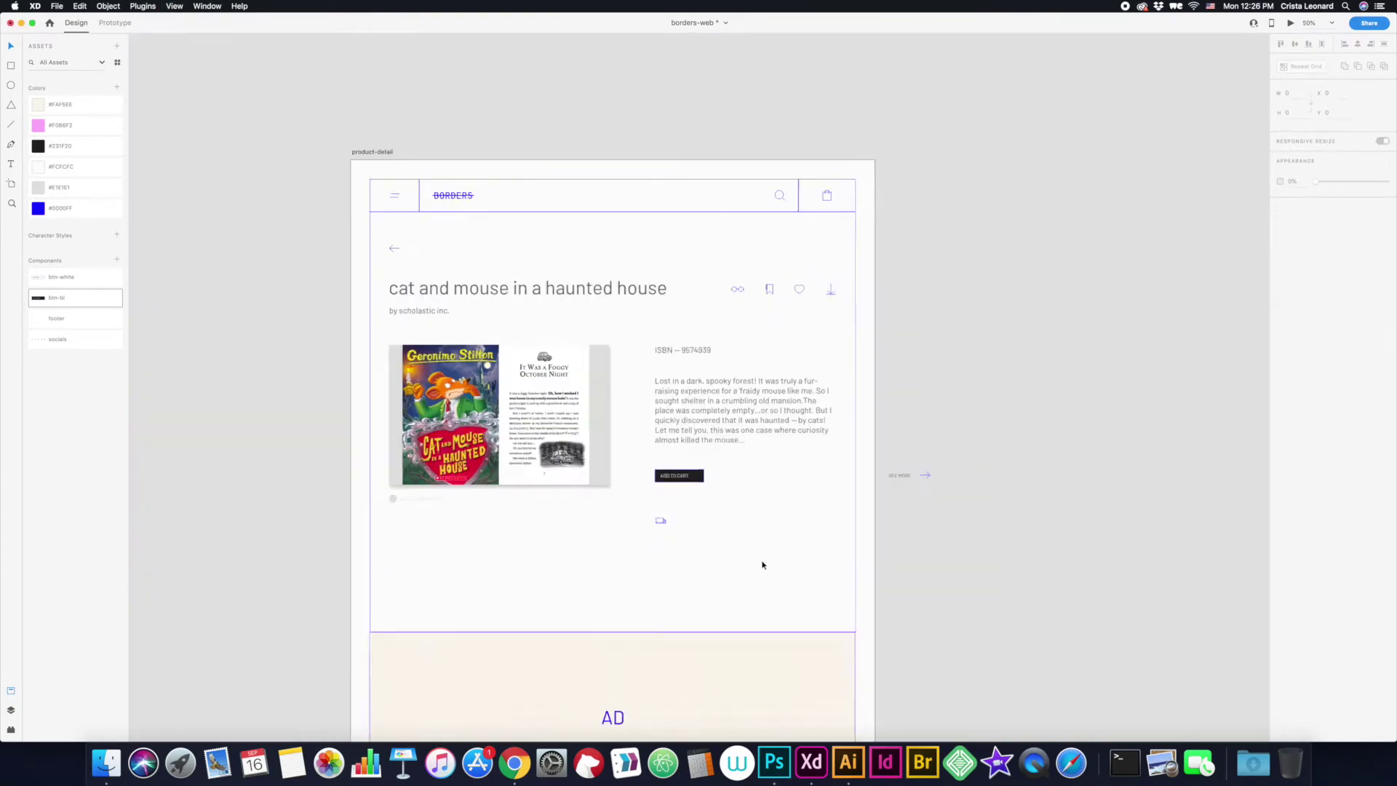
- Shorten the description text box and move ADD TO CART up beneath it
scroll(762, 564, "up", 5)
left_click(801, 364)
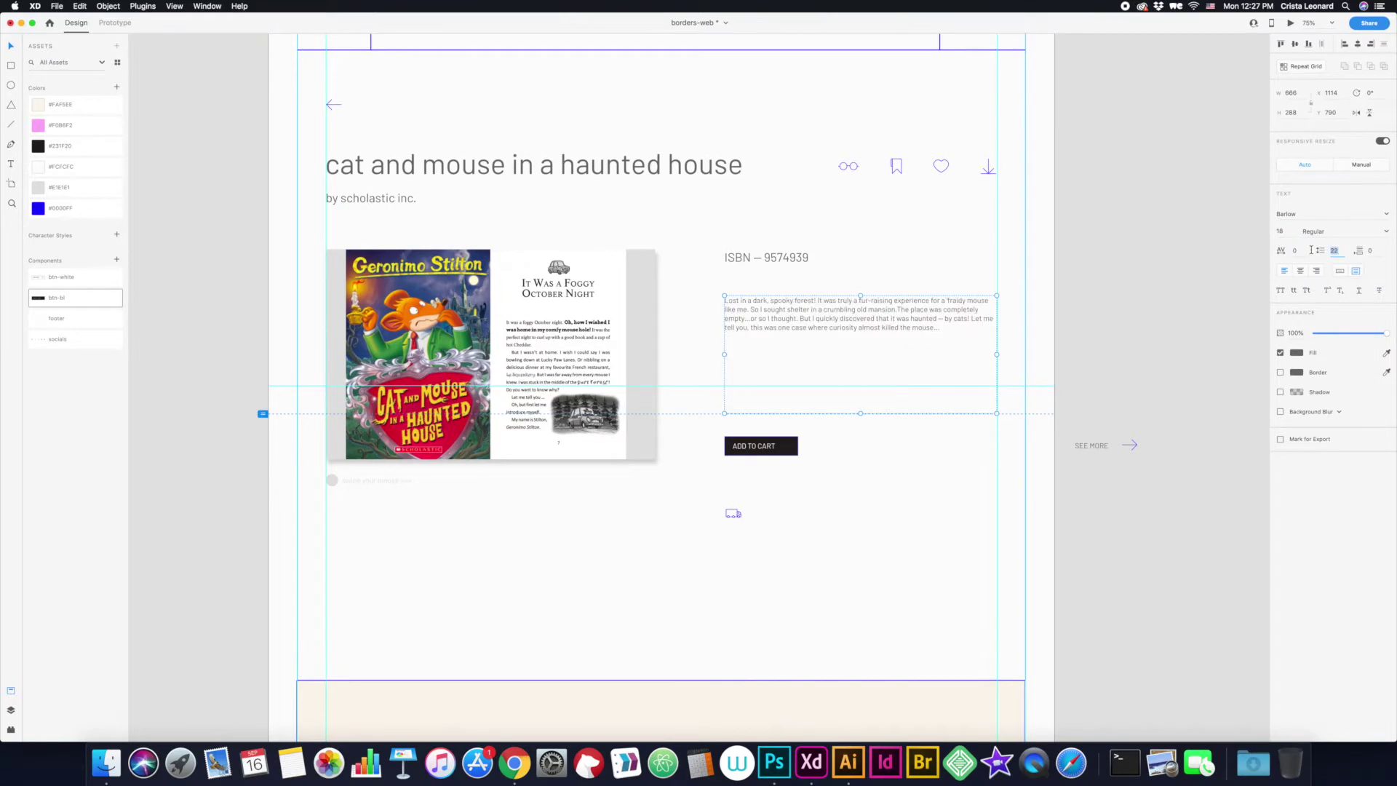
scroll(854, 492, "up", 2)
left_click_drag(859, 487, 864, 425)
left_click_drag(760, 519, 761, 436)
key("Escape")
scroll(873, 437, "up", 2)
scroll(900, 457, "down", 2)
scroll(901, 457, "left", 3)
- Prefix the book title with 'geronimo stilton:' and wrap it onto two lines
left_click(715, 269)
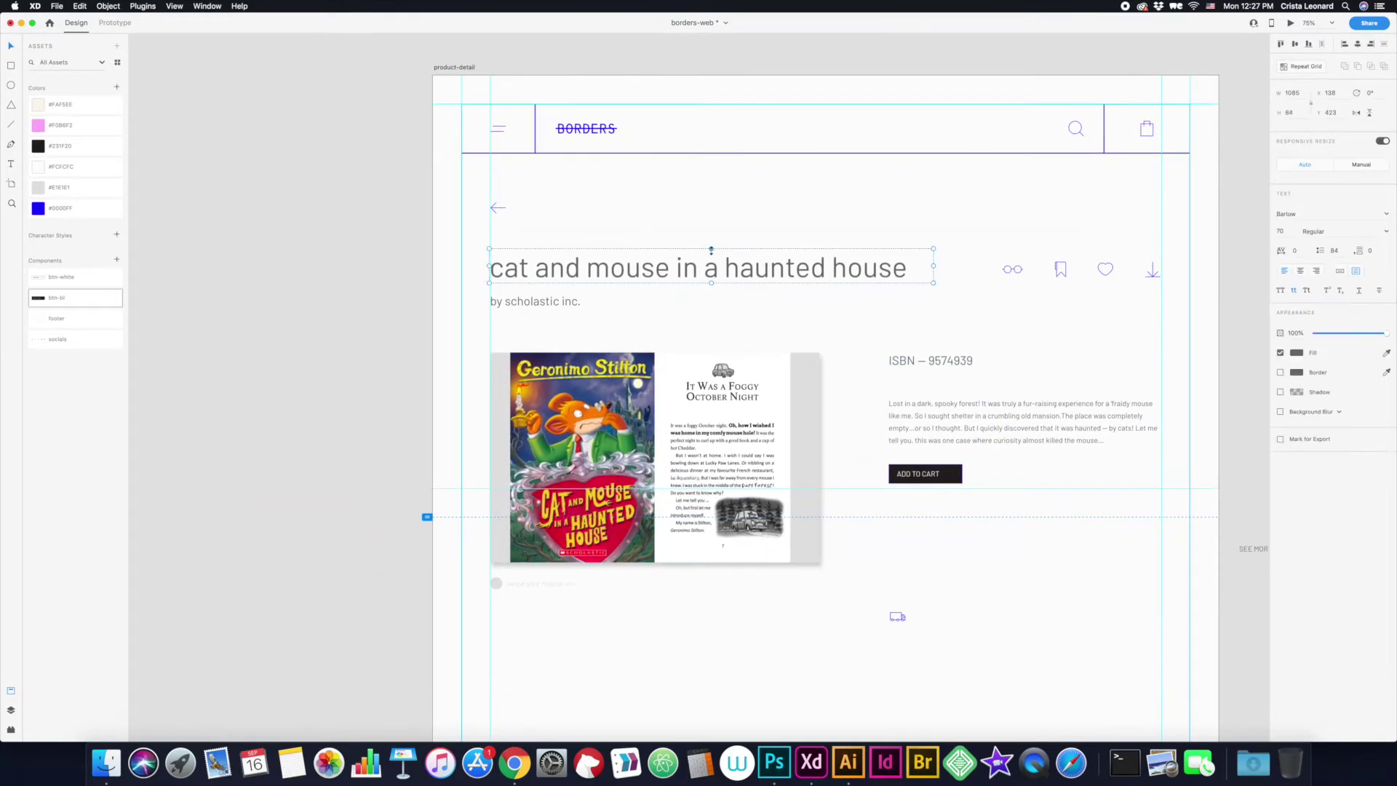
left_click_drag(715, 248, 714, 221)
type("geronimo stilton:")
key("Escape")
left_click_drag(711, 282, 712, 314)
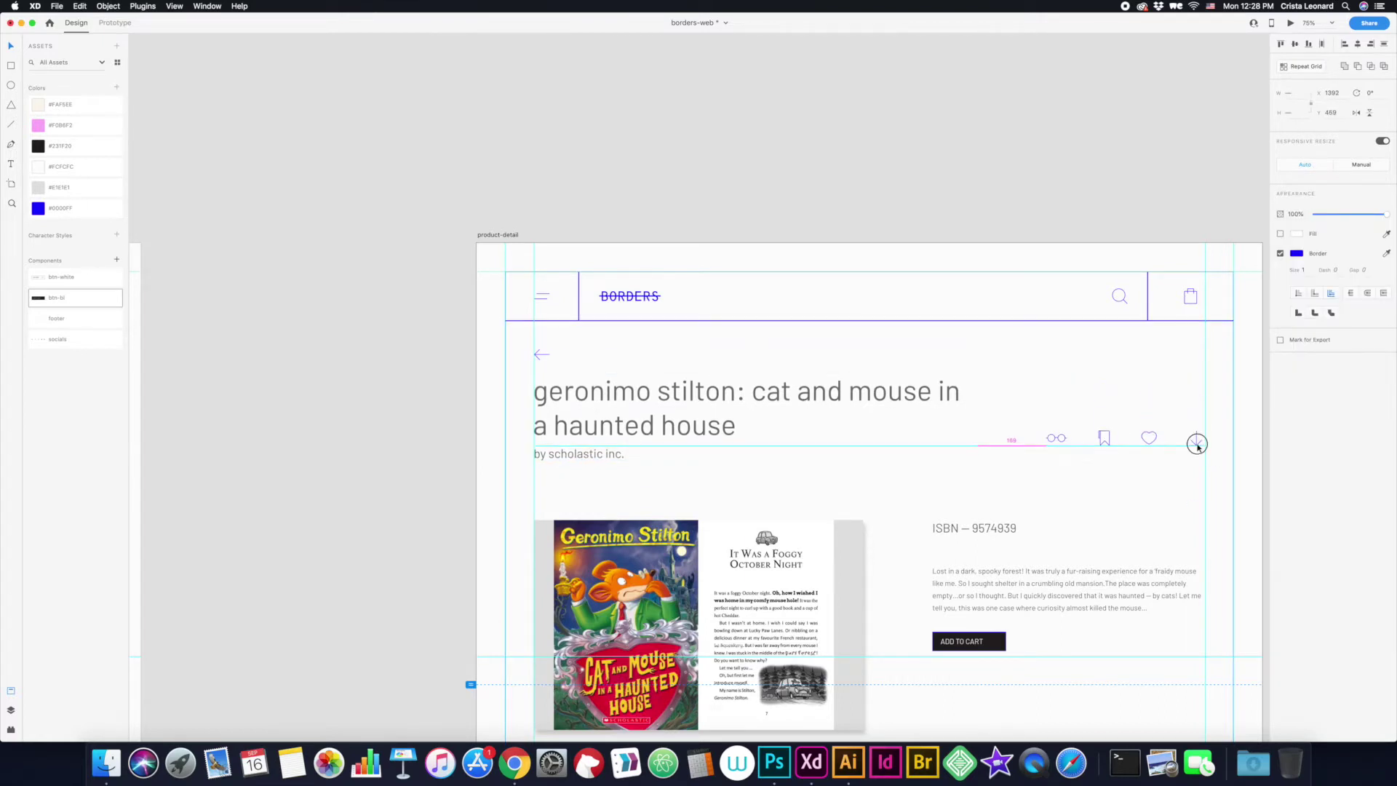
scroll(1198, 437, "down", 2)
- Move the book block up and place the icon row beside ADD TO CART
left_click(558, 452)
left_click_drag(1175, 374, 694, 702)
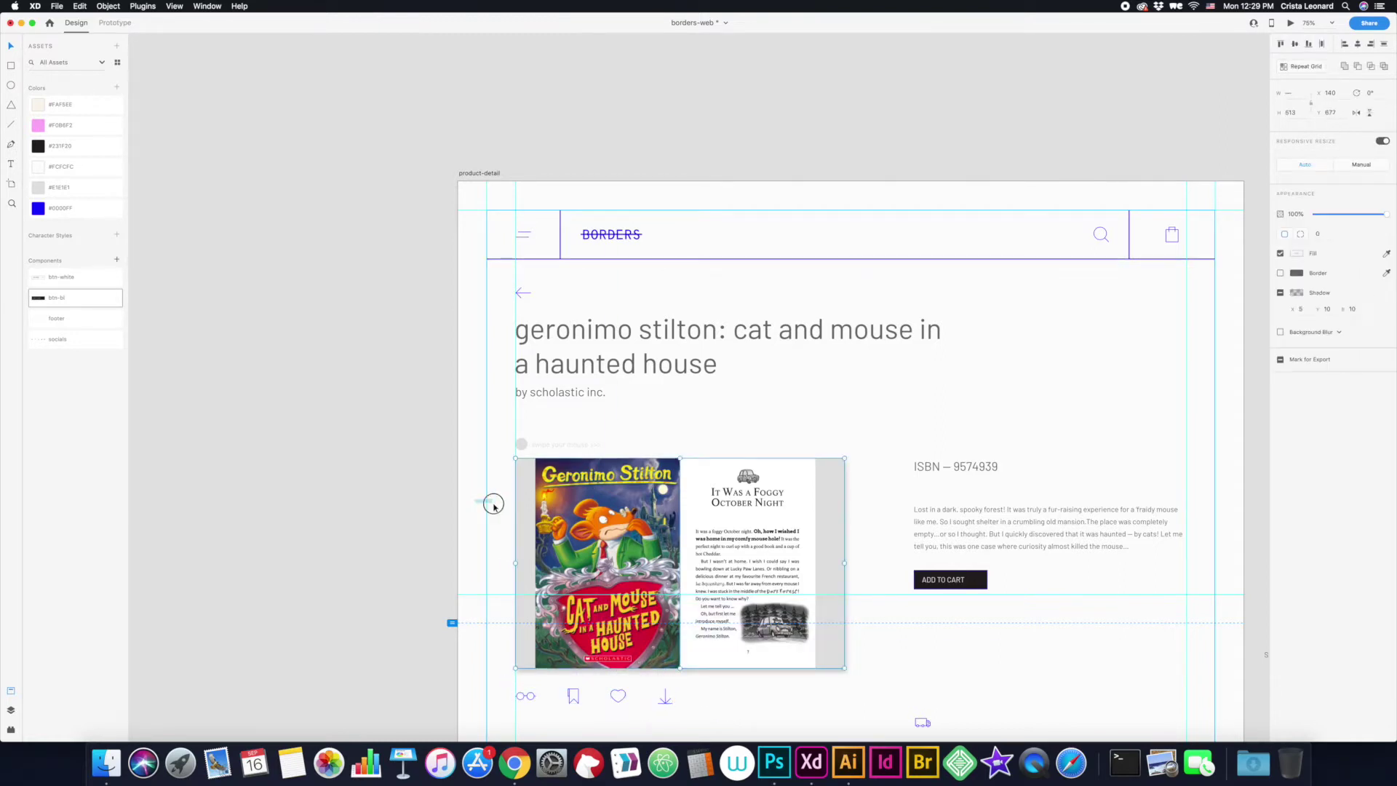
mouse_move(597, 649)
left_mouse_down()
mouse_move(597, 614)
mouse_move(597, 630)
left_mouse_up()
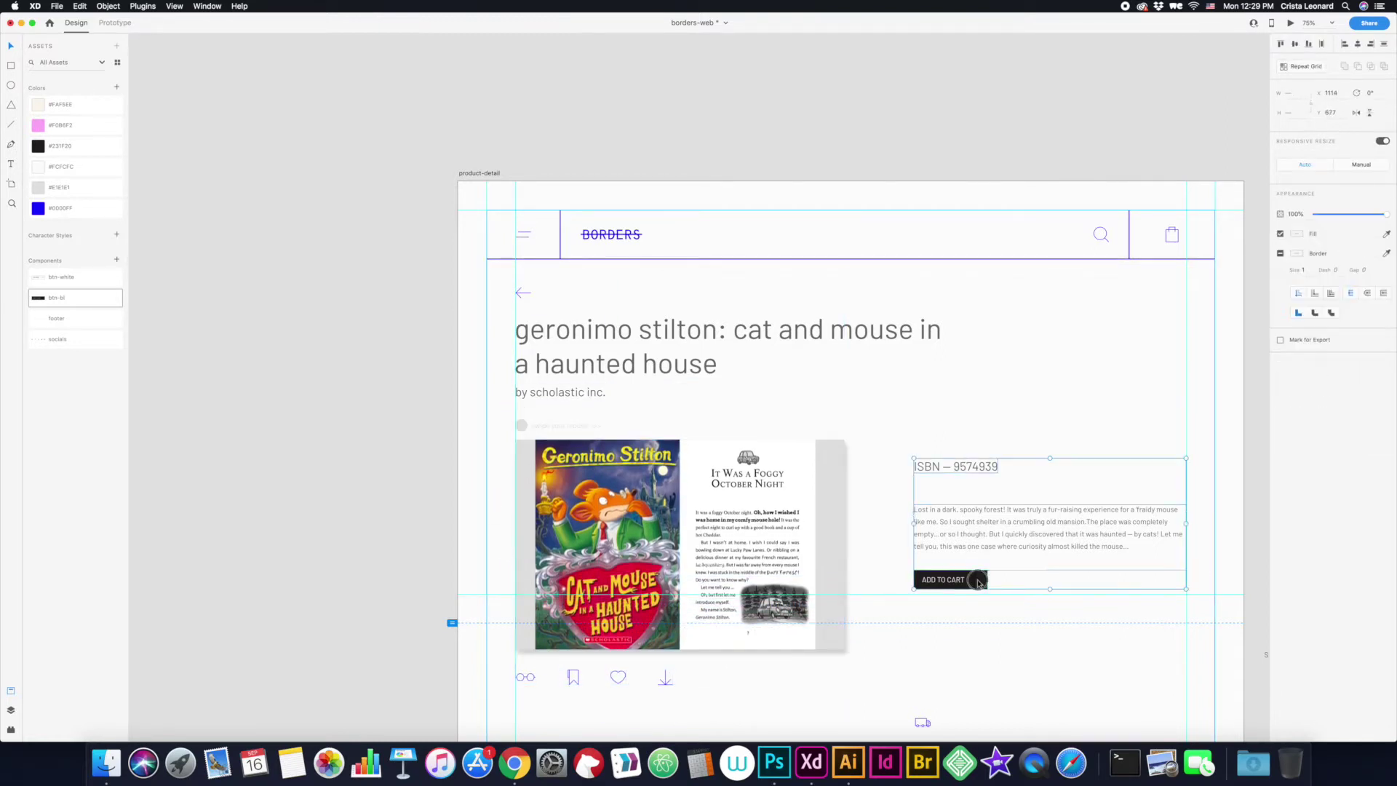
left_click(535, 680)
left_click_drag(535, 680, 1049, 561)
left_click(896, 509)
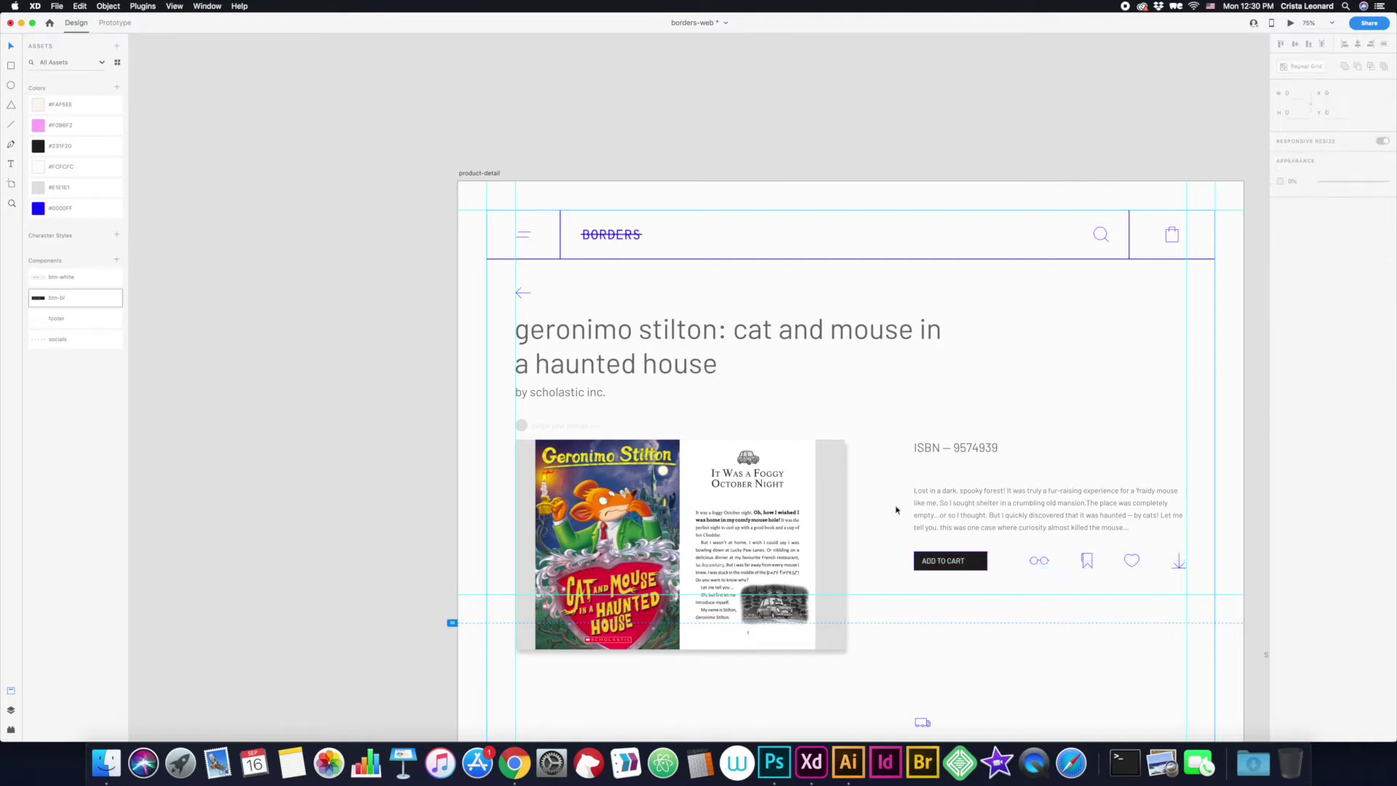
scroll(897, 509, "down", 5)
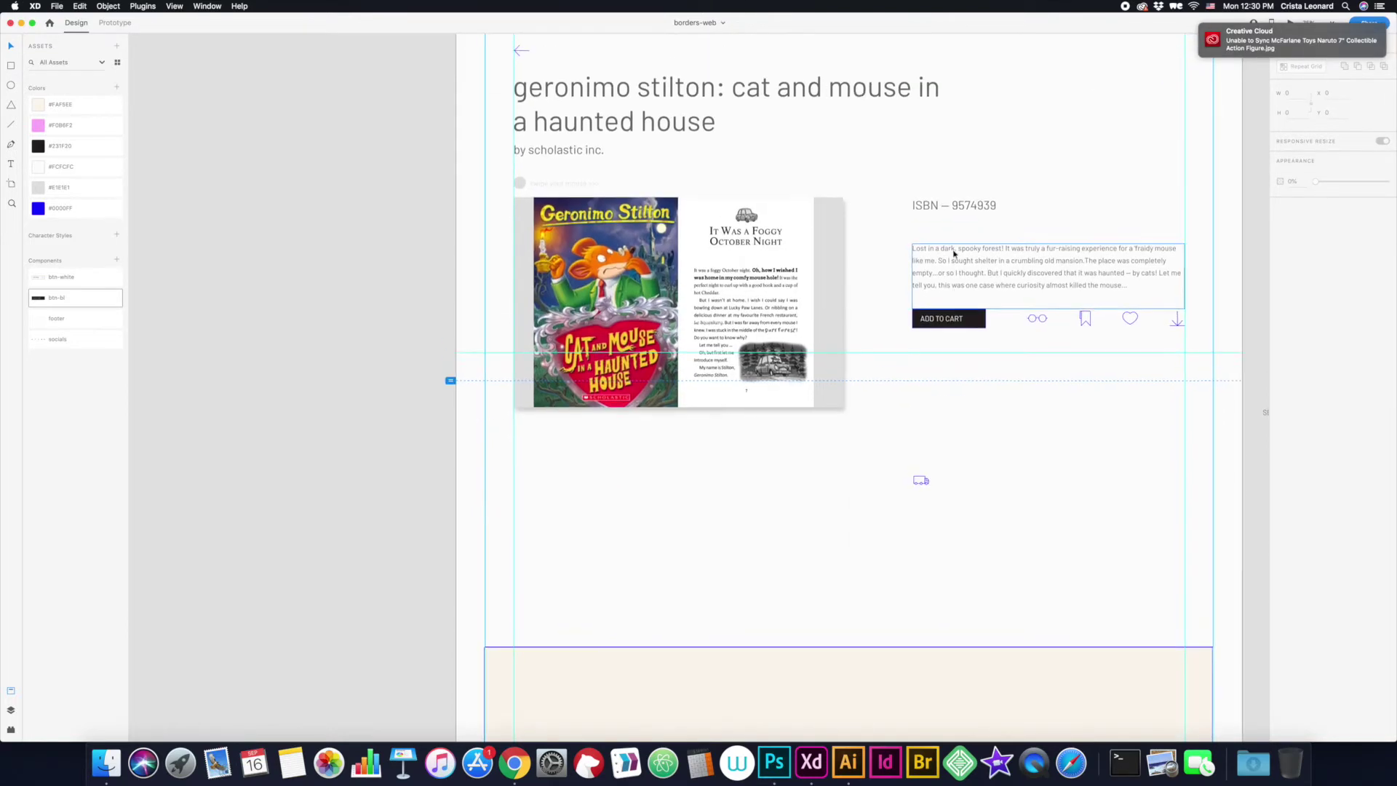
- Duplicate the ISBN text into PRODUCT DETAILS, ABOUT THE SERIES and SHIPPING INFO headings
key("ctrl+v")
type("LS")
scroll(727, 386, "right", 3)
type("AES")
scroll(728, 386, "up", 3)
scroll(727, 386, "left", 3)
left_click_drag(664, 552, 664, 583)
type("SHIPPING")
- Move a glasses icon from the icon set onto the category page
scroll(789, 546, "down", 5)
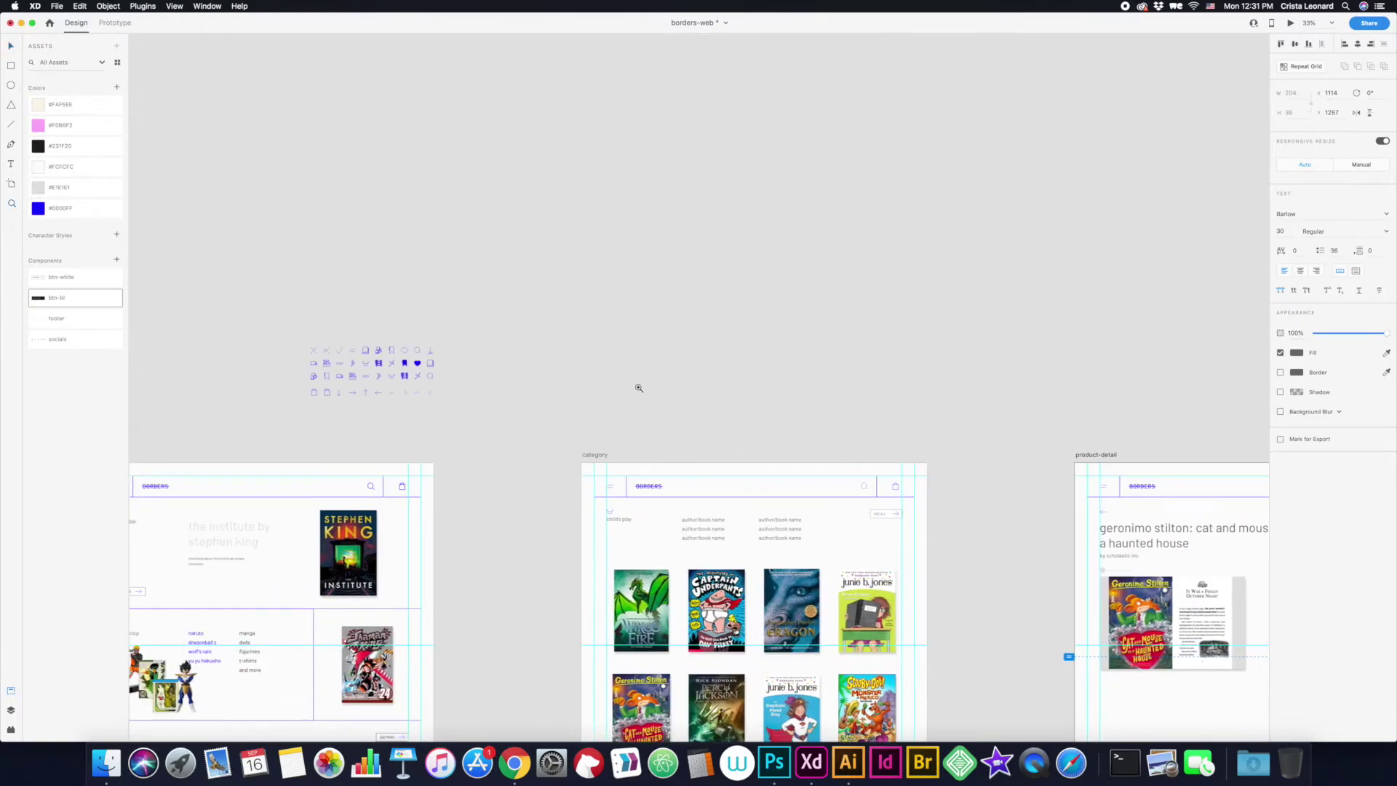
scroll(443, 365, "up", 5)
scroll(1222, 565, "up", 3)
left_click(1239, 614)
left_click_drag(1239, 613, 1207, 596)
scroll(1207, 596, "left", 8)
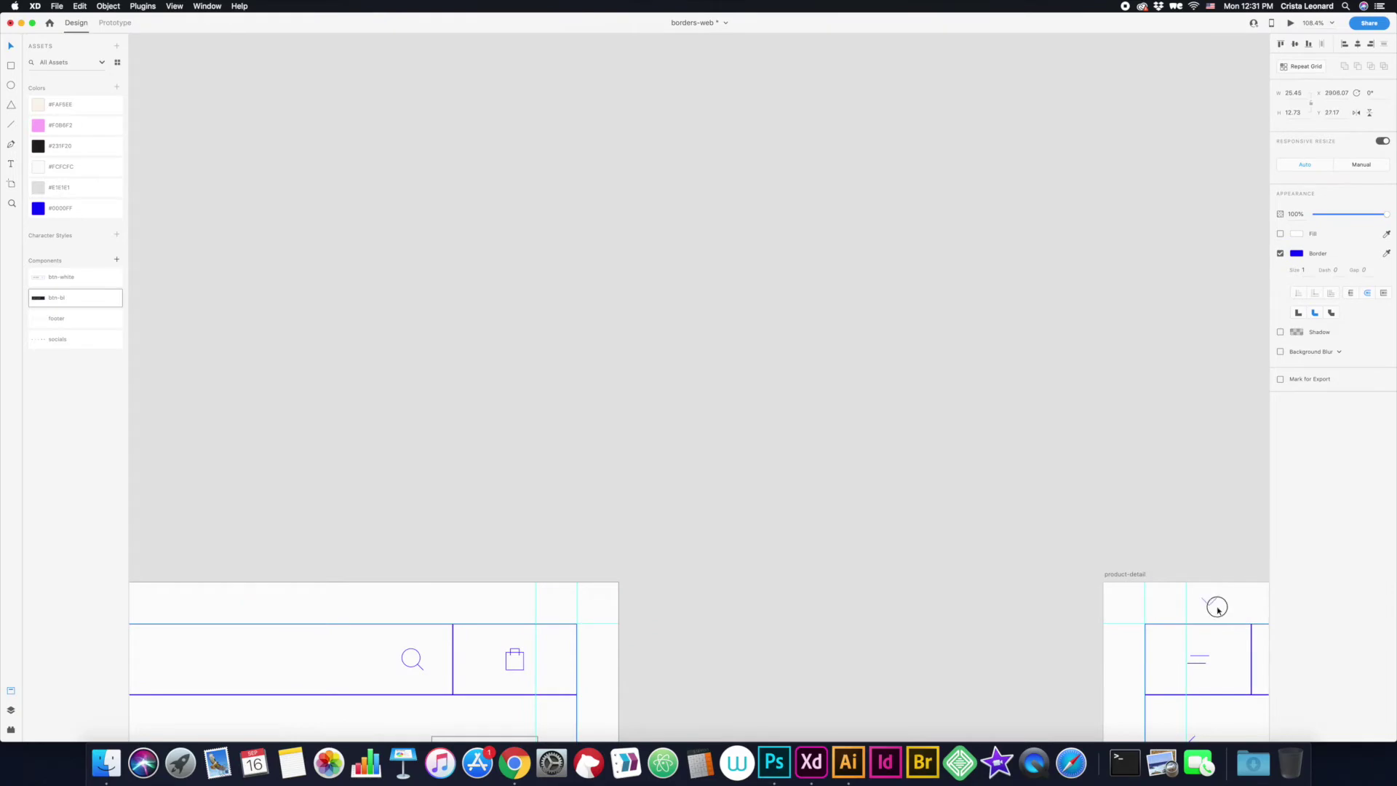
scroll(873, 364, "down", 8)
scroll(874, 364, "right", 10)
- Select the product header's cart icon, then the menu list for duplication
scroll(1179, 636, "down", 5)
scroll(966, 262, "down", 3)
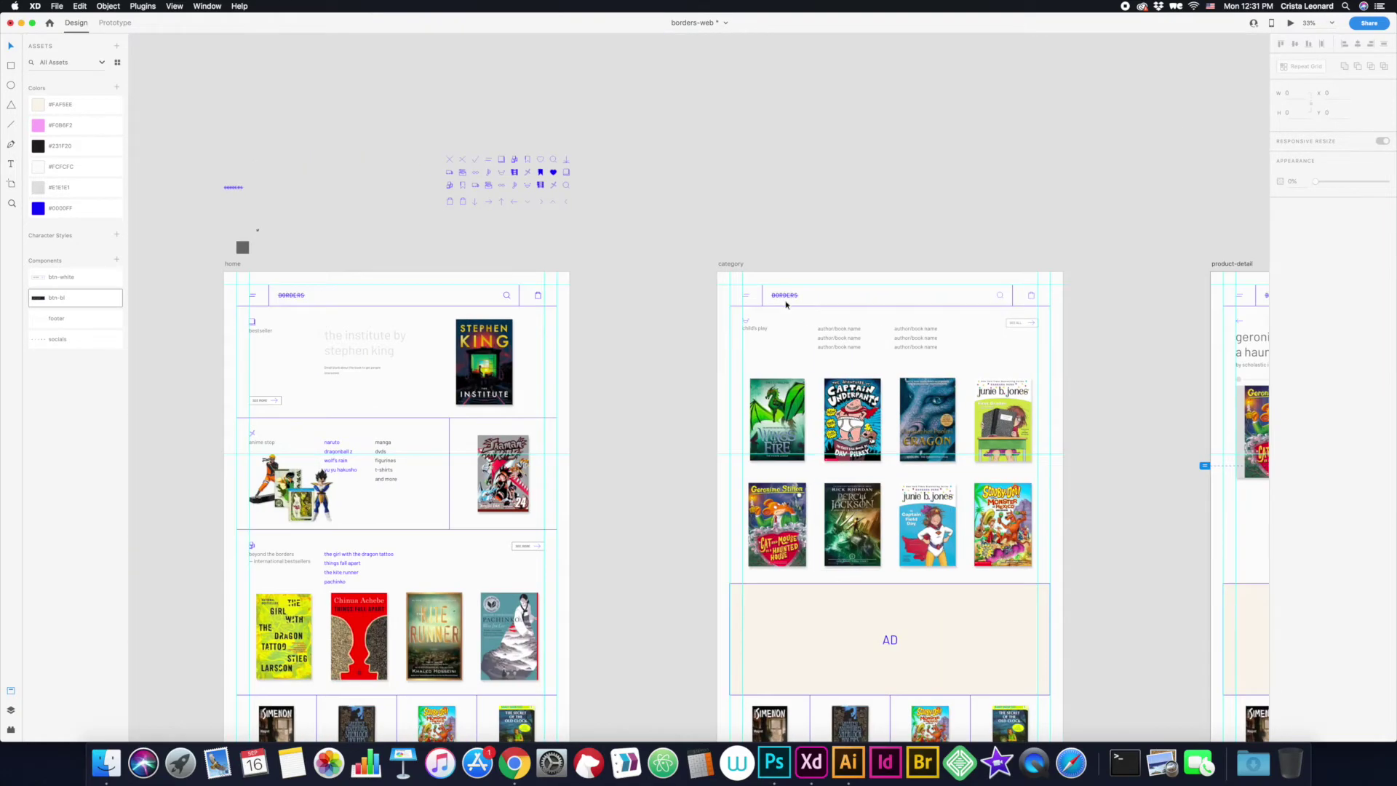
scroll(1100, 308, "left", 5)
scroll(1100, 308, "right", 3)
left_click(1036, 296)
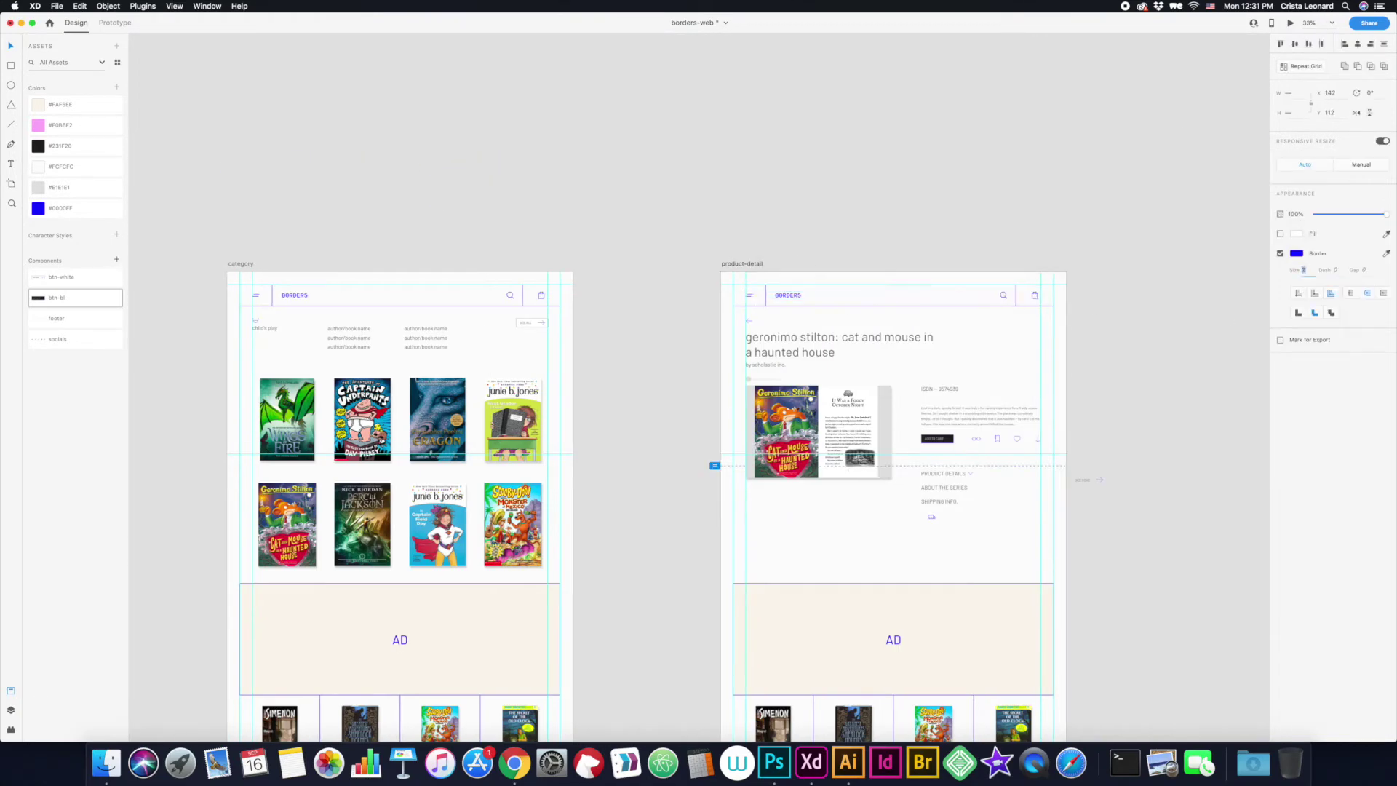
scroll(873, 437, "right", 5)
scroll(1187, 433, "up", 5)
key("v")
left_click(287, 279)
- Duplicate a menu entry into 'sign up' and 'sign in' links at the menu's top right
left_click_drag(287, 281, 614, 281, "alt")
scroll(614, 281, "down", 1)
double_click(616, 264)
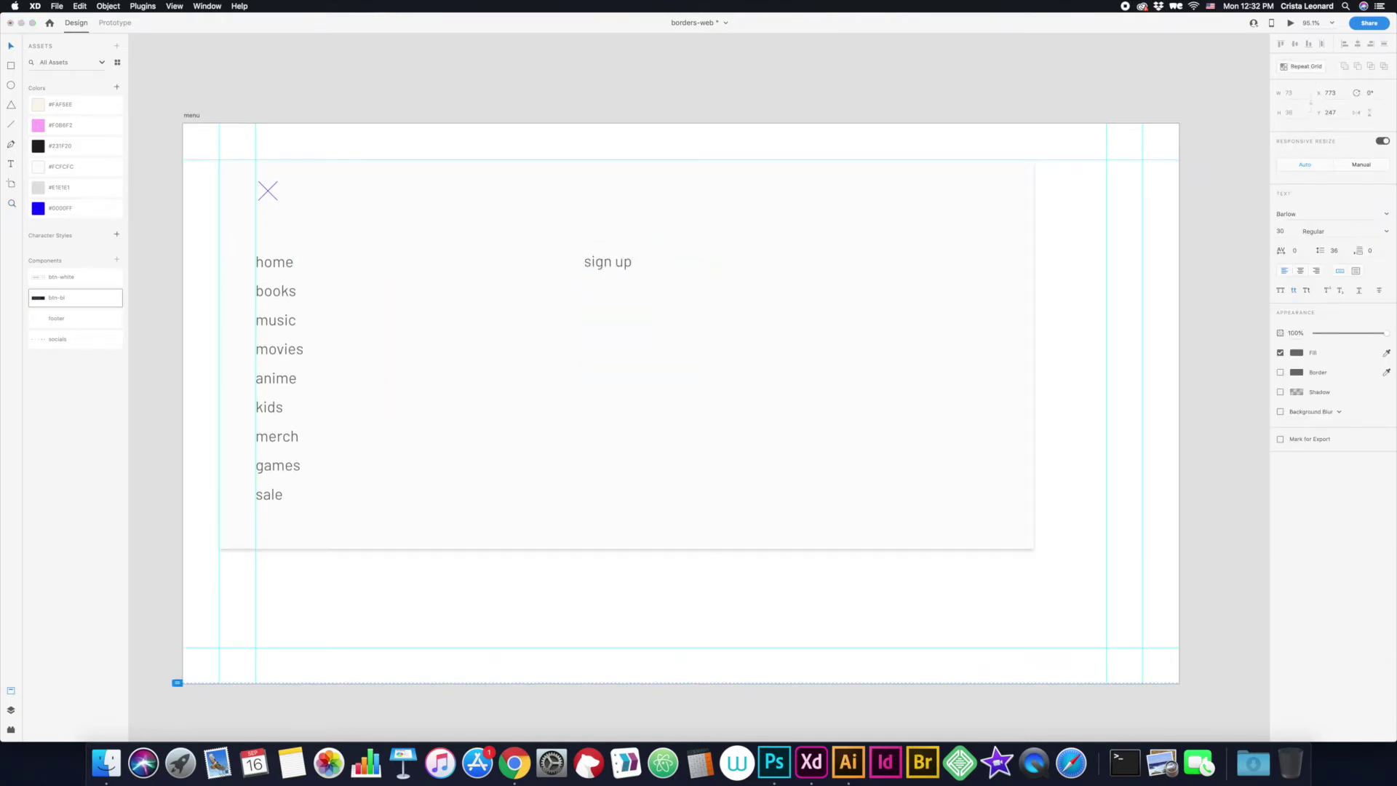
type("18")
mouse_move(608, 264)
left_mouse_down()
mouse_move(655, 198)
mouse_move(718, 203)
left_mouse_up()
double_click(681, 203)
type("in")
scroll(675, 205, "right", 3)
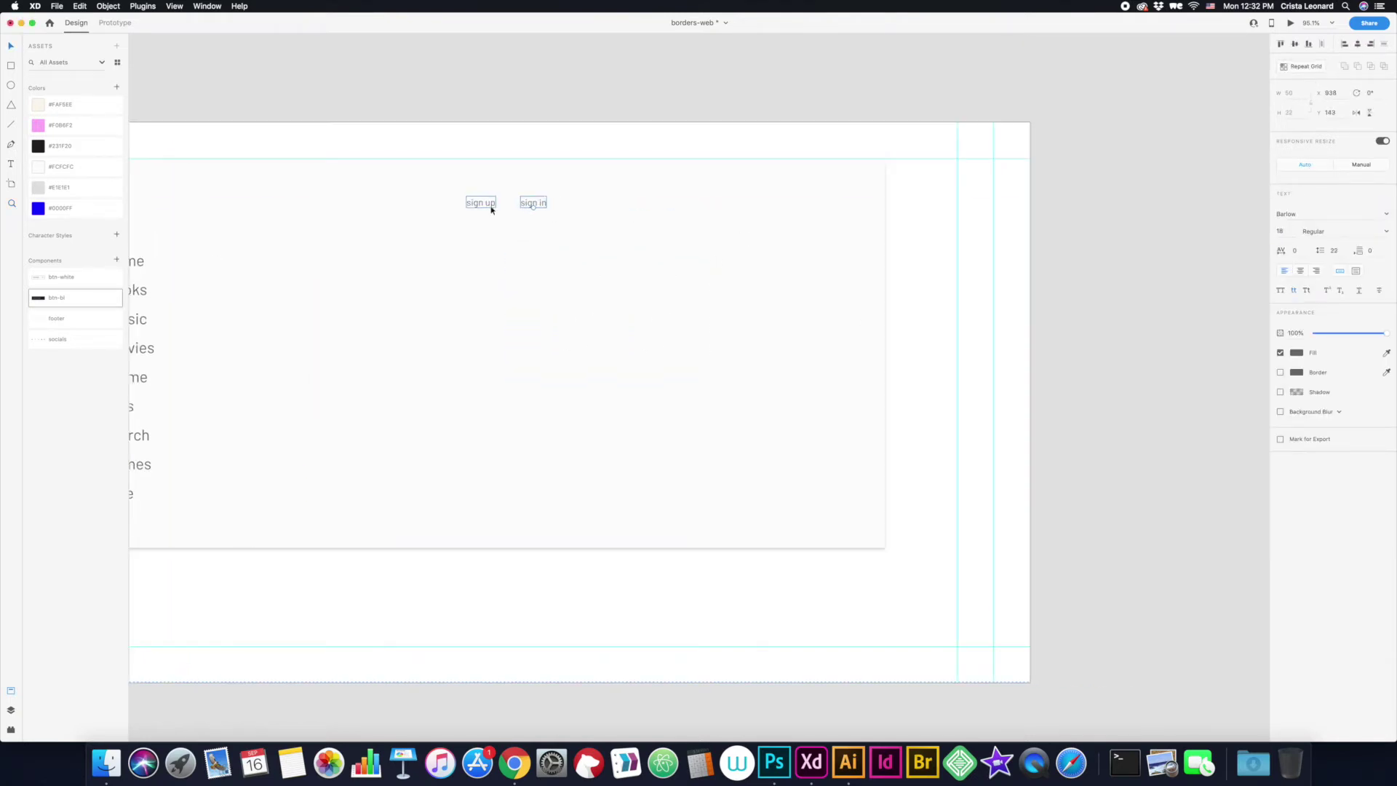
scroll(489, 209, "left", 2)
left_click_drag(489, 209, 991, 198)
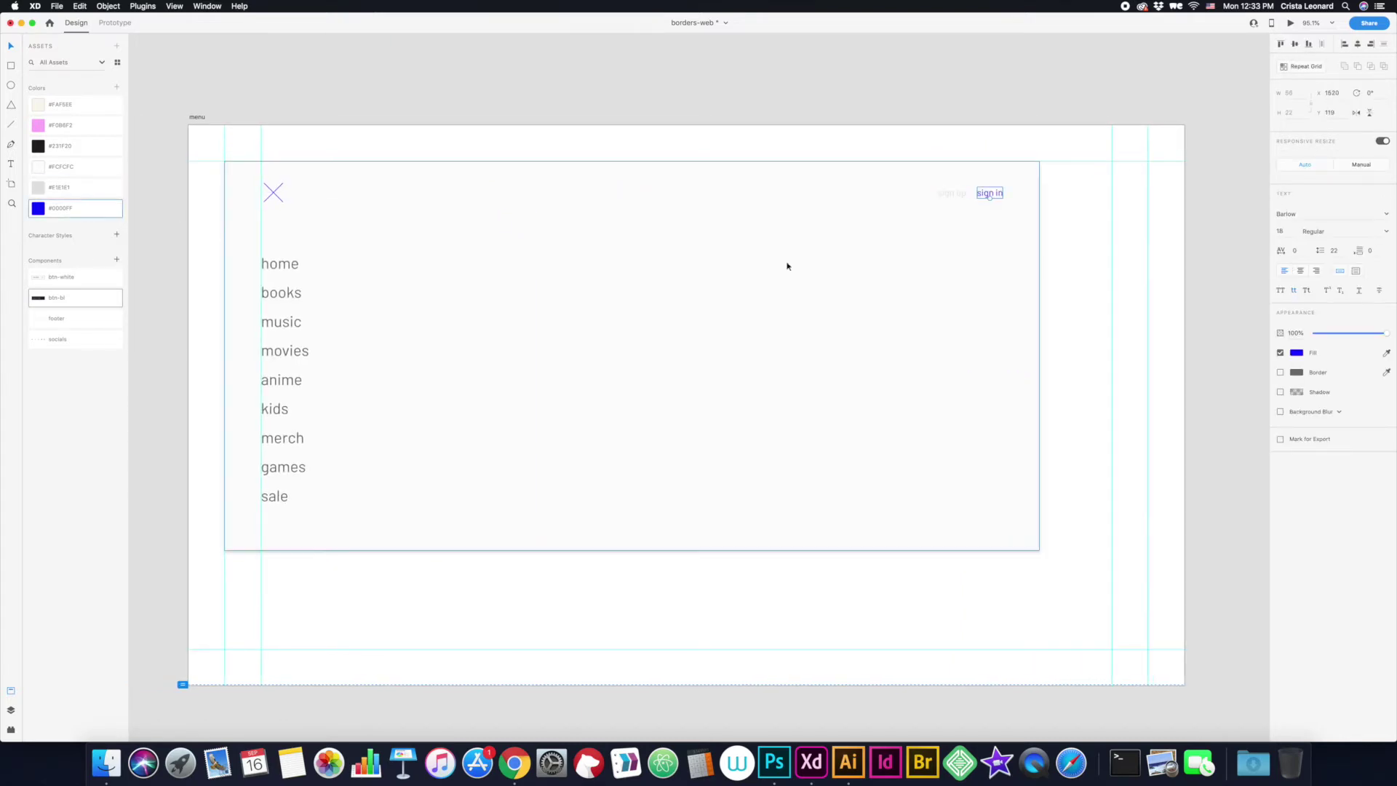
left_click(179, 211)
- Give the menu overlay a dark background with white link text
scroll(1078, 259, "up", 1)
key("super+minus")
key("super+minus")
left_click(783, 365)
left_click(38, 146)
left_click(571, 403)
left_click(38, 167)
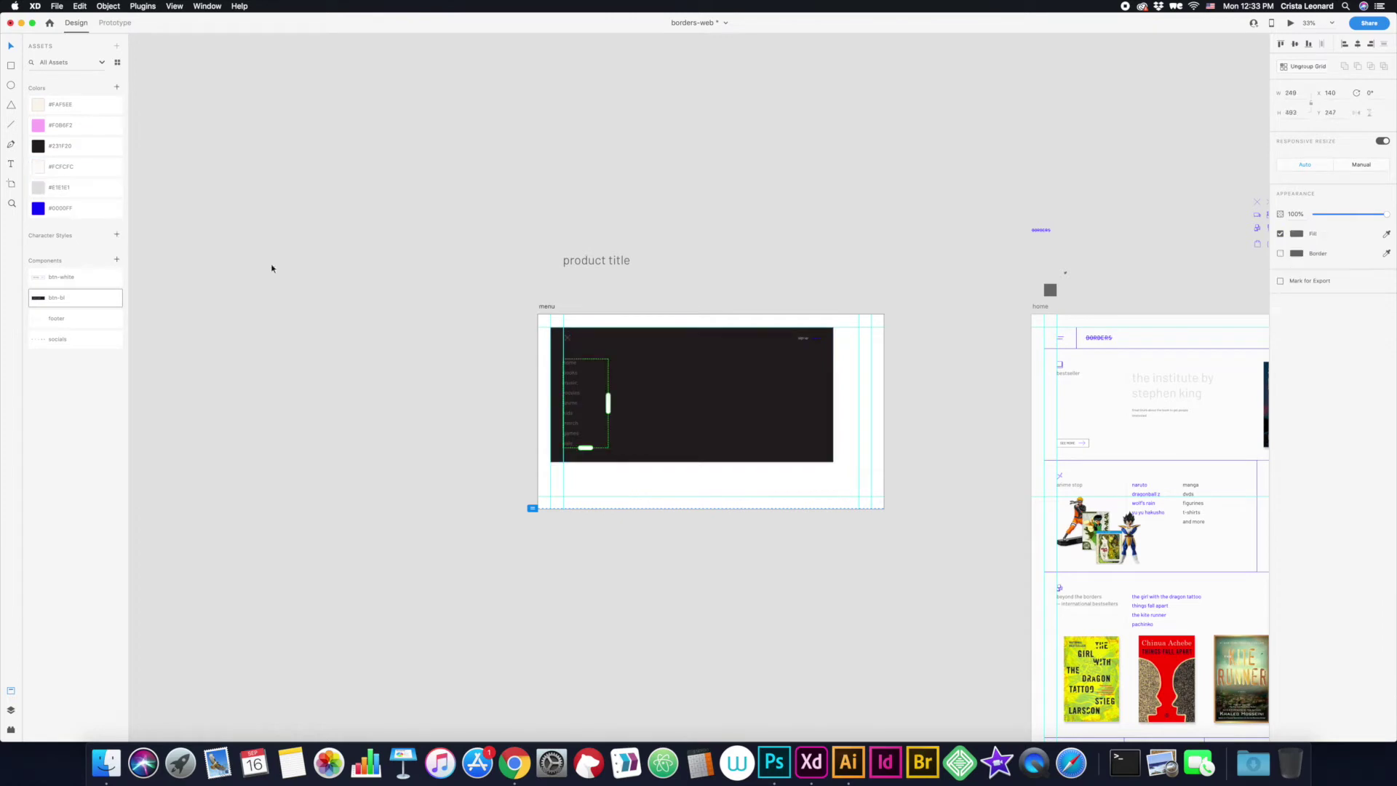
key("super+1")
- Save the sign in text's #707070 colour to the Assets colours
scroll(684, 205, "right", 1)
double_click(1039, 237)
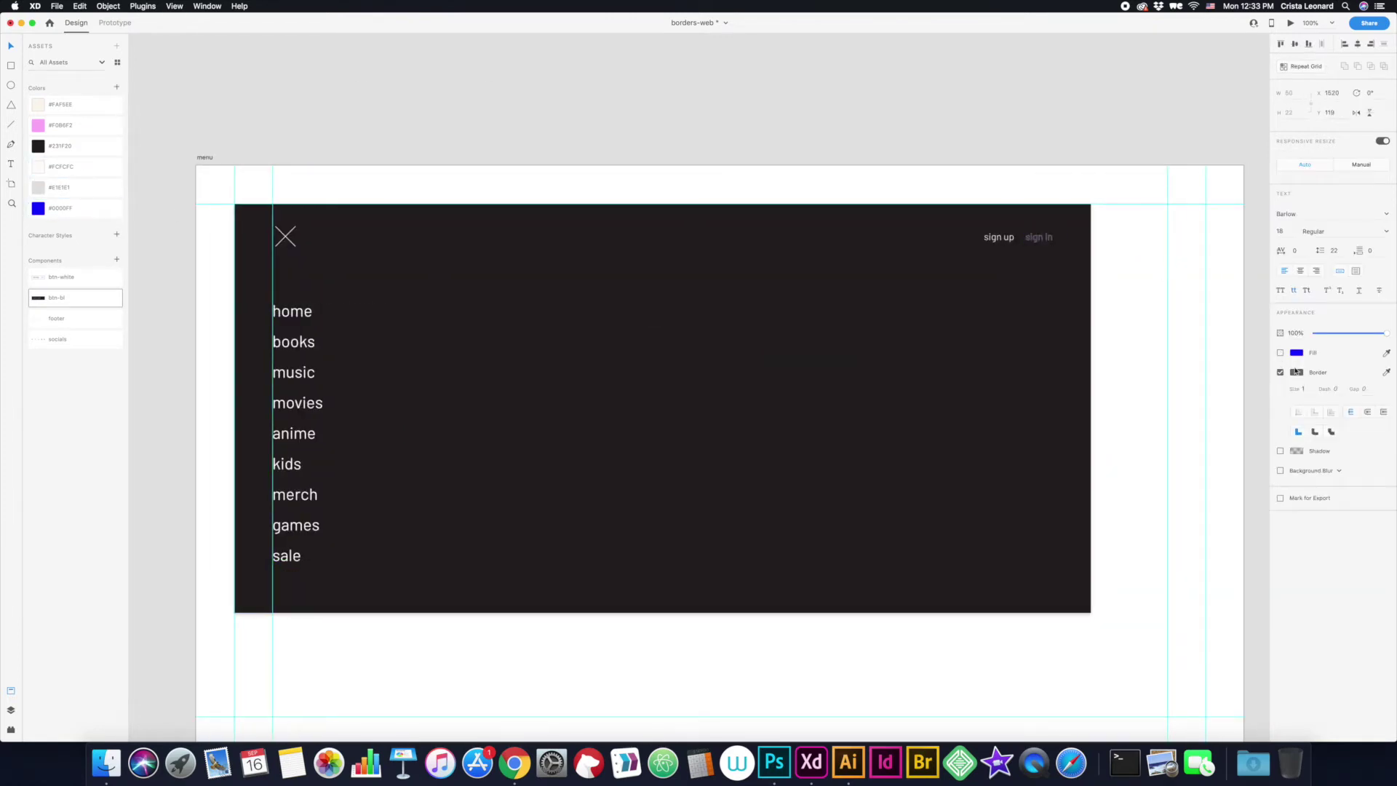
left_click(1296, 352)
left_click(1181, 412)
left_click(1107, 312)
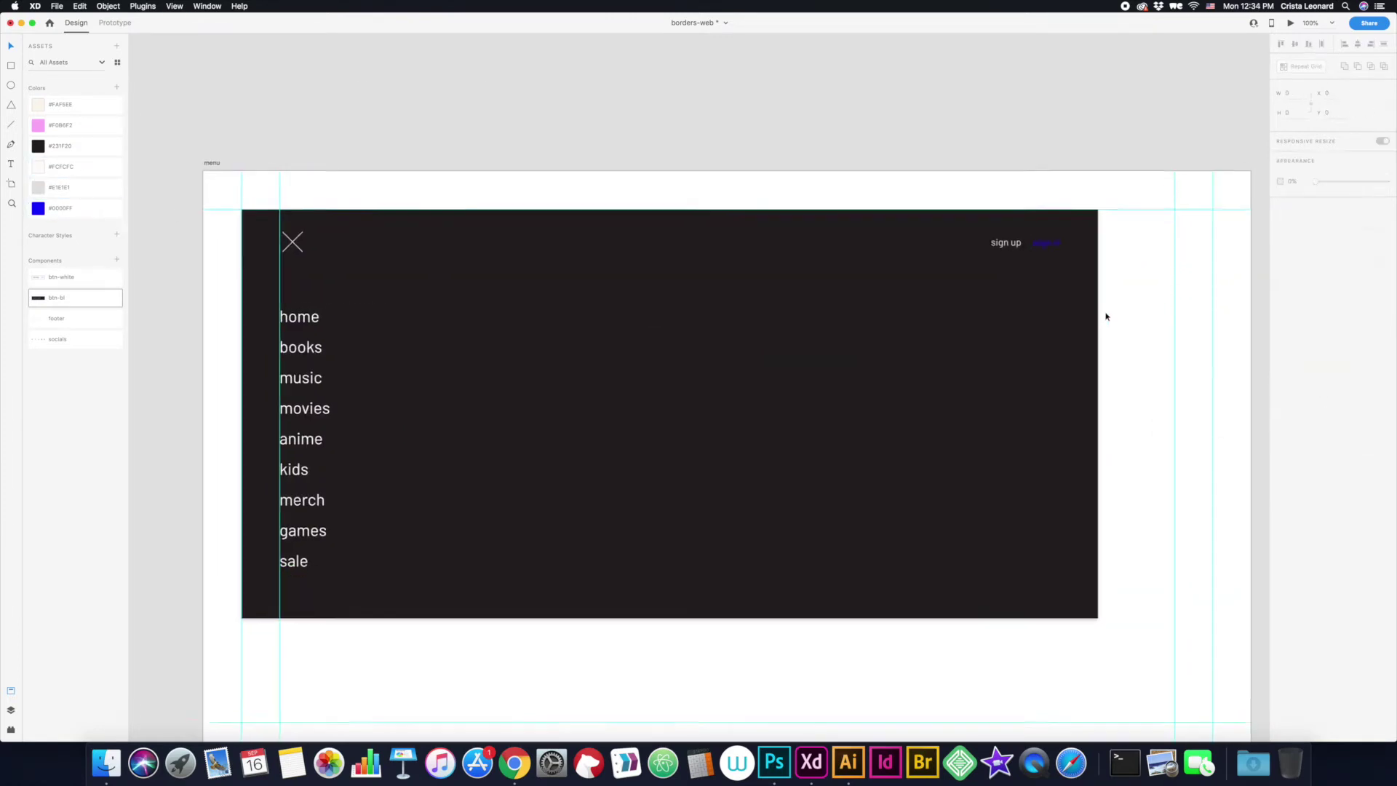
scroll(1106, 312, "up", 1)
scroll(1107, 312, "left", 1)
key("super+minus")
scroll(611, 328, "right", 10)
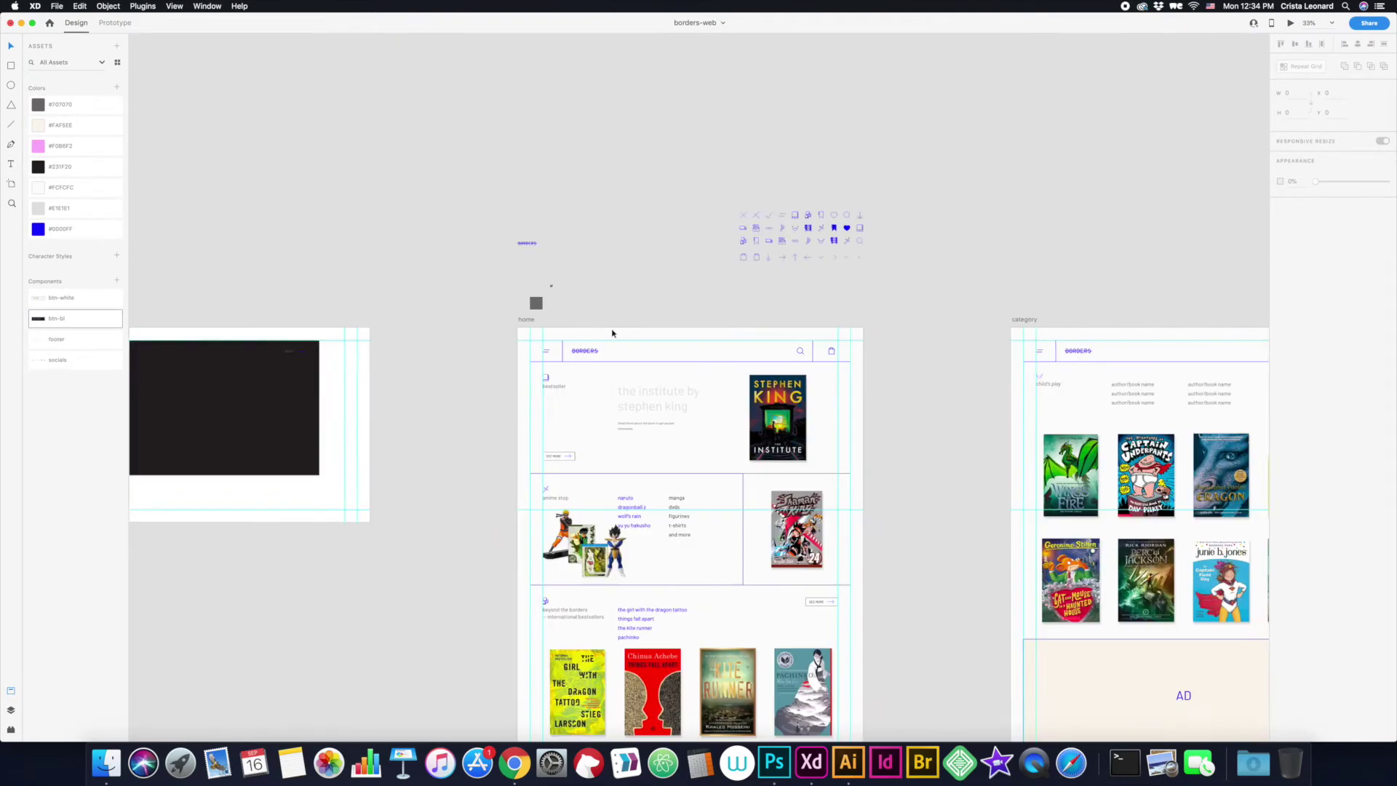
- Move the 'you might also like' heading up and edit the international bestsellers heading
scroll(611, 327, "down", 3)
scroll(612, 328, "right", 5)
scroll(531, 219, "down", 4)
scroll(531, 218, "left", 5)
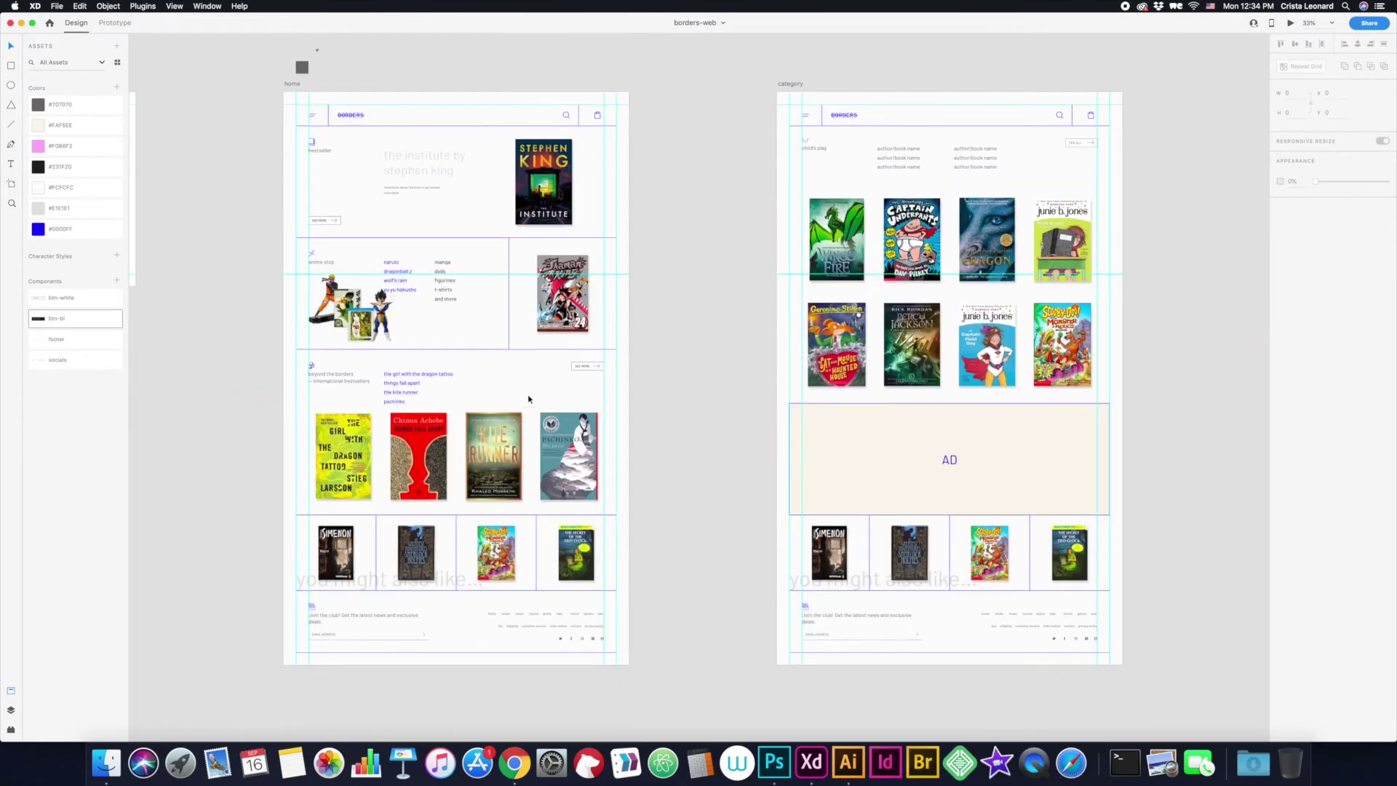
mouse_move(365, 580)
left_mouse_down()
mouse_move(372, 363)
mouse_move(372, 509)
left_mouse_up()
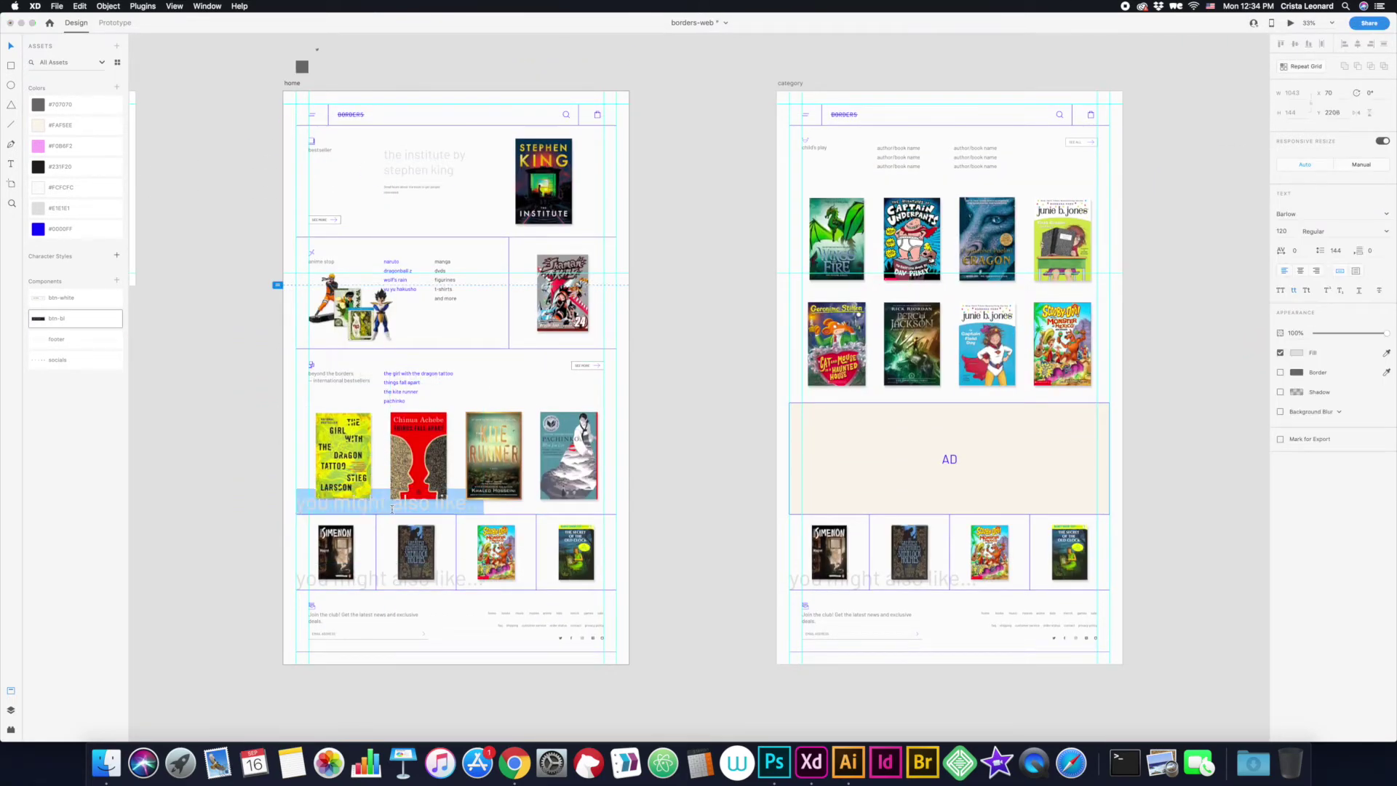
type("international bestsellers")
scroll(698, 392, "up", 4)
double_click(392, 526)
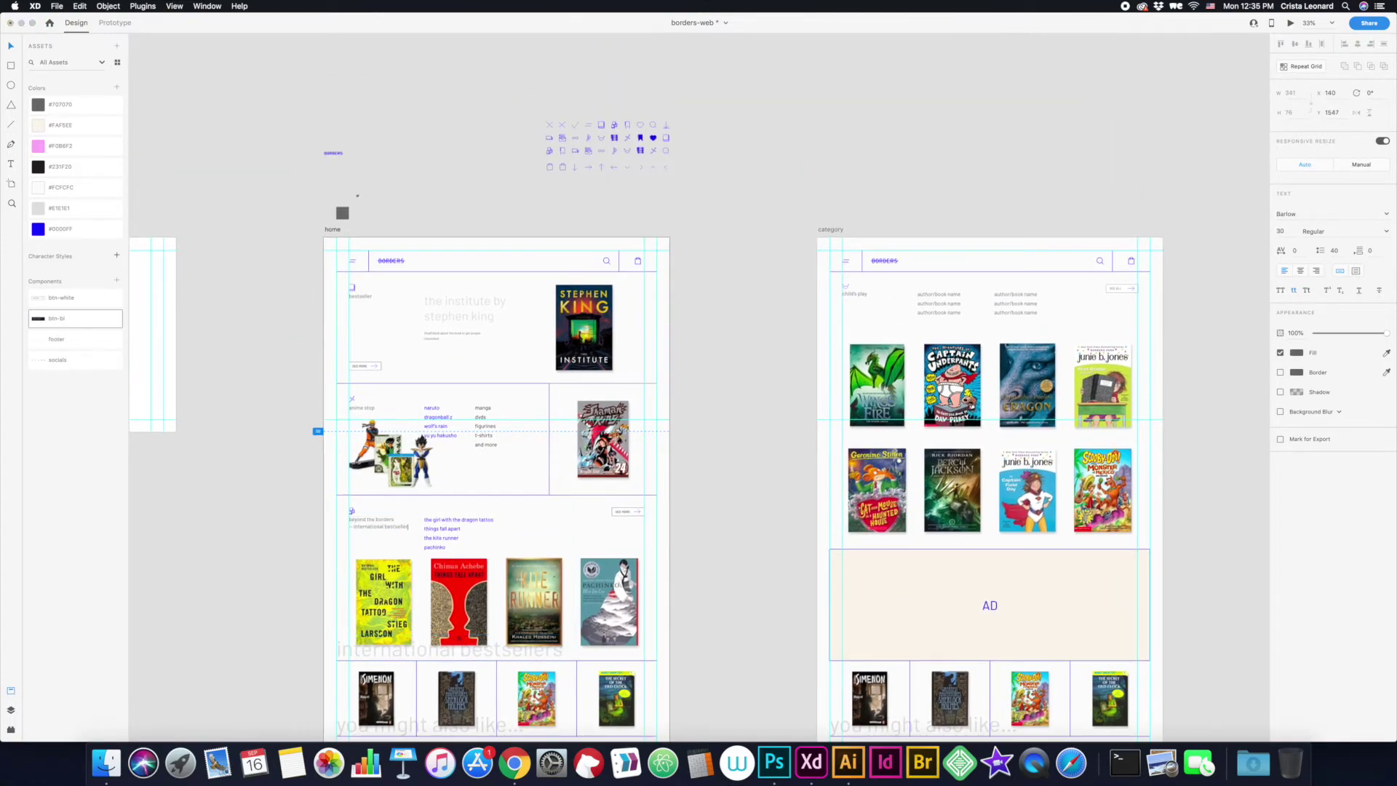
- Select the anime stop label, then clear the canvas selection
scroll(261, 440, "up", 5)
scroll(296, 561, "up", 5)
left_click(439, 413)
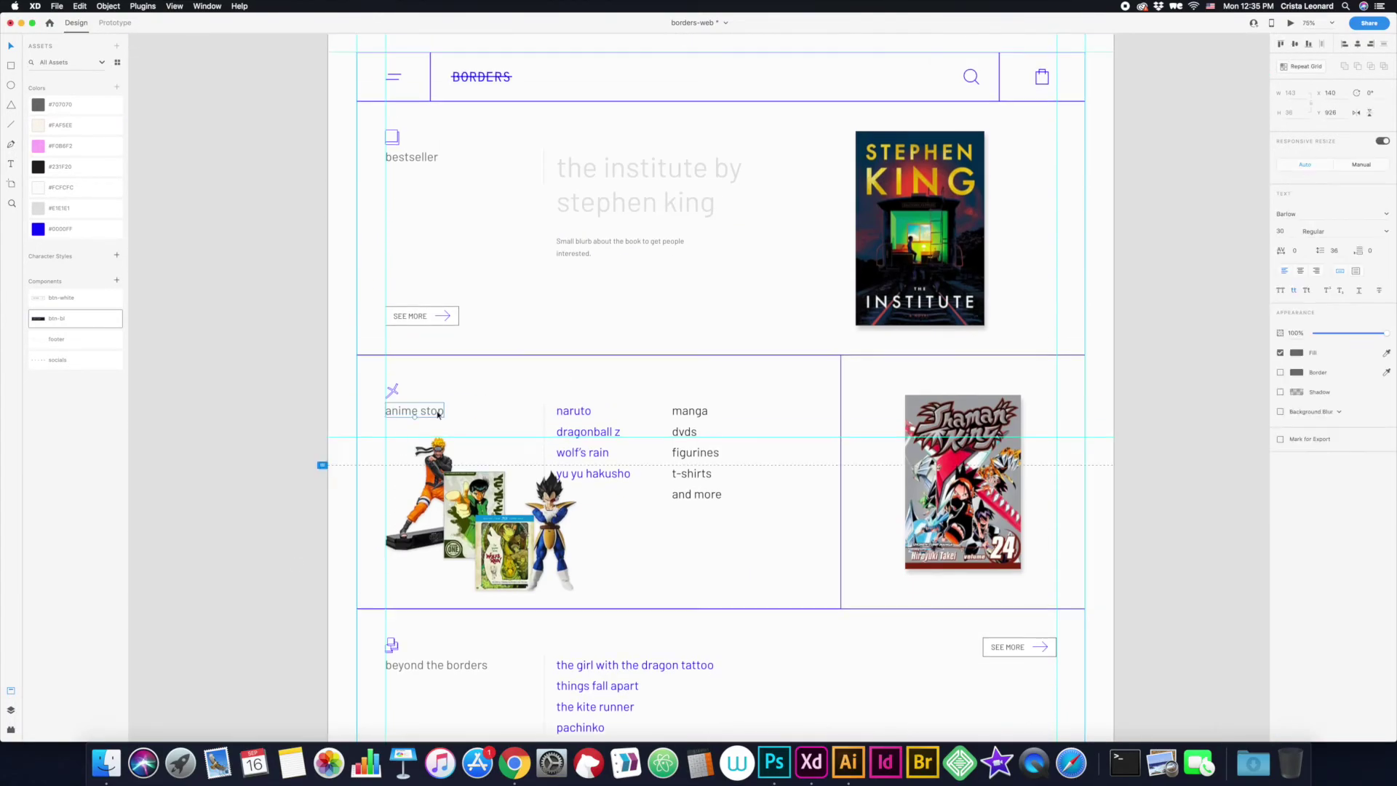
scroll(438, 414, "down", 5)
scroll(268, 277, "down", 5)
left_click(749, 371)
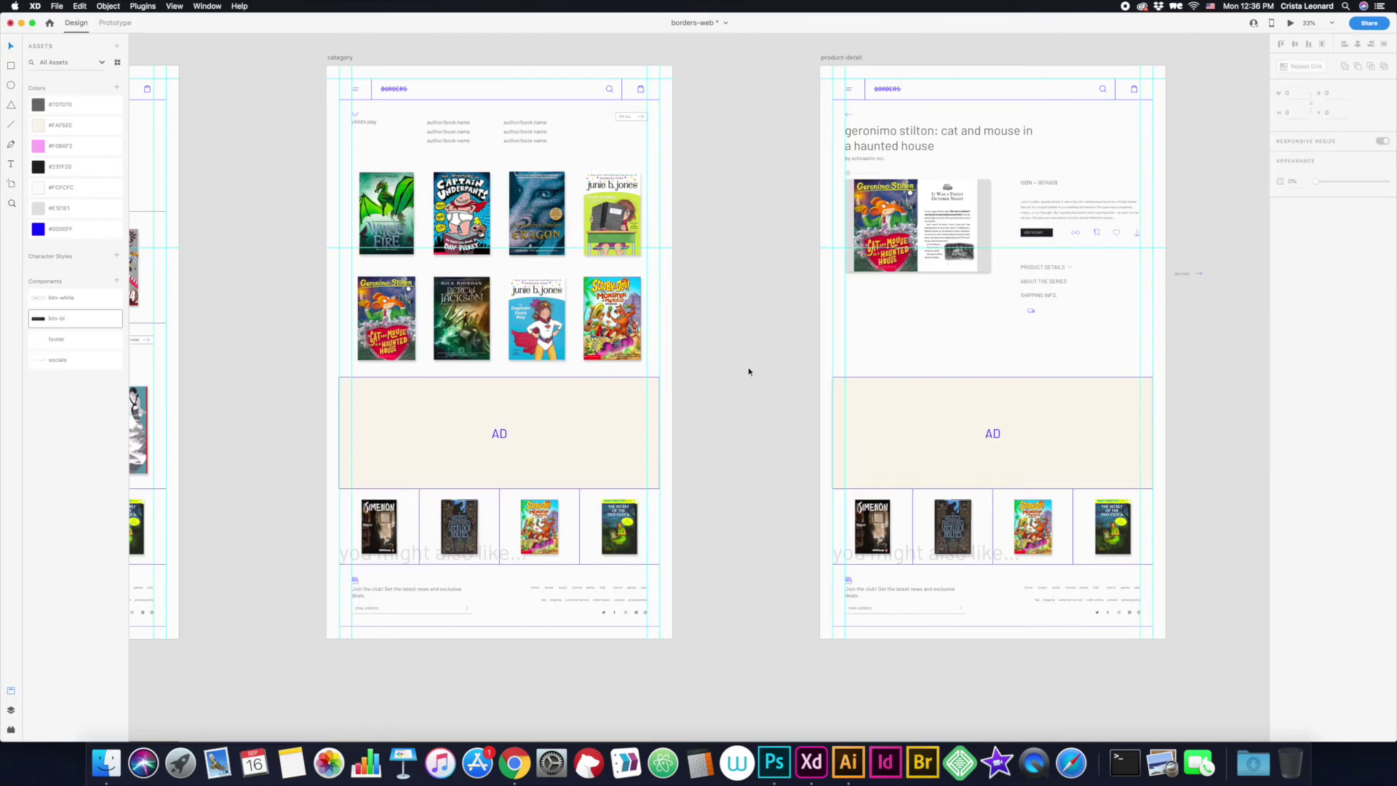
scroll(748, 371, "left", 5)
- Fill the category link grid with dr. seuss, rick riordan, fantasy/scifi, animals and school
left_click(815, 132)
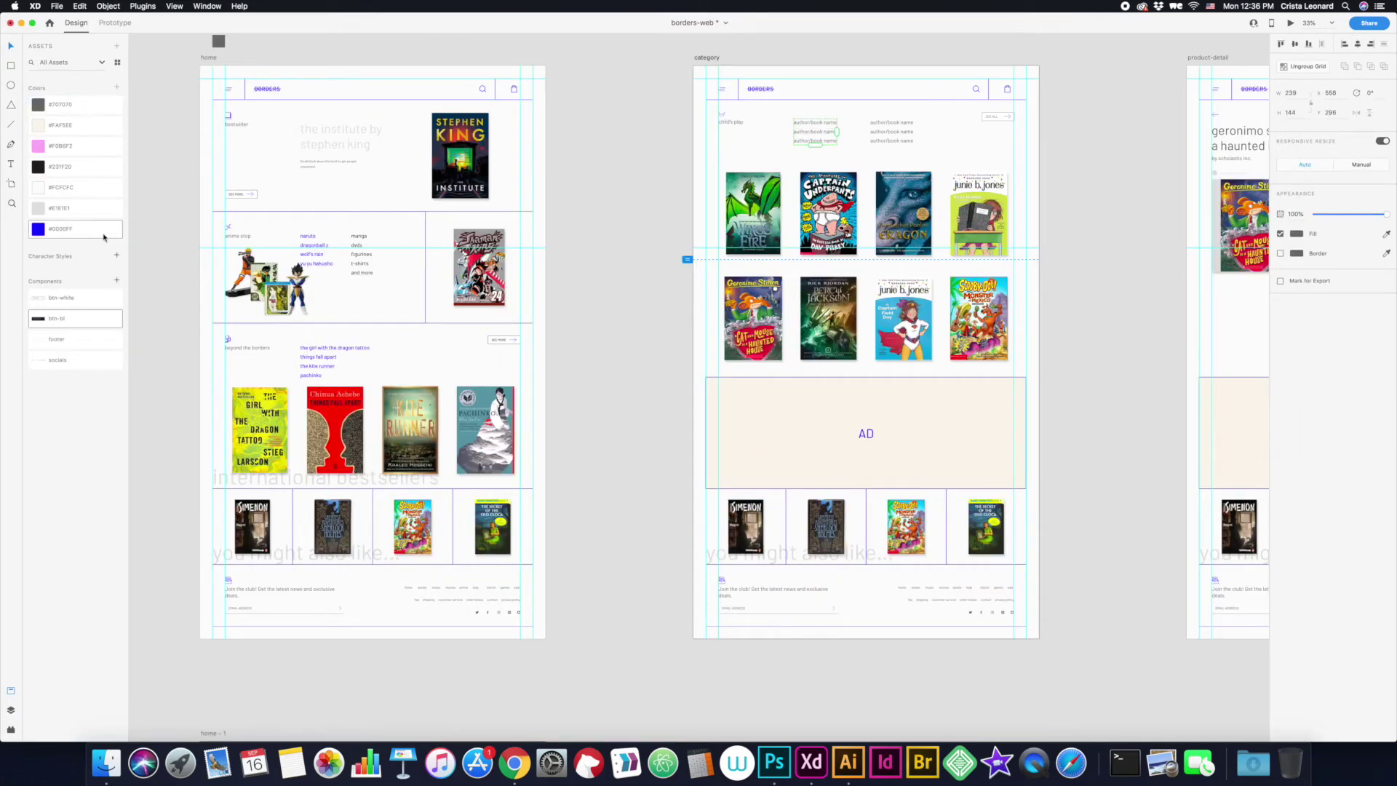
scroll(799, 123, "right", 3)
double_click(799, 122)
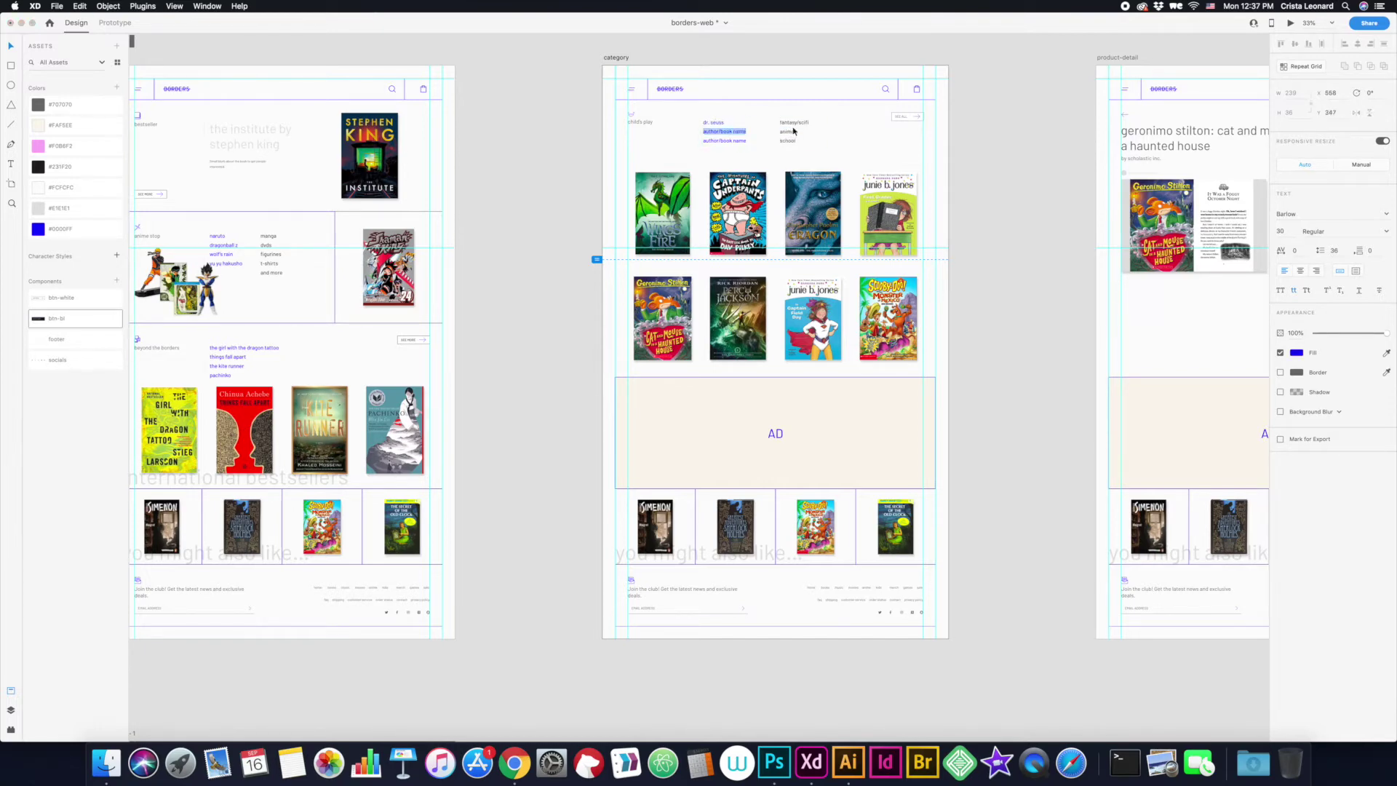
type("rick riordan")
left_click_drag(789, 141, 790, 153)
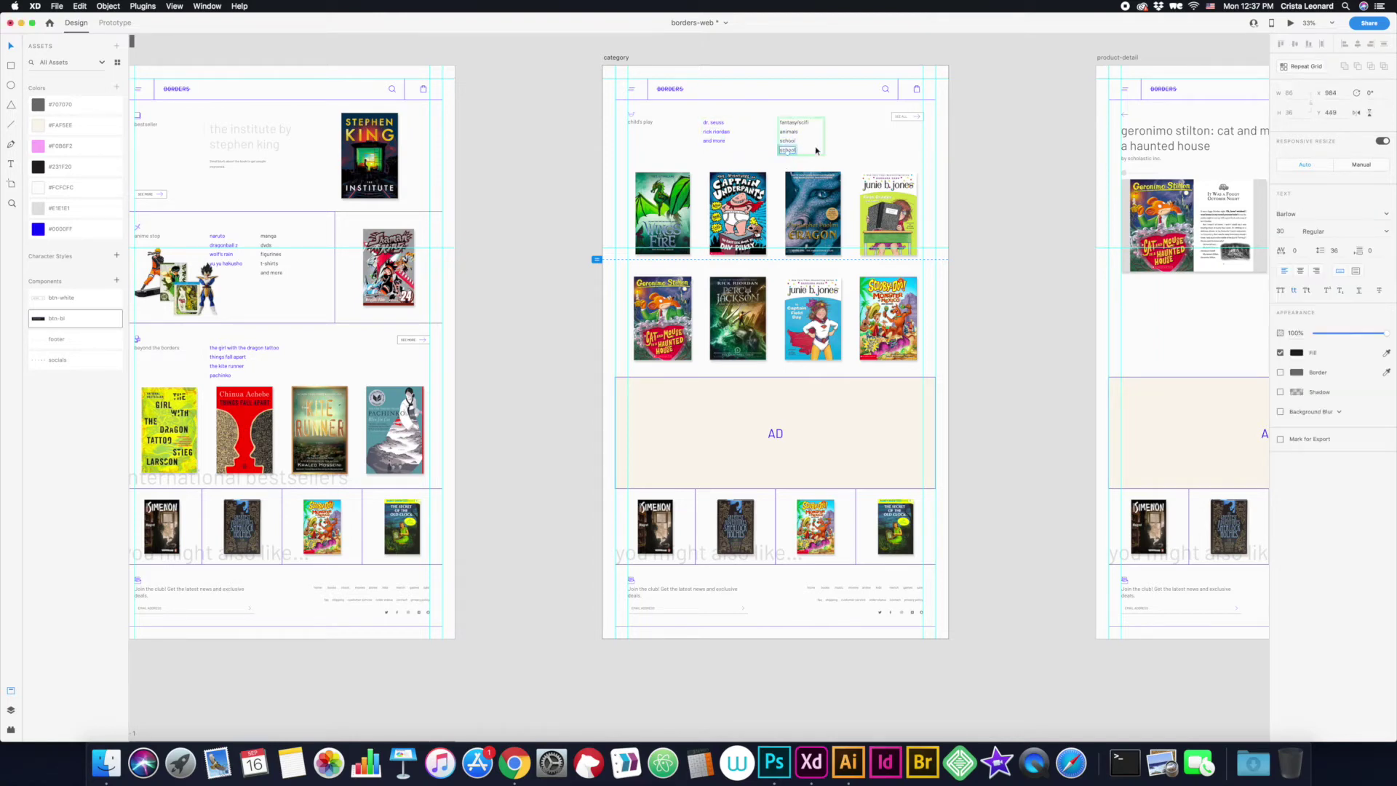
key("super+equal")
left_click(262, 250)
- Place the btn-white SEE MORE button by the category links and move a chevron beside PRODUCT DETAILS
left_click_drag(84, 298, 918, 154)
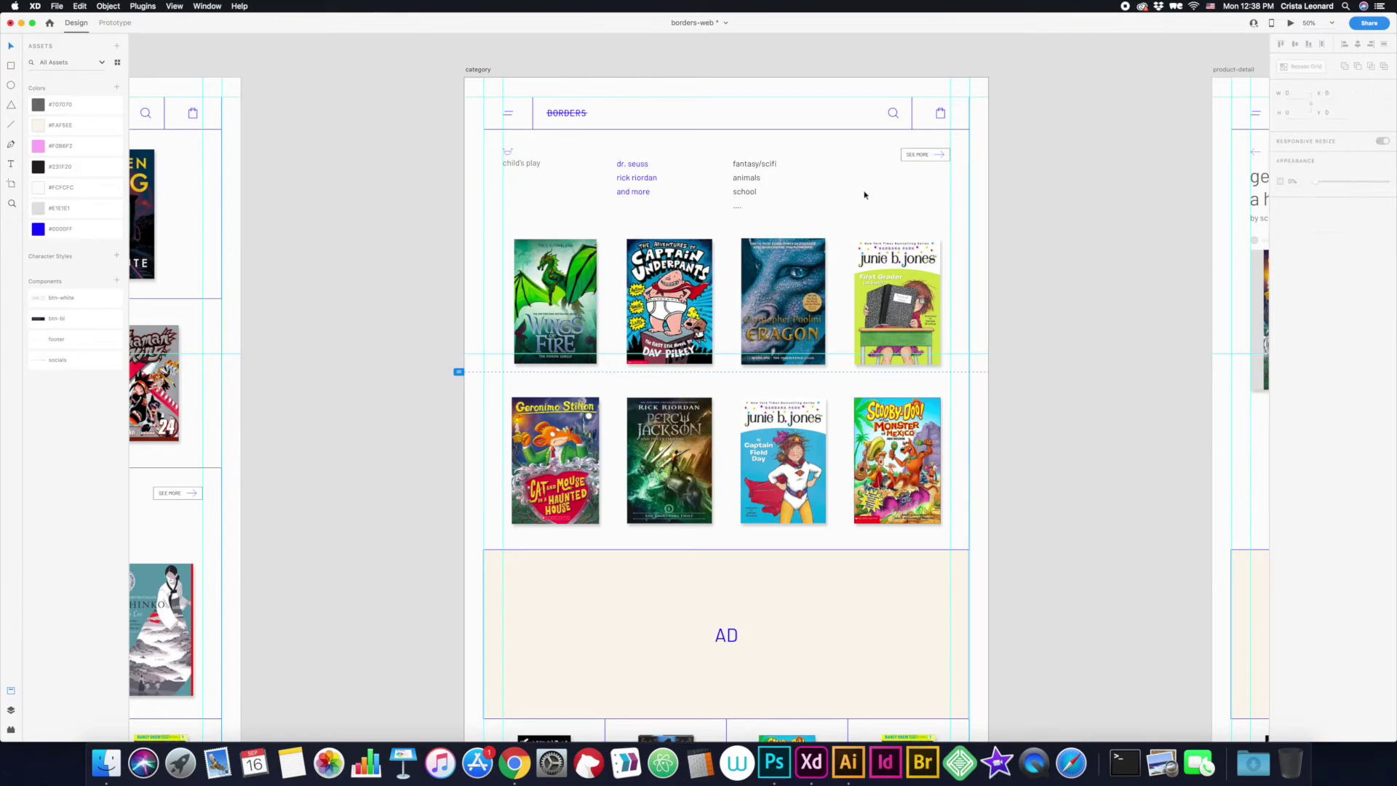
right_click(930, 157)
key("Escape")
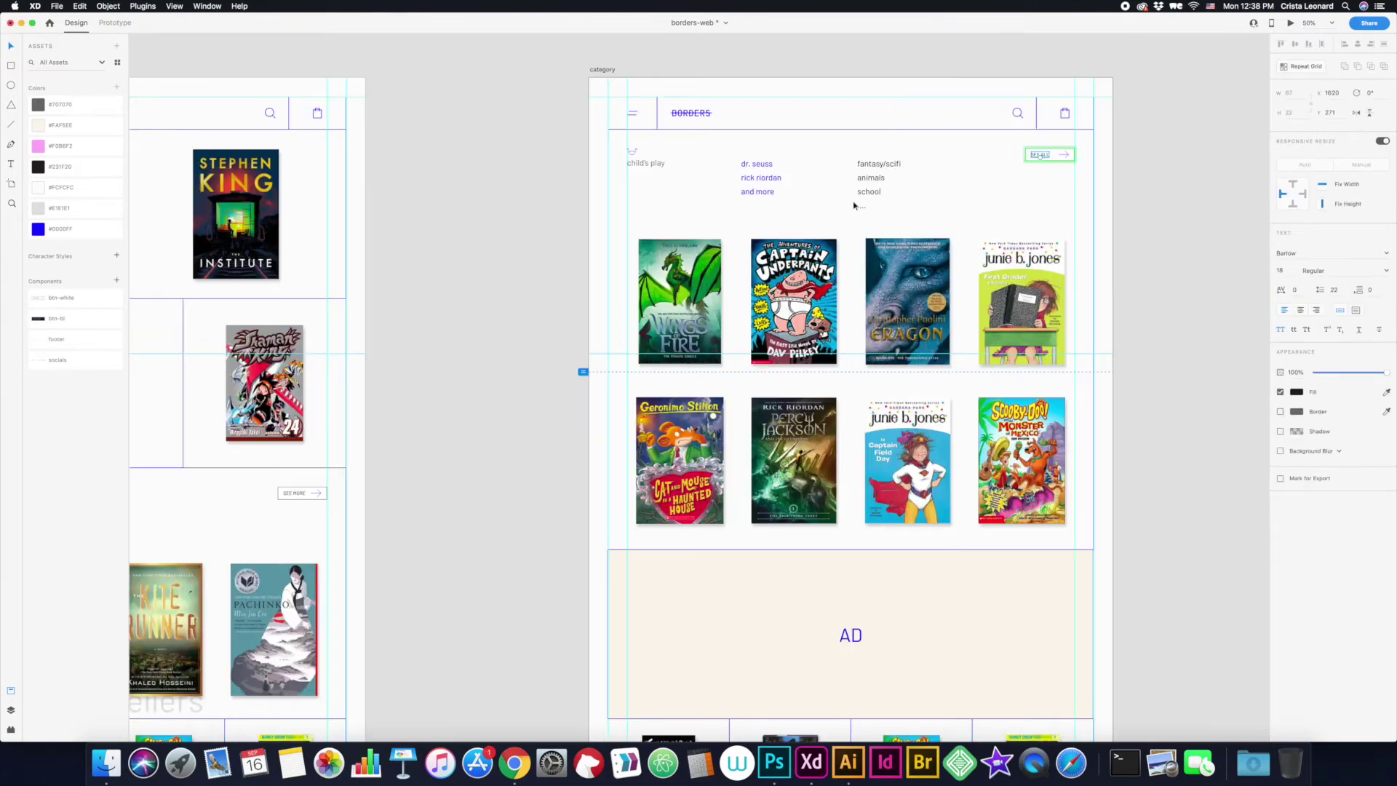
scroll(836, 205, "down", 5)
scroll(836, 204, "right", 10)
scroll(989, 396, "up", 10)
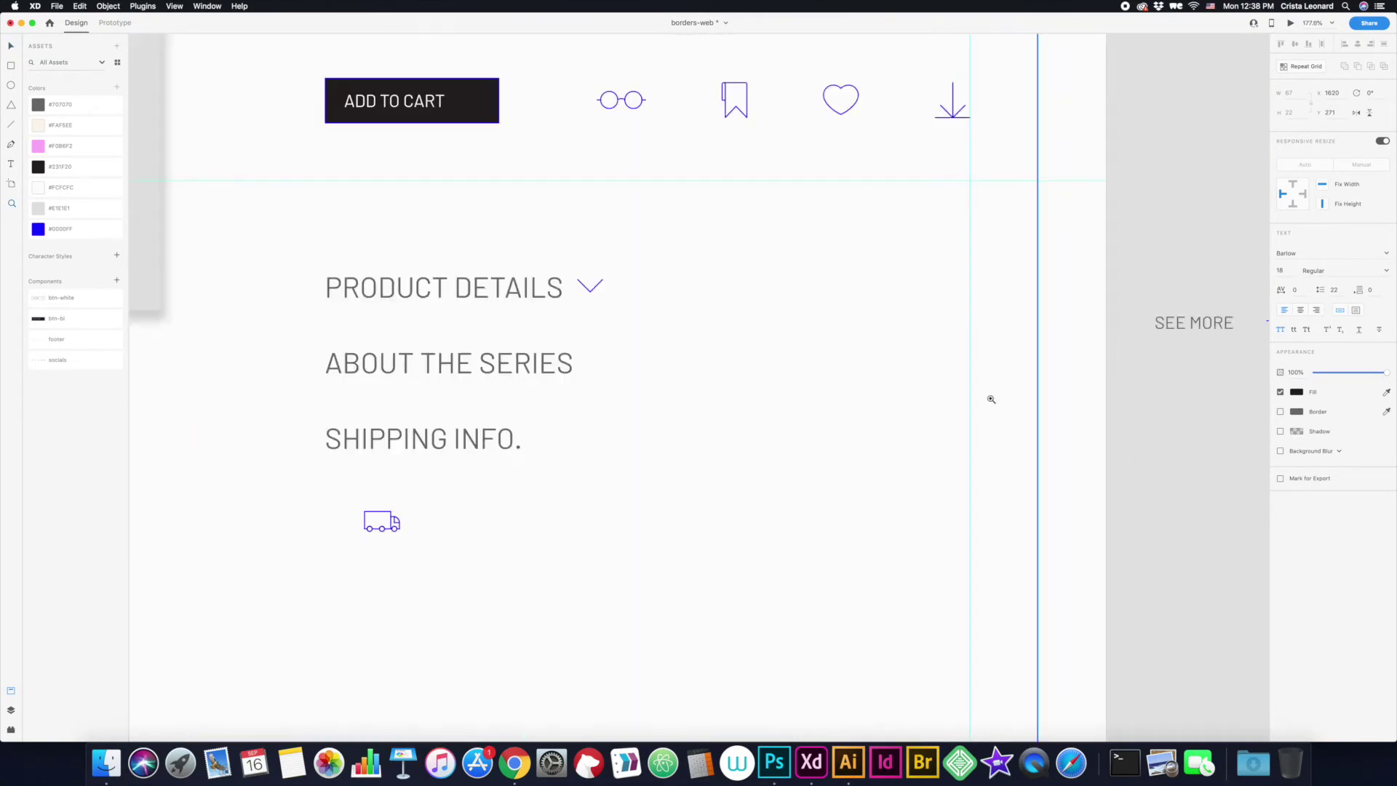
left_click_drag(588, 284, 568, 291)
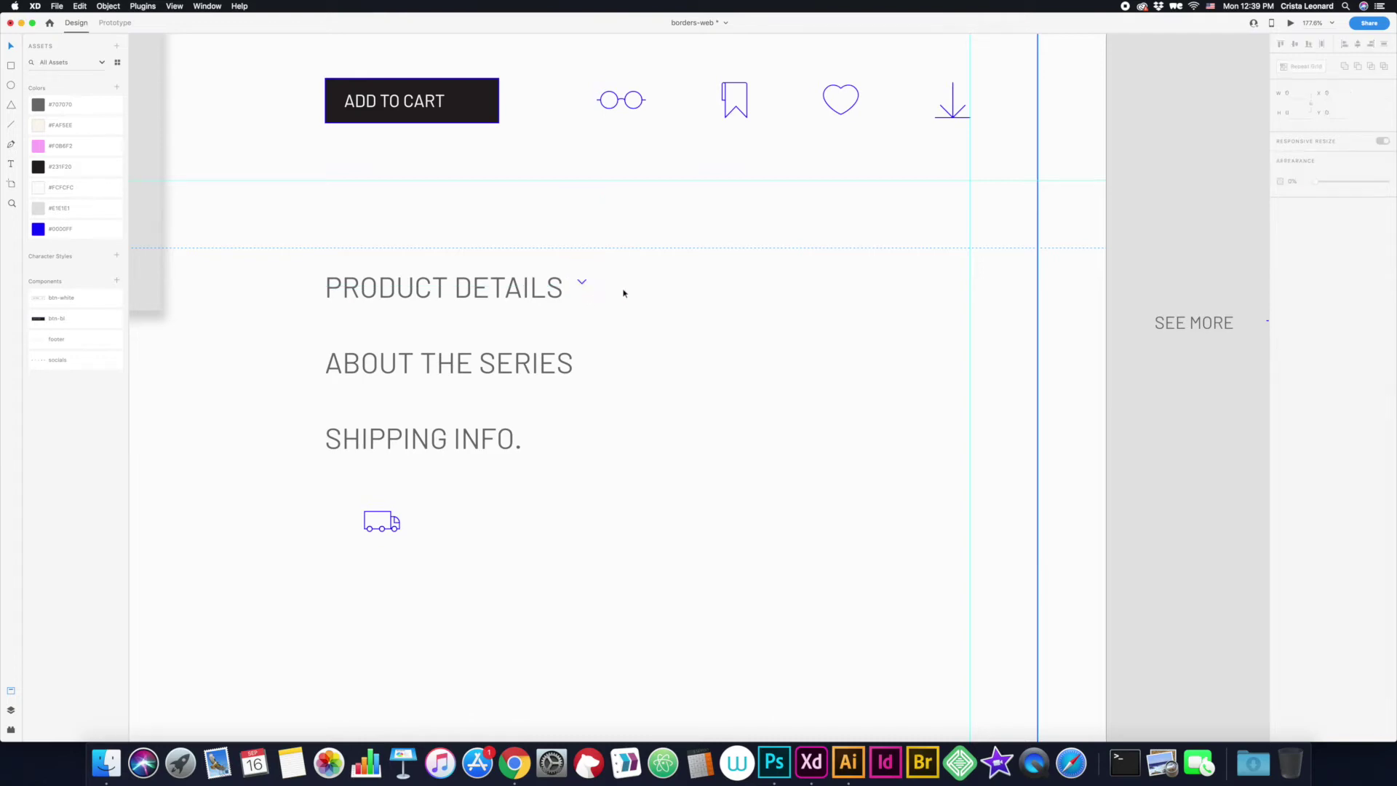
- Place and align chevrons beside PRODUCT DETAILS, ABOUT THE SERIES and SHIPPING INFO
left_click_drag(598, 363, 530, 442)
key("super+1")
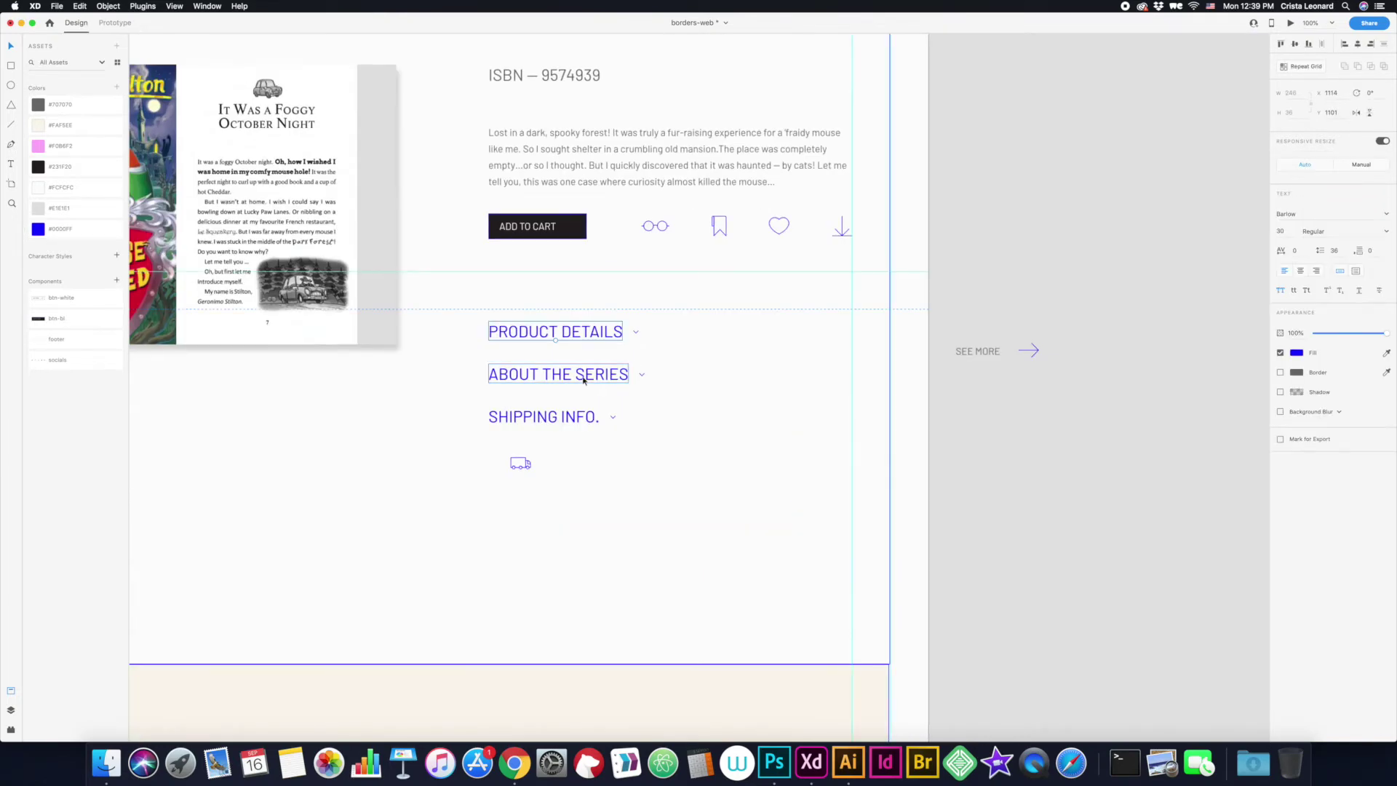
left_click_drag(620, 334, 572, 336)
mouse_move(643, 377)
left_mouse_down()
mouse_move(578, 378)
mouse_move(556, 419)
left_mouse_up()
key("super+2")
- Draw divider lines under each of the three accordion headings
key("l")
left_click_drag(278, 312, 1005, 312)
mouse_move(465, 312)
left_mouse_down()
mouse_move(490, 265)
mouse_move(470, 284)
left_mouse_up()
left_click_drag(470, 376, 463, 366)
left_click_drag(484, 387, 400, 473)
- Select the grouped accordion rows and move them up on the product page
left_click(555, 482)
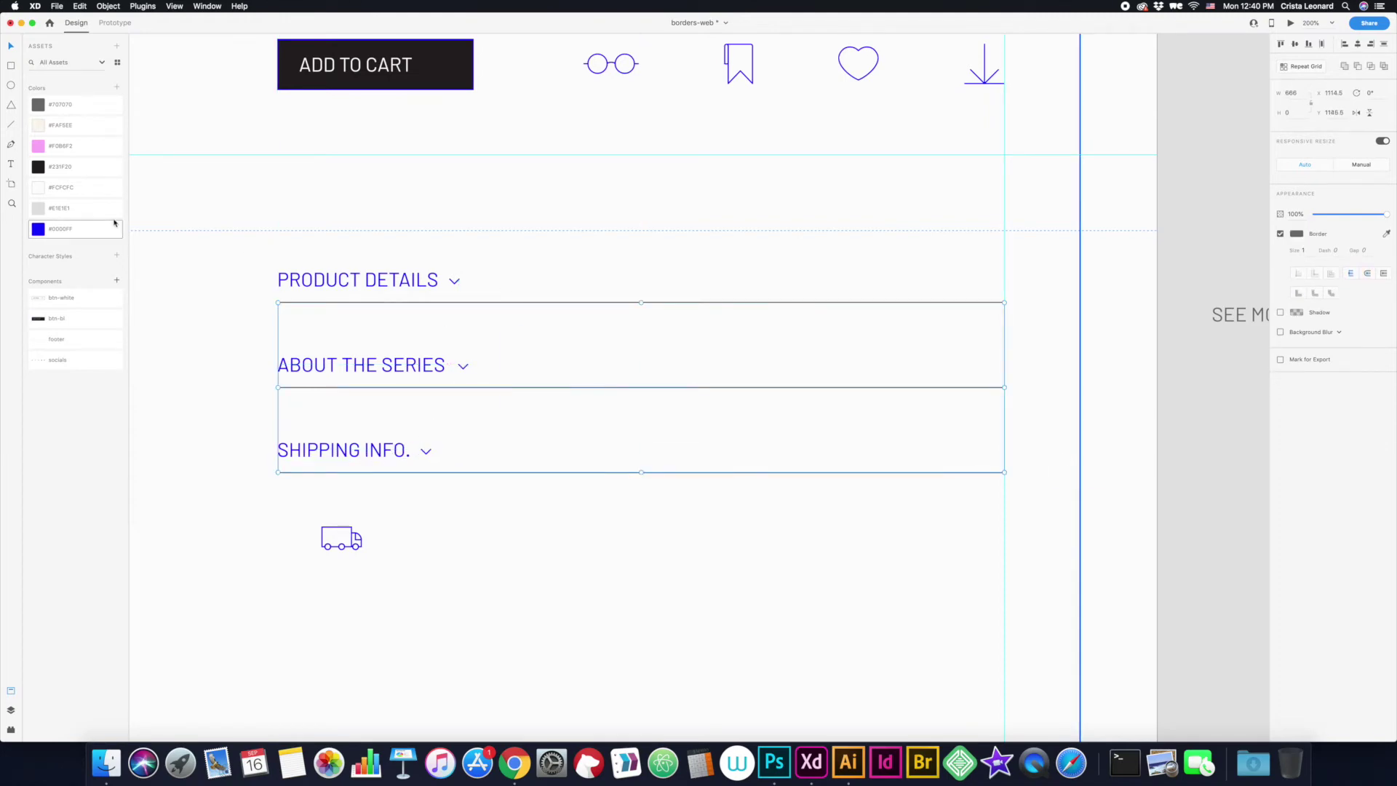
key("super+0")
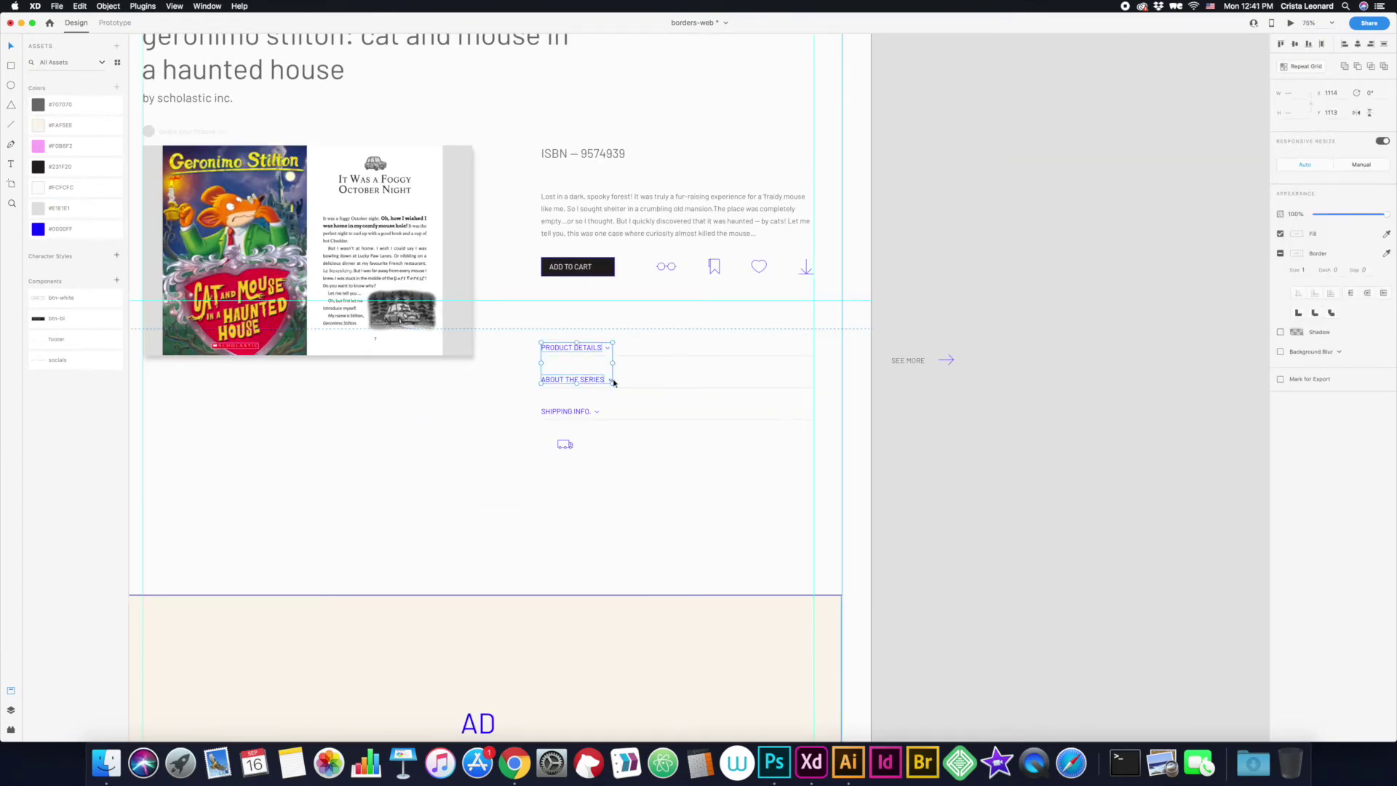
left_click(608, 349)
scroll(617, 358, "up", 5)
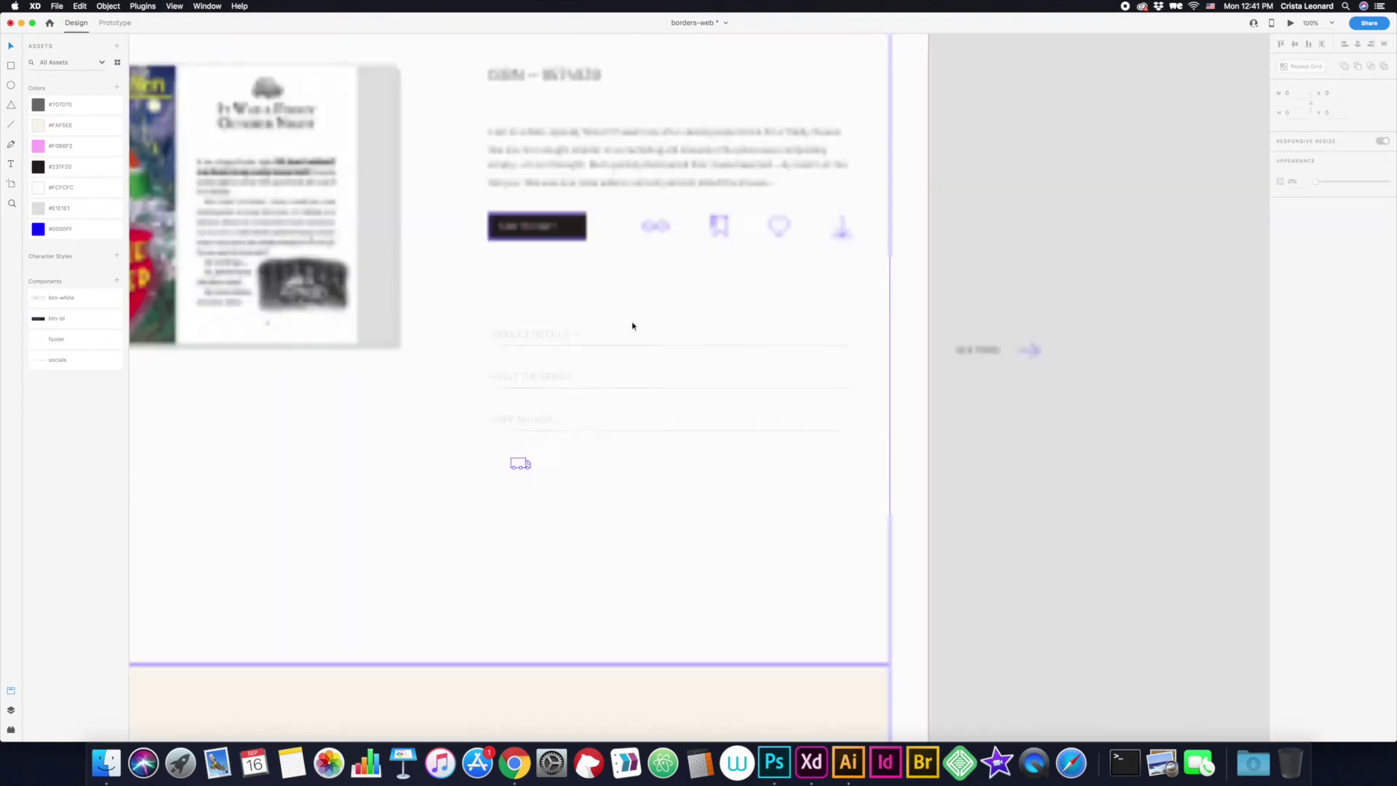
key("super+0")
left_click(688, 369)
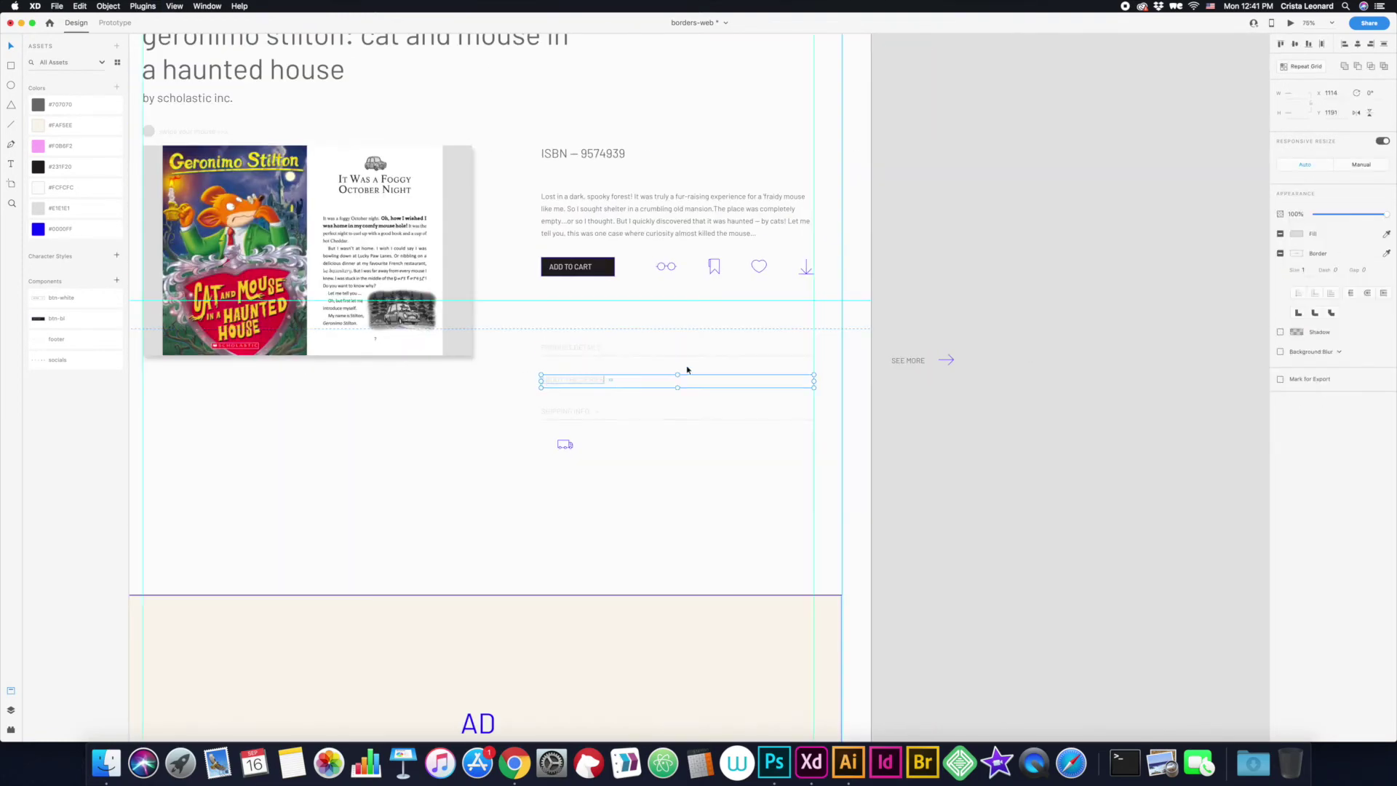
mouse_move(604, 422)
left_mouse_down()
mouse_move(521, 358)
mouse_move(582, 398)
left_mouse_up()
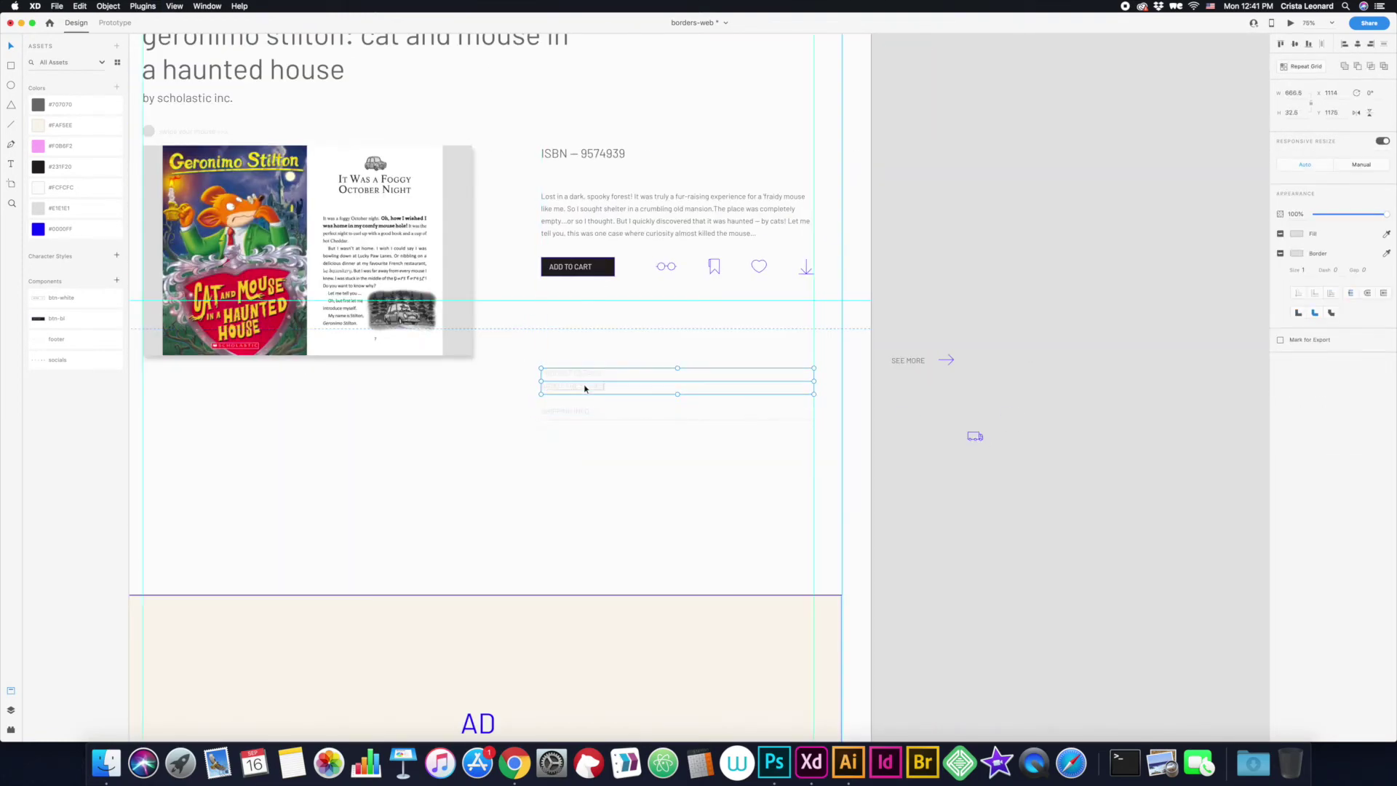
key("super+minus")
key("super+minus")
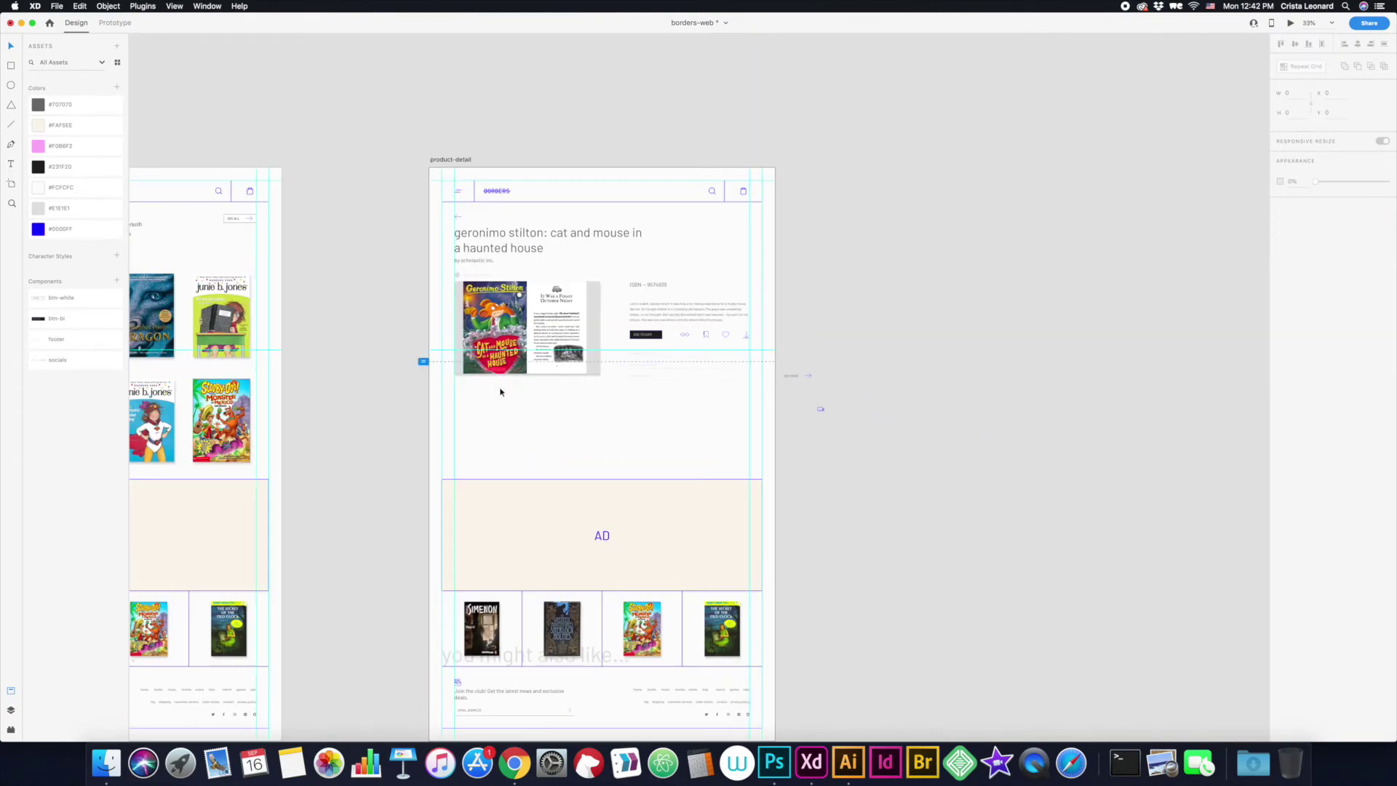
- Alt-drag a copy of the four-cover book repeat grid above the AD block
scroll(490, 368, "left", 10)
scroll(490, 368, "up", 3)
scroll(489, 368, "right", 7)
scroll(490, 368, "down", 3)
scroll(492, 373, "right", 2)
scroll(493, 374, "down", 2)
key("super+plus")
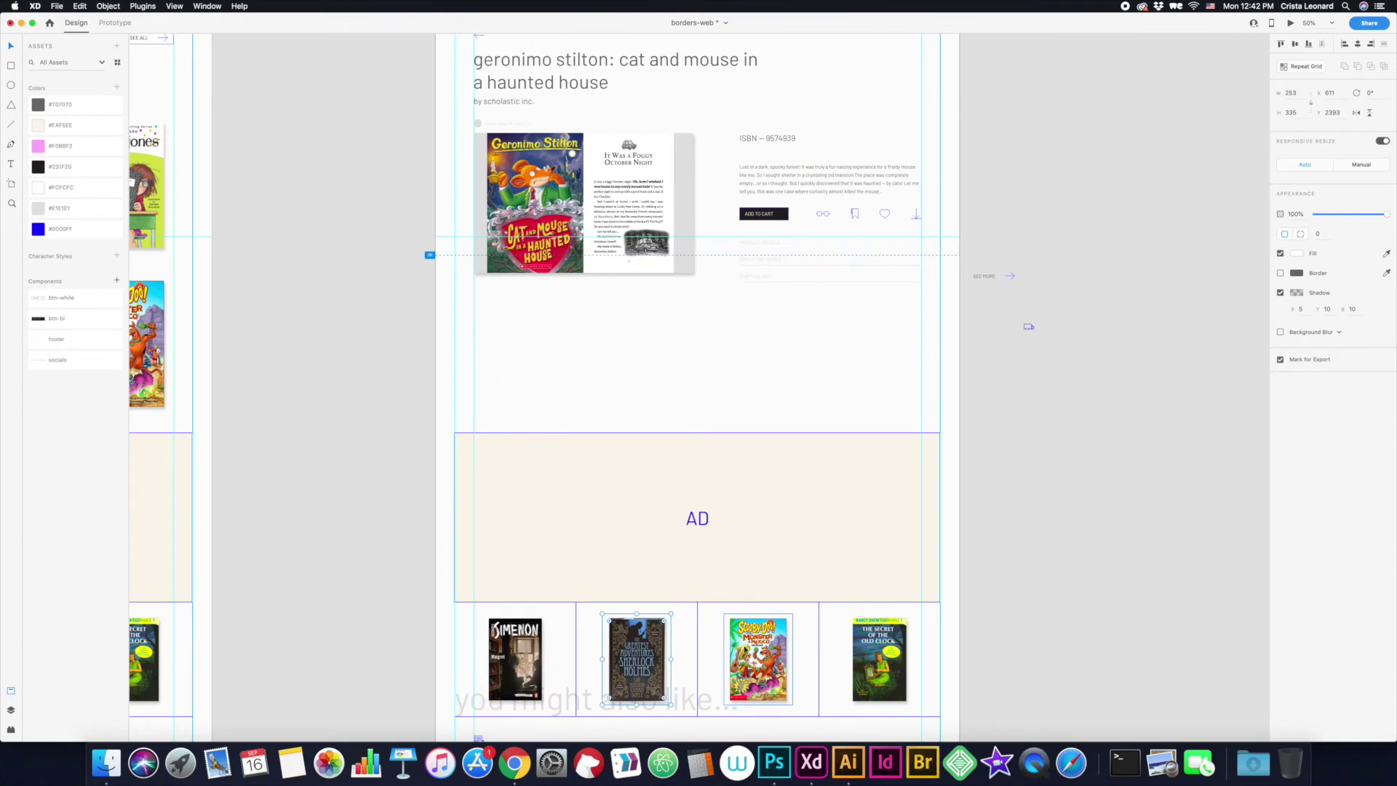
left_click_drag(683, 647, 599, 353)
scroll(599, 353, "up", 2)
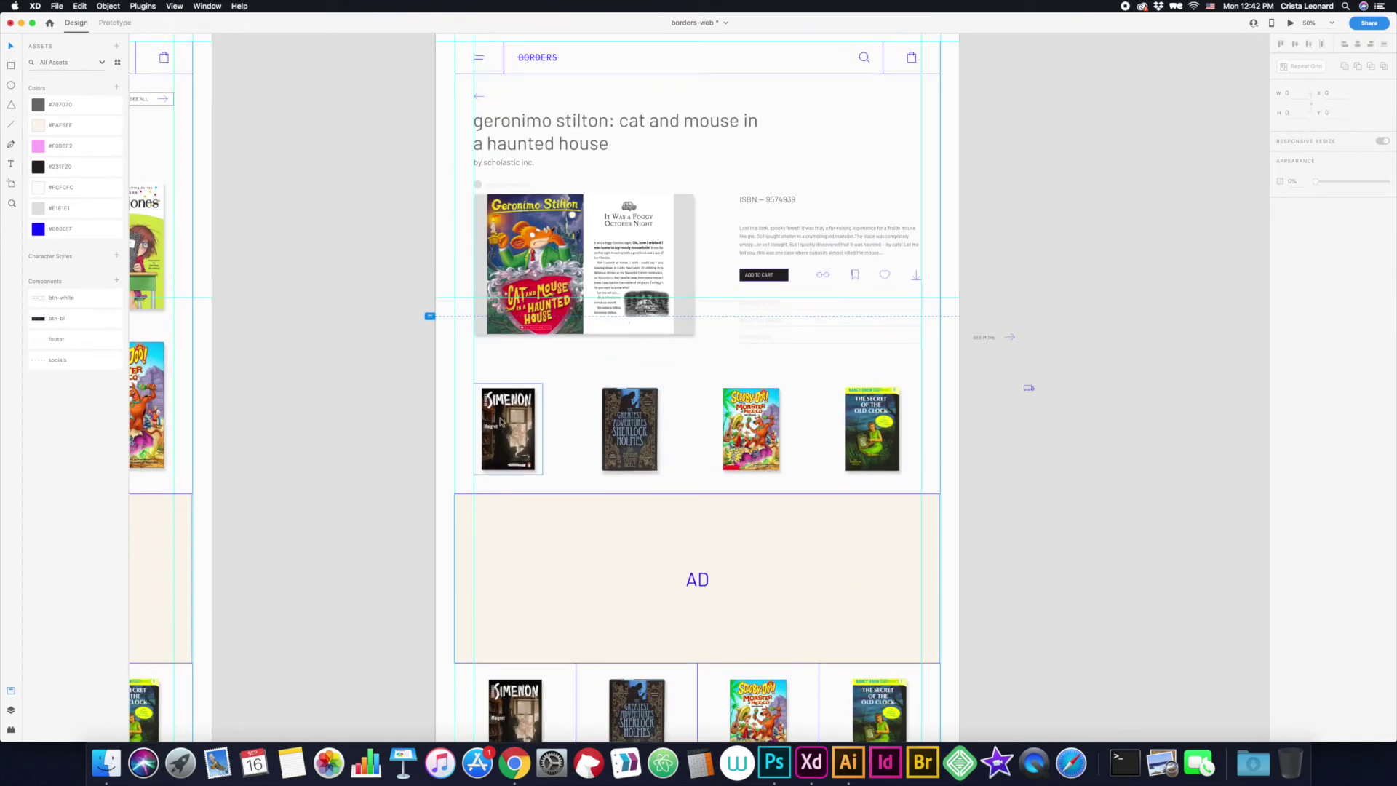
key("super+Tab")
key("super+t")
- Search Google Images for 'geronimo stilton' and preview the Island of Dragons cover
type("geronimo stilton")
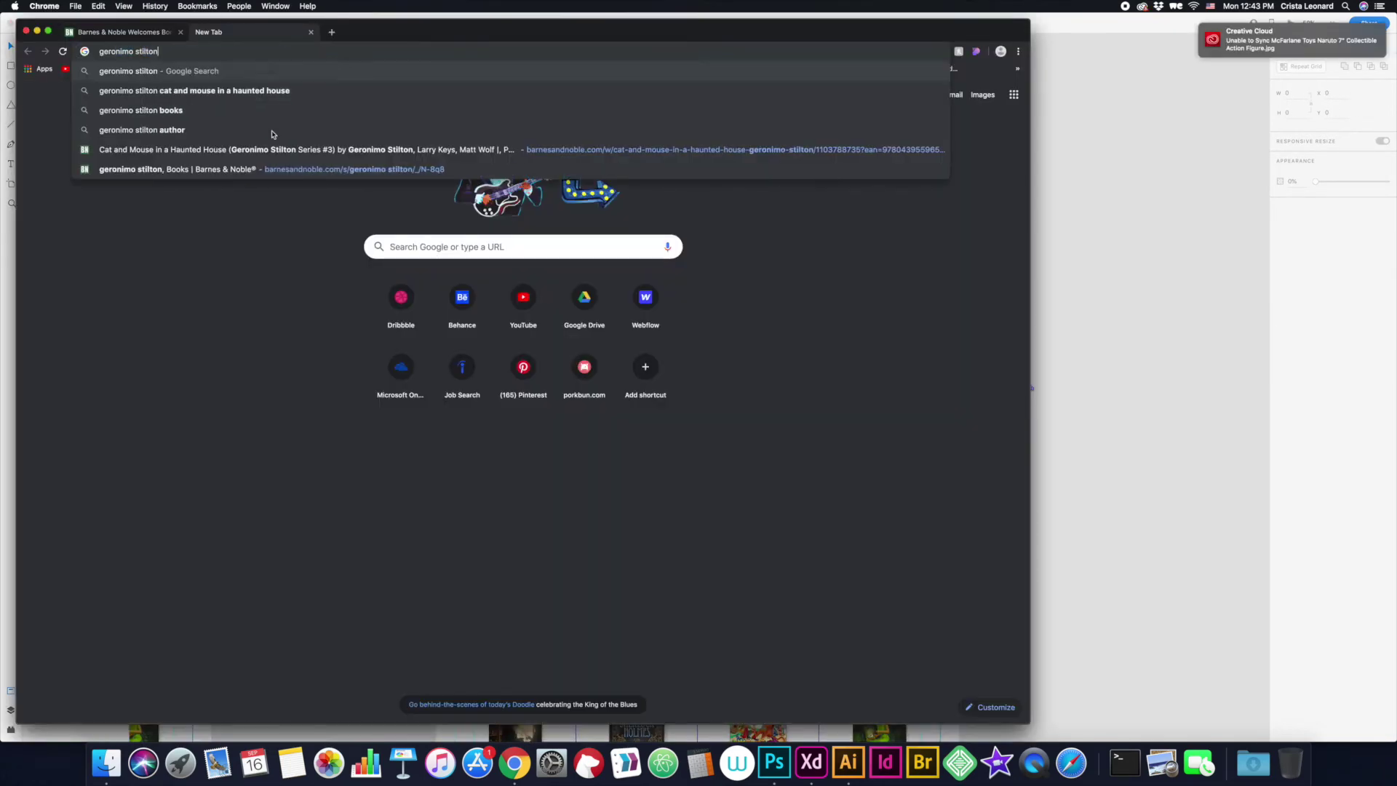
key("Return")
scroll(895, 259, "down", 5)
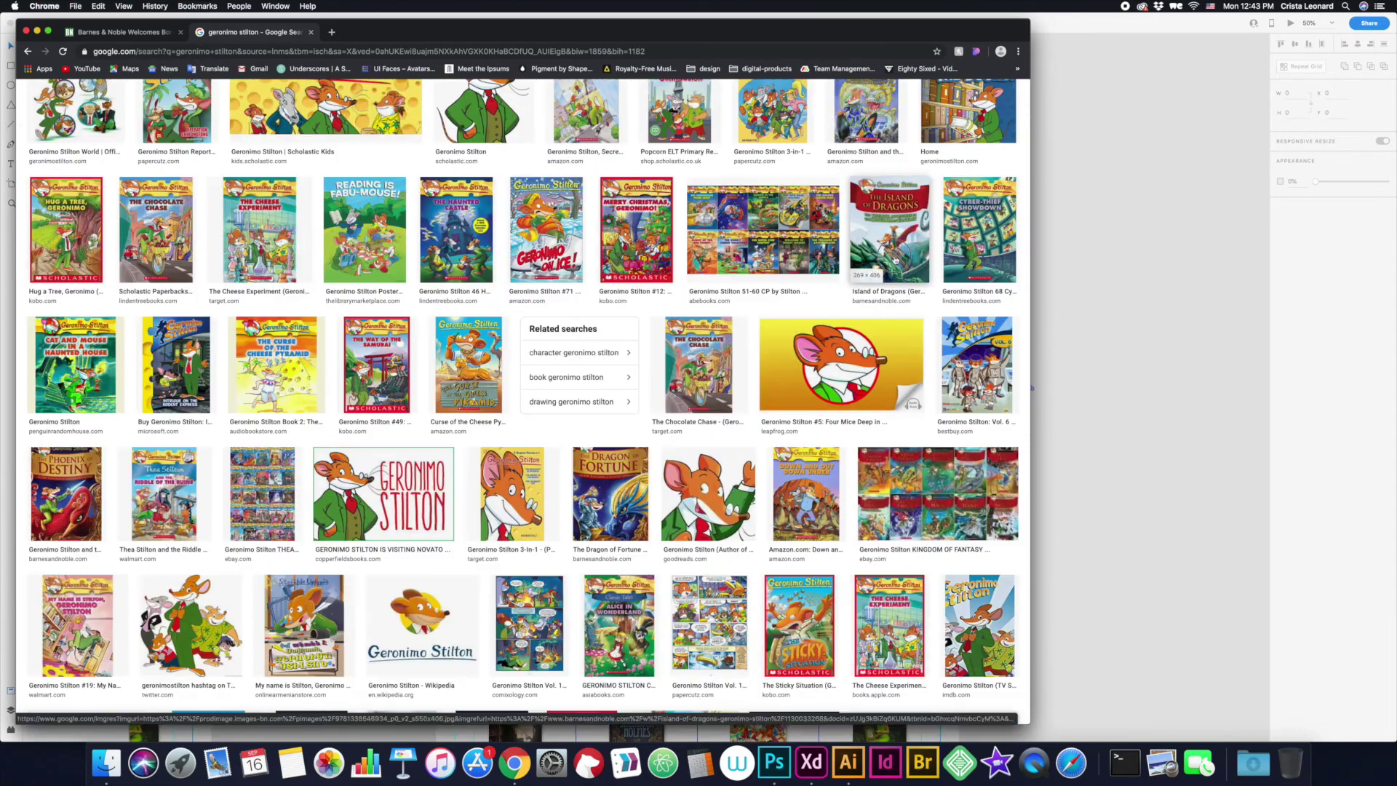
left_click(895, 259)
- Save the Island of Dragons and Geronimo On Ice cover images
right_click(886, 206)
left_click(917, 316)
key("Return")
right_click(892, 283)
left_click(918, 392)
key("Return")
- Save the Guardian of the Realm cover and preview the Haunted Castle cover
scroll(670, 294, "down", 5)
scroll(509, 294, "down", 5)
scroll(364, 294, "down", 5)
scroll(262, 294, "down", 5)
scroll(262, 294, "down", 2)
scroll(262, 294, "down", 5)
scroll(262, 294, "up", 15)
left_click(155, 367)
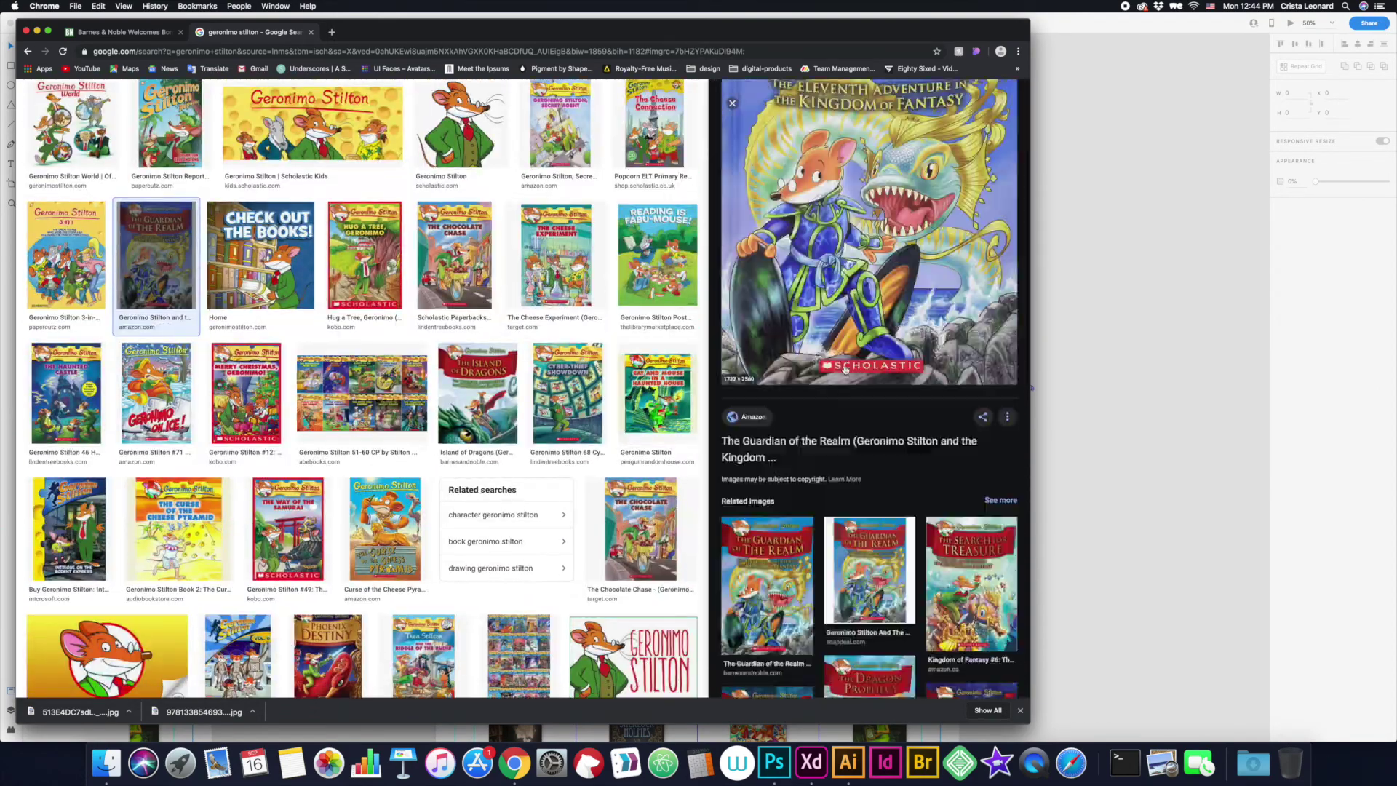
right_click(873, 306)
left_click(903, 416)
key("Return")
left_click(66, 393)
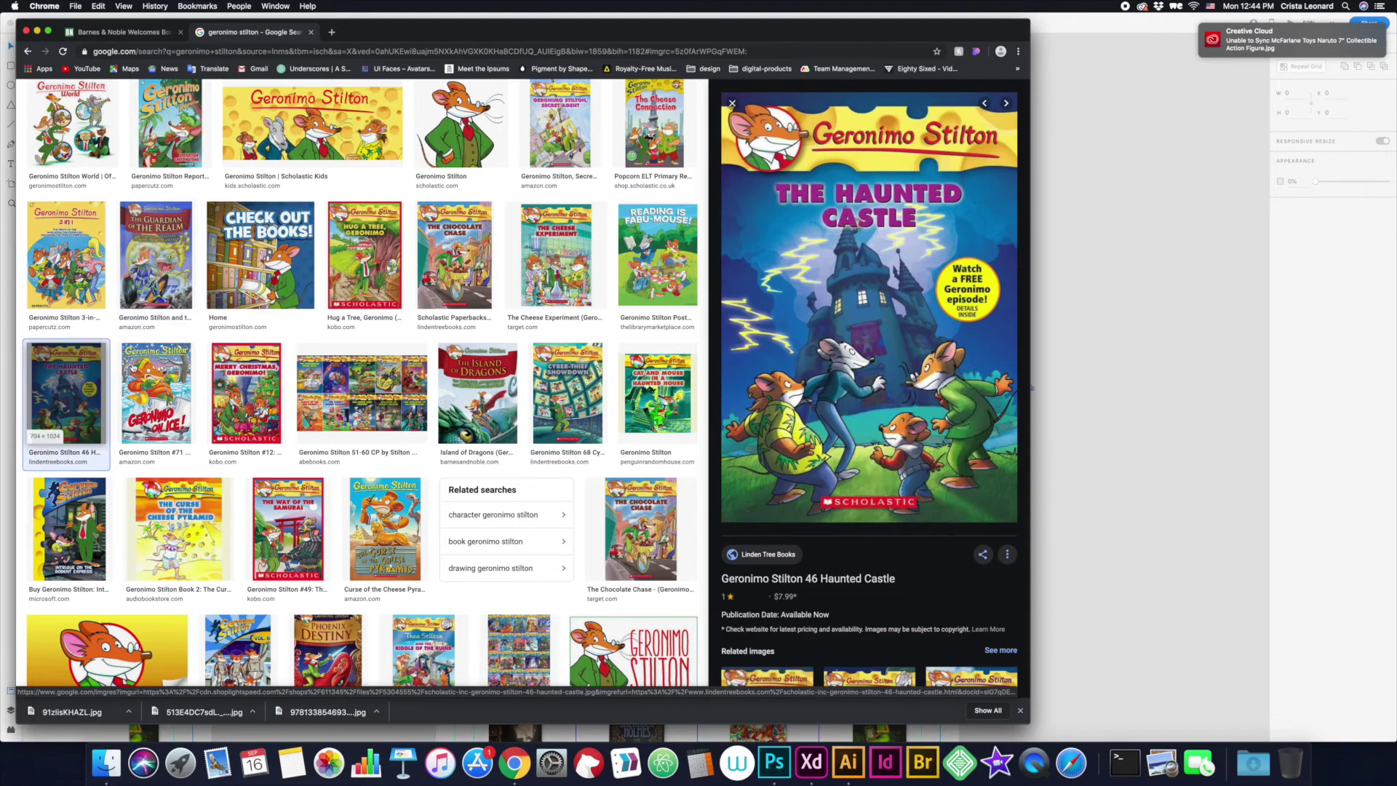
key("super+Tab")
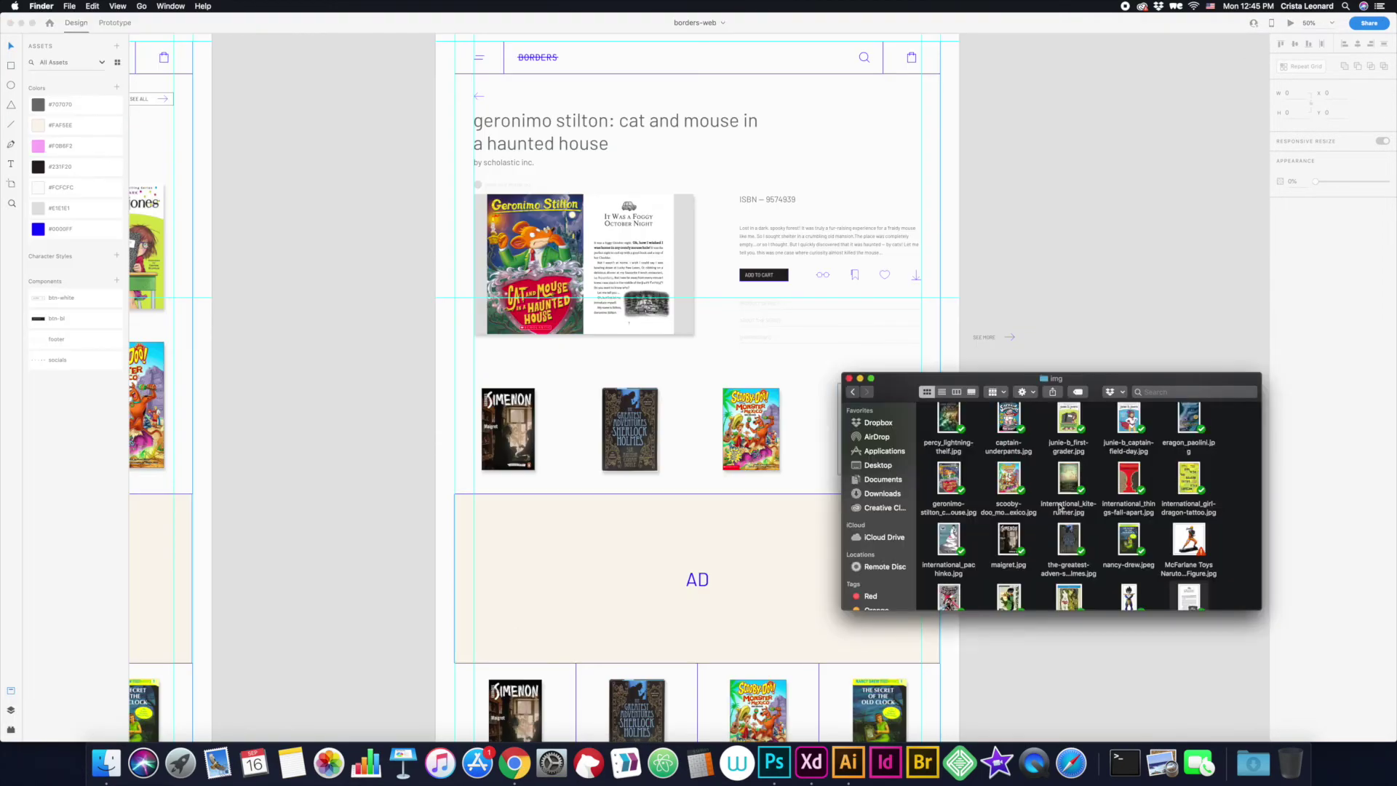
- Copy the ISBN label above the related books as a faded size-120 'wait…there's more!' heading
left_click(863, 410)
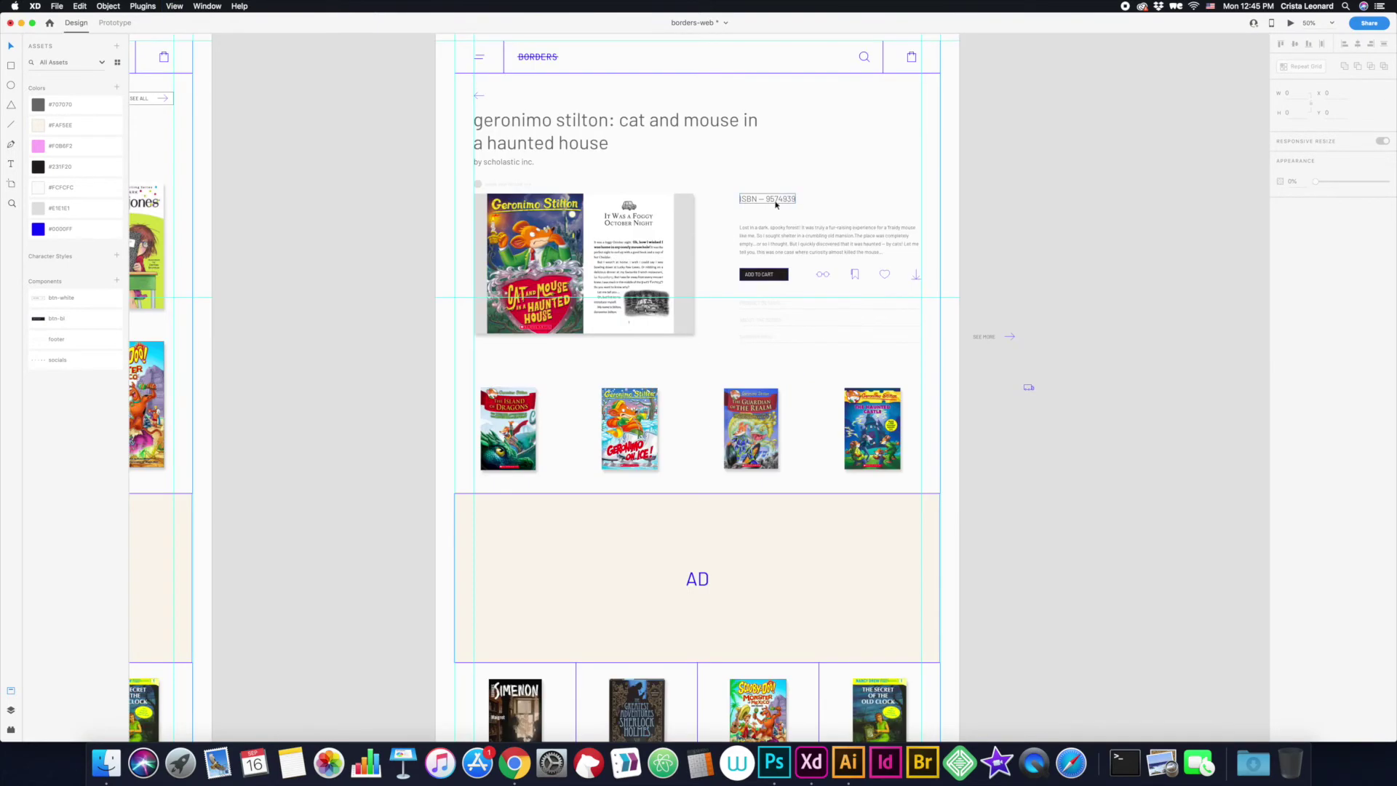
left_click_drag(766, 199, 501, 375)
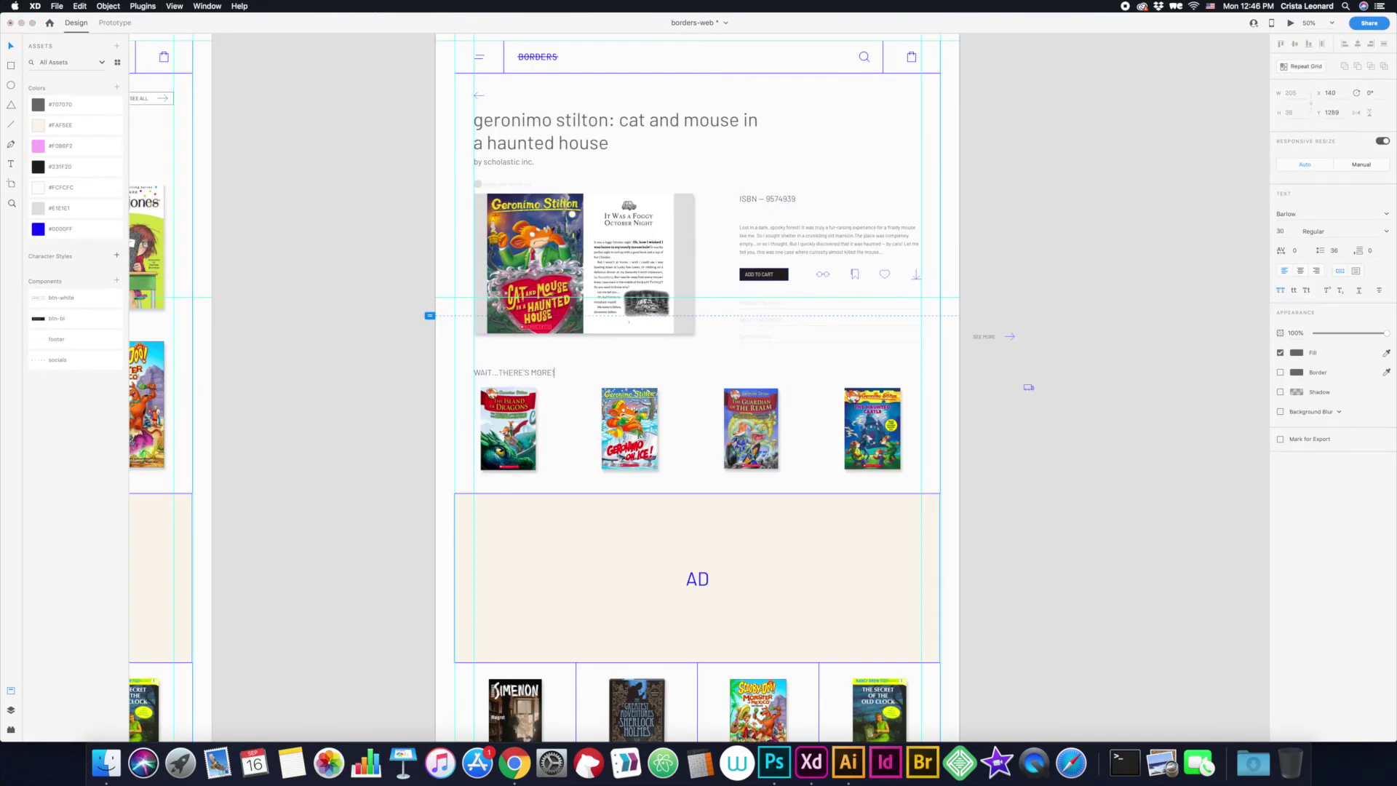
key("super+minus")
key("super+z")
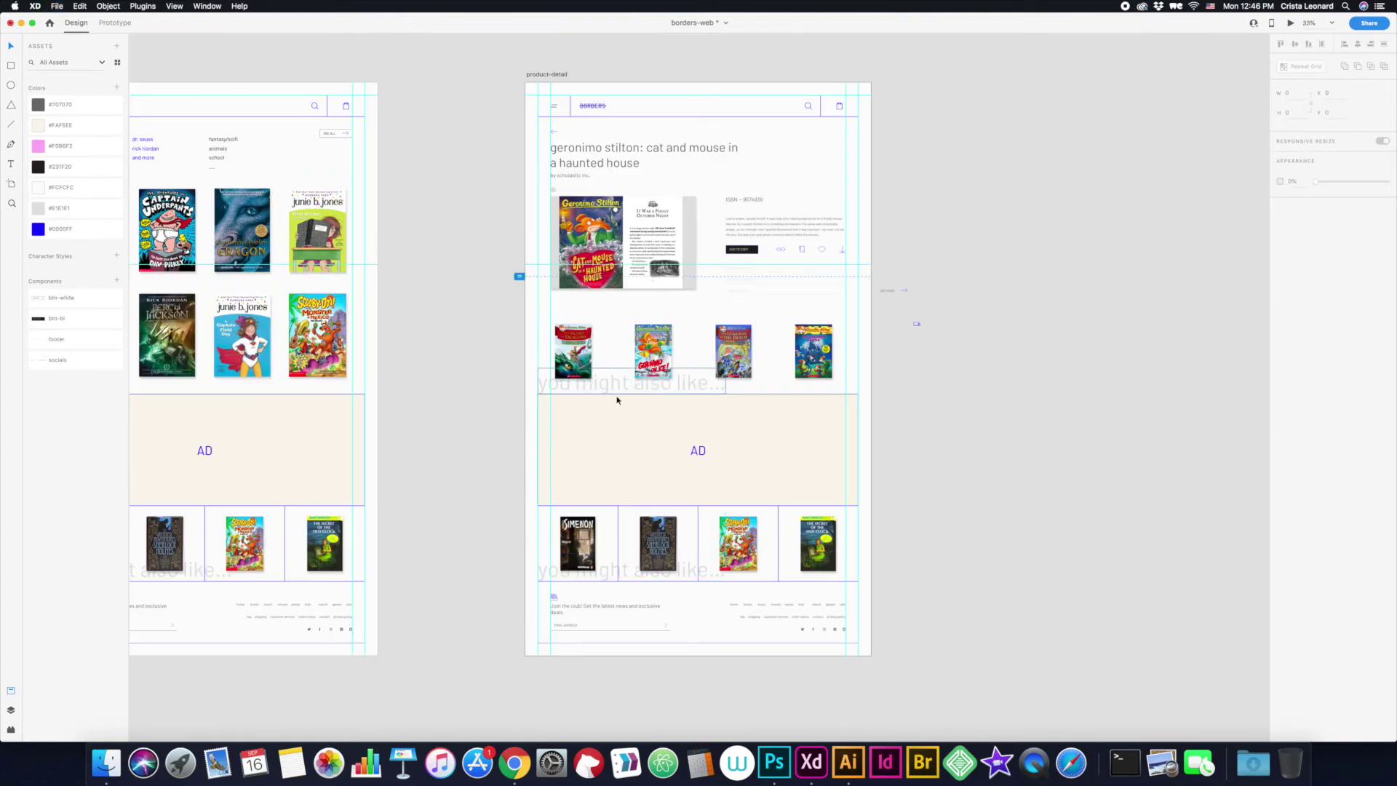
scroll(509, 378, "left", 5)
scroll(480, 378, "left", 5)
scroll(481, 349, "left", 5)
scroll(481, 291, "left", 5)
scroll(481, 279, "up", 5)
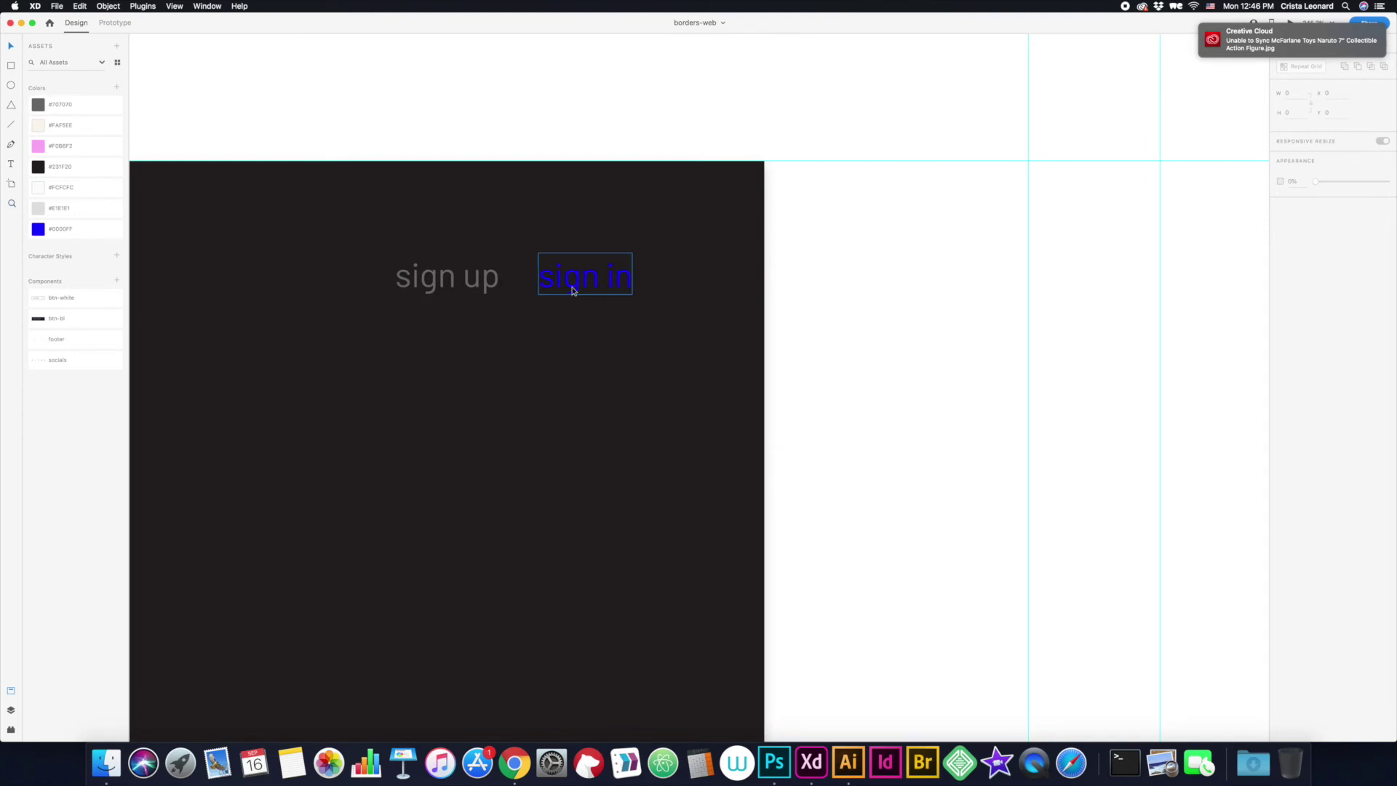
- Set the sign in link's fill to near-white #FCFCFC
left_click(1296, 353)
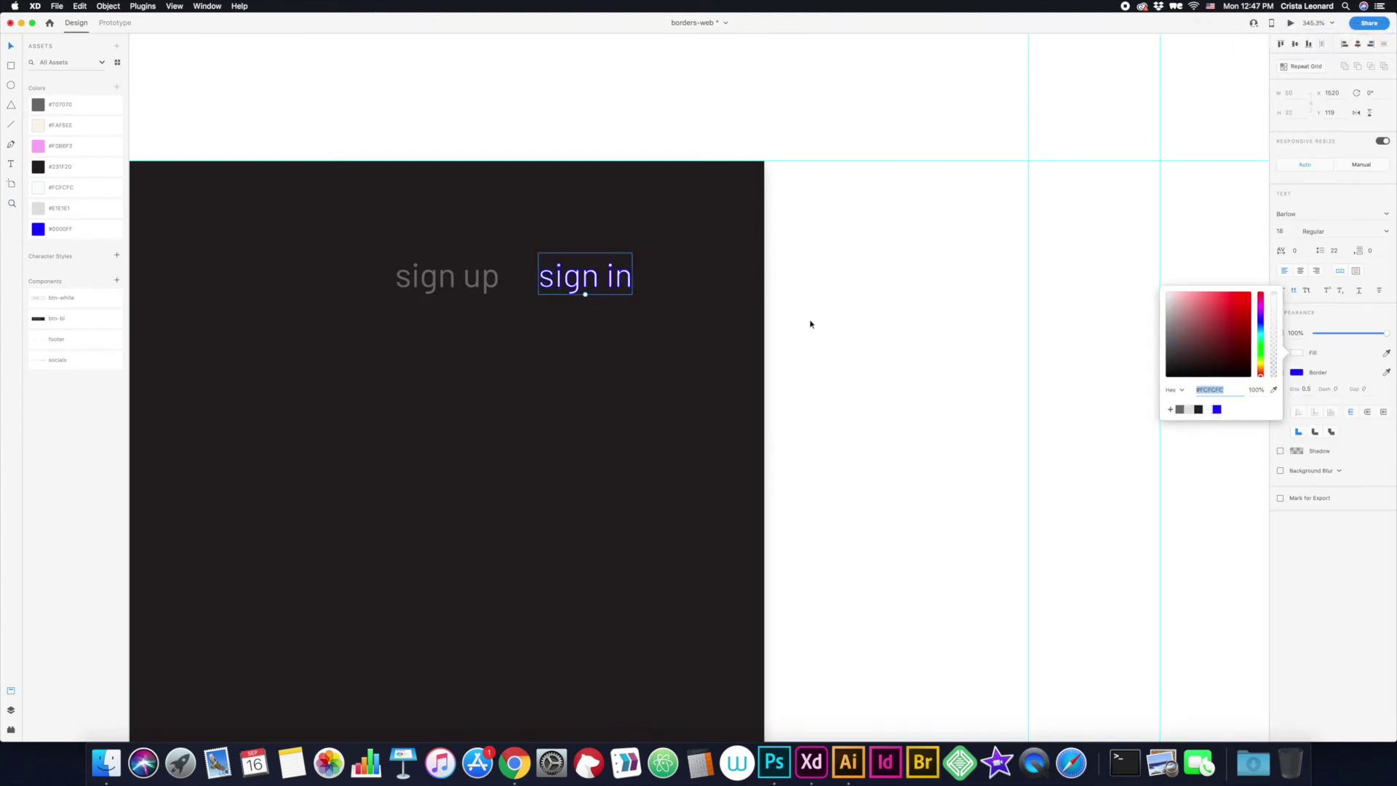
left_click(1180, 410)
scroll(683, 265, "down", 10)
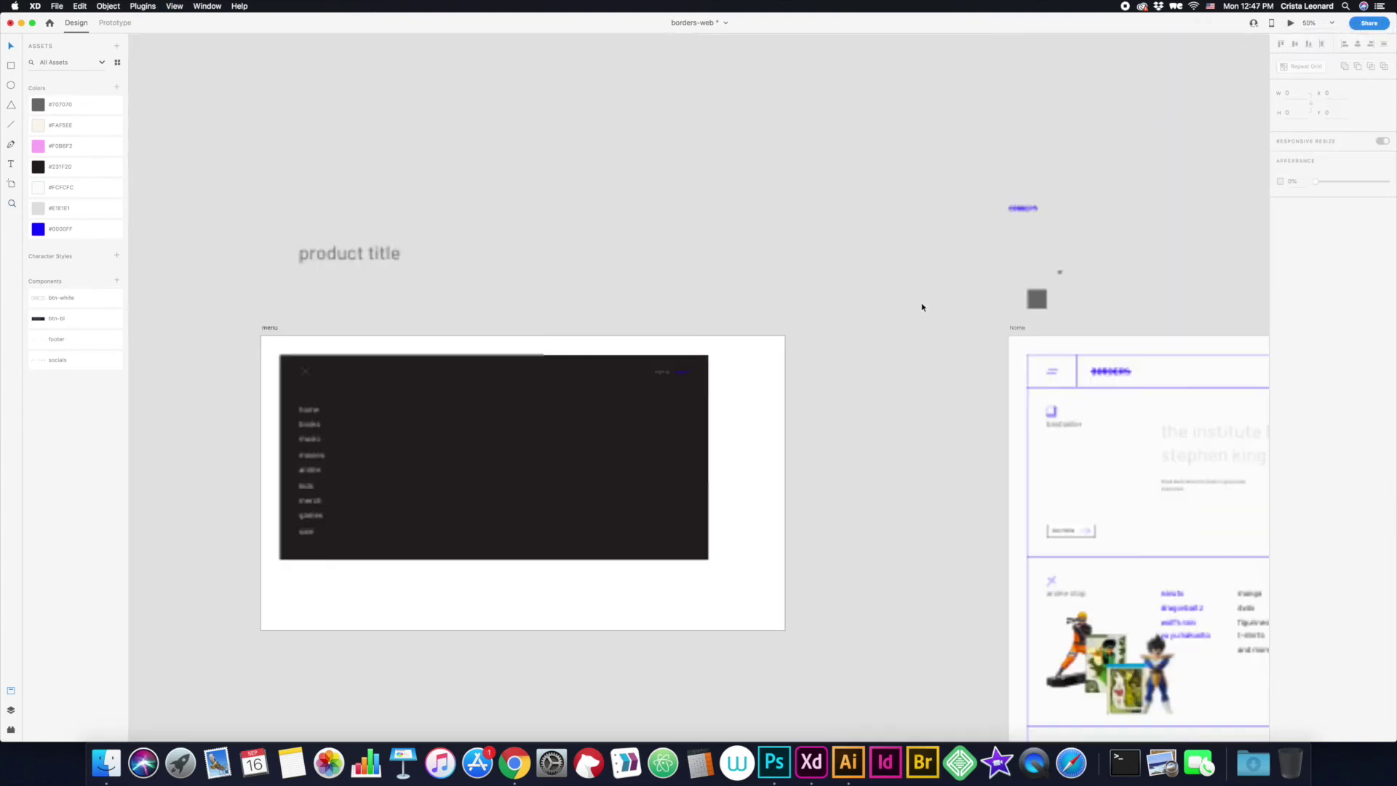
- Wire the menu's close X to home and the Geronimo cover to product-detail
key("ctrl+Tab")
left_click_drag(445, 373, 911, 463)
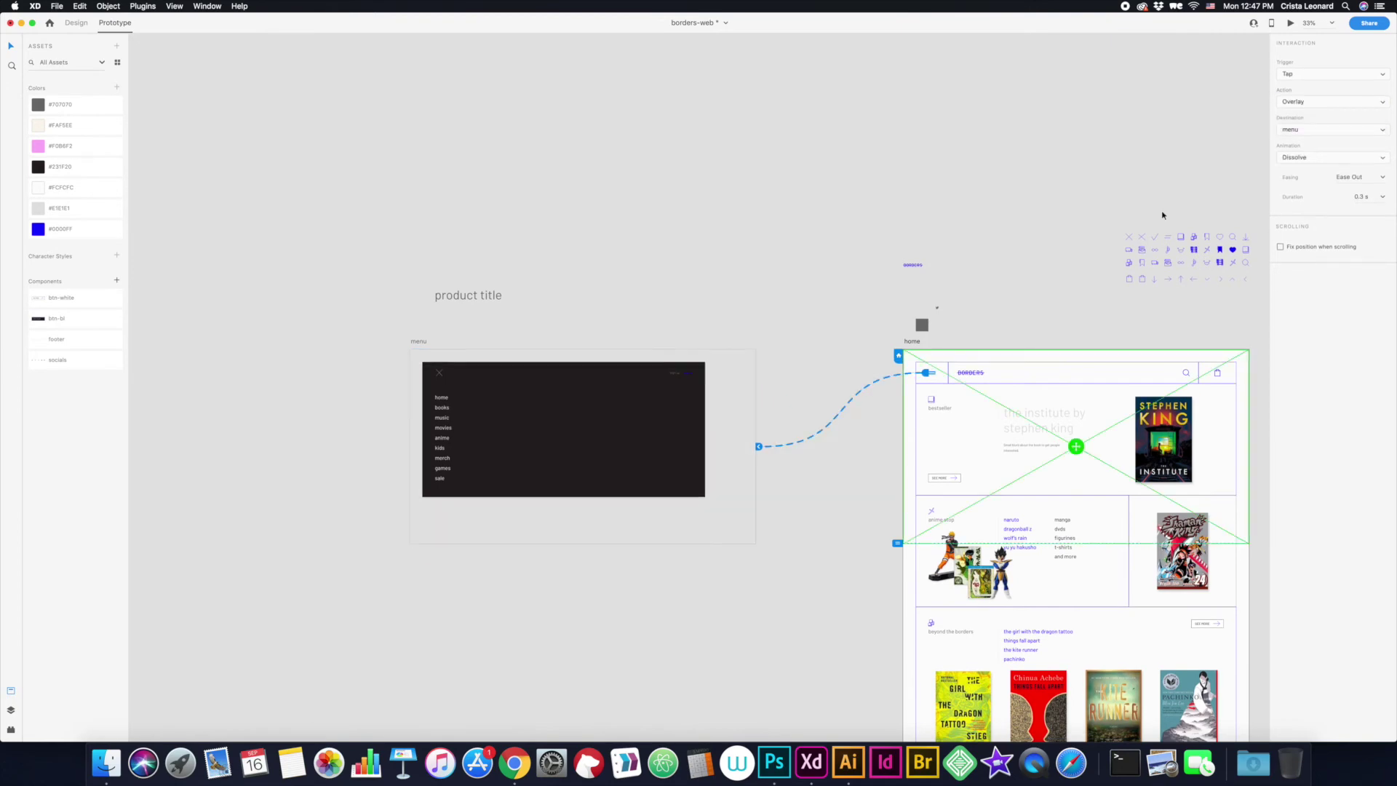
left_click(827, 494)
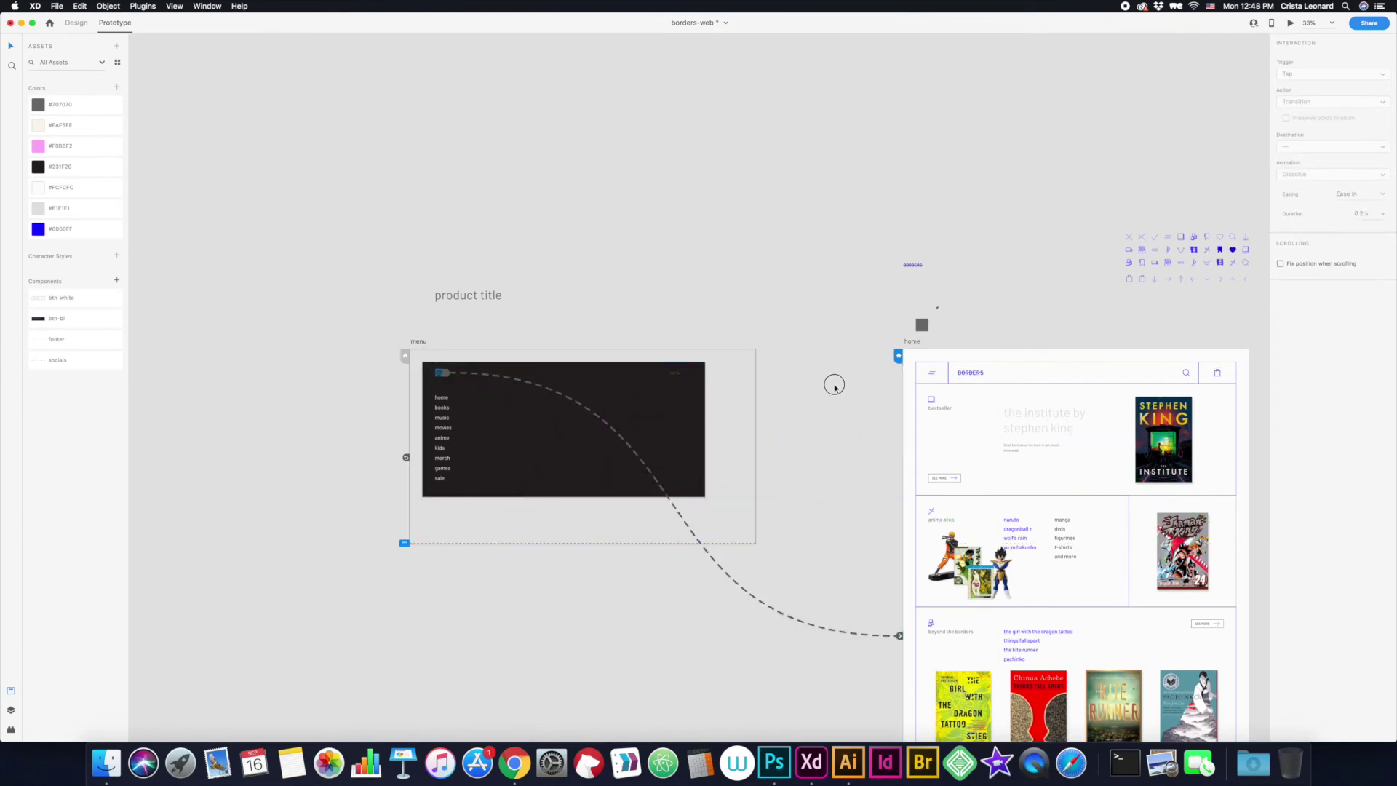
scroll(835, 385, "right", 10)
left_click_drag(640, 443, 1132, 537)
scroll(873, 437, "right", 10)
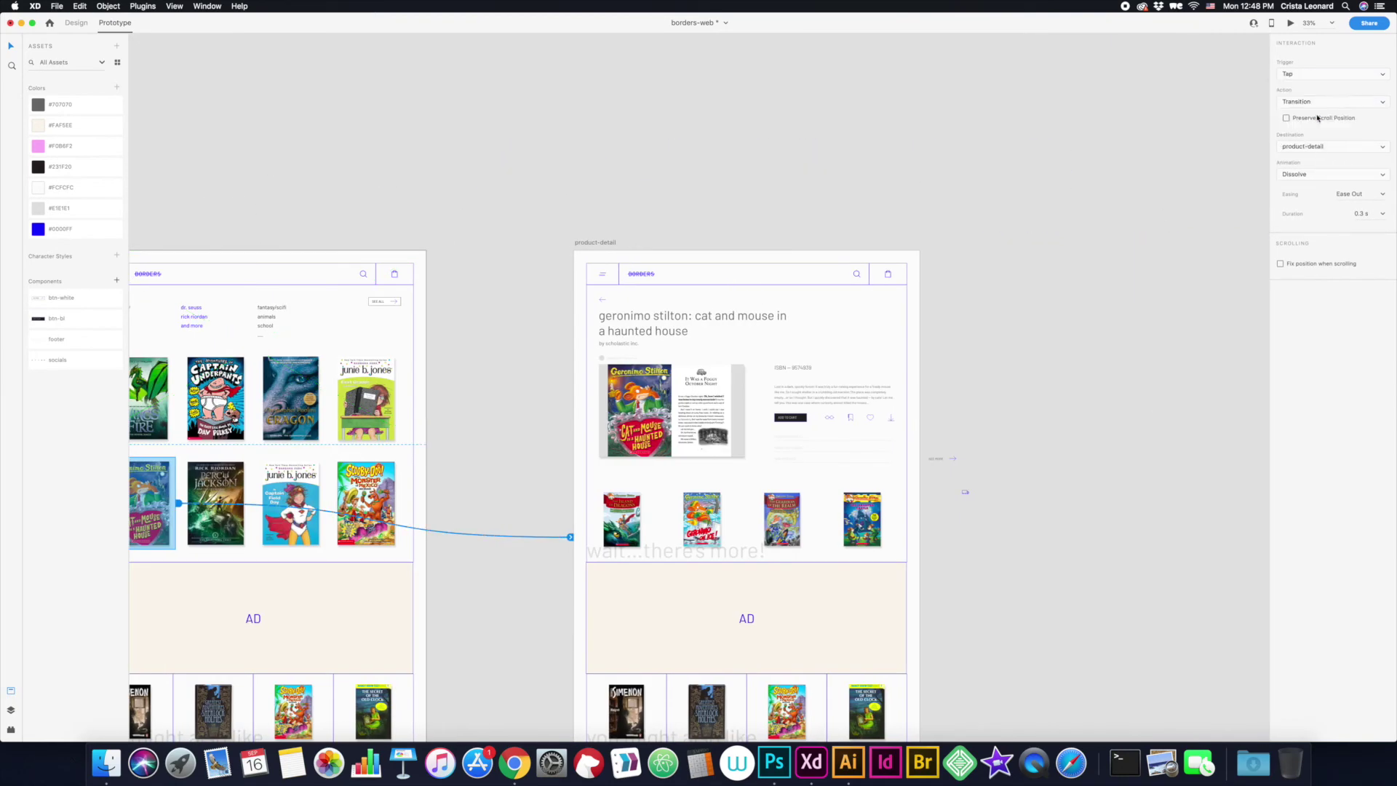
scroll(988, 303, "down", 2)
scroll(648, 240, "left", 10)
left_click(648, 240)
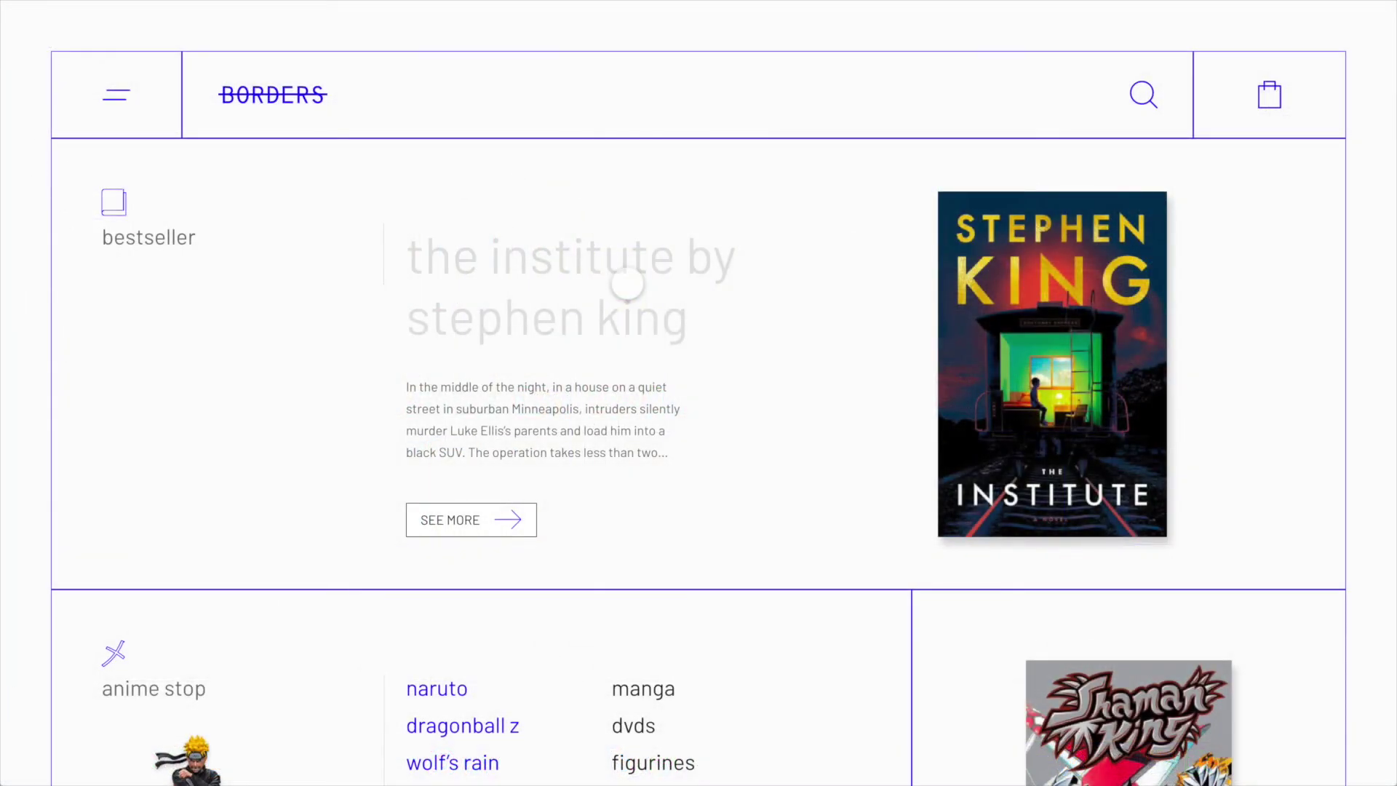
- Scroll the home-page preview down to the footer and back up to the bestseller hero
scroll(628, 283, "down", 3)
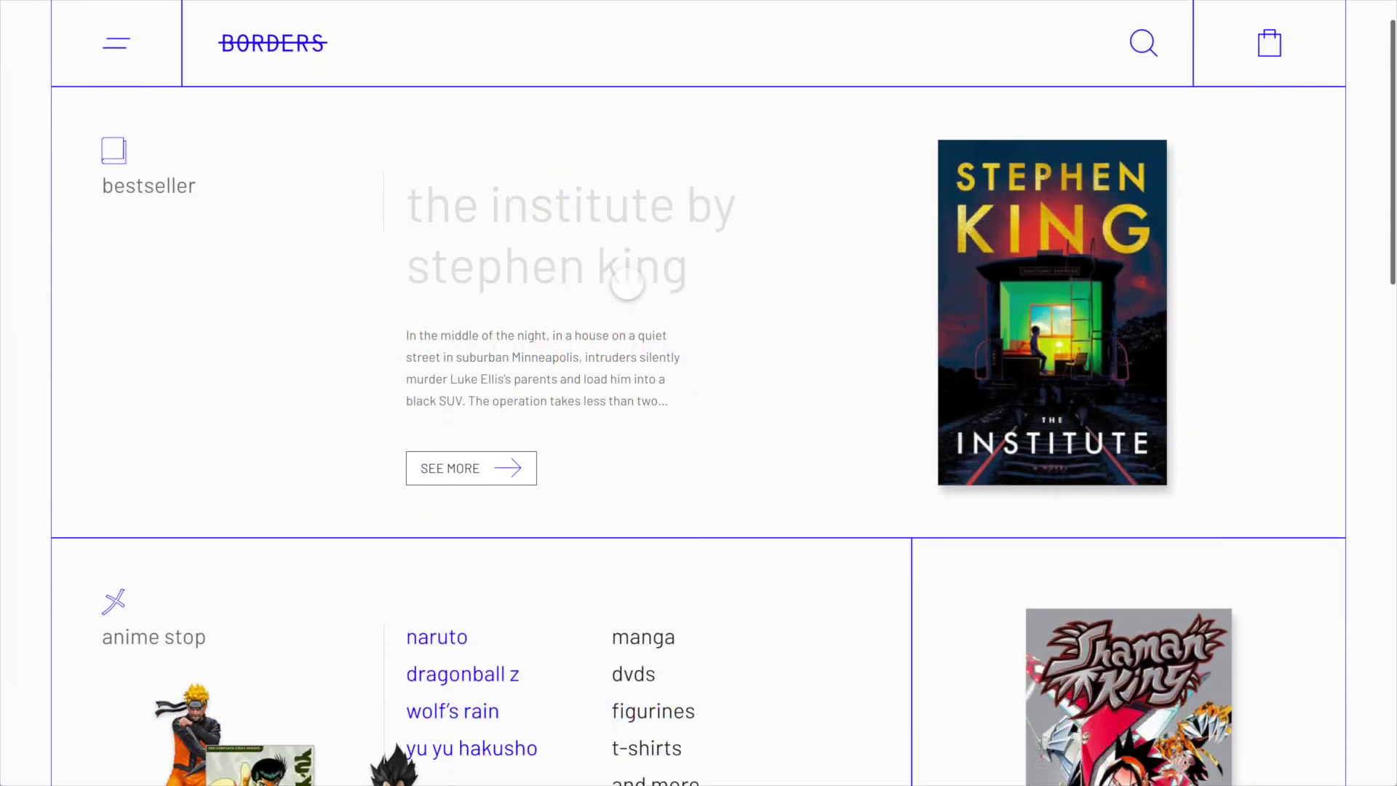
scroll(628, 284, "down", 3)
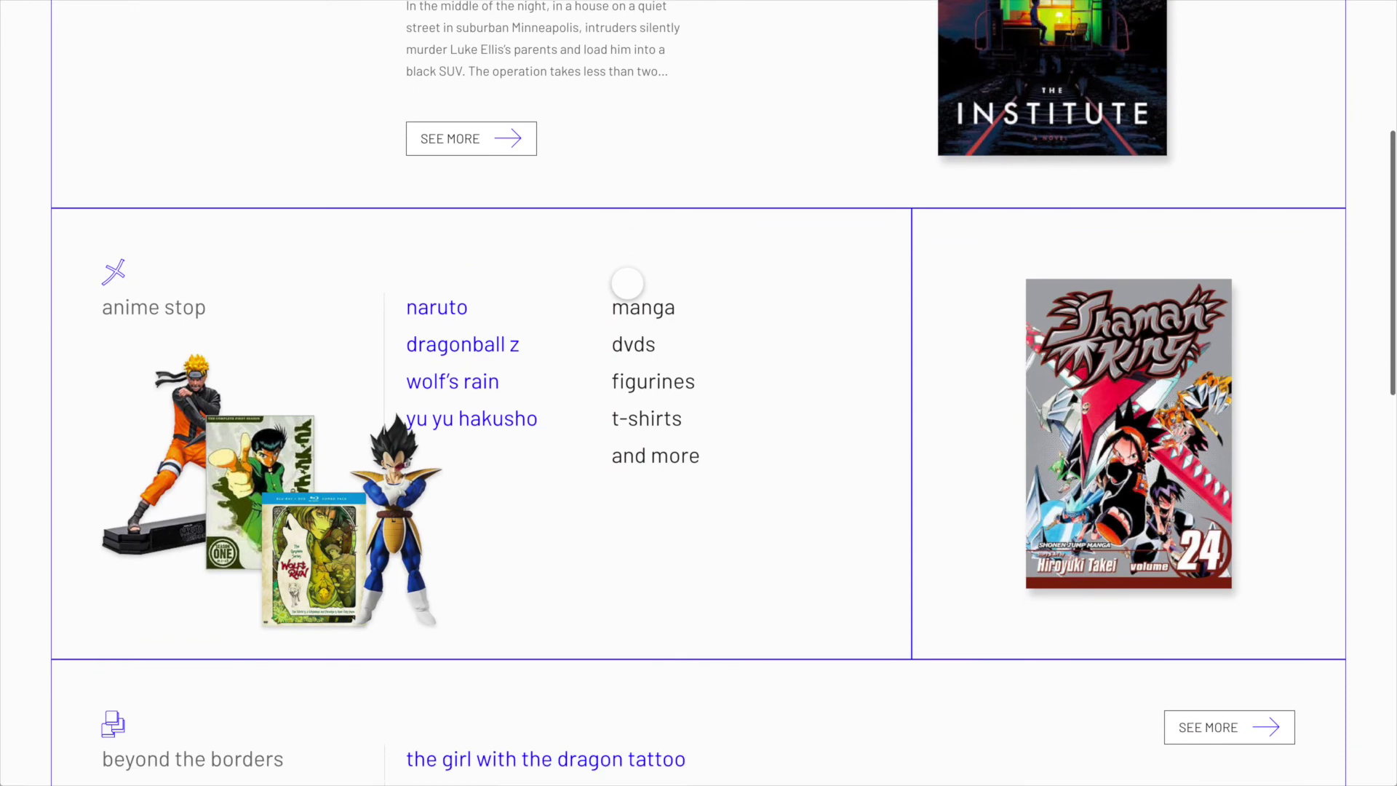
scroll(627, 284, "down", 2)
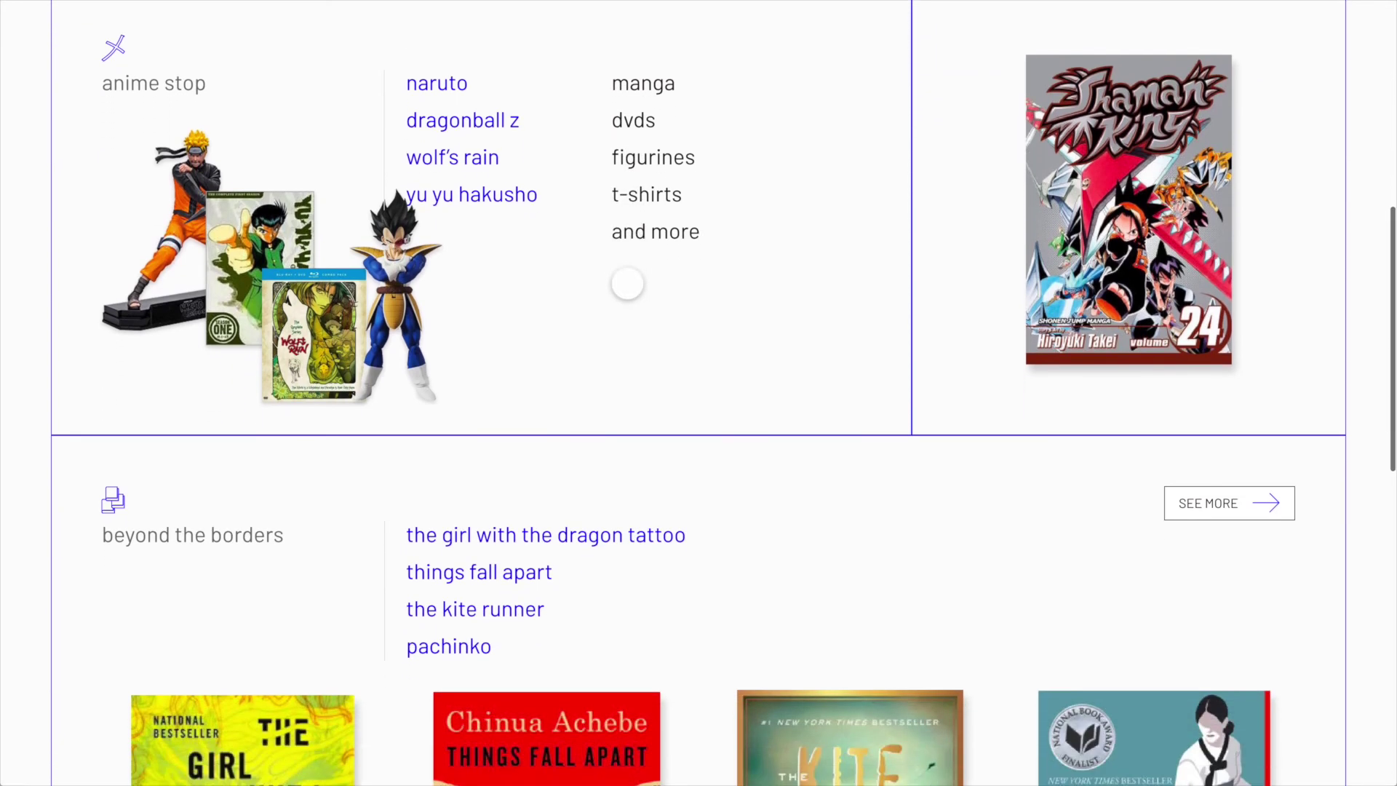
scroll(627, 284, "down", 2)
scroll(627, 284, "down", 2)
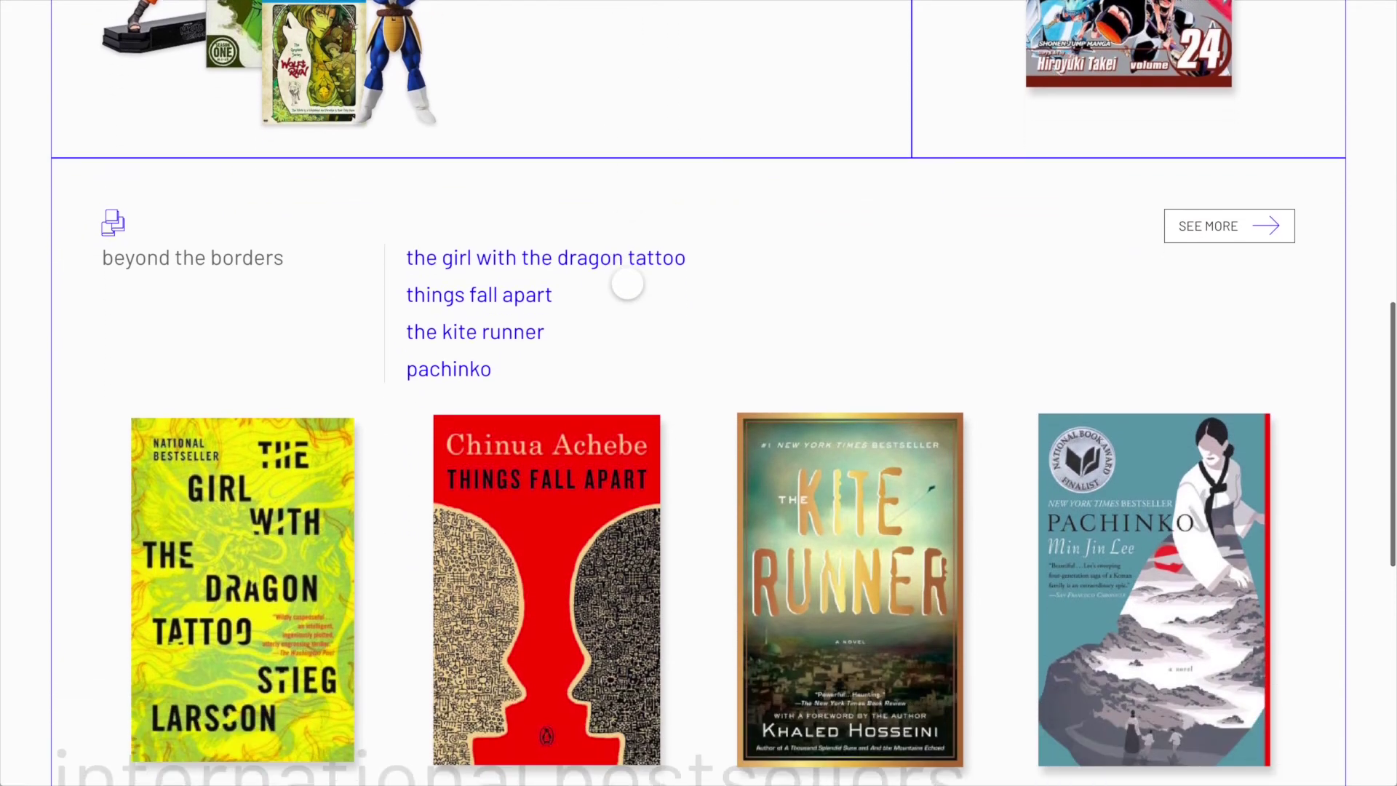
scroll(628, 283, "down", 2)
scroll(627, 284, "down", 2)
scroll(627, 284, "down", 2)
scroll(627, 284, "down", 2)
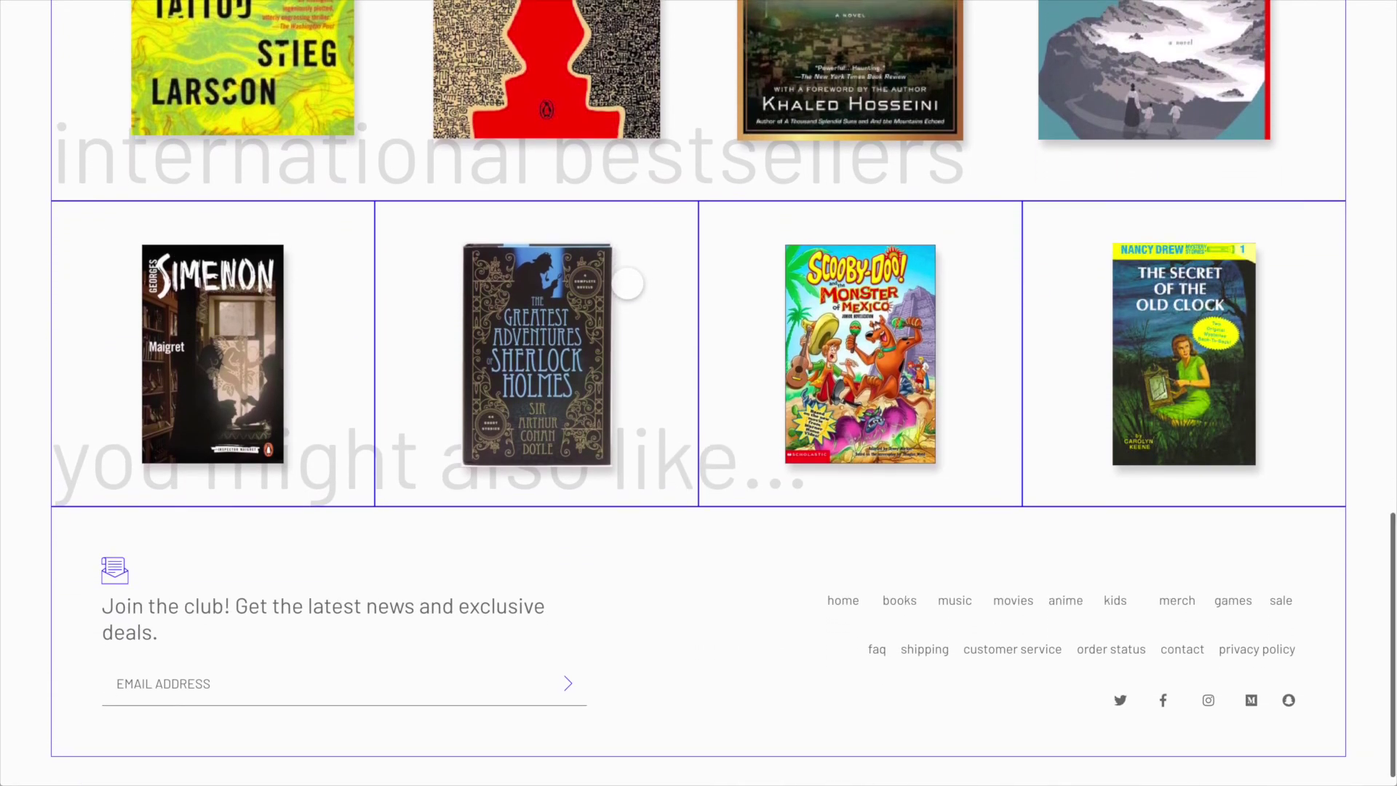
scroll(627, 284, "up", 2)
scroll(627, 284, "up", 2)
scroll(627, 284, "up", 1)
scroll(628, 283, "up", 2)
scroll(627, 284, "up", 1)
scroll(627, 284, "up", 2)
scroll(627, 284, "up", 2)
scroll(627, 283, "up", 2)
scroll(627, 284, "up", 2)
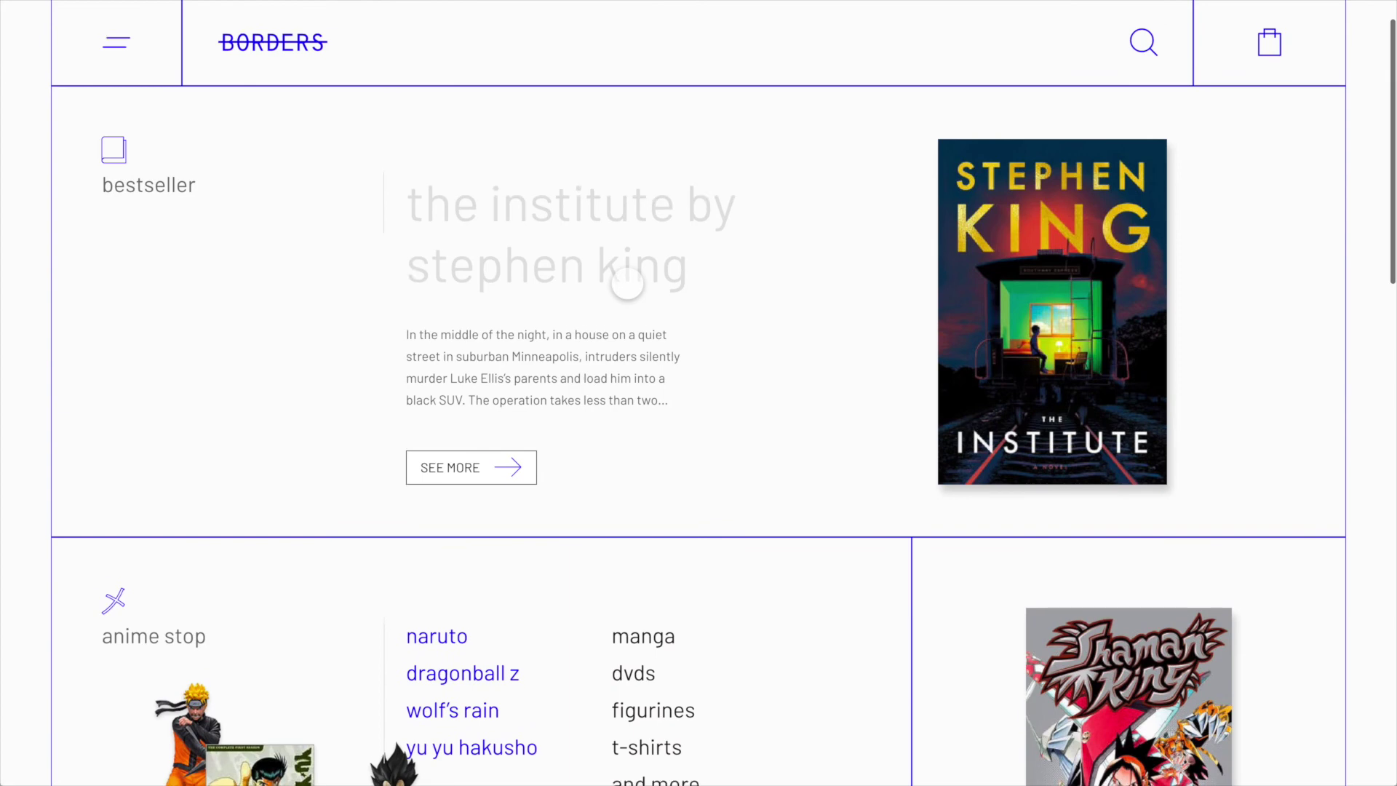
left_click(129, 45)
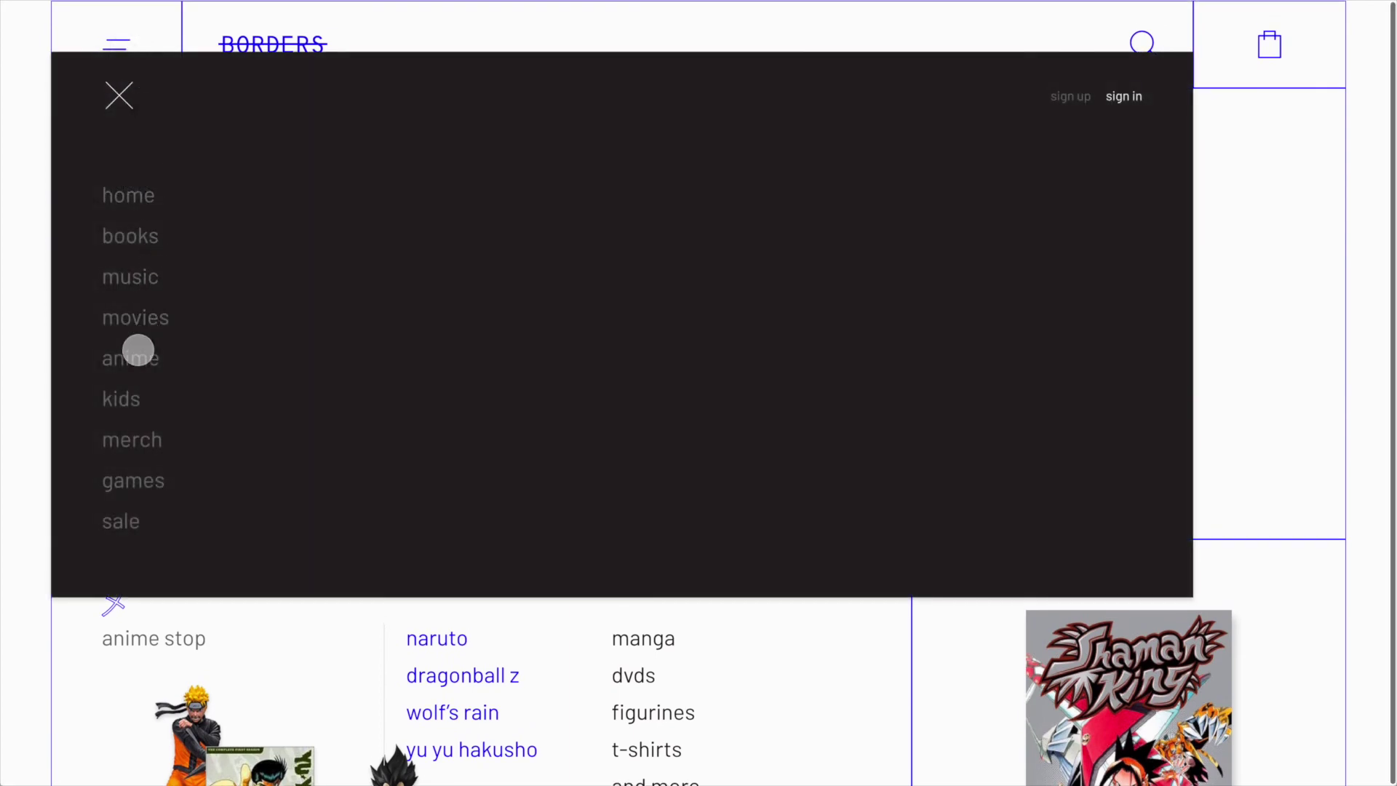
left_click(130, 398)
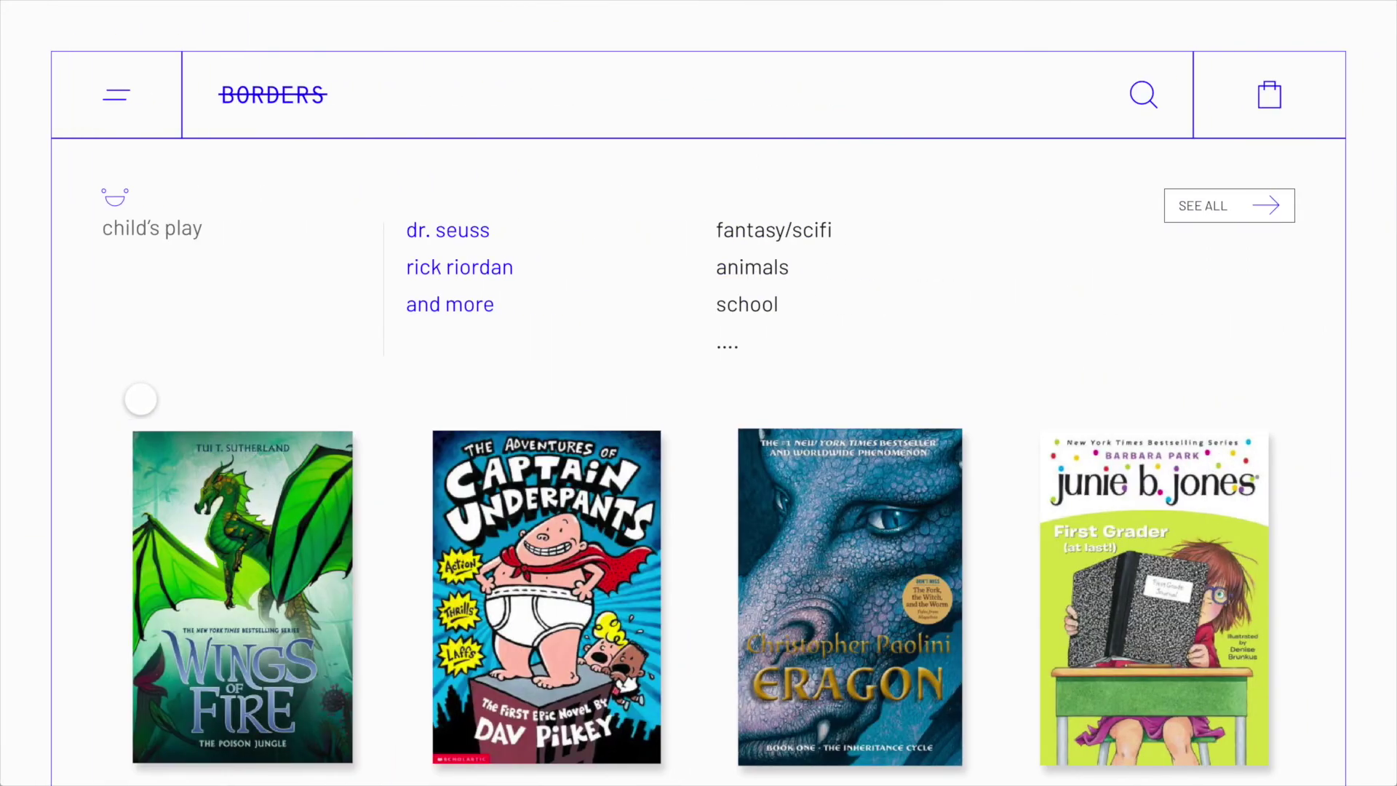
scroll(638, 226, "down", 5)
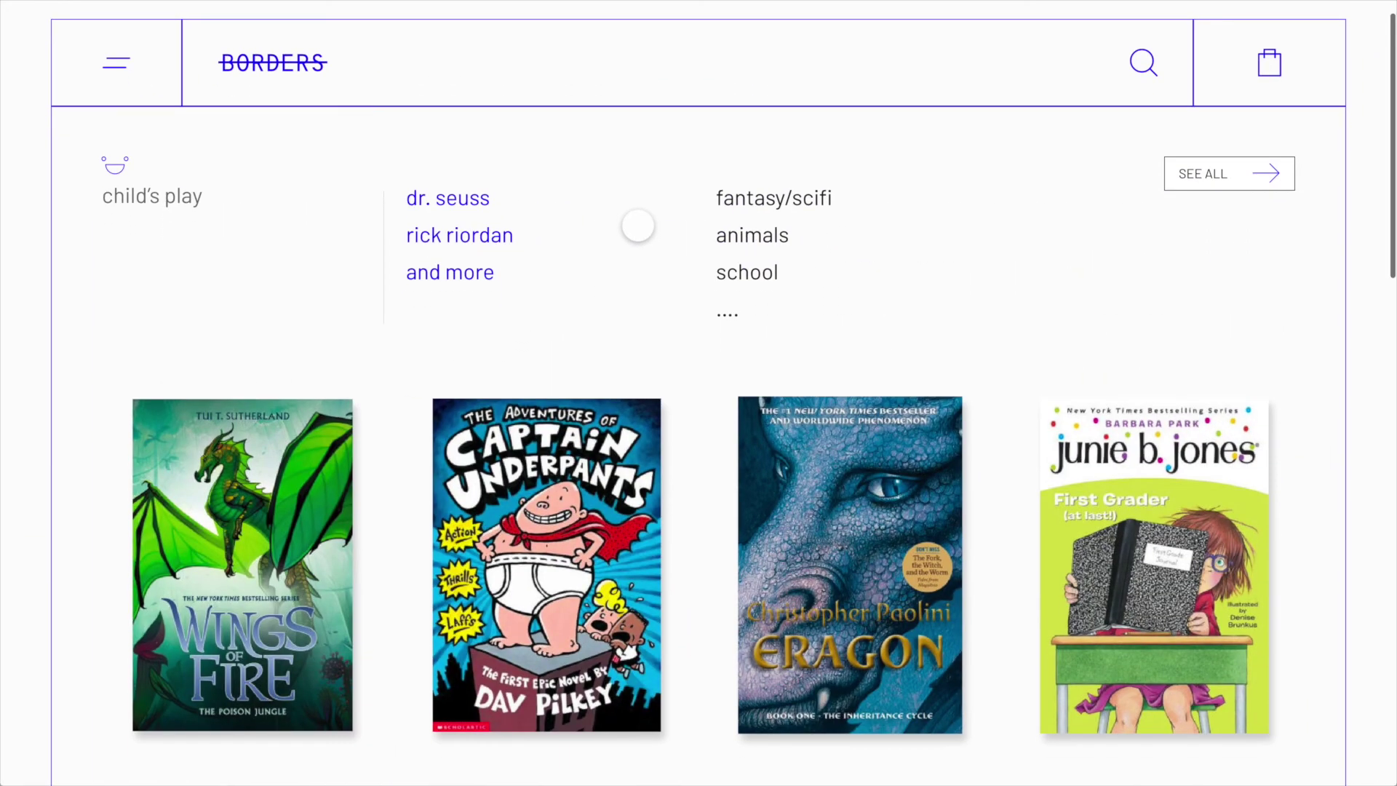
scroll(638, 226, "down", 2)
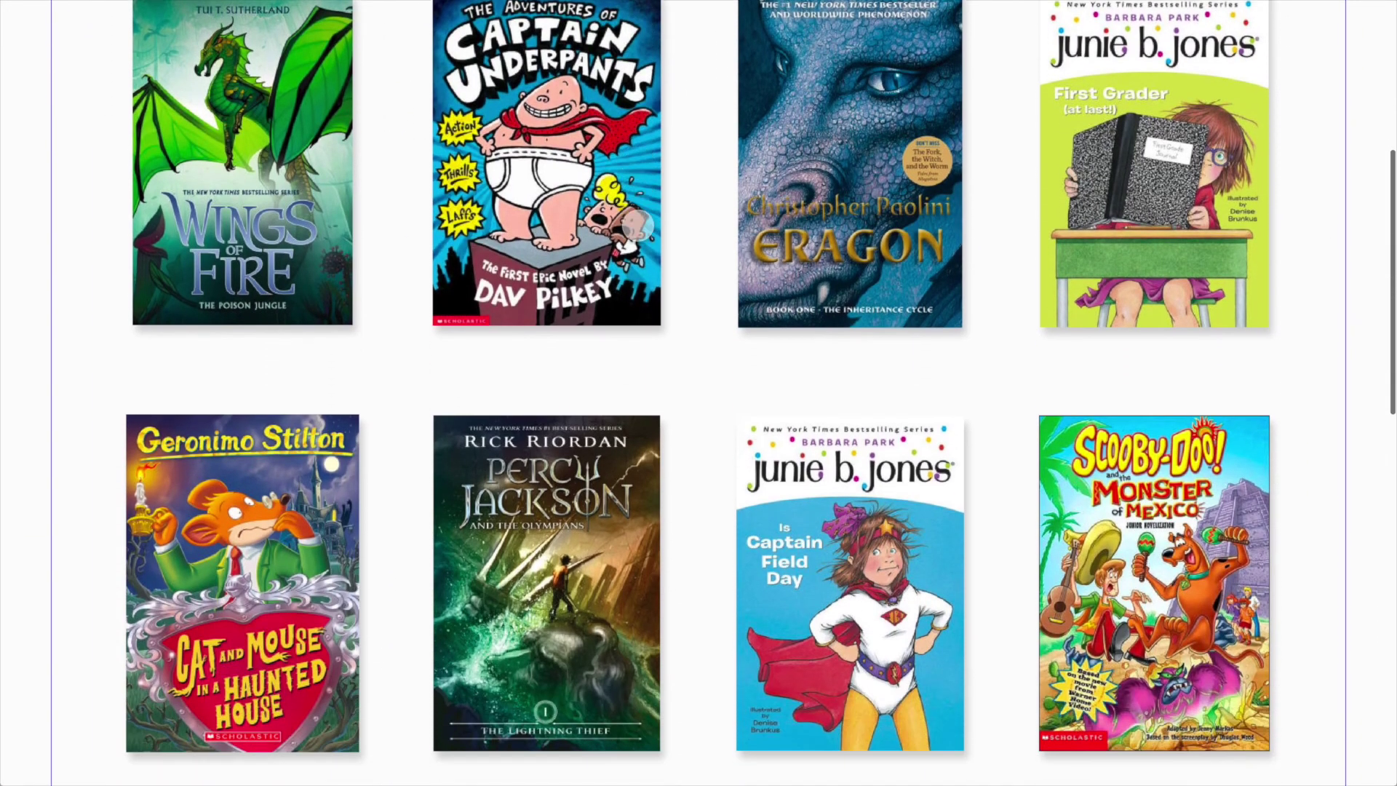
scroll(638, 226, "down", 2)
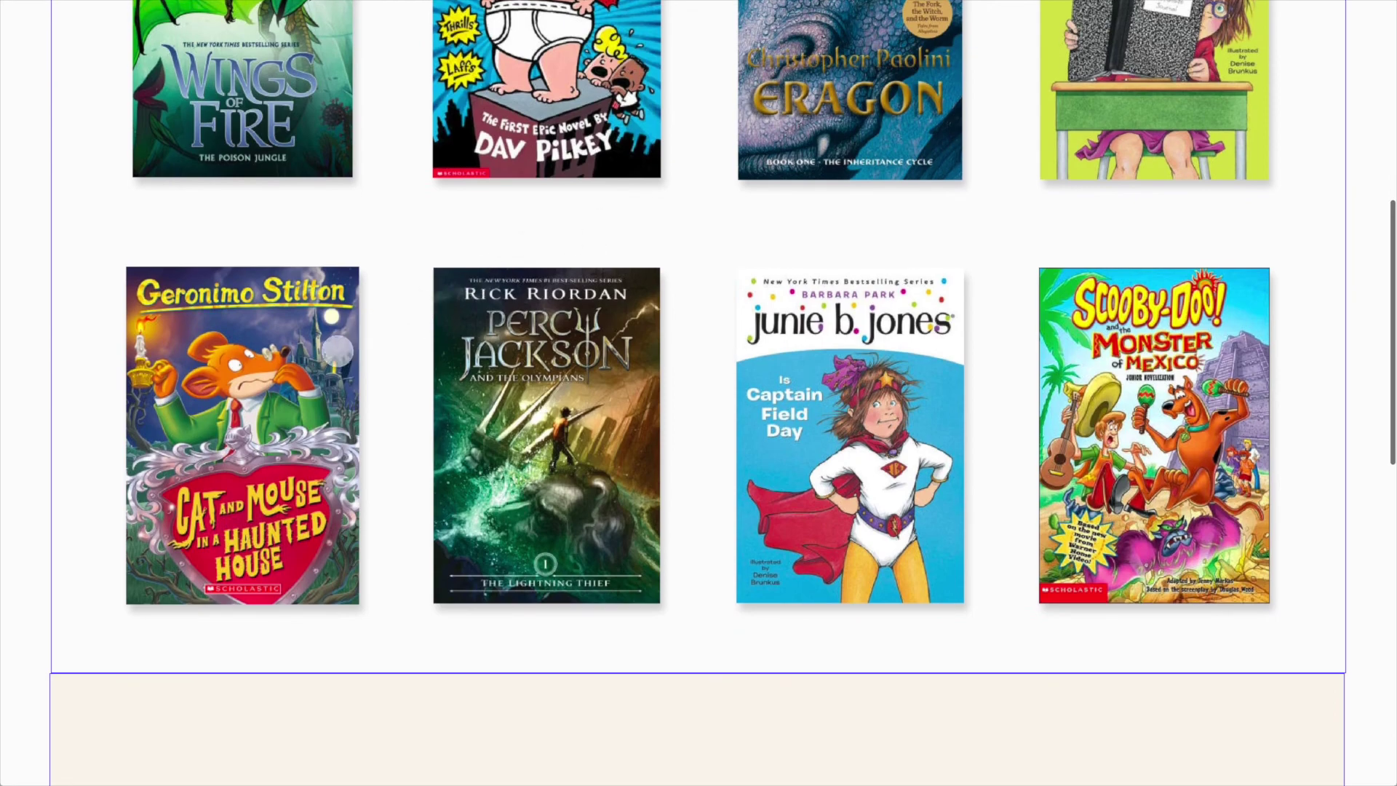
left_click(294, 376)
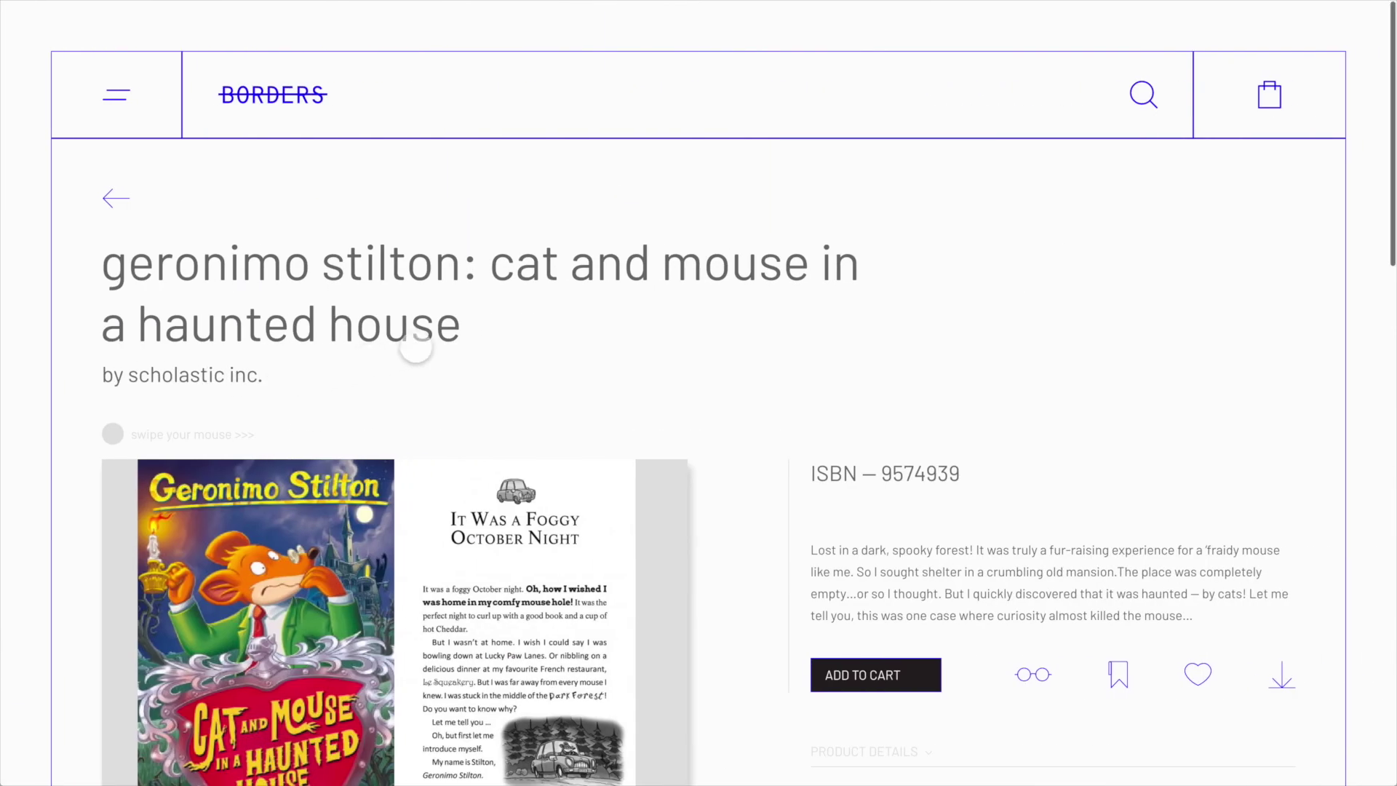
scroll(603, 235, "down", 2)
scroll(603, 235, "down", 2)
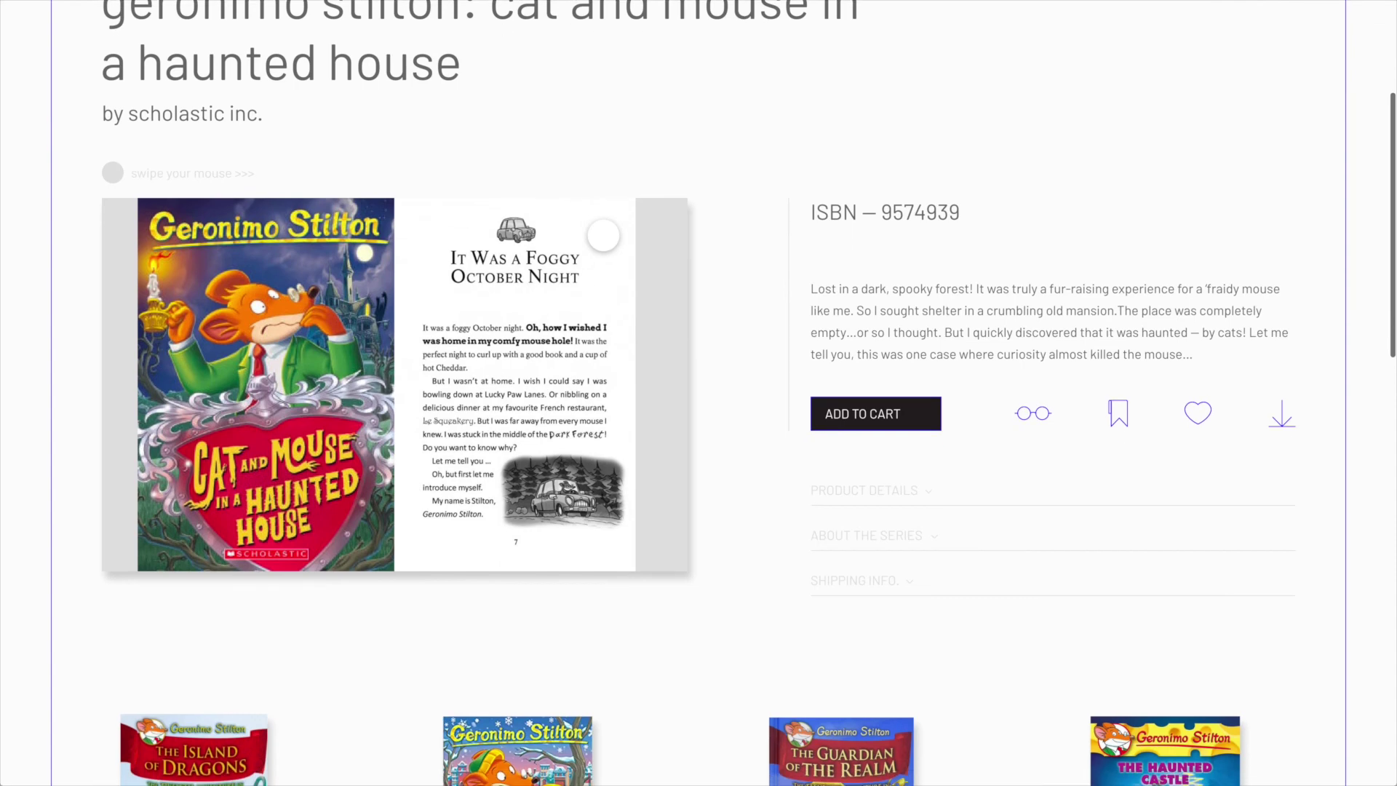
scroll(603, 235, "down", 1)
scroll(603, 235, "down", 2)
scroll(603, 235, "down", 1)
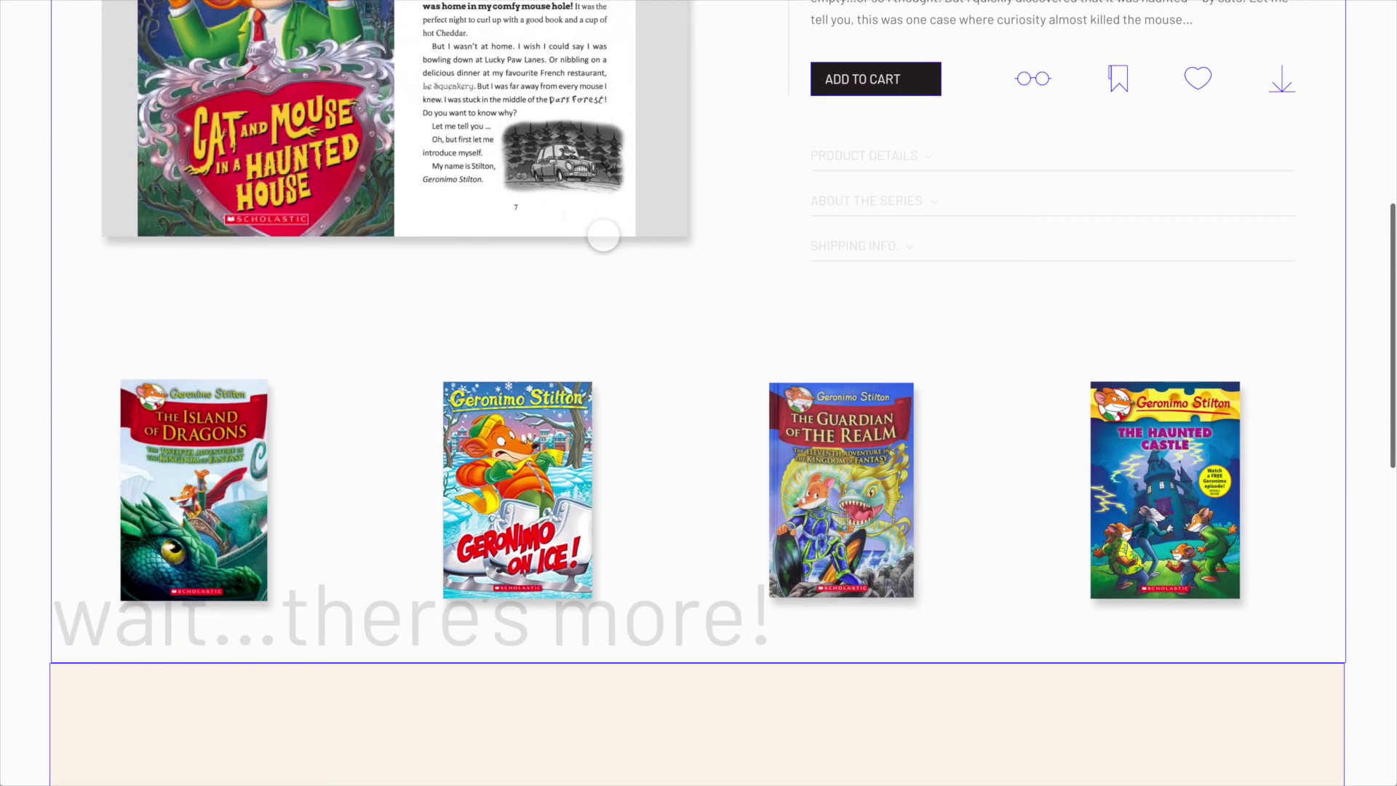
scroll(603, 235, "down", 1)
scroll(603, 235, "down", 2)
scroll(603, 235, "down", 1)
scroll(603, 235, "up", 1)
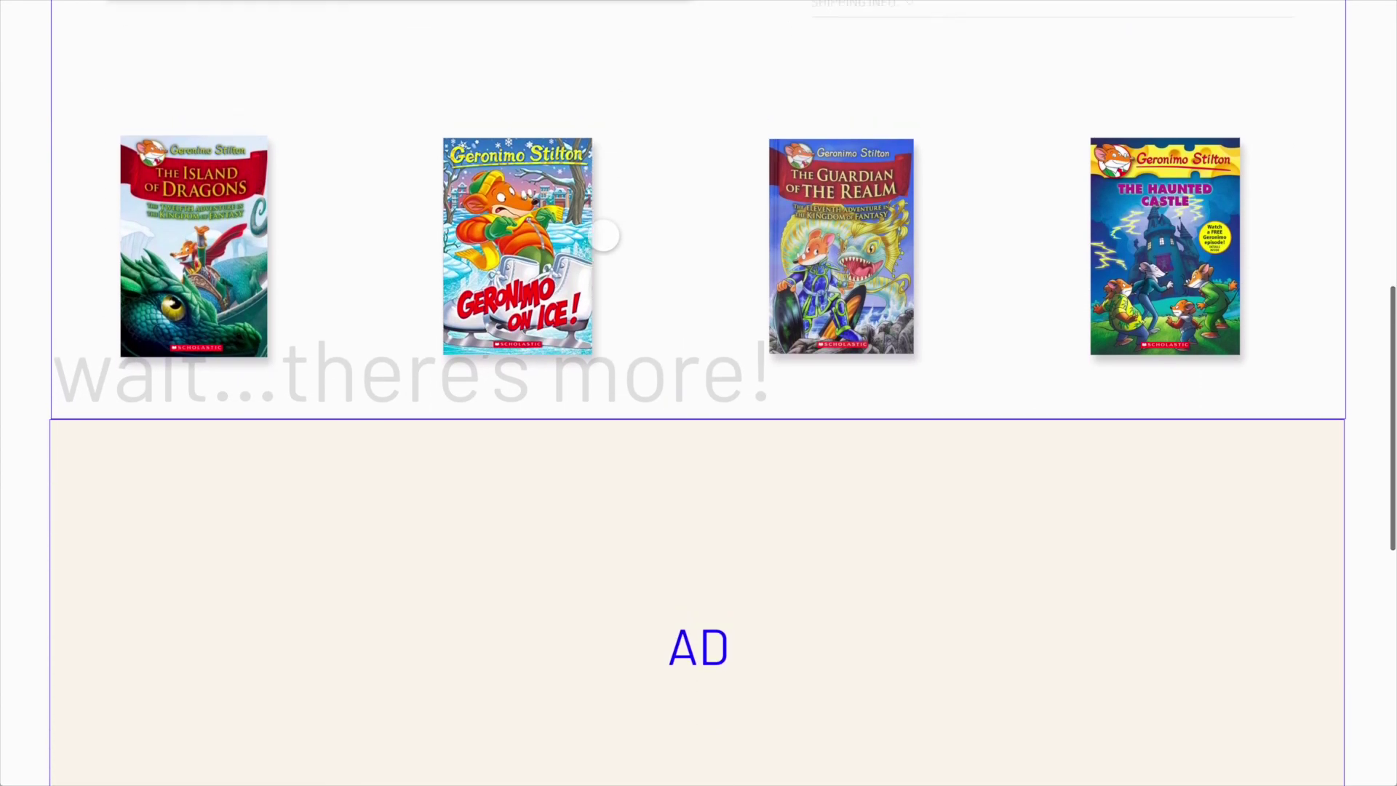
scroll(603, 235, "up", 2)
scroll(603, 235, "up", 2)
scroll(603, 235, "up", 1)
scroll(603, 235, "up", 2)
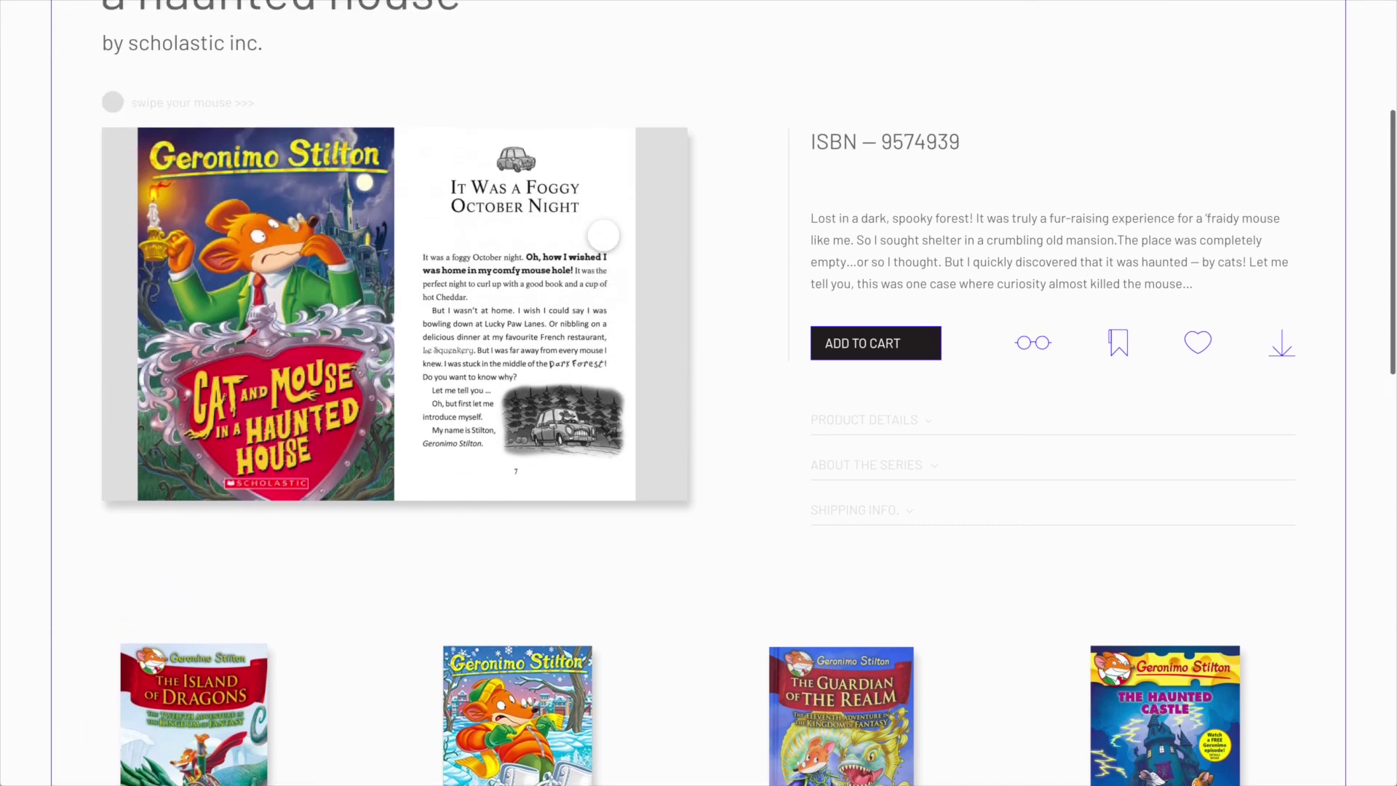
scroll(603, 235, "up", 2)
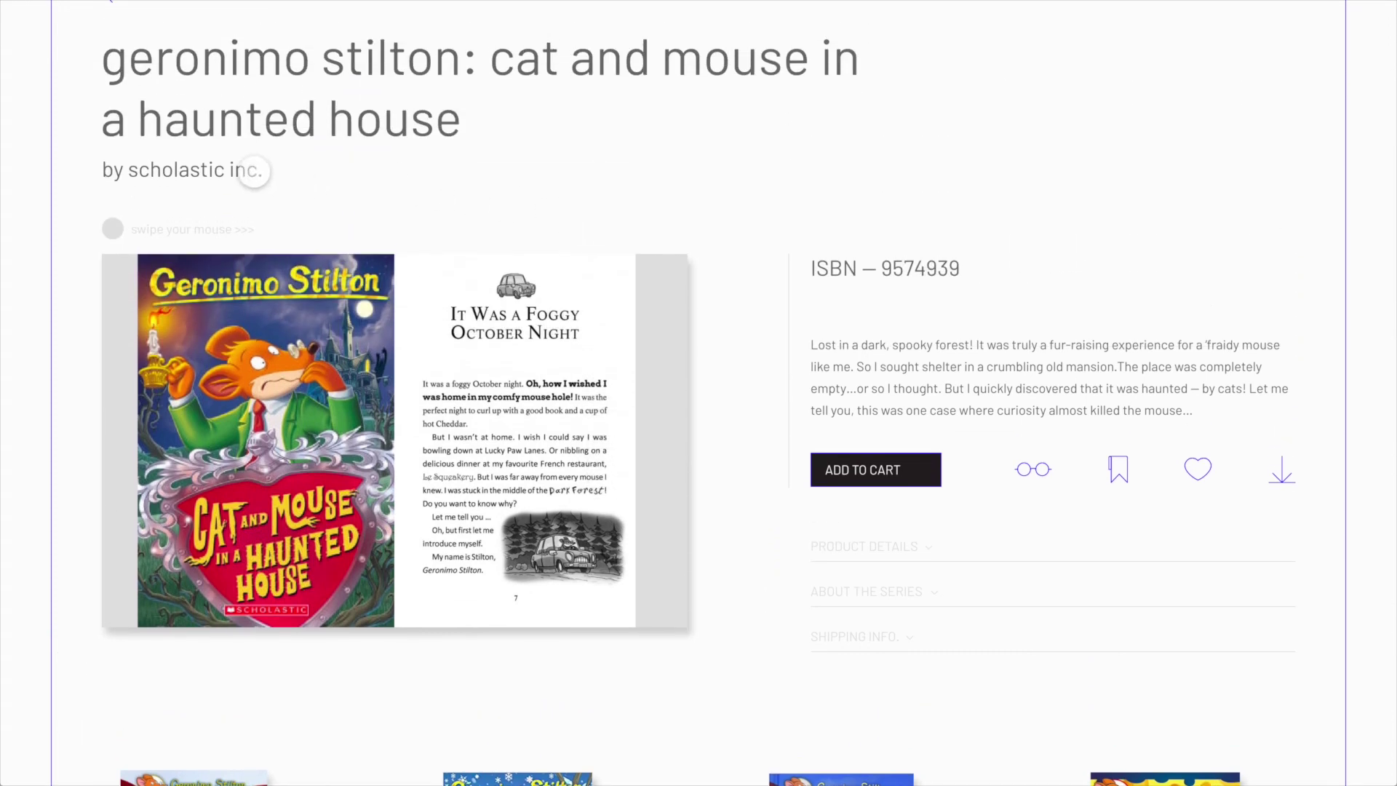
scroll(247, 169, "up", 2)
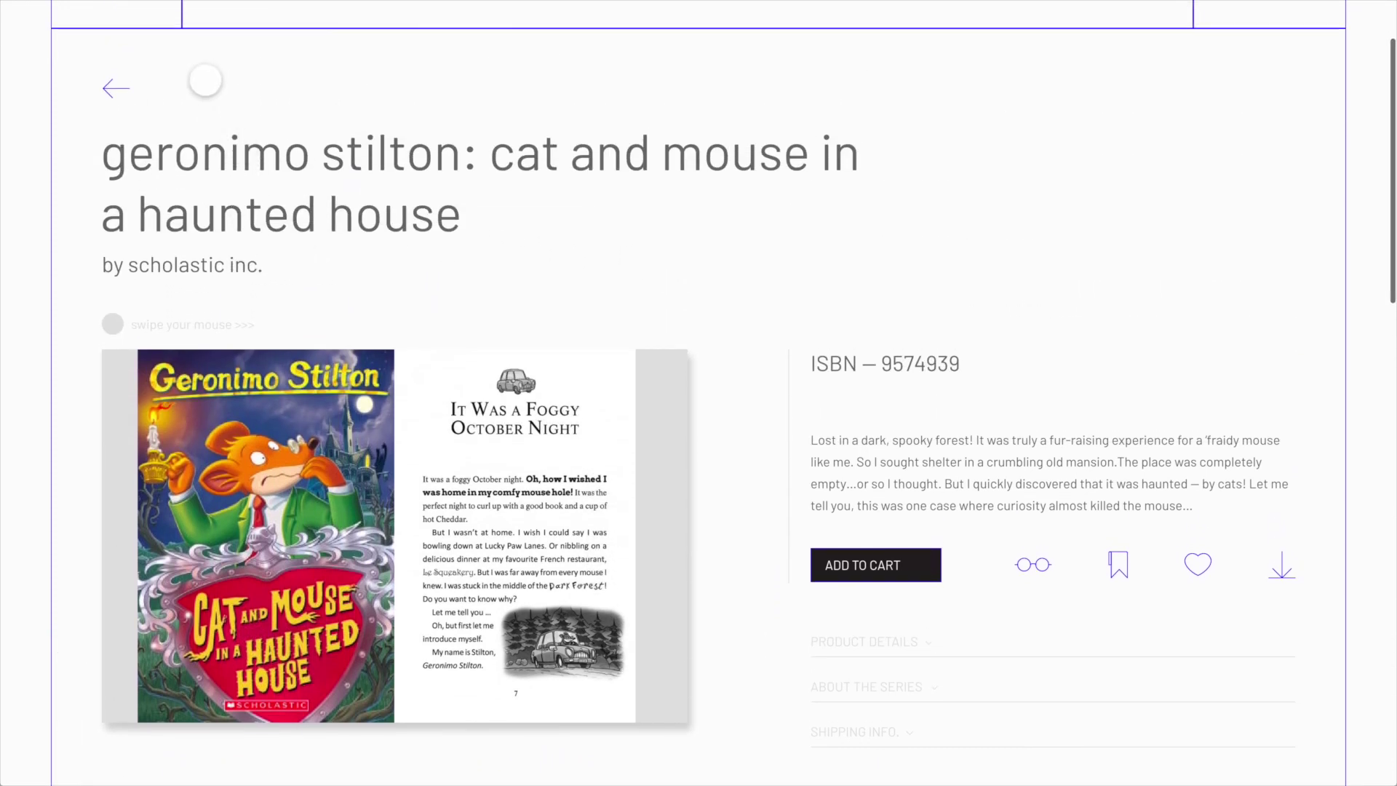
scroll(206, 80, "up", 1)
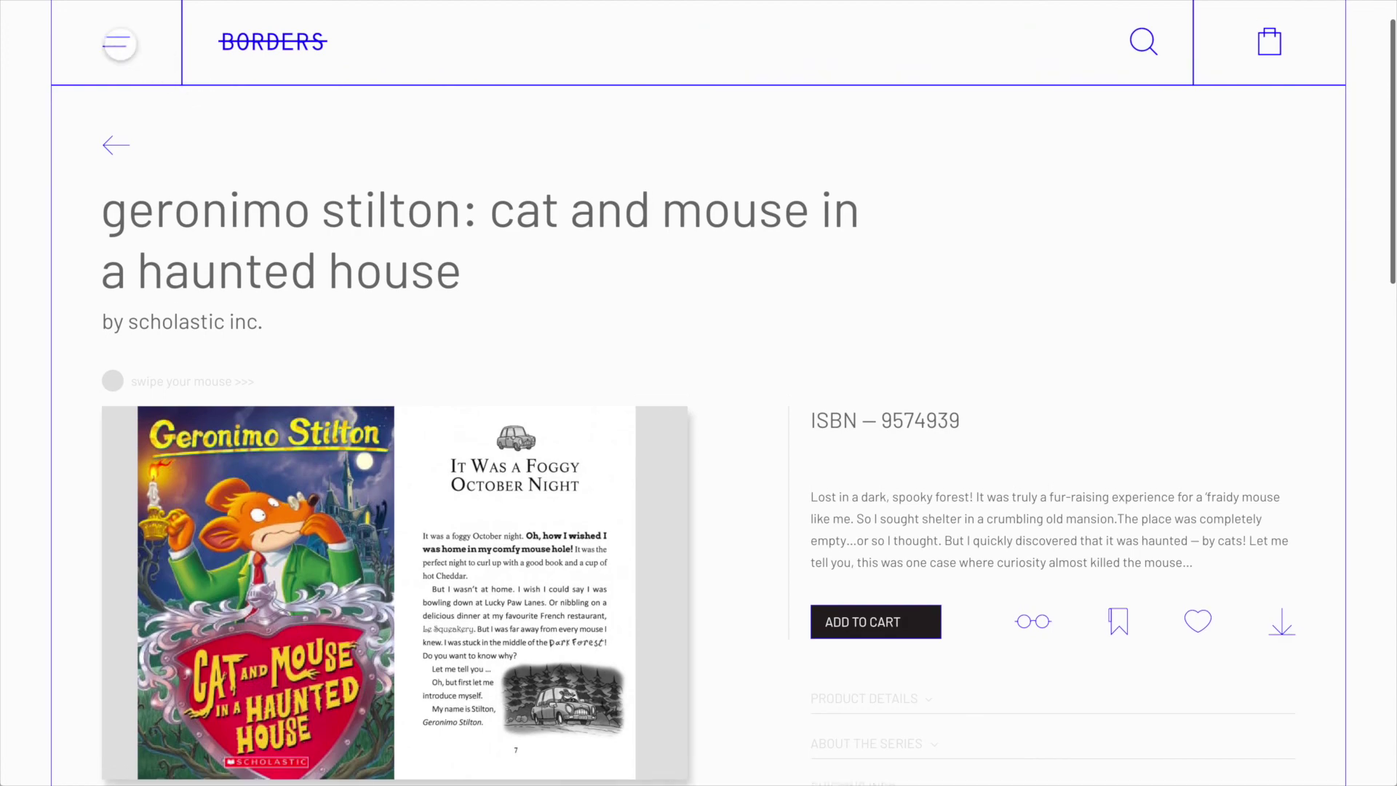
left_click(269, 38)
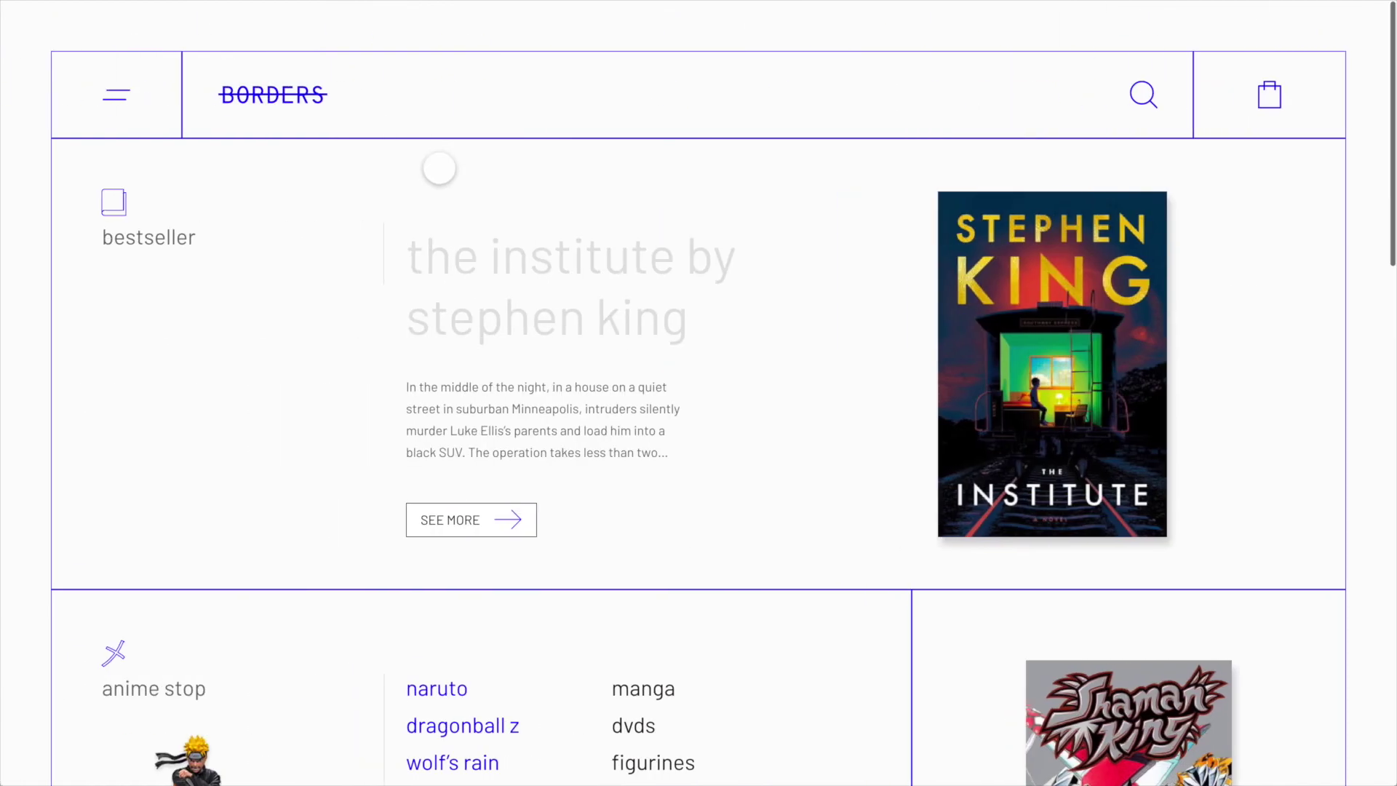